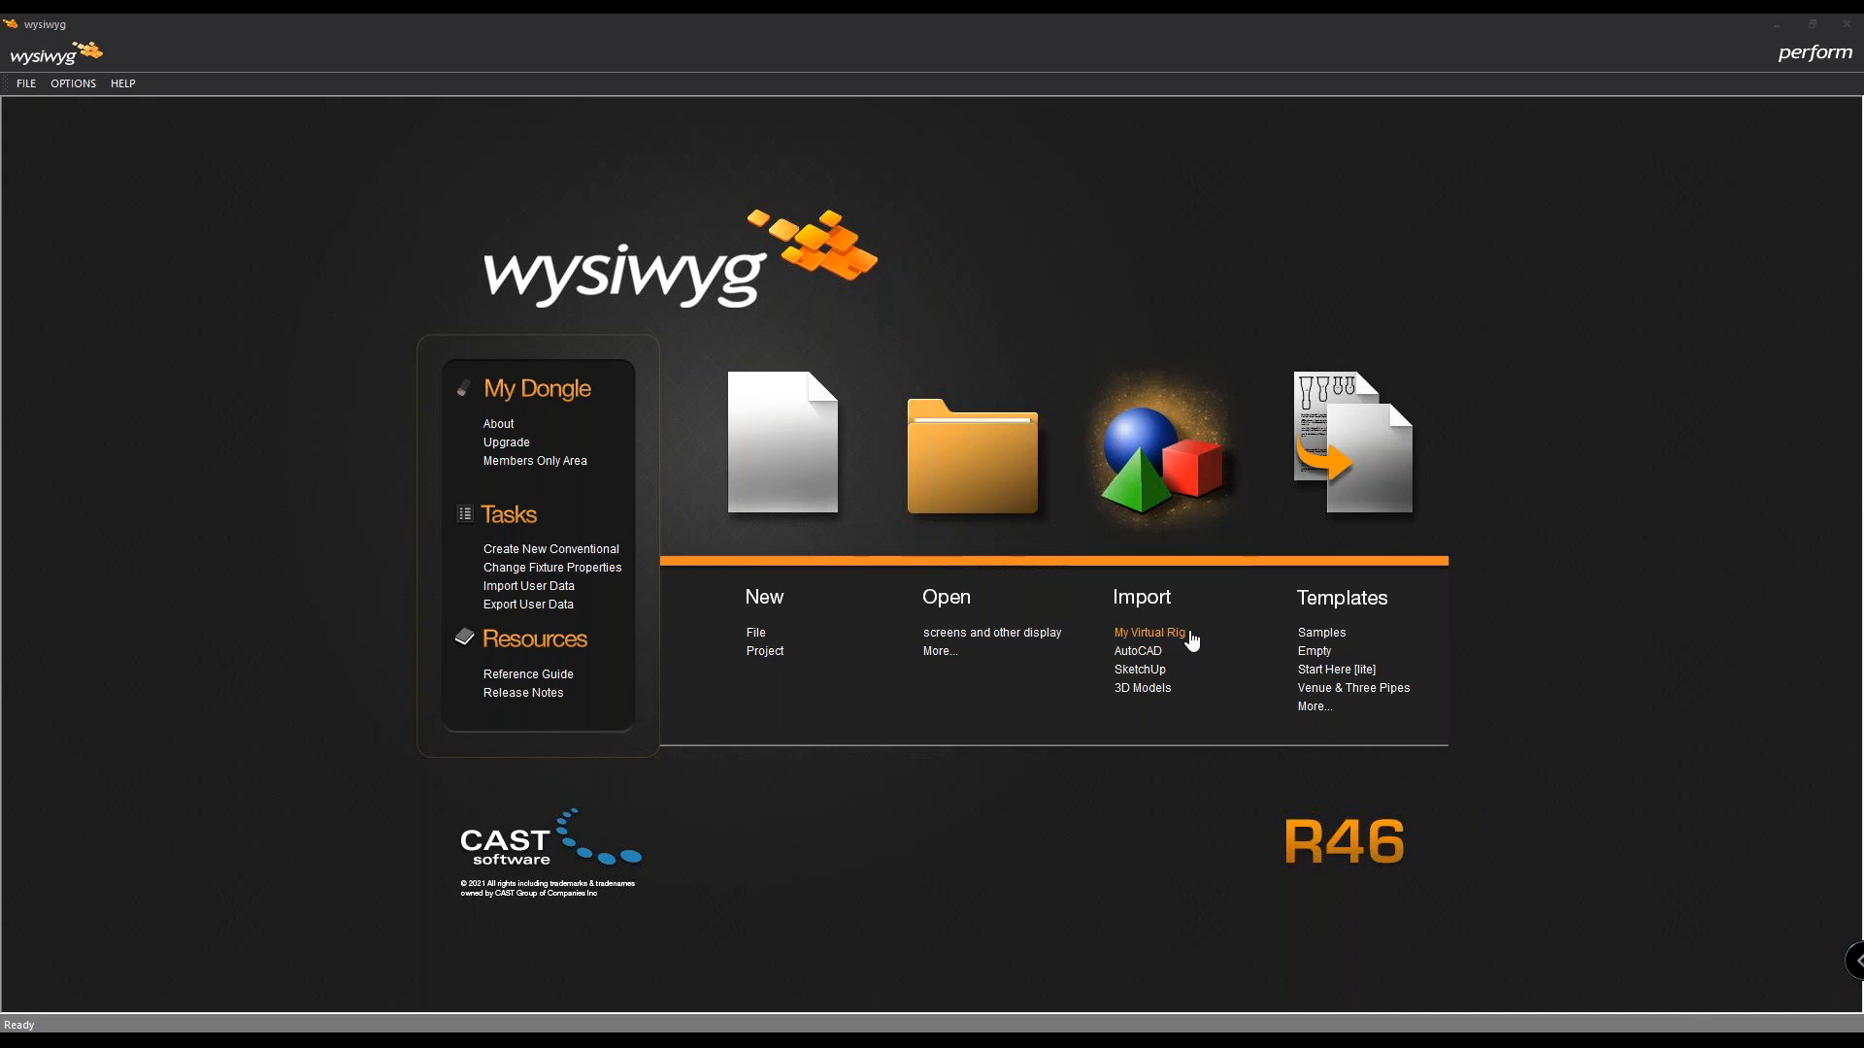
Step: Start a My Virtual Rig import of Demo.mvr from the Webinar folder
left_click(1190, 638)
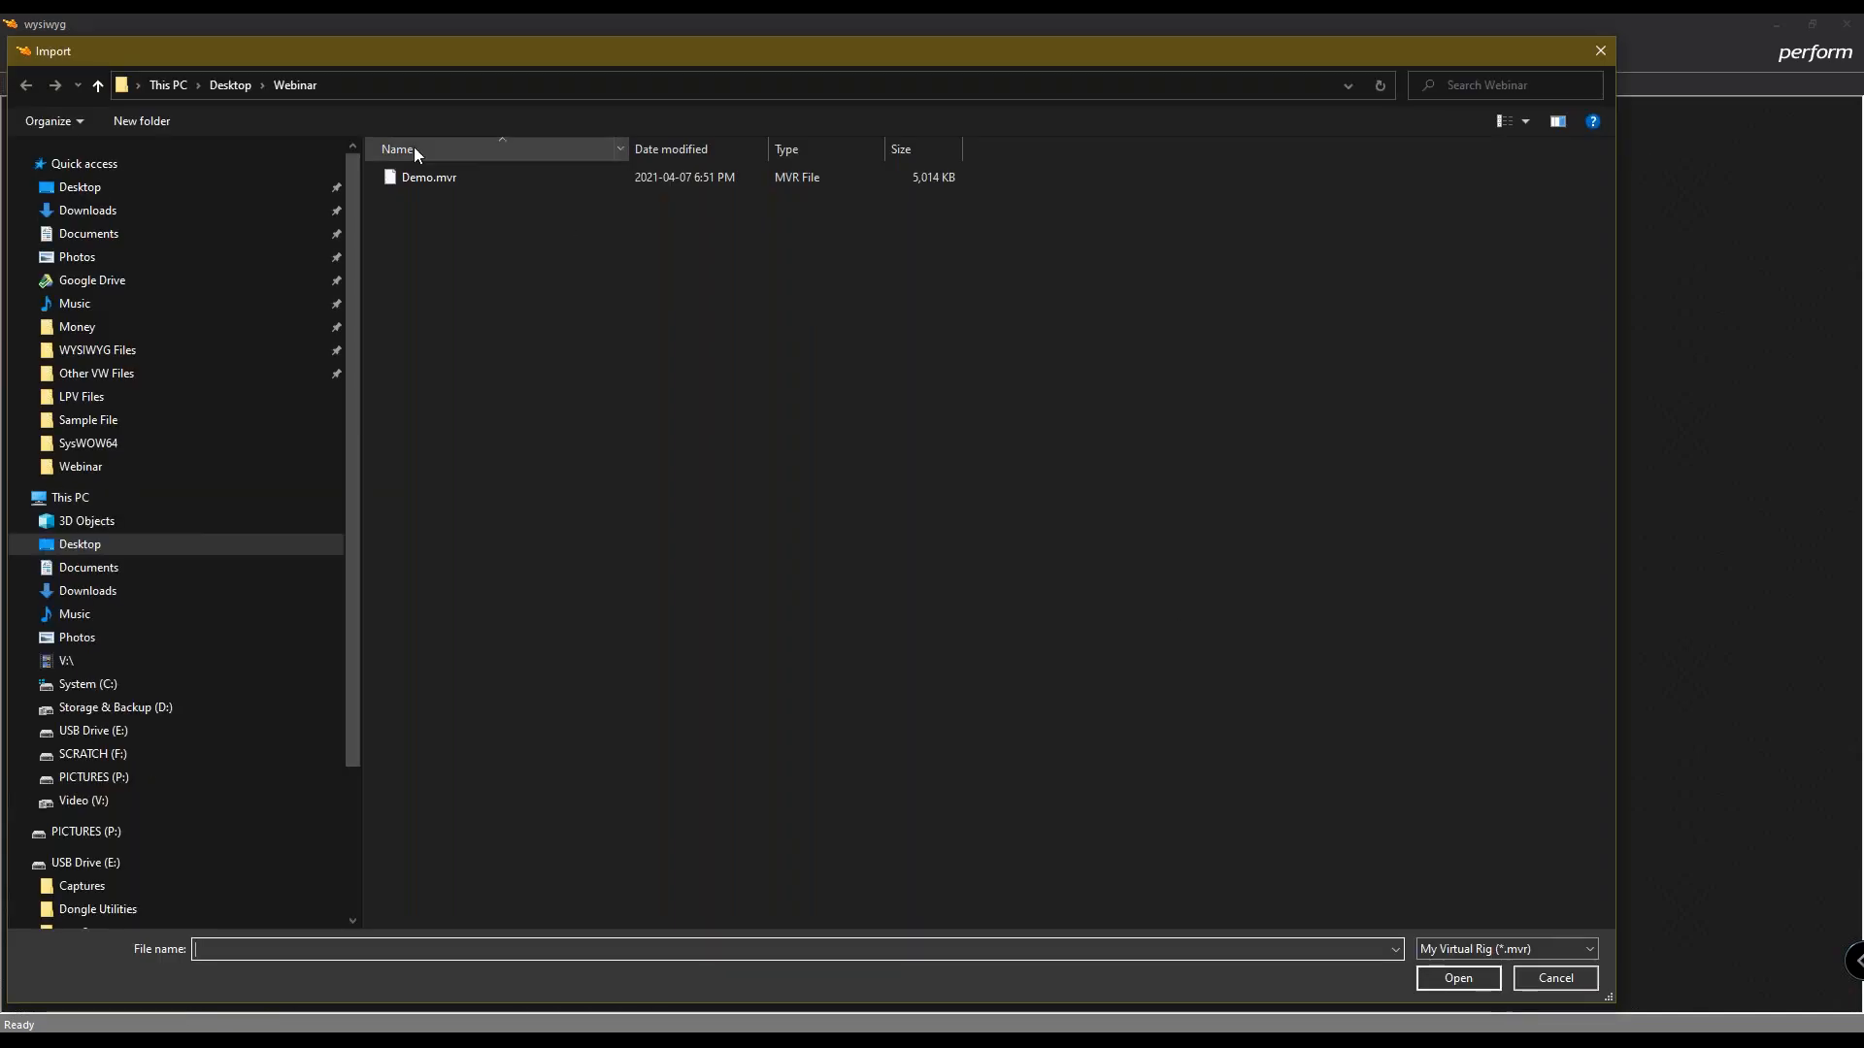
left_click(447, 178)
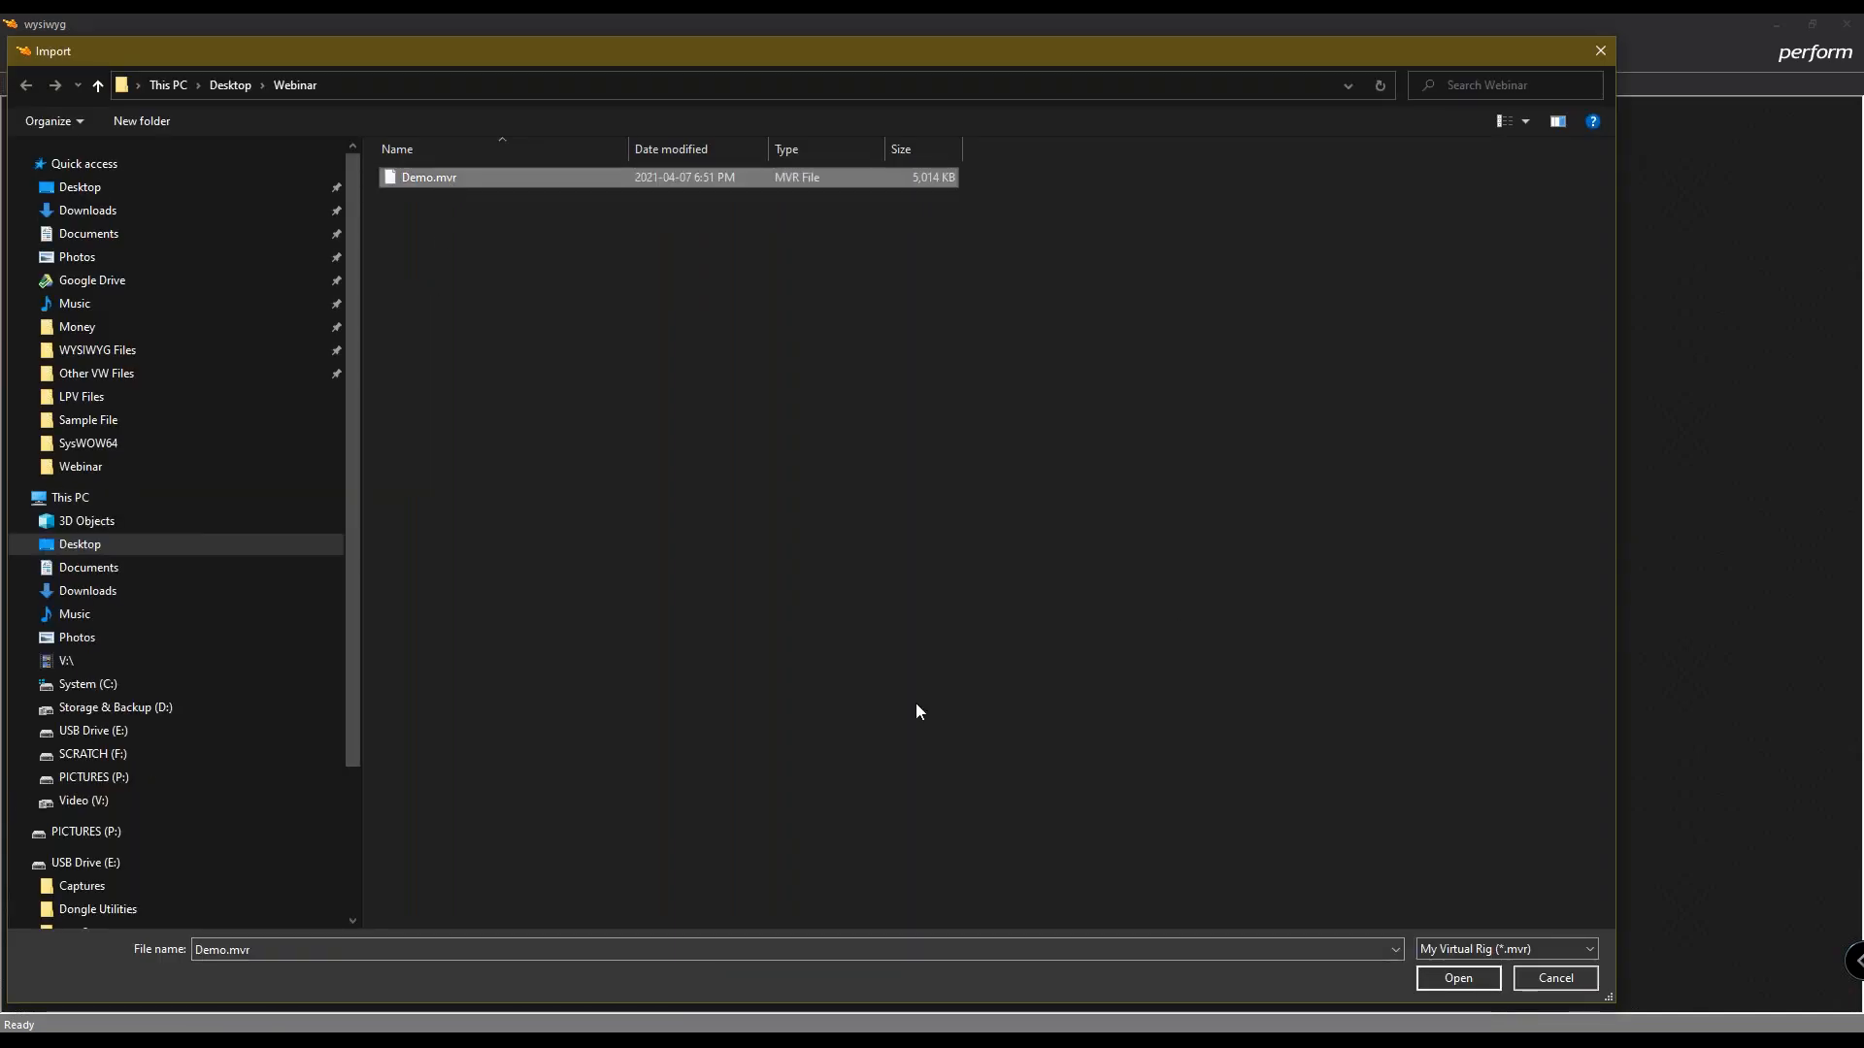
left_click(1456, 977)
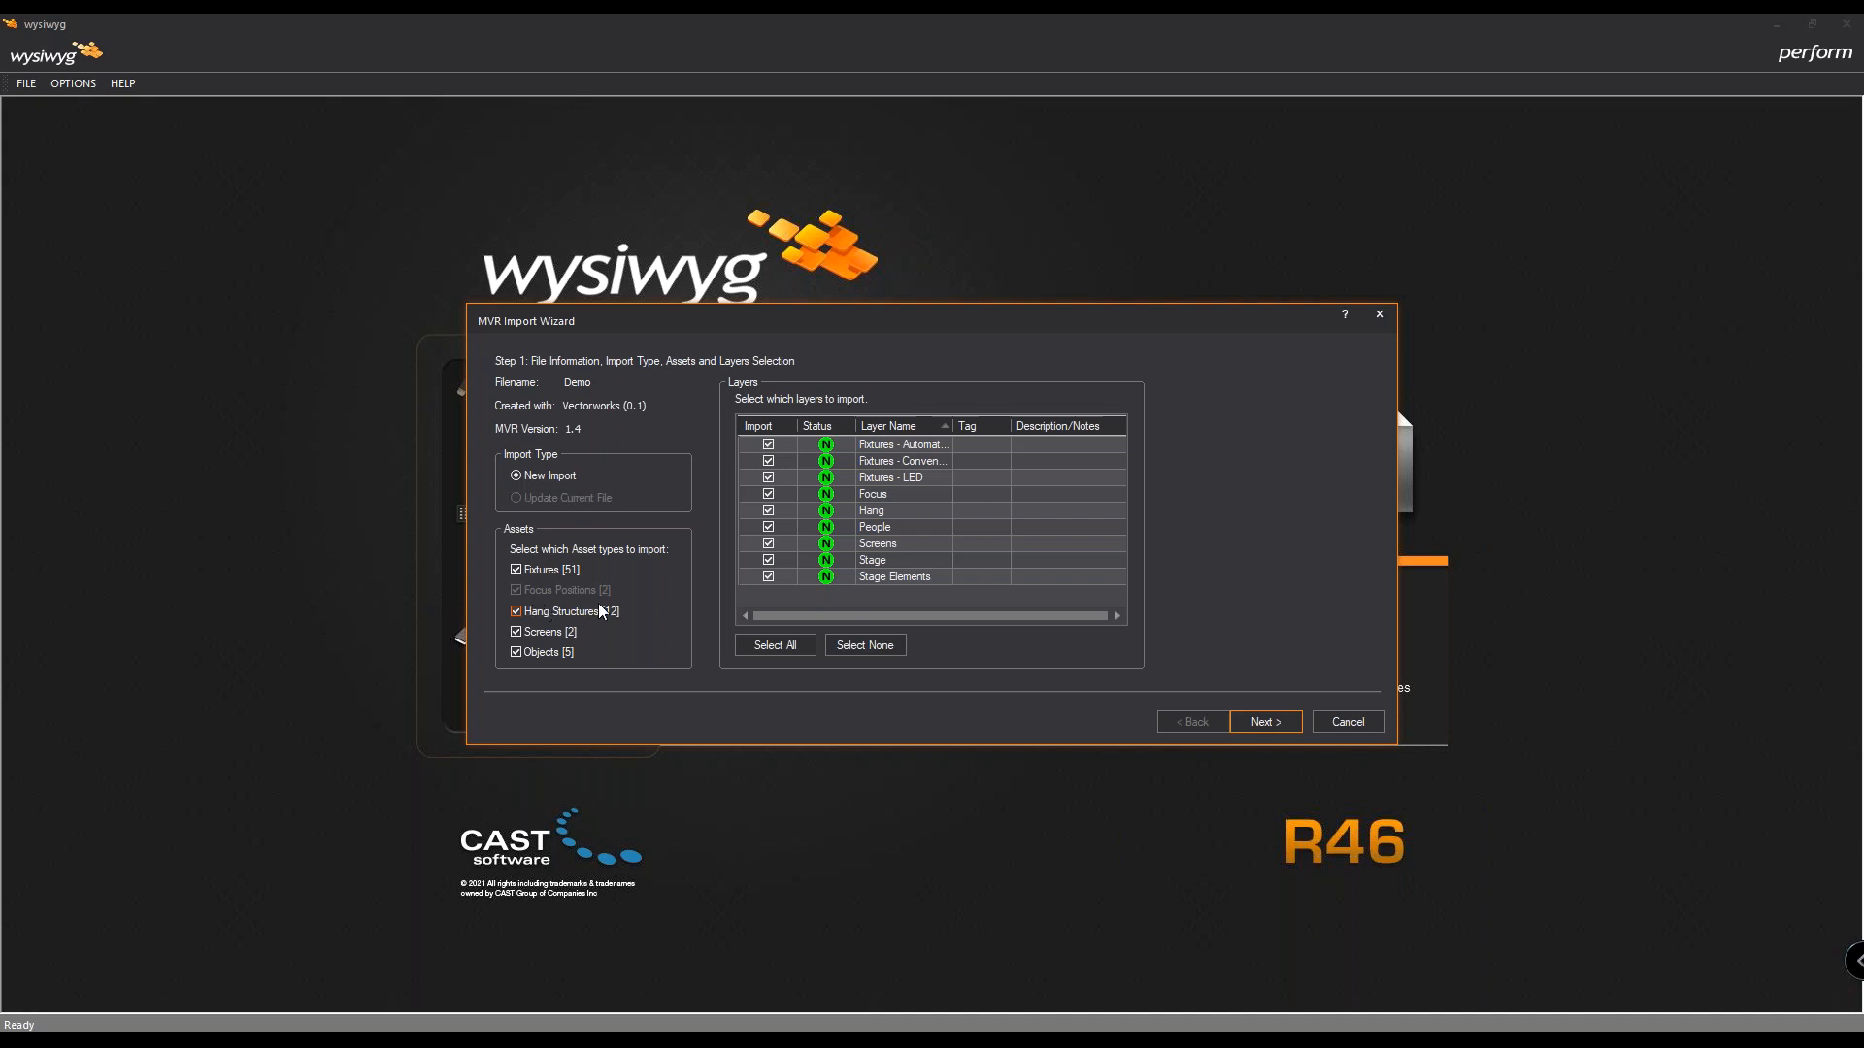
Step: Try excluding the Fixtures and Focus Positions assets to check the layer statuses, and include them again
left_click(561, 567)
left_click(523, 589)
mouse_move(899, 462)
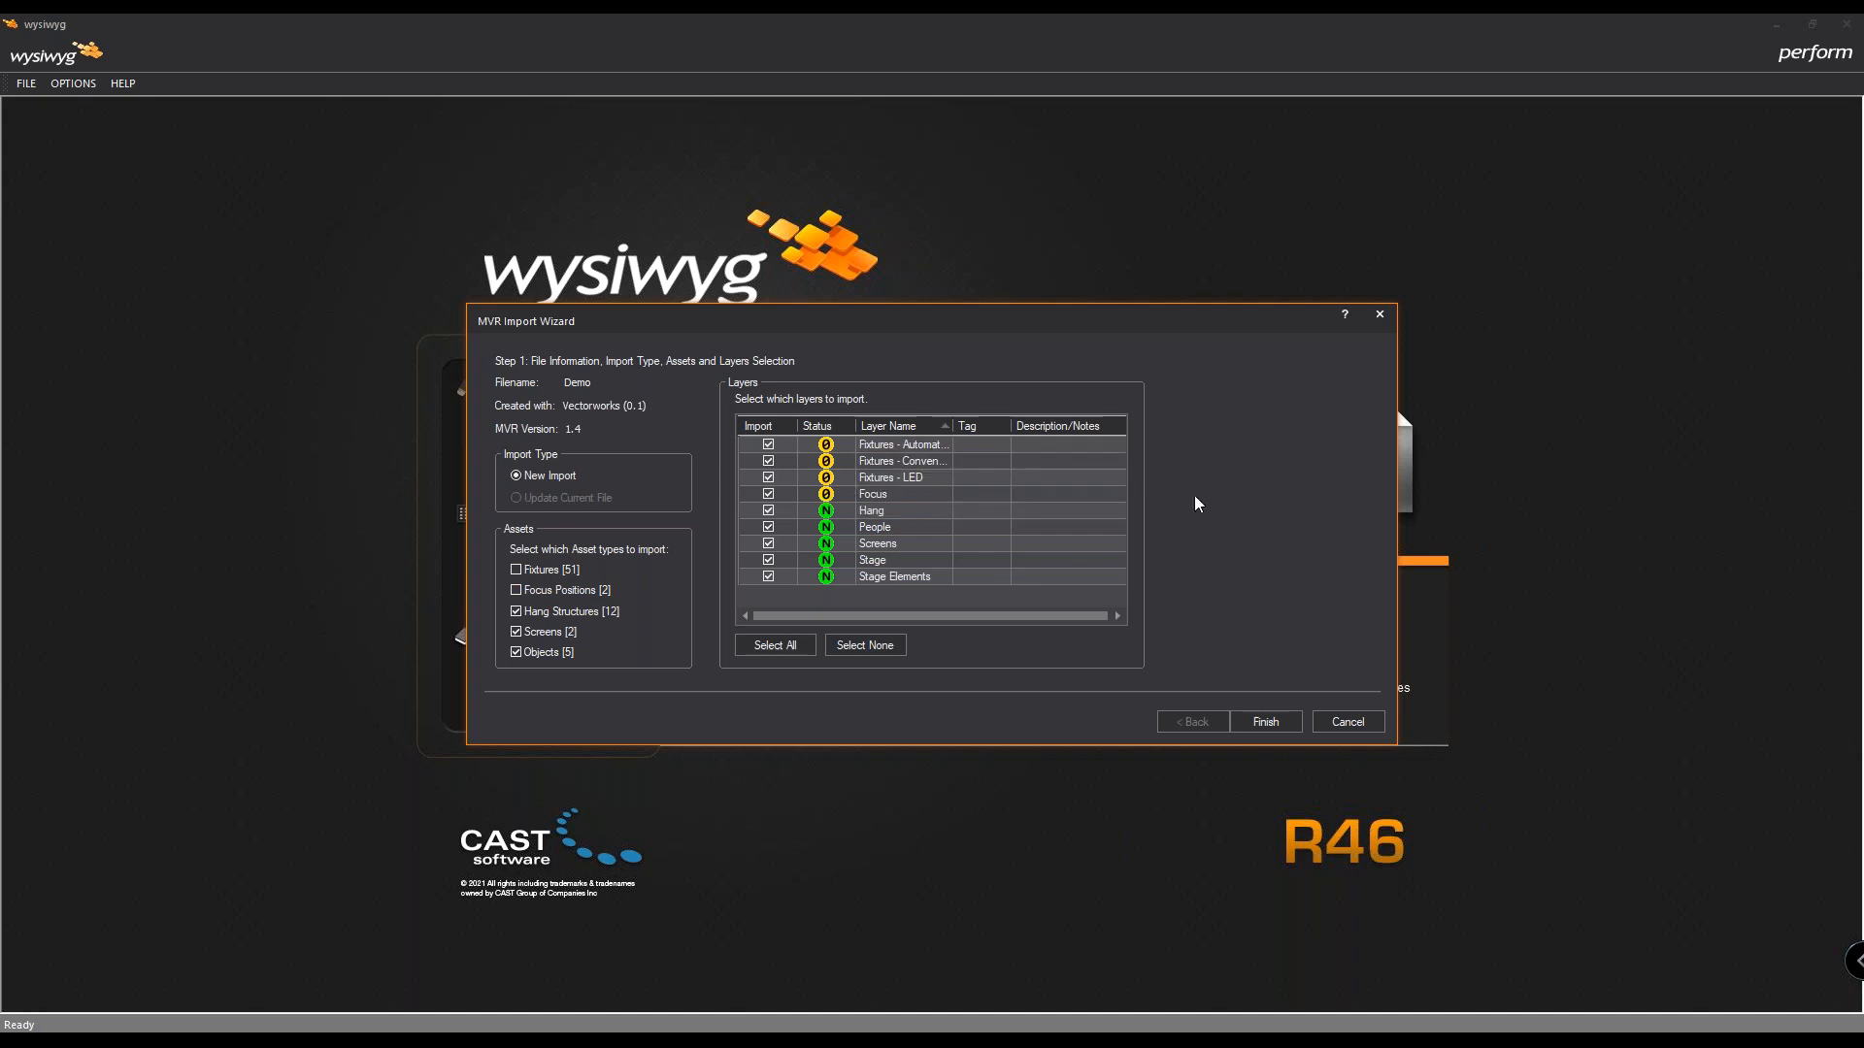
mouse_move(813, 463)
left_click(562, 570)
left_click(568, 566)
left_click(570, 573)
left_click(569, 571)
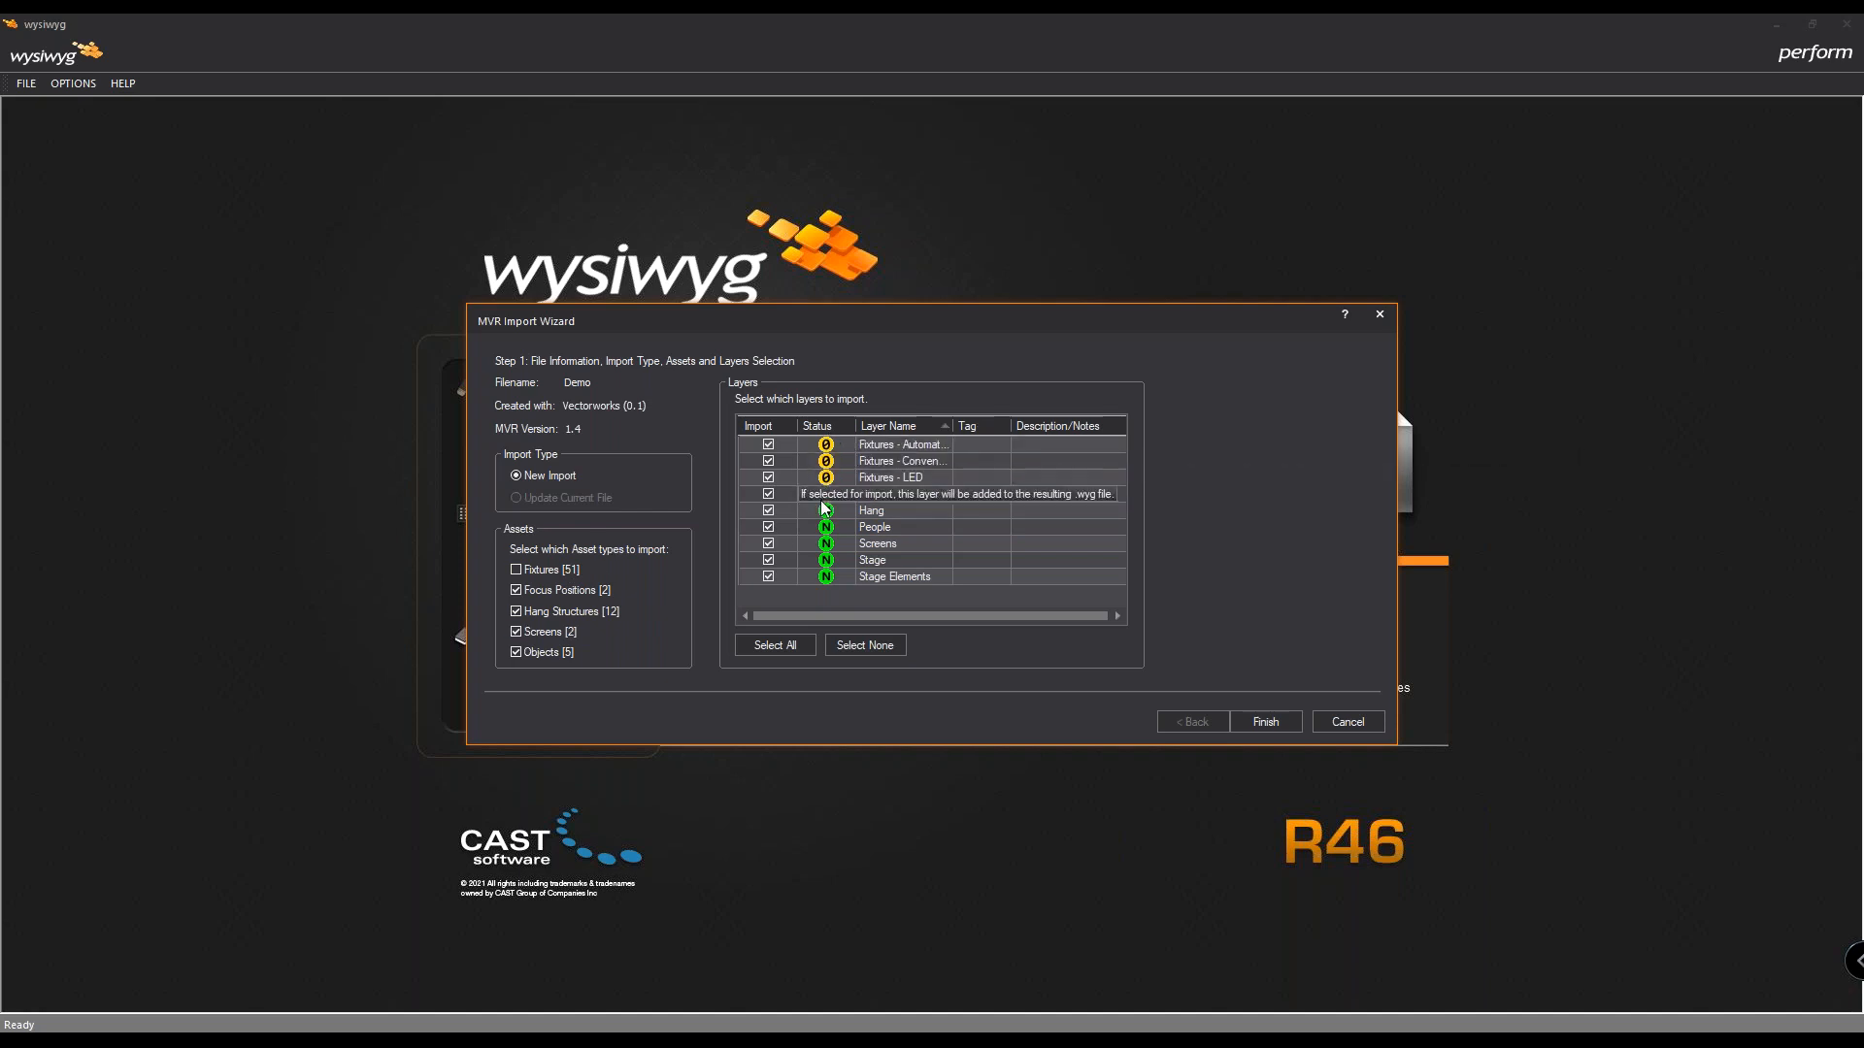
mouse_move(835, 452)
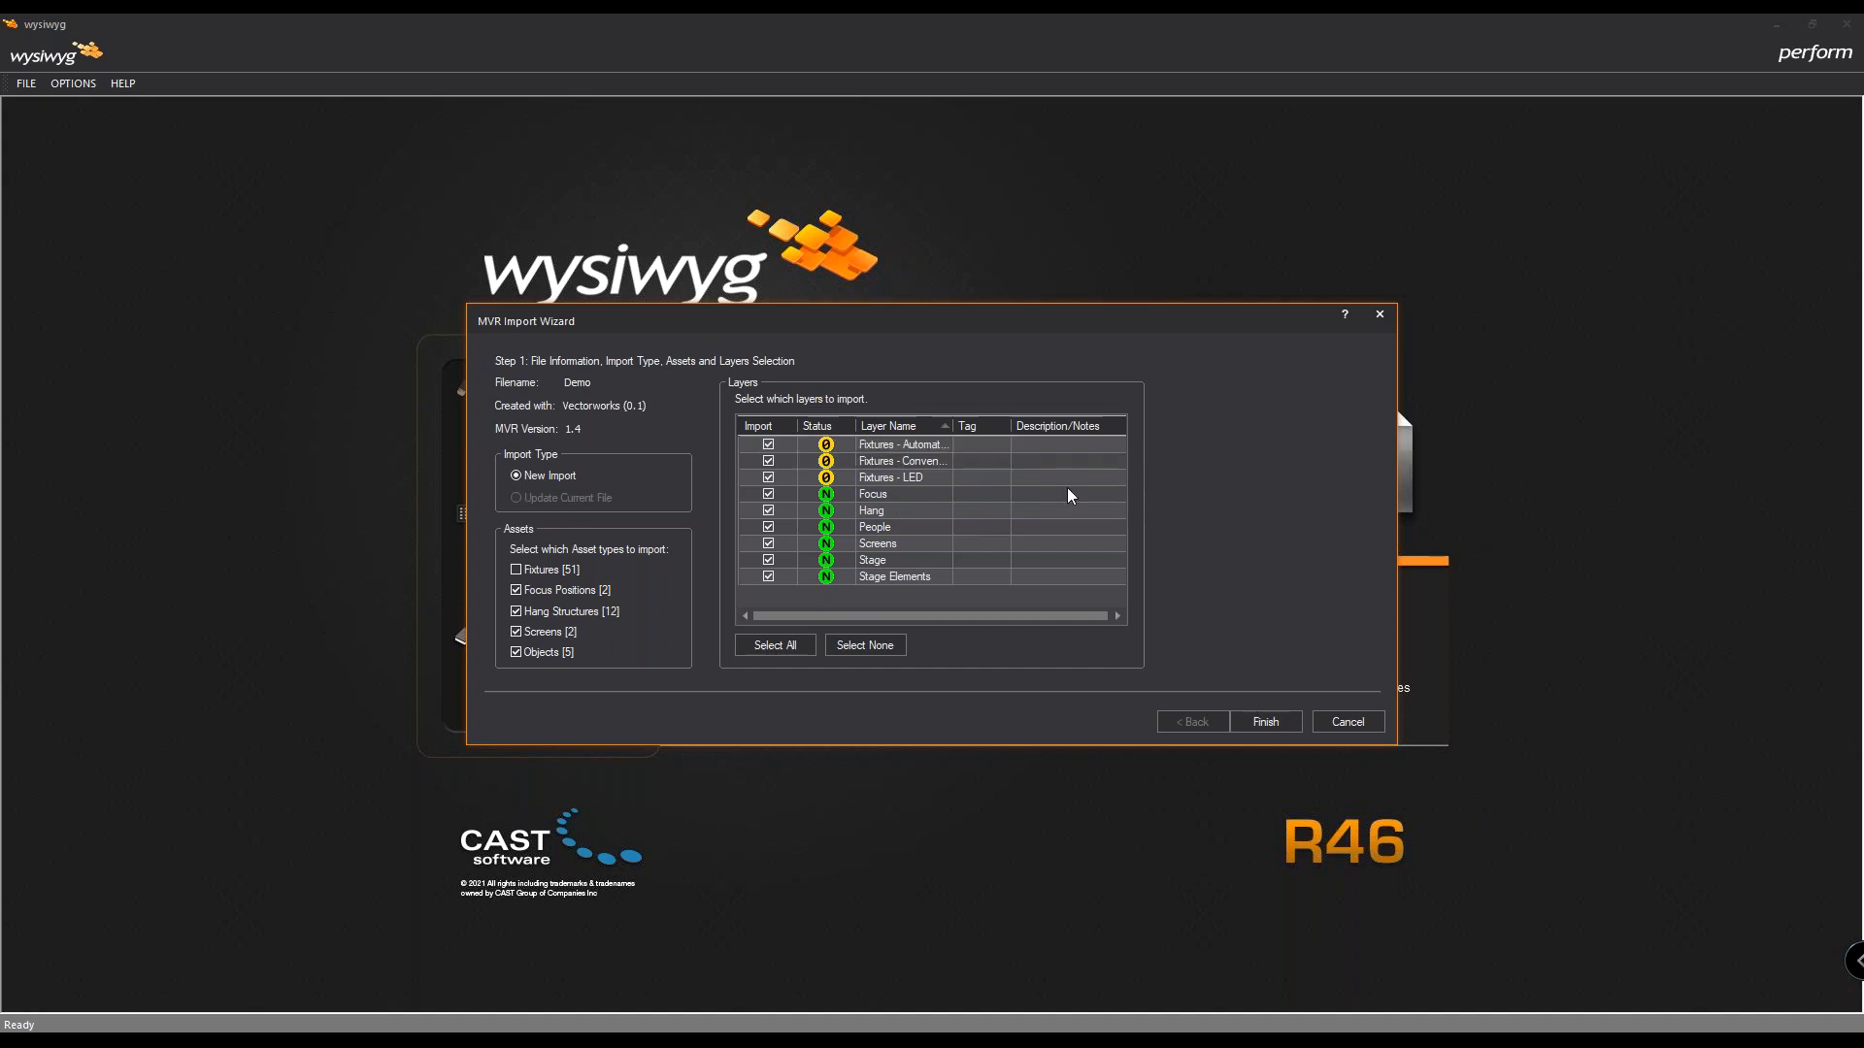
left_click(521, 572)
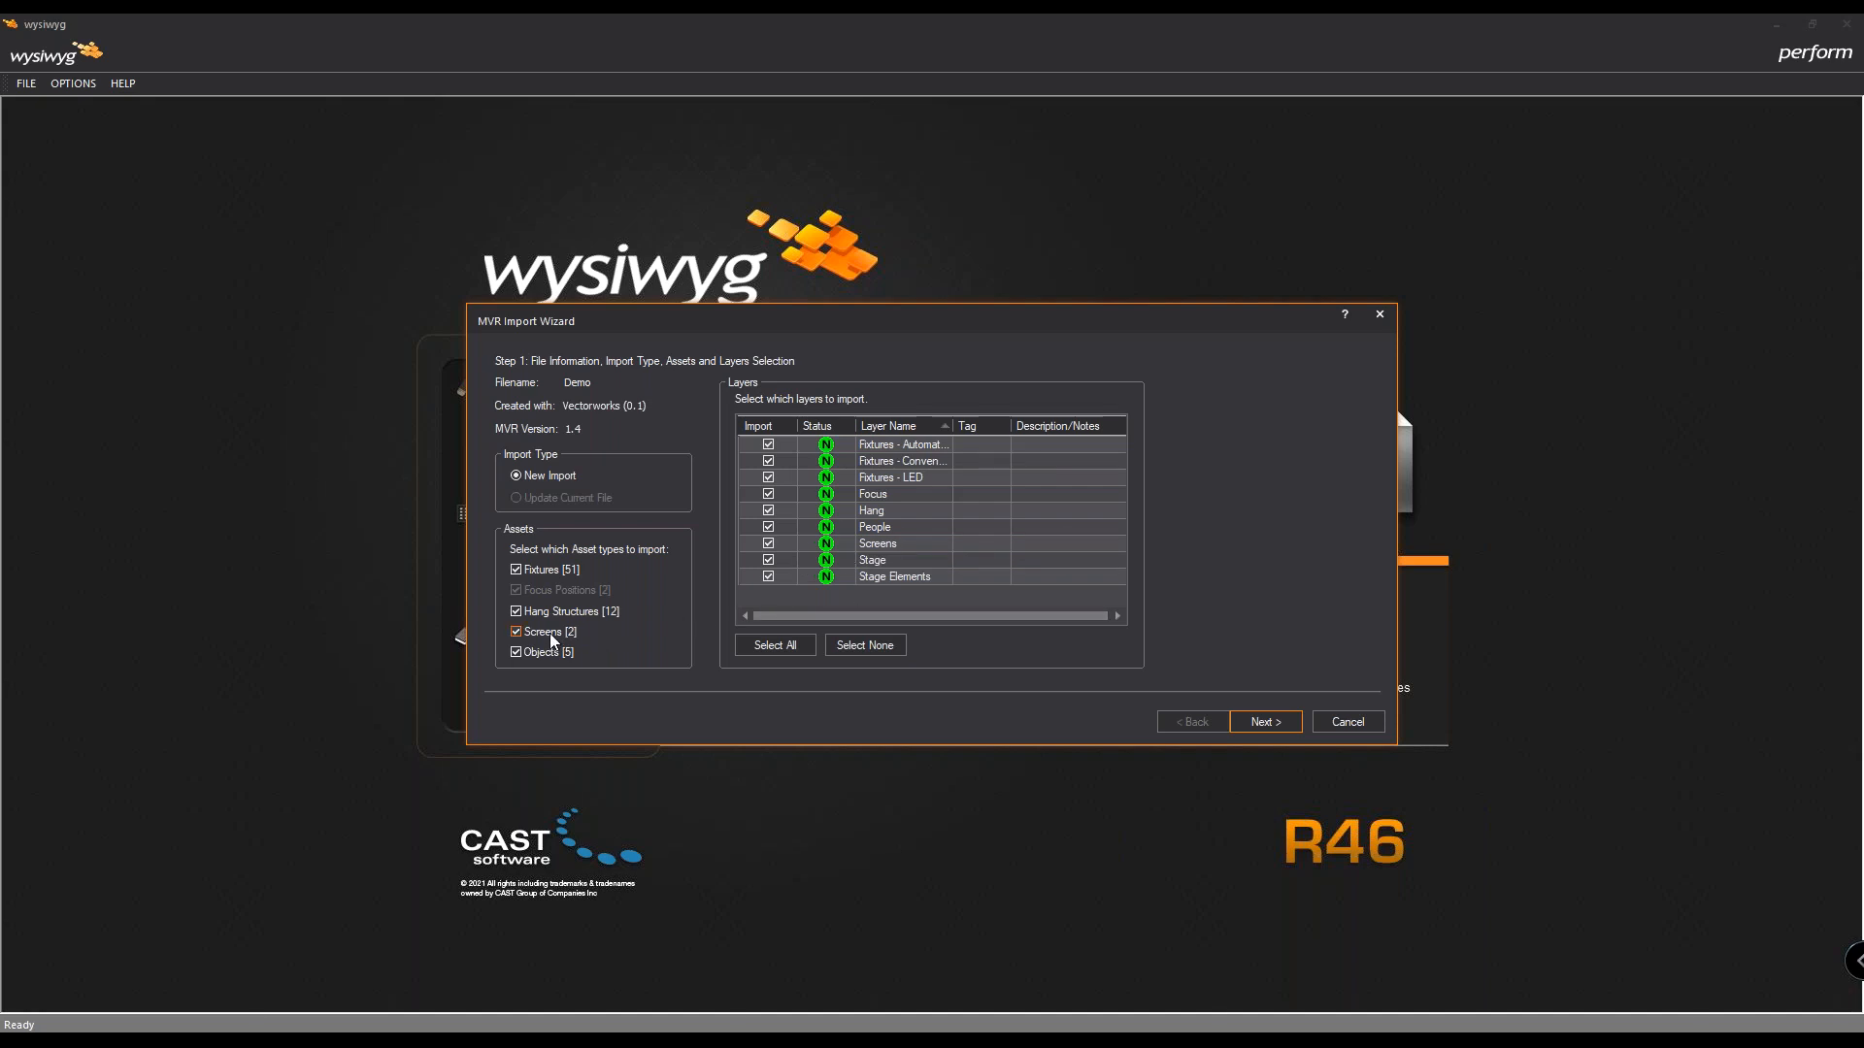
Step: Try excluding the Screens assets to check the status of the Screens layer, and include them again
left_click(517, 632)
mouse_move(881, 552)
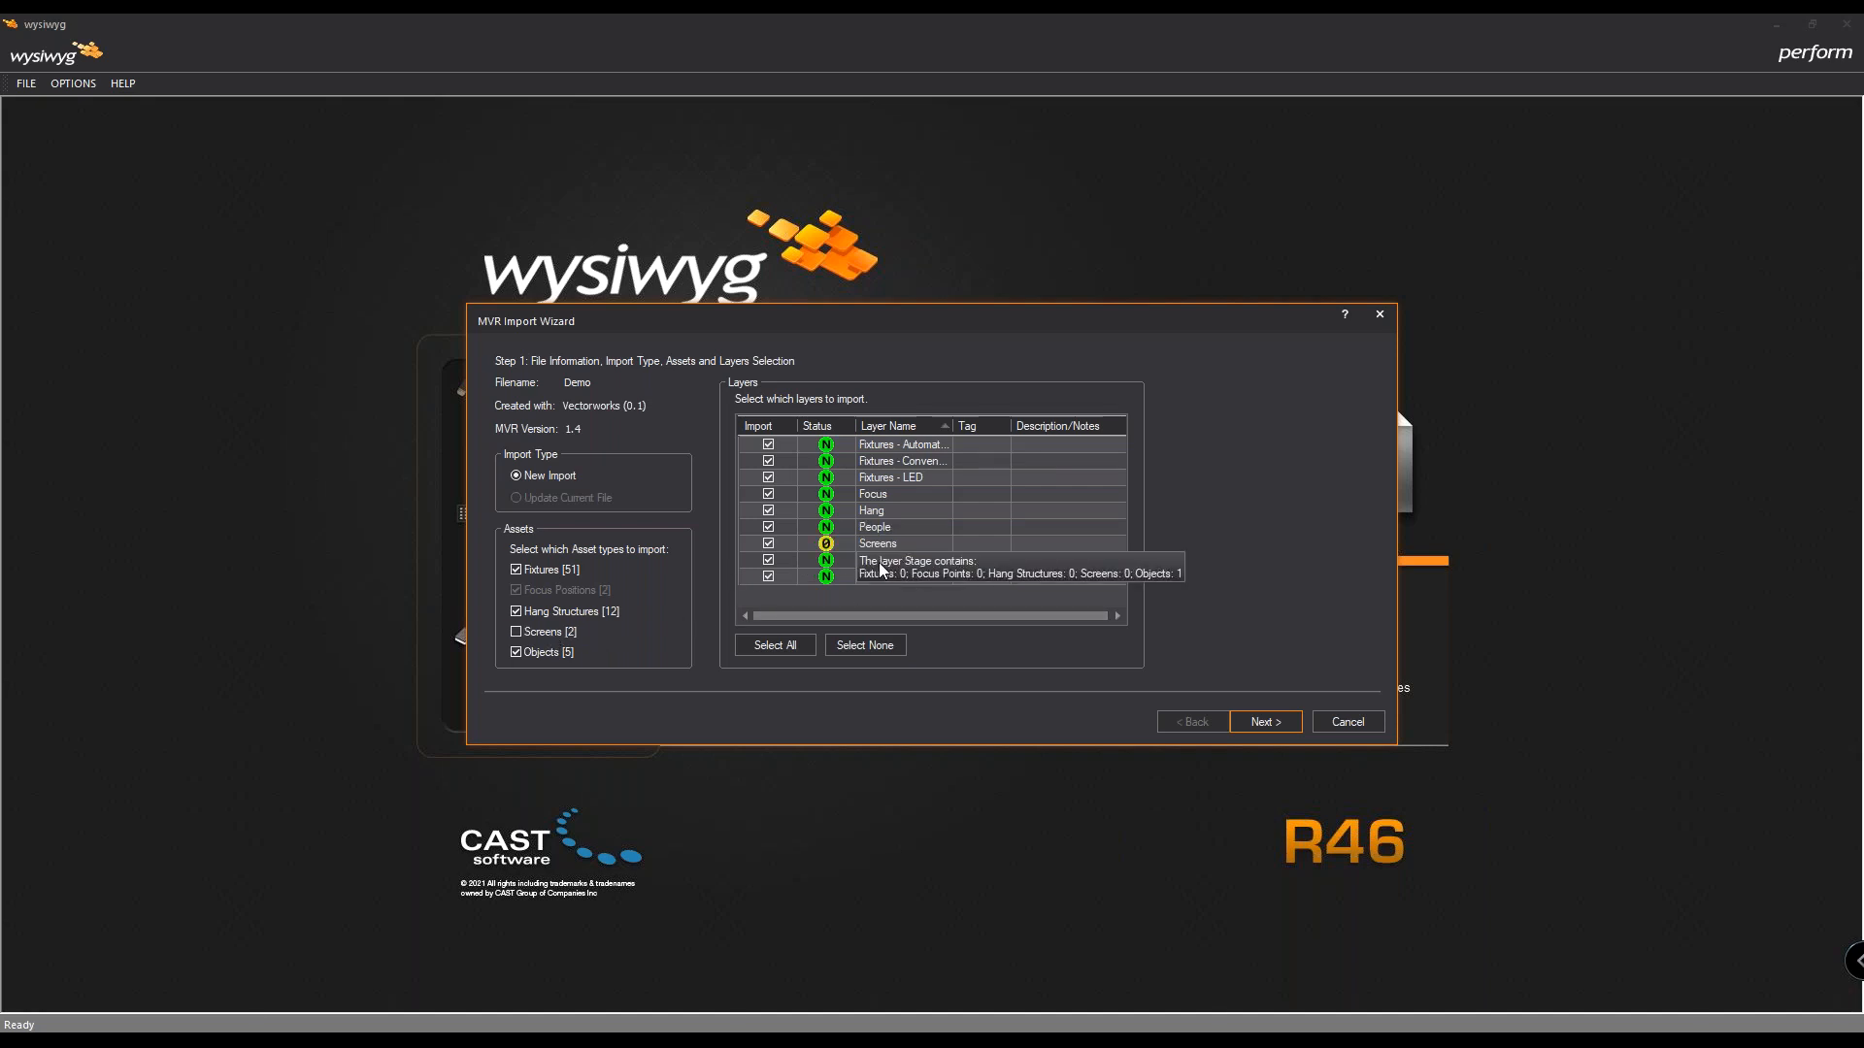
left_click(547, 634)
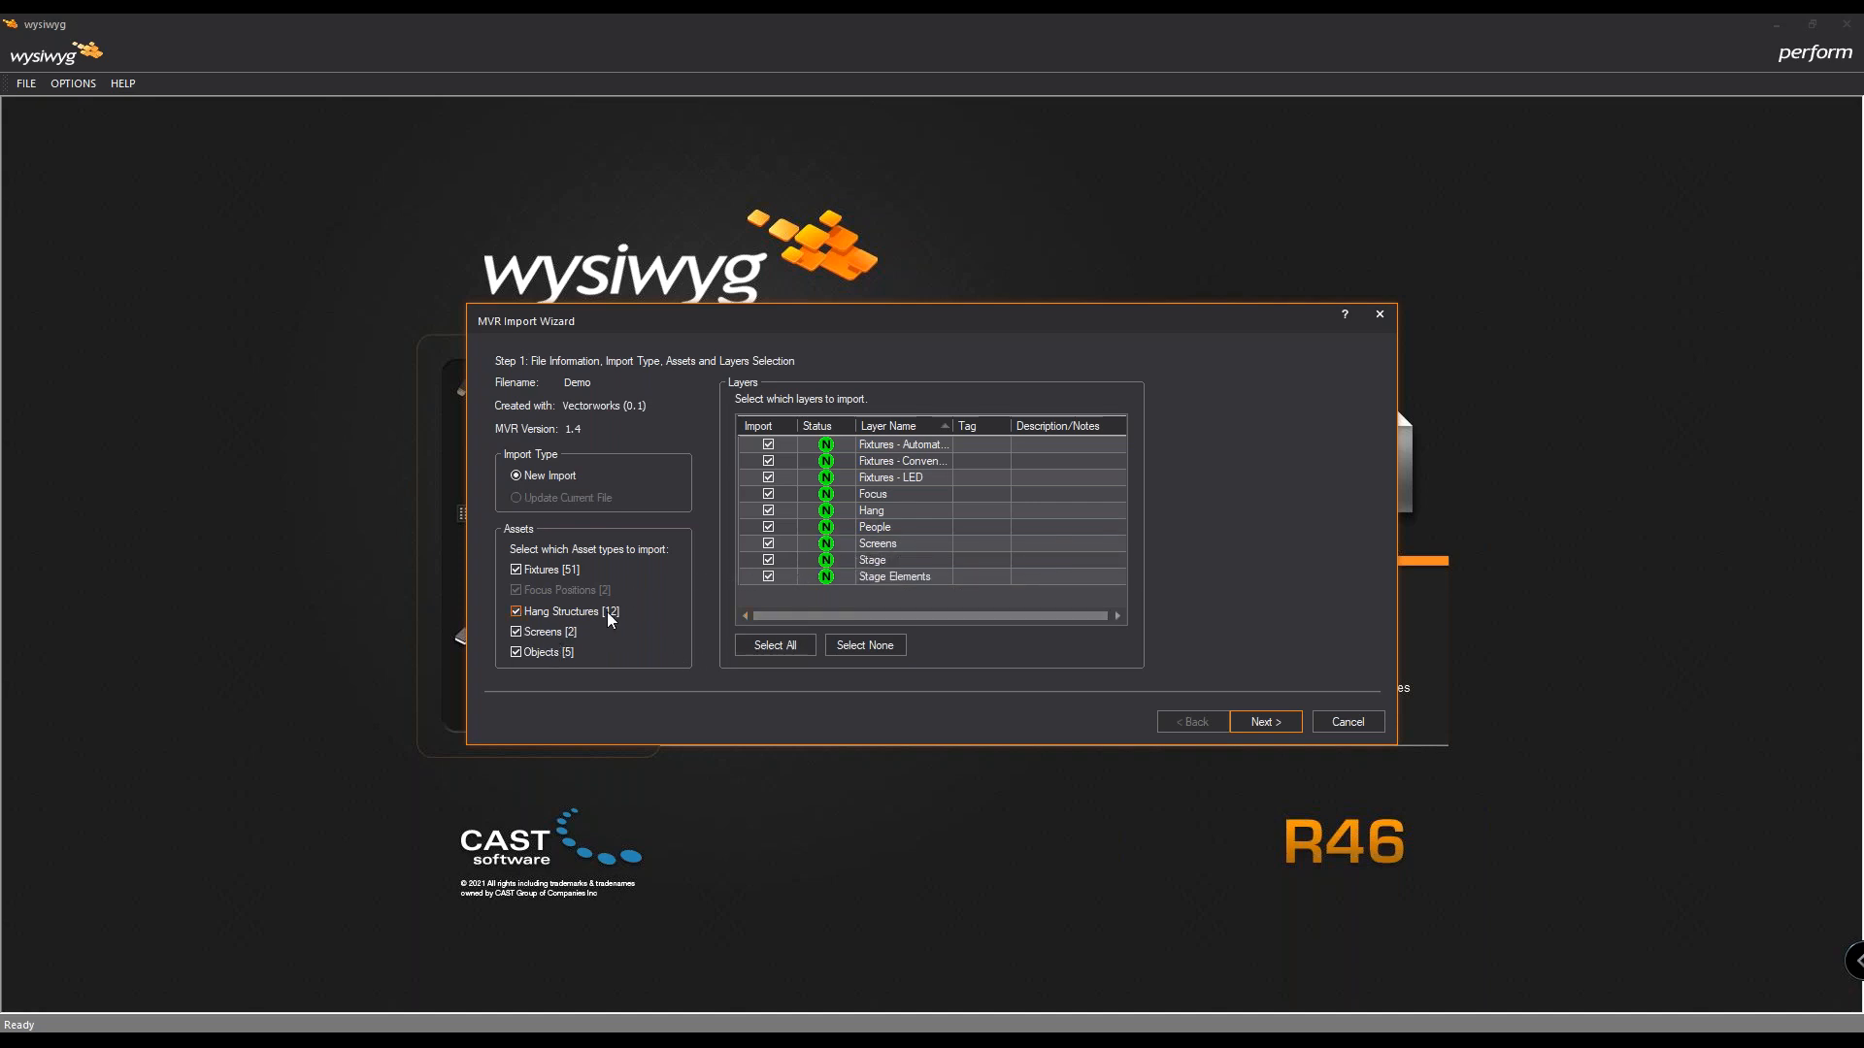
left_click(554, 629)
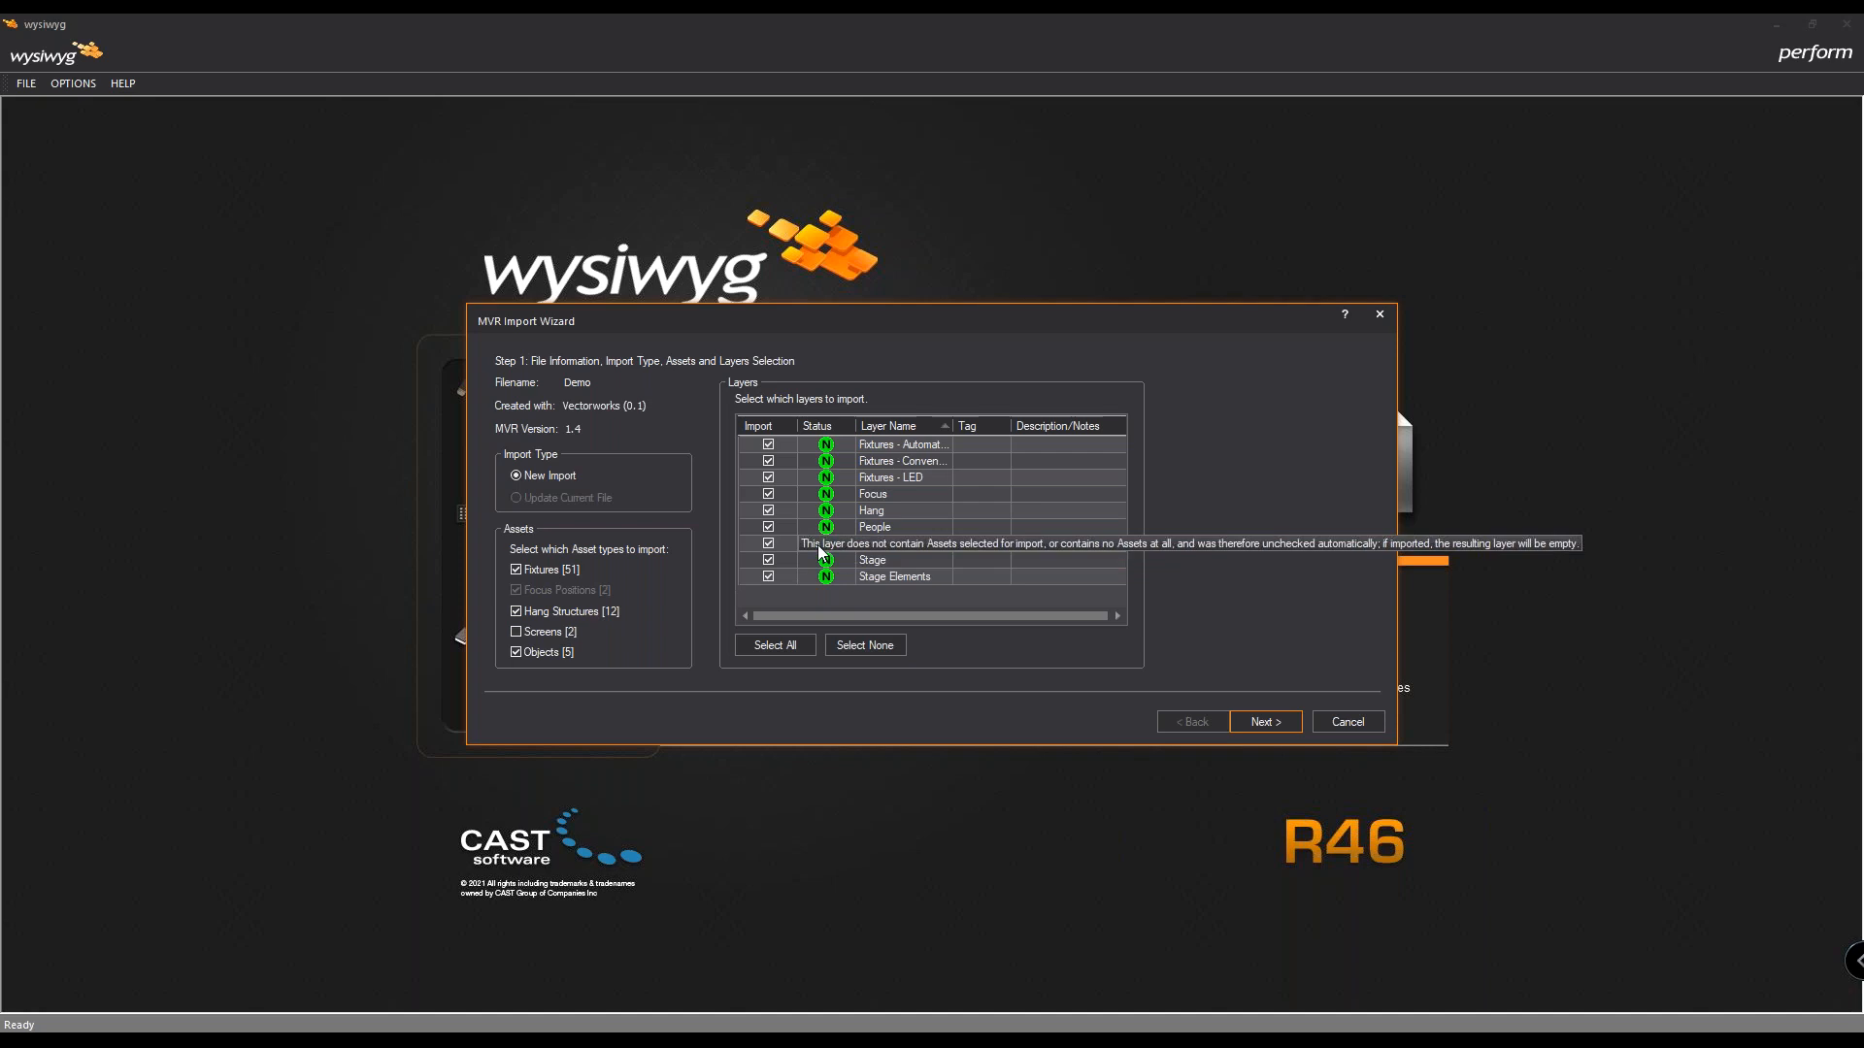
left_click(530, 629)
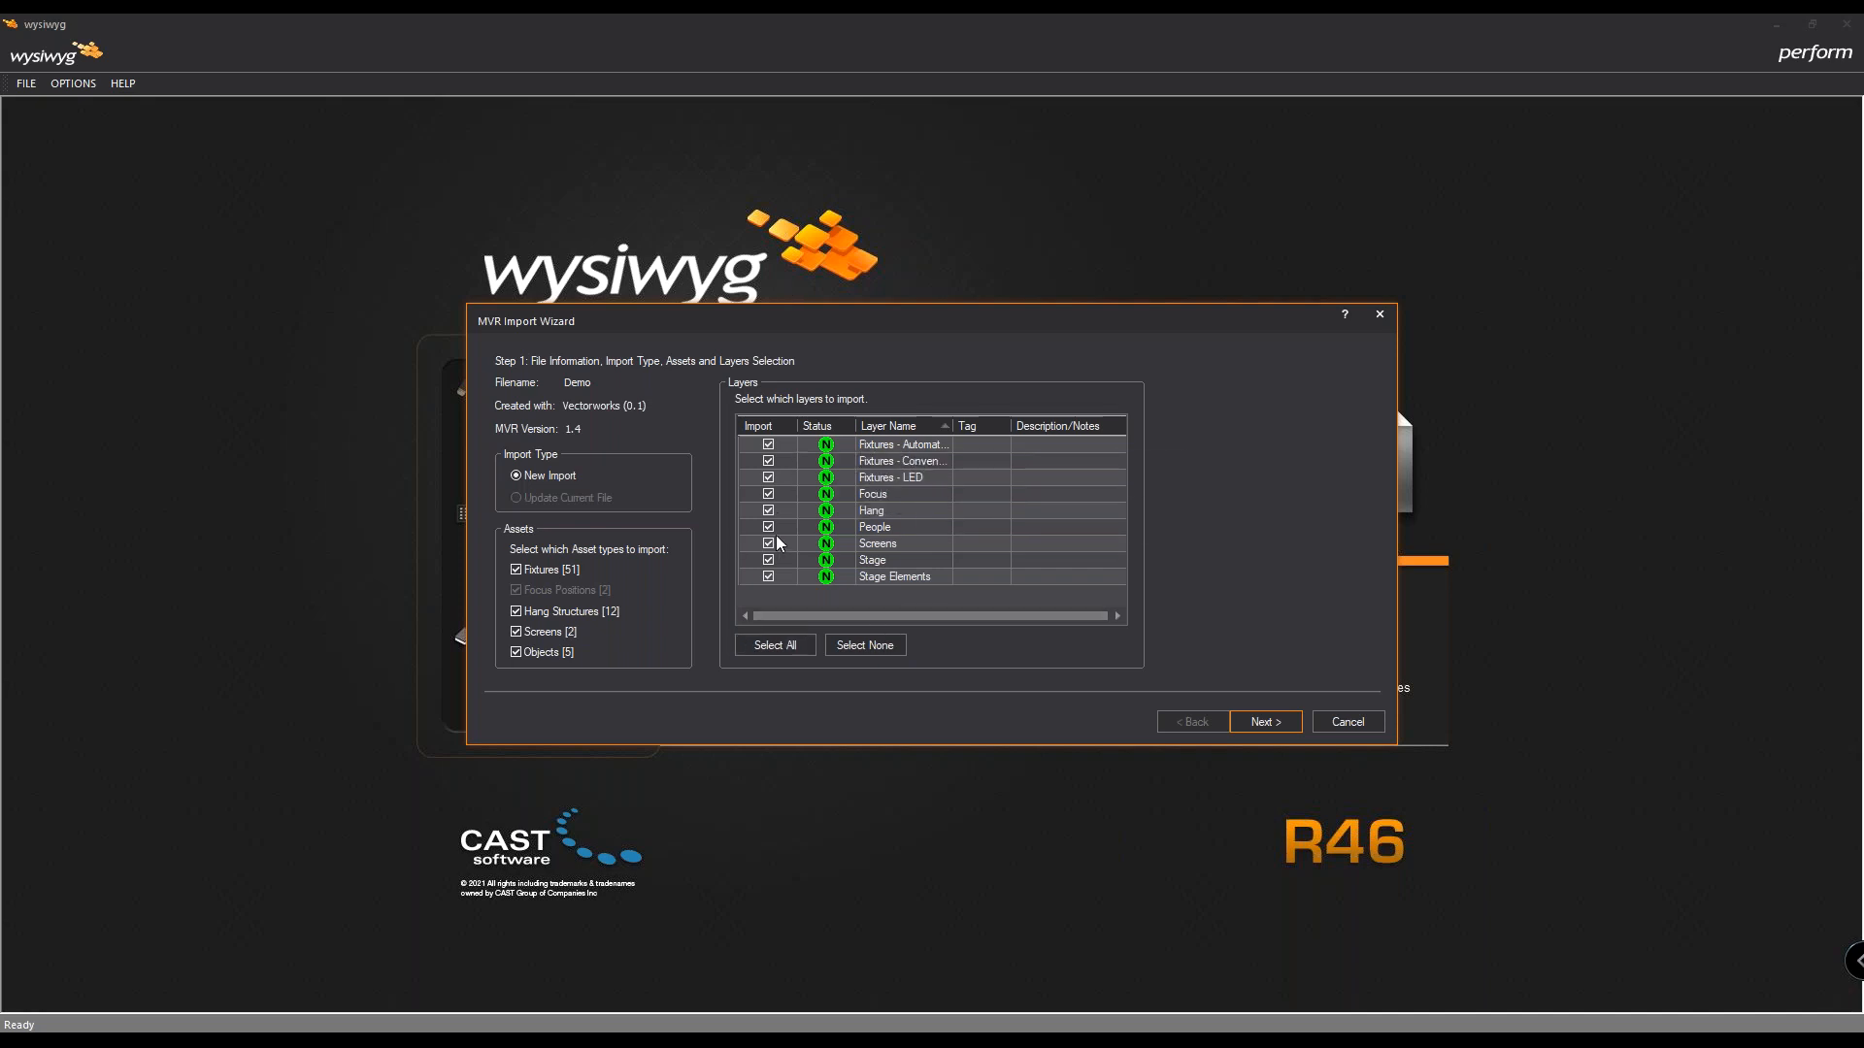
Step: Try leaving the automated fixtures layer out of the import, and include it again
left_click(767, 445)
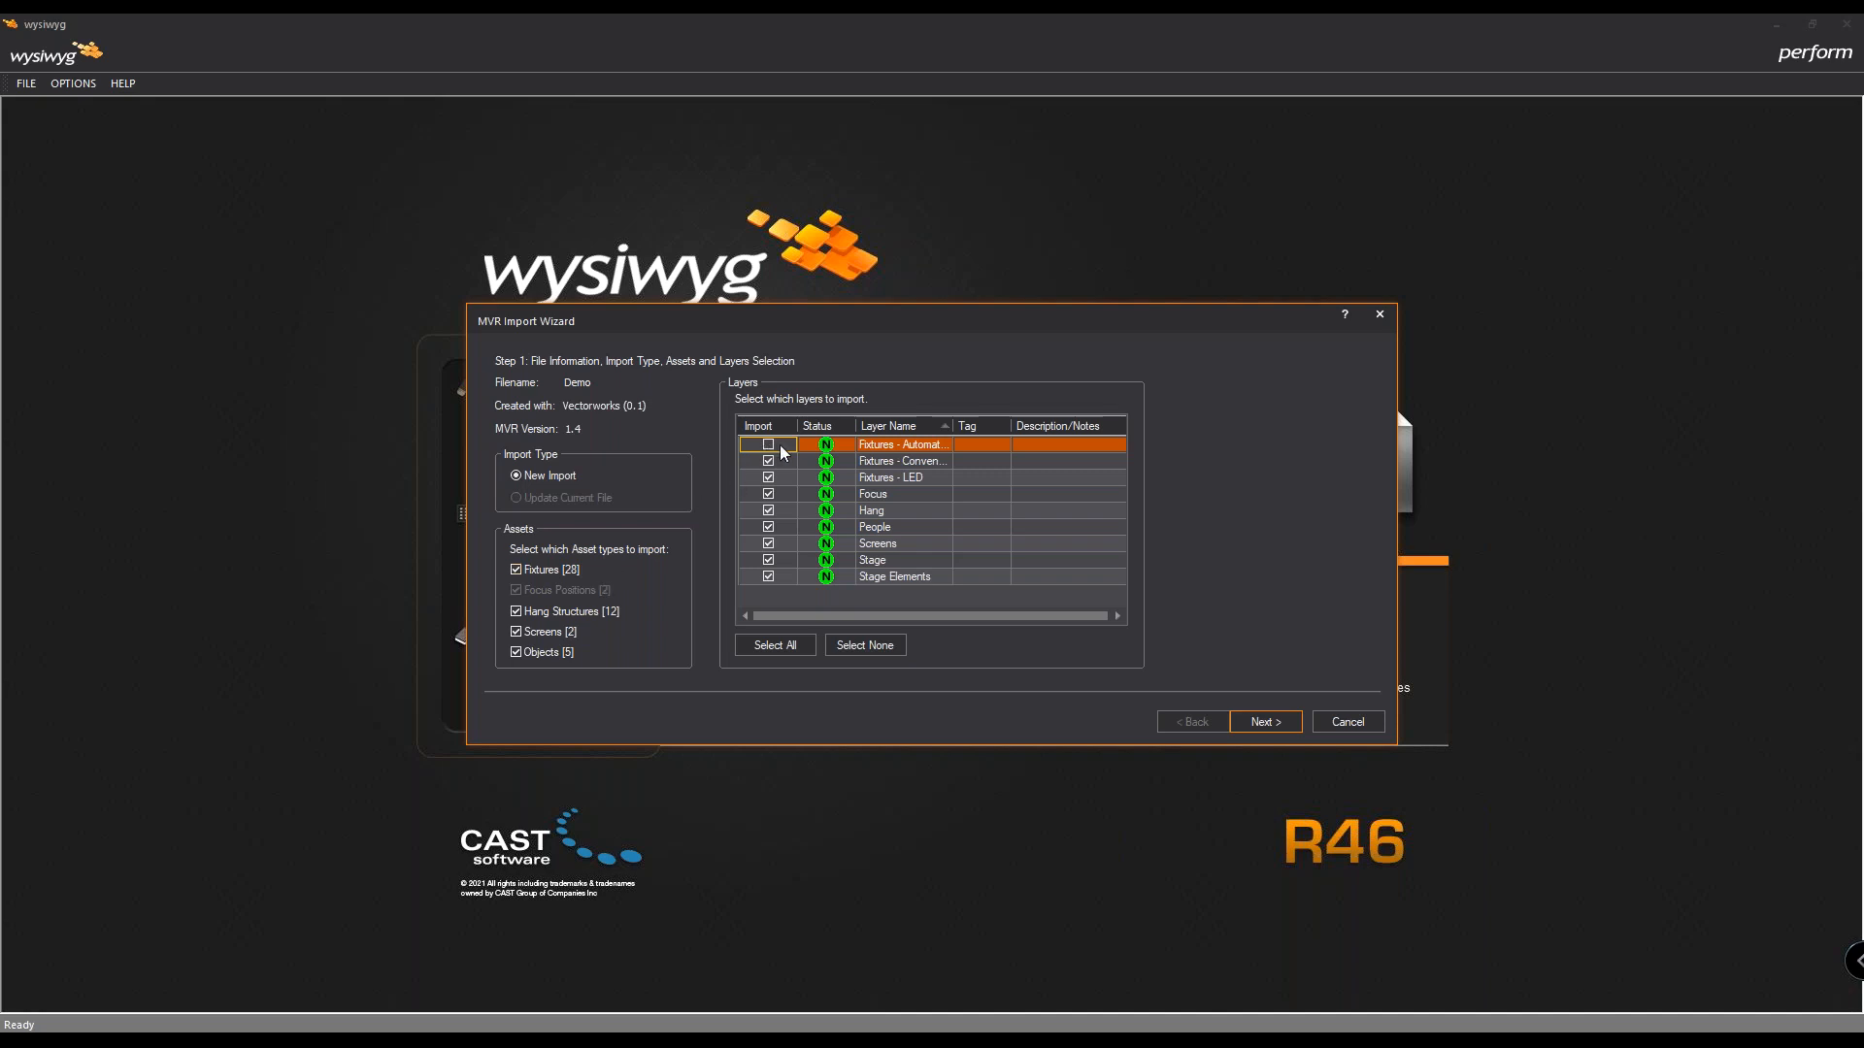
mouse_move(916, 449)
left_click(768, 445)
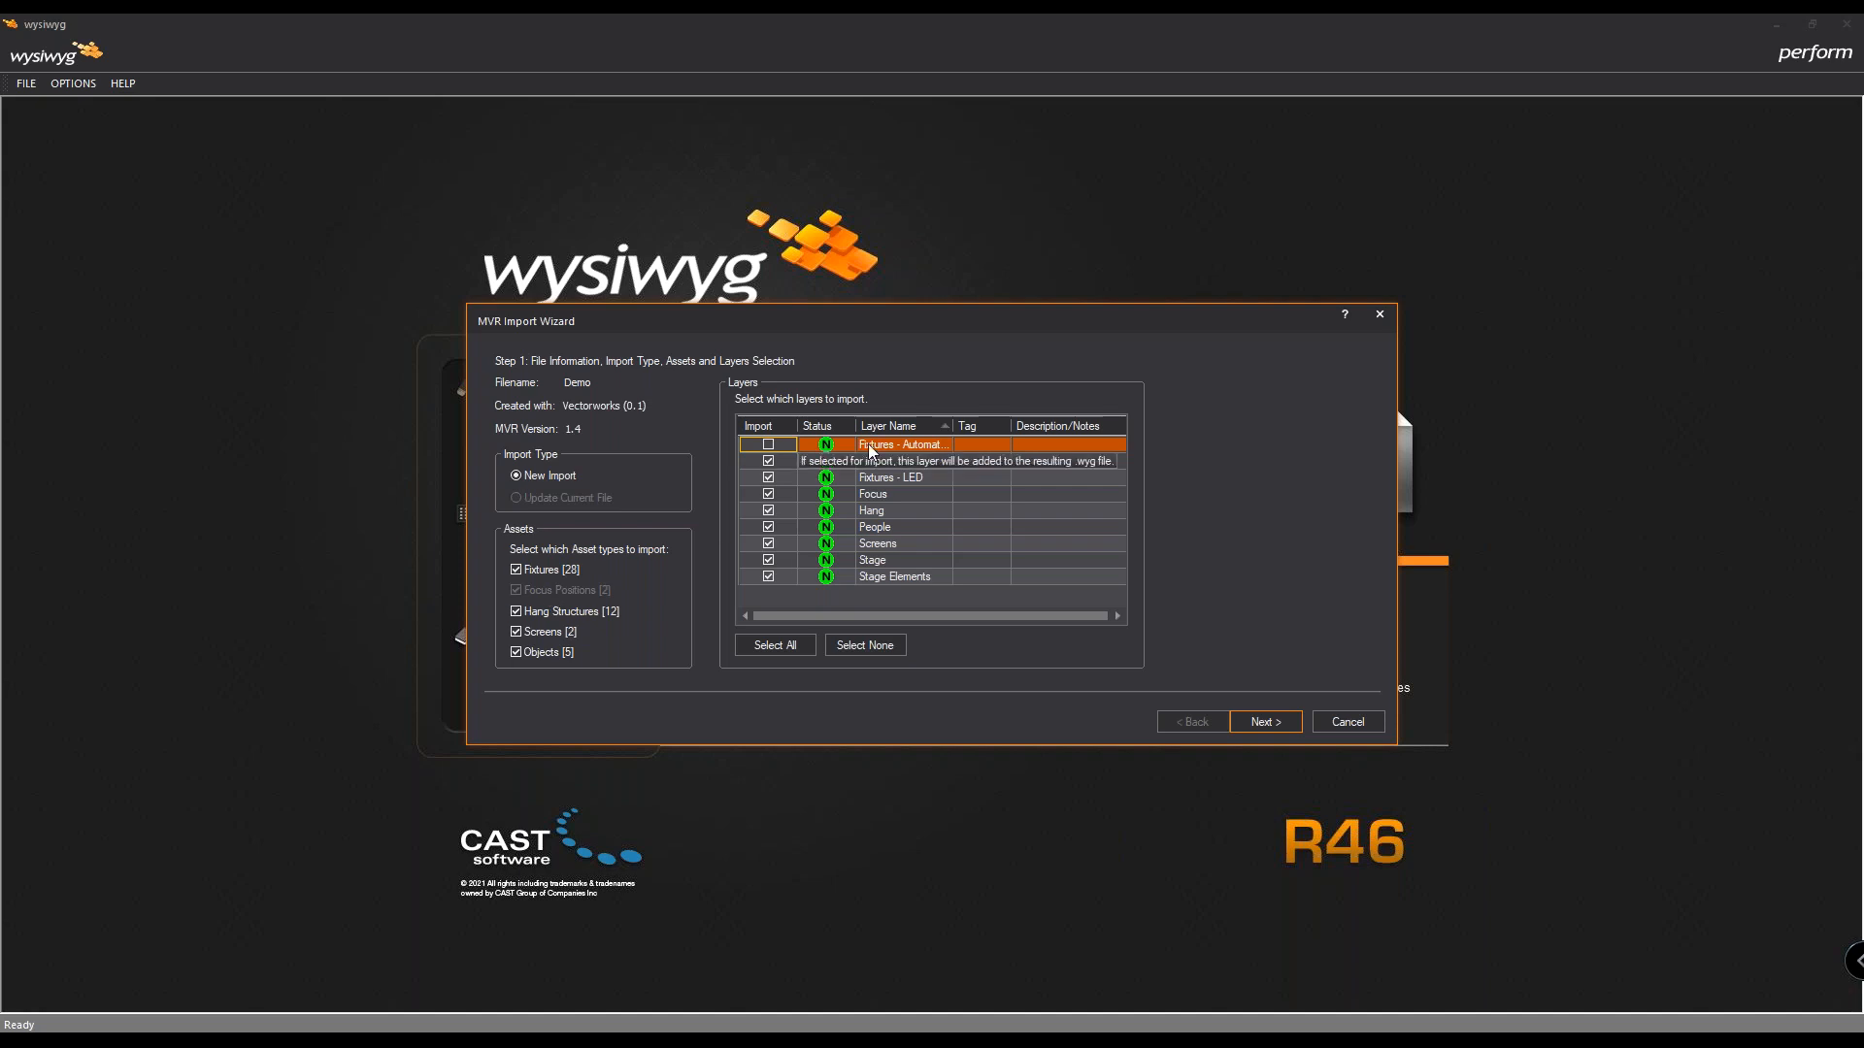
left_click(768, 445)
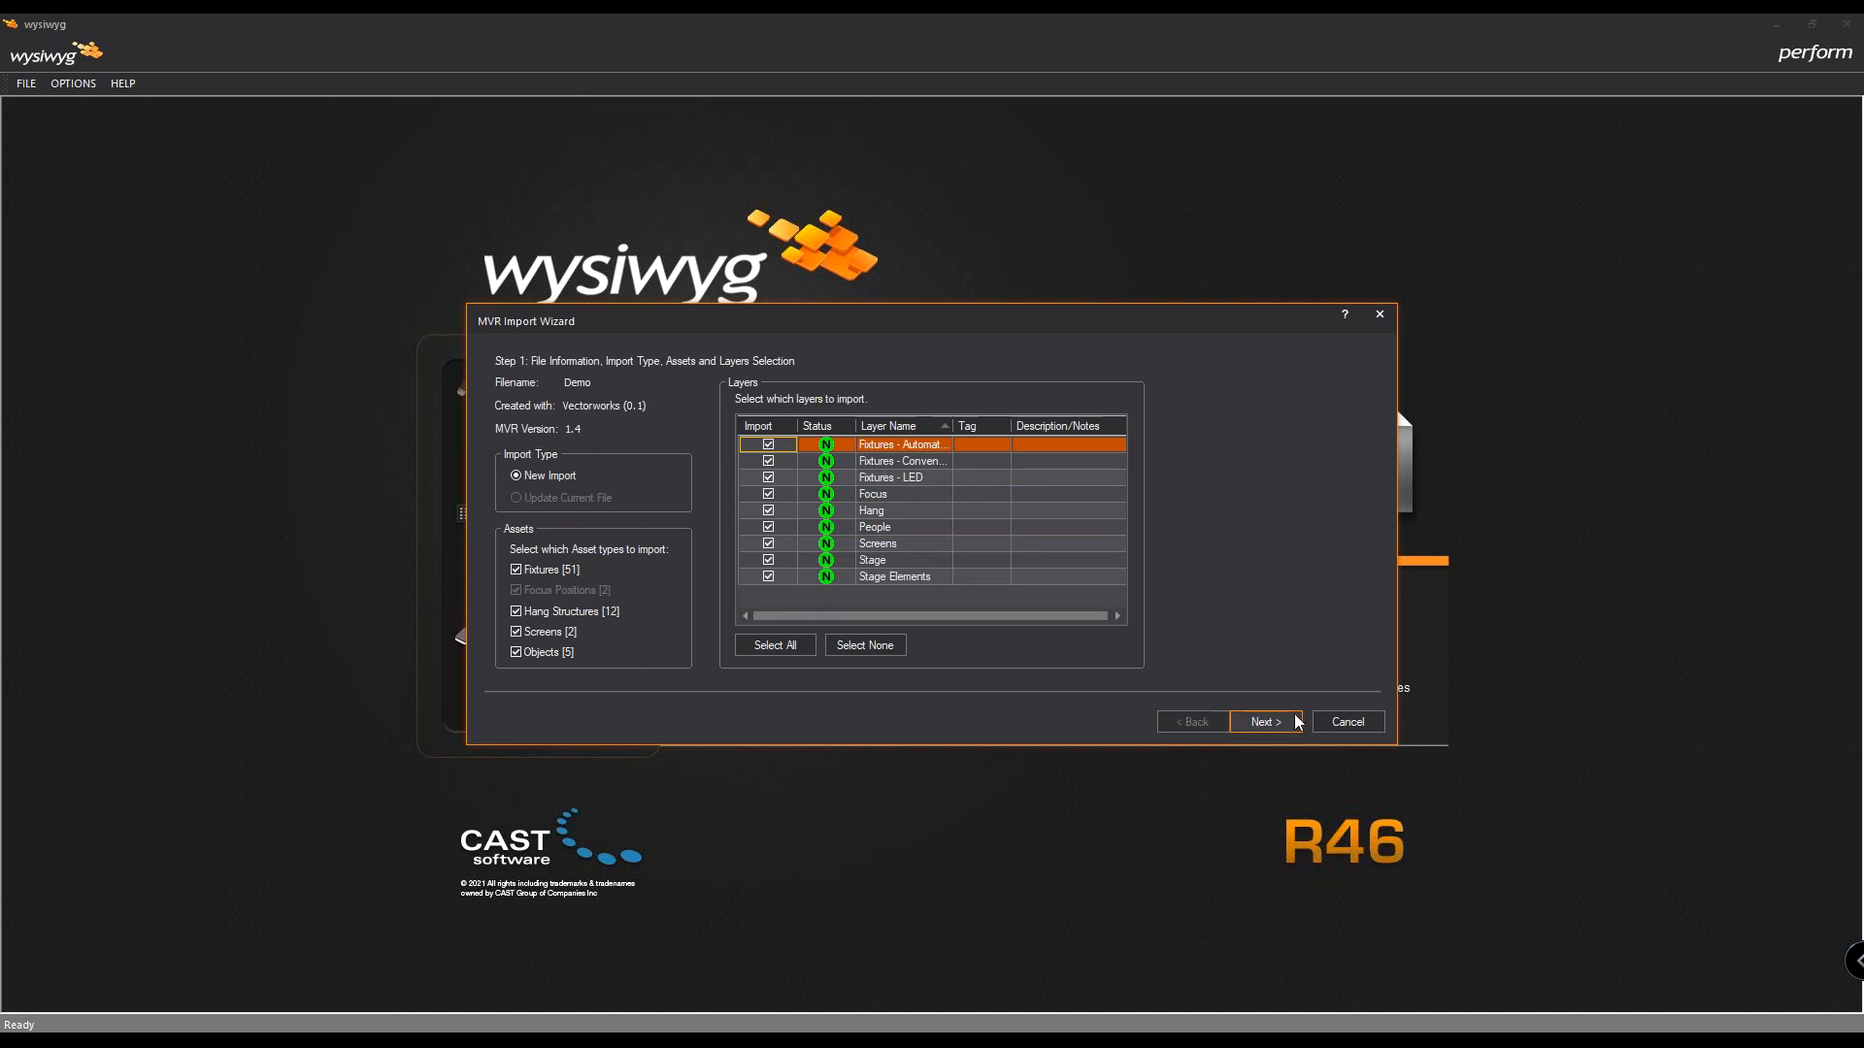
Step: Keep the Fixtures assets included in the import and continue to the fixture mapping stage
left_click(537, 571)
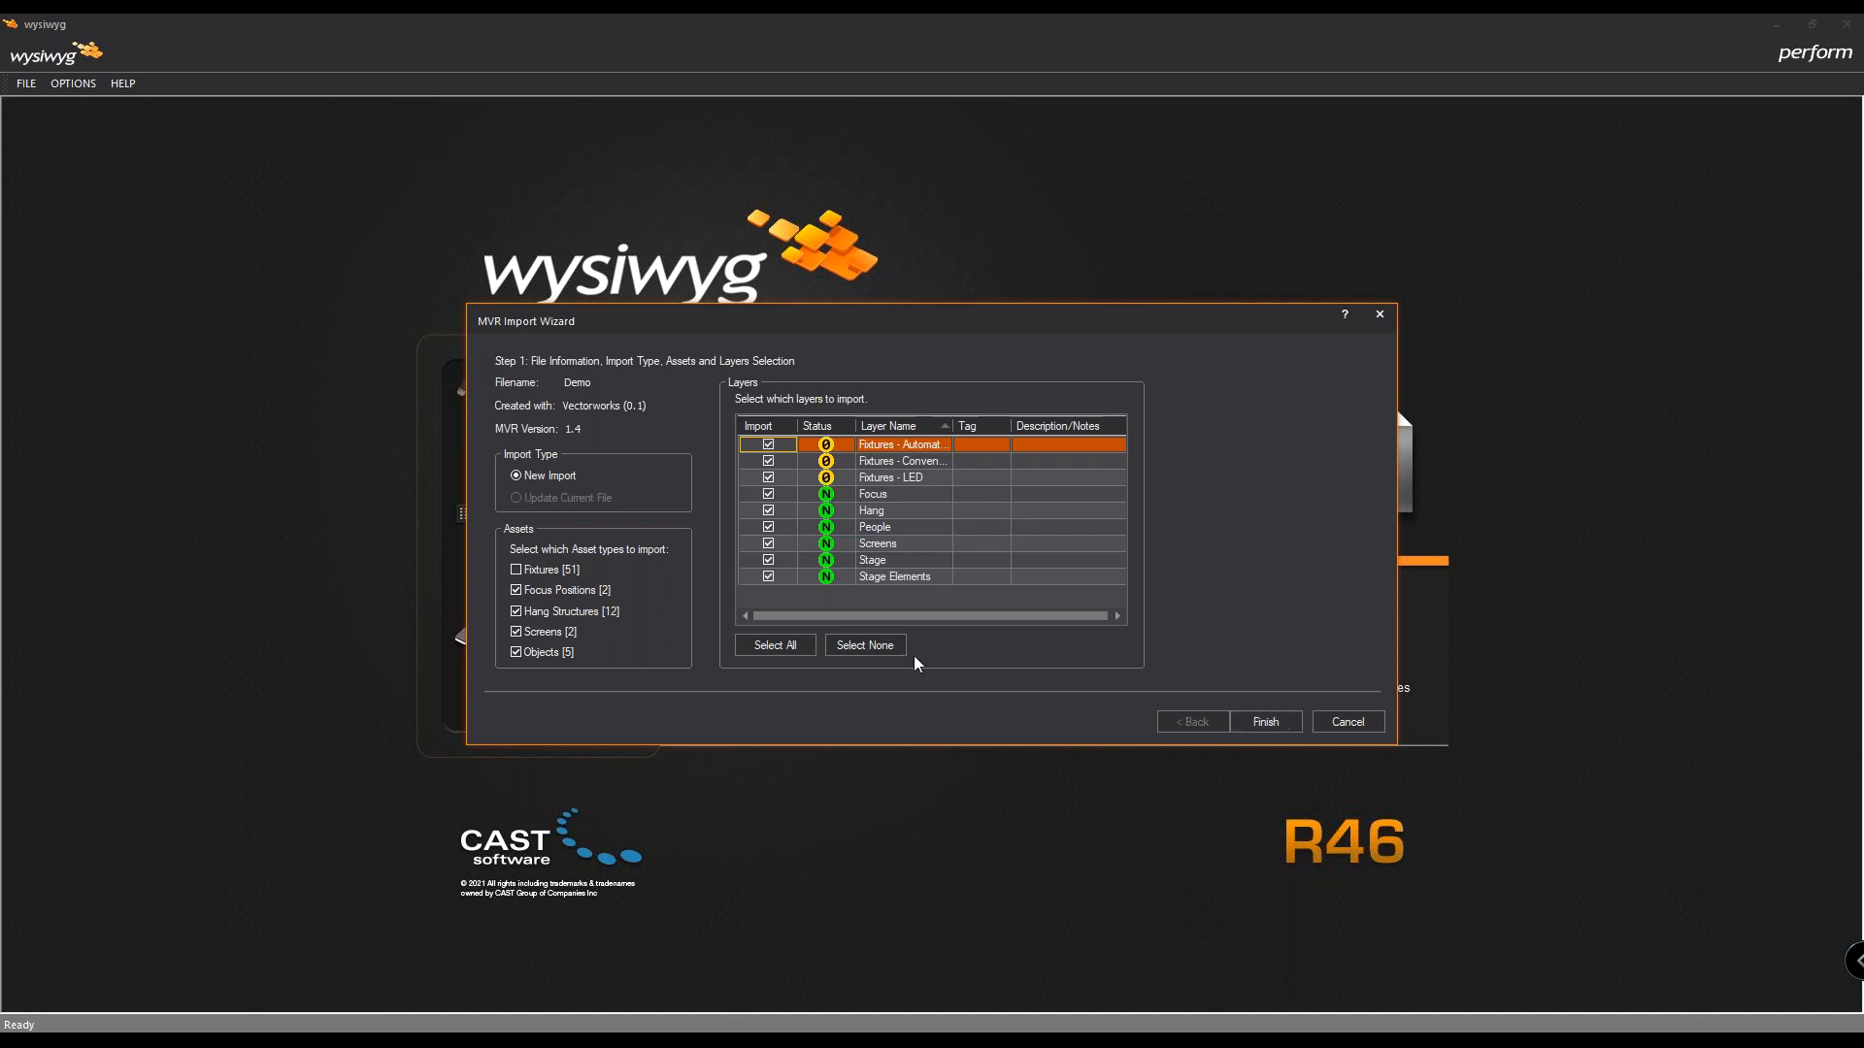
left_click(544, 567)
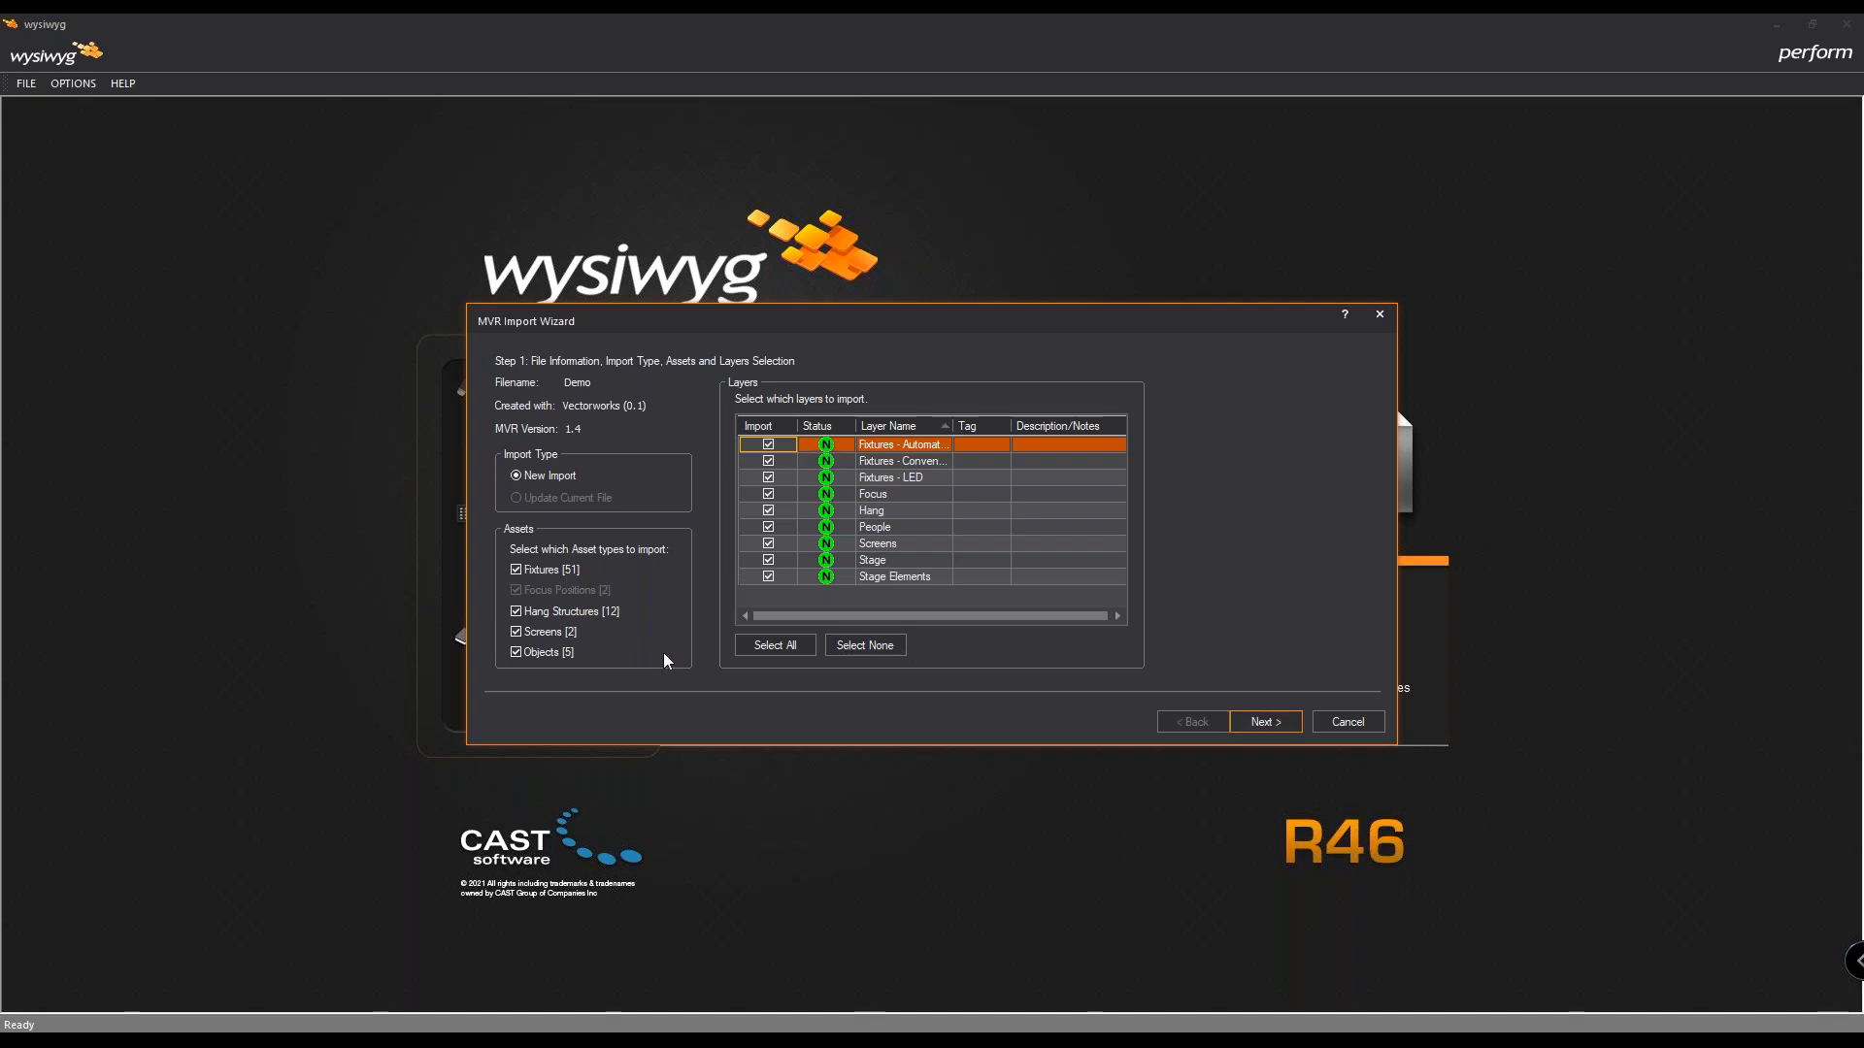
left_click(1276, 722)
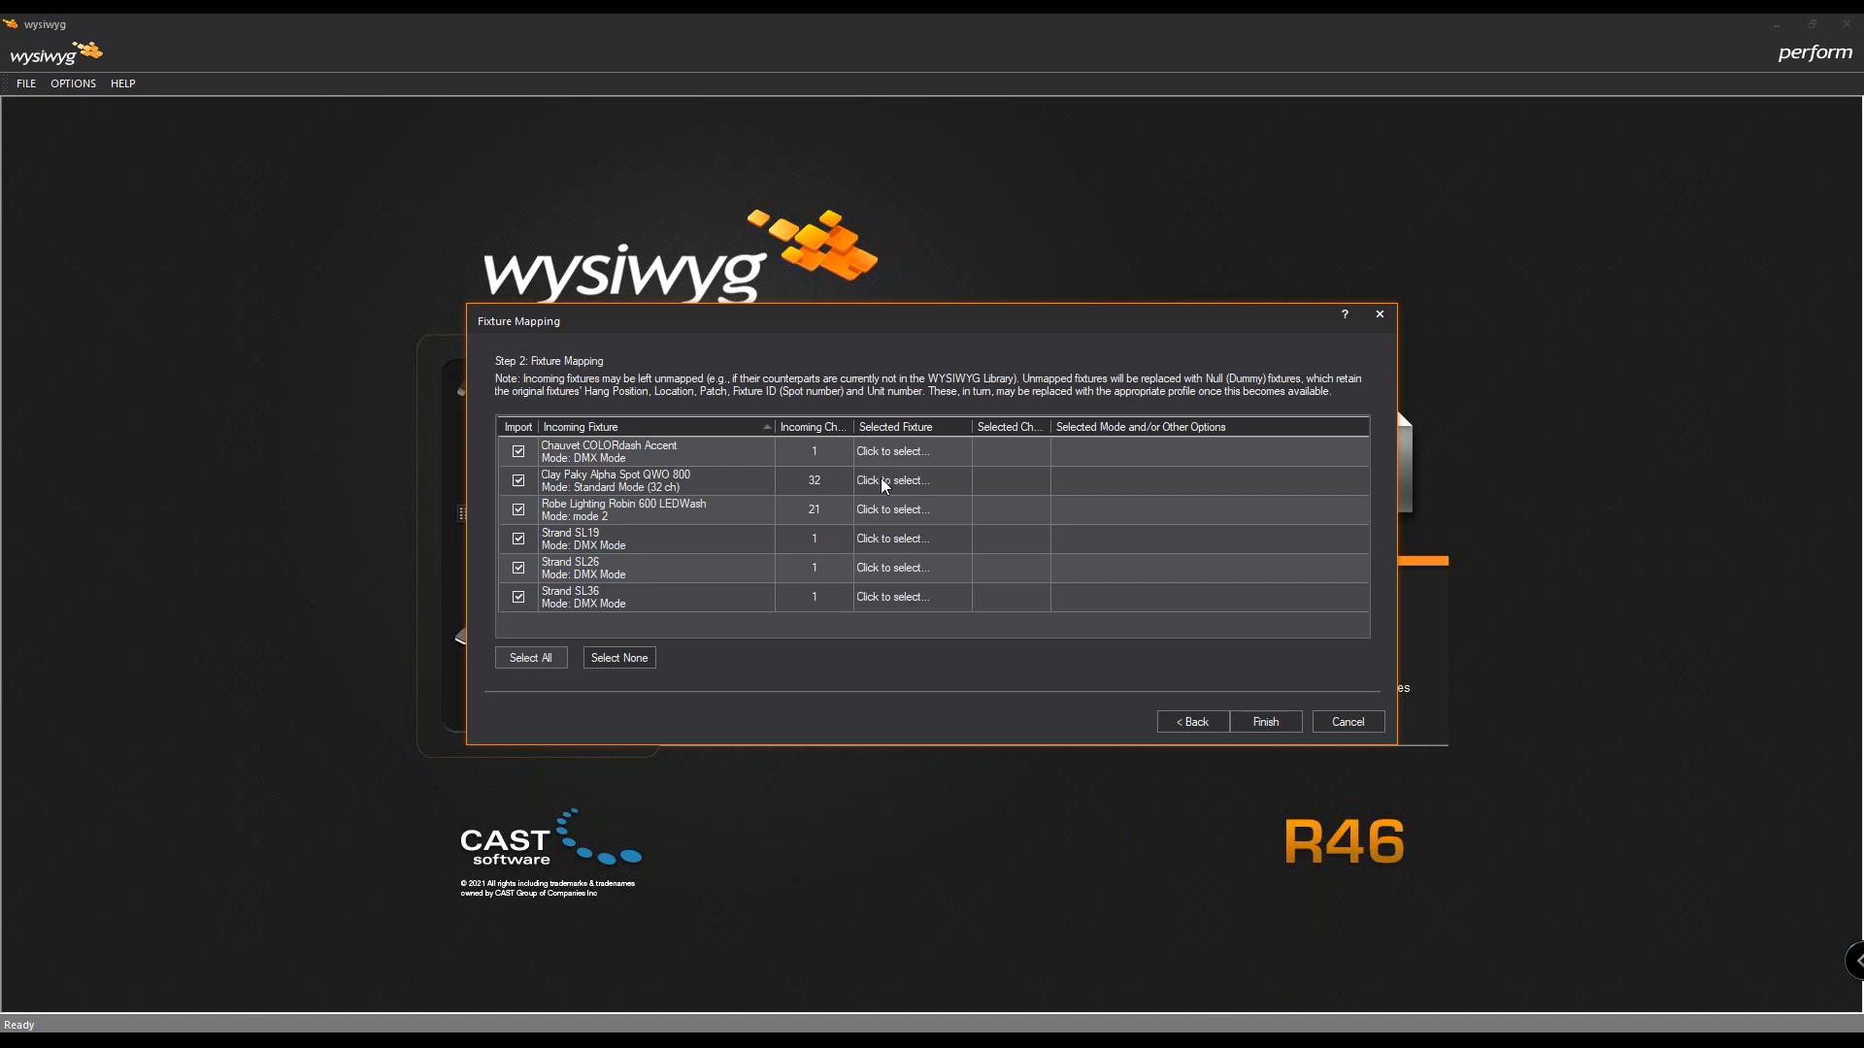
Step: Search the fixture library for "qwo" and select Alpha Spot QWO 800 as the equivalent for the incoming Clay Paky Alpha Spot QWO 800
left_click(905, 481)
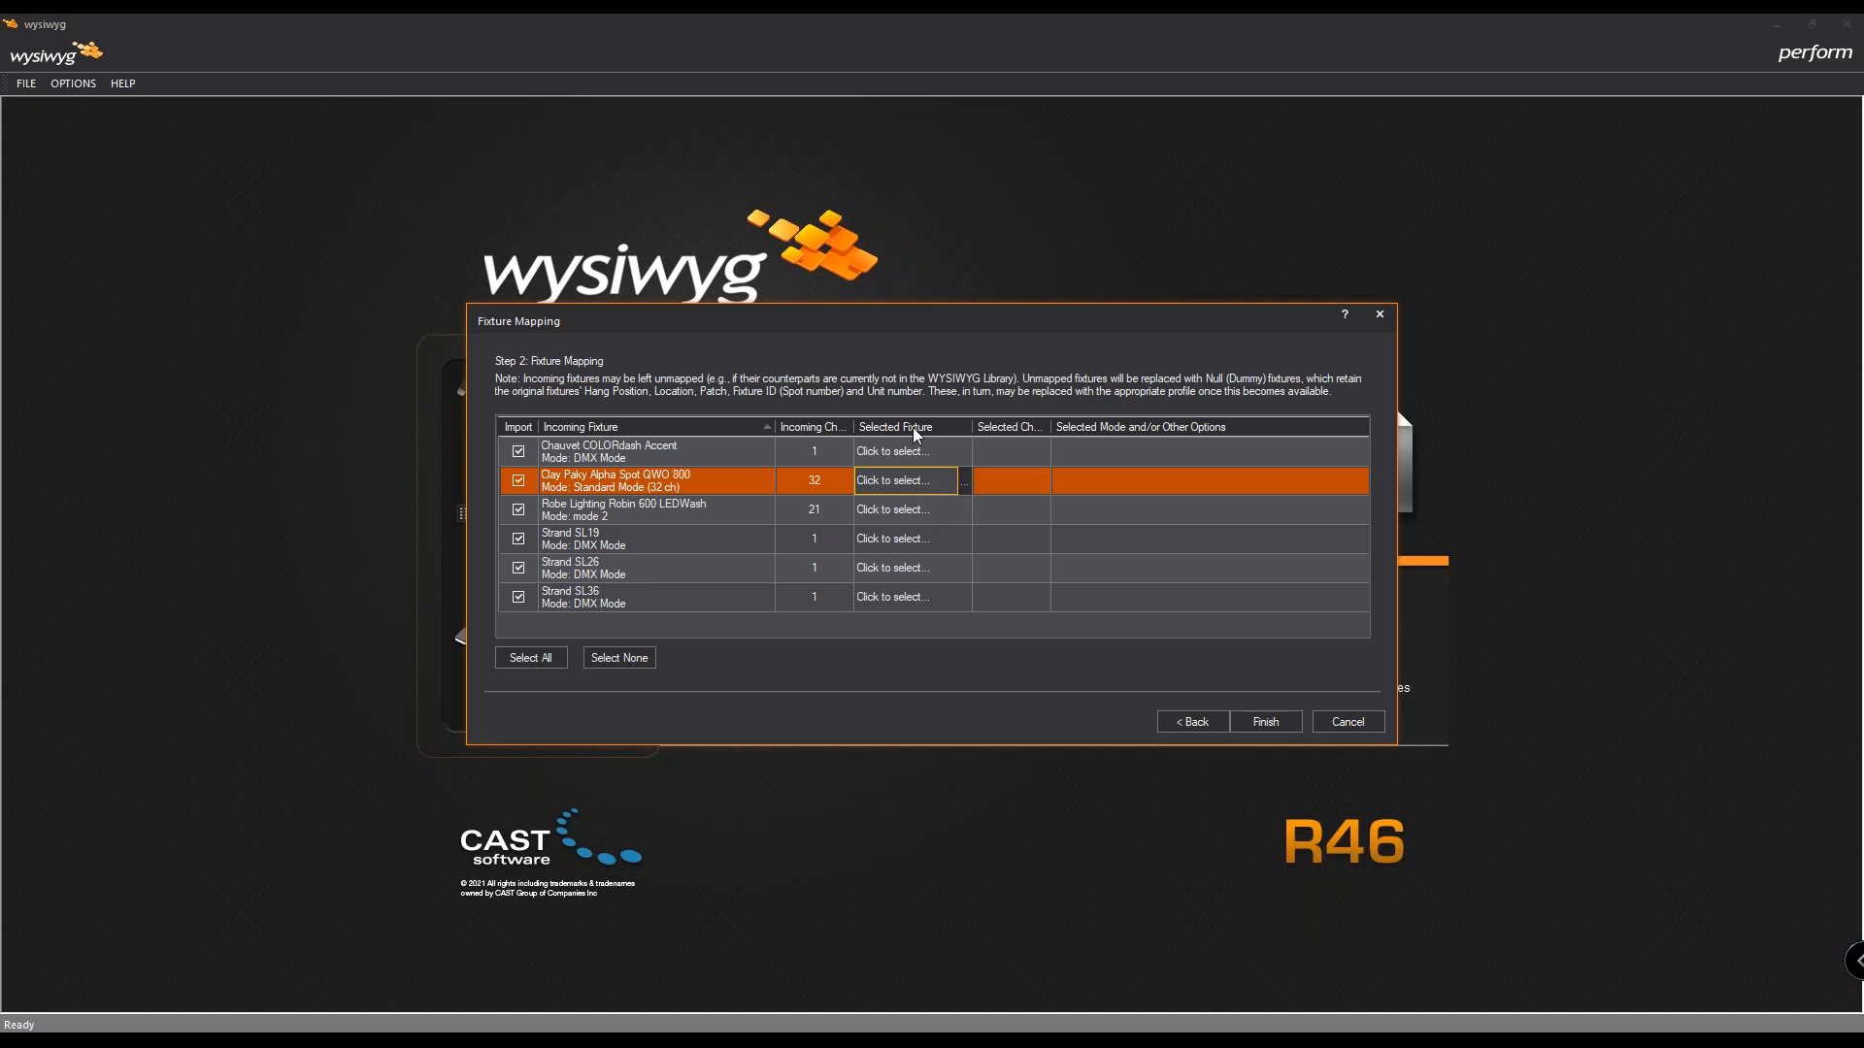
left_click(964, 481)
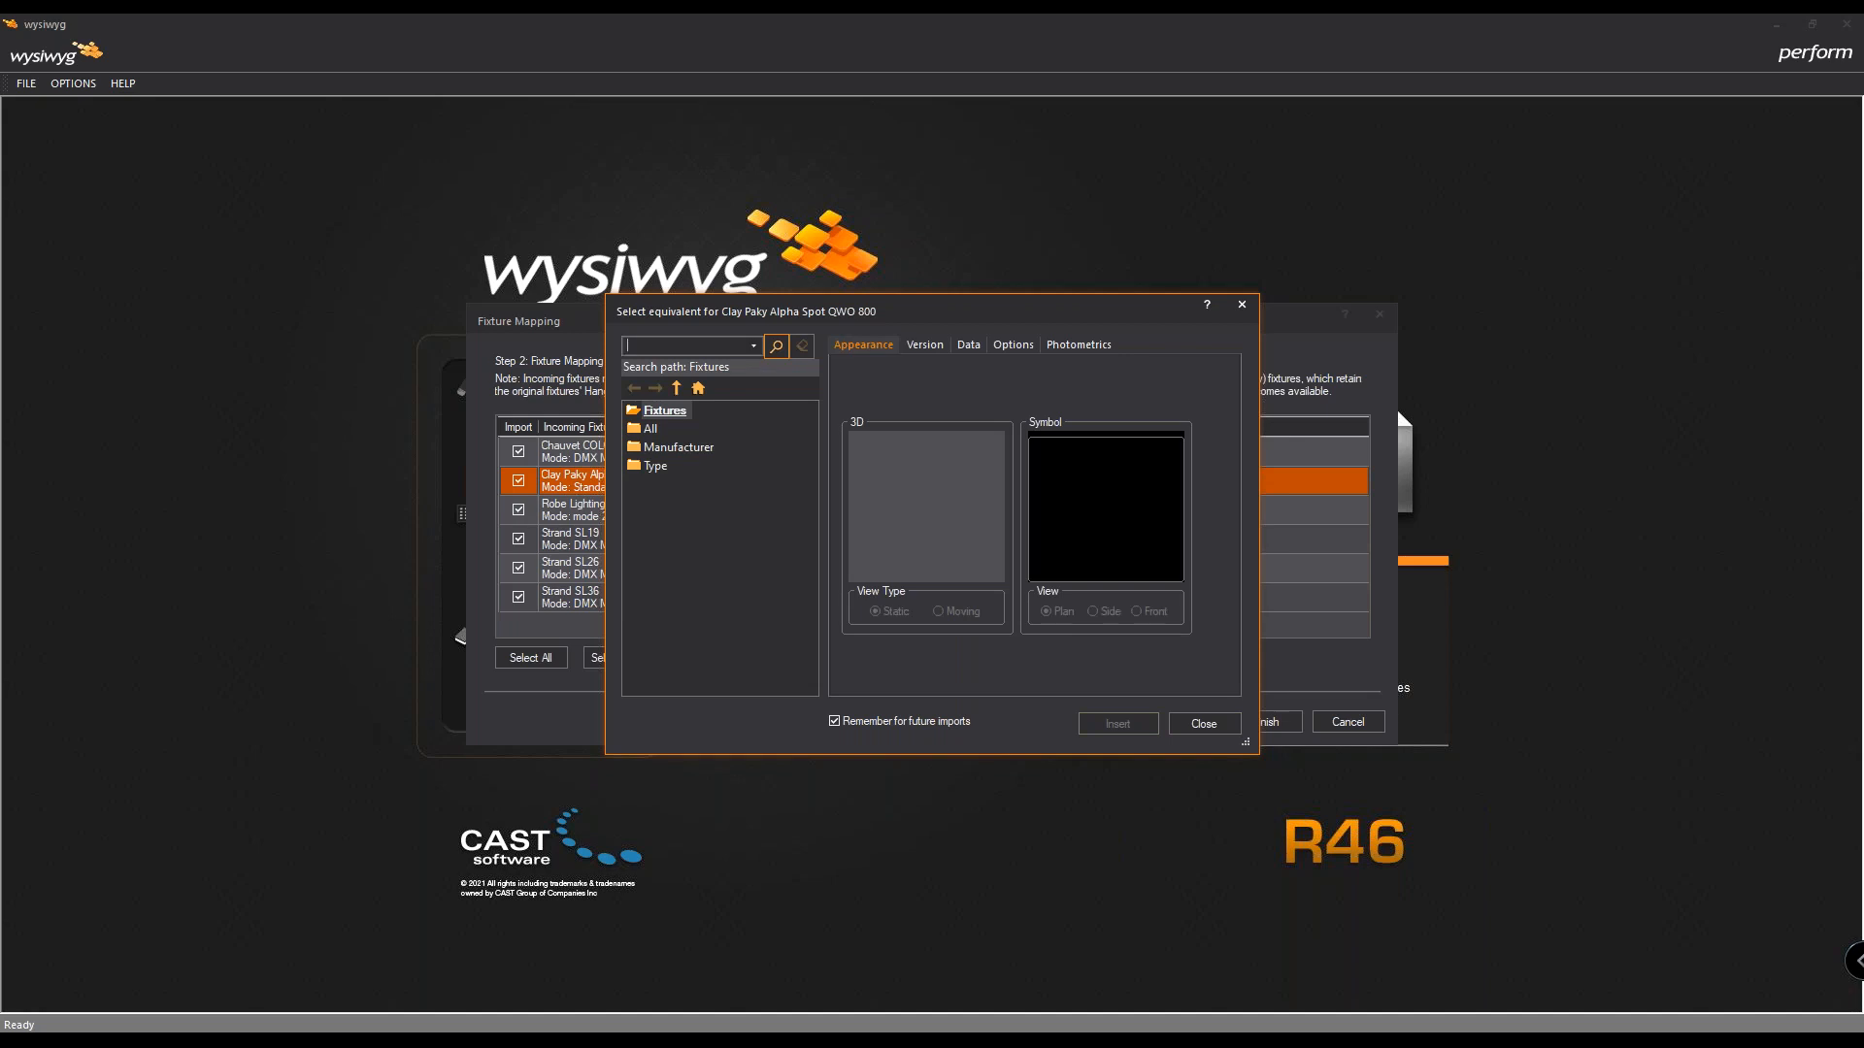
type("qwo")
key("Return")
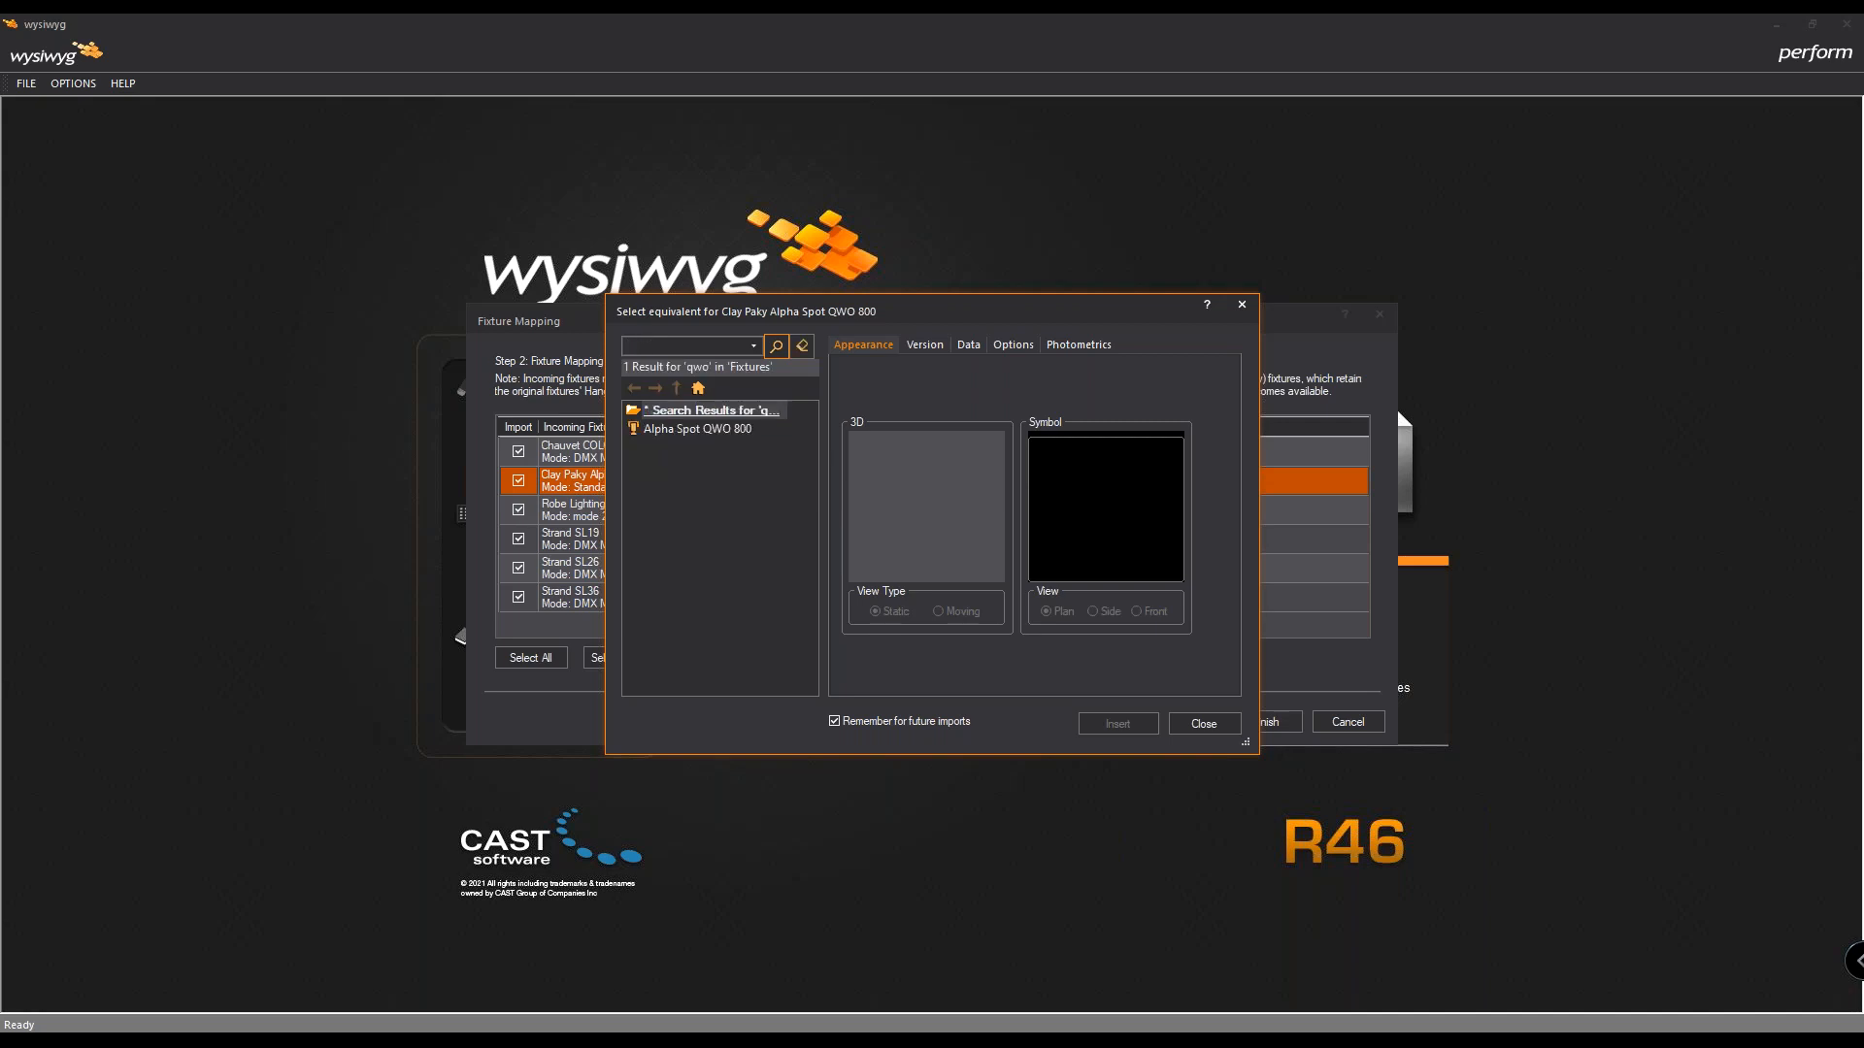
left_click(685, 427)
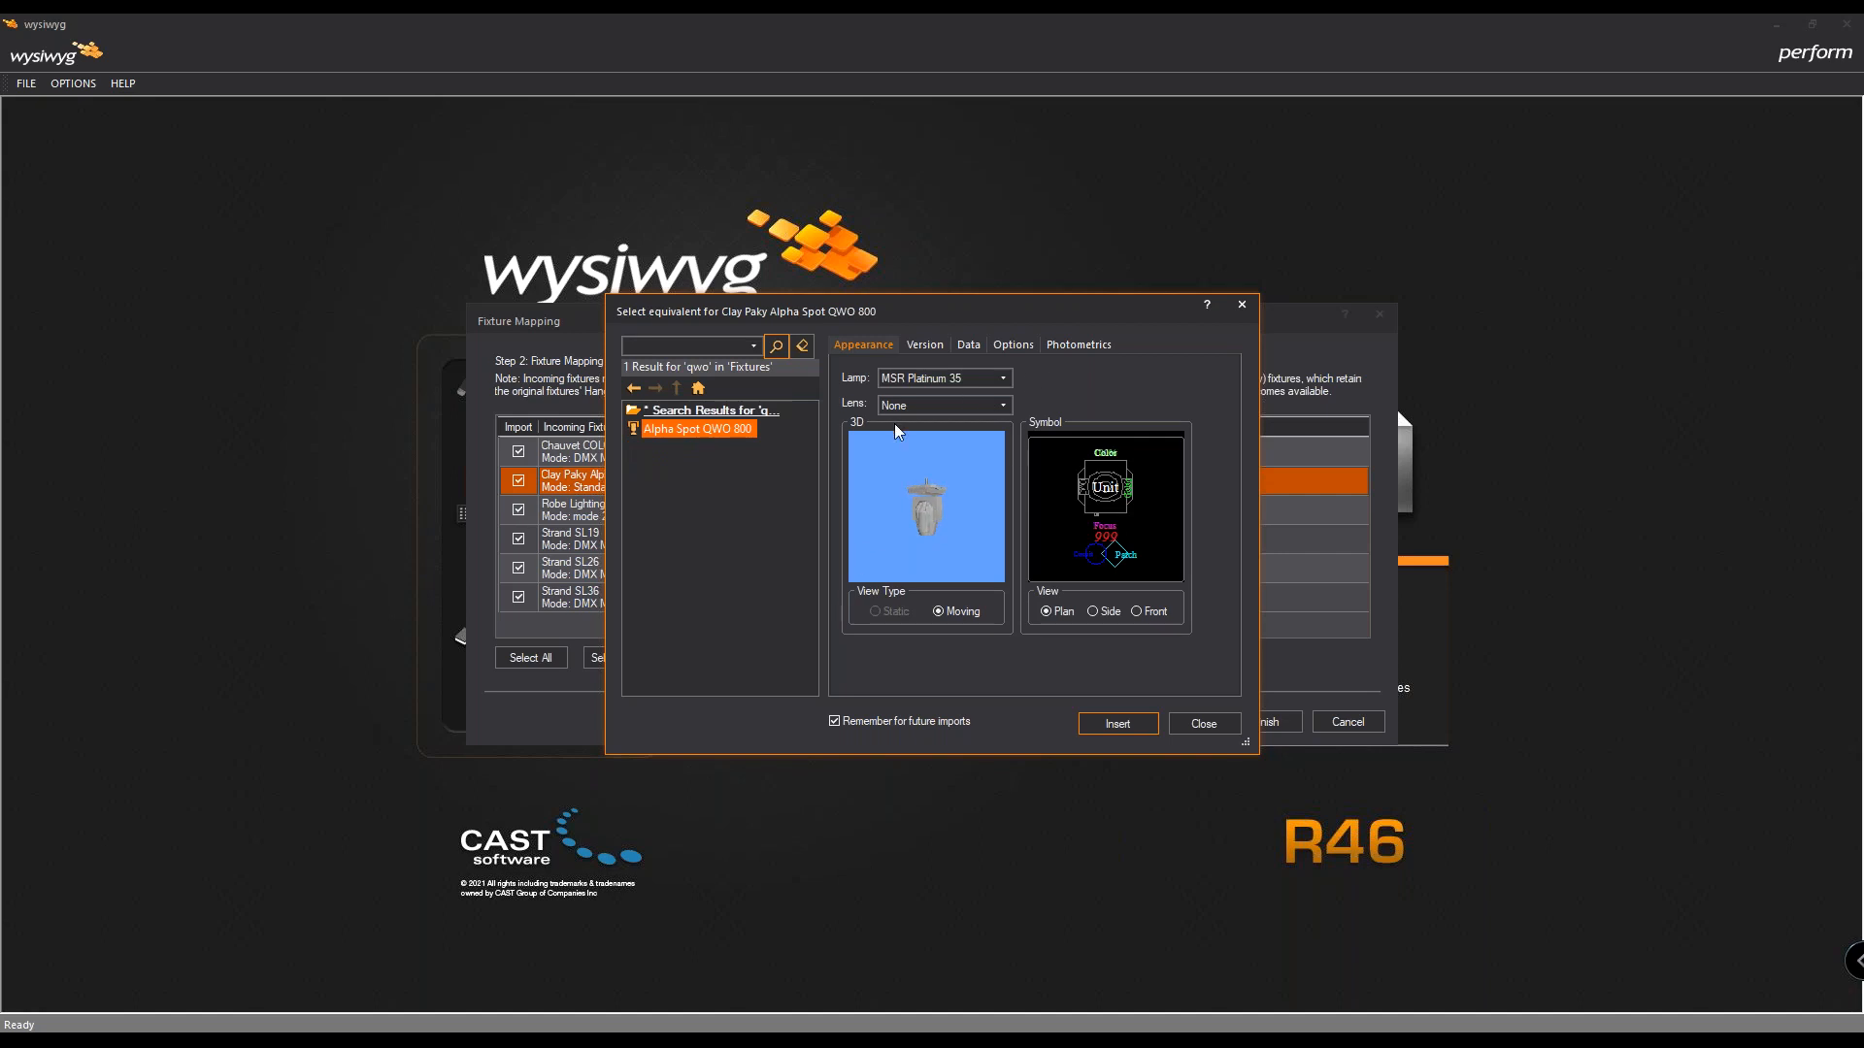
left_click_drag(874, 309, 1176, 347)
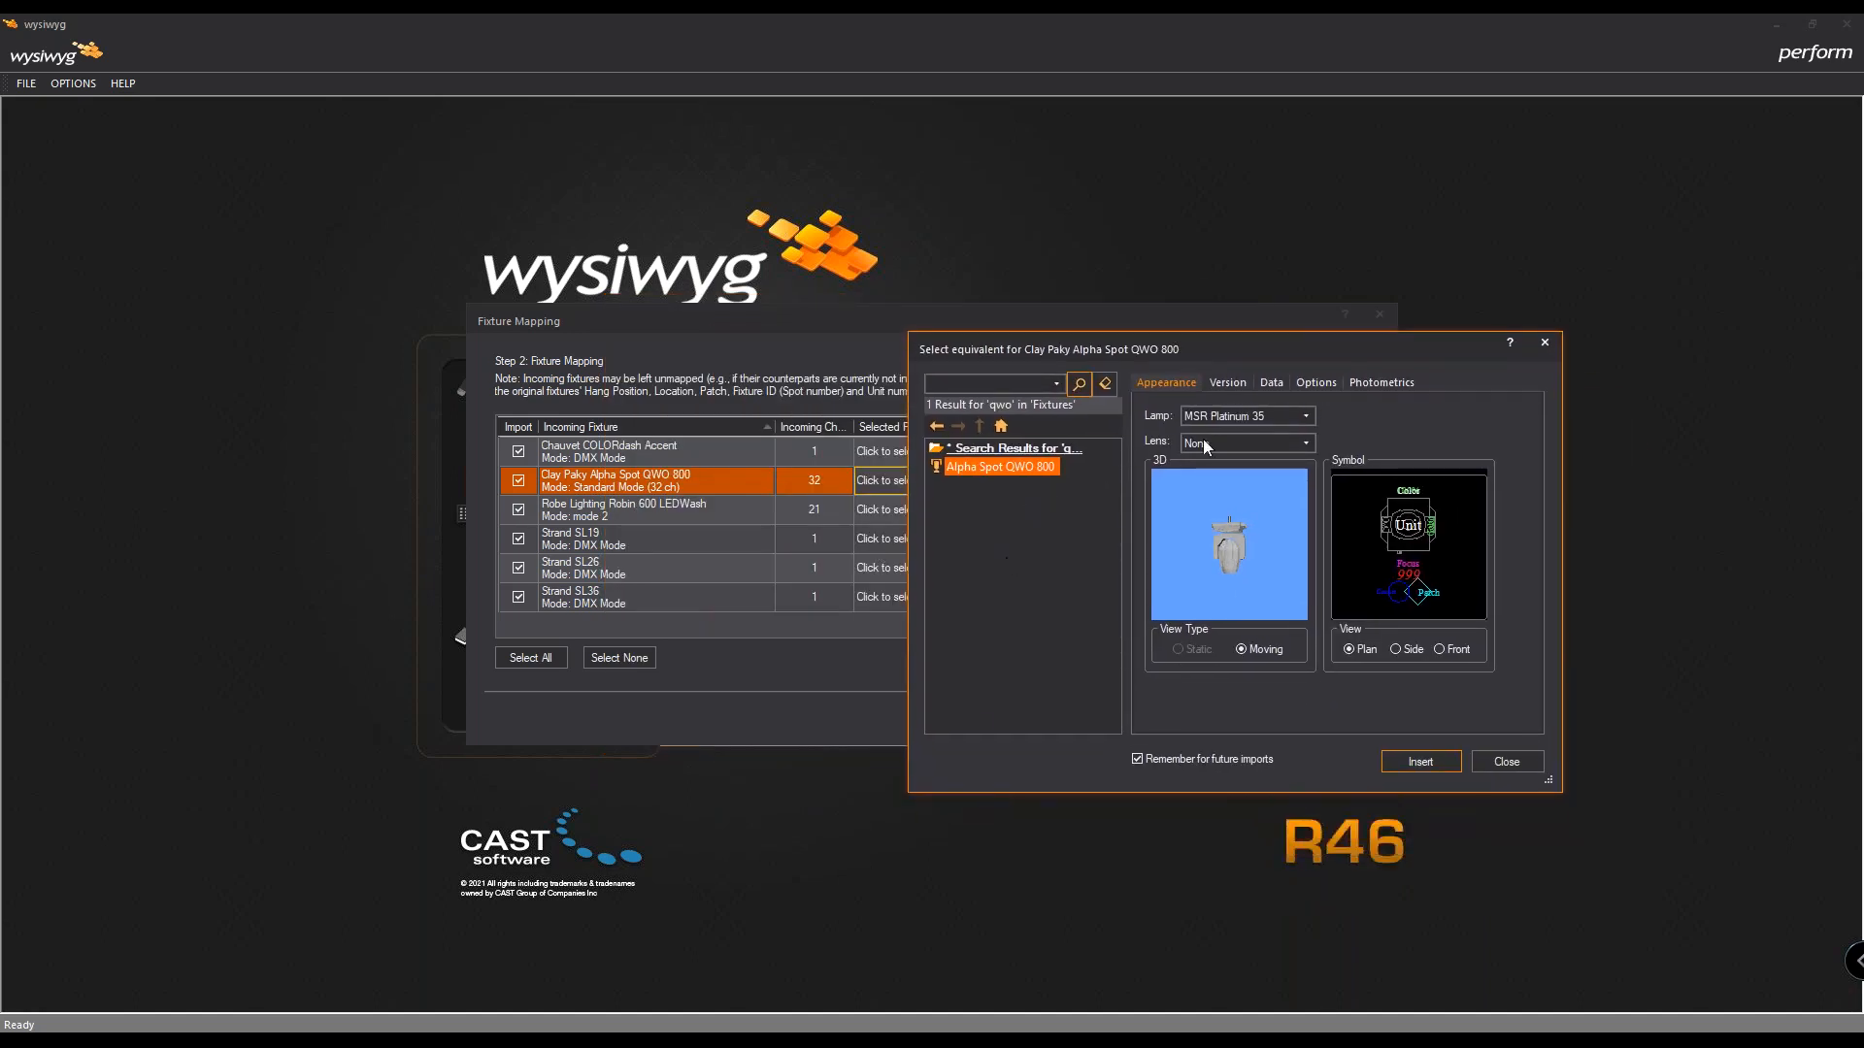
Step: Set the Alpha Spot QWO 800's mode to Stnd and assign it to the incoming Clay Paky fixture
left_click(1317, 384)
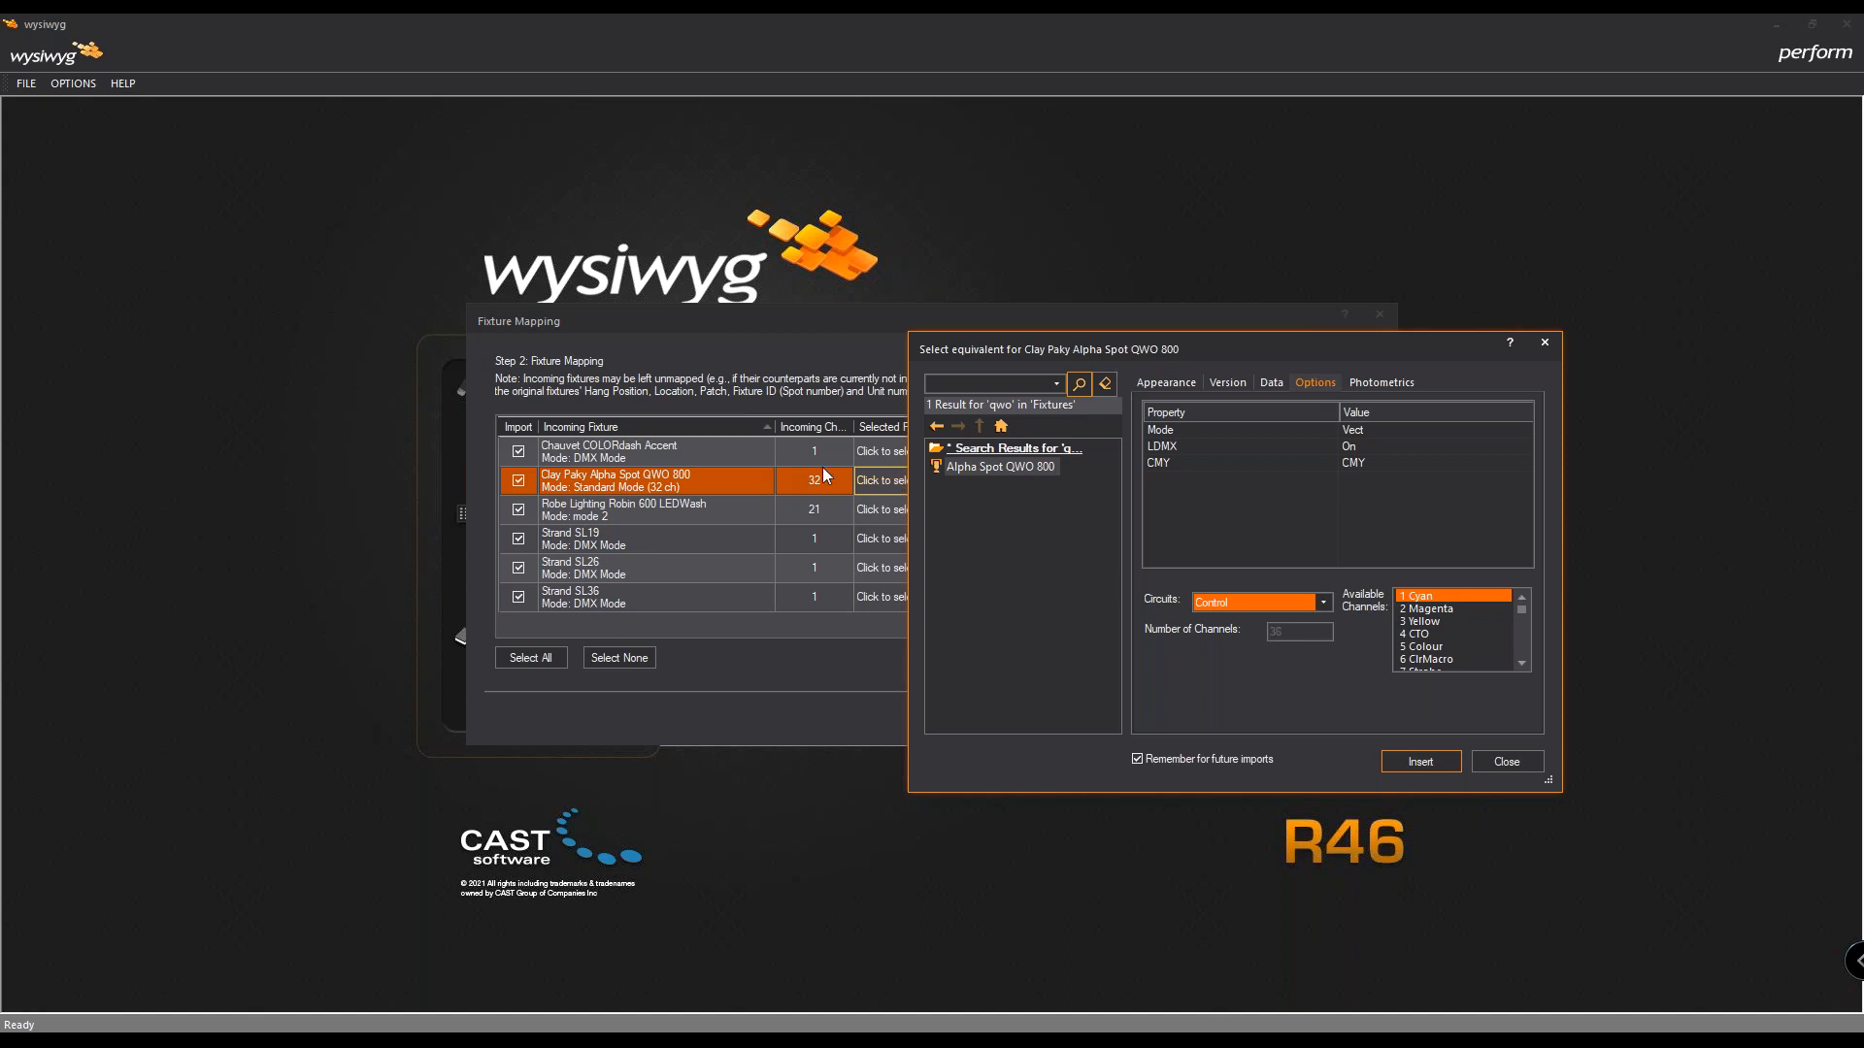
left_click(1369, 436)
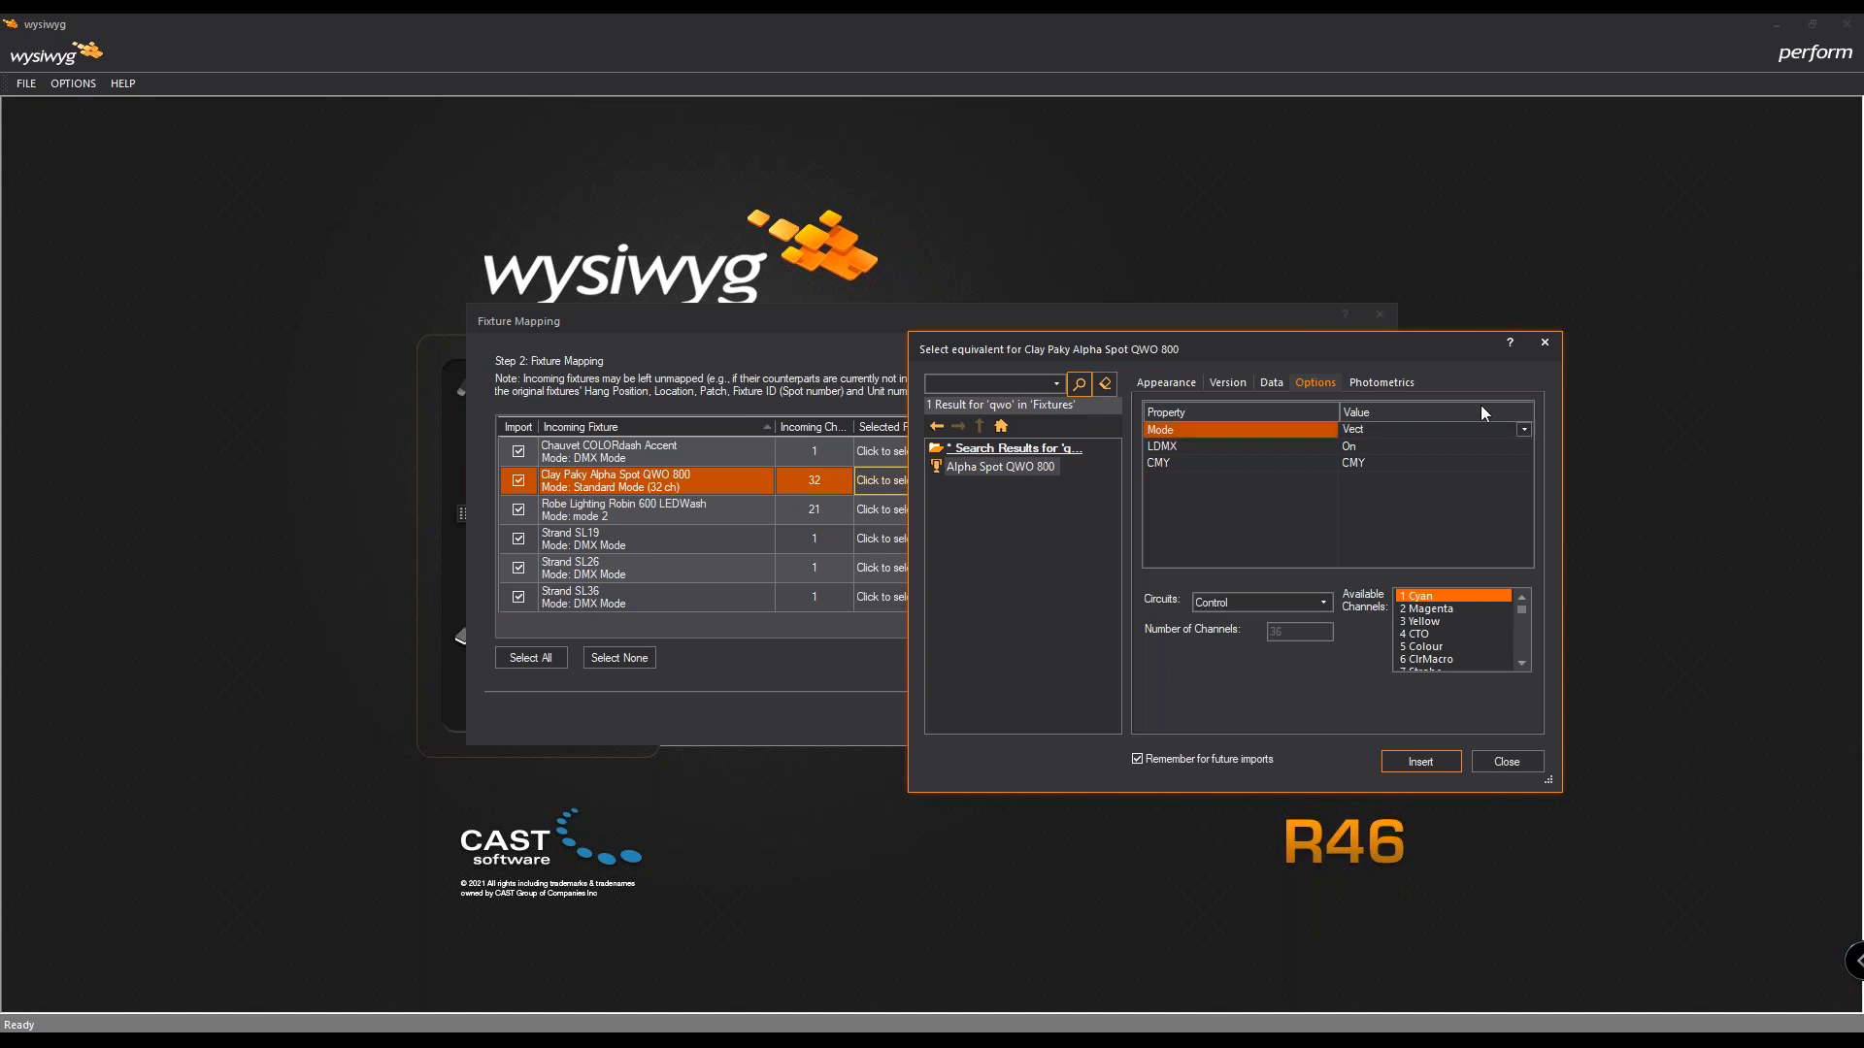
left_click(1522, 429)
left_click(1496, 458)
left_click(1421, 762)
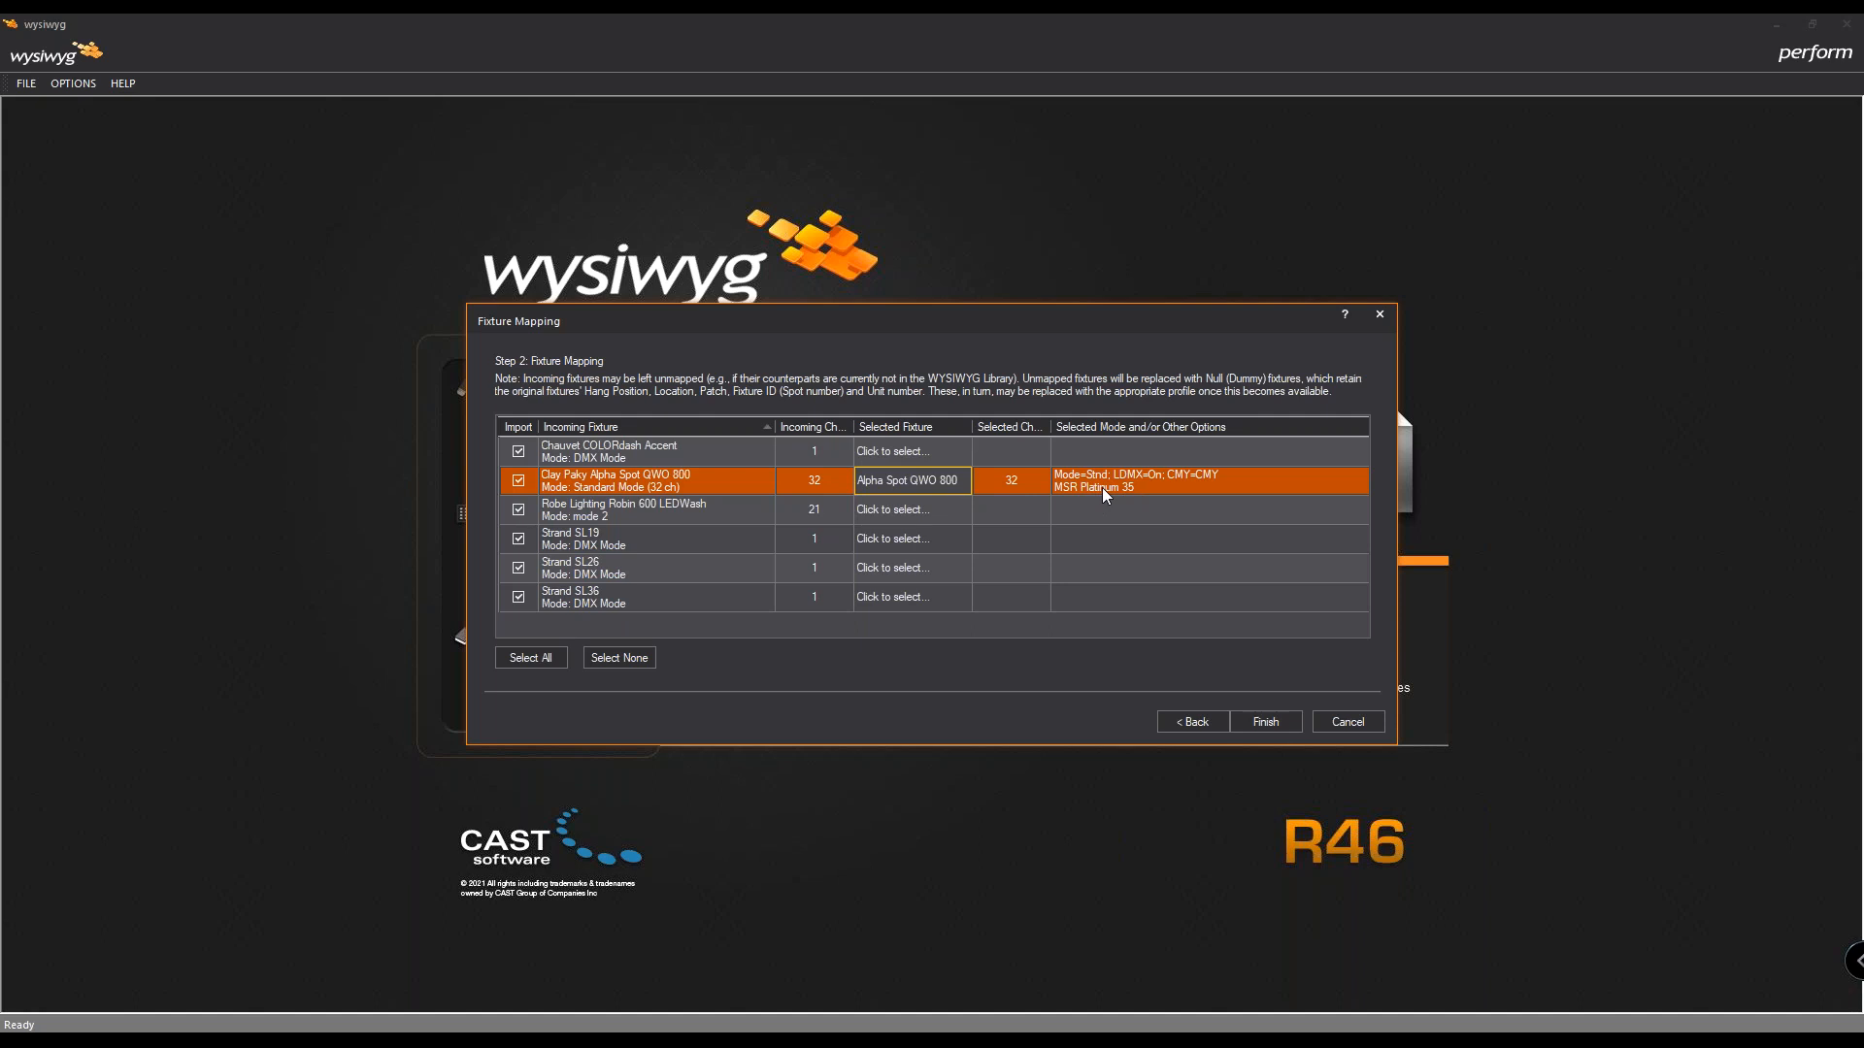
Step: Search the fixture library for "ledwash 600" and select Robin LEDWash 600 as the equivalent for the Robe Lighting Robin 600 LEDWash
left_click(947, 505)
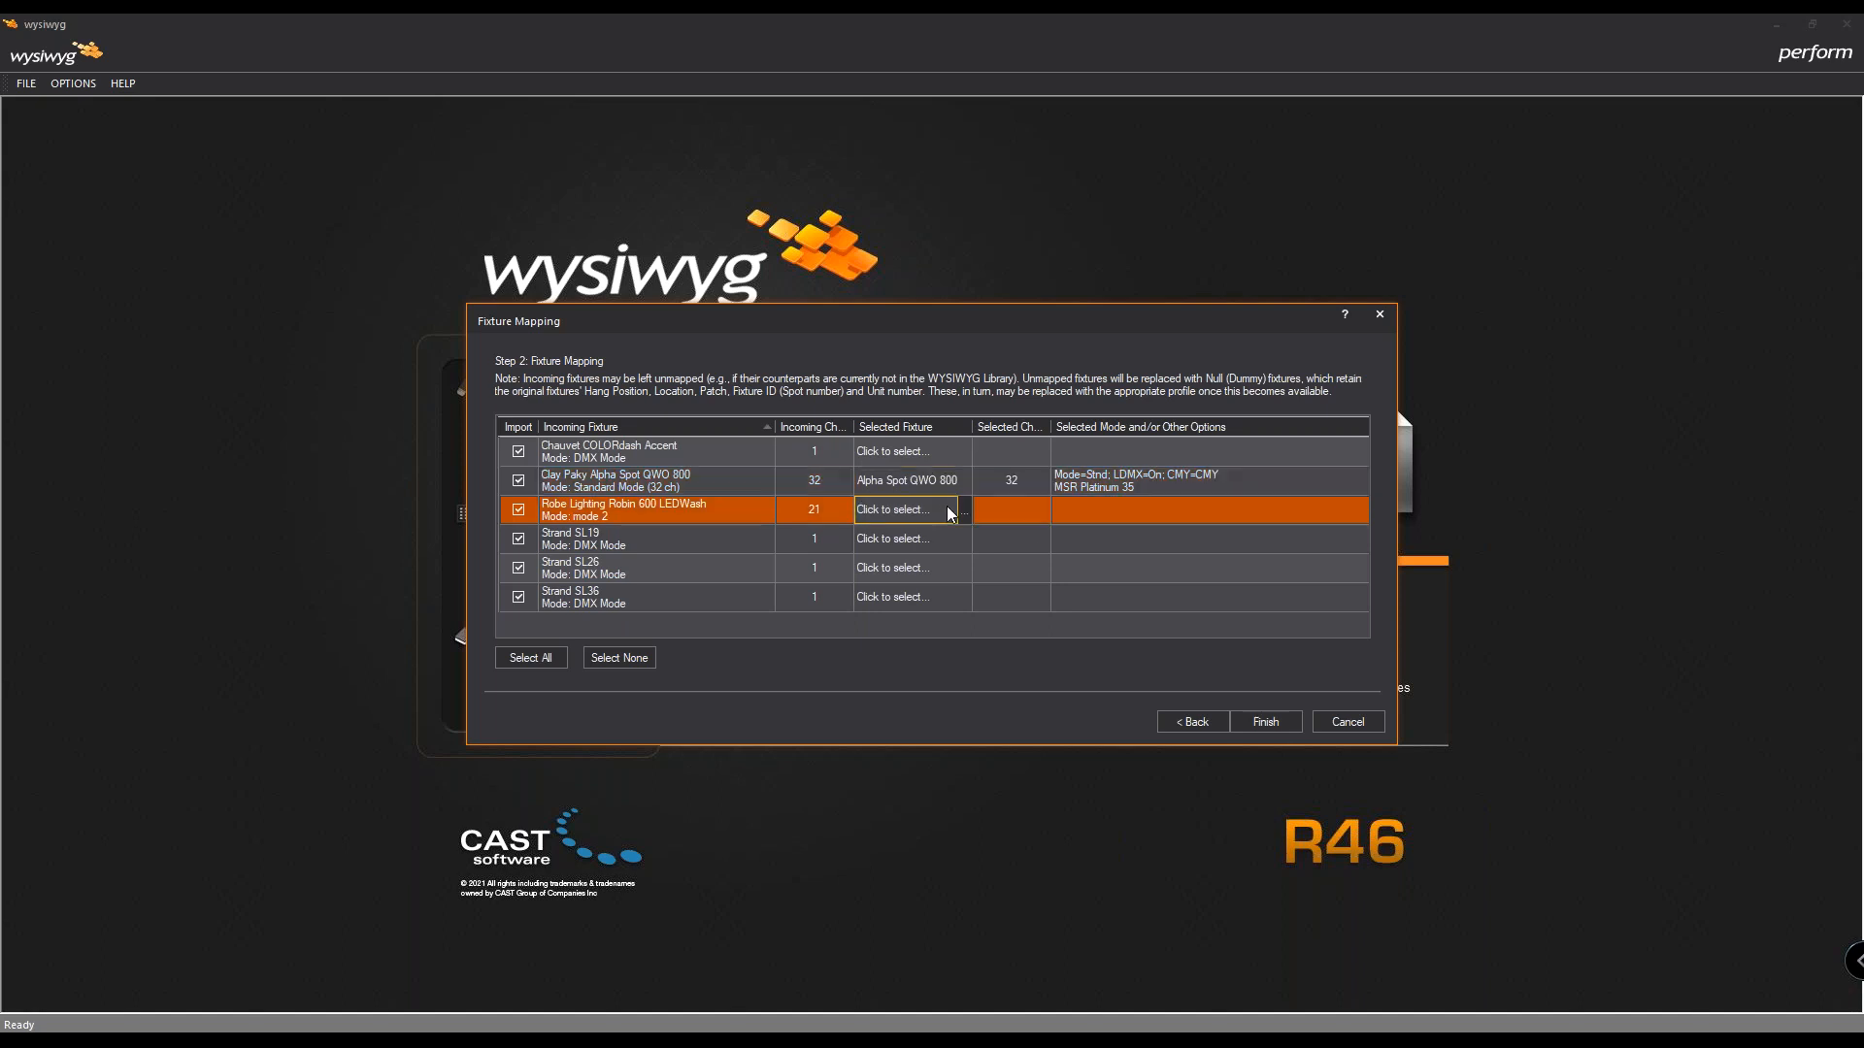
left_click(954, 509)
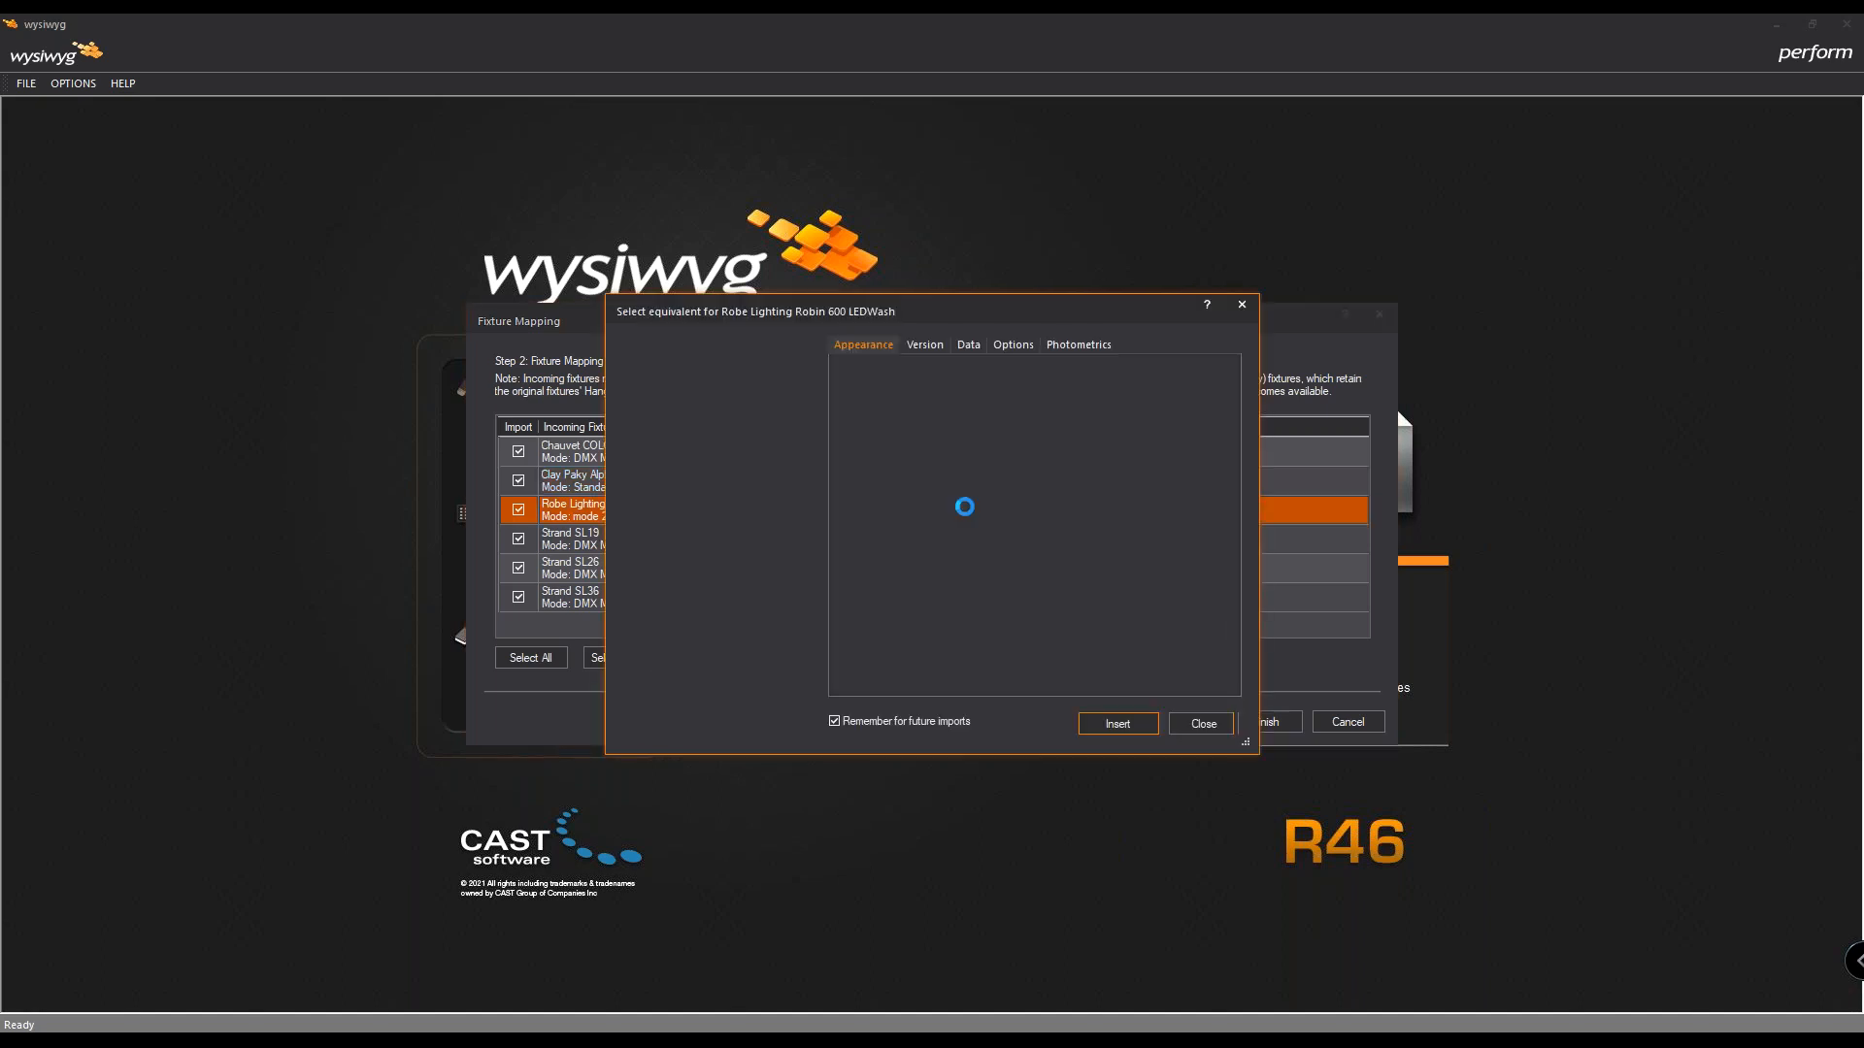
left_click_drag(839, 317, 891, 326)
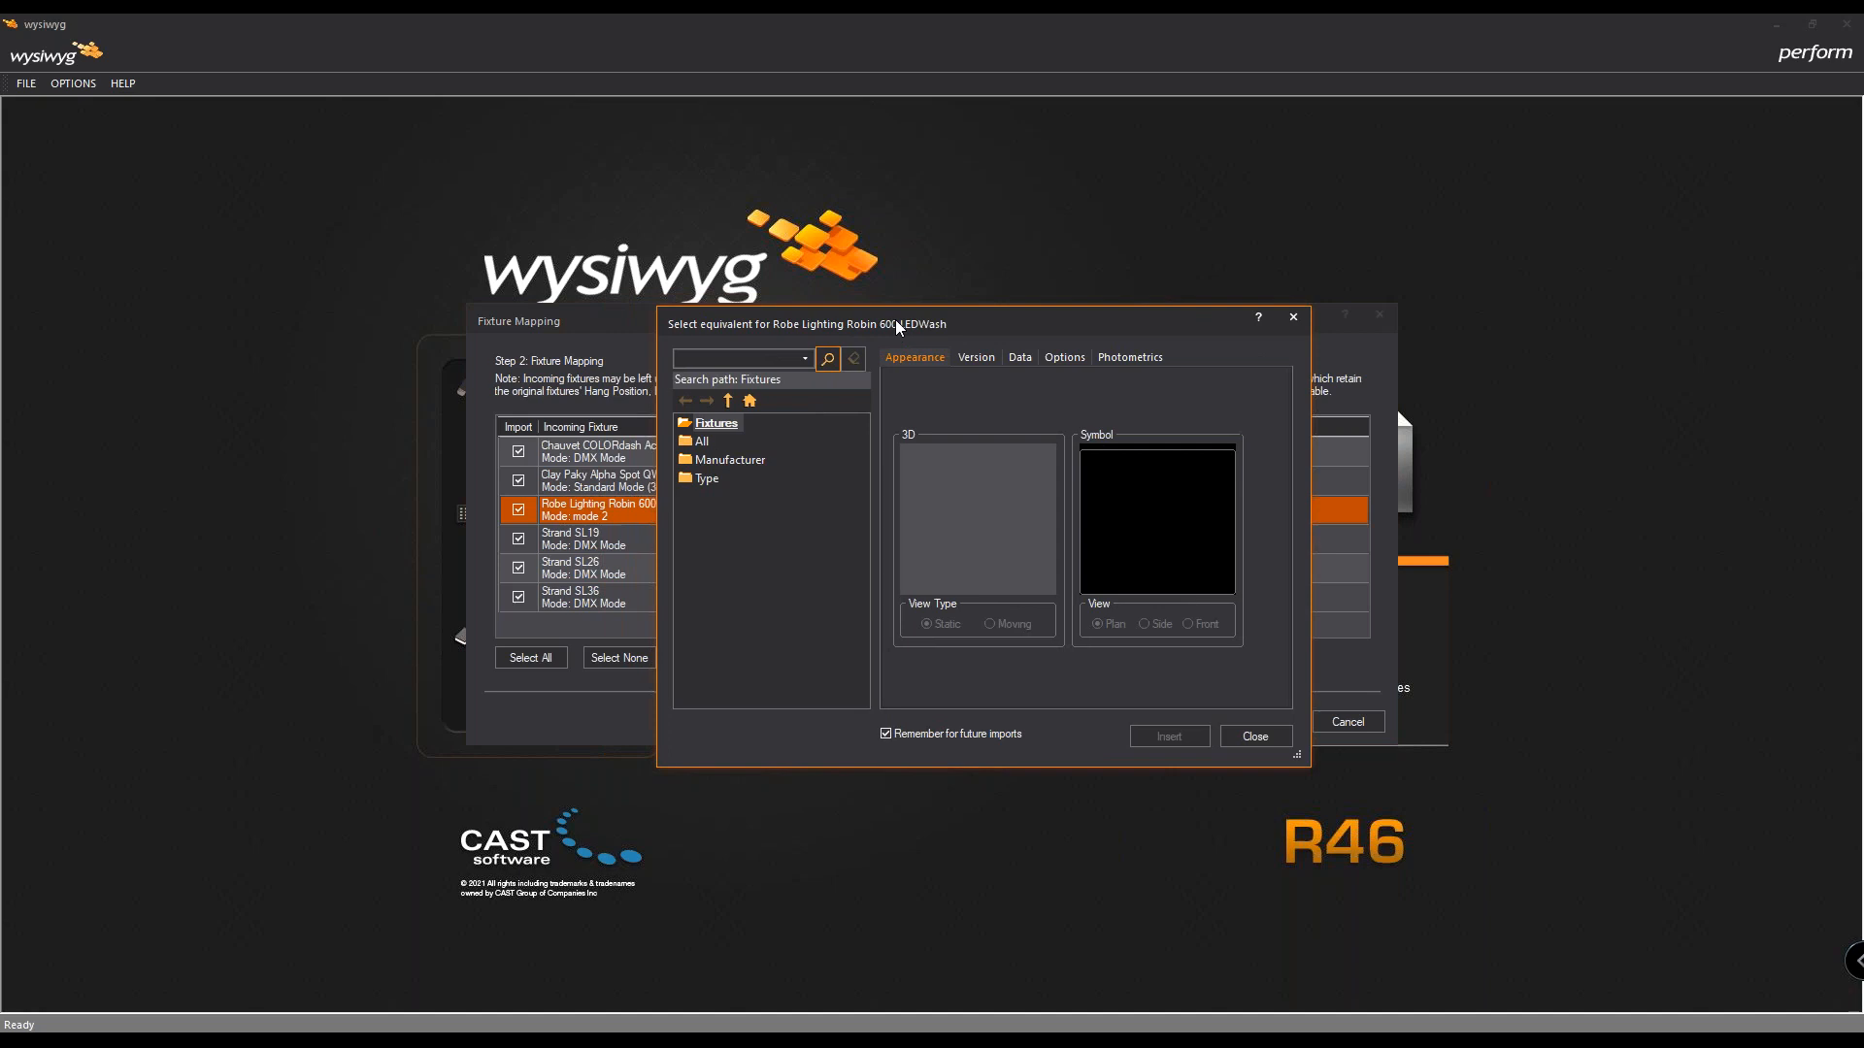
type("ledwash 600")
key("Return")
left_click(772, 459)
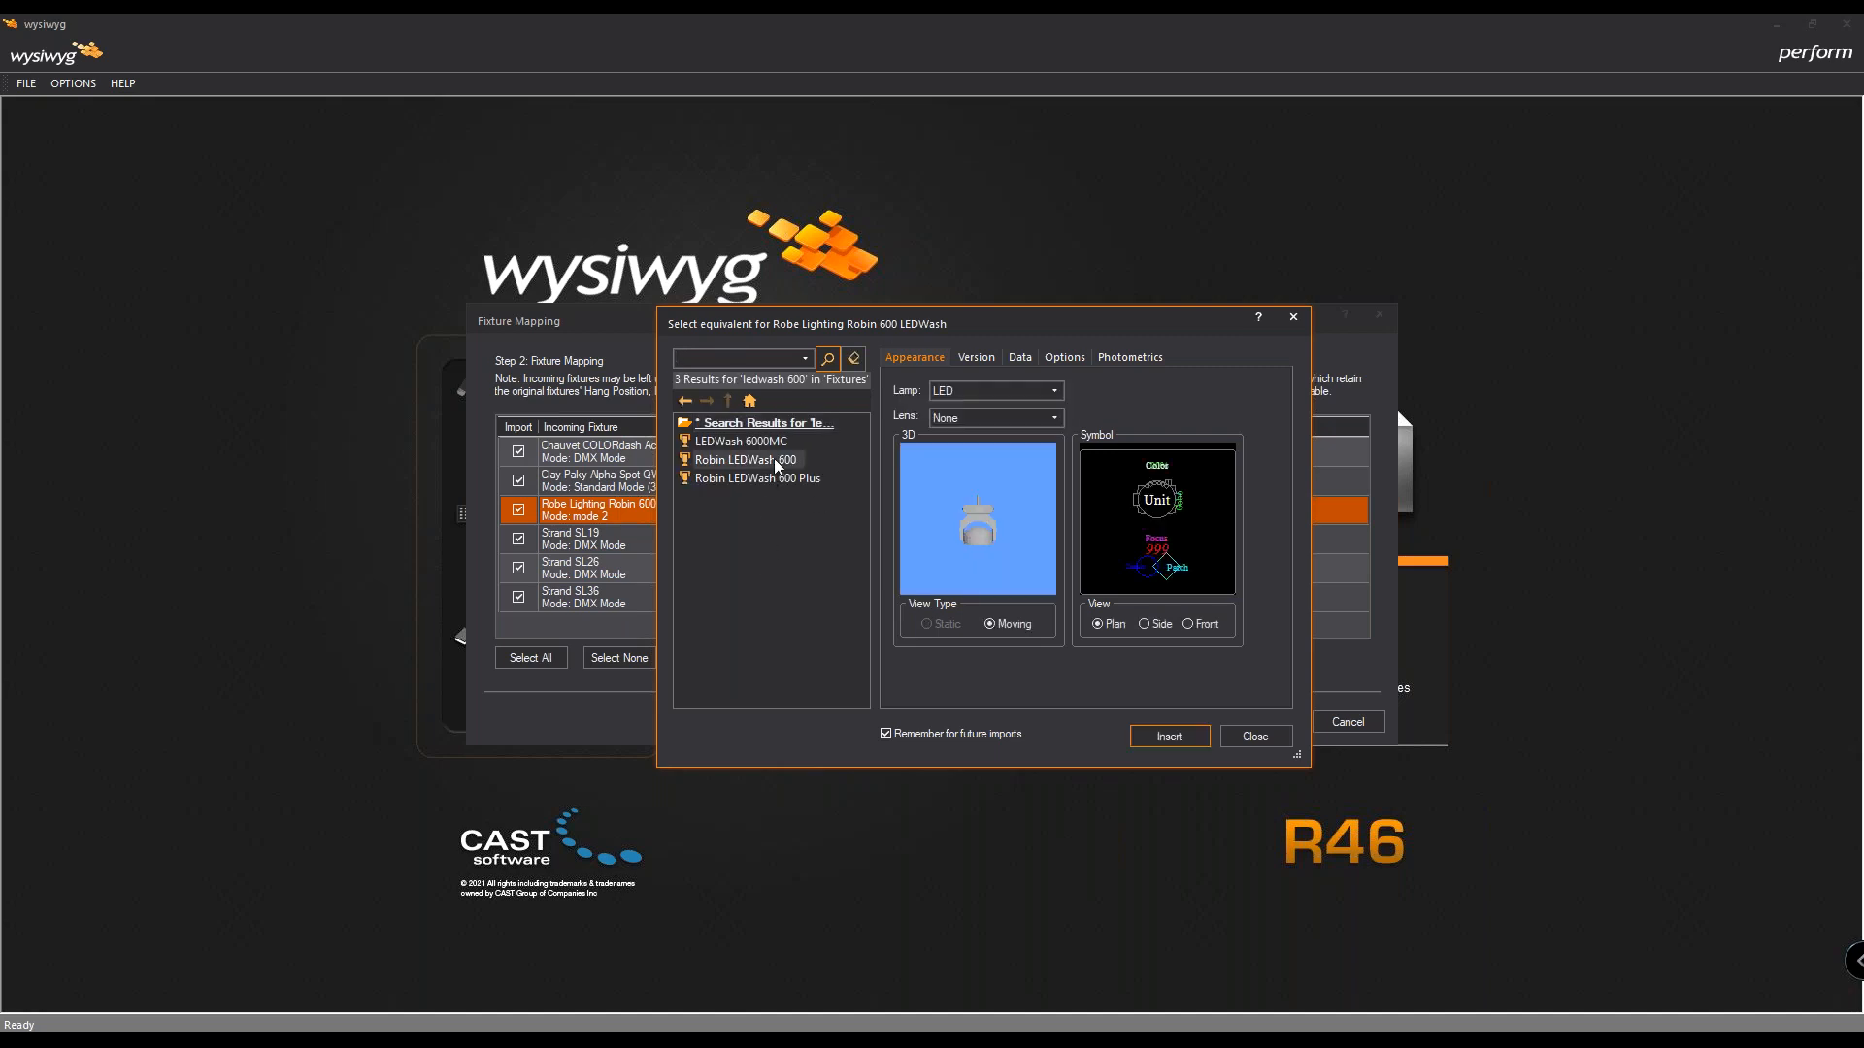
Step: Set the Robin LEDWash 600's mode to 2 and assign it to the incoming Robe Lighting fixture
left_click(1063, 358)
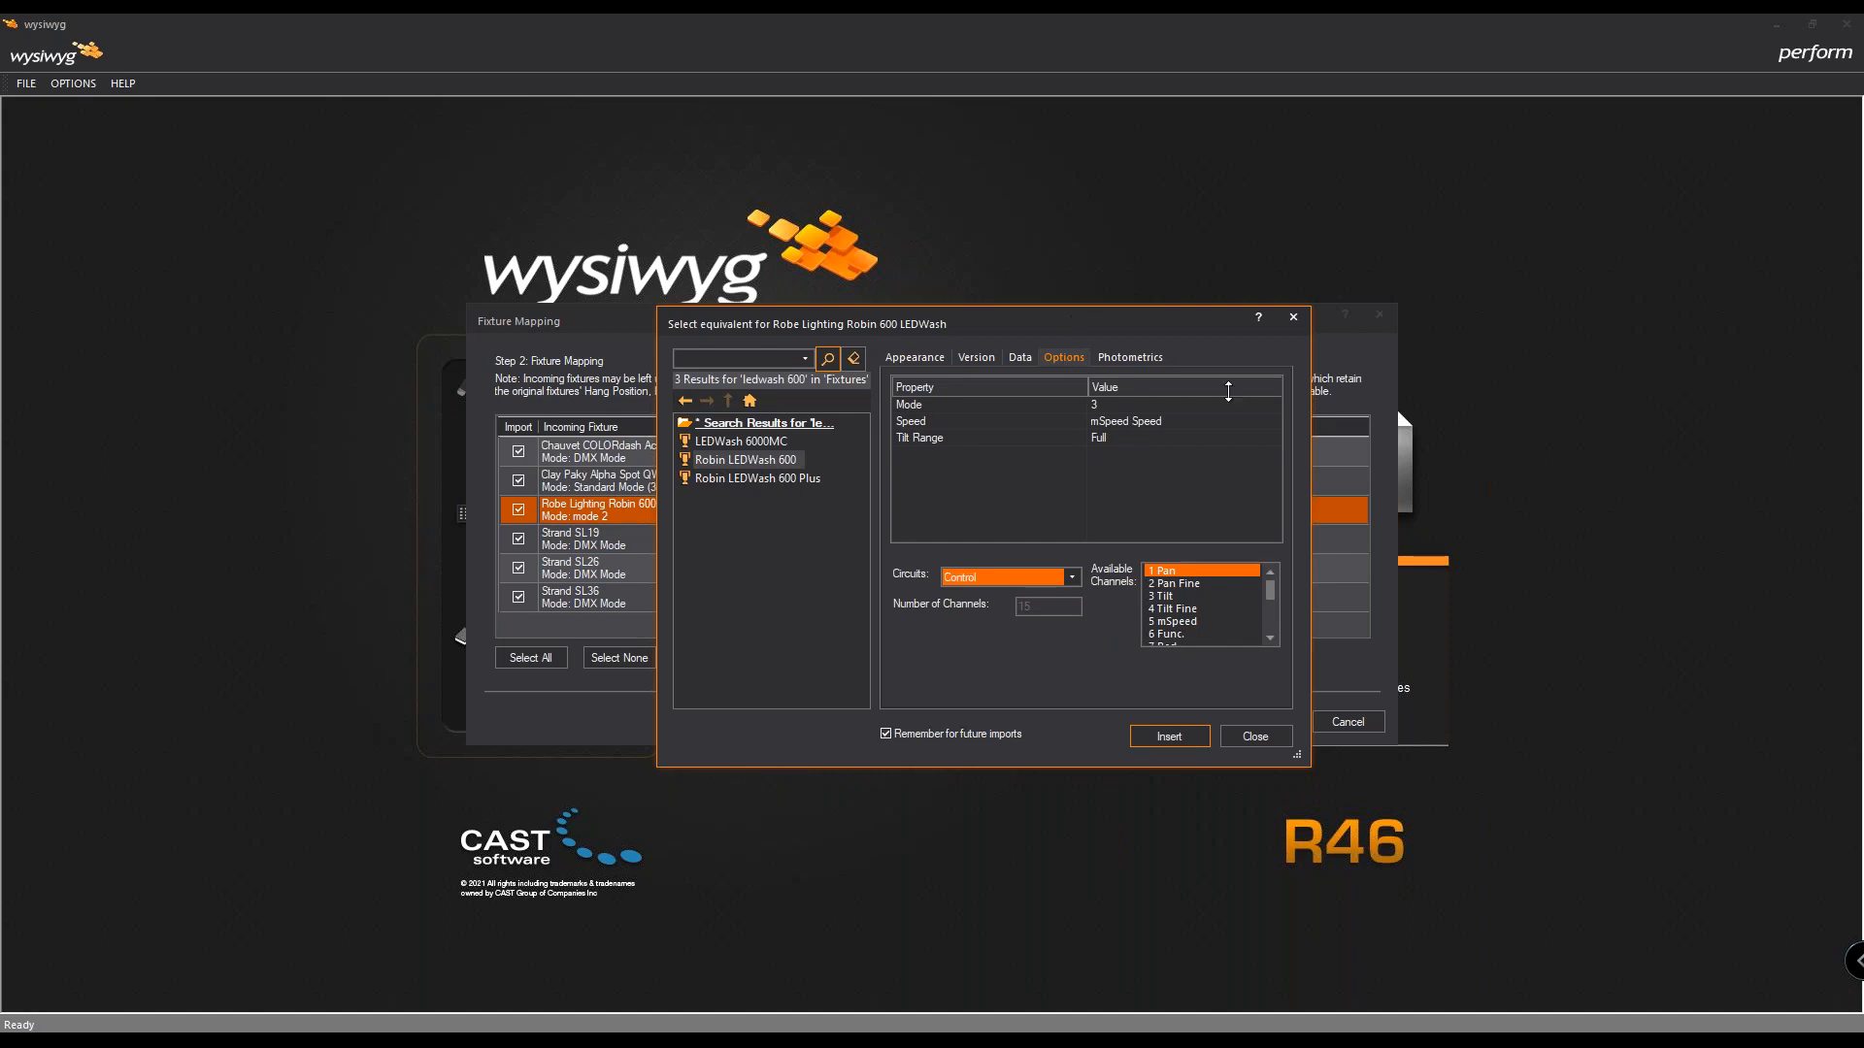
left_click_drag(1128, 318, 1361, 545)
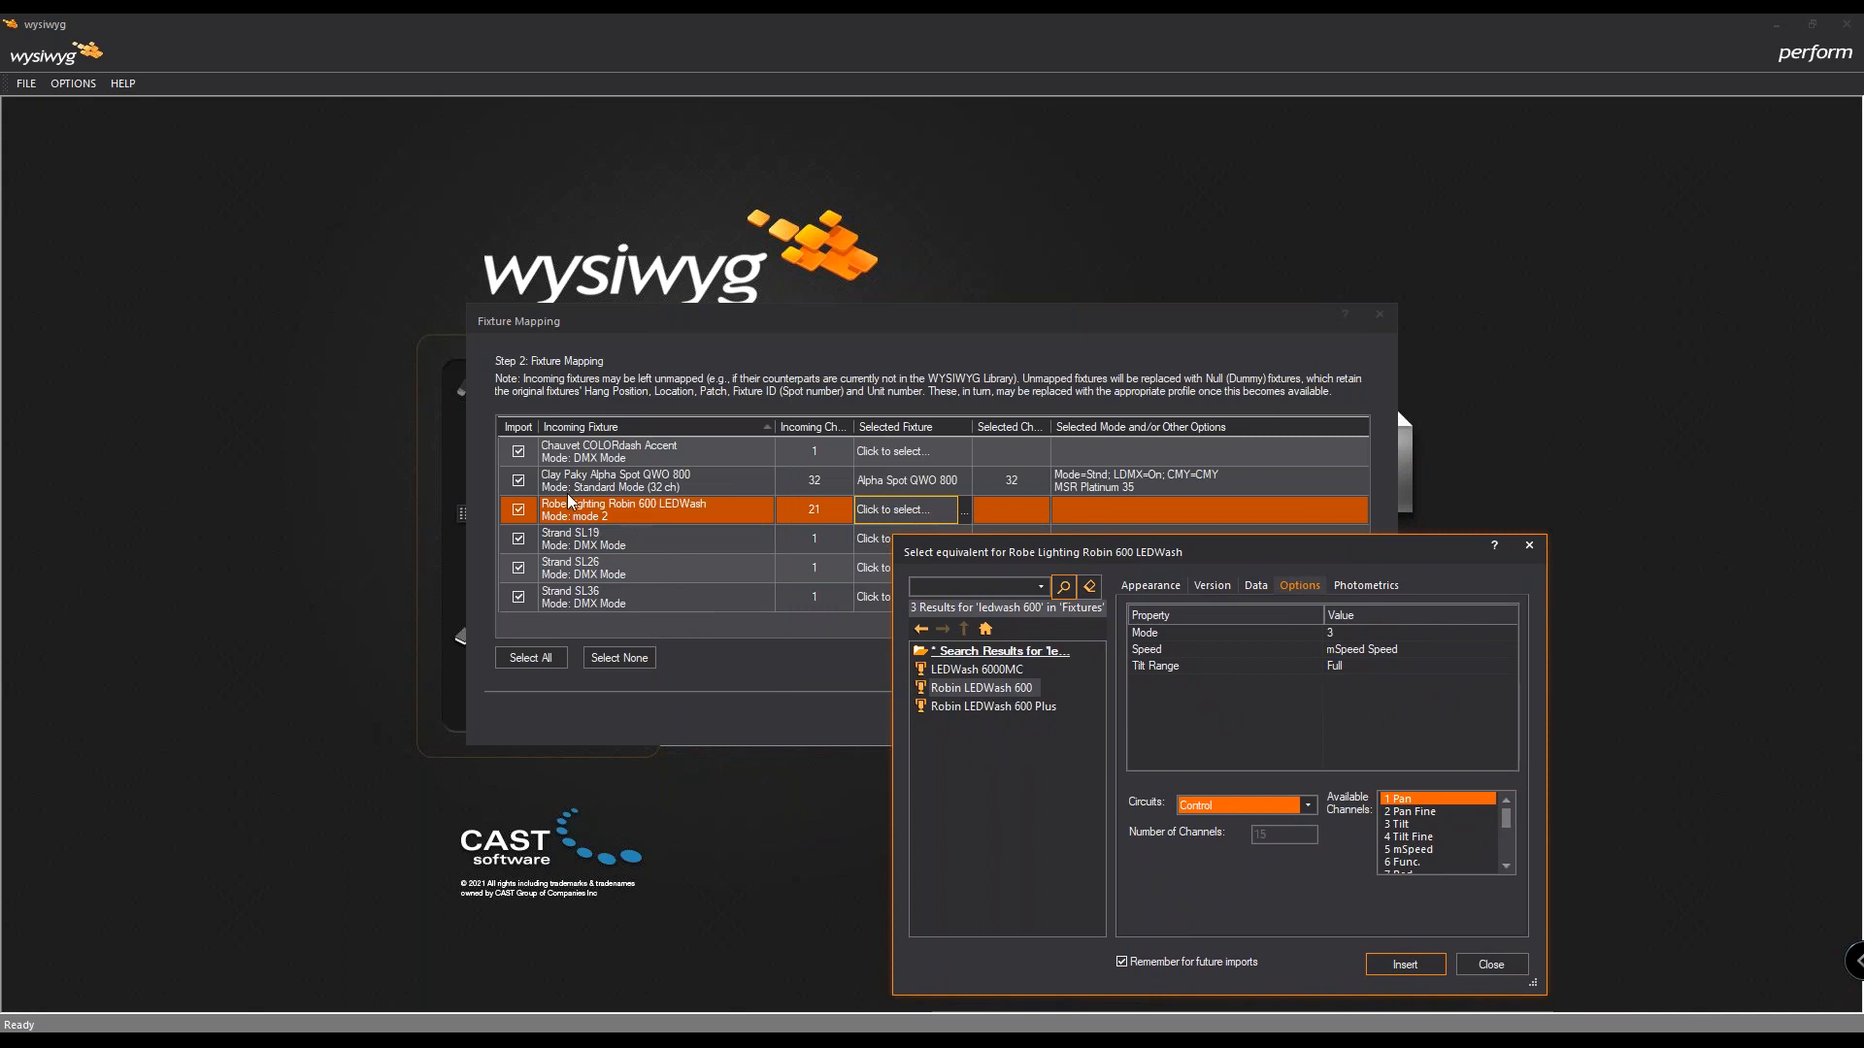
left_click(1508, 631)
left_click(1453, 665)
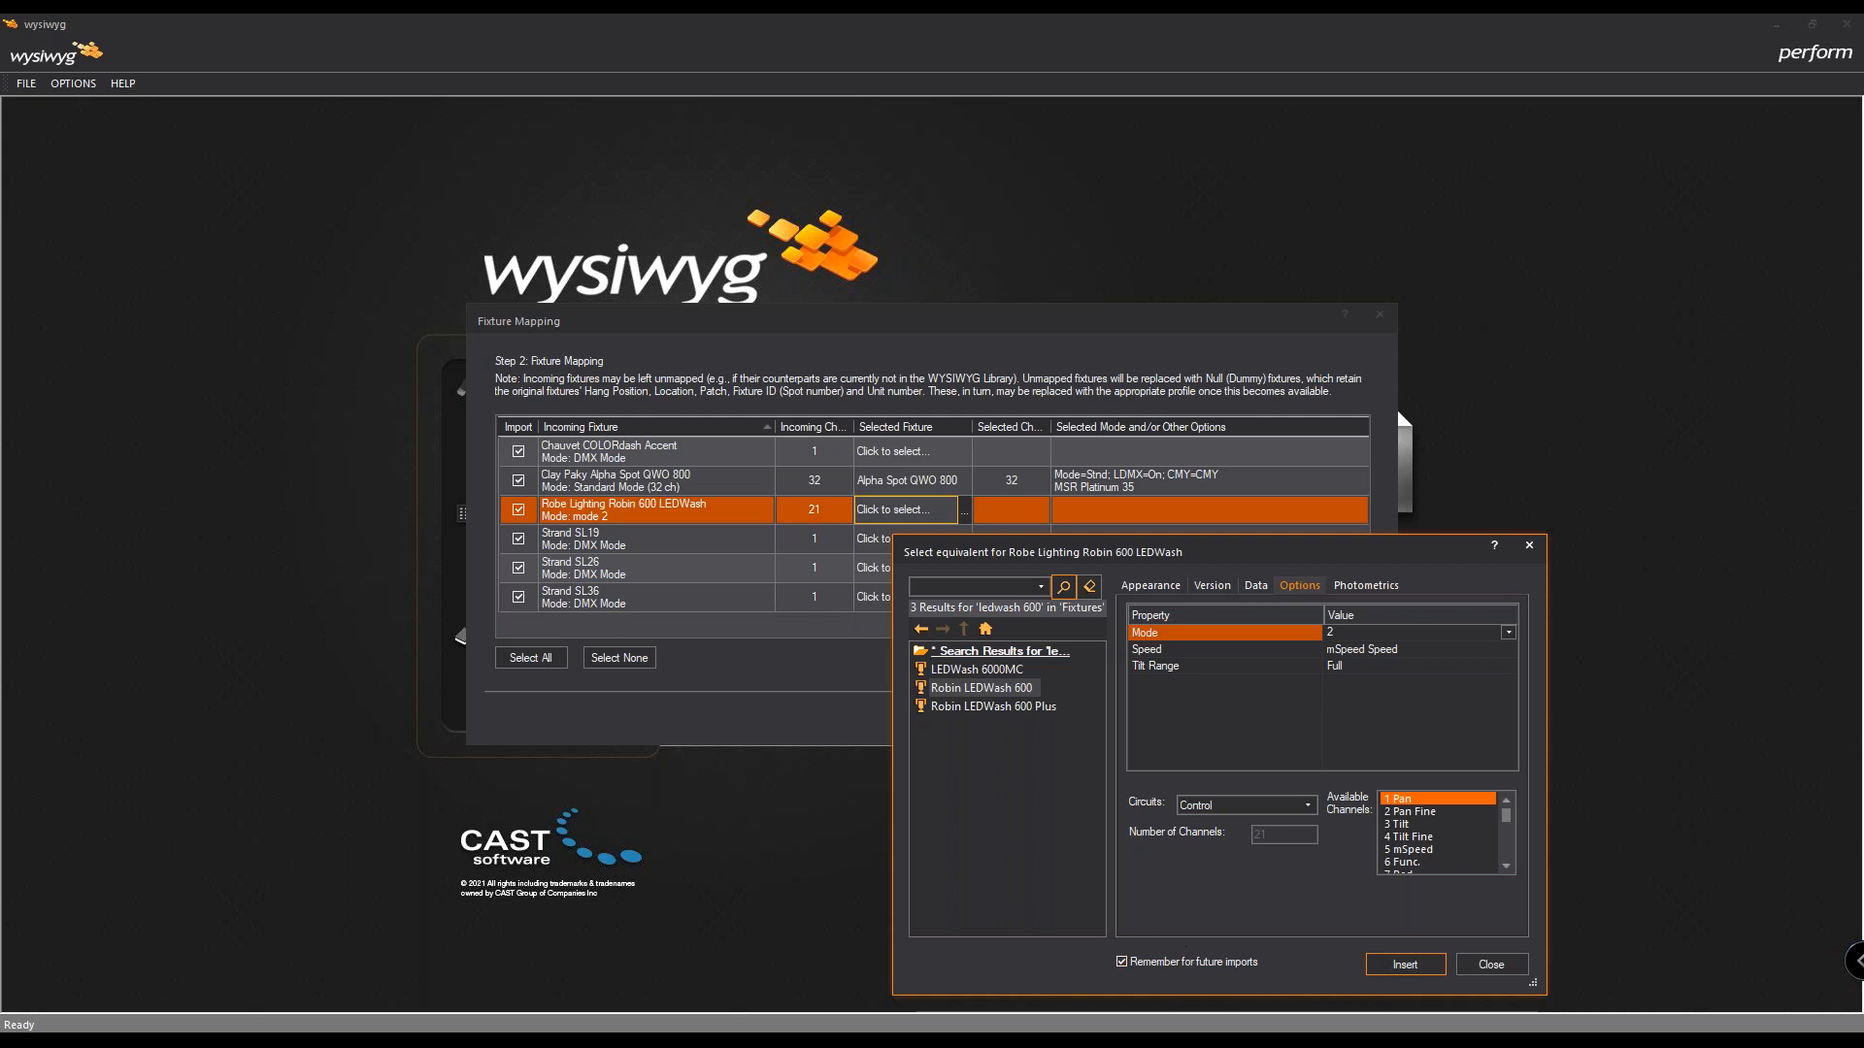
left_click(1417, 965)
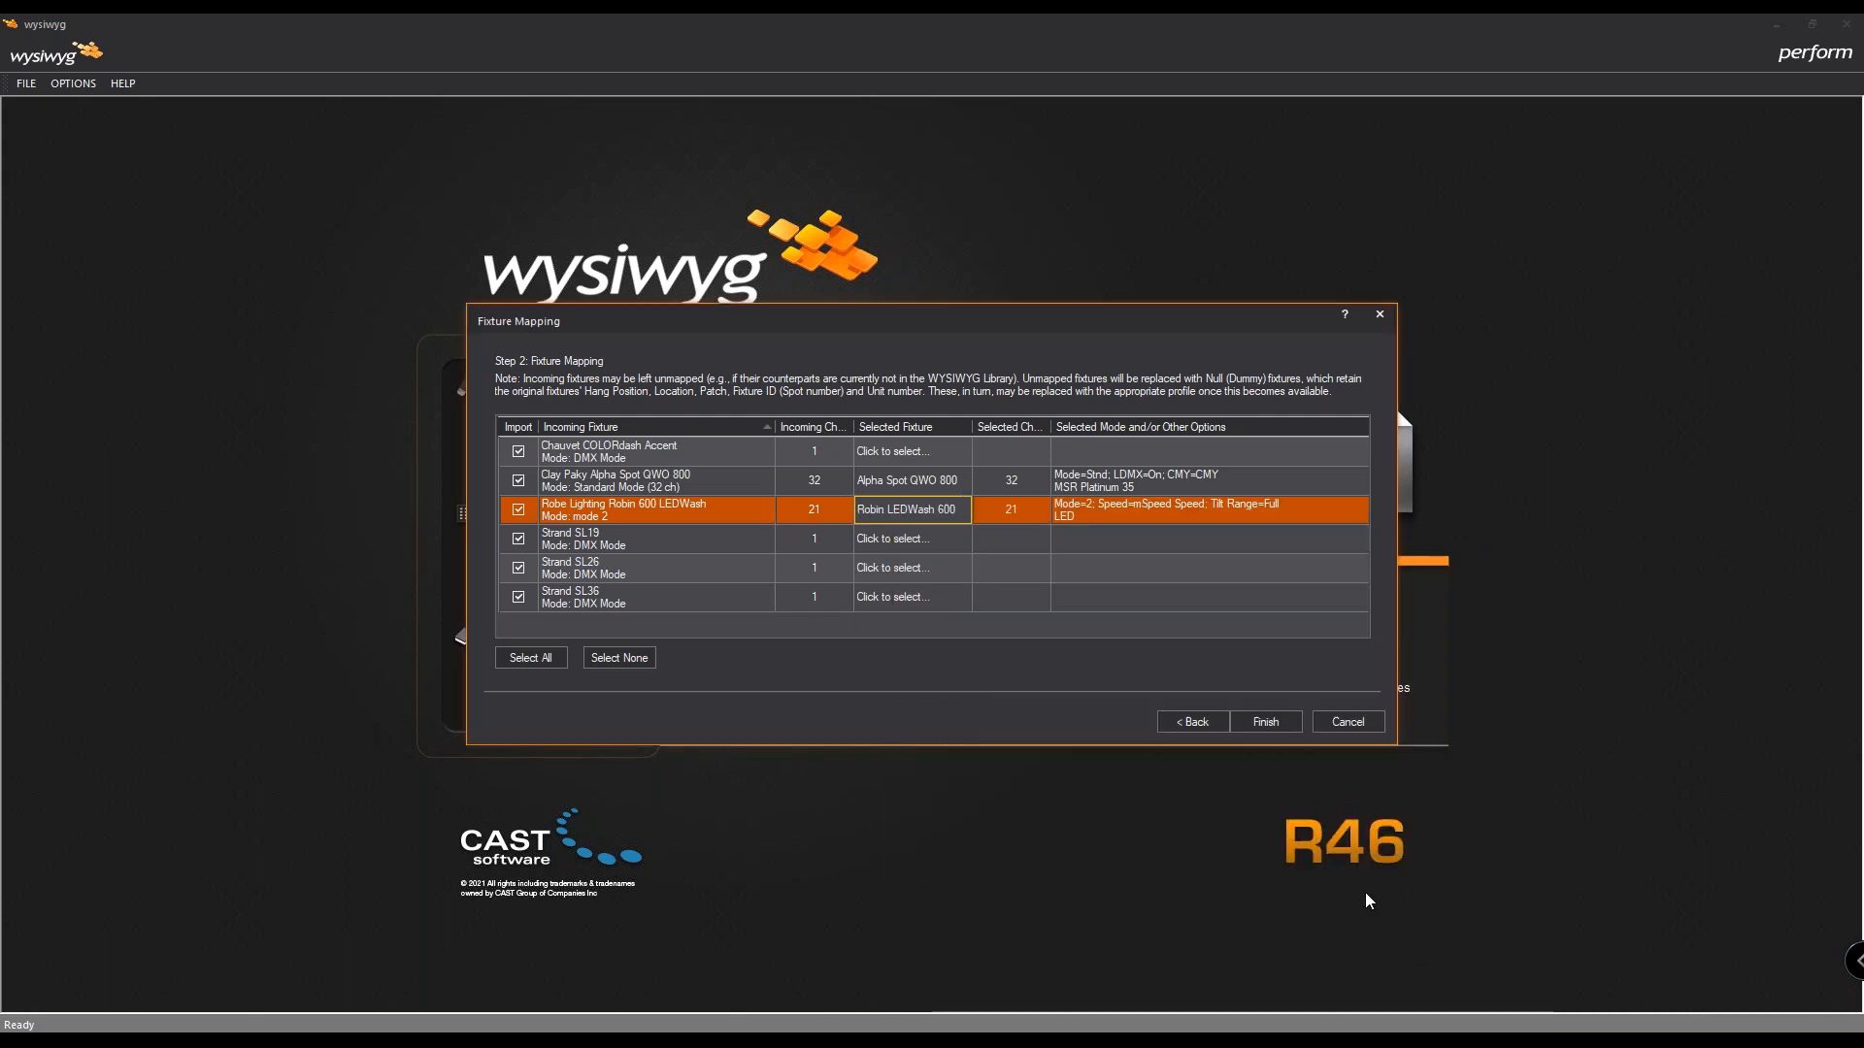
Step: Search the fixture library for "strand sl" and select Strand Lighting SL as the equivalent for the incoming Strand SL19
left_click(959, 540)
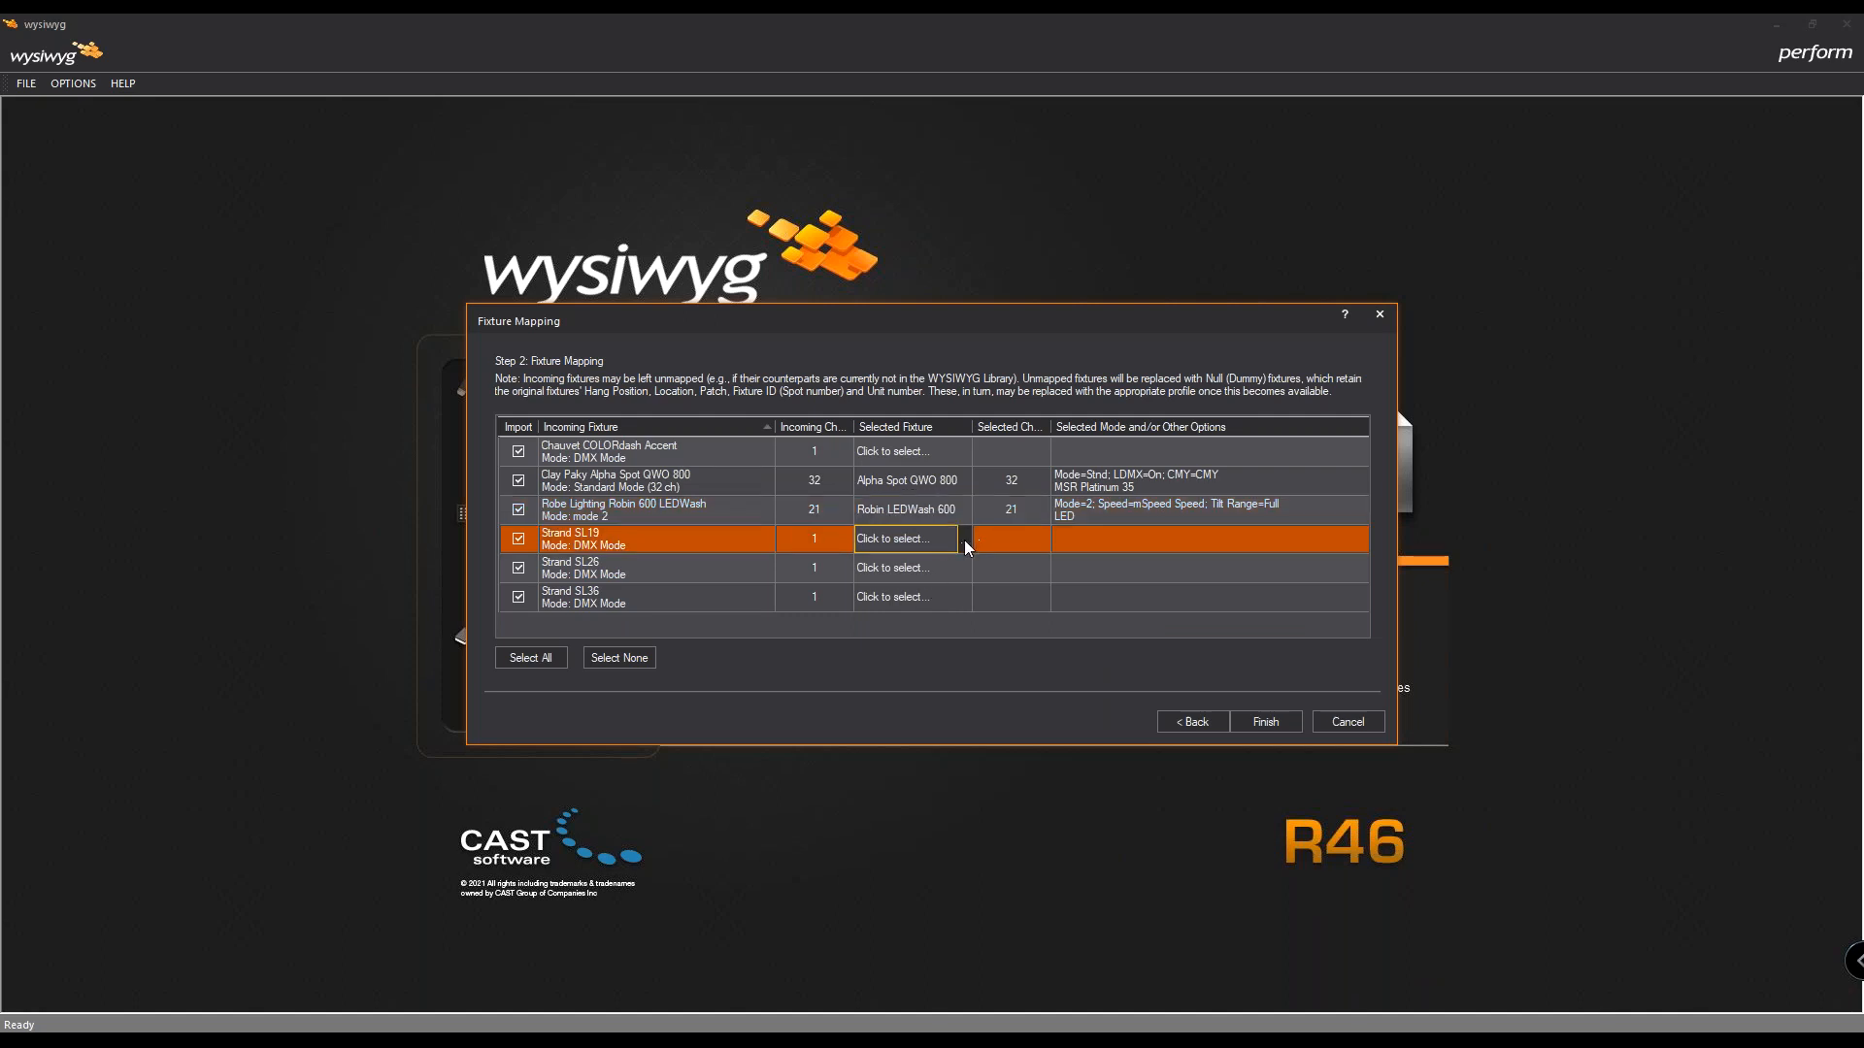
left_click(963, 543)
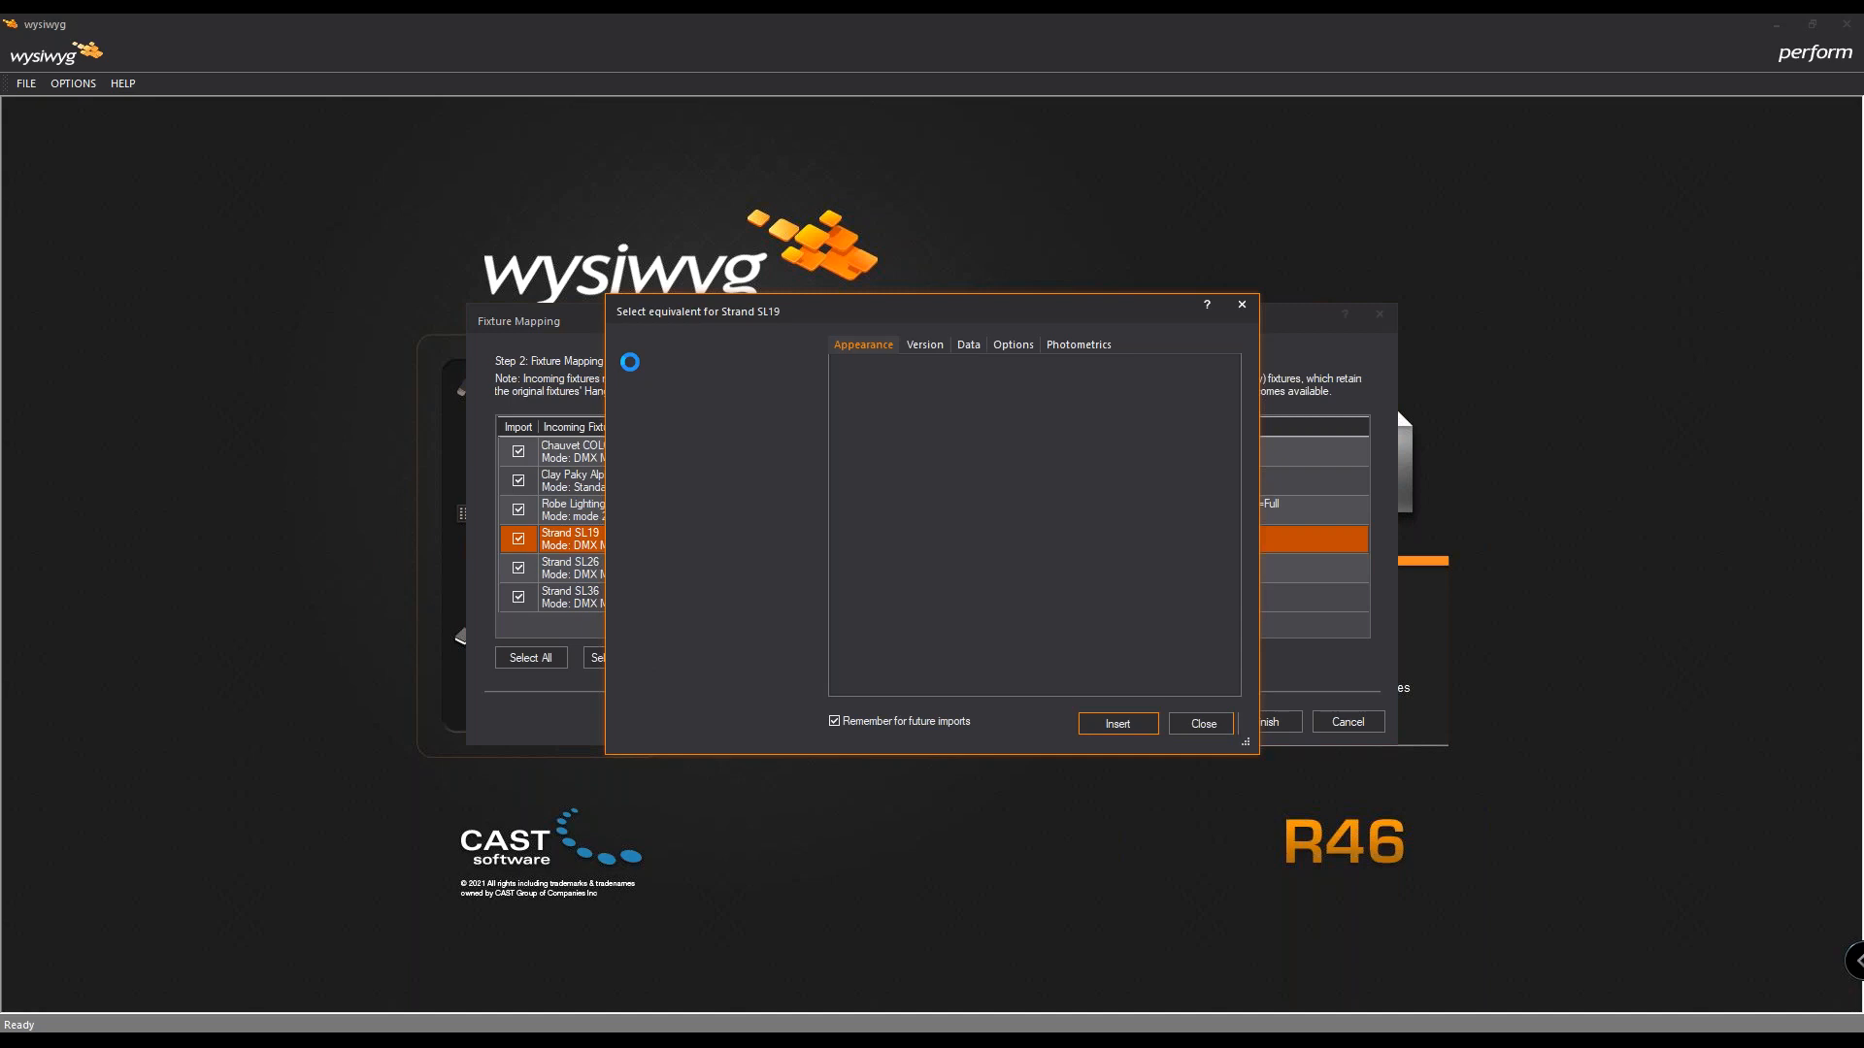
type("strand sl")
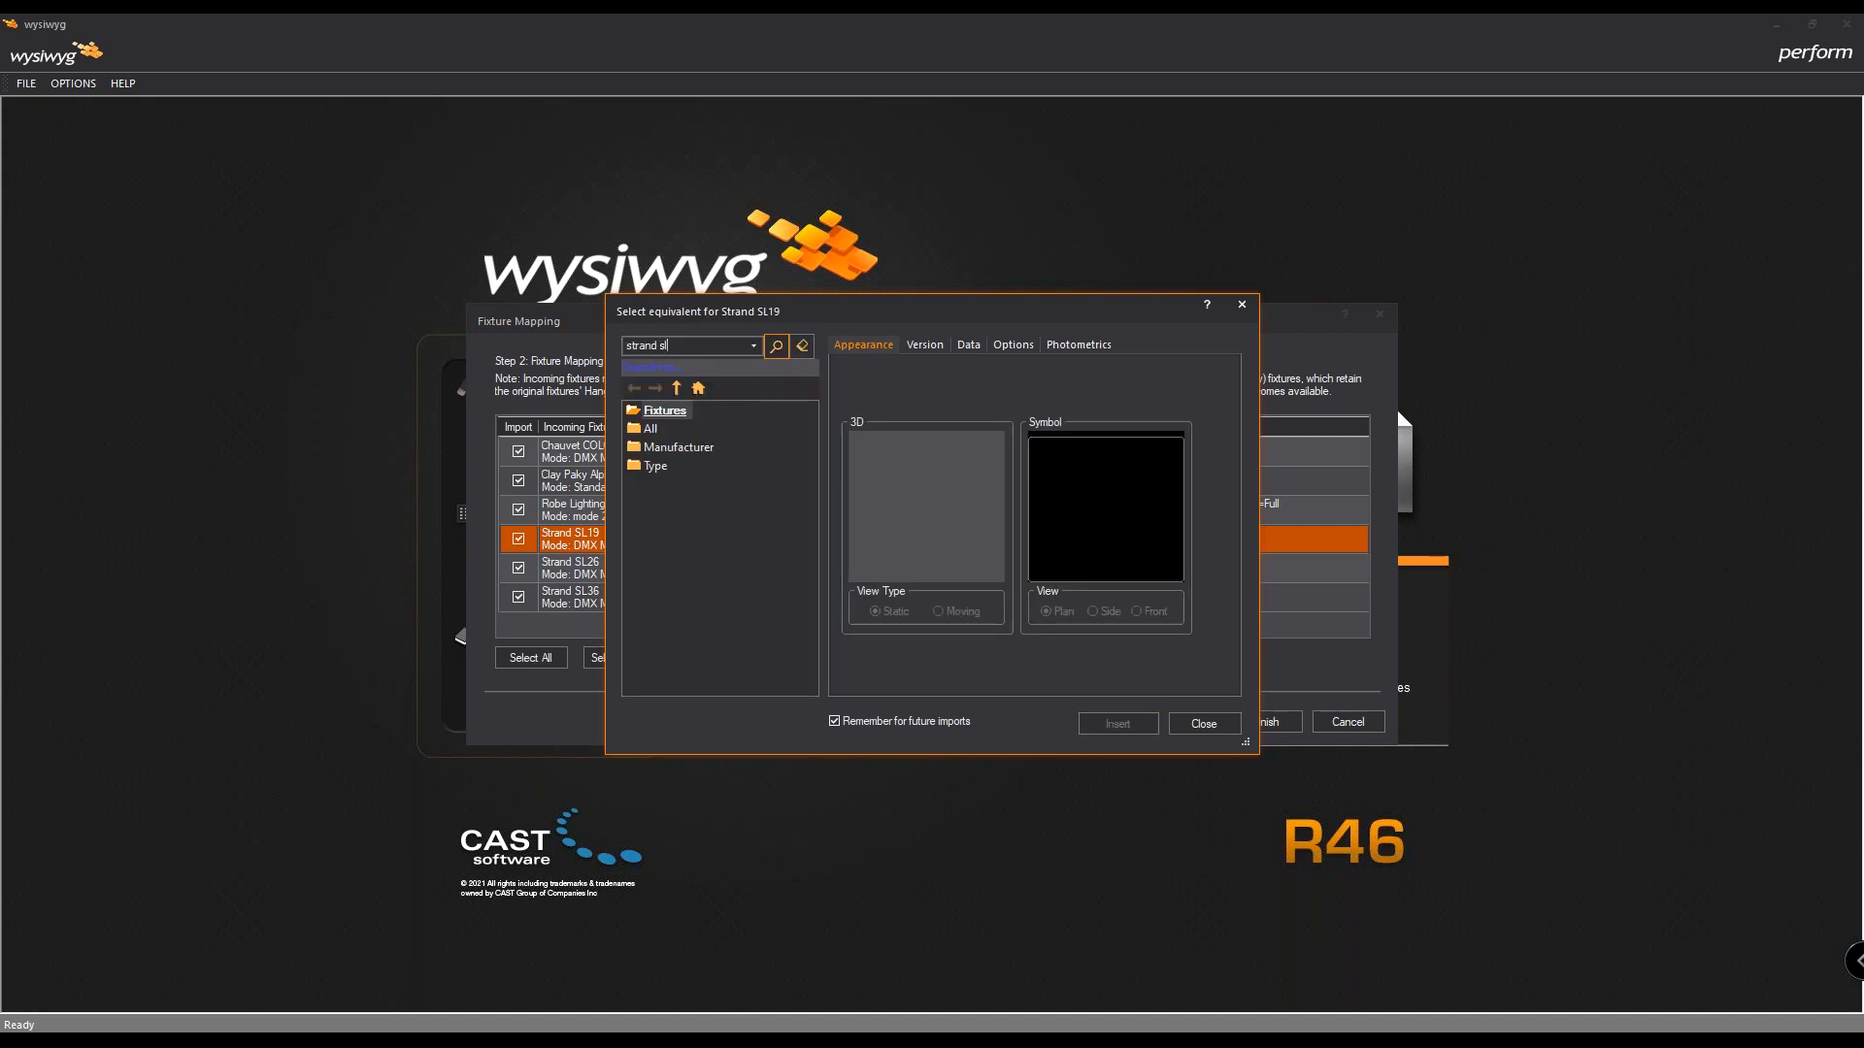
key("Return")
left_click(716, 428)
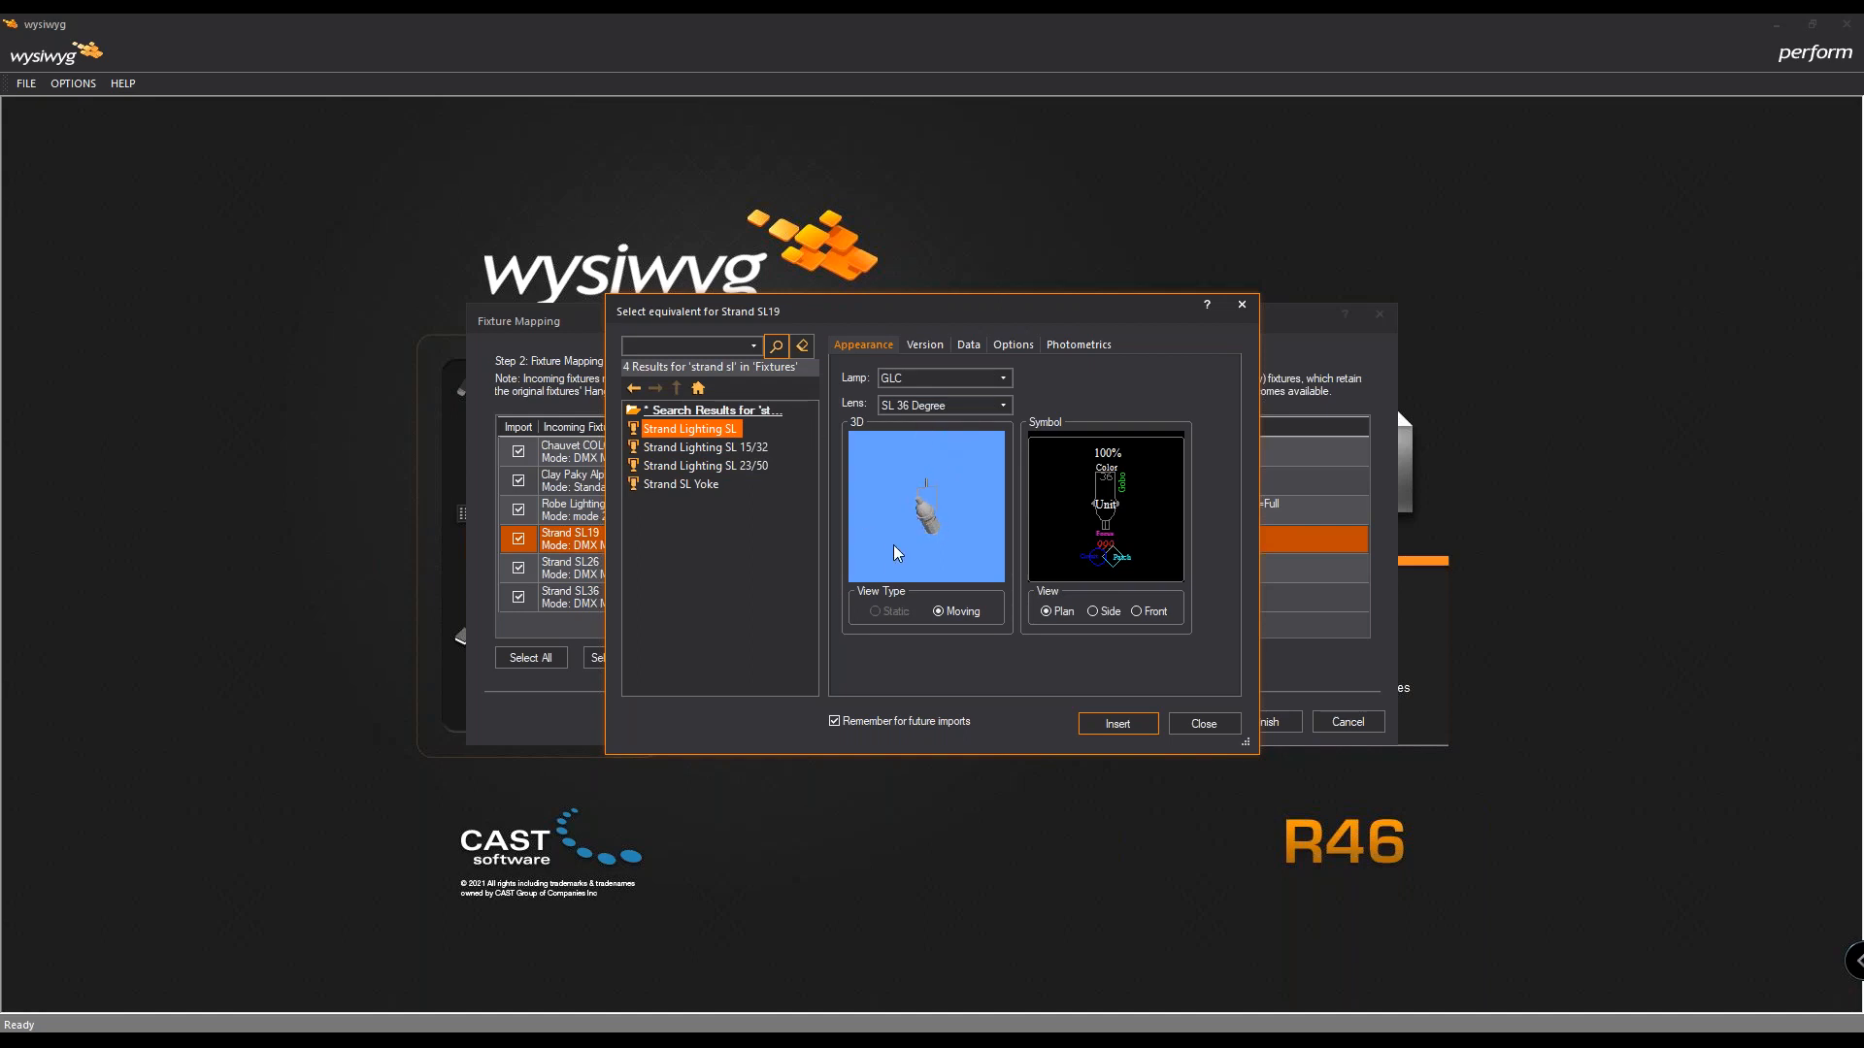
Step: Set the Strand Lighting SL's lens to SL 19 Degree and assign it to the incoming Strand SL19
left_click(930, 402)
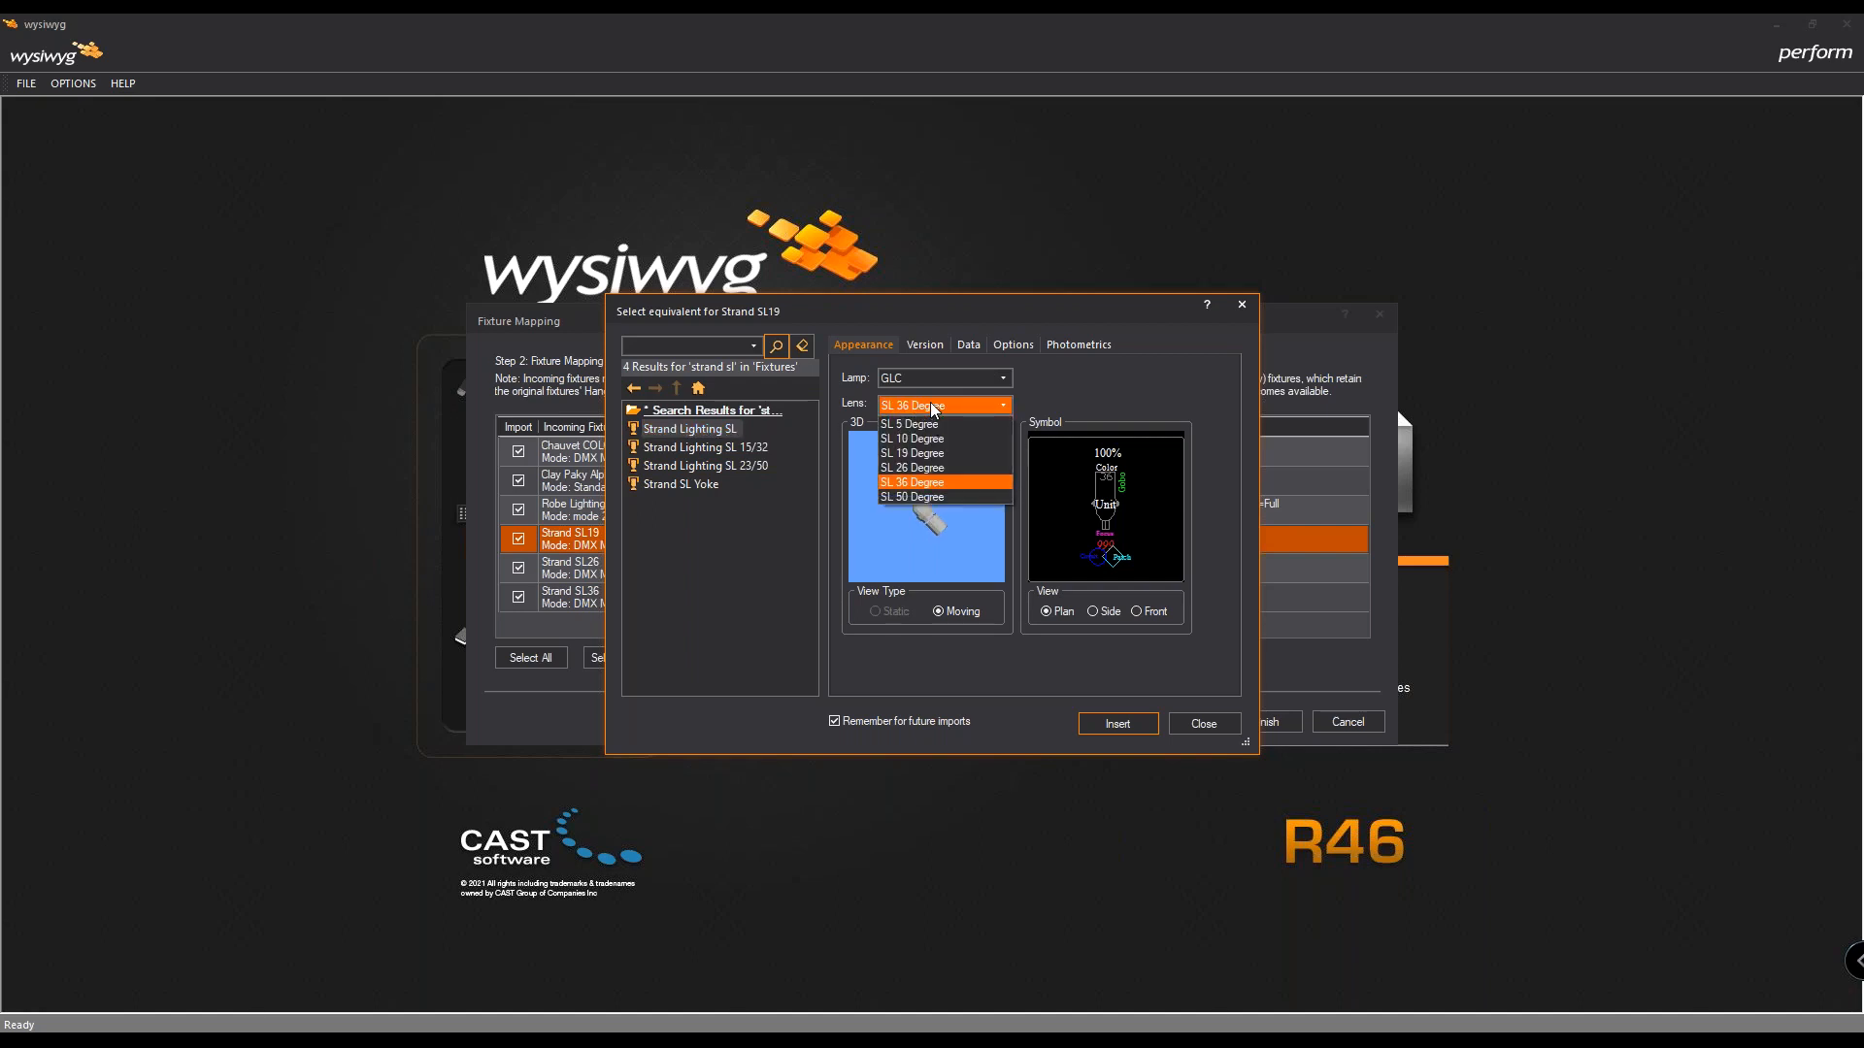
left_click(928, 453)
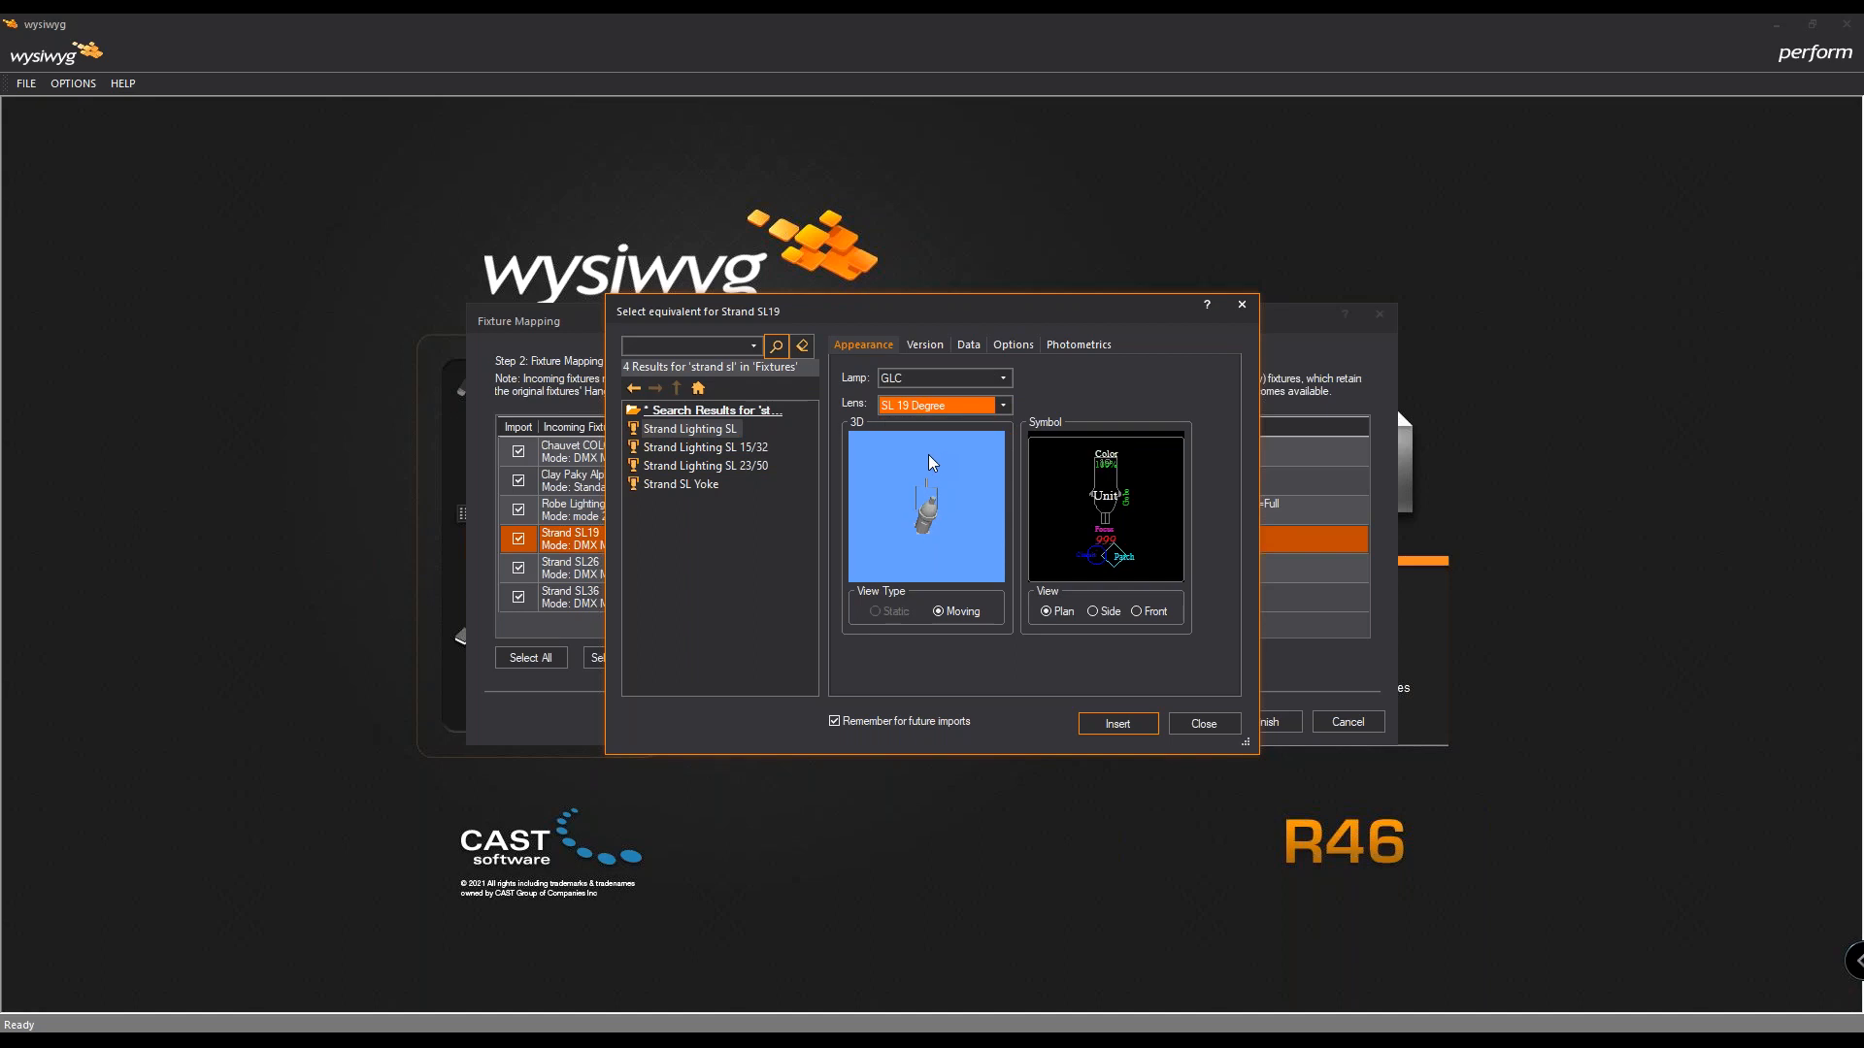
left_click_drag(835, 315, 1099, 346)
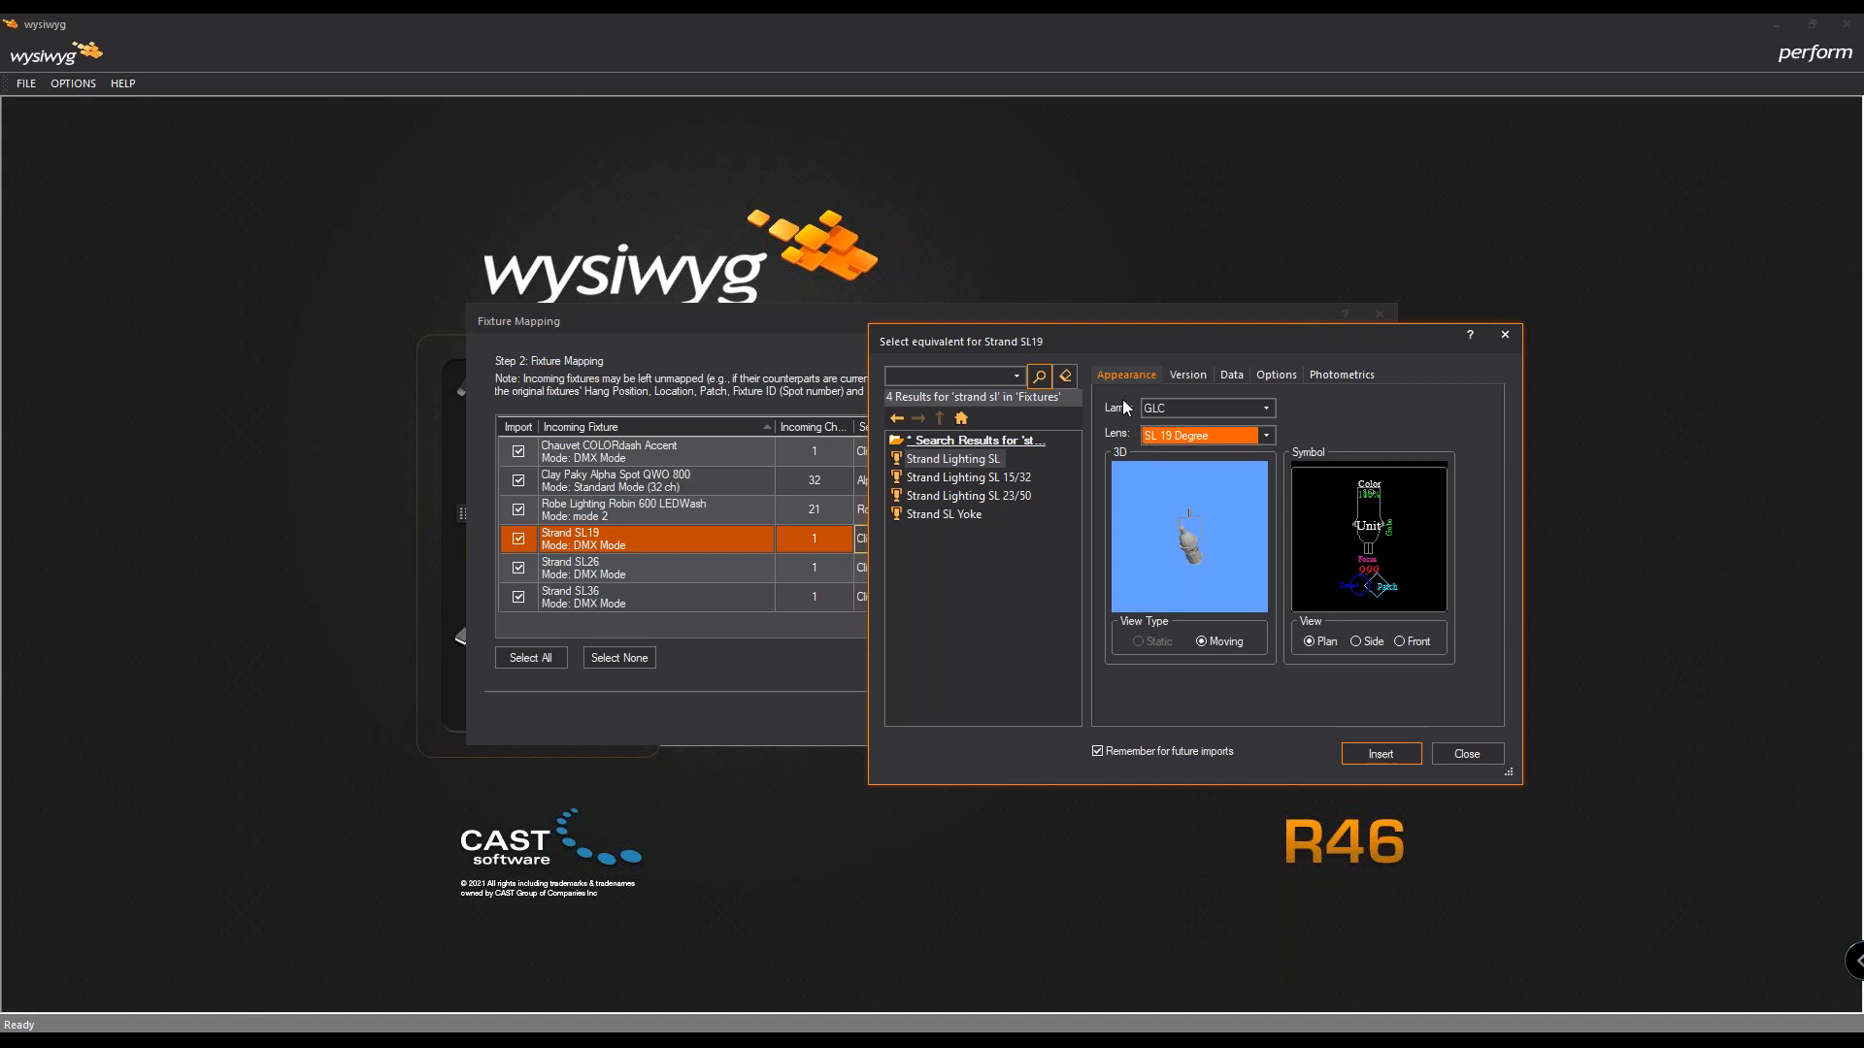
left_click(1379, 755)
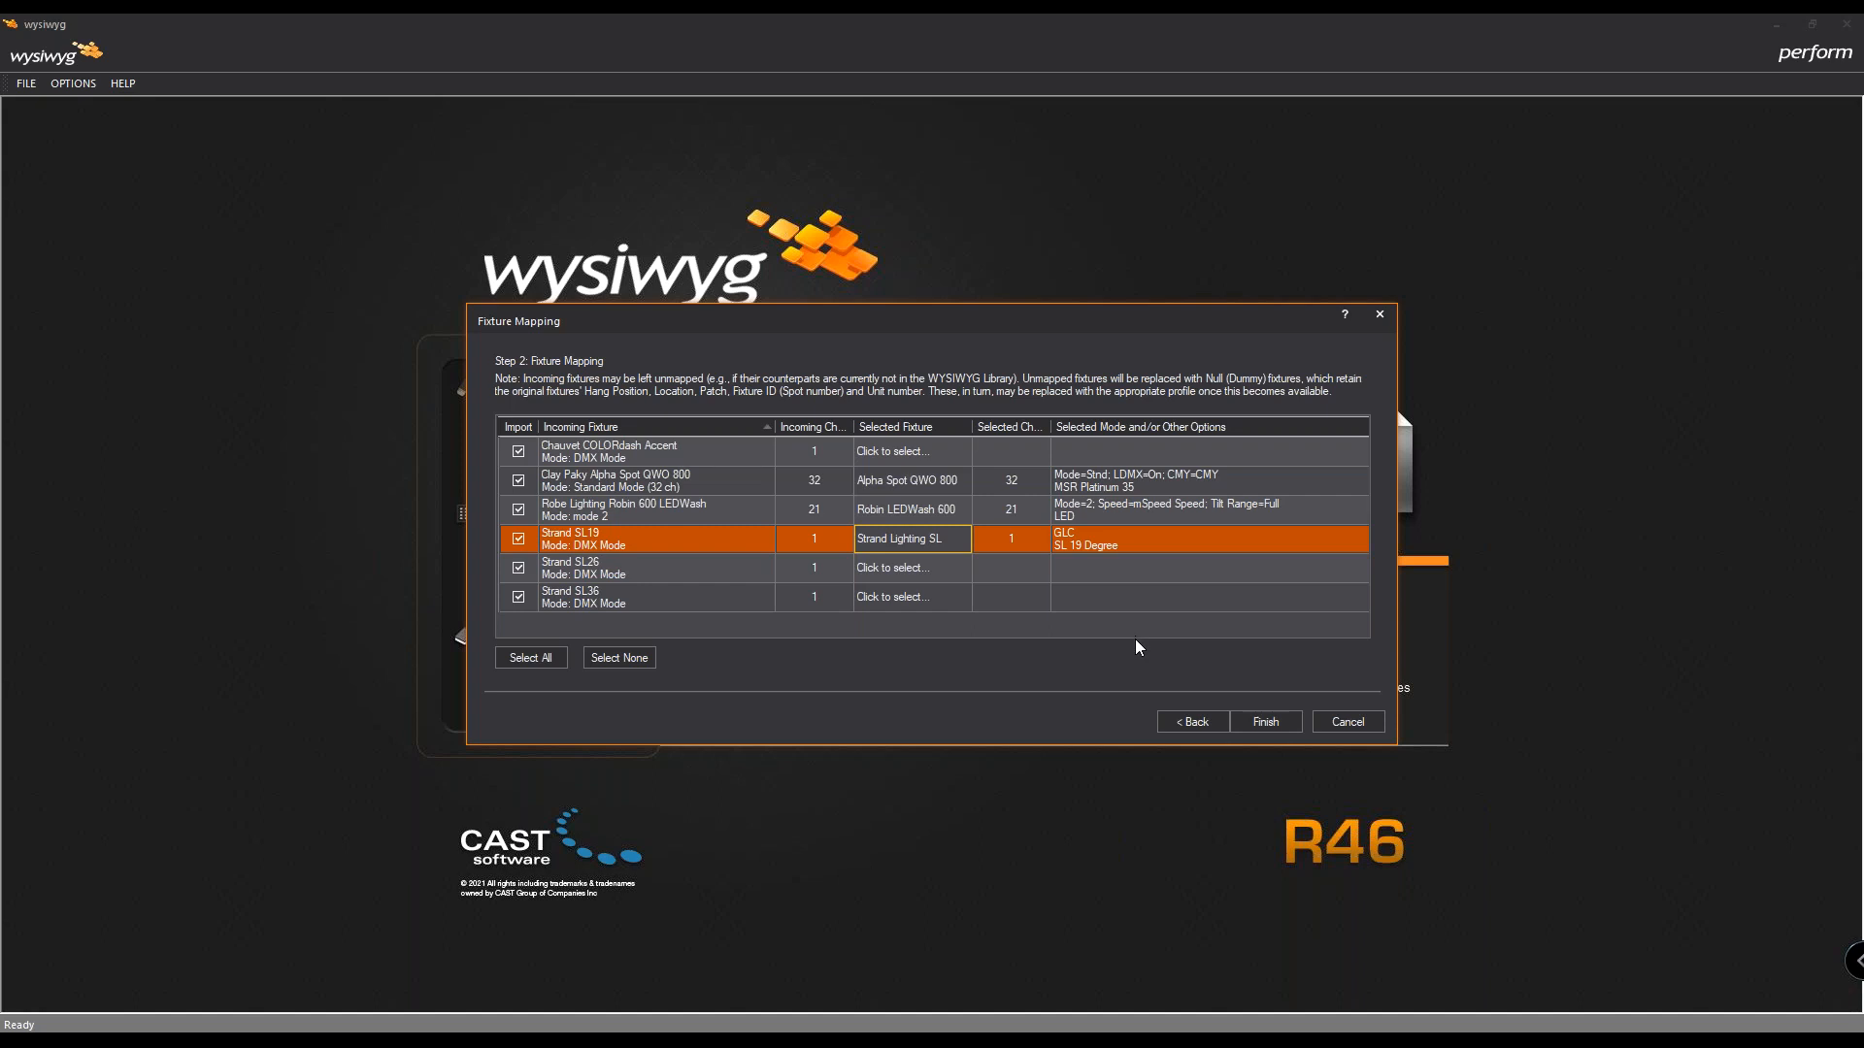
Step: Reuse the "strand sl" library search and select Strand Lighting SL as the equivalent for the incoming Strand SL26
left_click(959, 570)
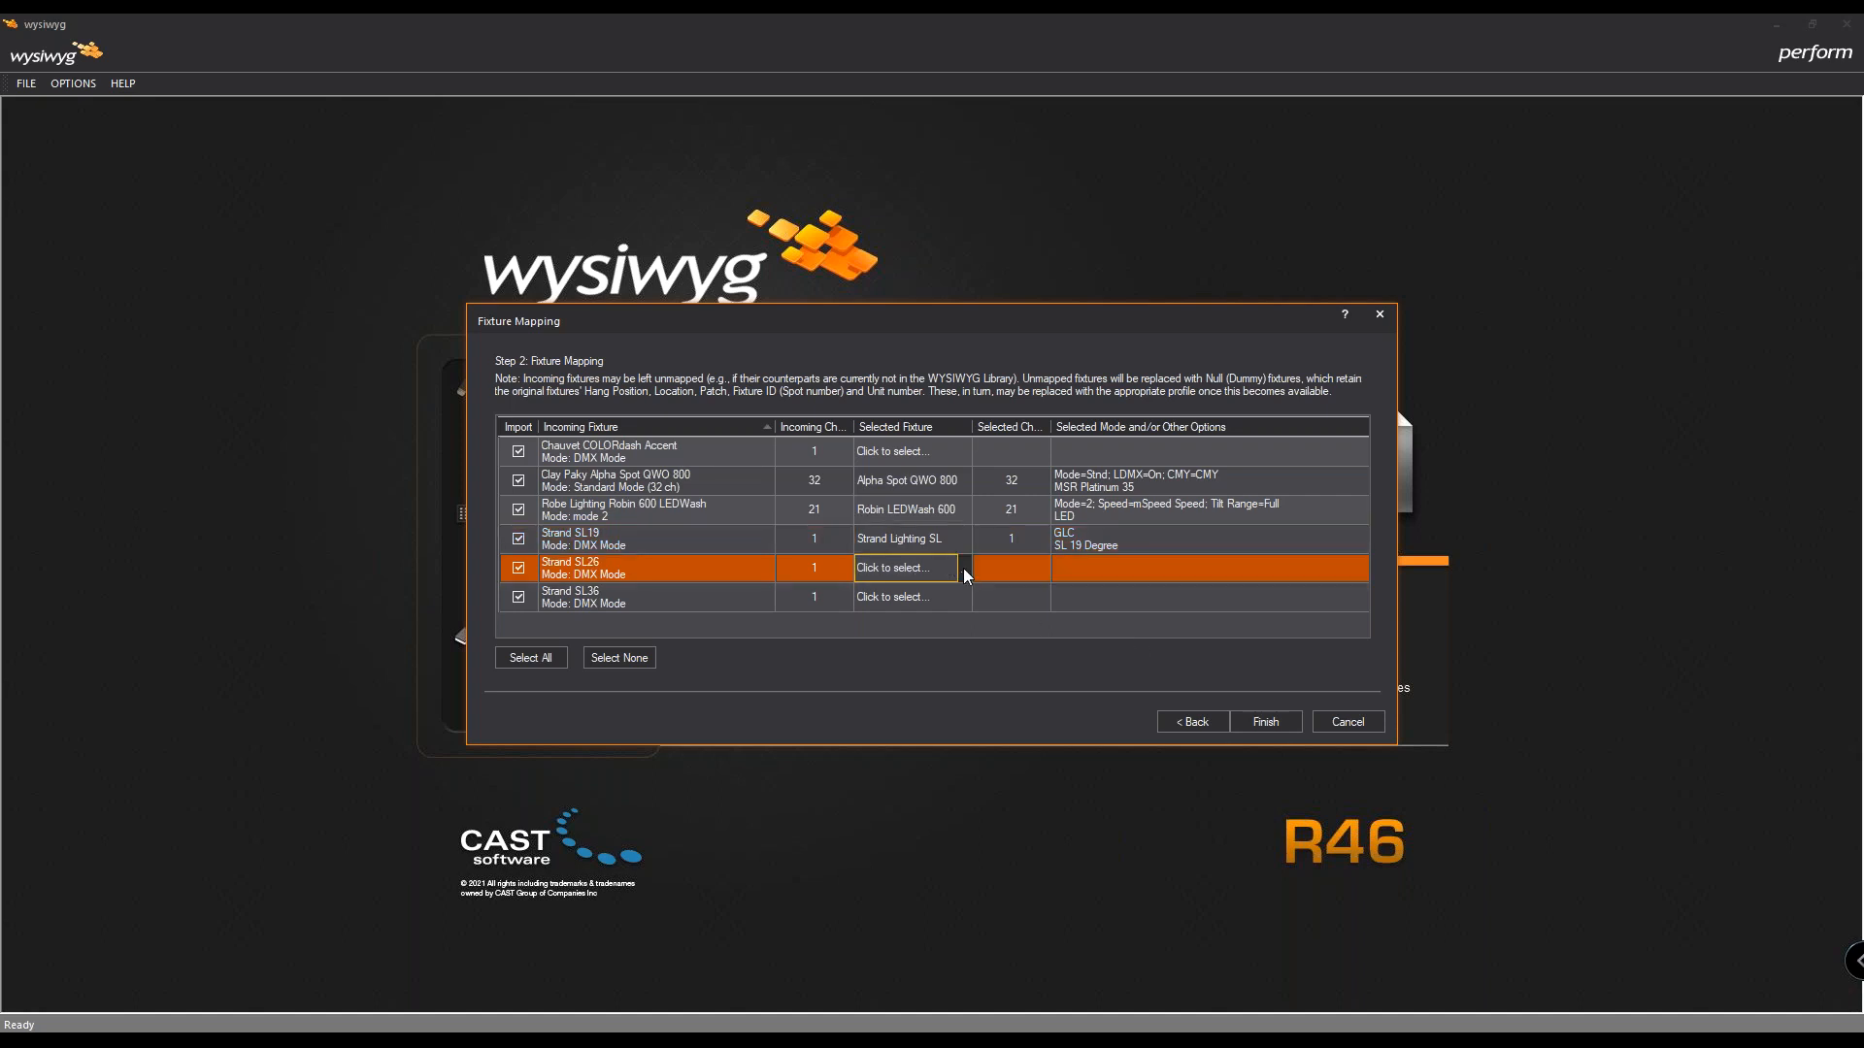
left_click(963, 570)
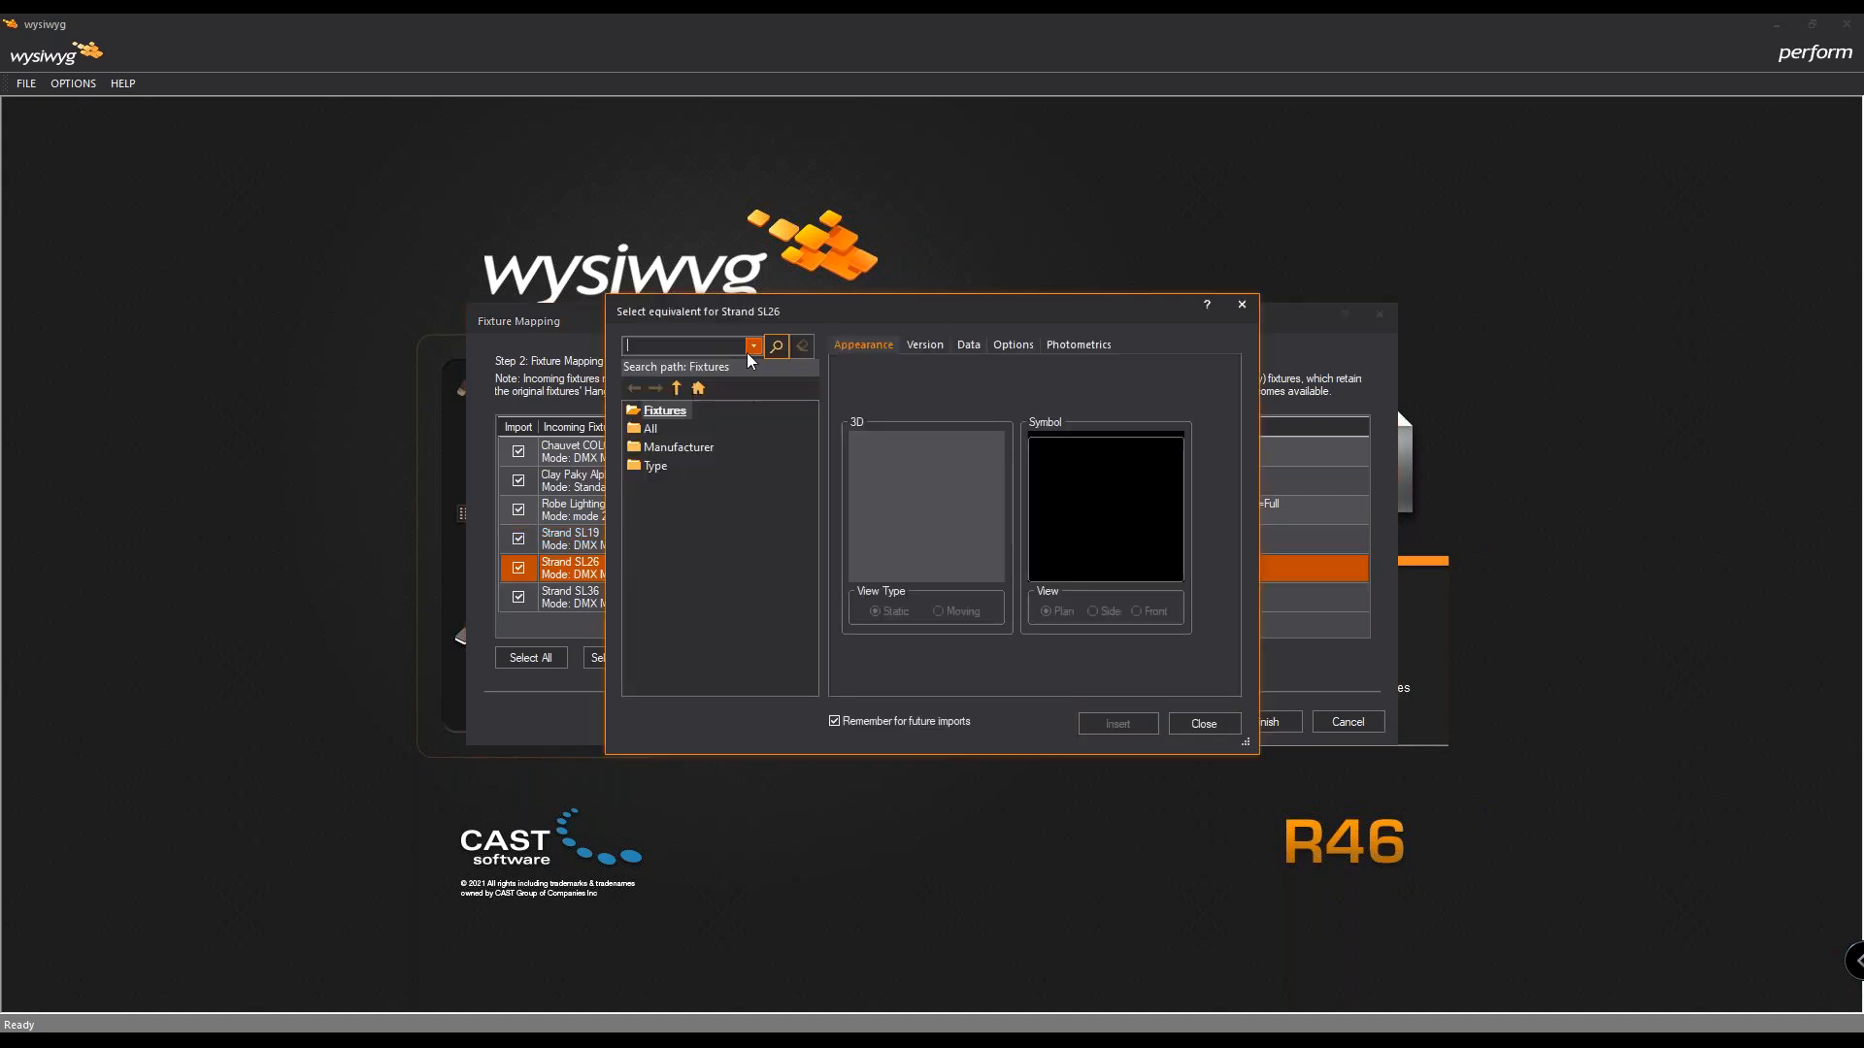
left_click(752, 346)
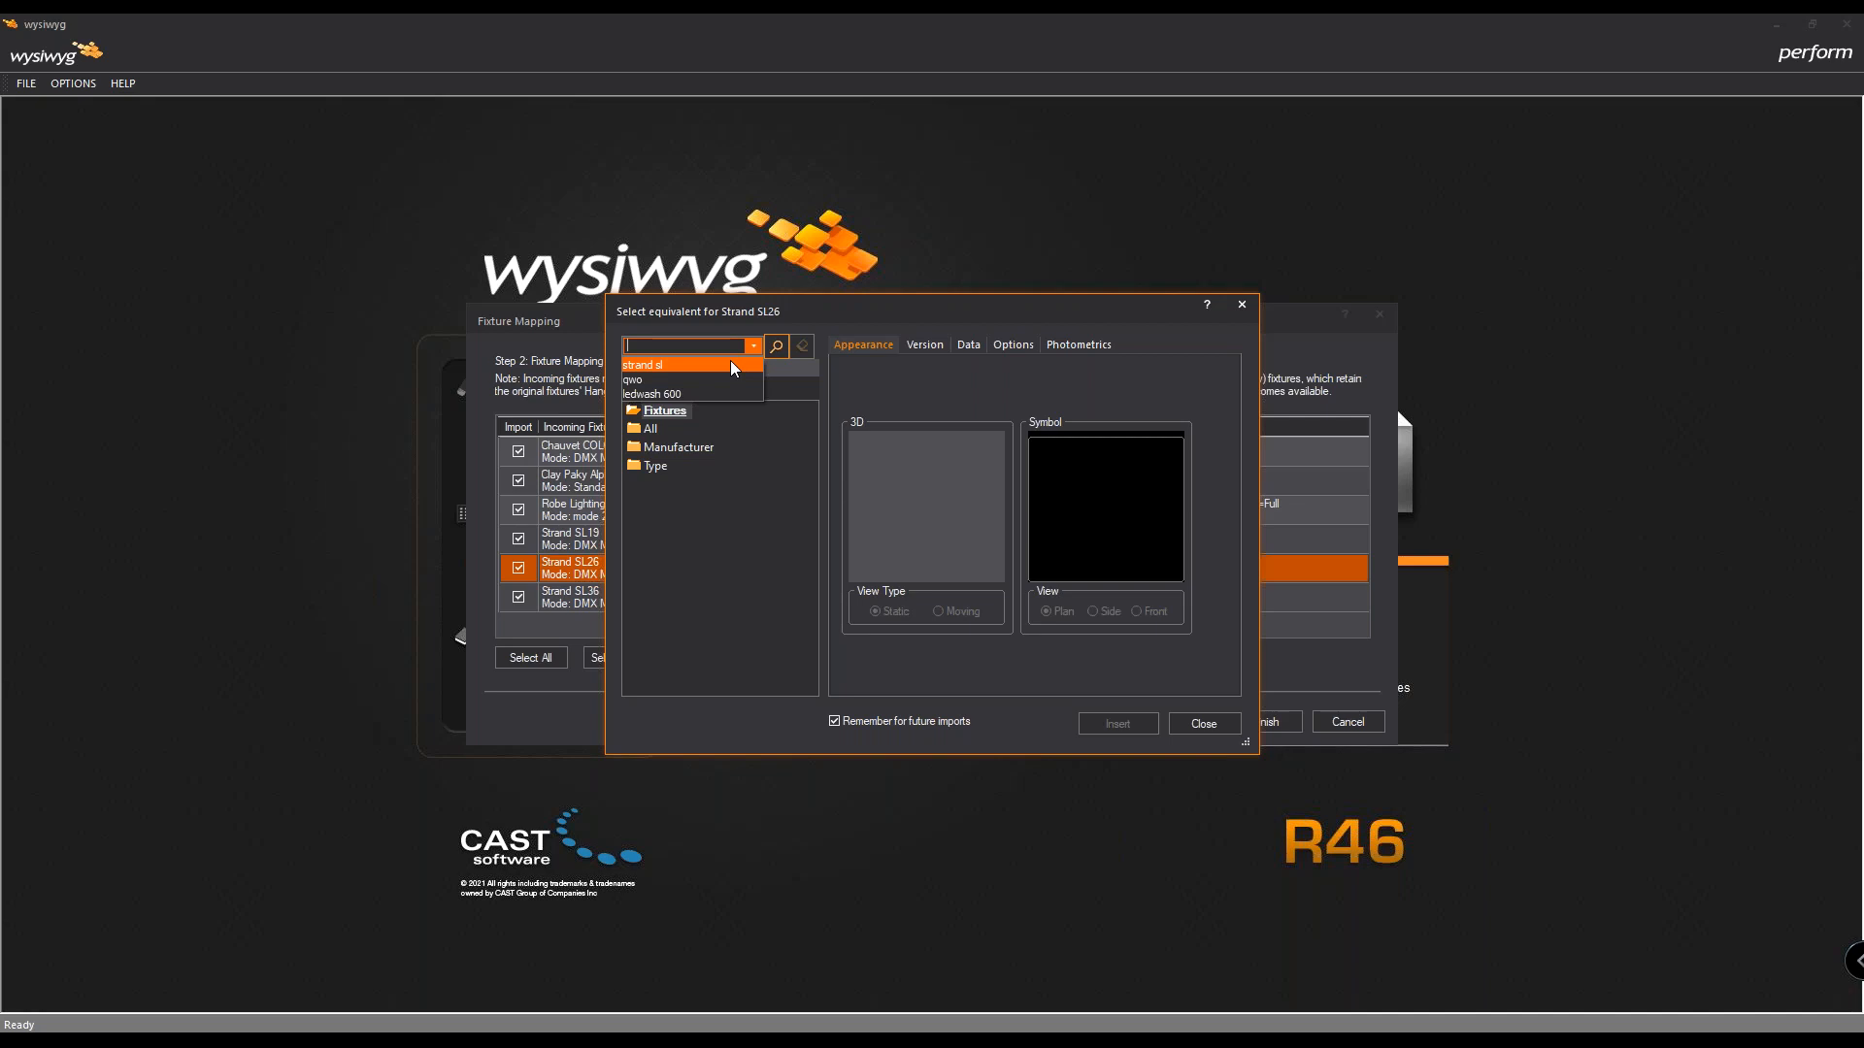
left_click(731, 365)
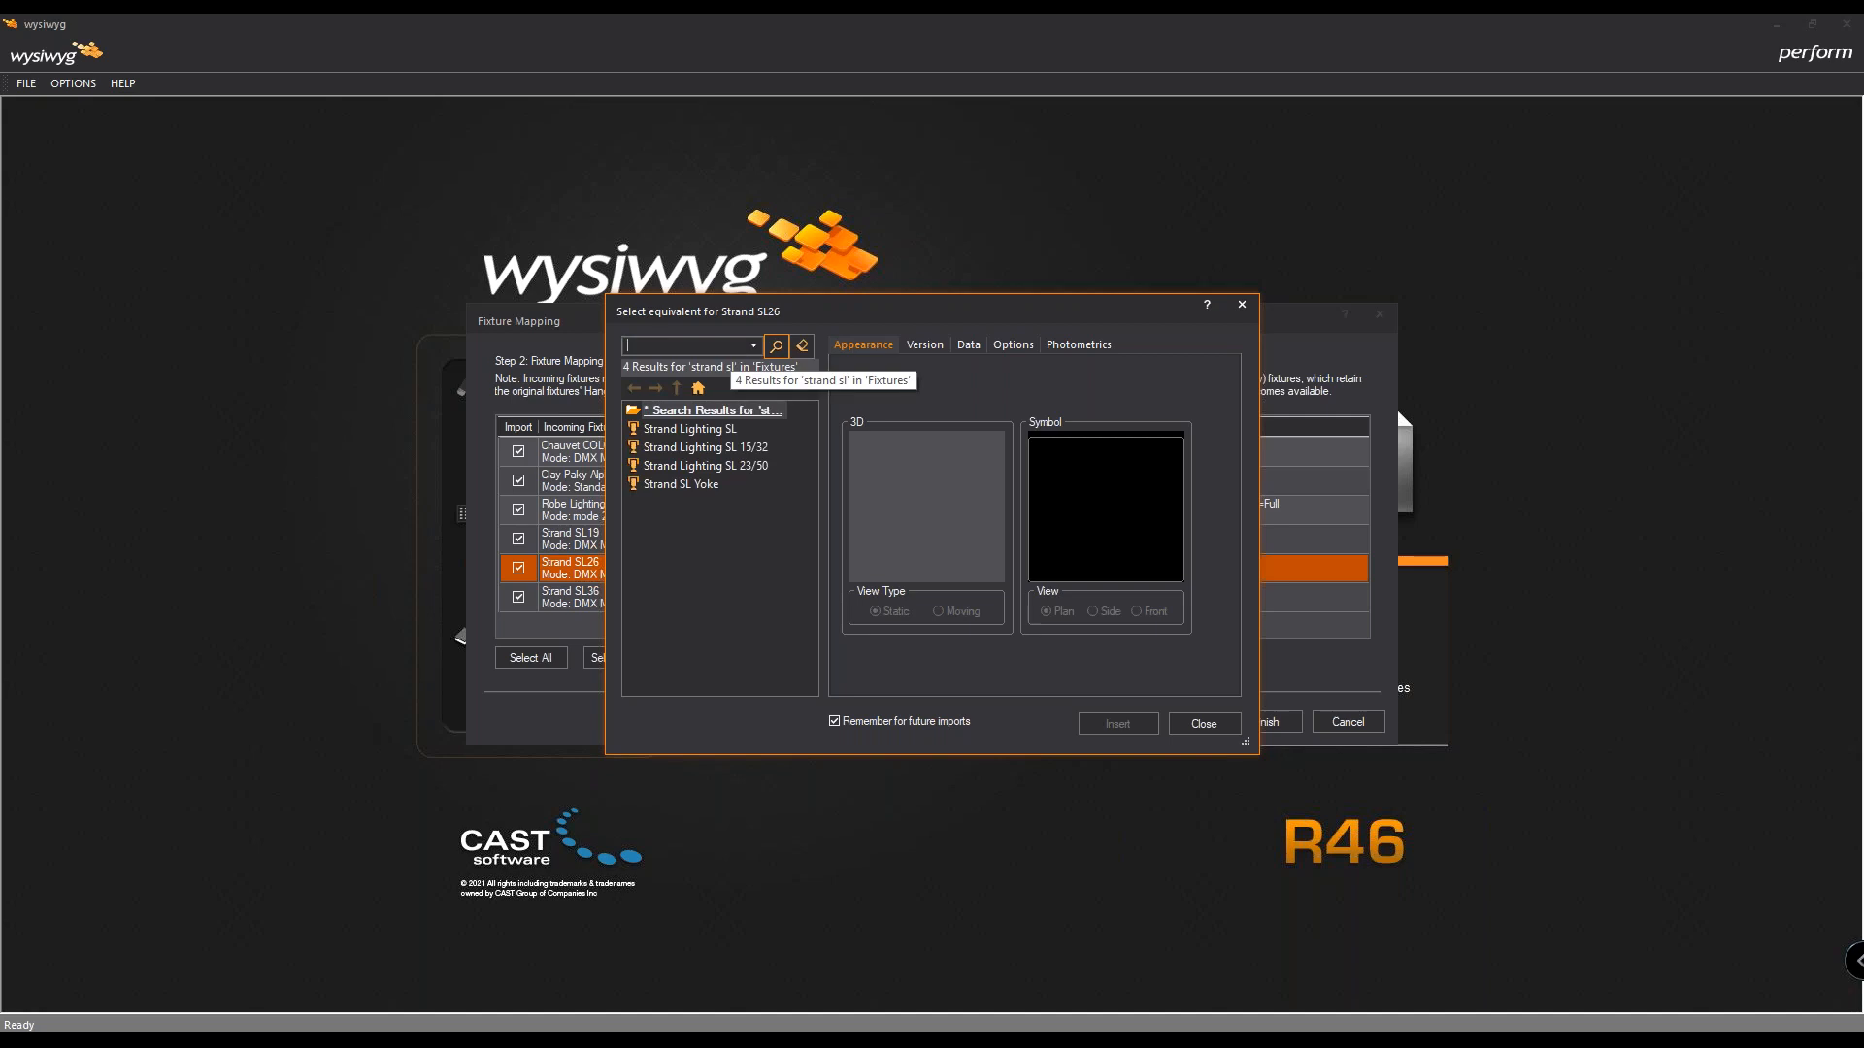
left_click(754, 343)
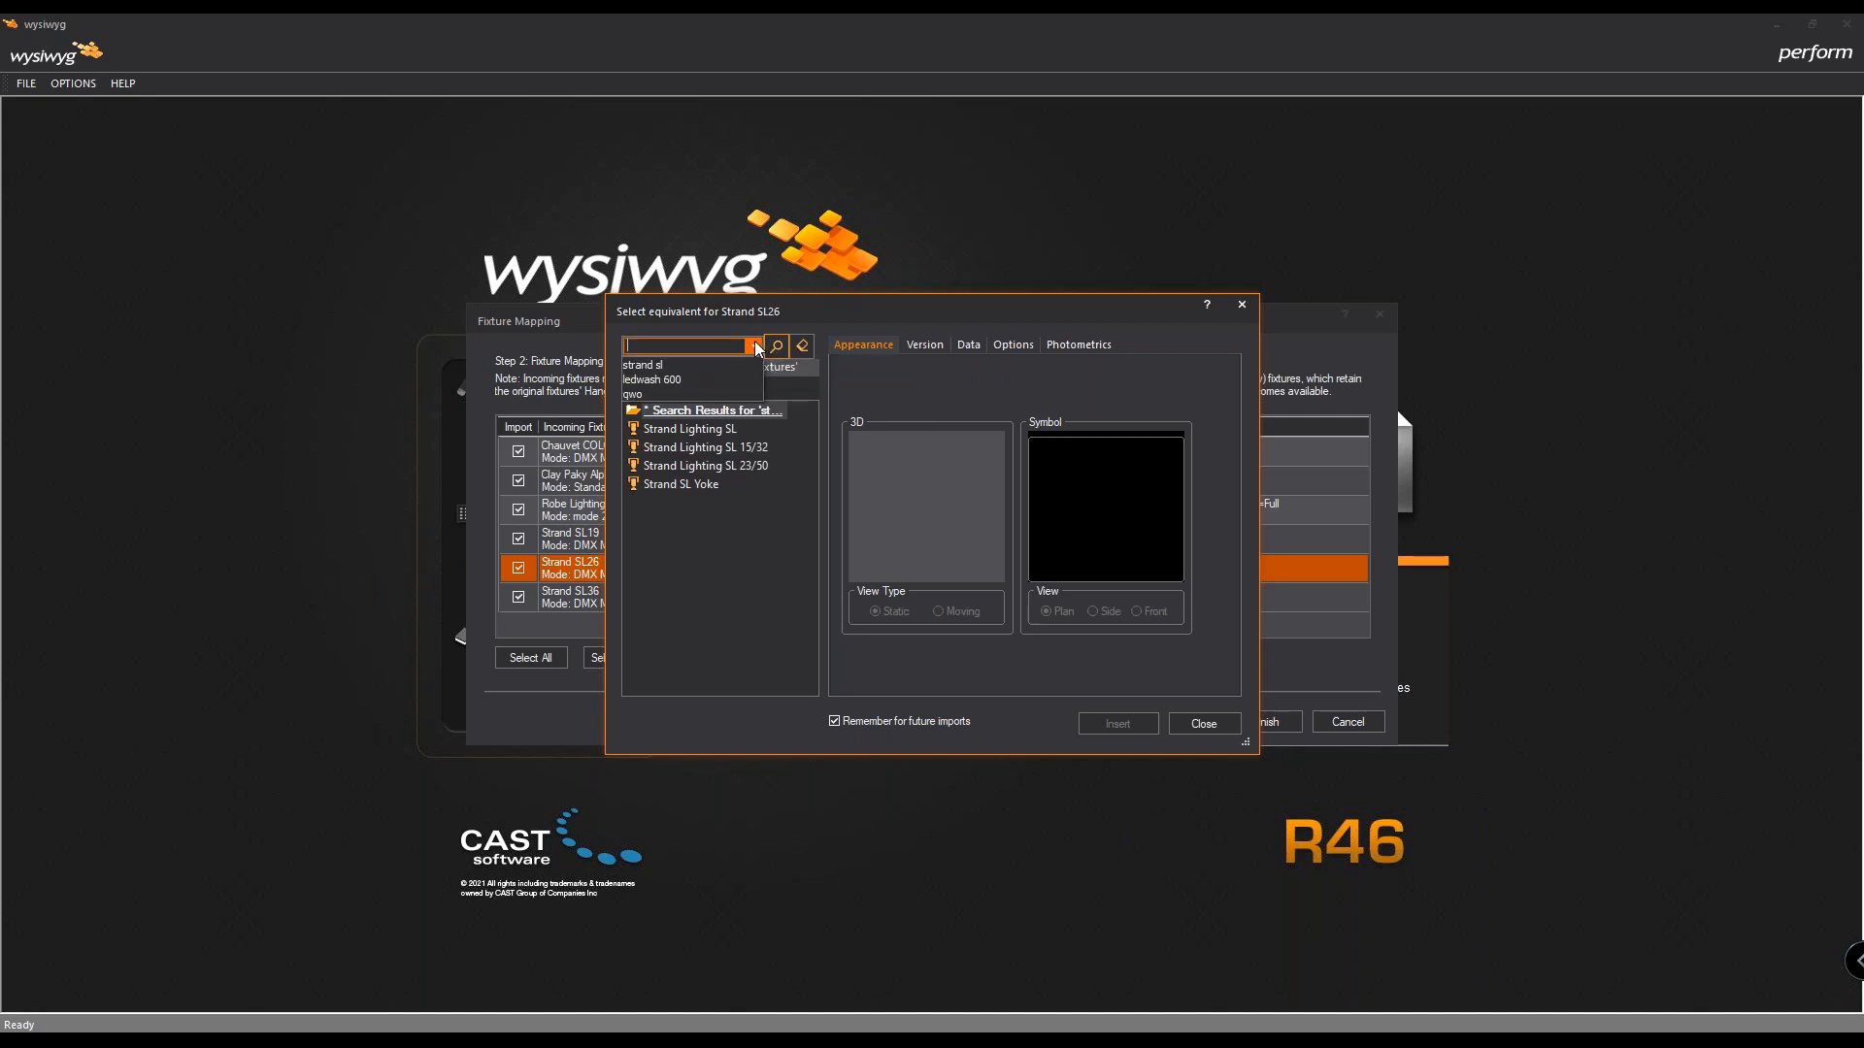
left_click(728, 365)
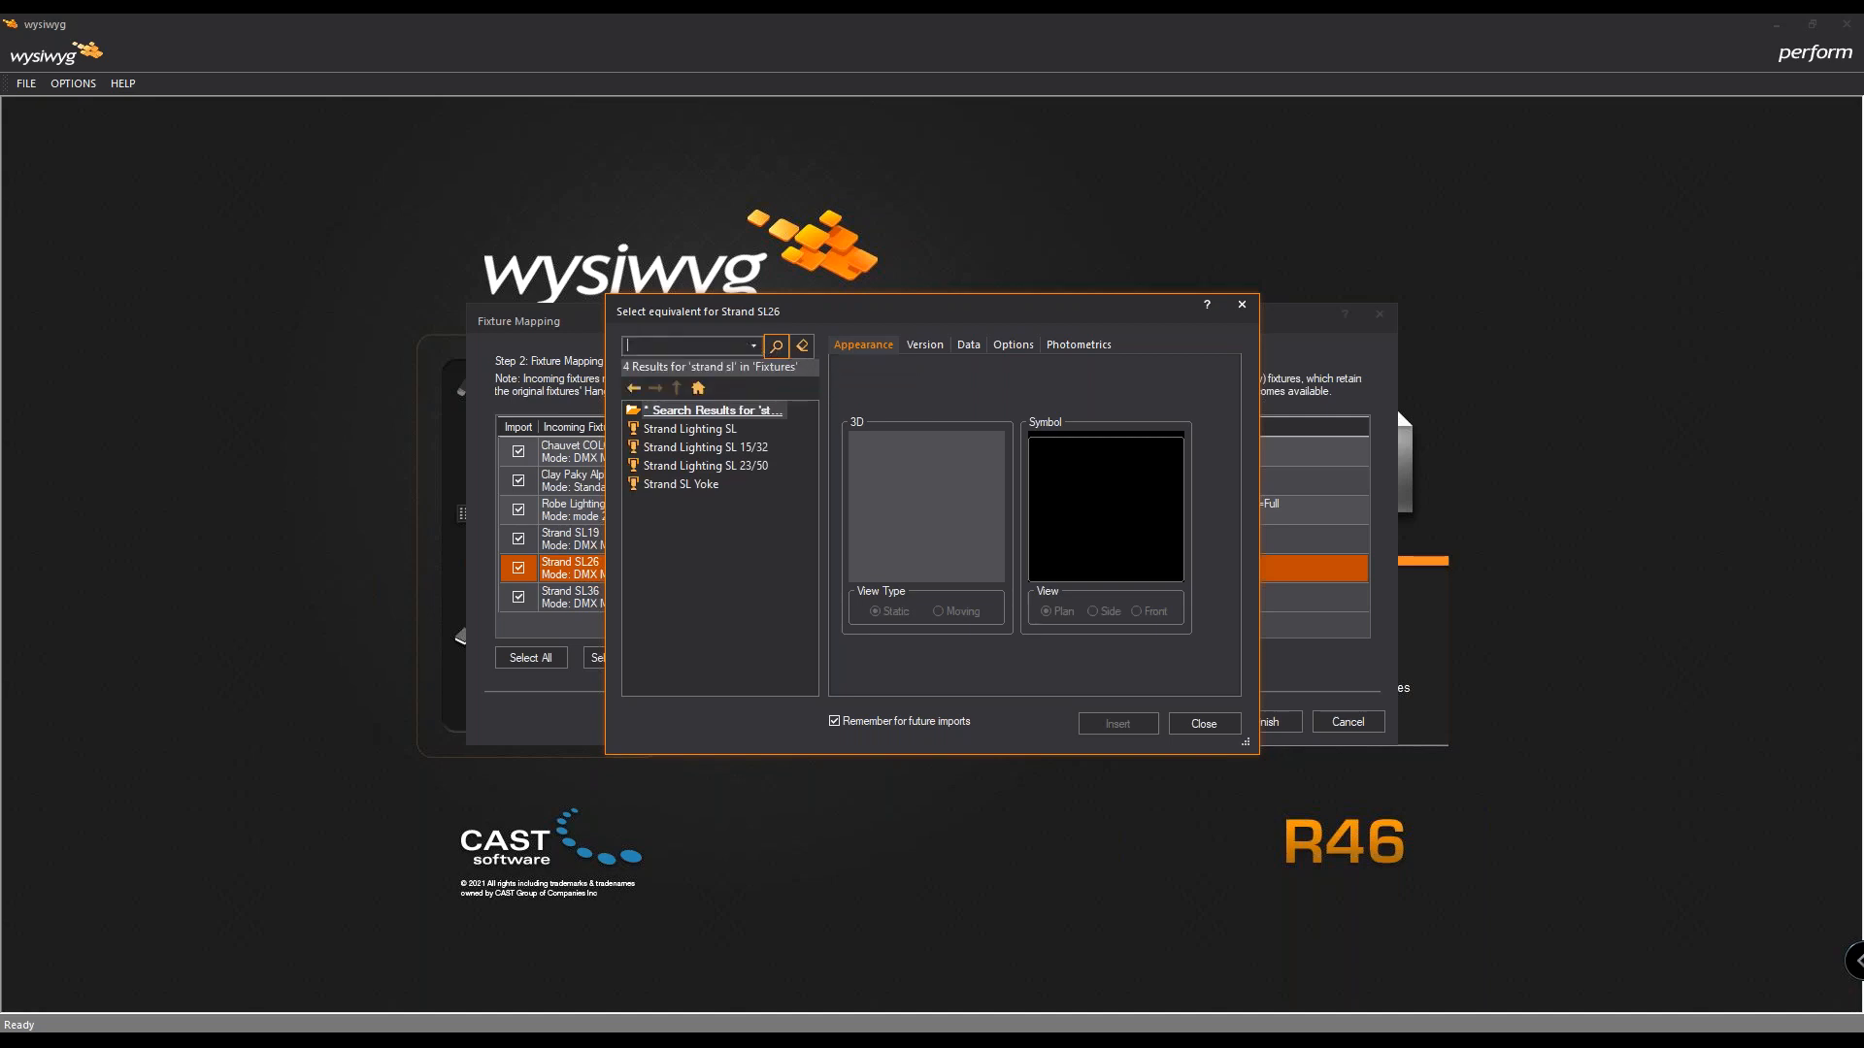
left_click(710, 429)
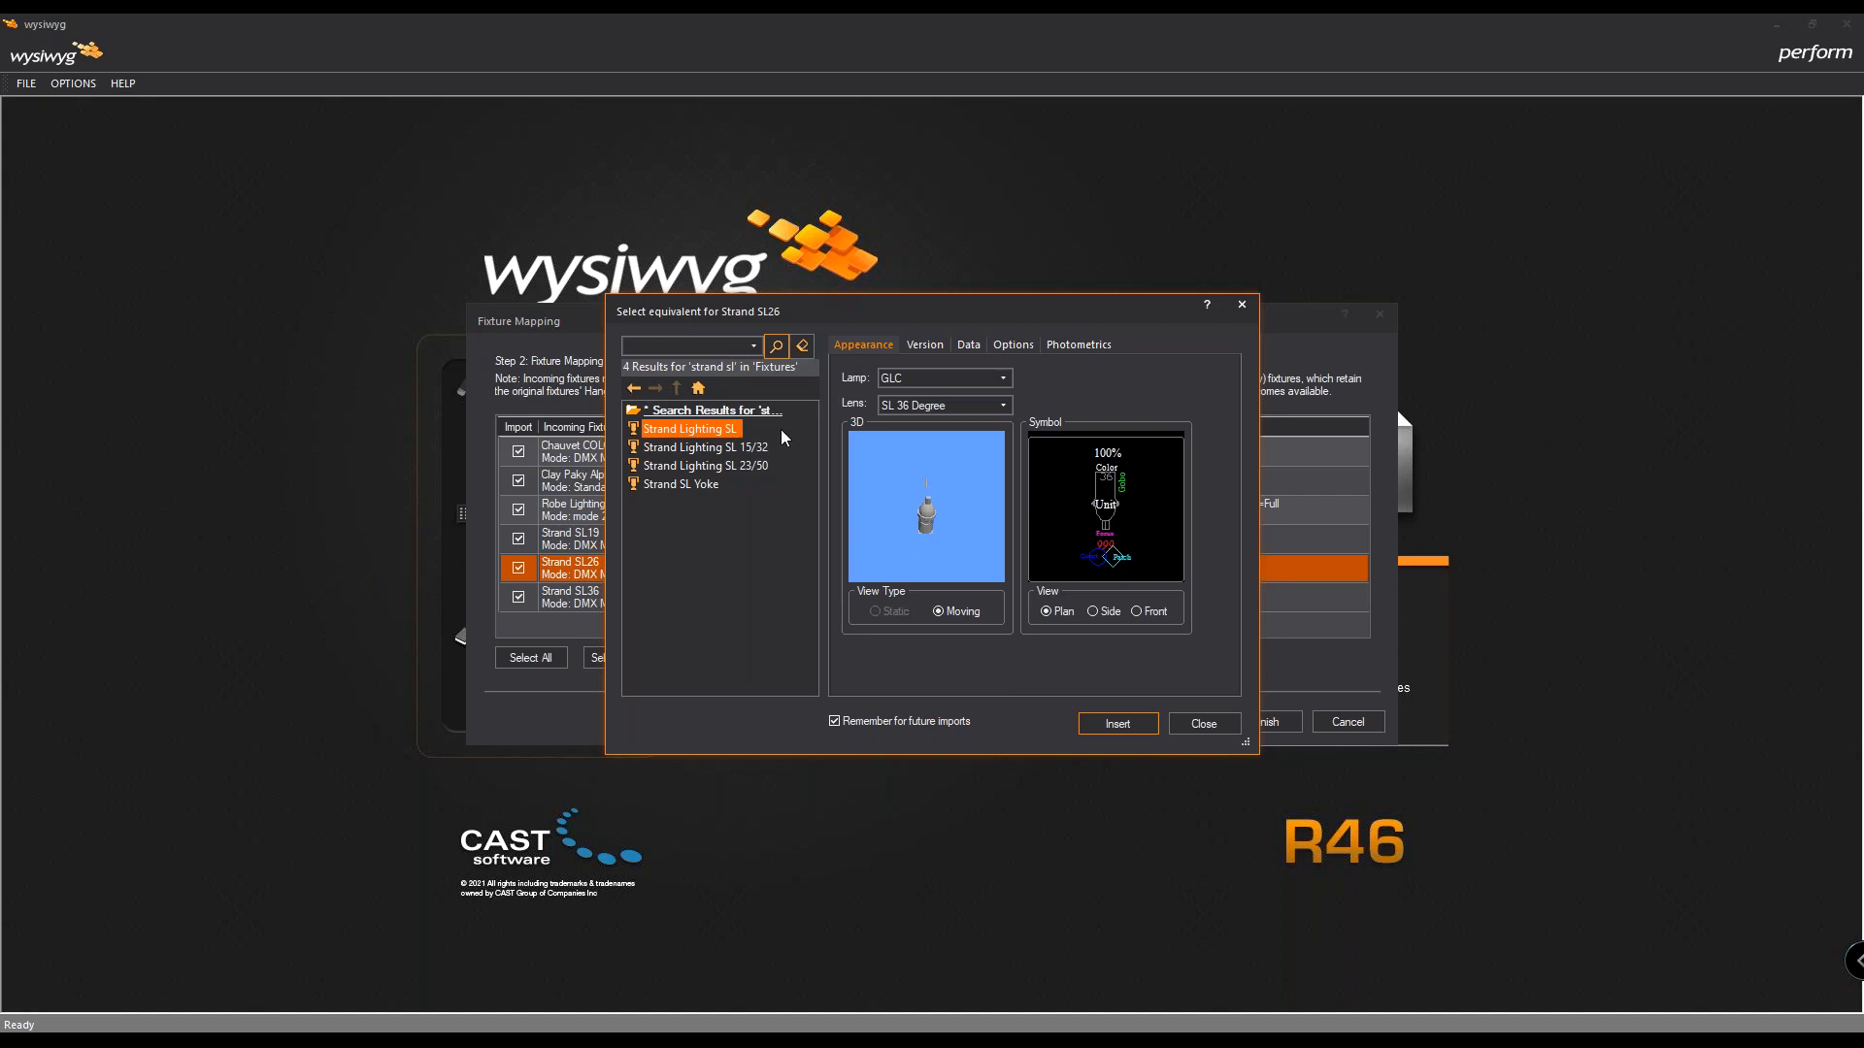
Step: Set the Strand Lighting SL's lens to SL 26 Degree and assign it to the incoming Strand SL26
left_click(980, 406)
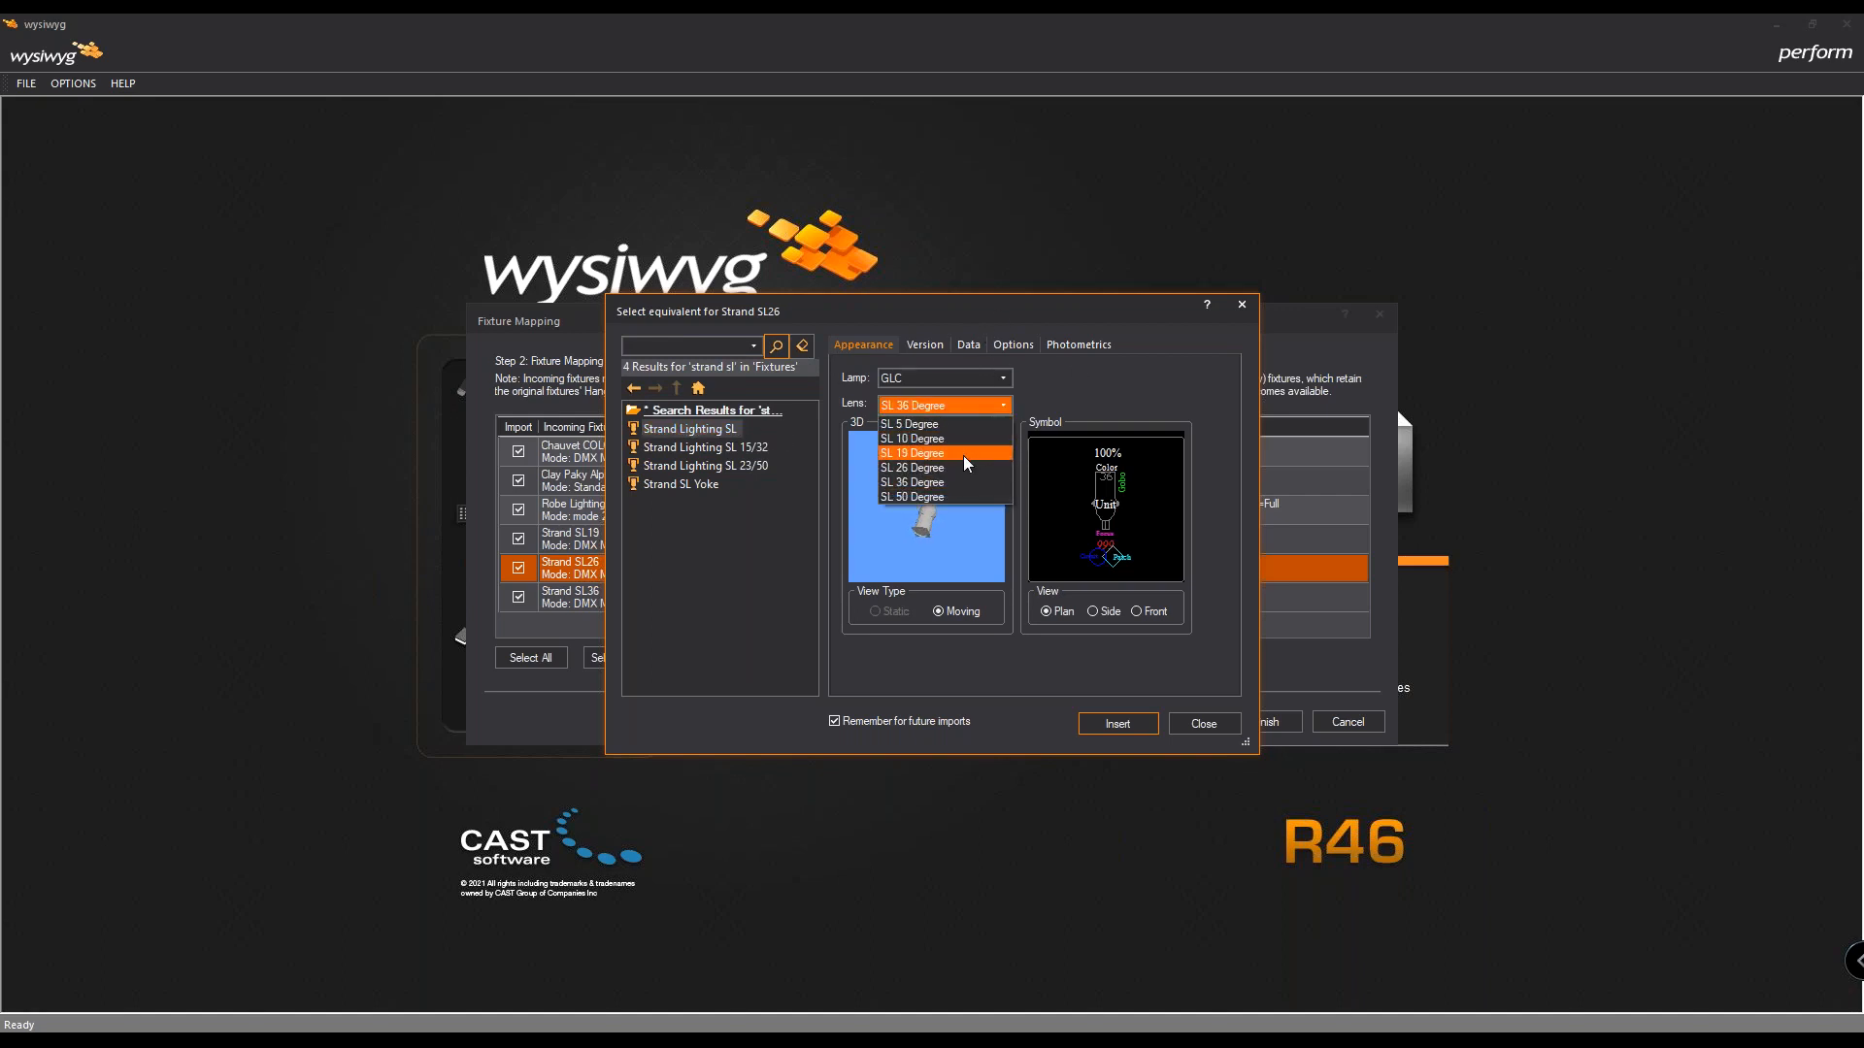
left_click(957, 466)
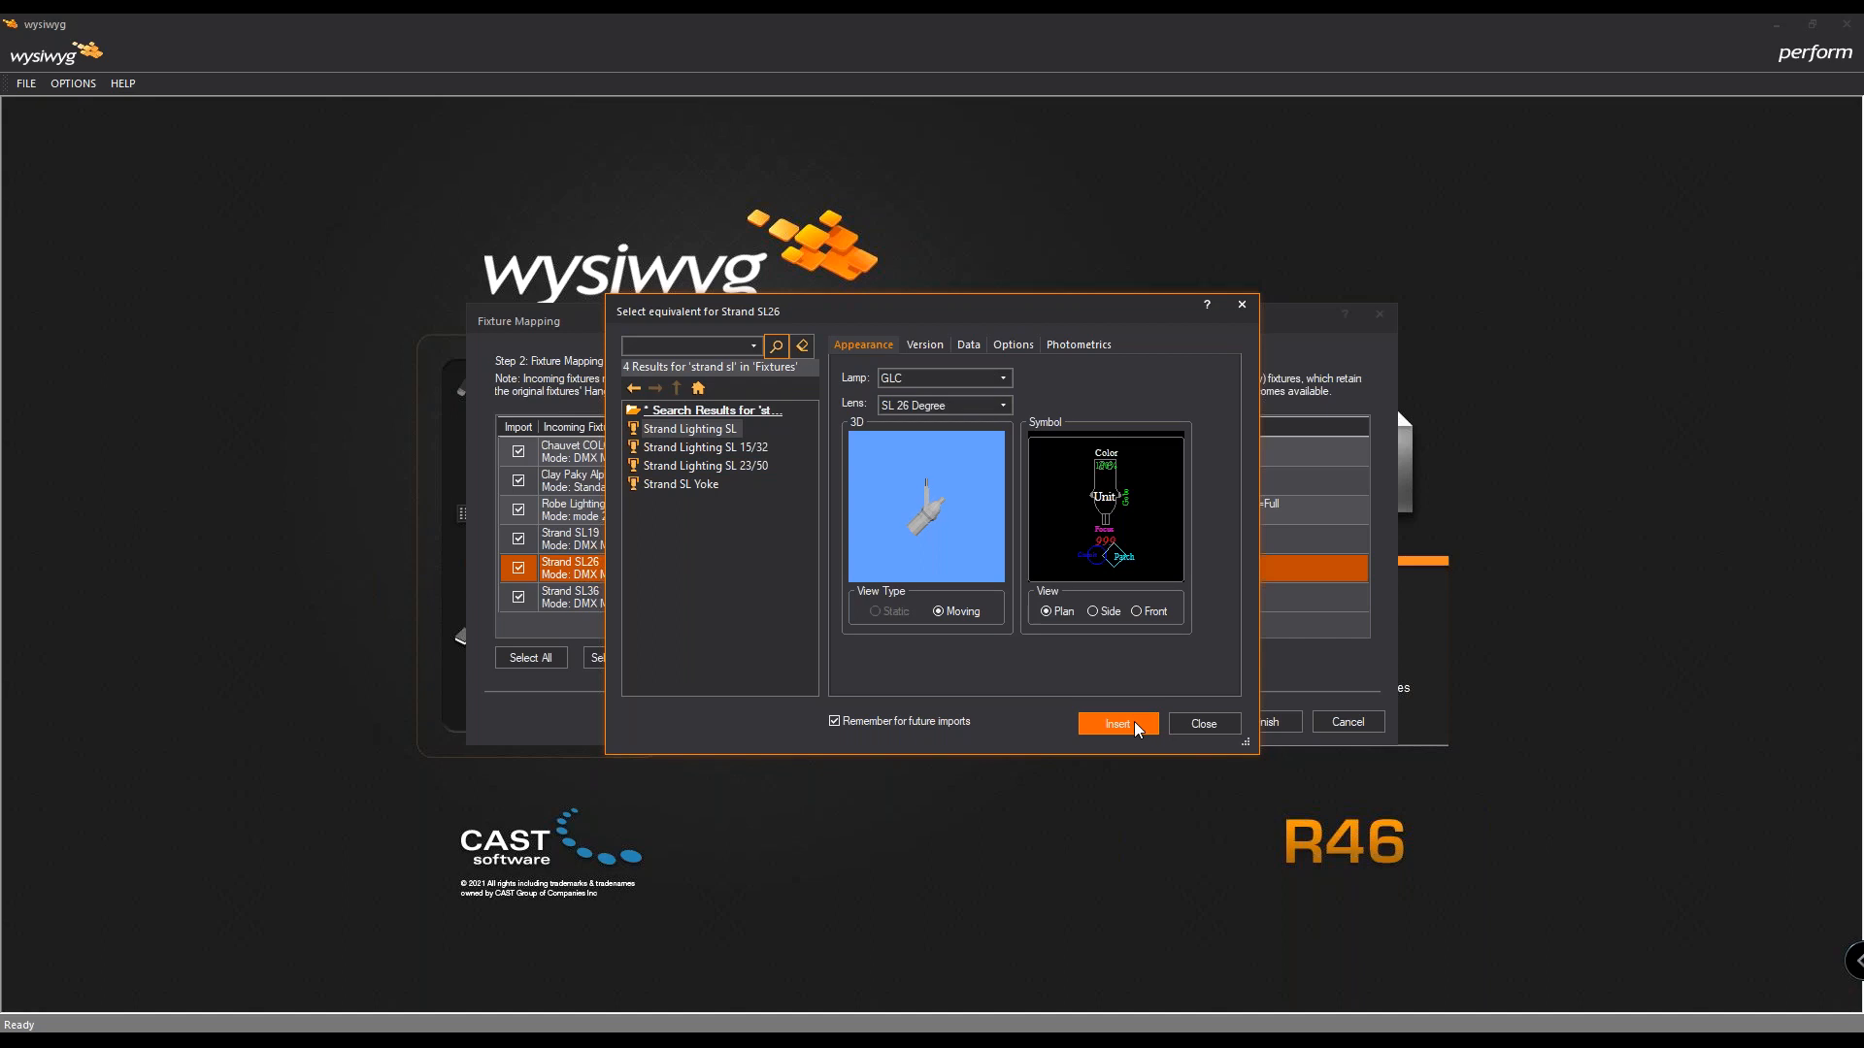
left_click(1134, 723)
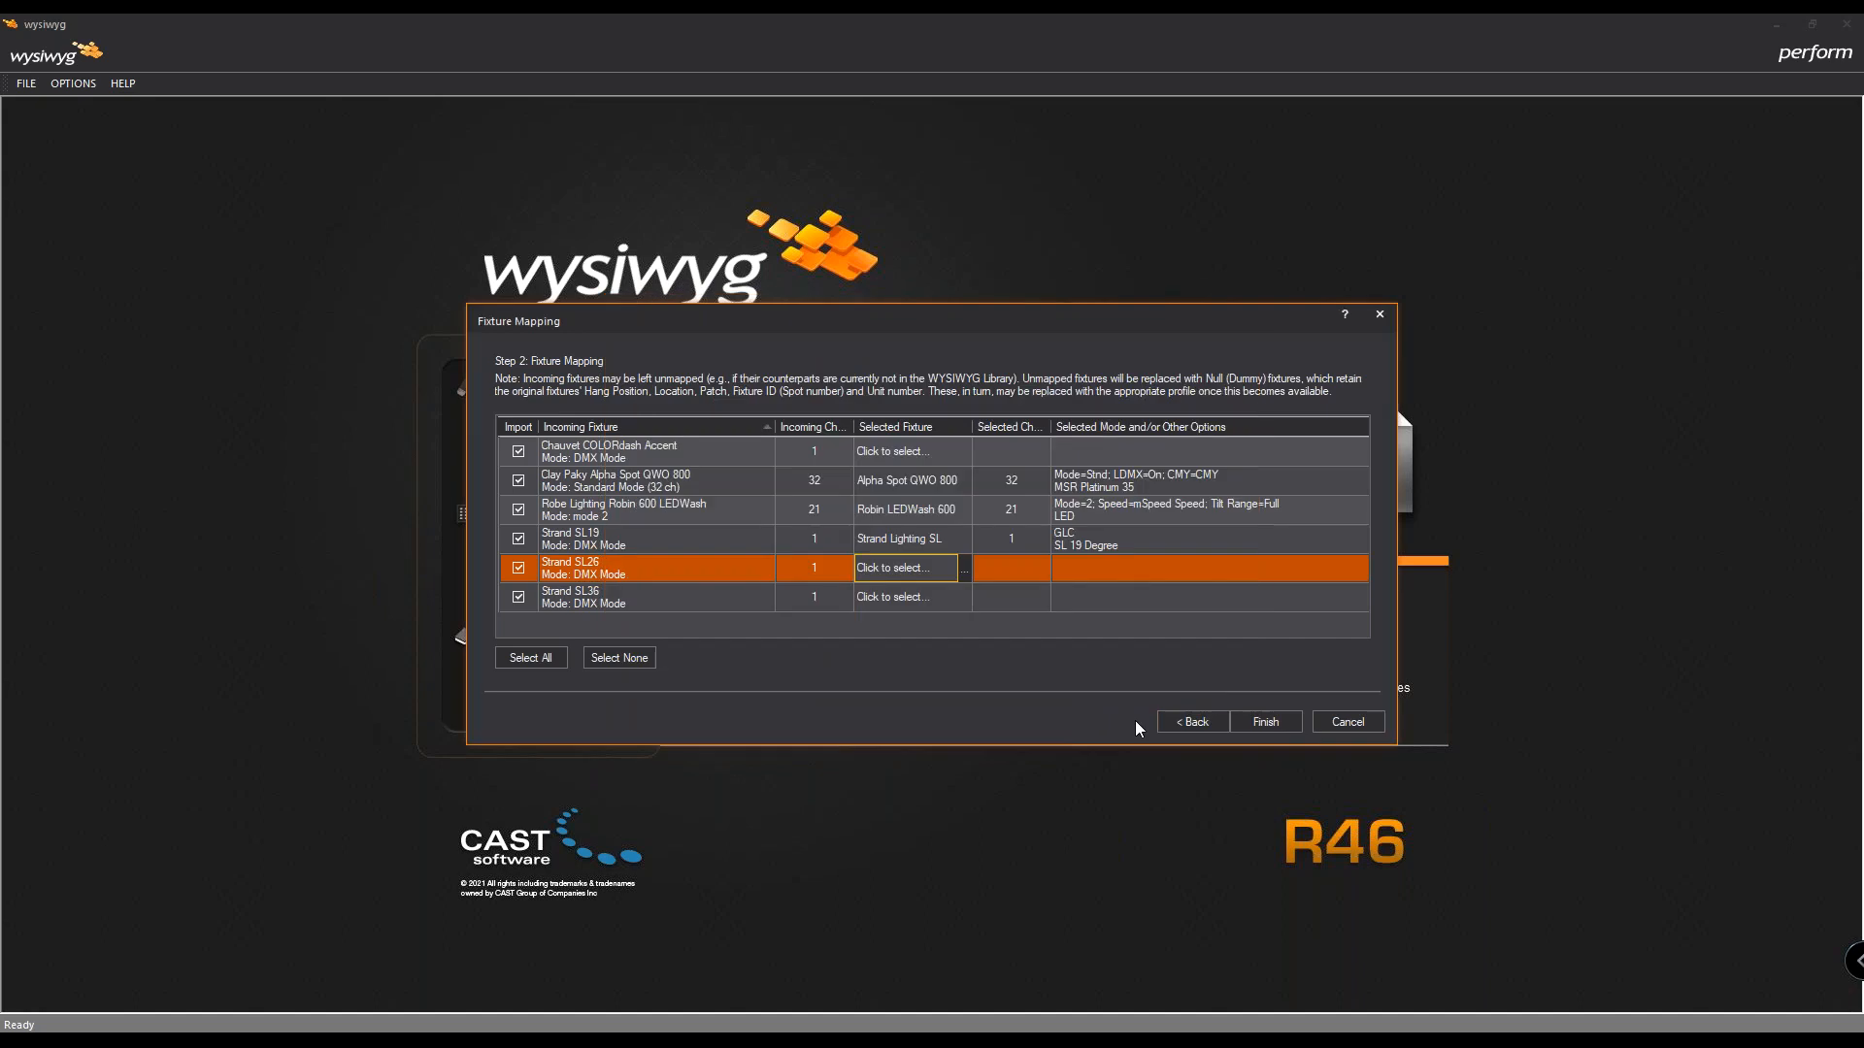
Step: Reuse the "strand sl" search and assign Strand Lighting SL with the SL 36 Degree lens to the incoming Strand SL36
left_click(951, 596)
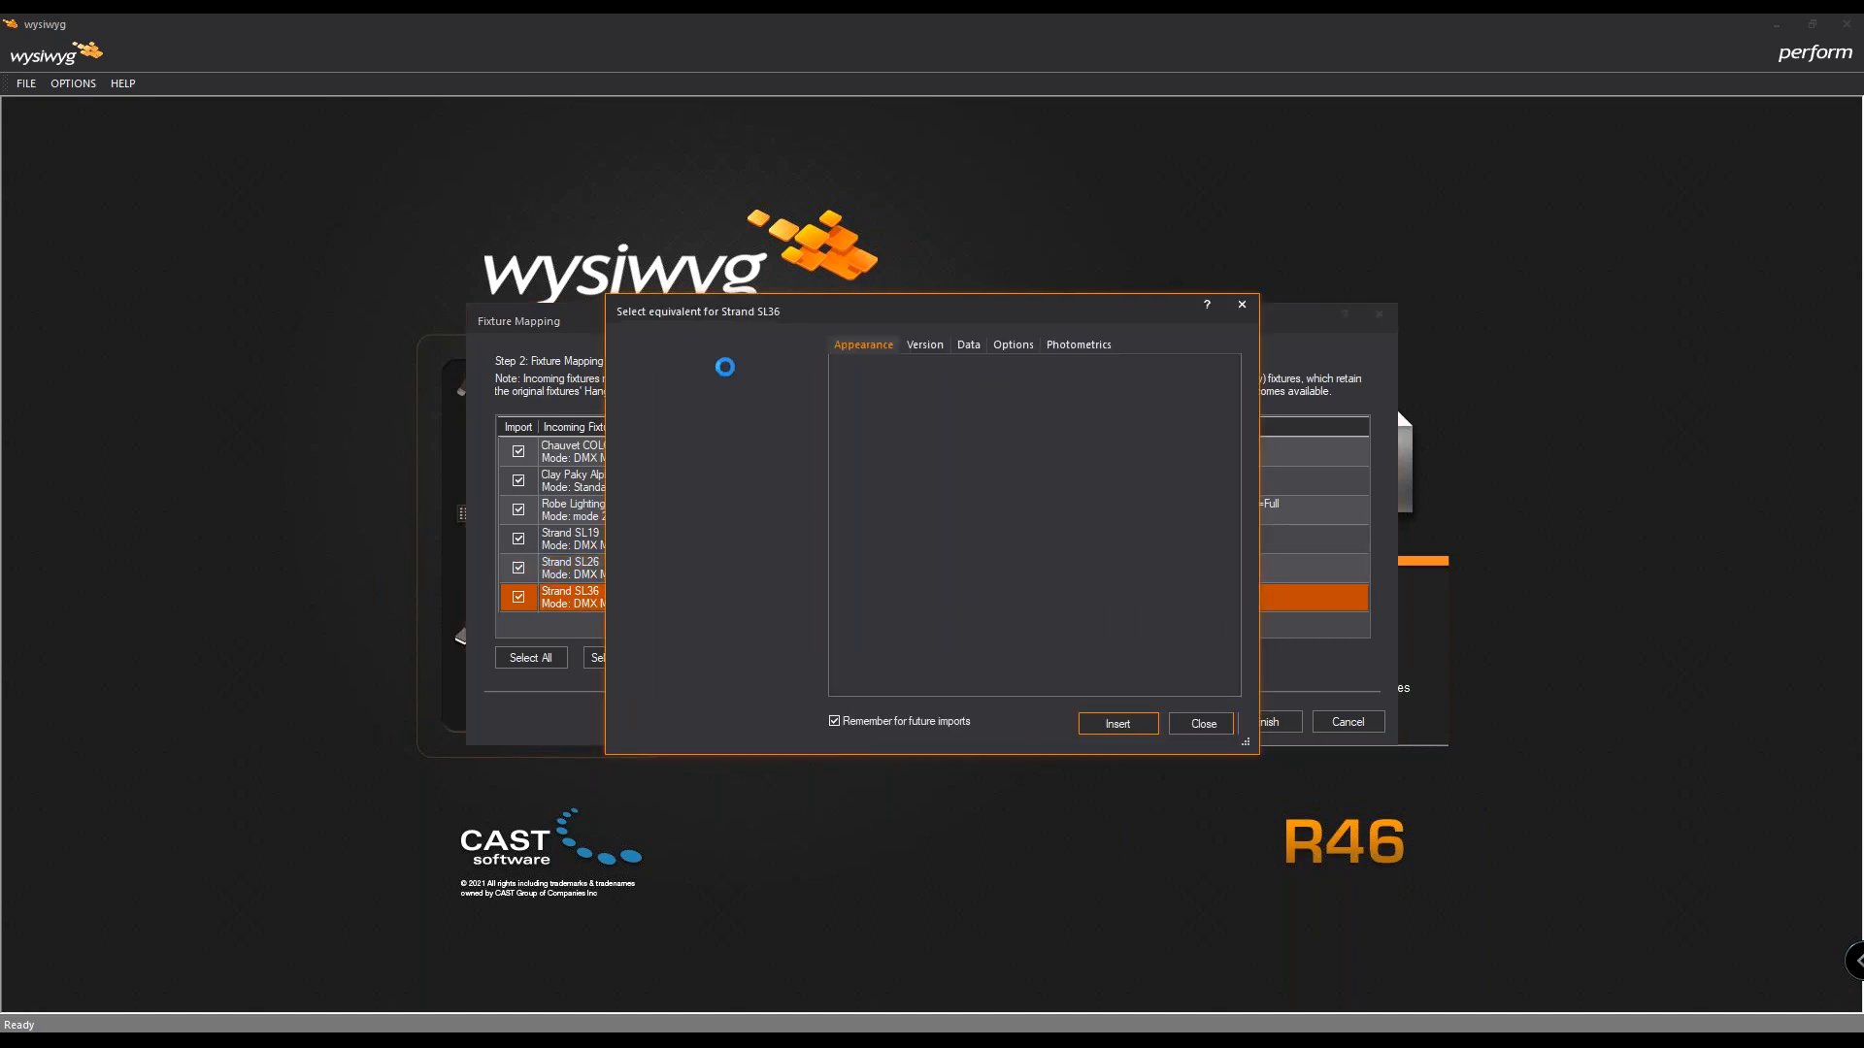
left_click(754, 346)
left_click(738, 365)
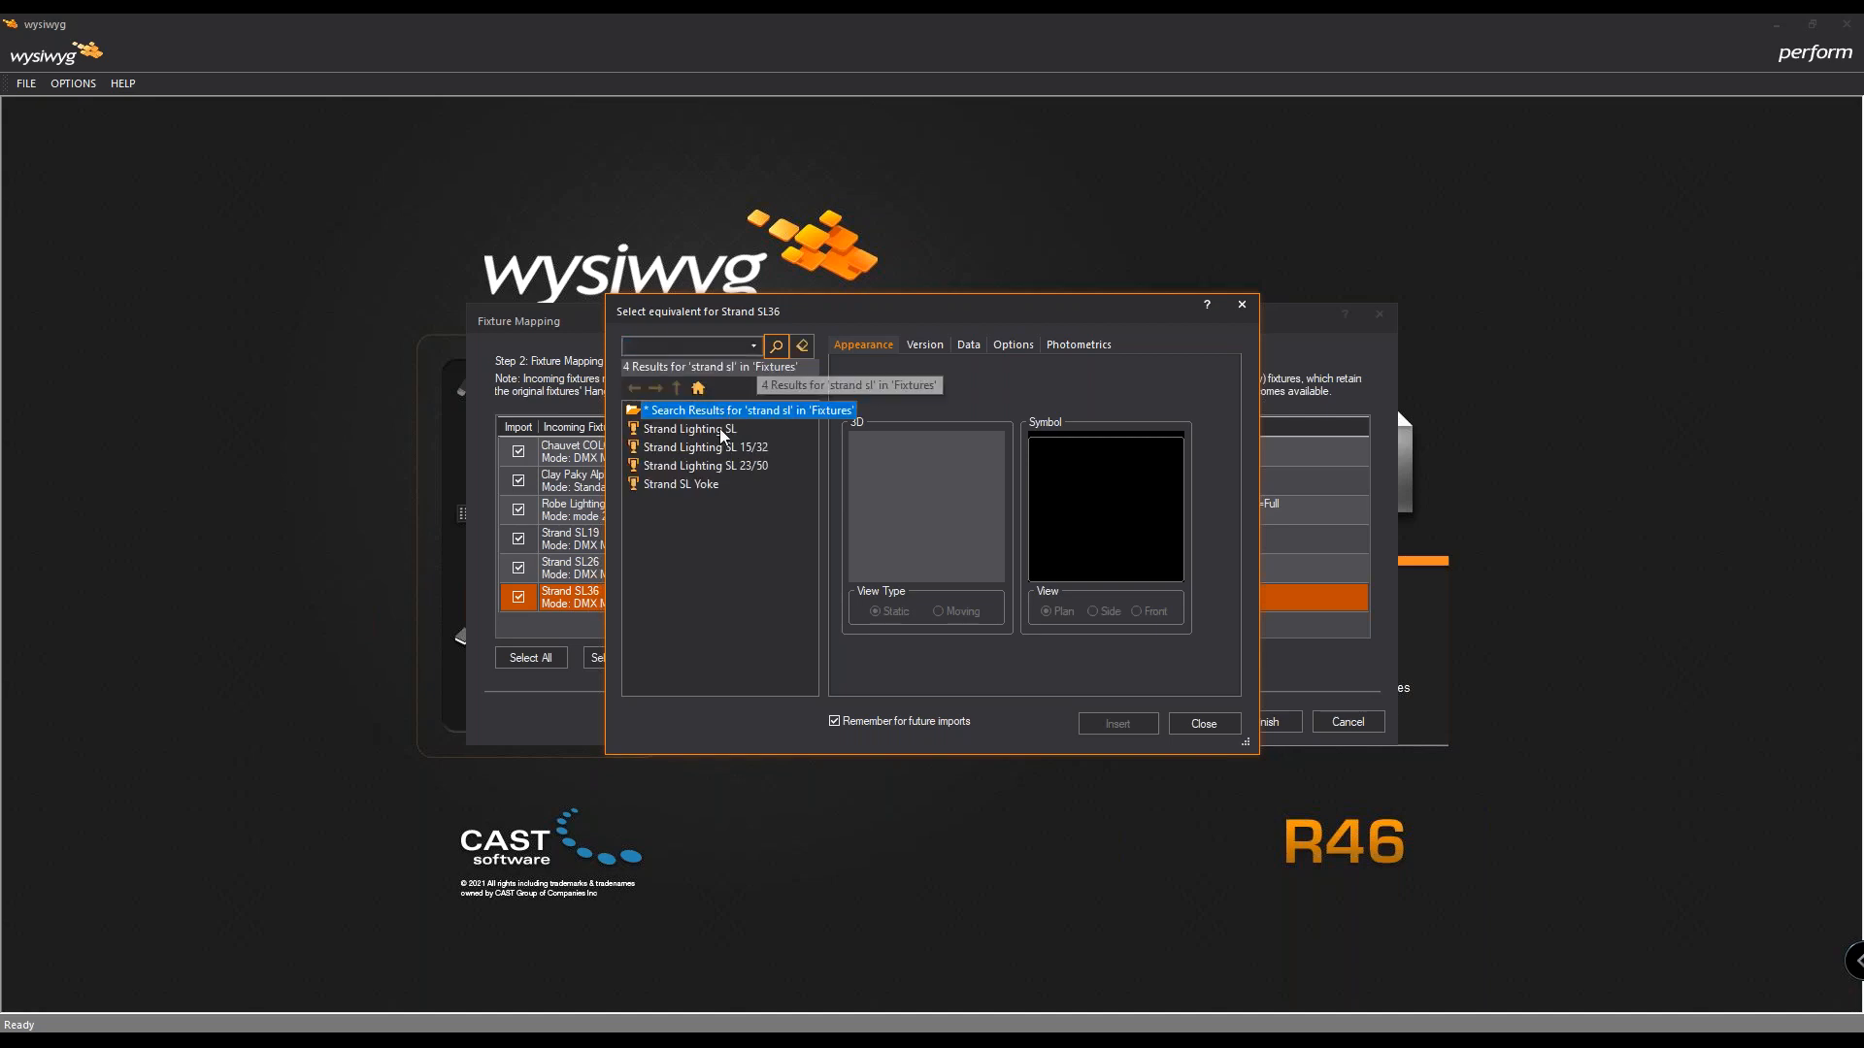
left_click(719, 429)
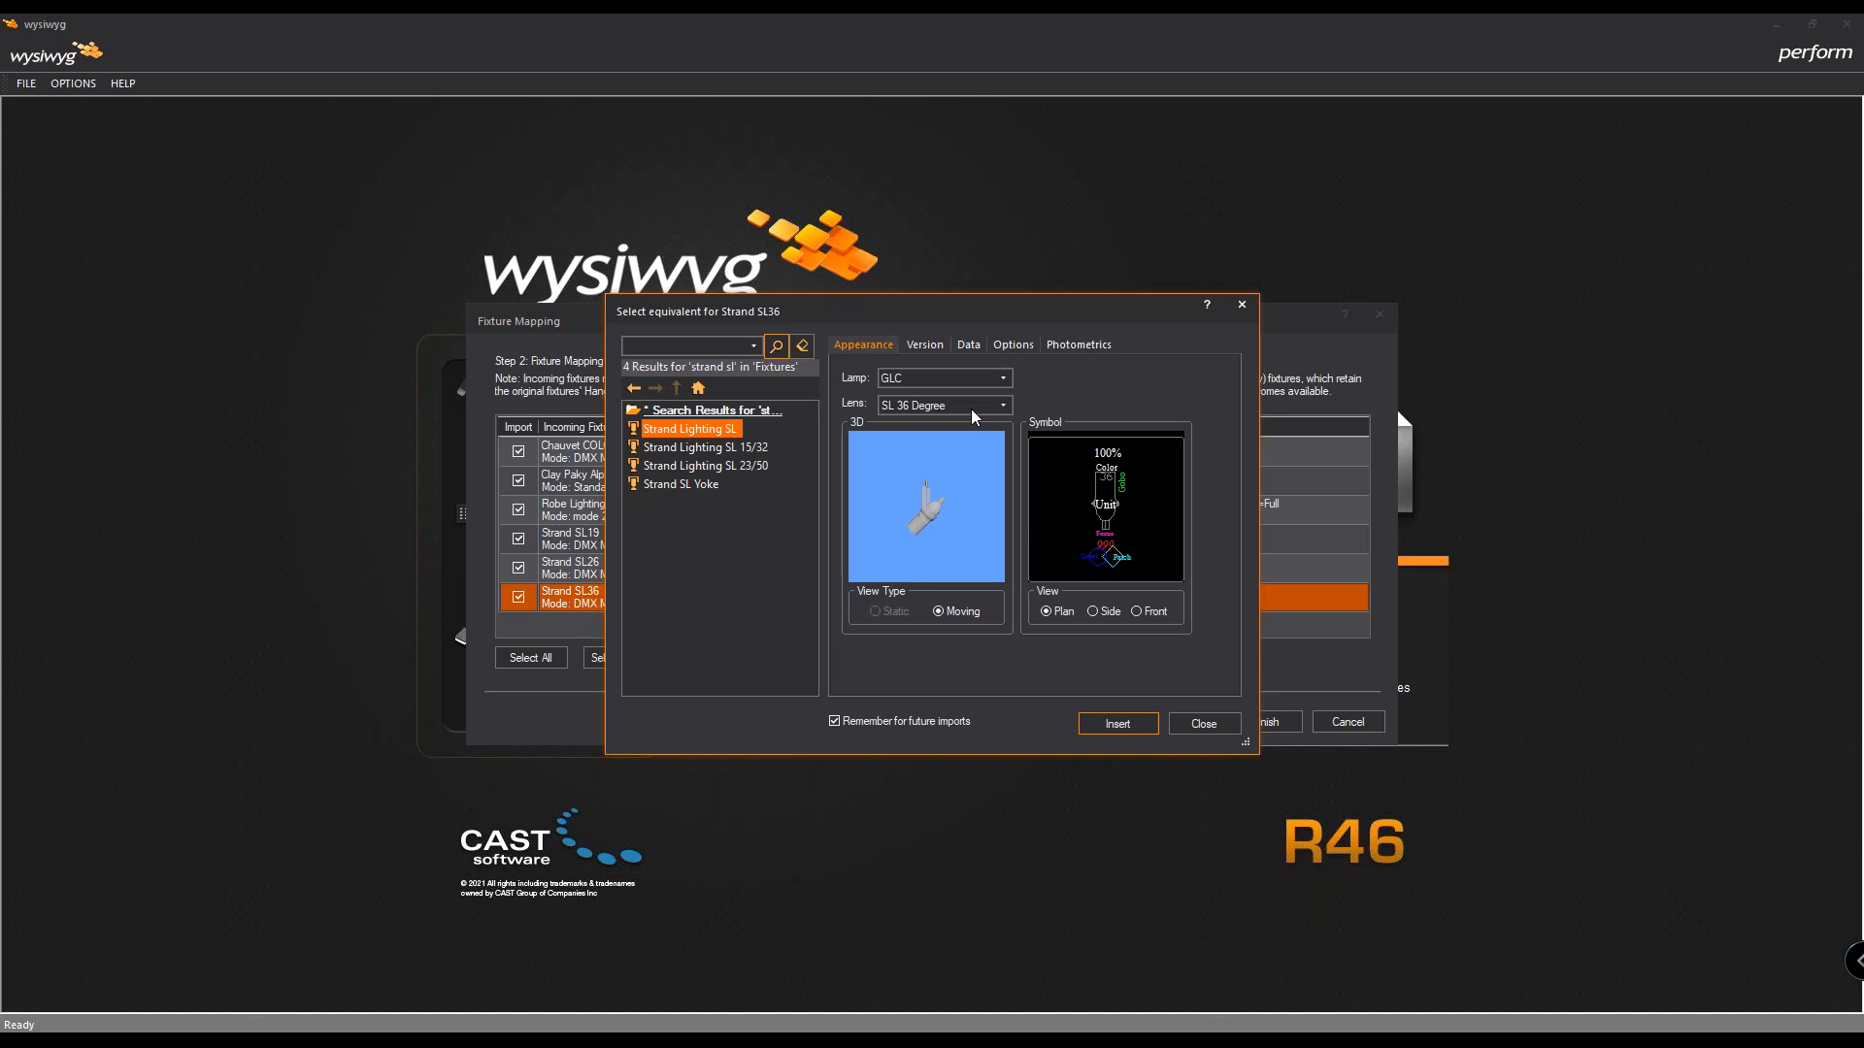
left_click_drag(973, 315, 1012, 335)
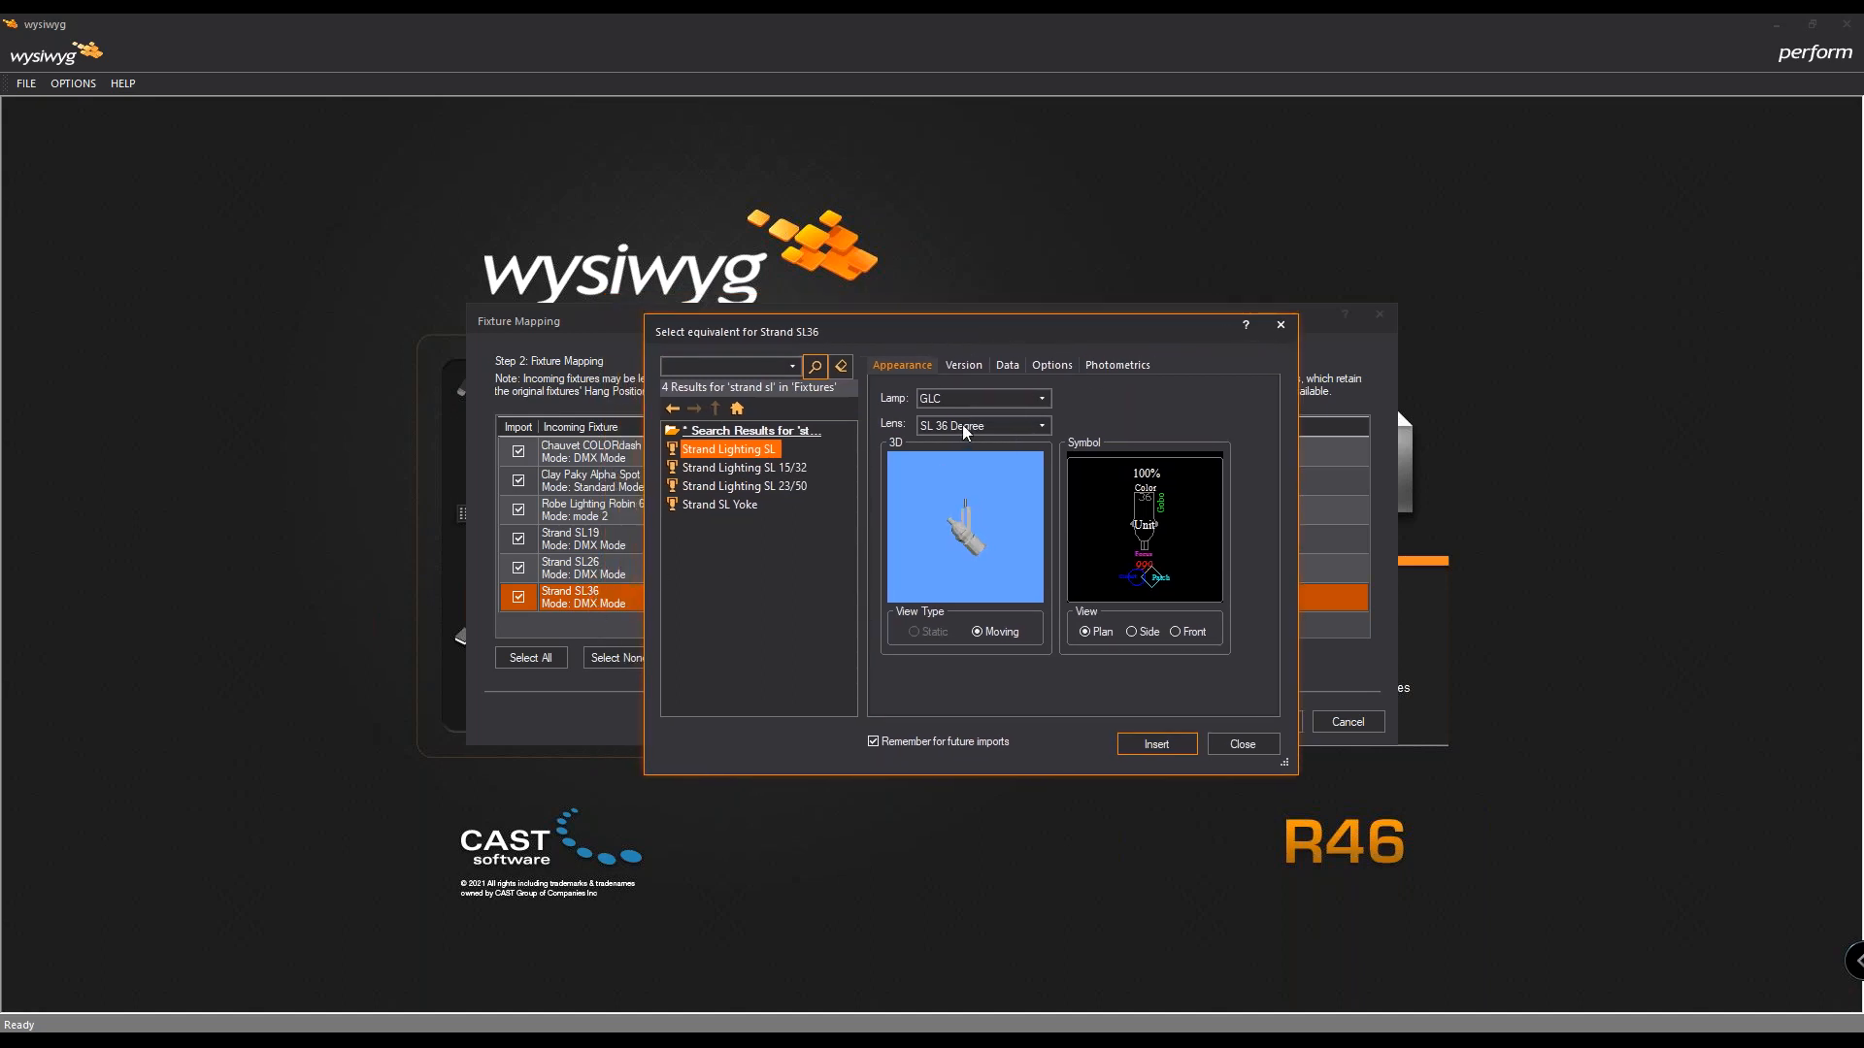
left_click(1167, 744)
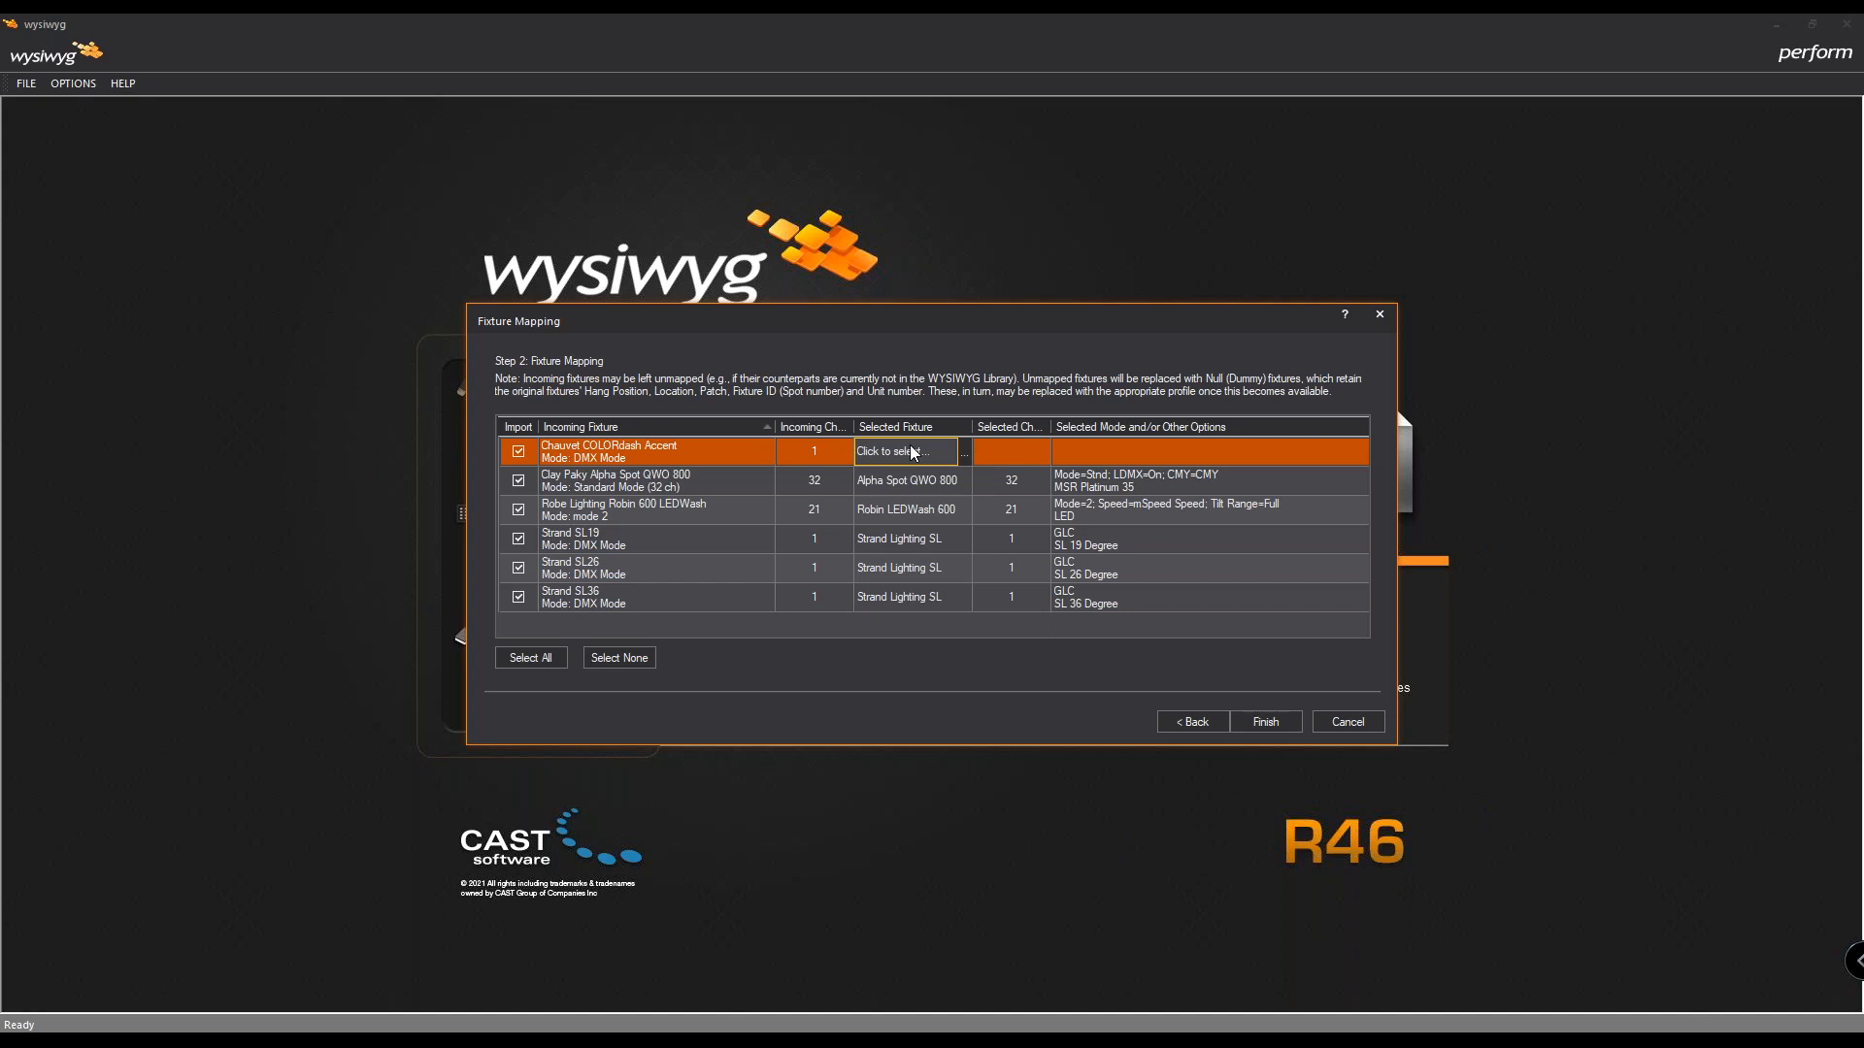
Step: Search the fixture library for "colordash" and preview ColorDash Accent RGBW as a candidate for the incoming Chauvet COLORdash Accent
left_click(964, 452)
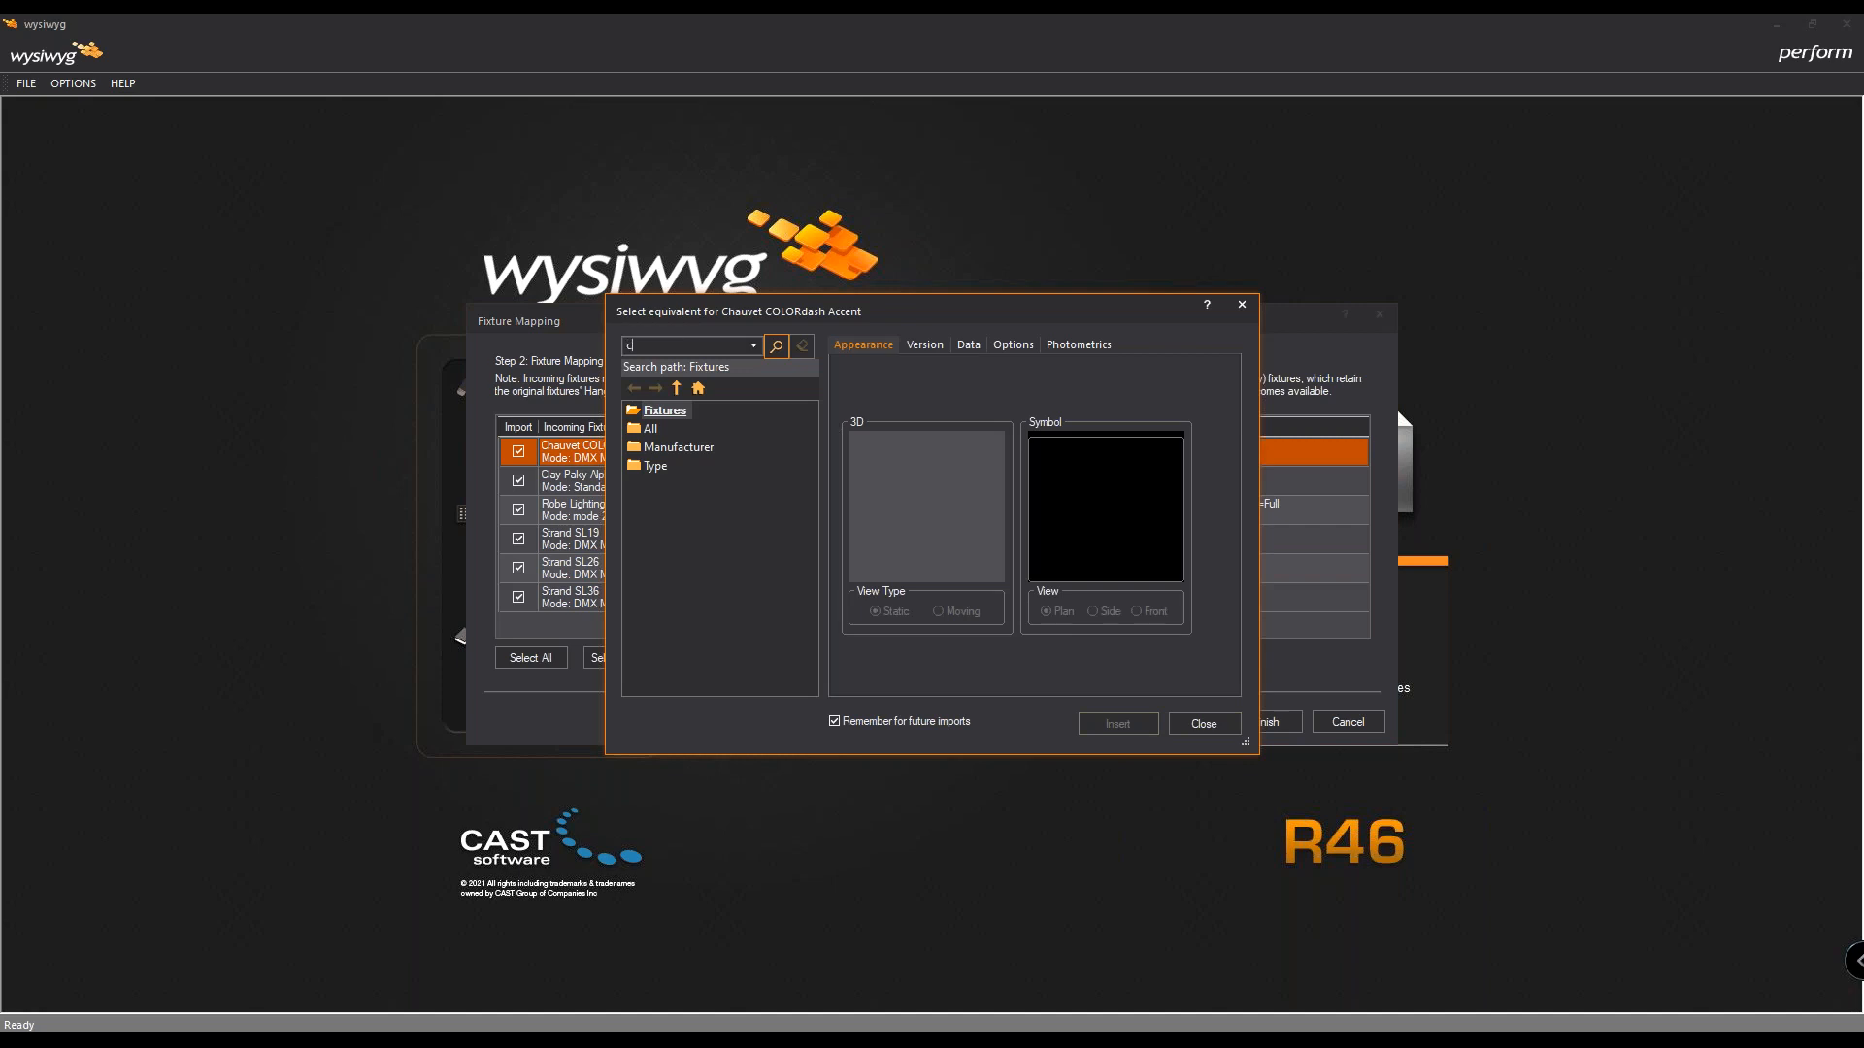
type("colordash")
key("Return")
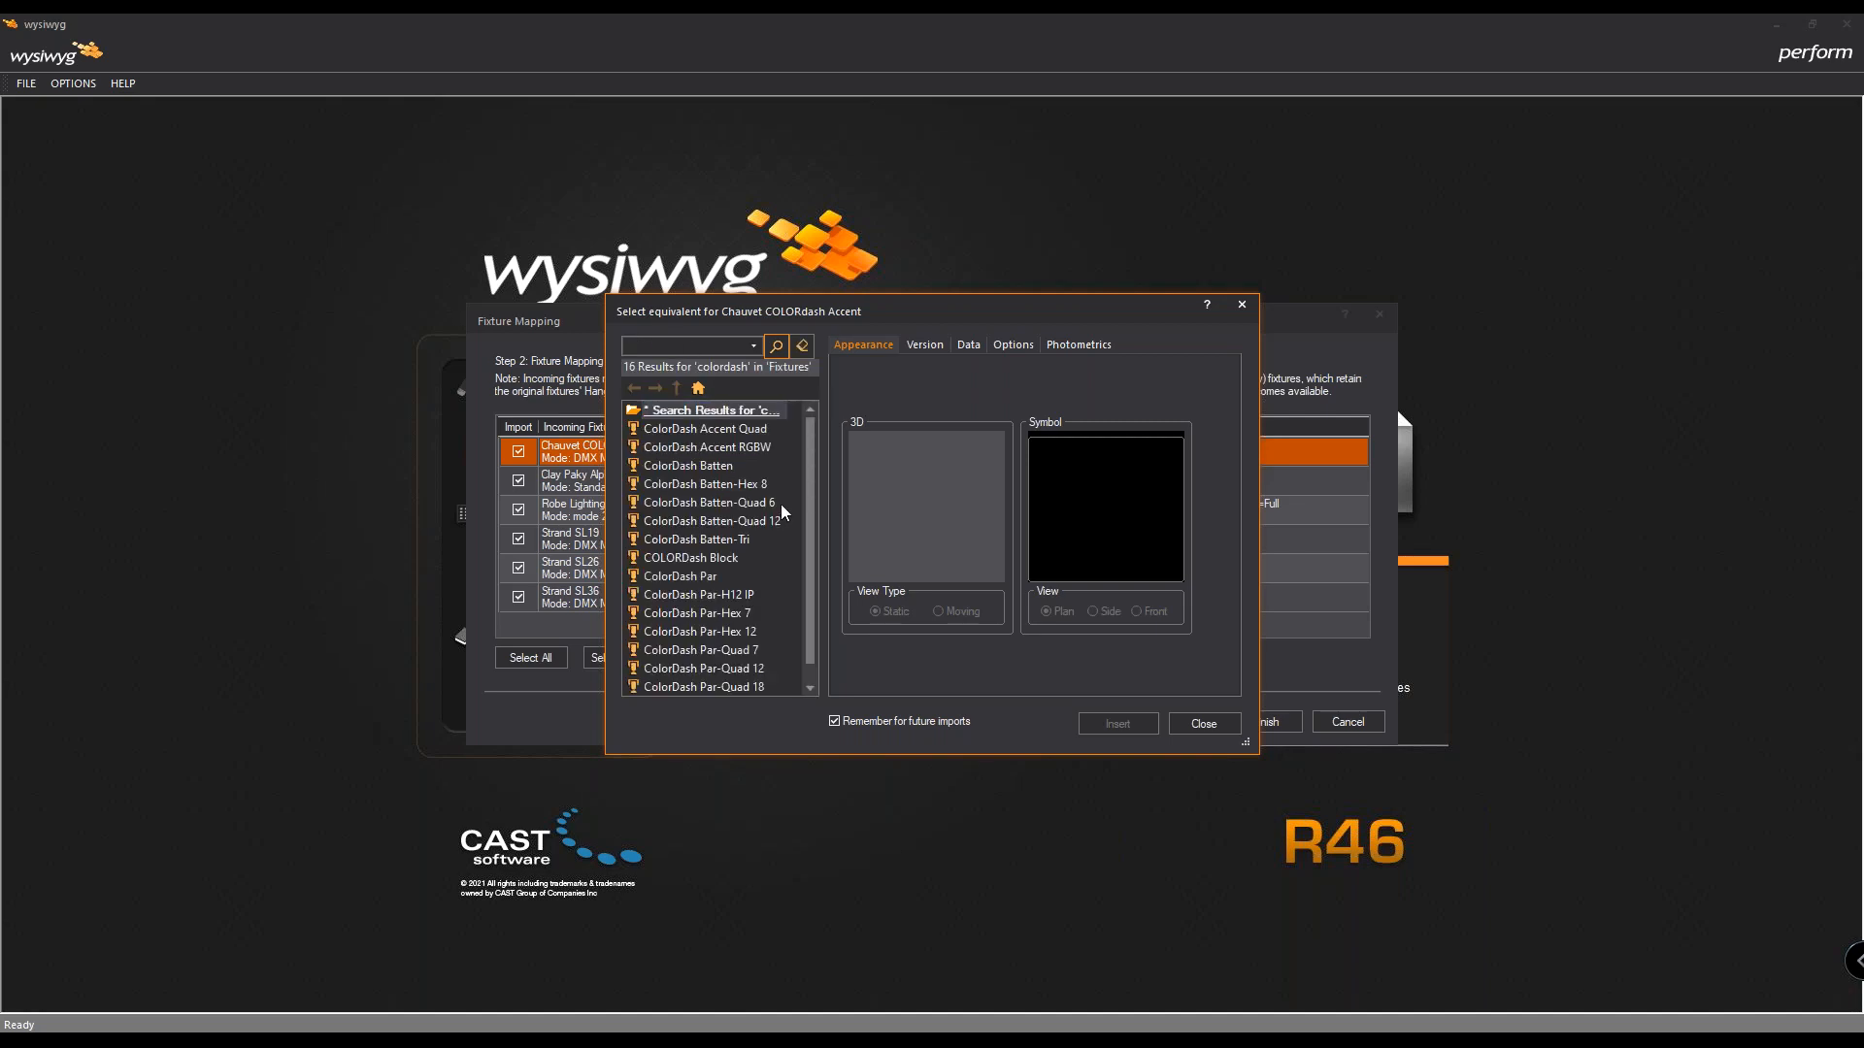
left_click(761, 435)
left_click(762, 448)
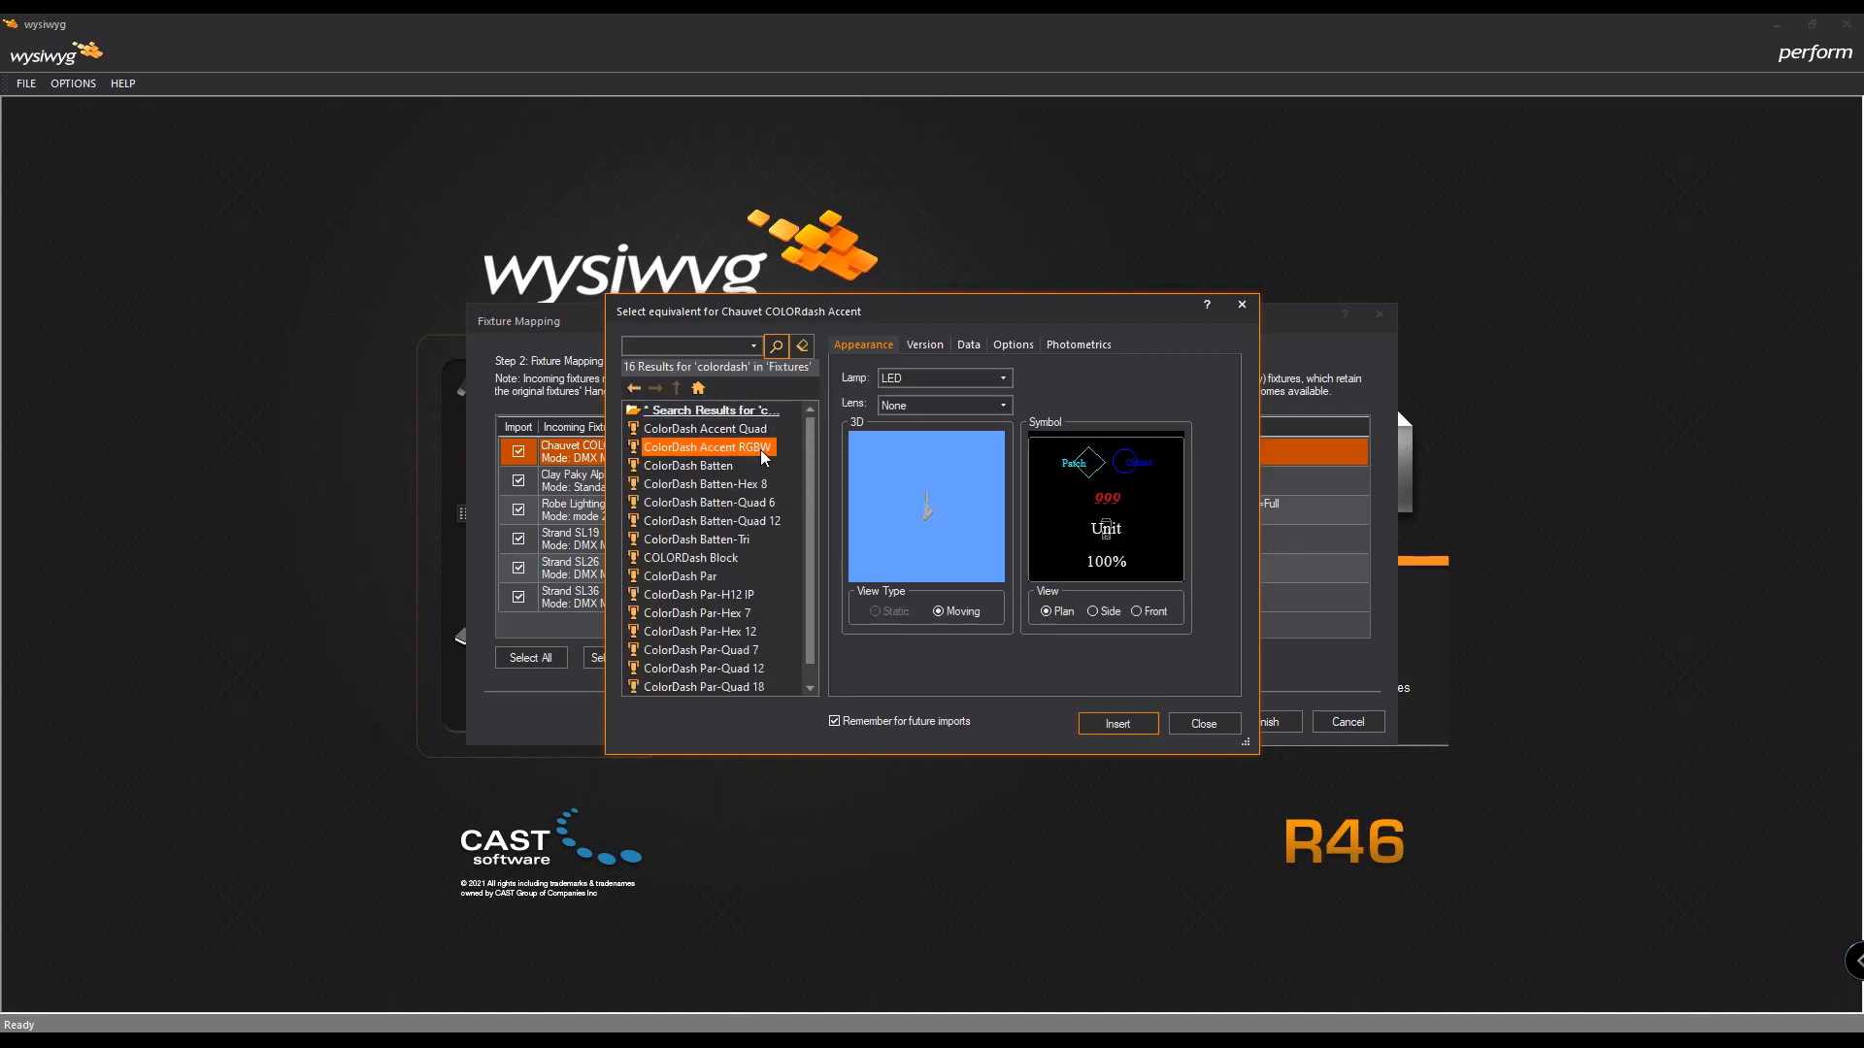
Step: Examine the ColorDash Accent RGBW's mode options and channels, and close the selection without assigning it
left_click_drag(858, 303, 947, 345)
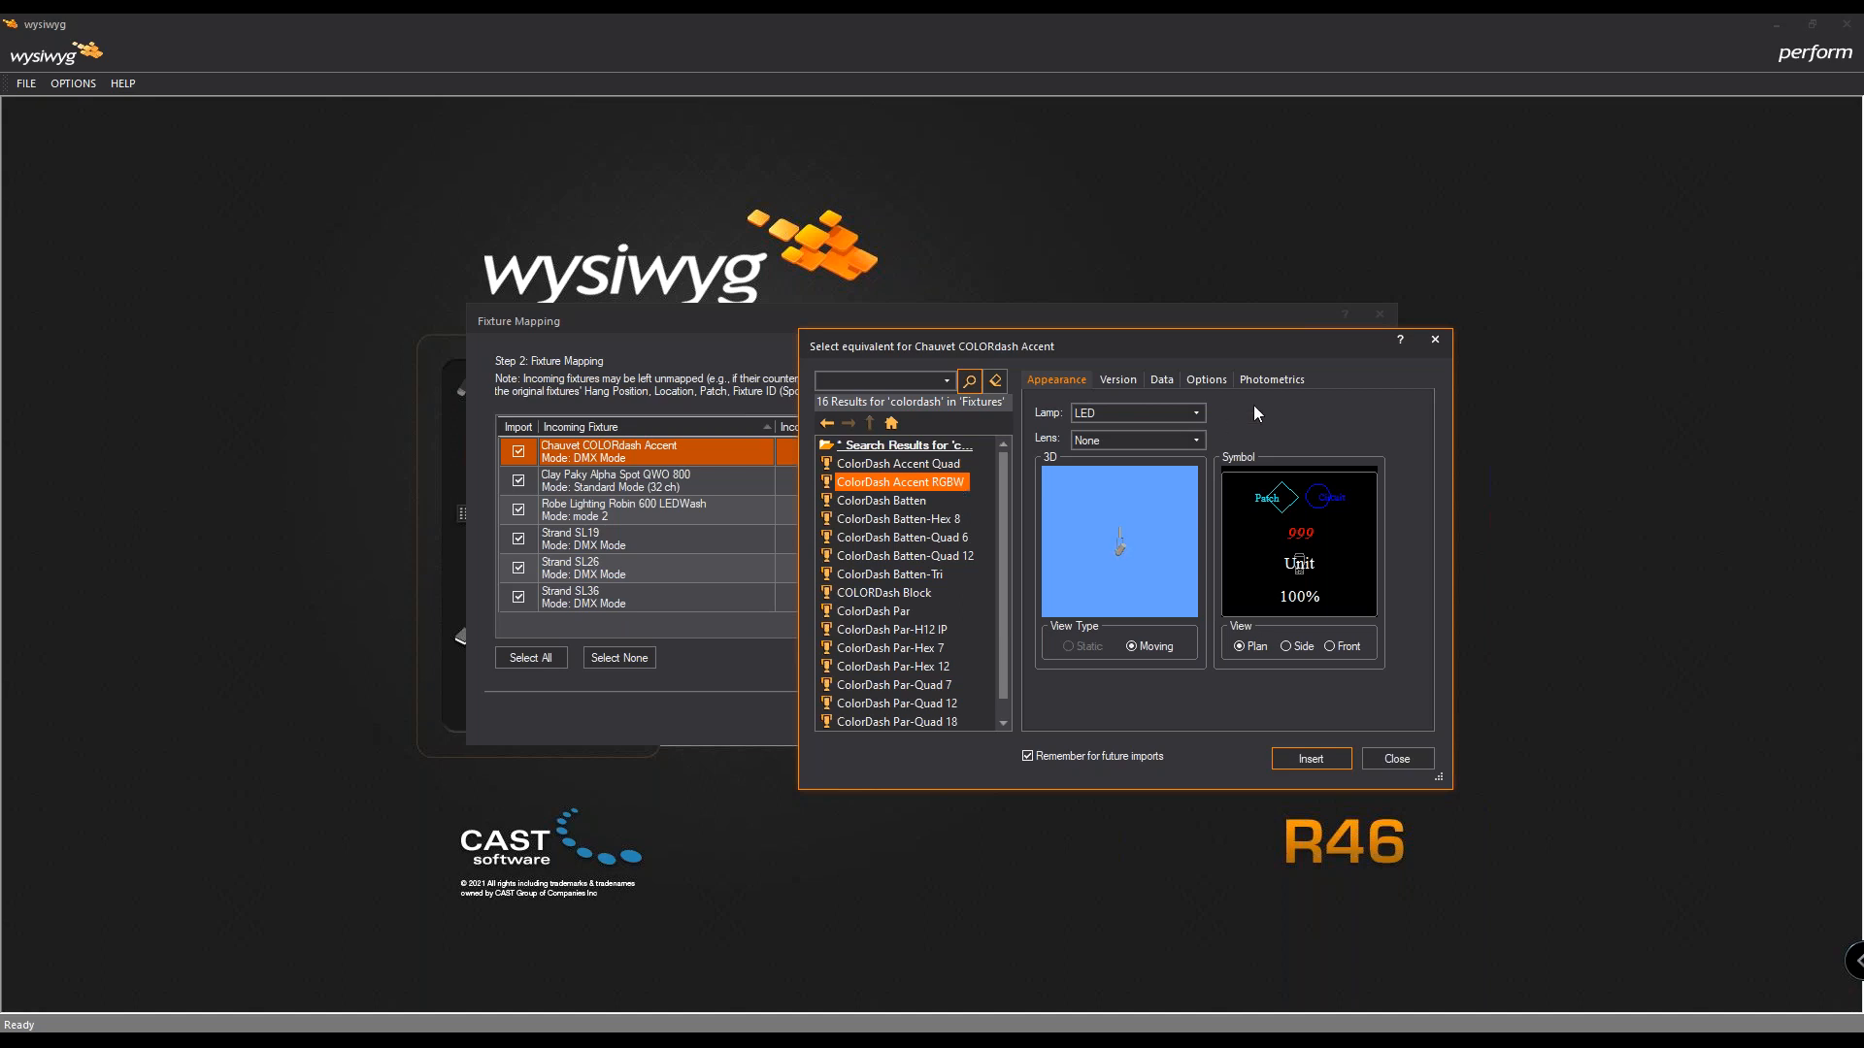
left_click(1199, 380)
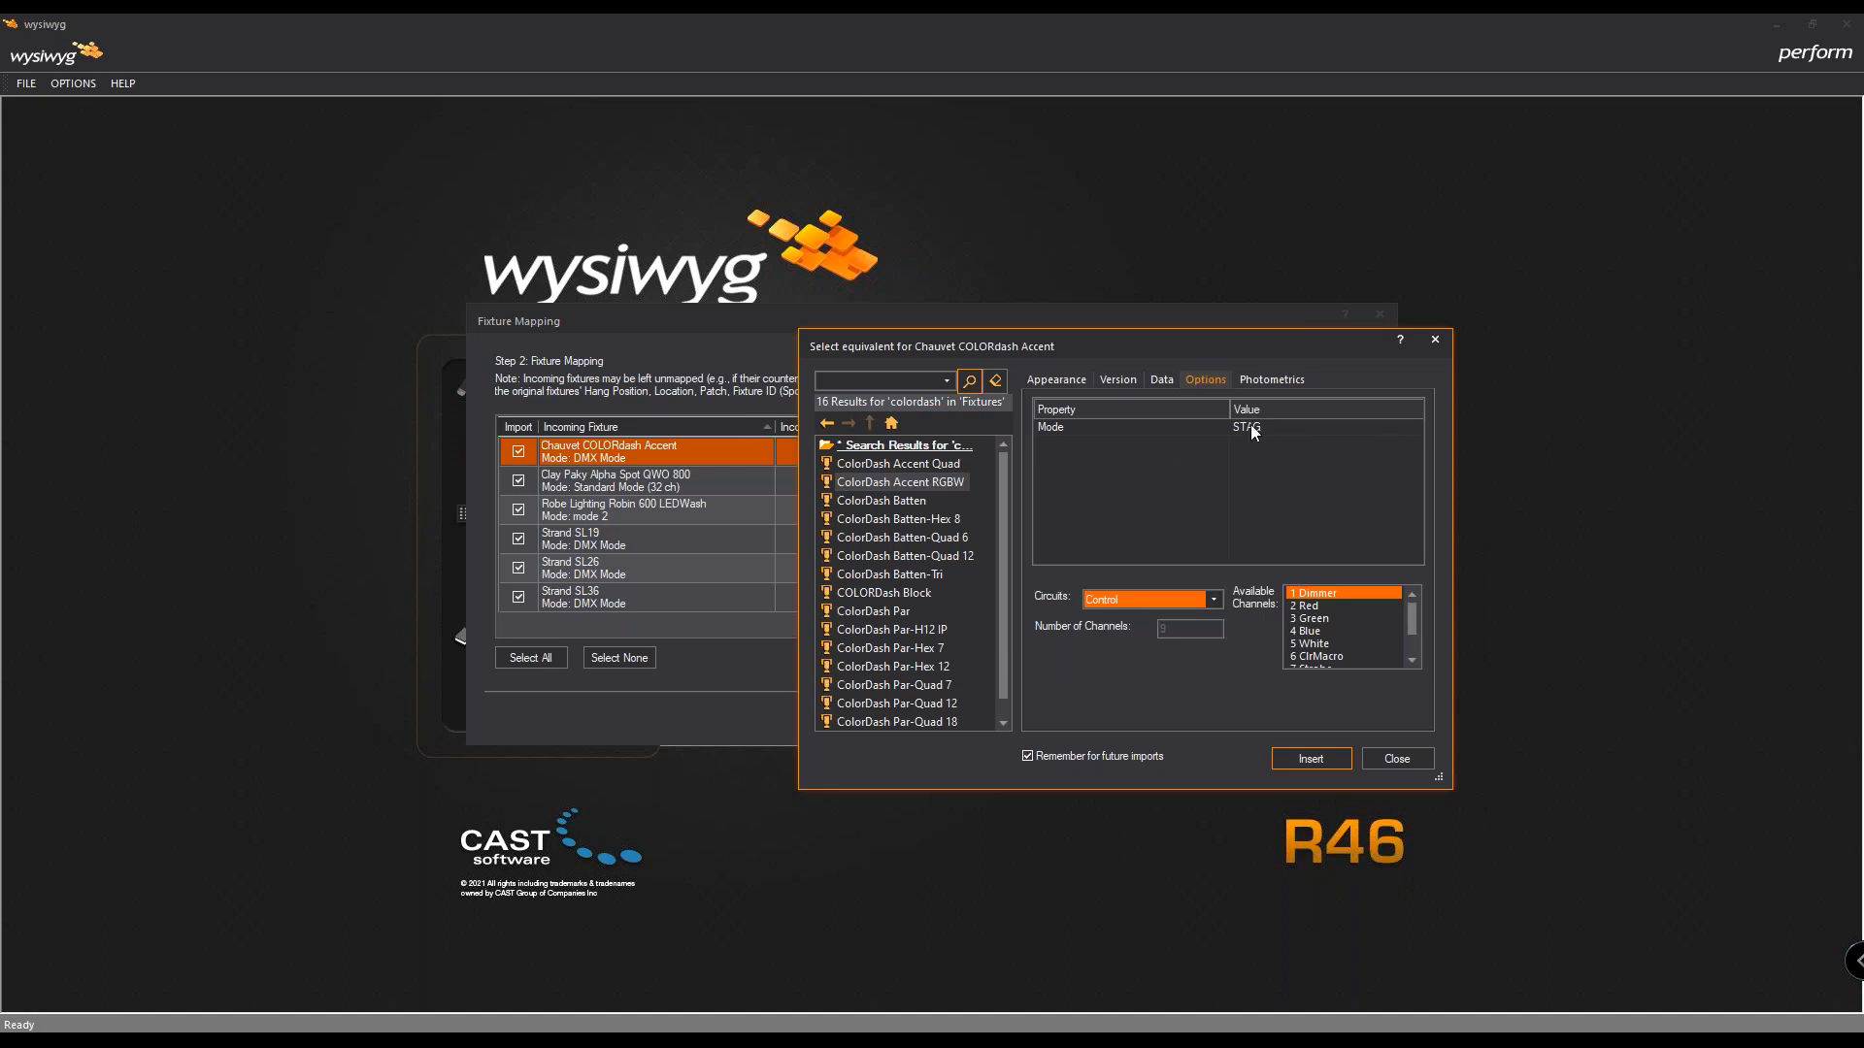
left_click_drag(1172, 349, 1274, 337)
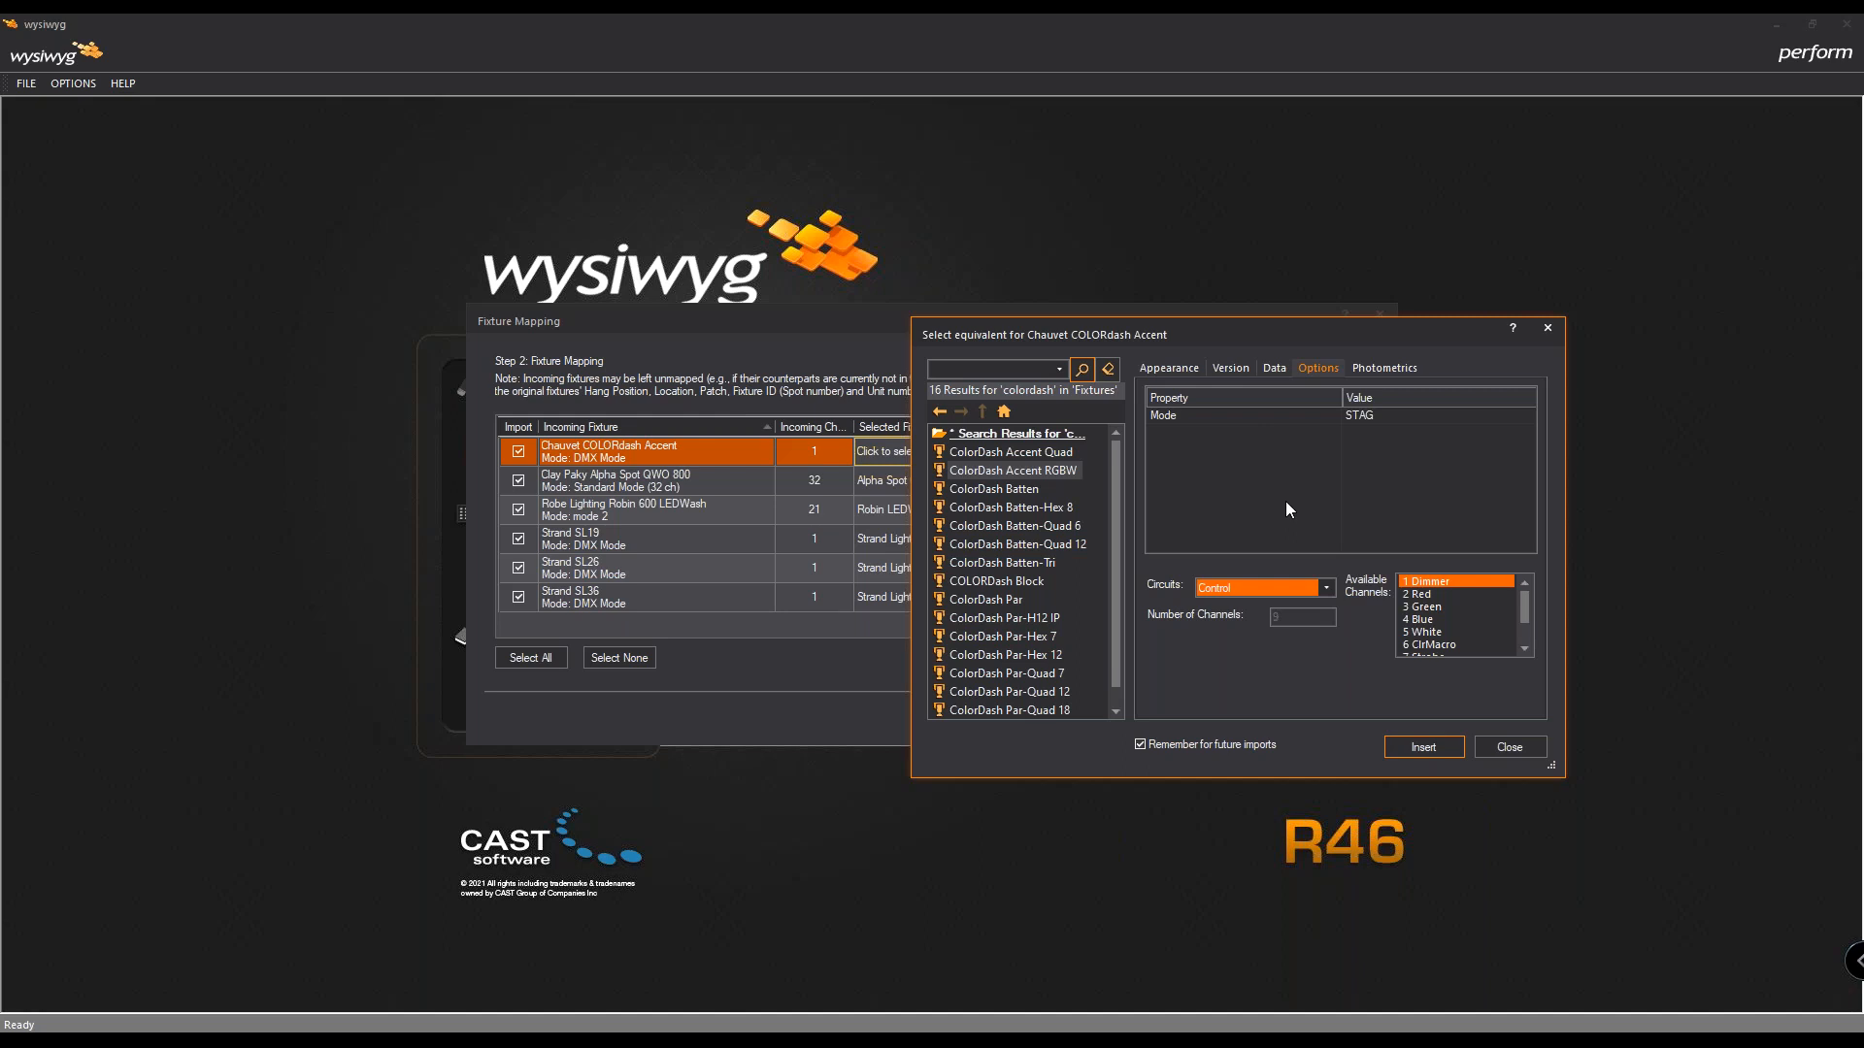
left_click(1529, 748)
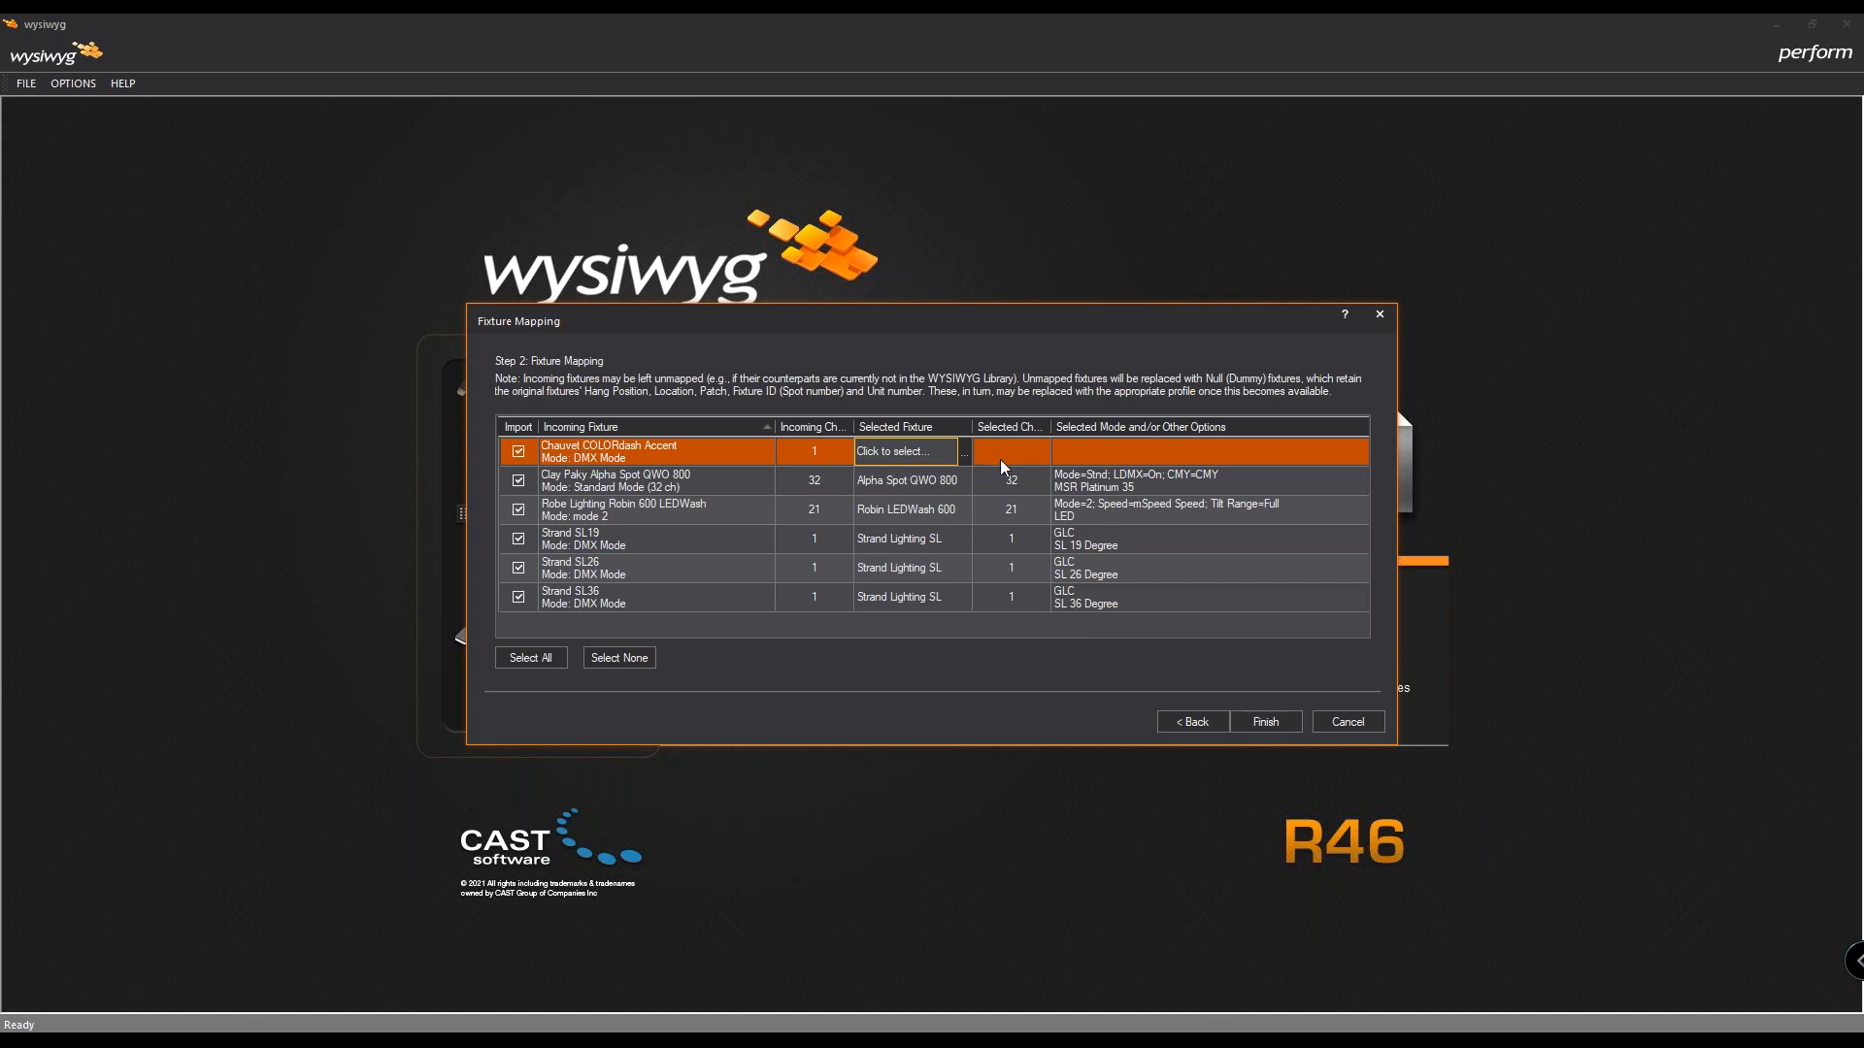
Step: Finish the fixture mapping, accept replacing the unmapped Chauvet COLORdash Accent with Null (Dummy) fixtures, and close the import summary
left_click(1274, 724)
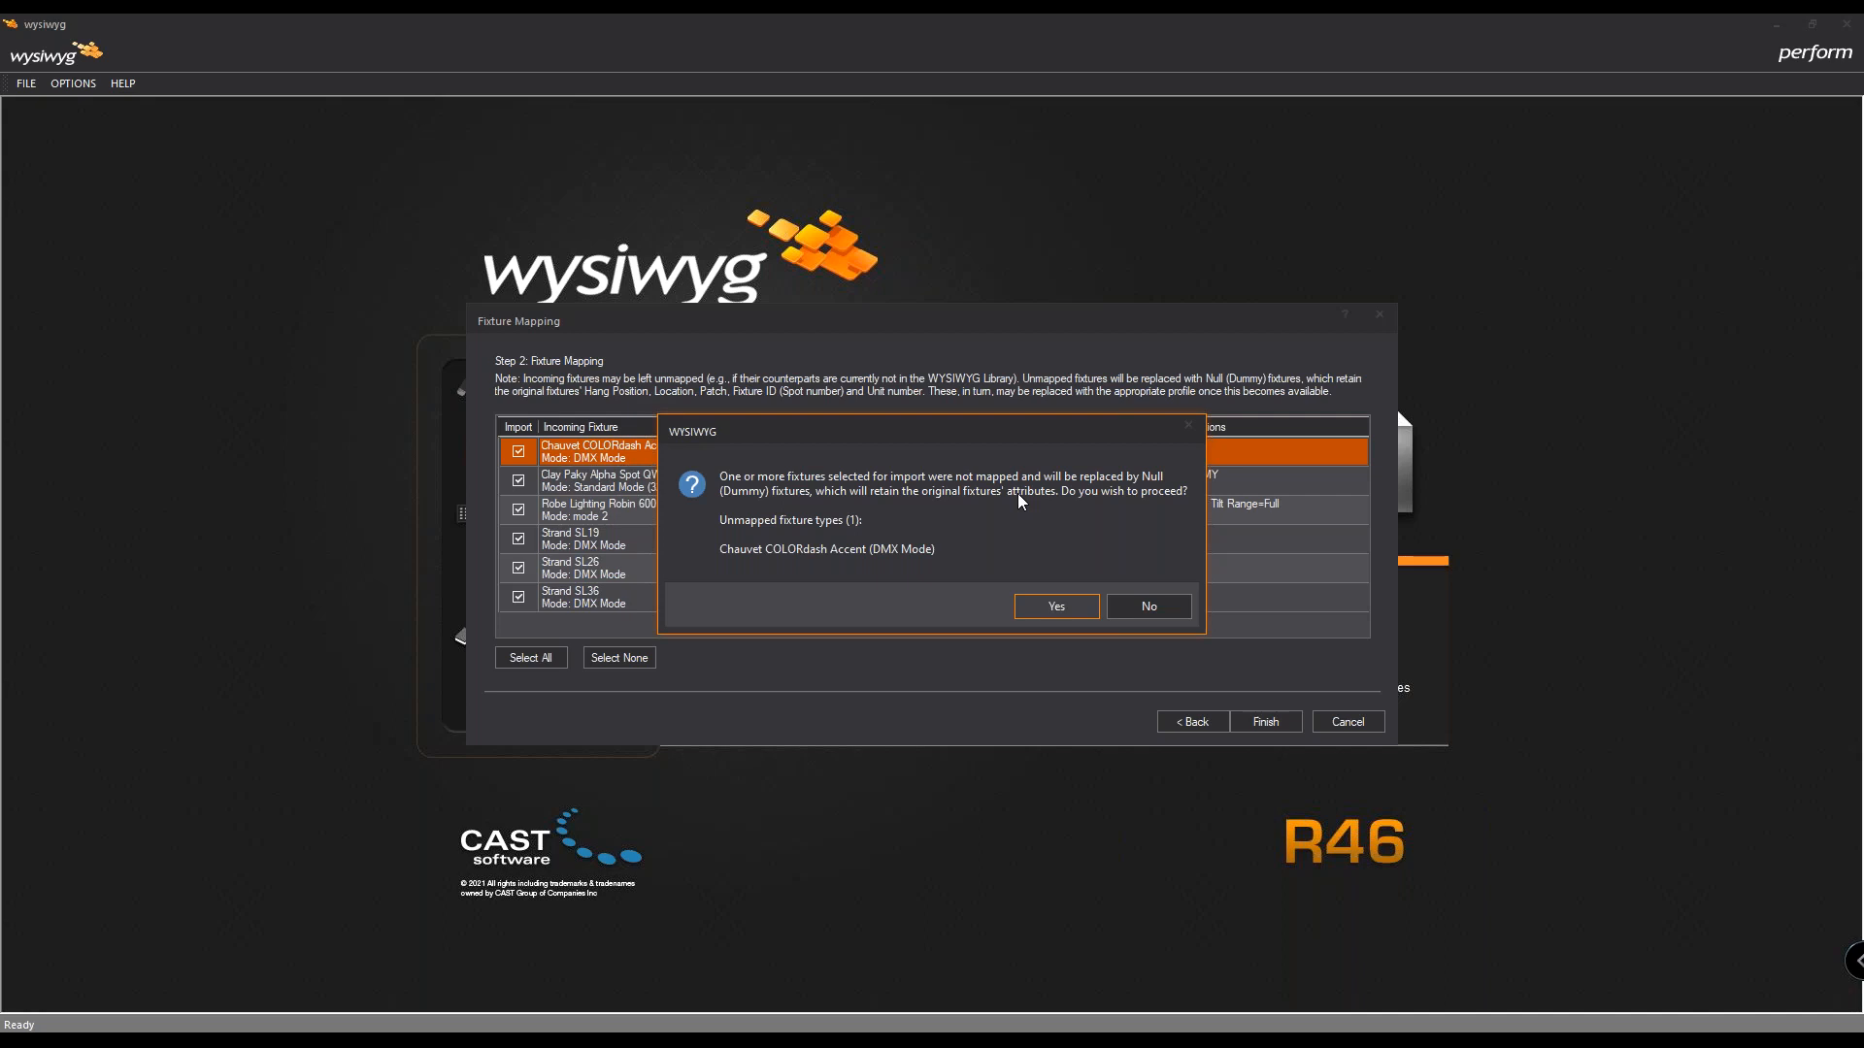
left_click(1052, 604)
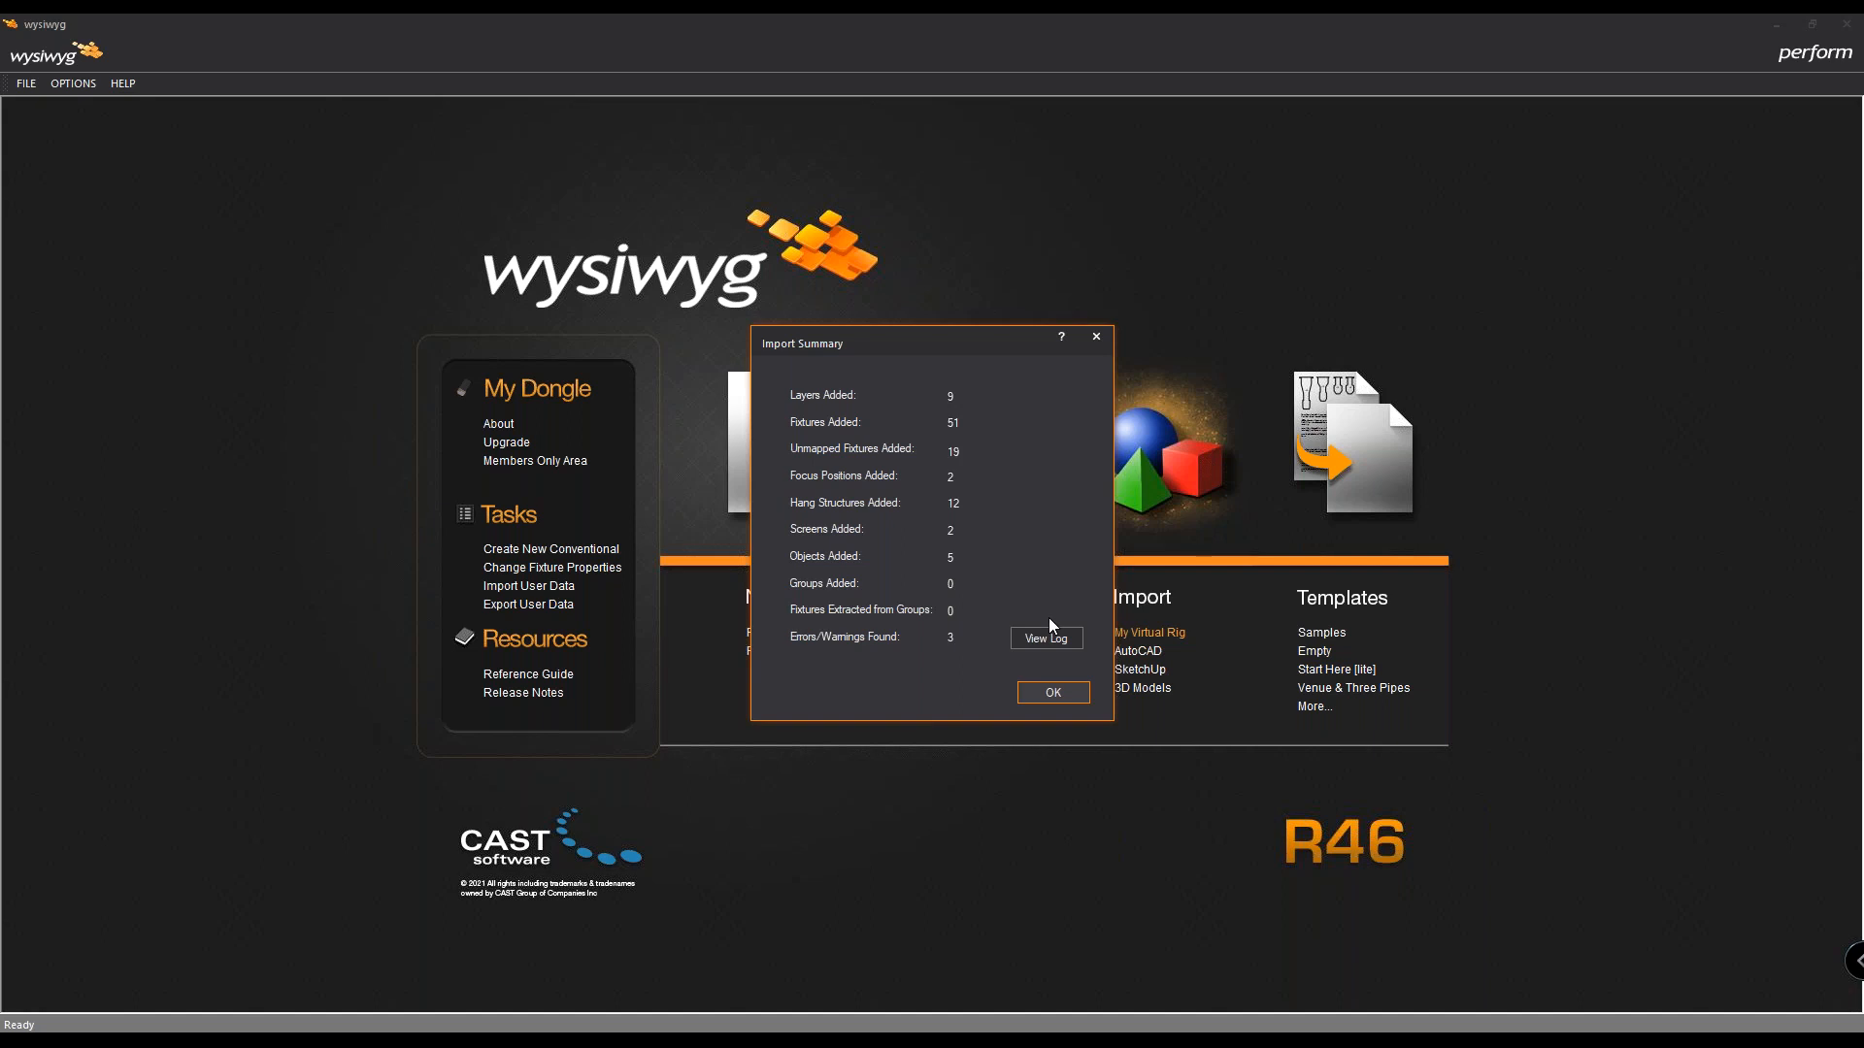
left_click(1054, 693)
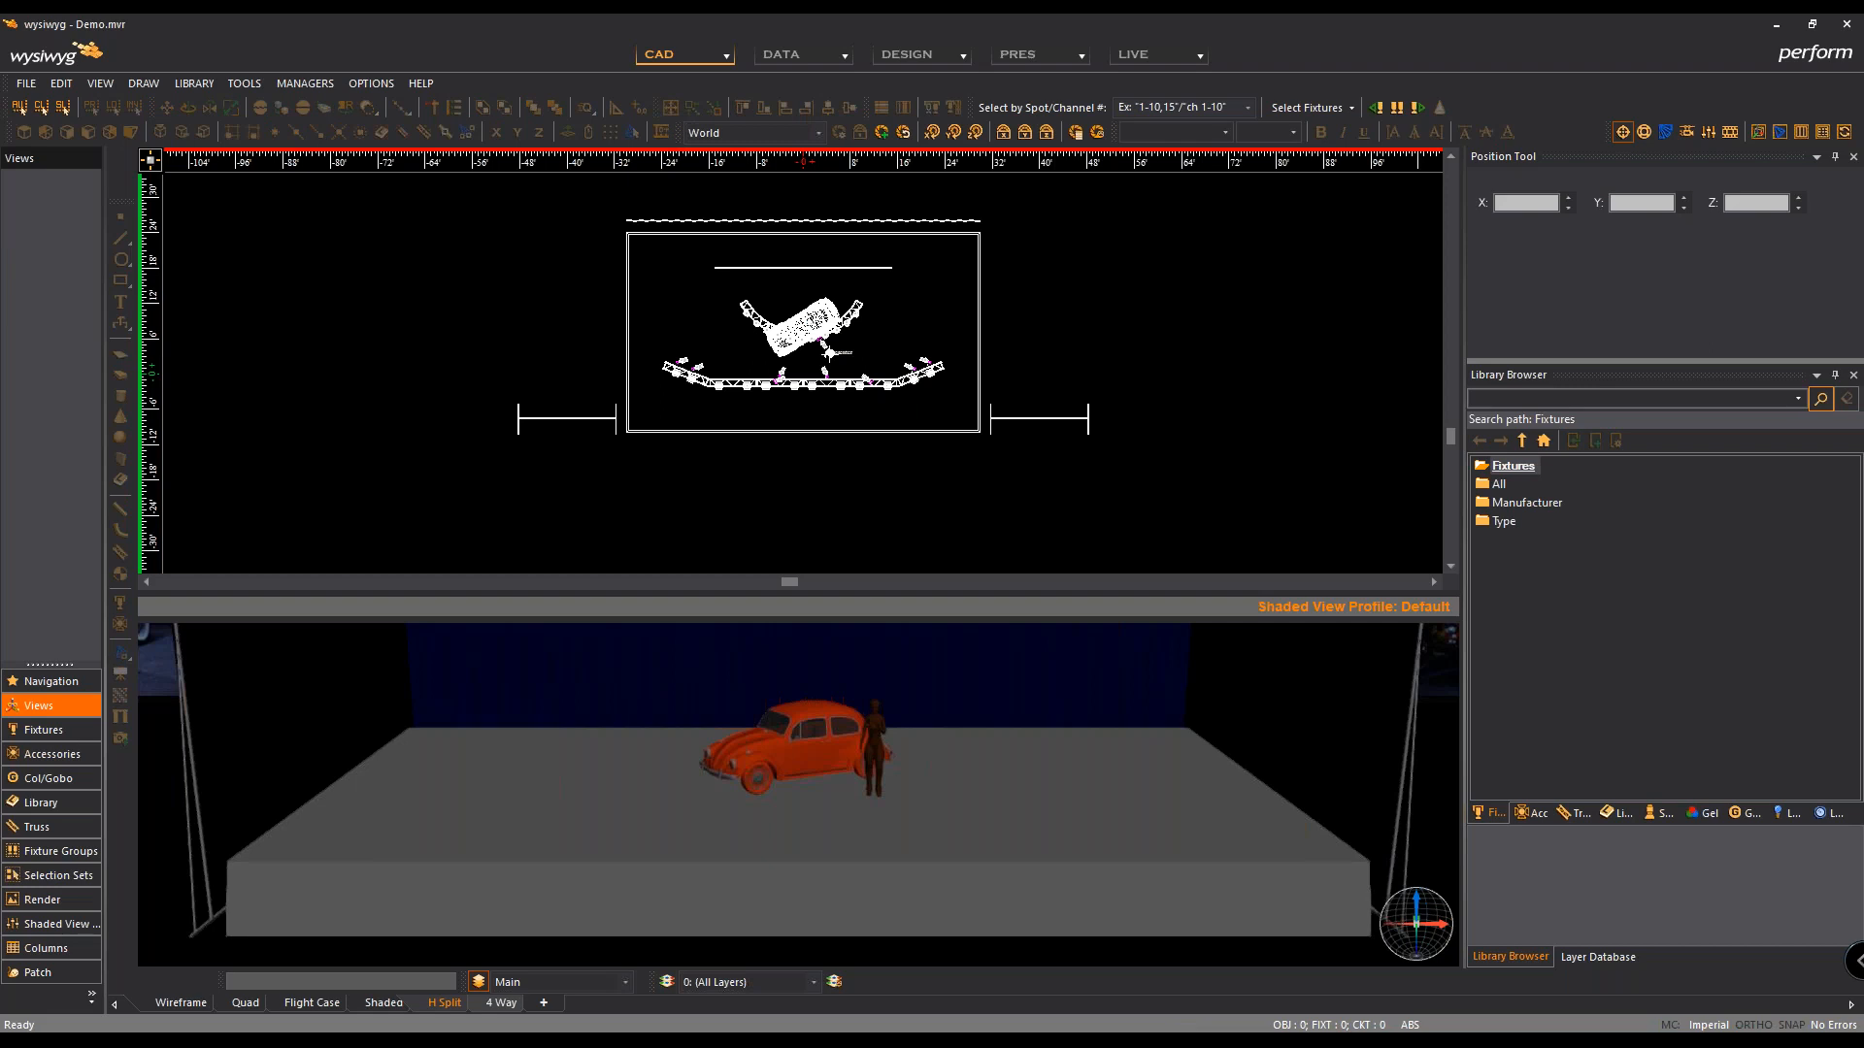
Step: Narrow the side panels slightly and set the shaded view's simulation background color to light blue
left_click_drag(1472, 594, 1500, 590)
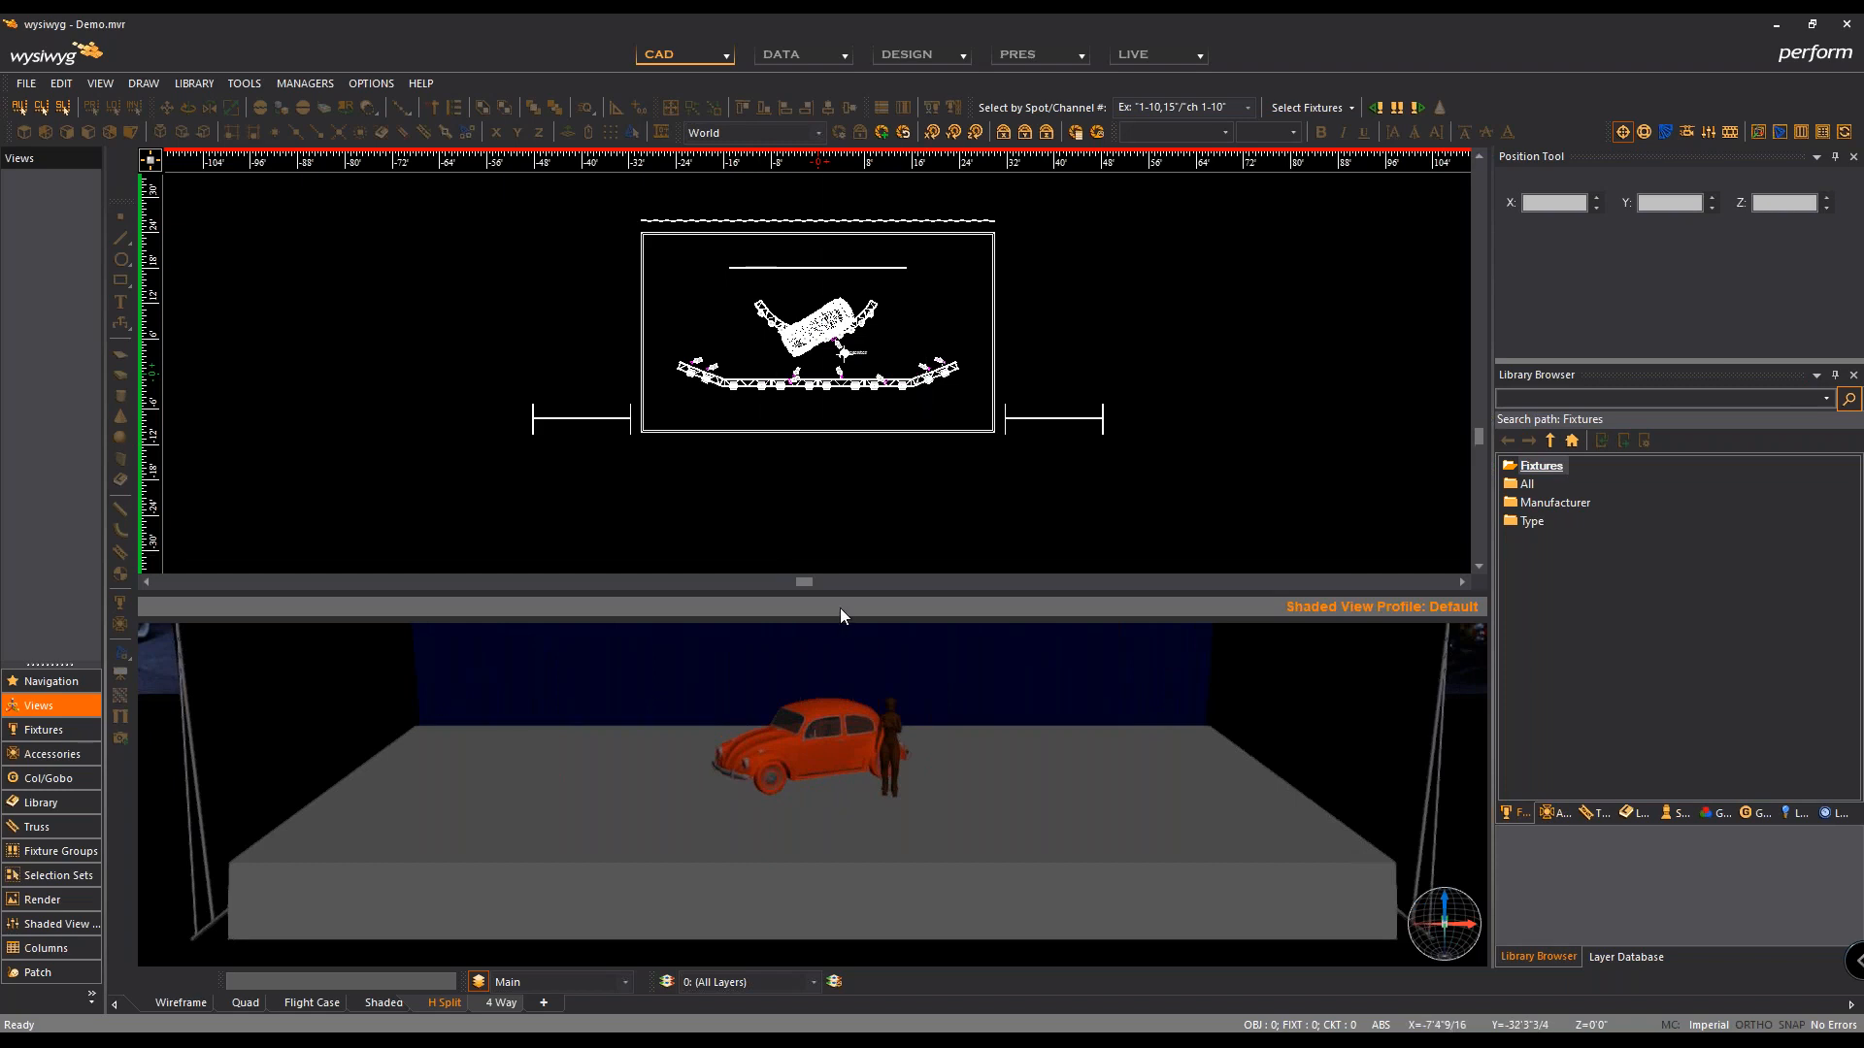
scroll(783, 789, "down", 5)
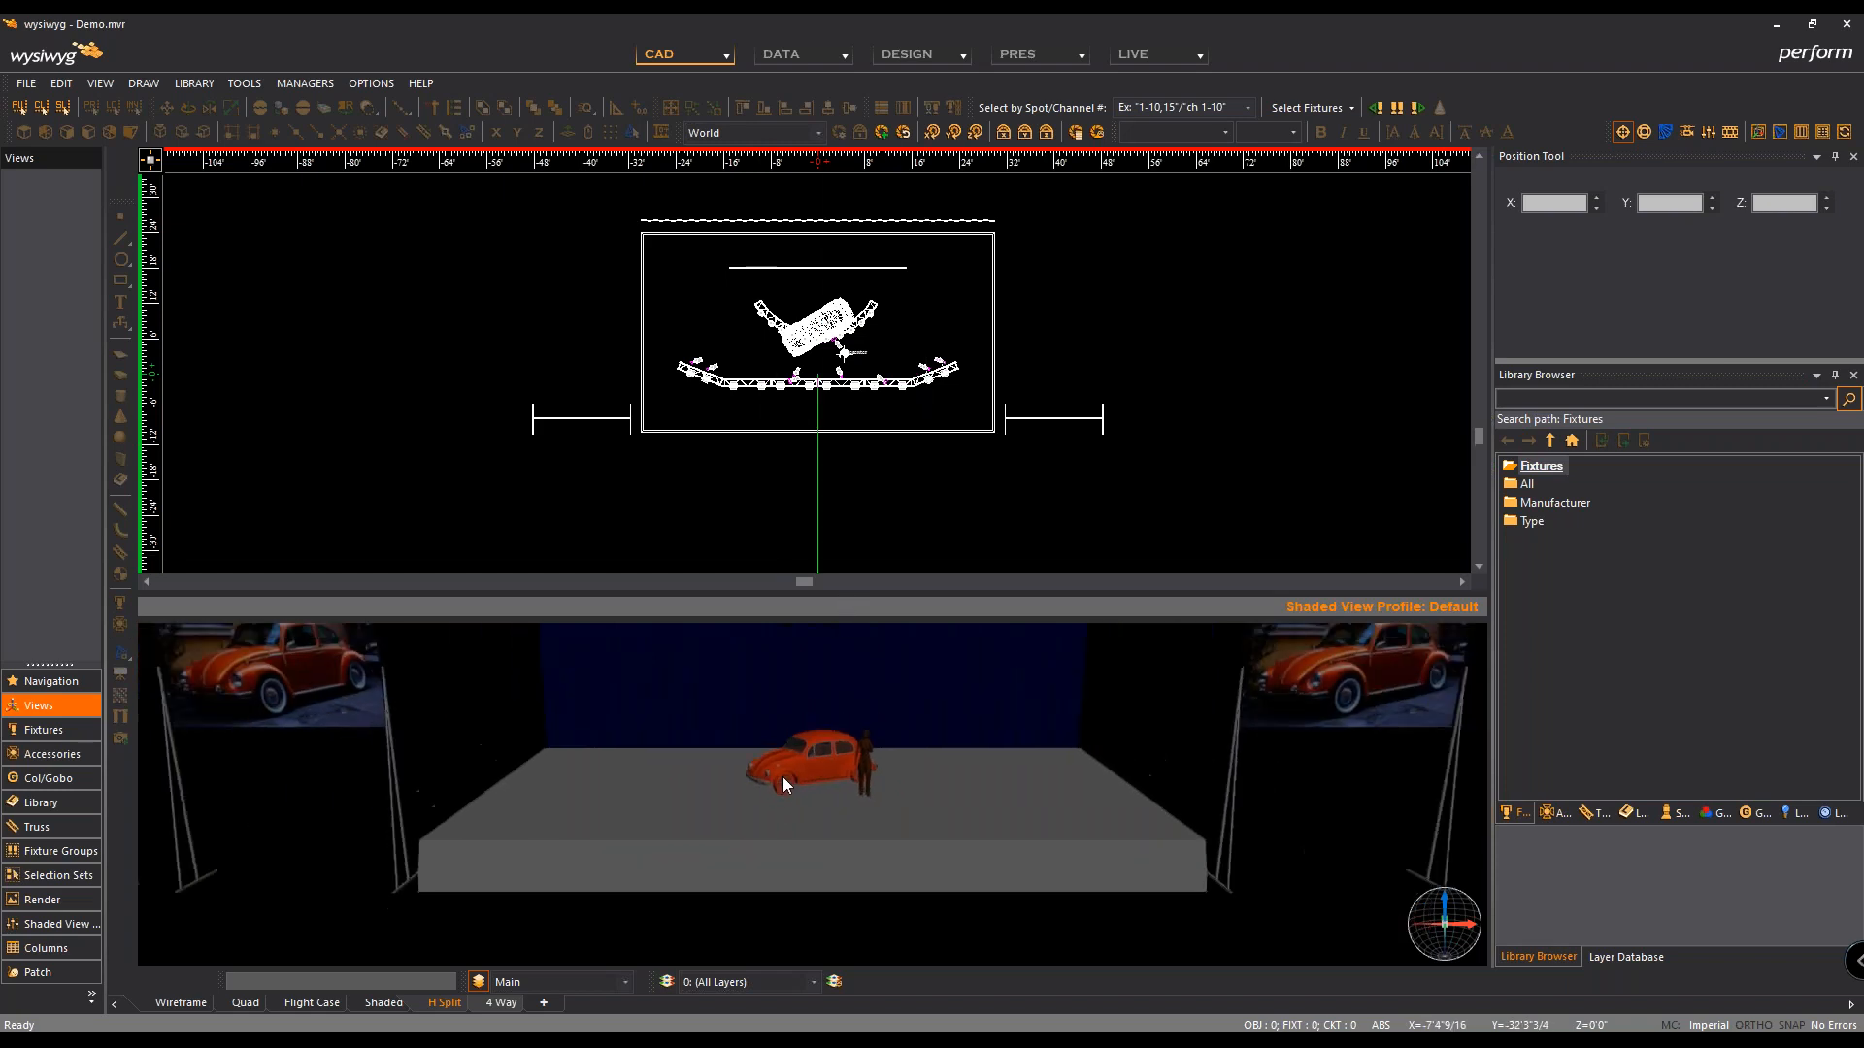
scroll(798, 755, "down", 1)
middle_click_drag(823, 724, 829, 754)
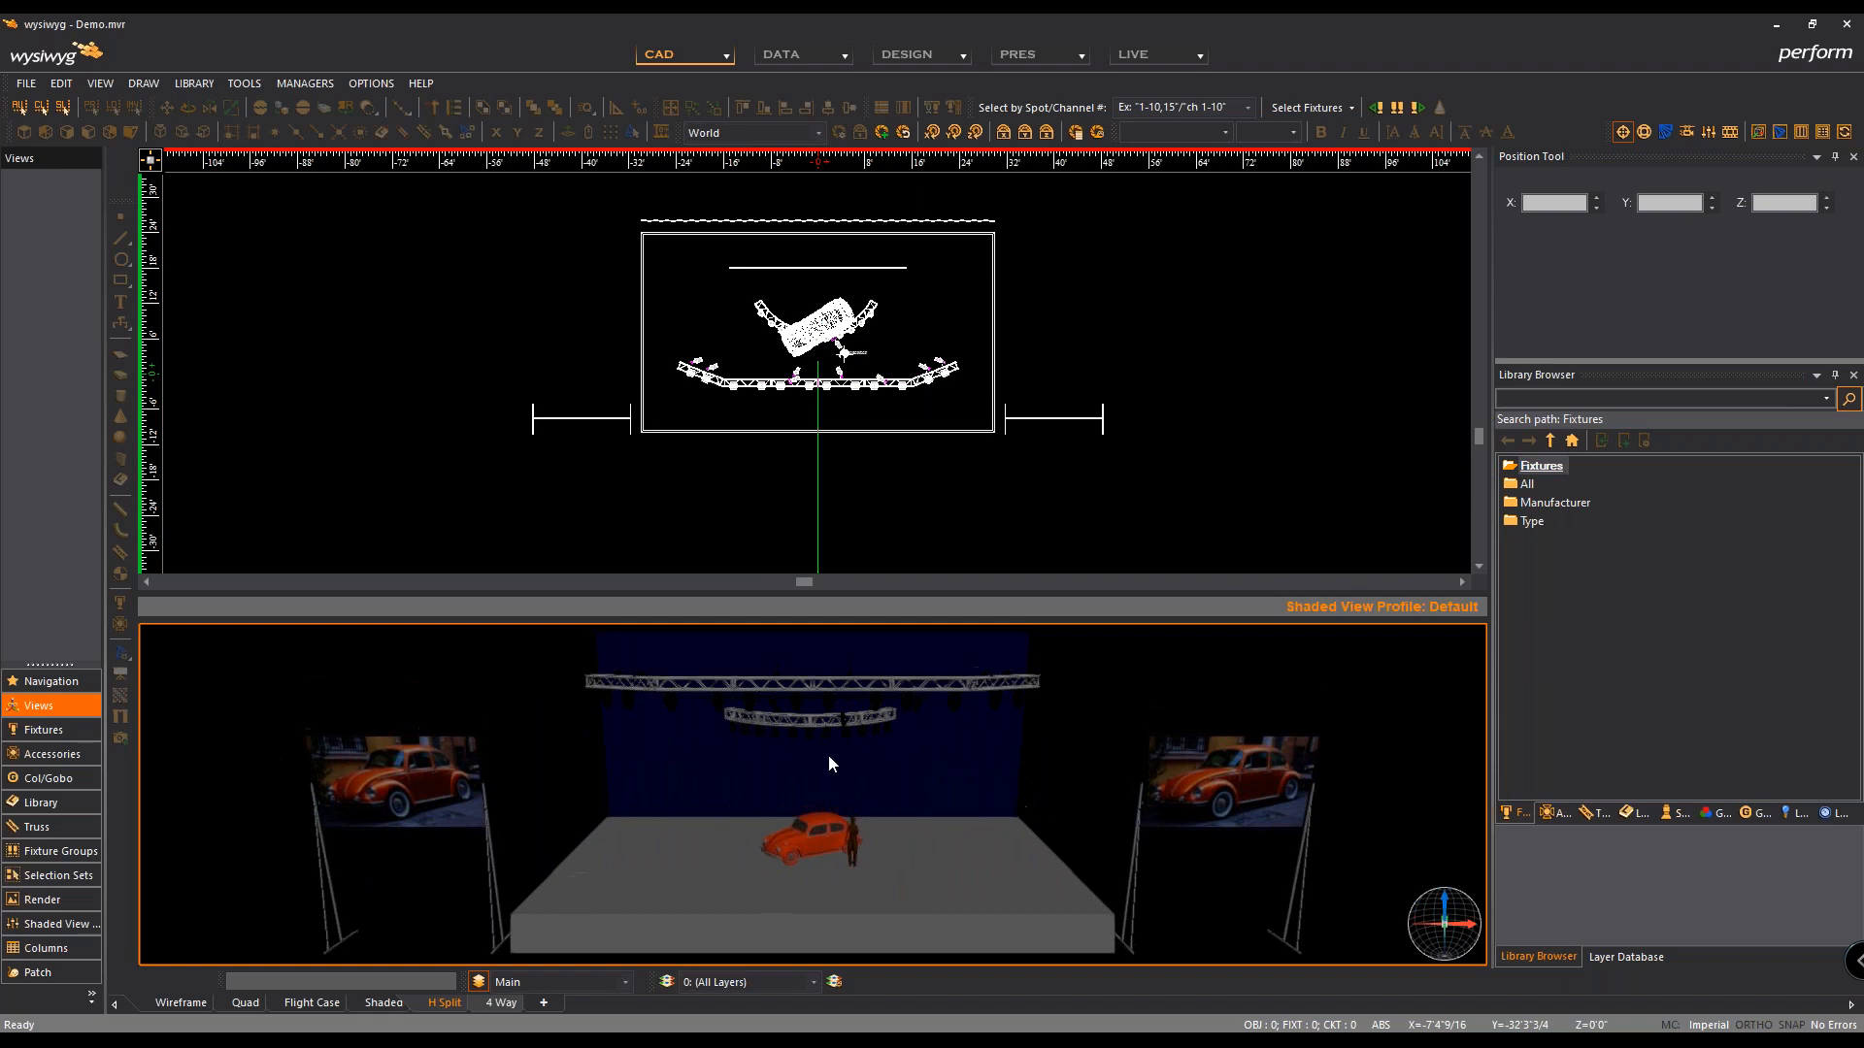
scroll(824, 754, "down", 2)
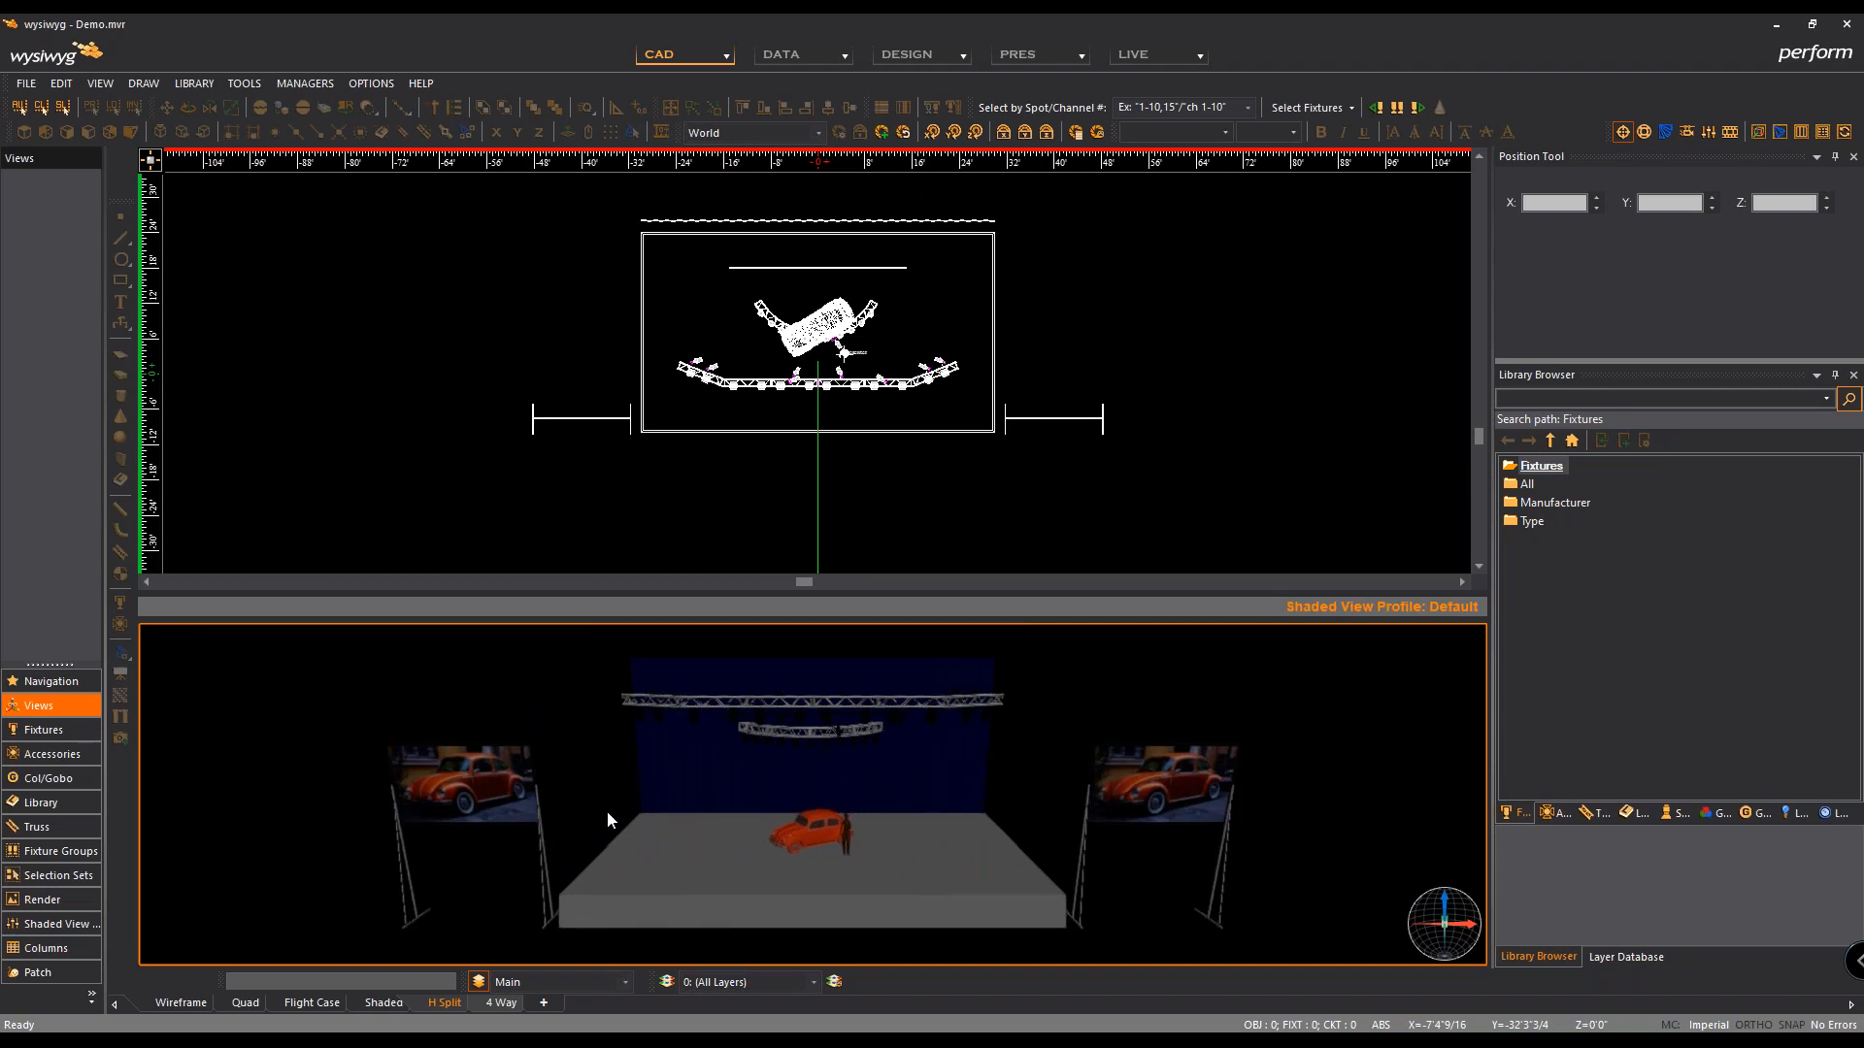
right_click(316, 690)
left_click(365, 674)
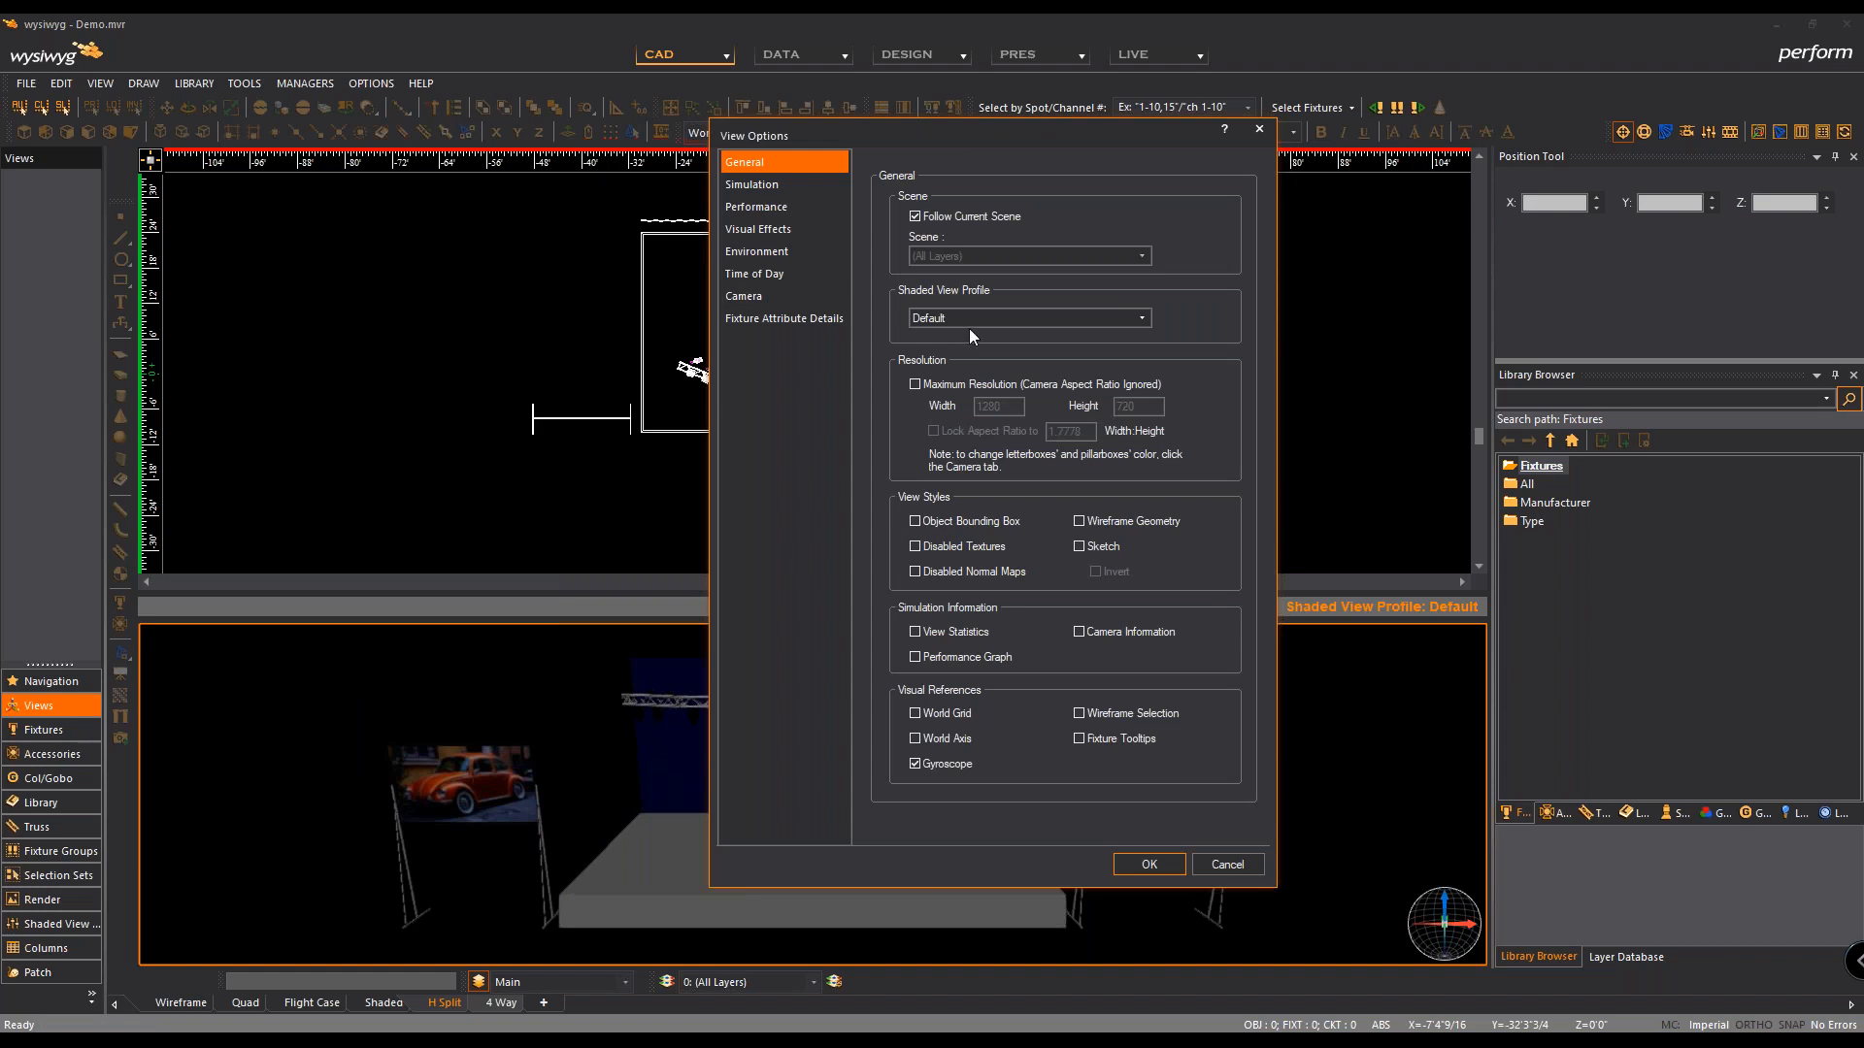
left_click(787, 185)
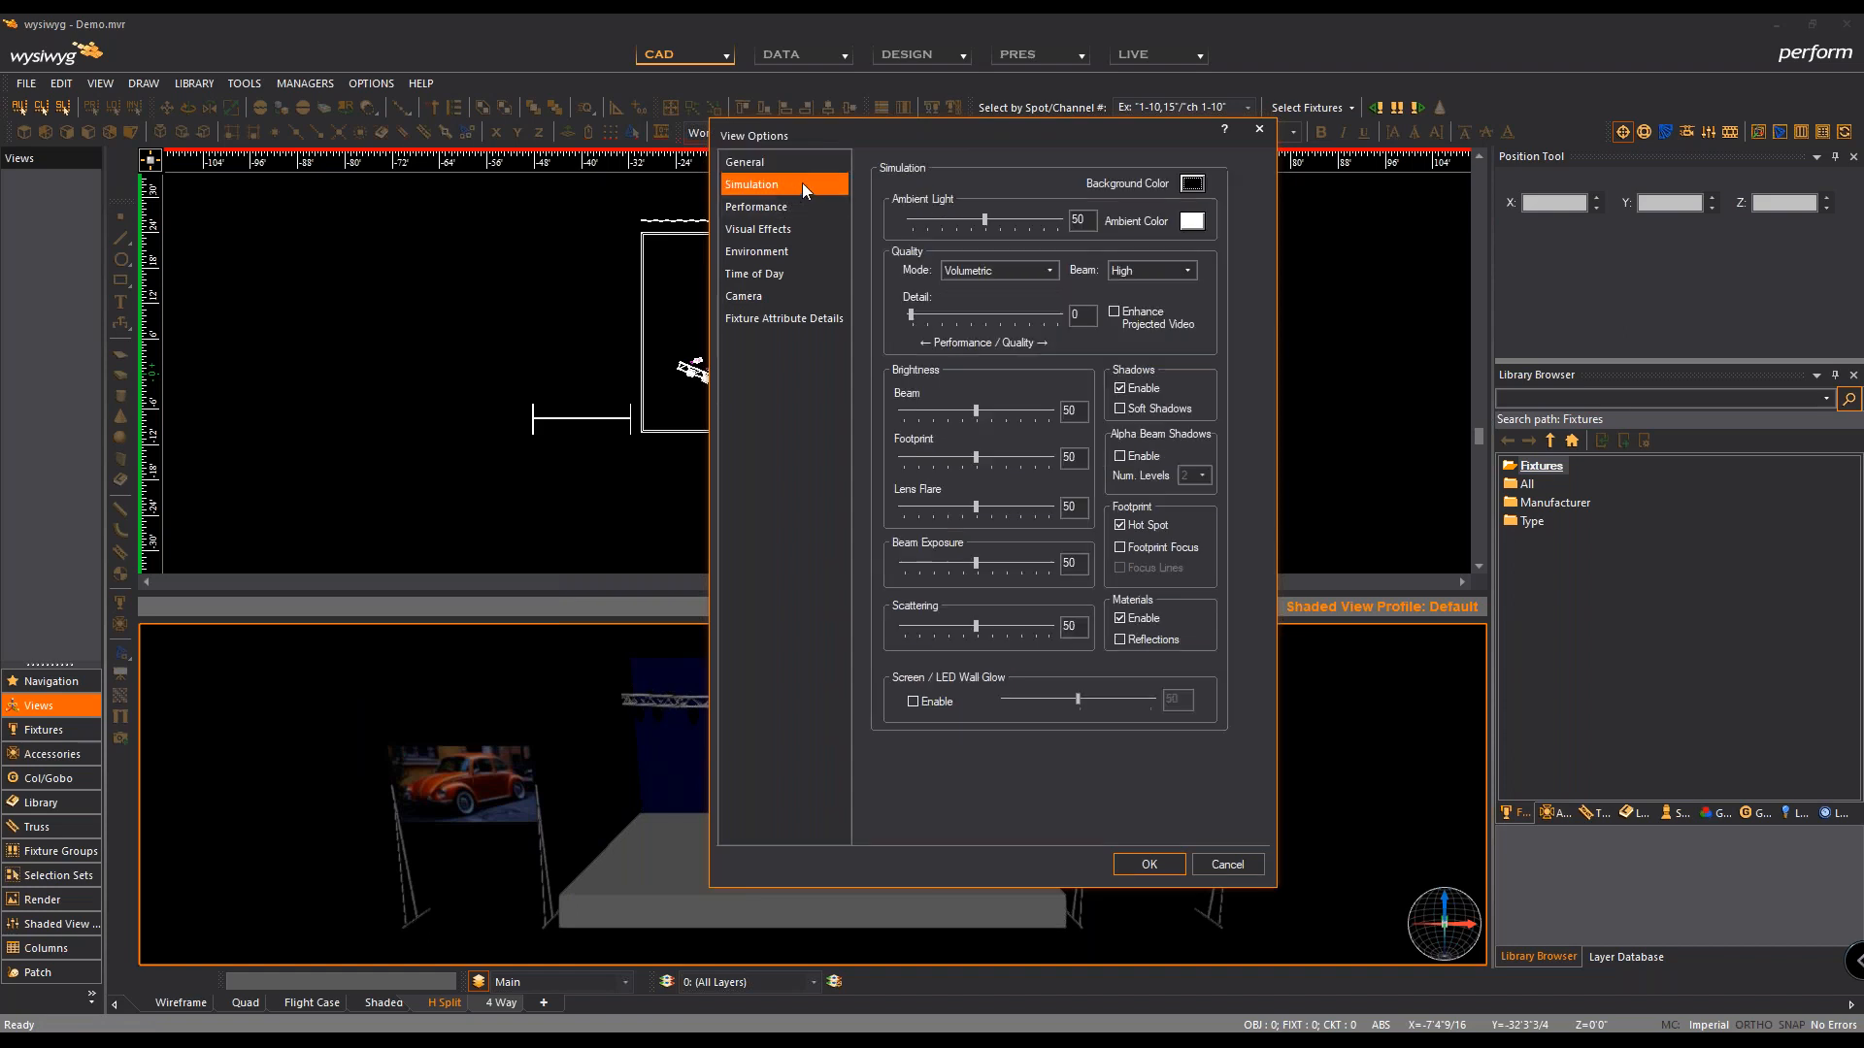
left_click(1196, 185)
left_click(893, 462)
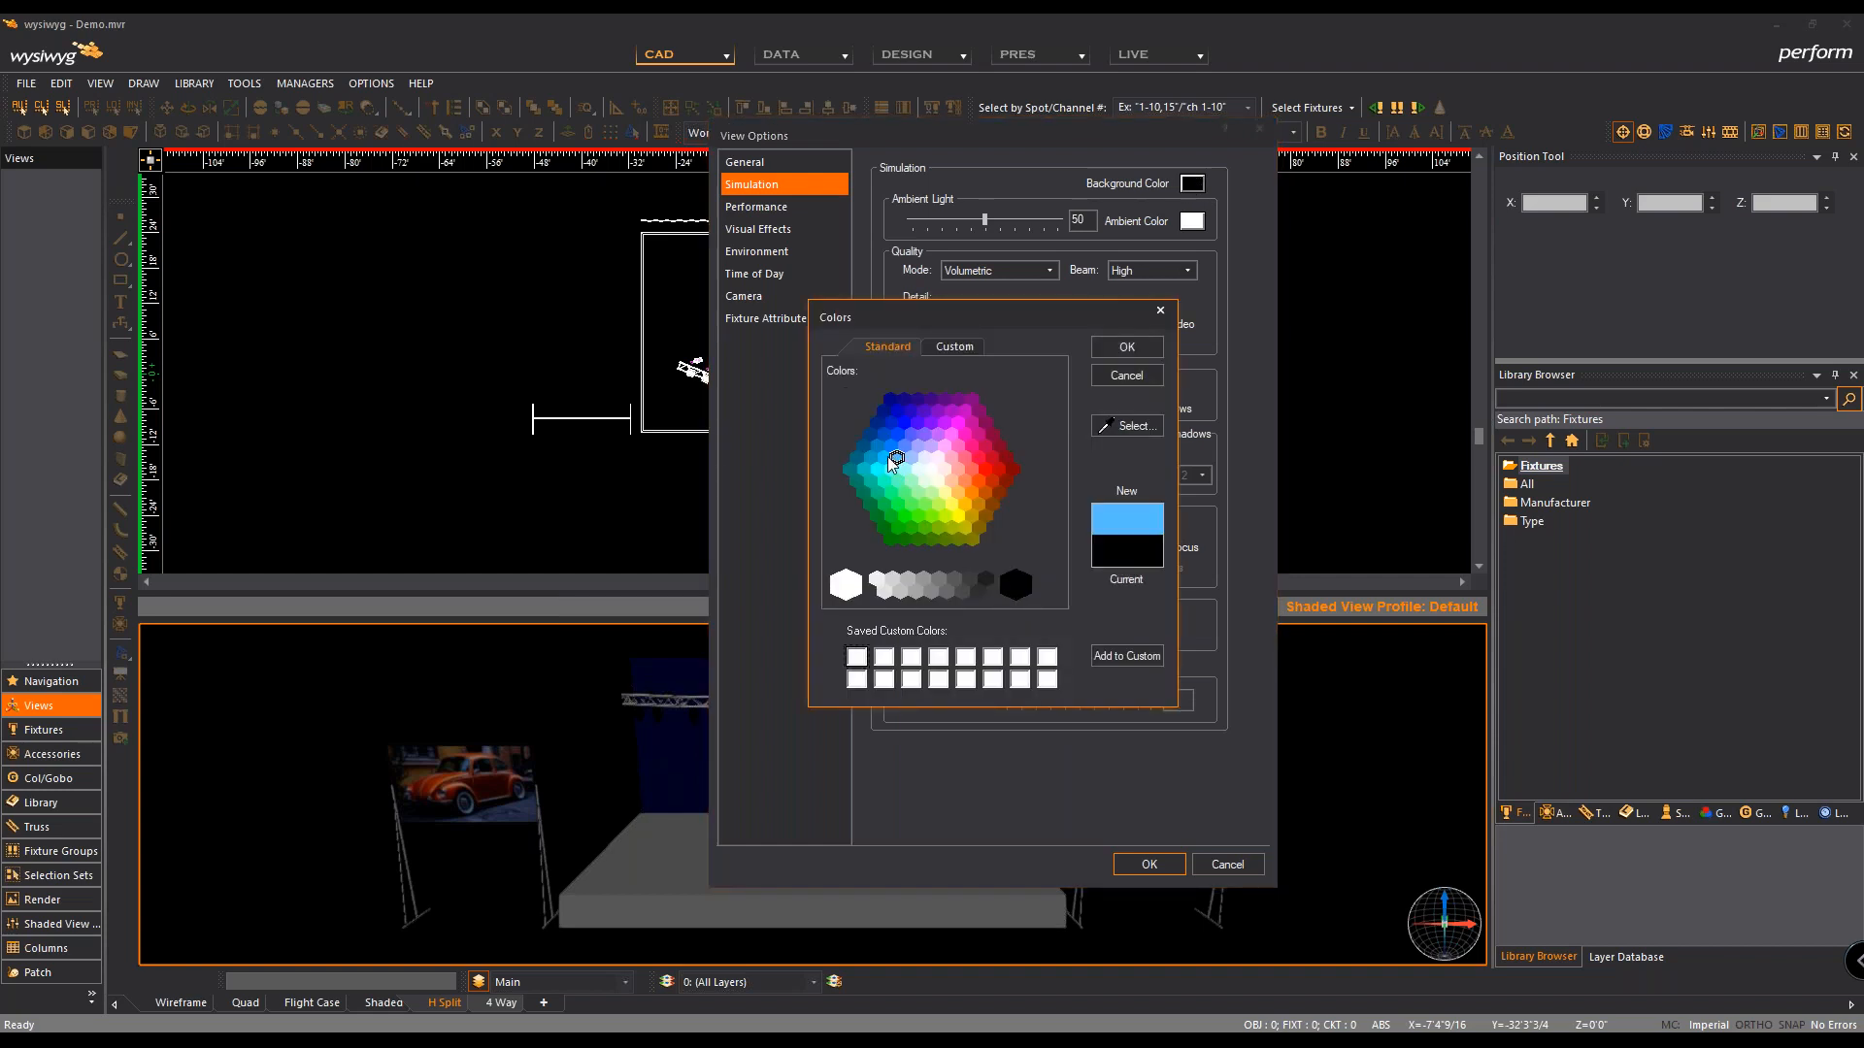
left_click(1127, 347)
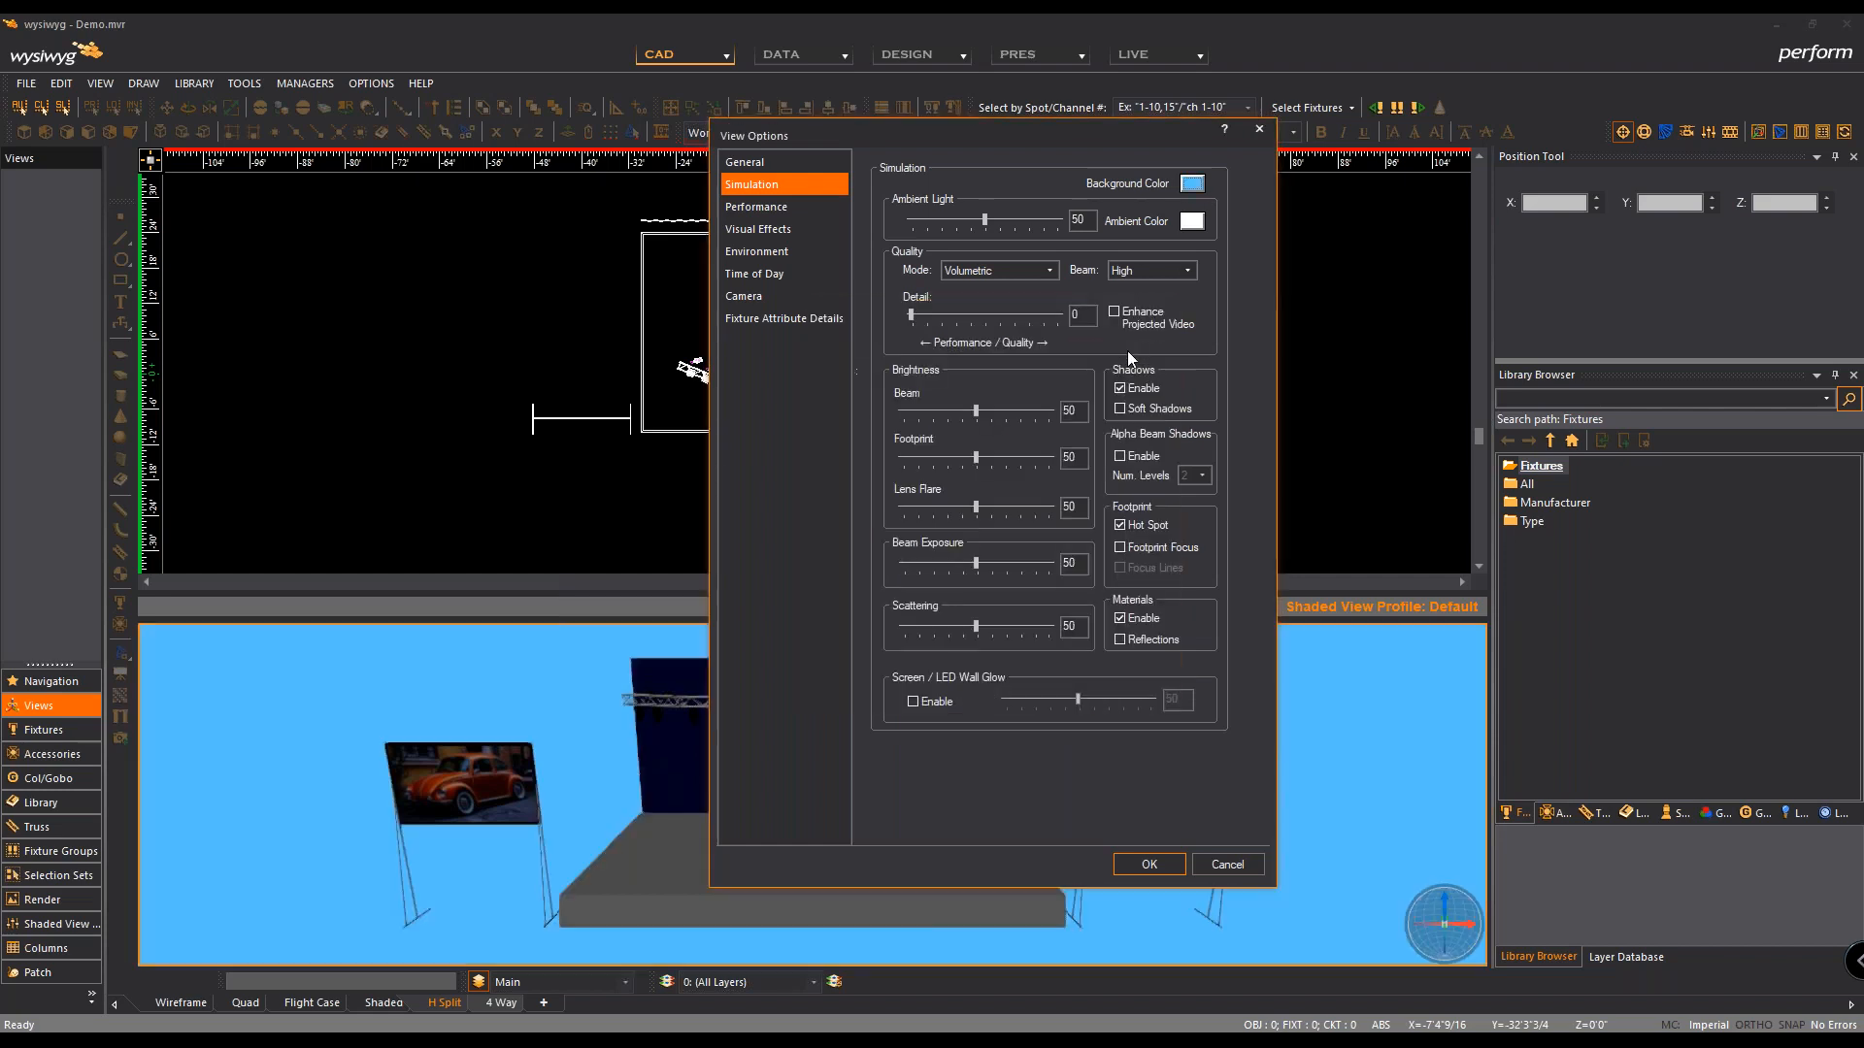
left_click(1146, 866)
Step: Examine the imported stage, trusses, video screens, car and presenter in the shaded view from several angles and distances
mouse_move(747, 759)
middle_mouse_down()
mouse_move(1019, 642)
mouse_move(928, 853)
mouse_move(761, 869)
mouse_move(976, 827)
mouse_move(776, 738)
mouse_move(928, 741)
mouse_move(862, 822)
mouse_move(1033, 824)
mouse_move(901, 722)
mouse_move(1019, 825)
mouse_move(1041, 876)
mouse_move(1047, 815)
middle_mouse_up()
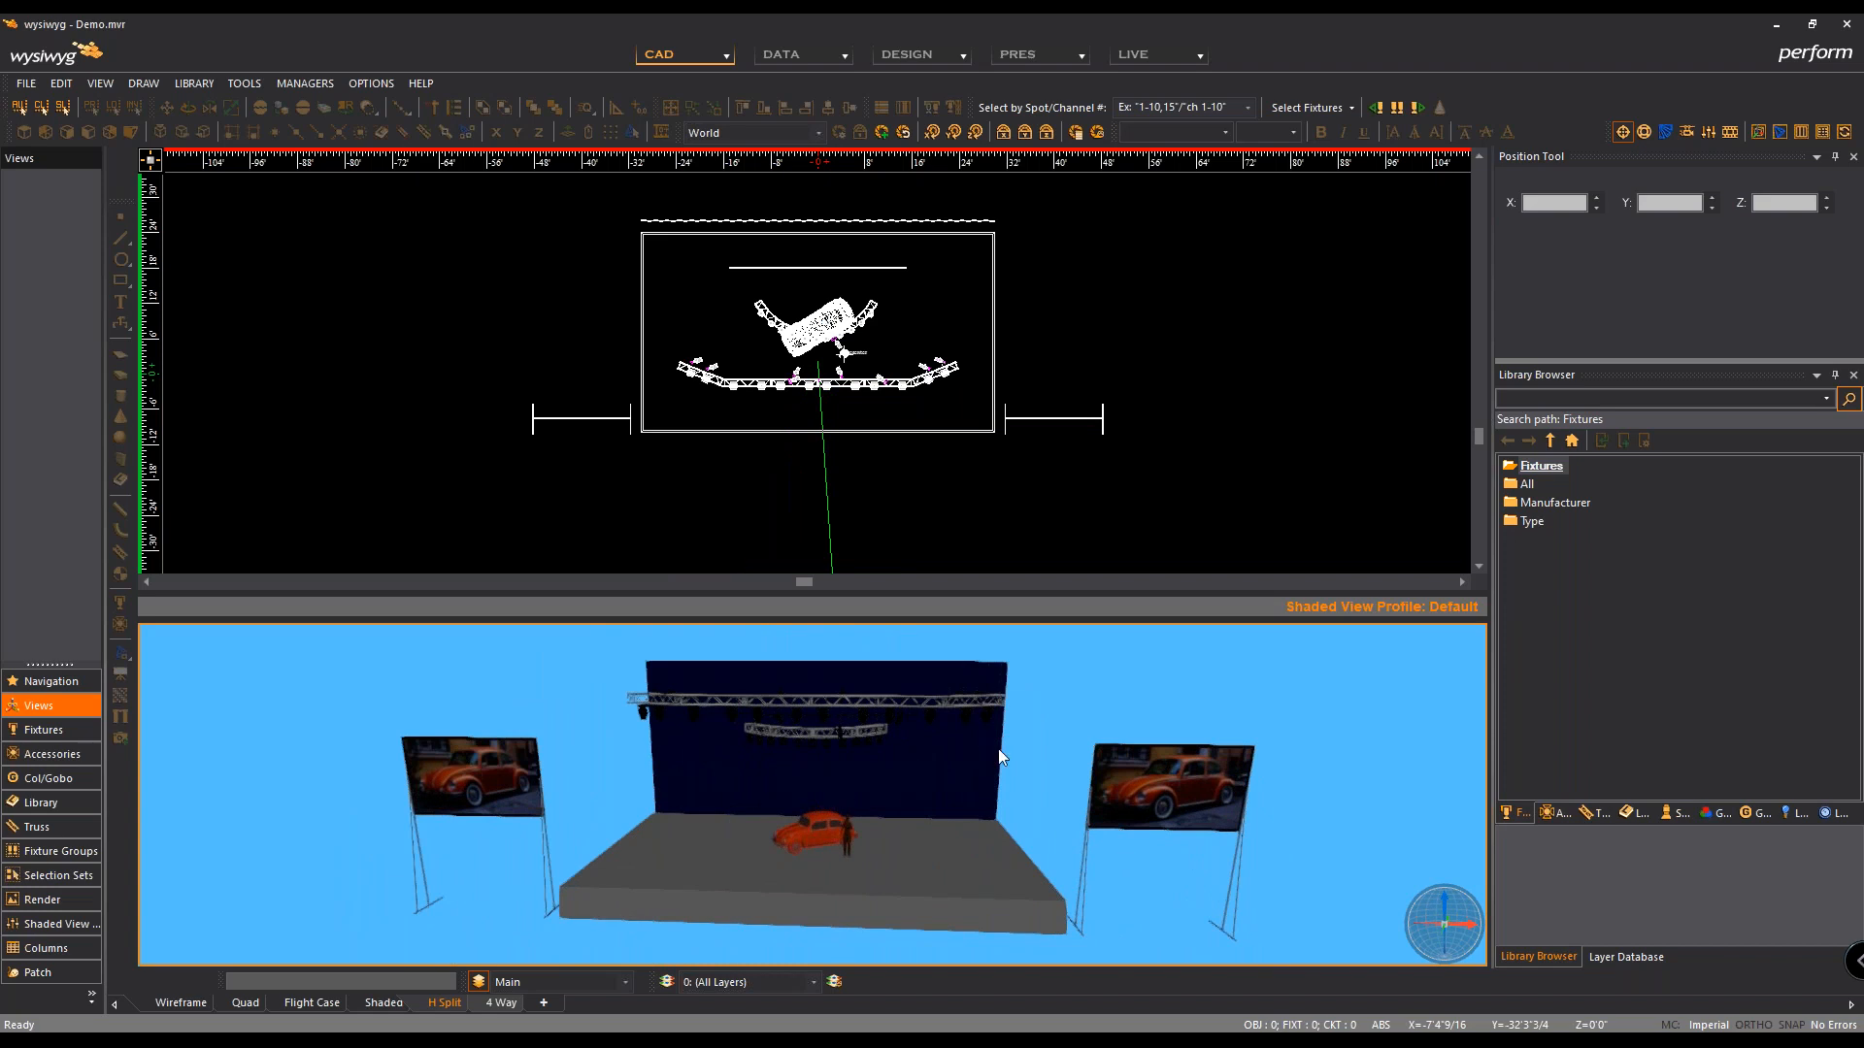
mouse_move(971, 749)
middle_mouse_down()
mouse_move(1125, 803)
mouse_move(1243, 810)
middle_mouse_up()
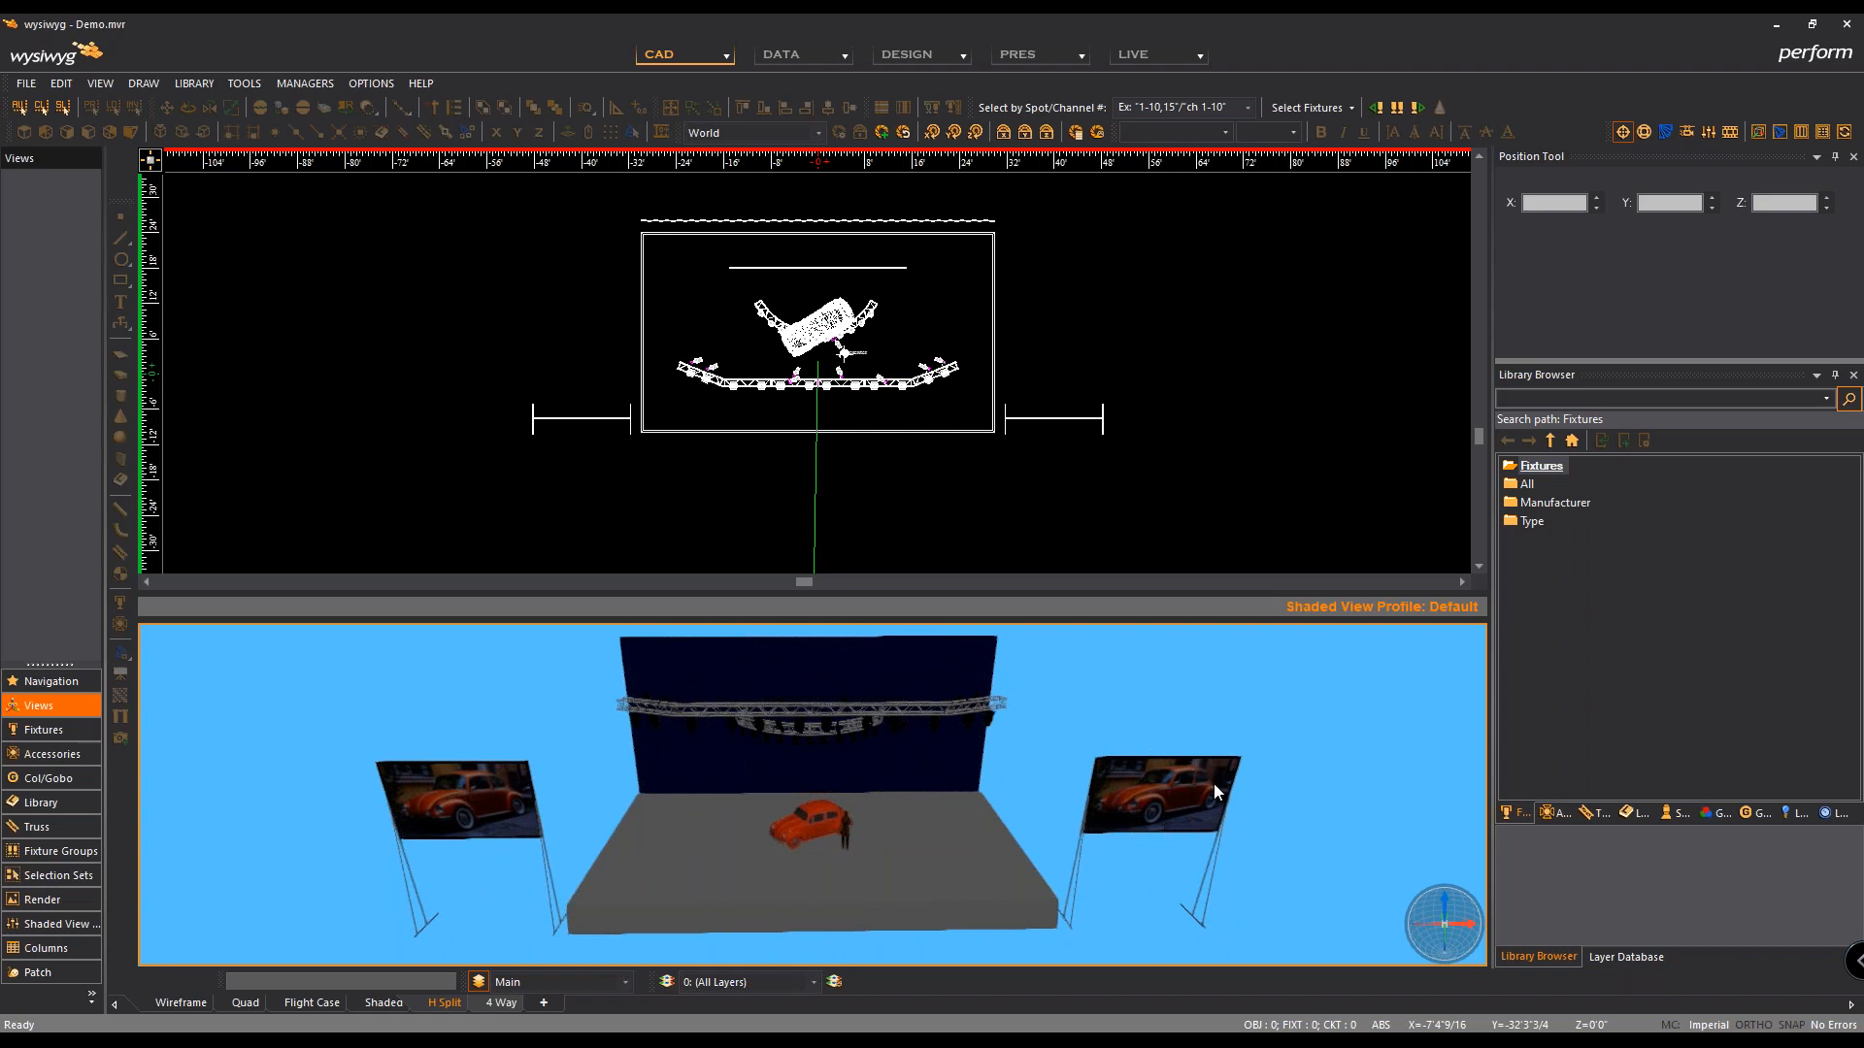
middle_click_drag(1202, 790, 1187, 811)
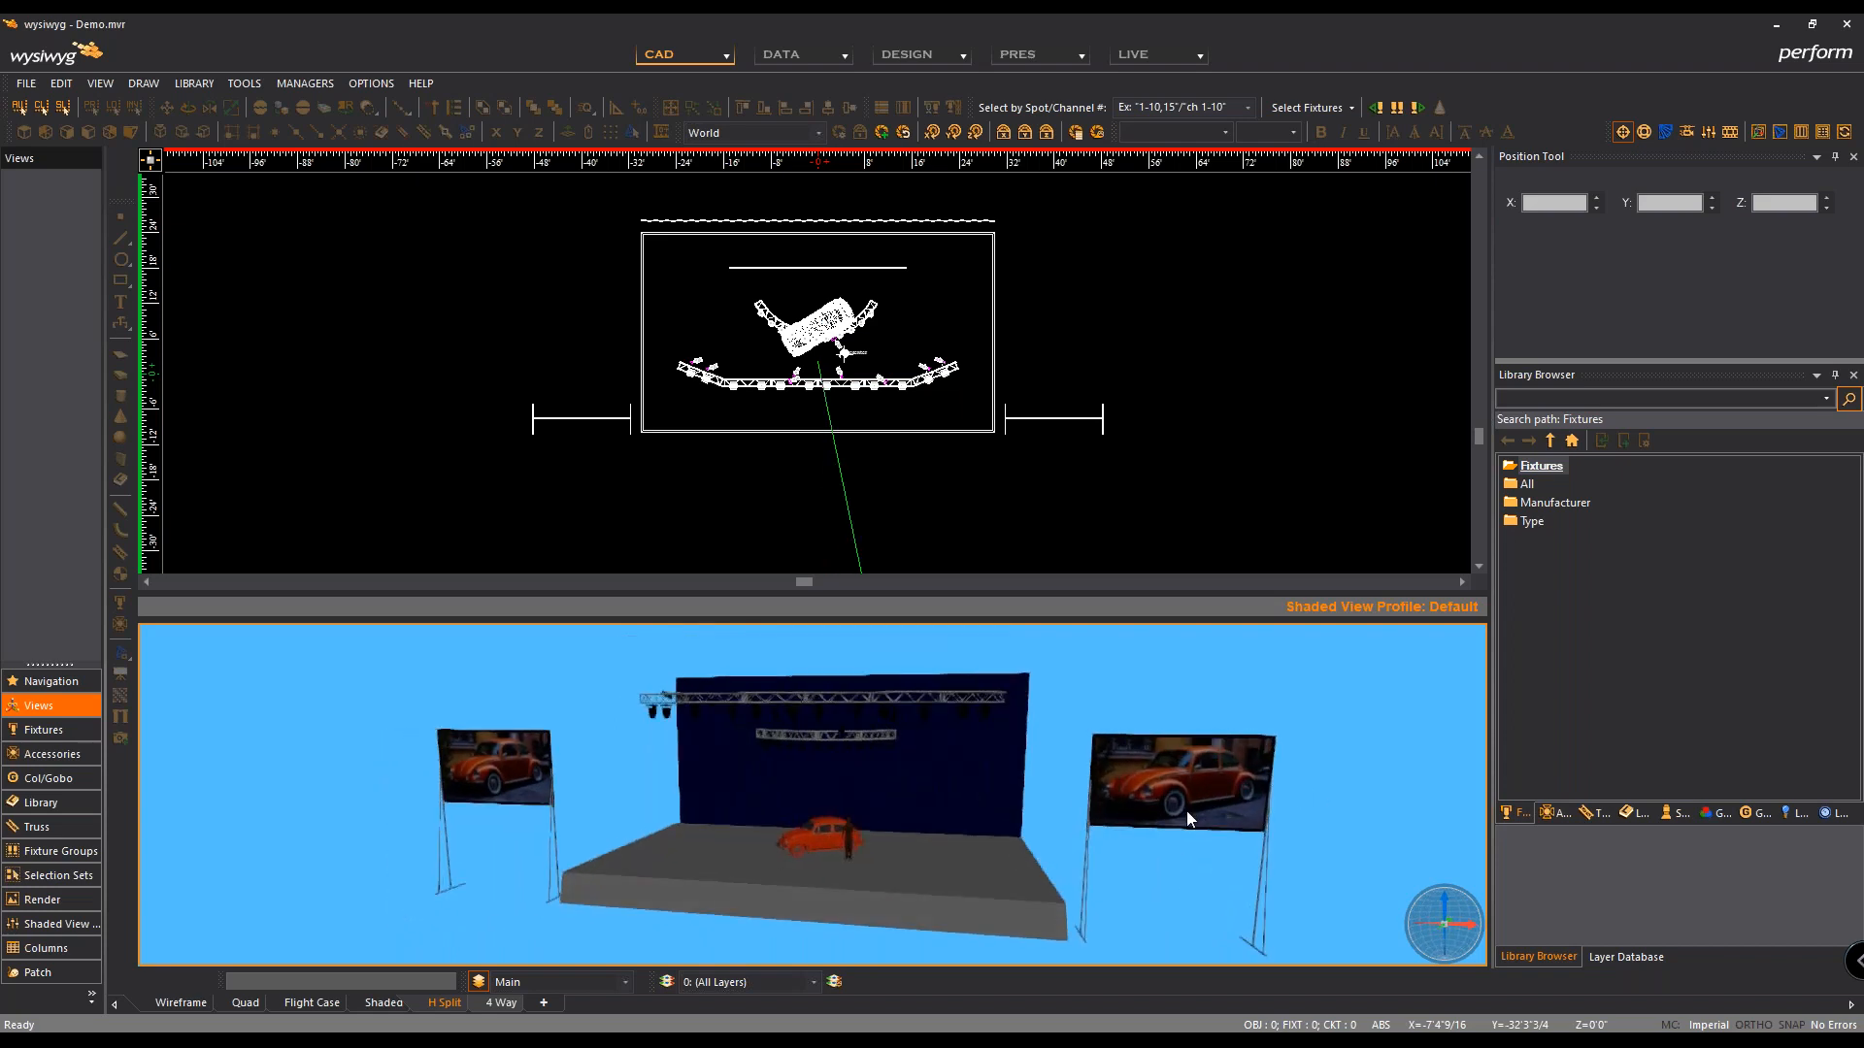
middle_click_drag(837, 823, 1039, 862)
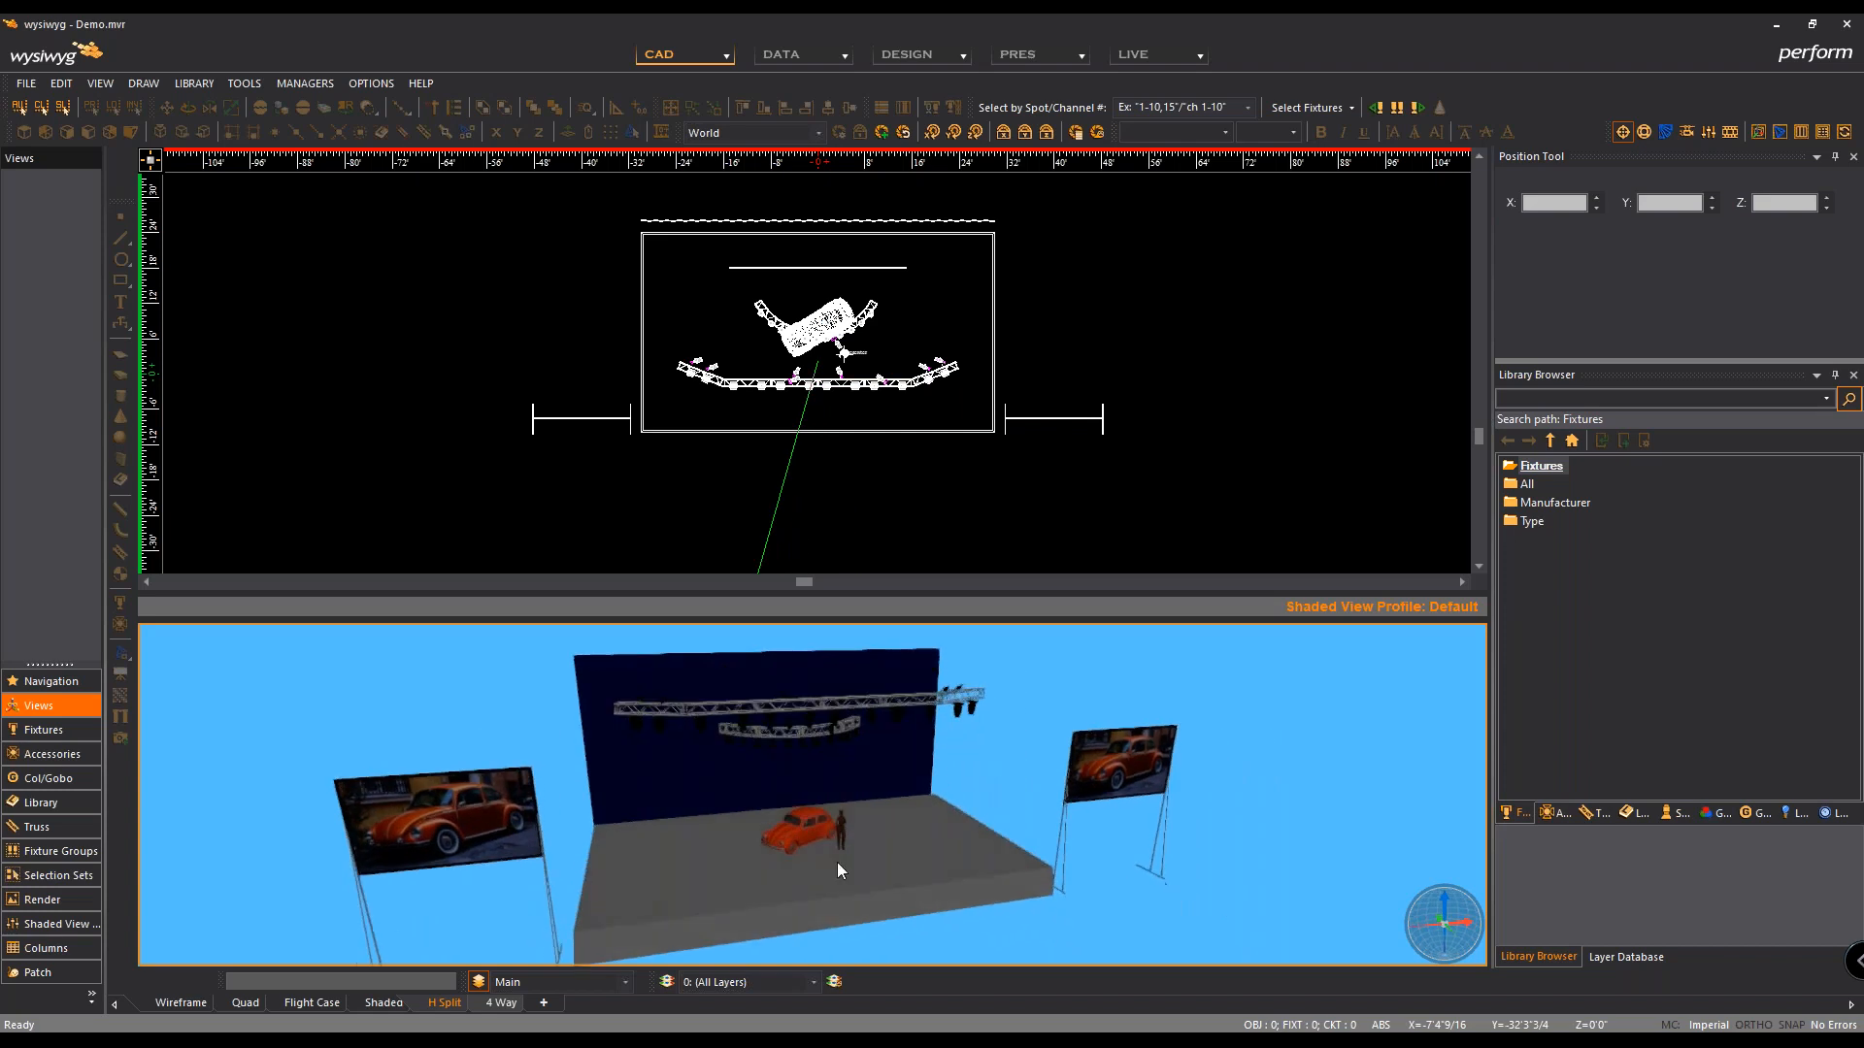
scroll(784, 860, "up", 4)
scroll(867, 855, "up", 5)
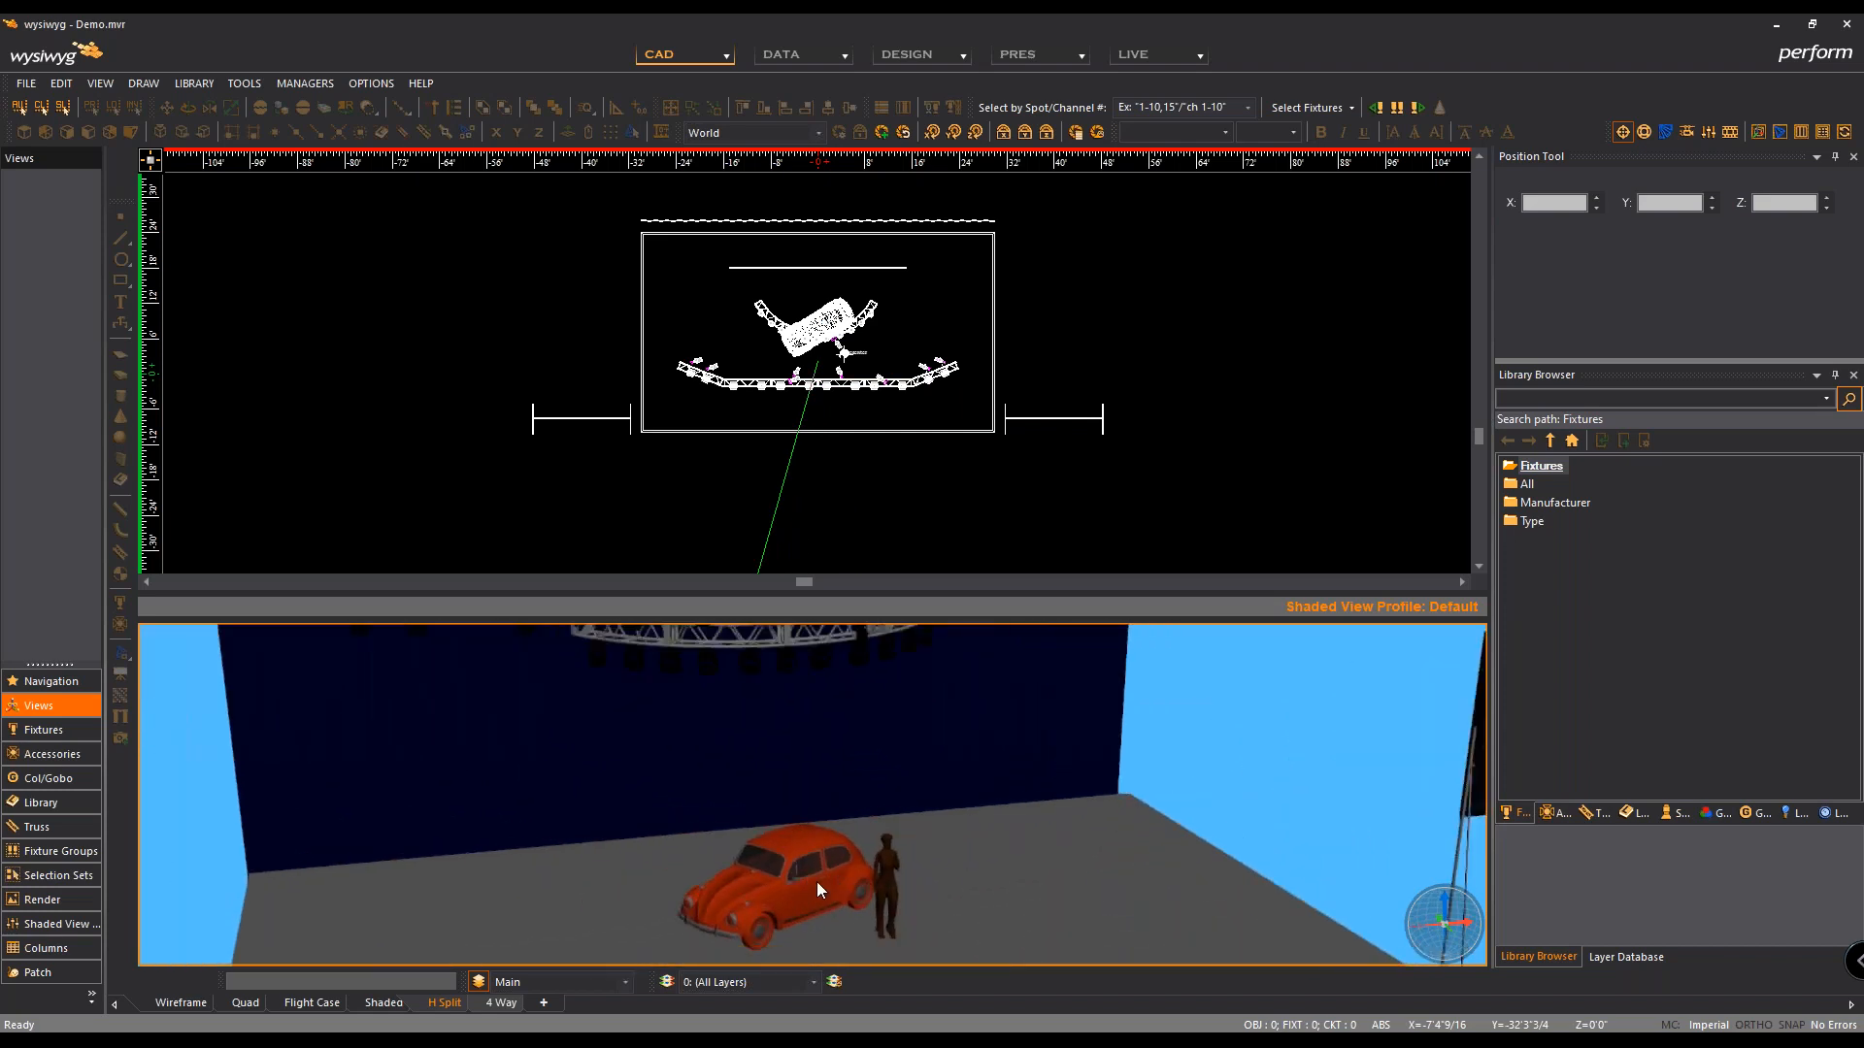
scroll(820, 840, "down", 3)
mouse_move(811, 780)
middle_mouse_down()
mouse_move(928, 780)
mouse_move(1073, 825)
middle_mouse_up()
mouse_move(809, 819)
middle_mouse_down()
mouse_move(866, 794)
mouse_move(837, 783)
mouse_move(958, 731)
mouse_move(897, 814)
mouse_move(823, 817)
mouse_move(860, 747)
mouse_move(891, 742)
mouse_move(836, 934)
mouse_move(893, 873)
mouse_move(1107, 773)
mouse_move(1072, 765)
mouse_move(990, 816)
mouse_move(1011, 811)
mouse_move(956, 799)
mouse_move(1116, 745)
mouse_move(1010, 776)
mouse_move(967, 774)
mouse_move(1040, 742)
mouse_move(956, 739)
mouse_move(889, 789)
mouse_move(817, 777)
middle_mouse_up()
scroll(818, 778, "down", 3)
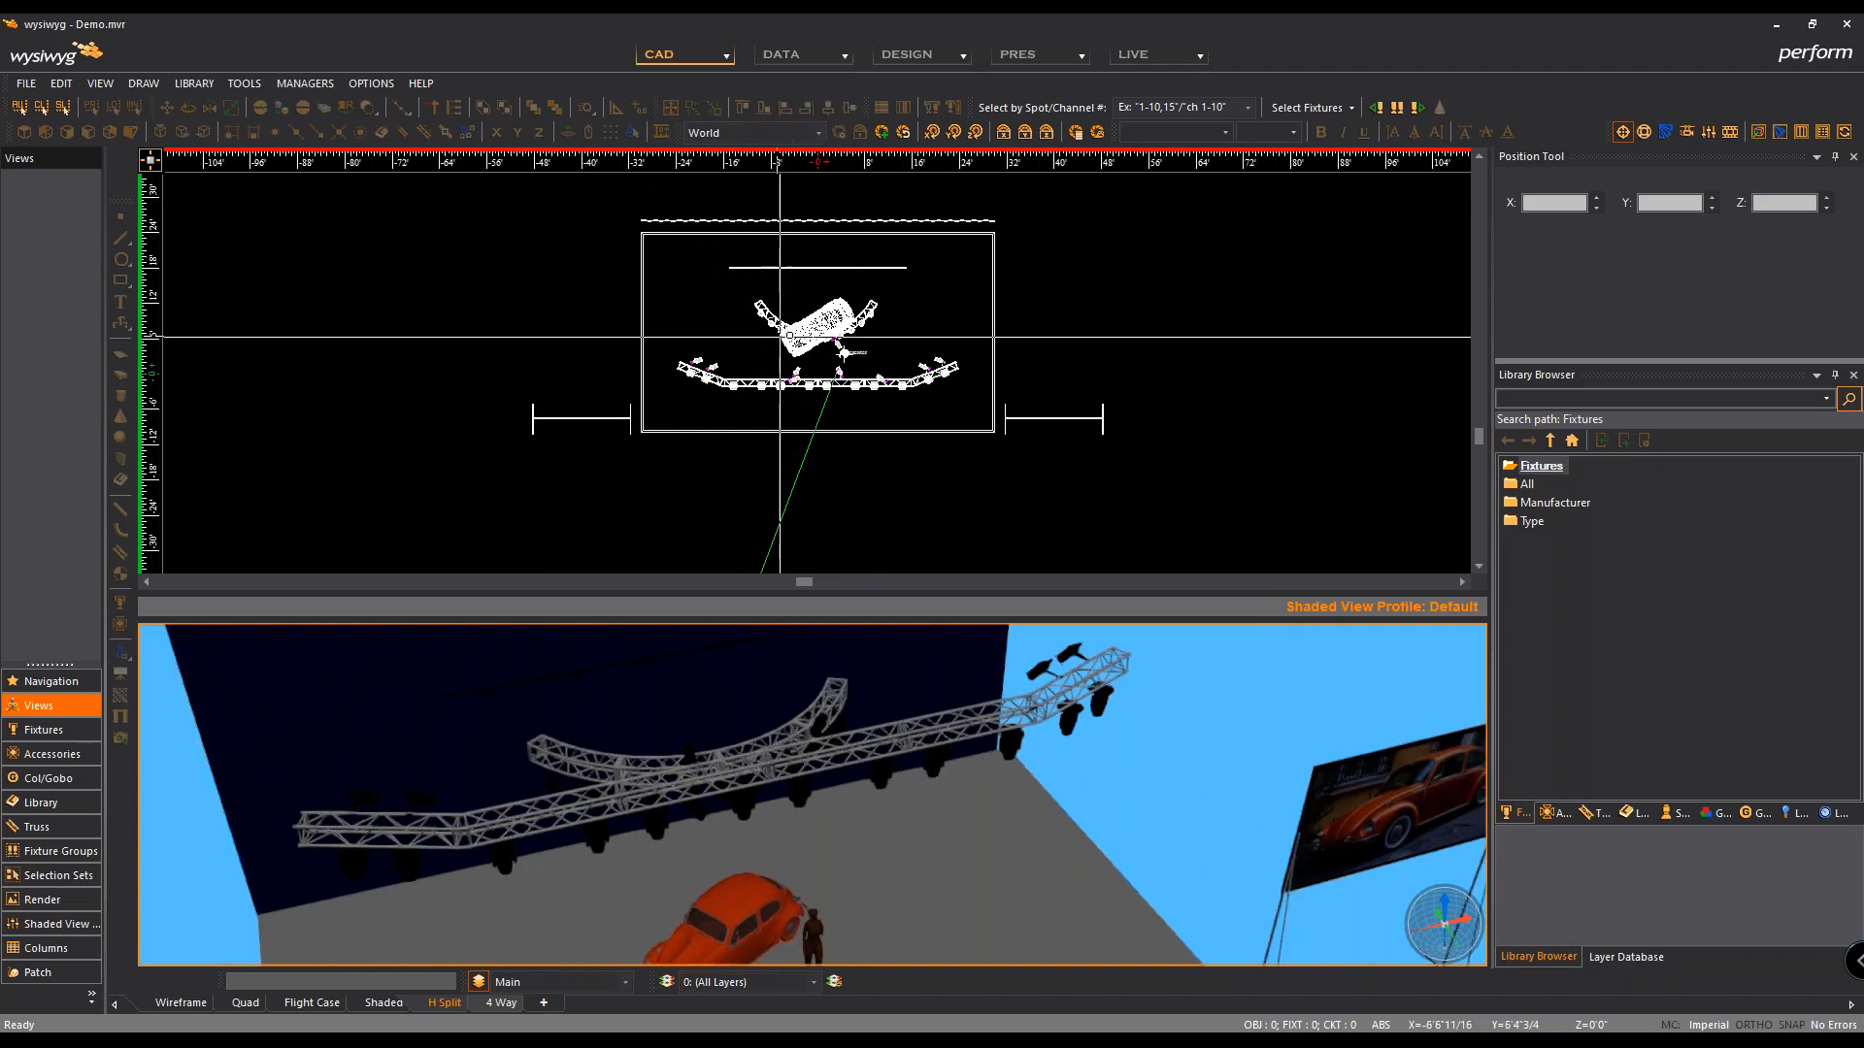
Step: Select the three conventional fixtures focused on the Presenter in the plan view and inspect fixture 1003's details
scroll(842, 342, "up", 3)
scroll(854, 388, "up", 2)
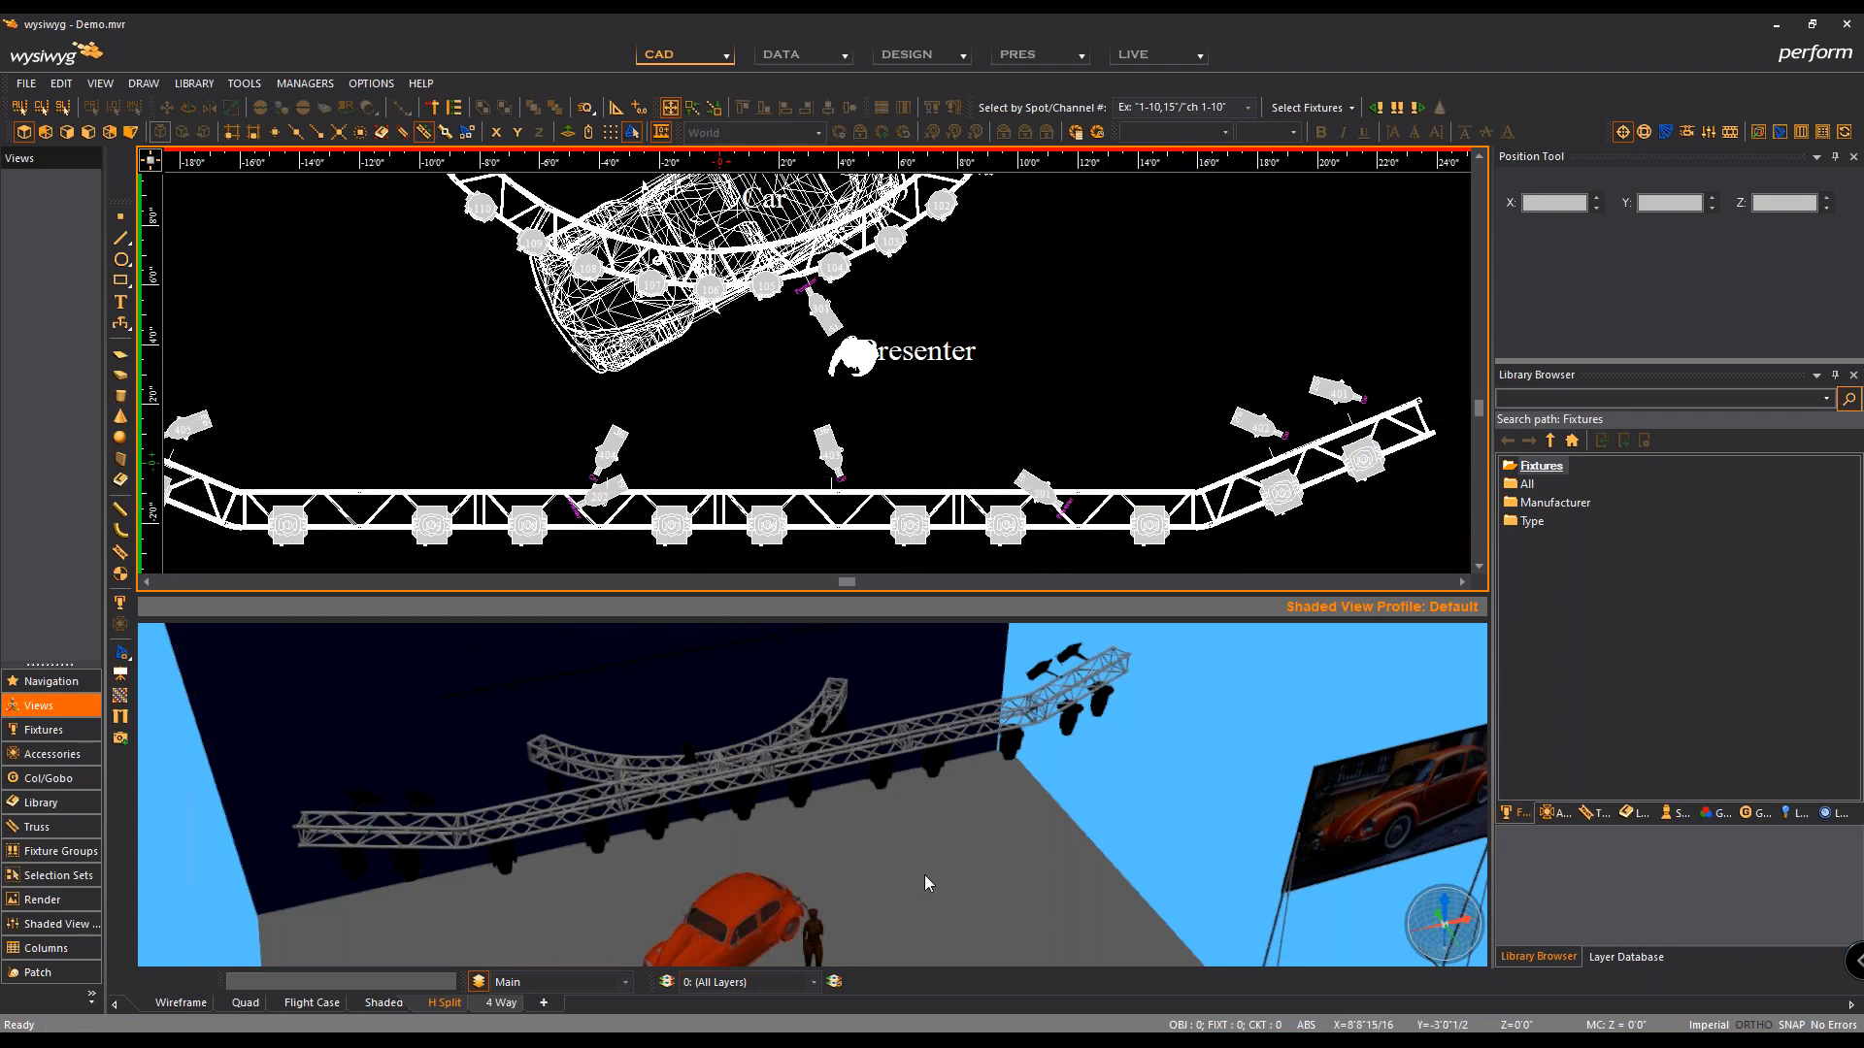
middle_click_drag(925, 877, 923, 846)
left_click(1032, 478)
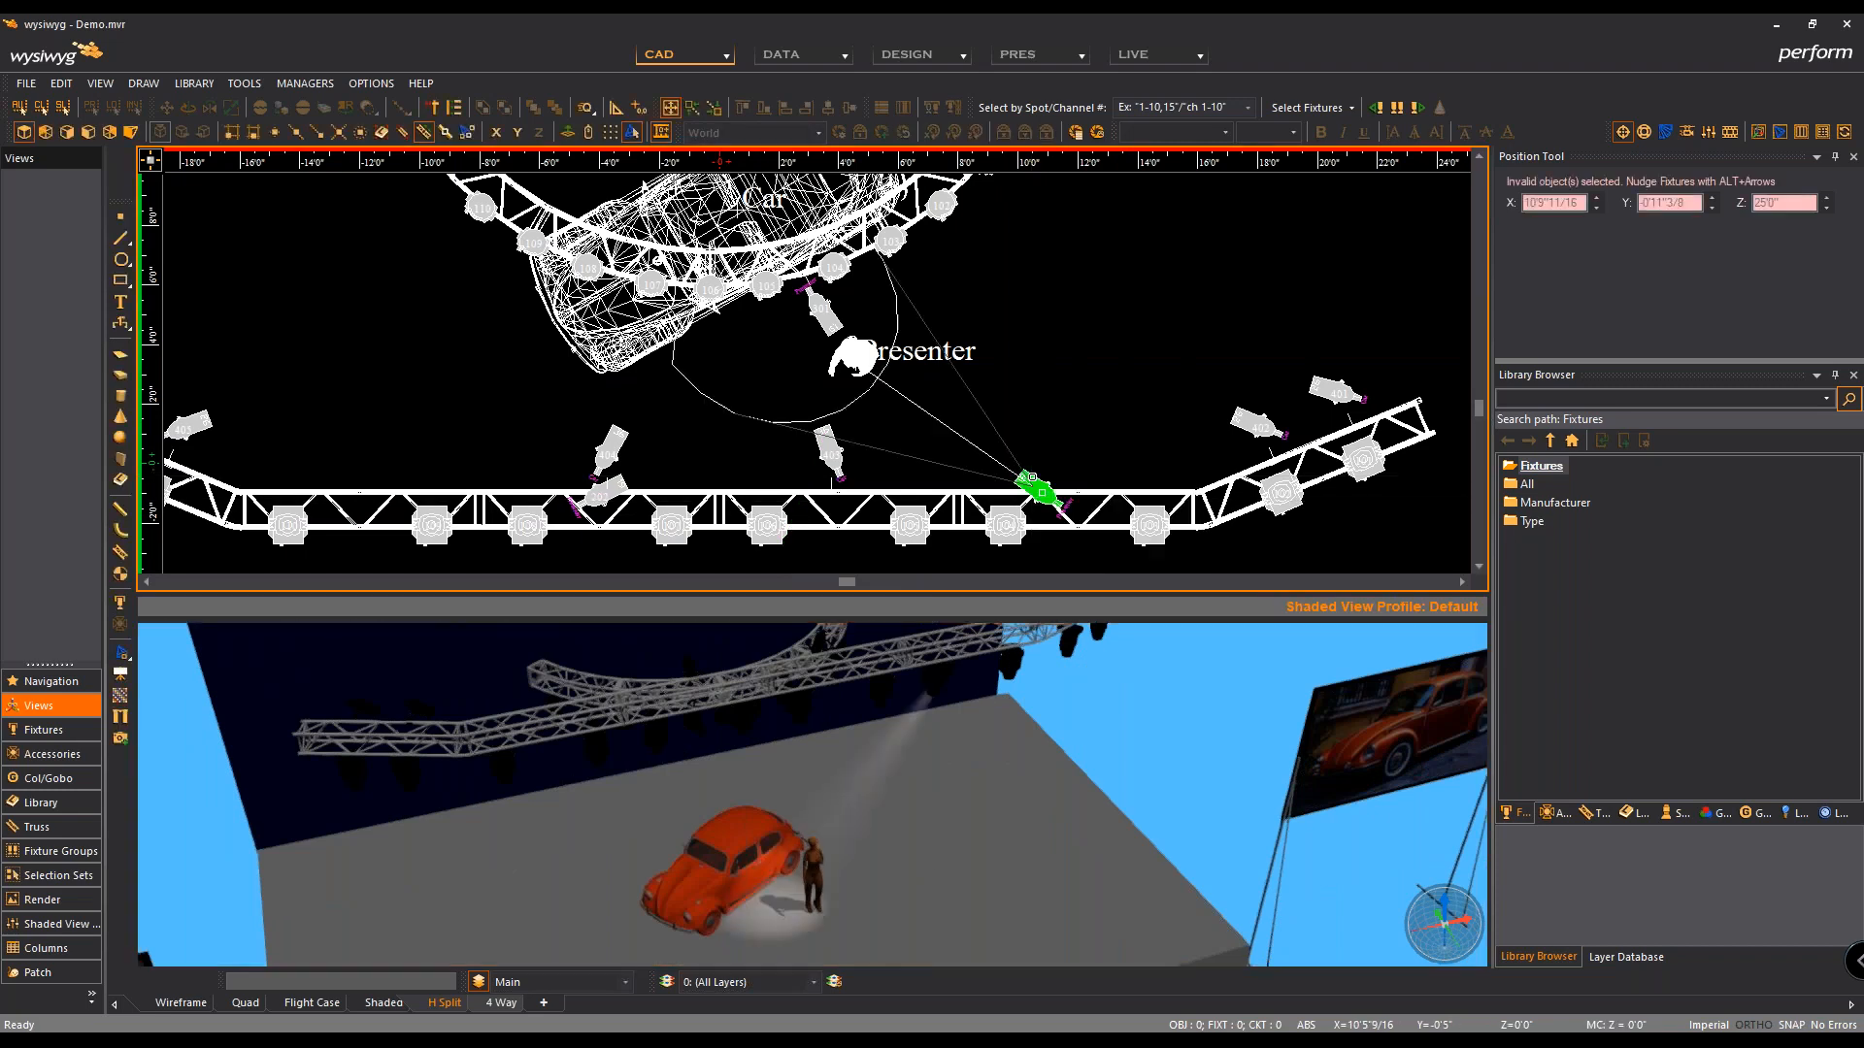
left_click(623, 483, "ctrl")
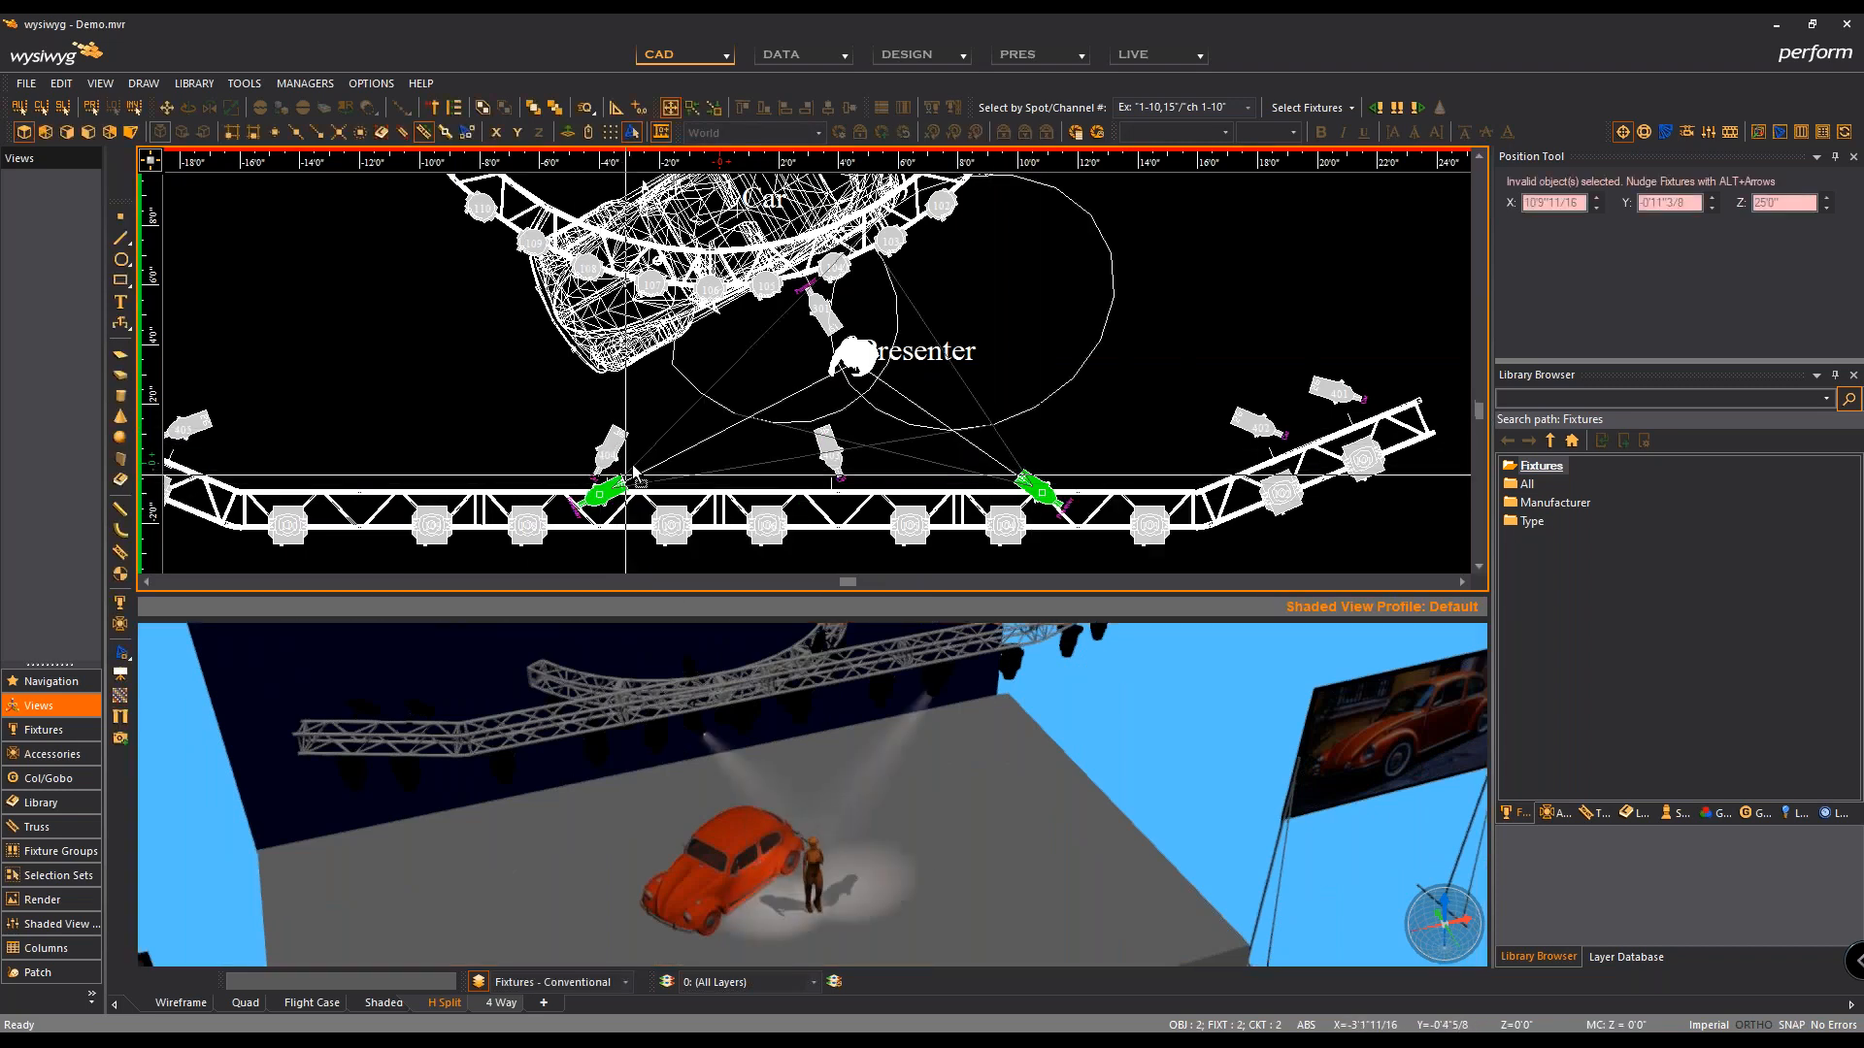
left_click(821, 311, "ctrl")
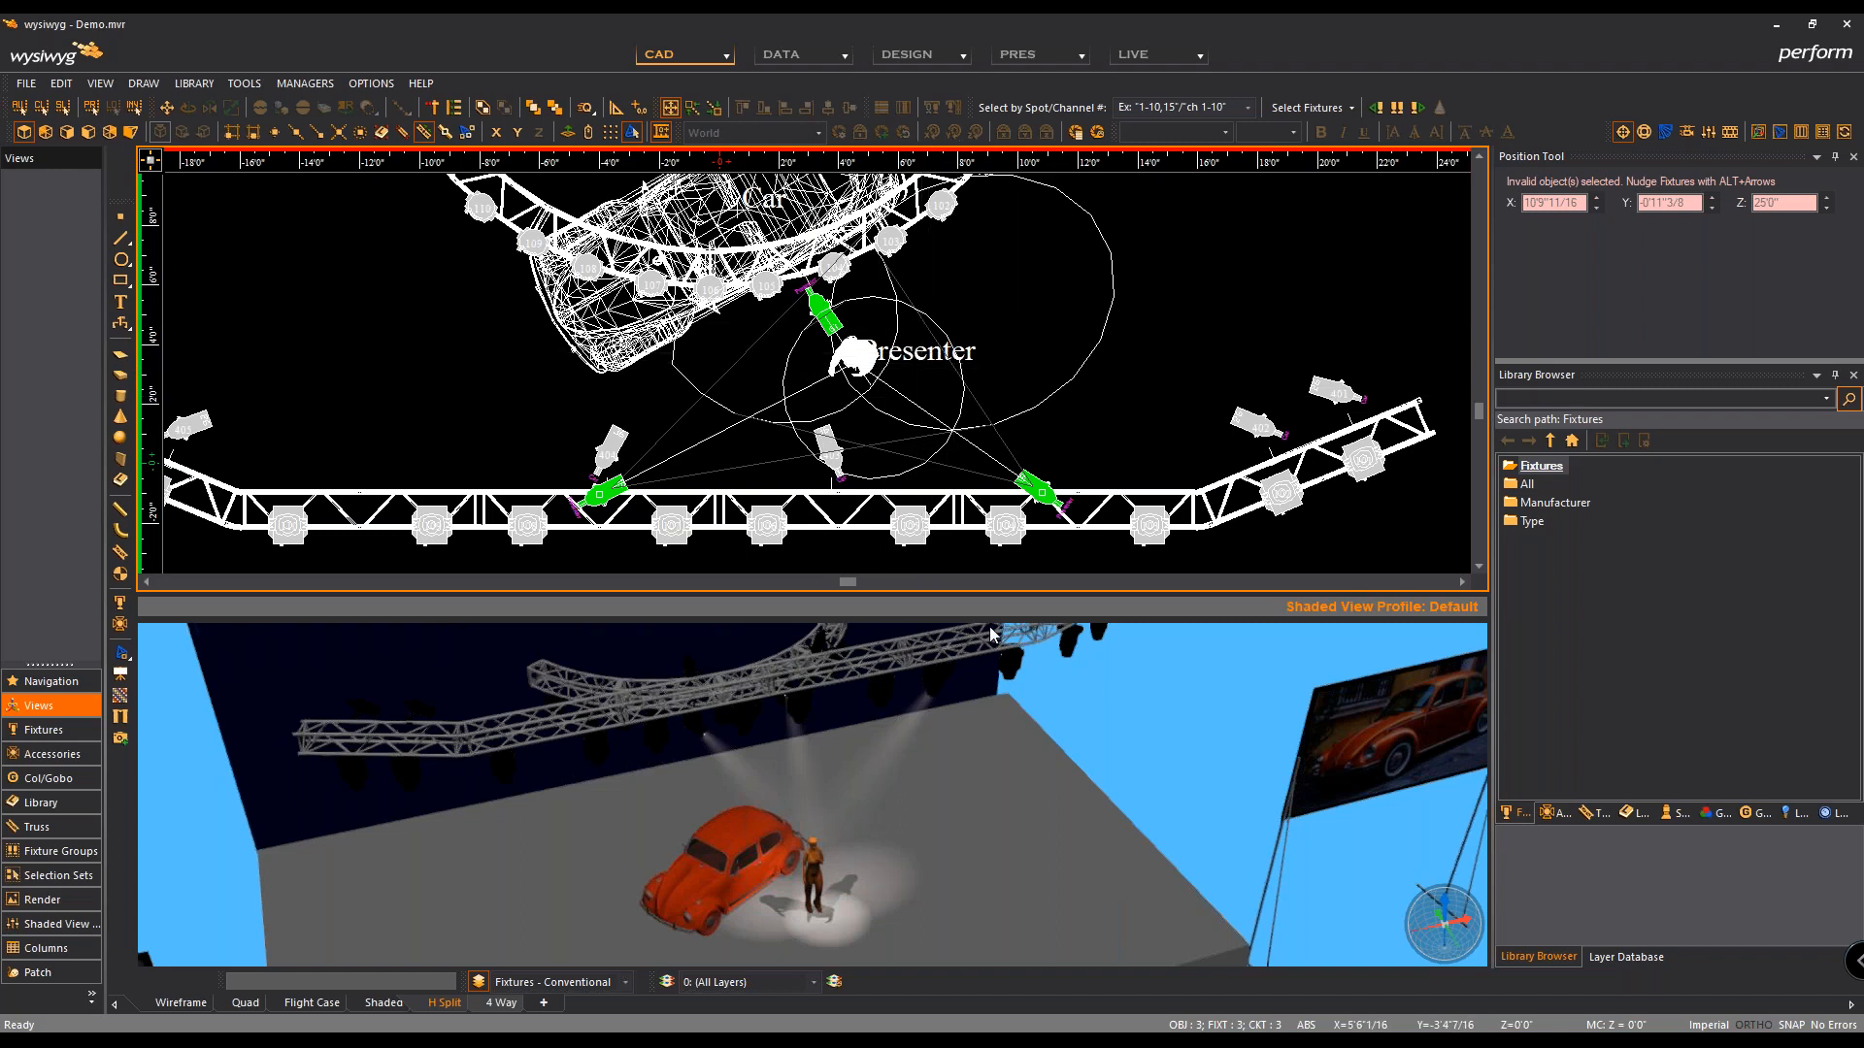
scroll(957, 459, "up", 5)
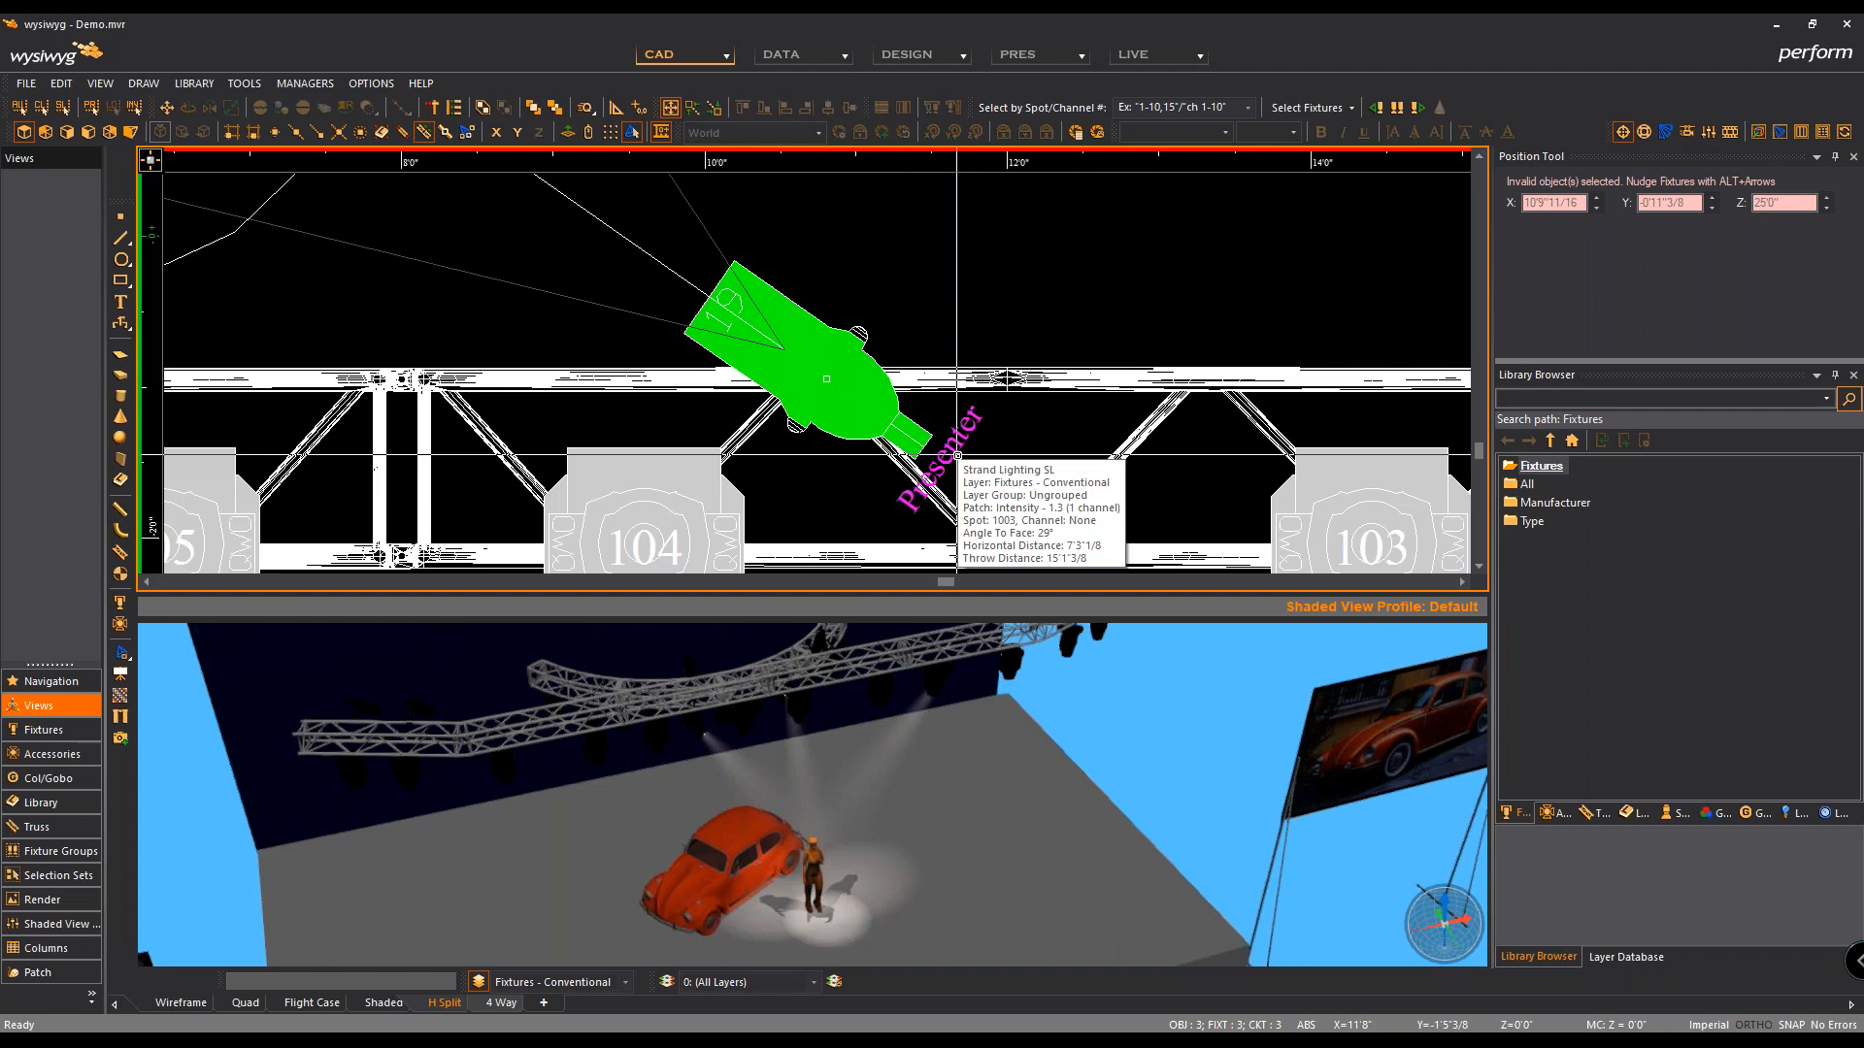
Step: Select the six front-truss conventional fixtures focused on the car in the plan view and check the Car focus position's details
scroll(959, 449, "down", 4)
scroll(961, 443, "down", 5)
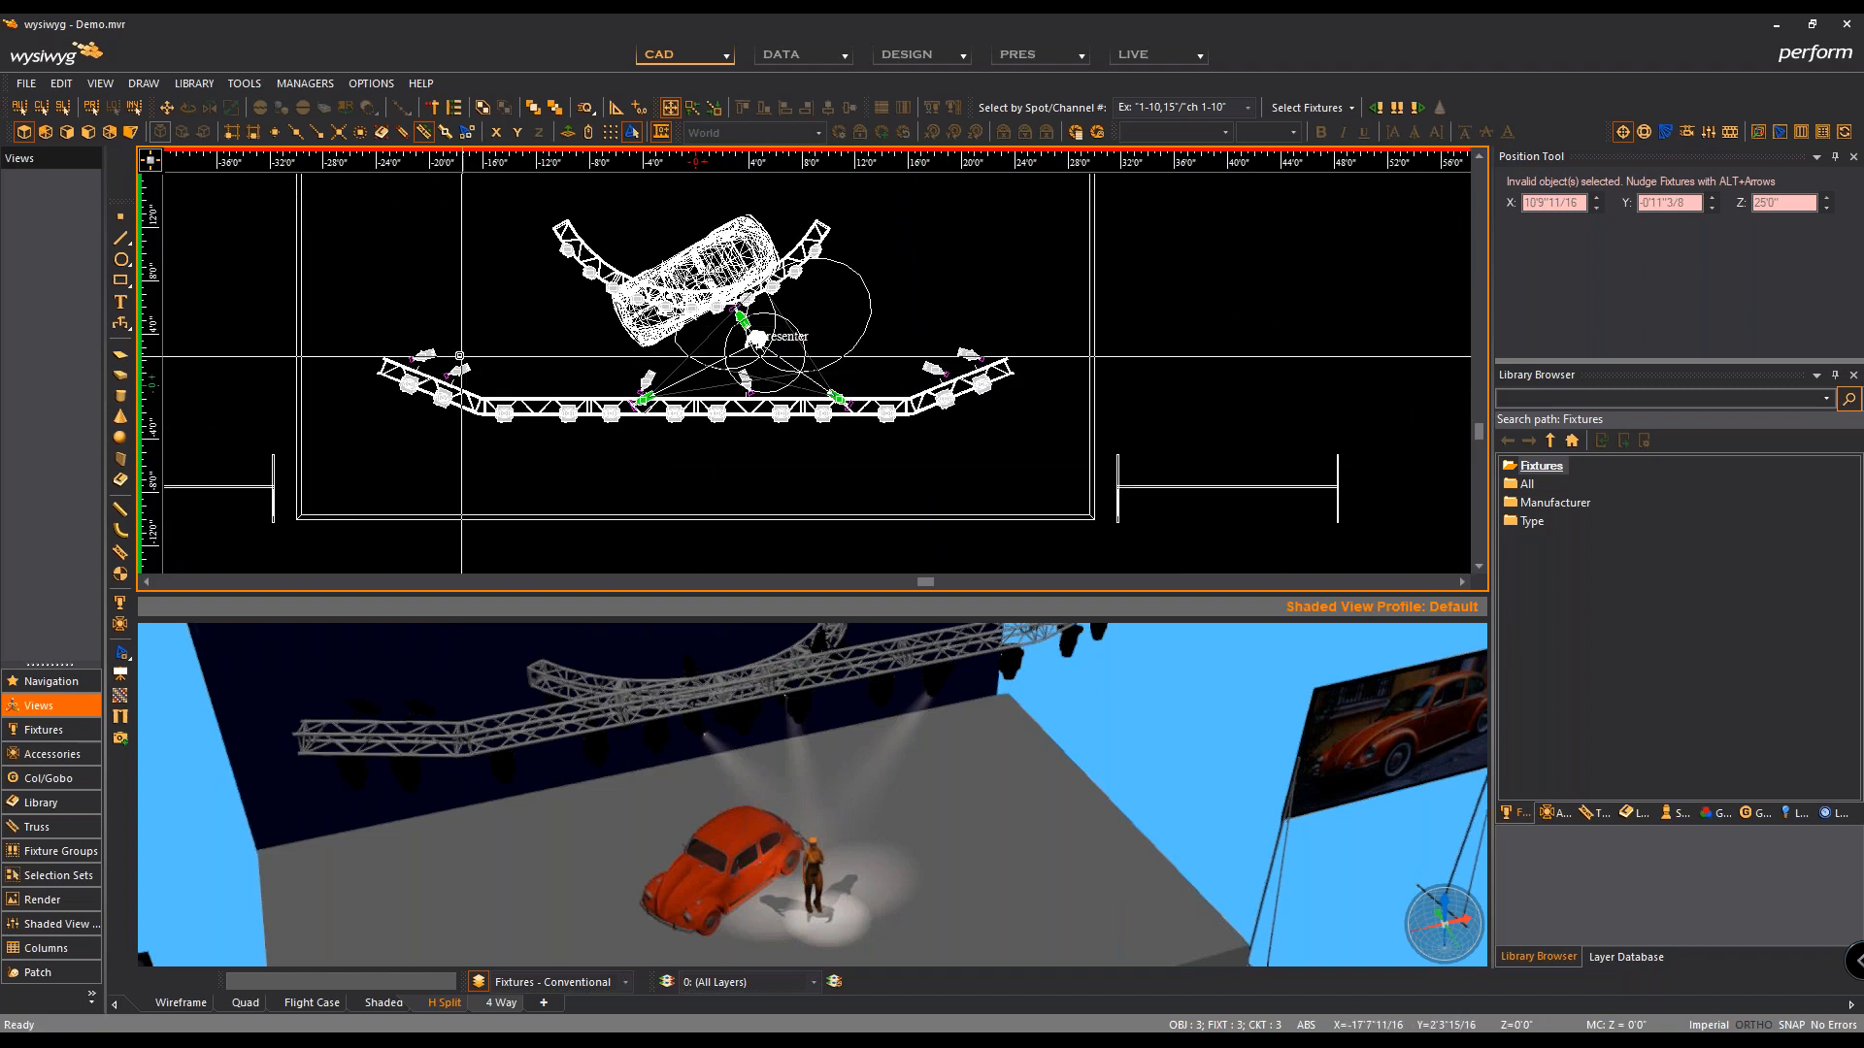
left_click(423, 352)
left_click(457, 368, "ctrl")
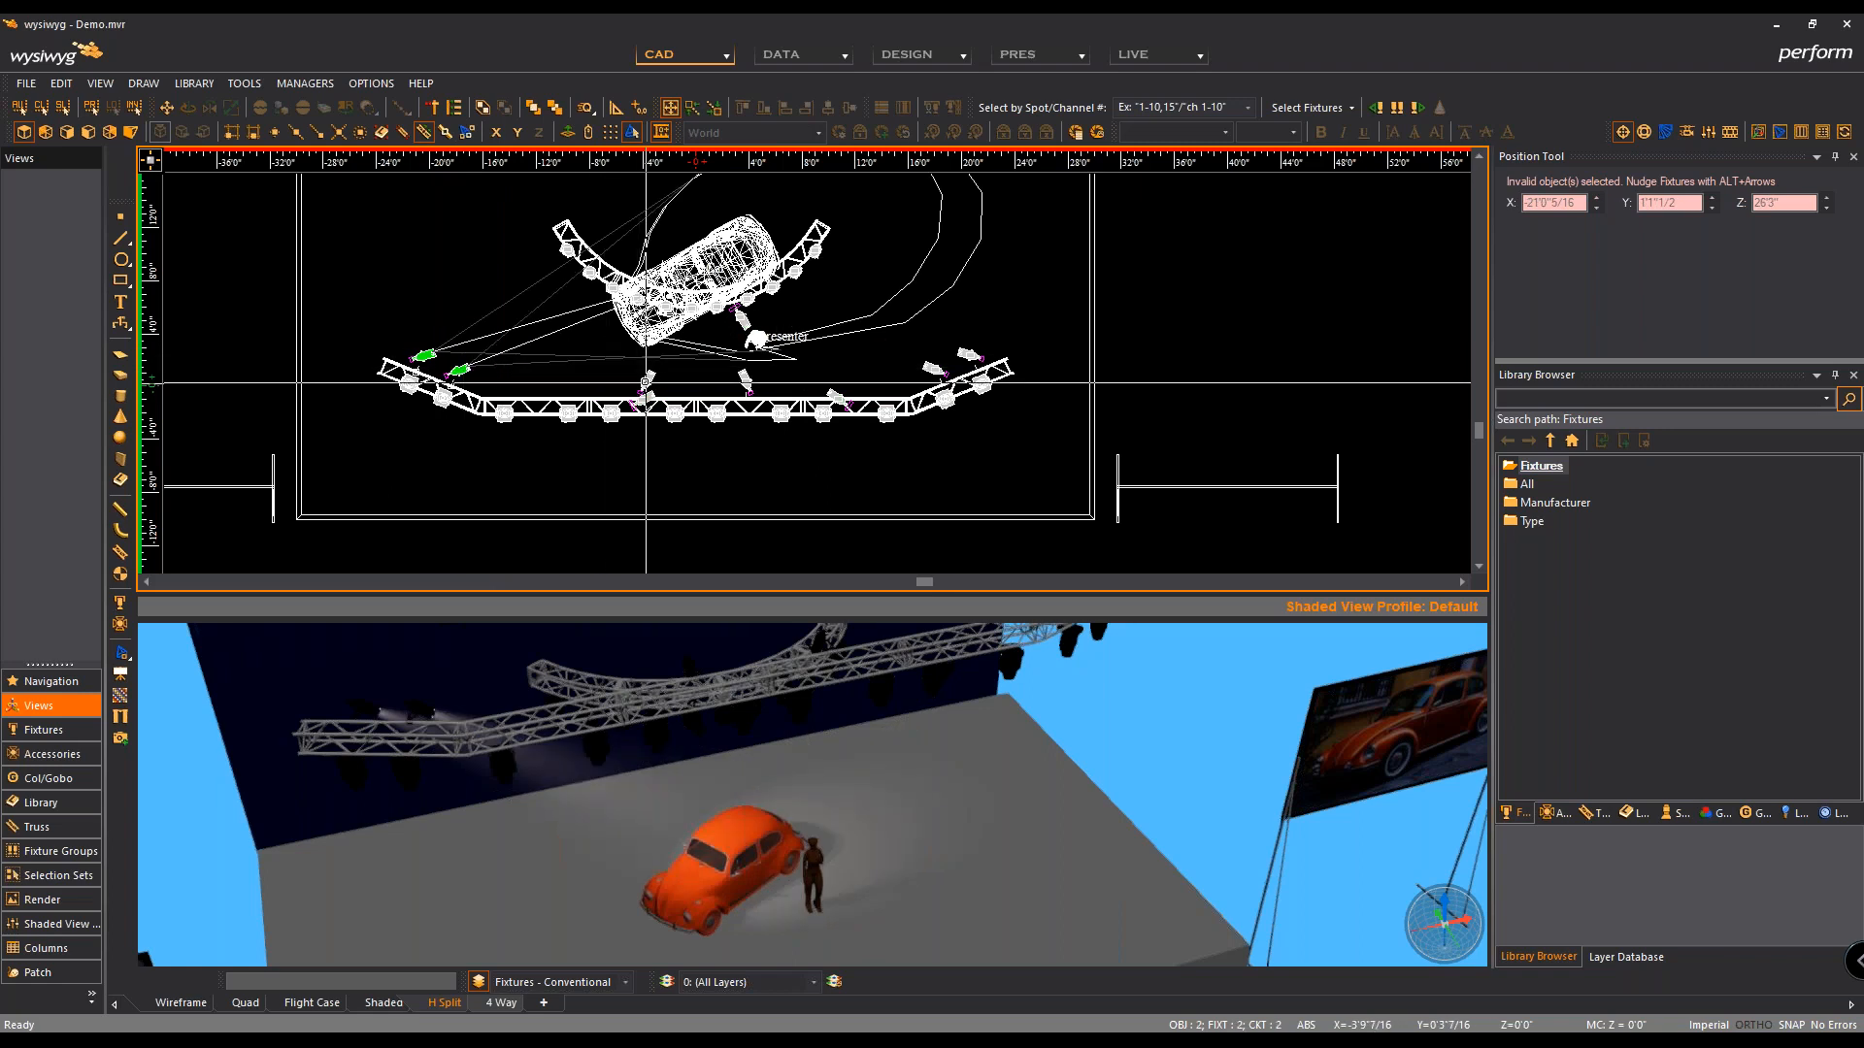
left_click(647, 379, "ctrl")
left_click(745, 378, "ctrl")
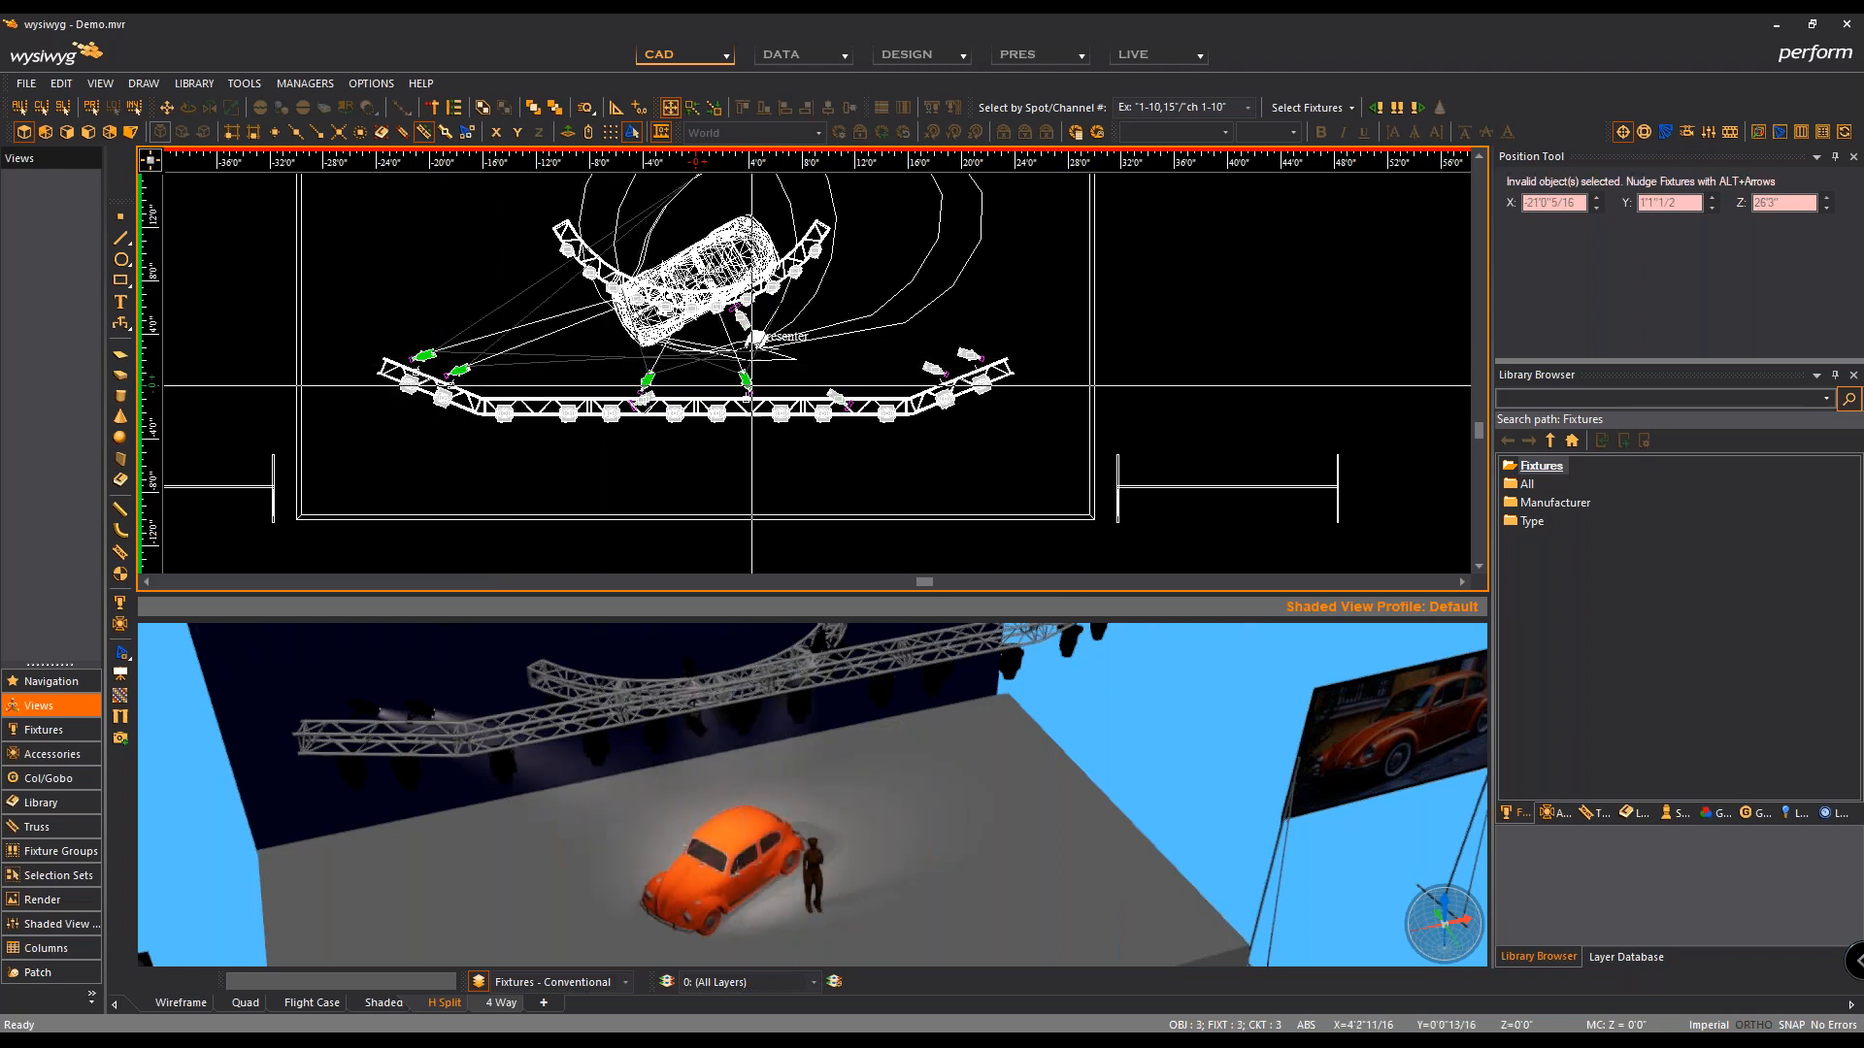
left_click(932, 368, "ctrl")
left_click(961, 358, "ctrl")
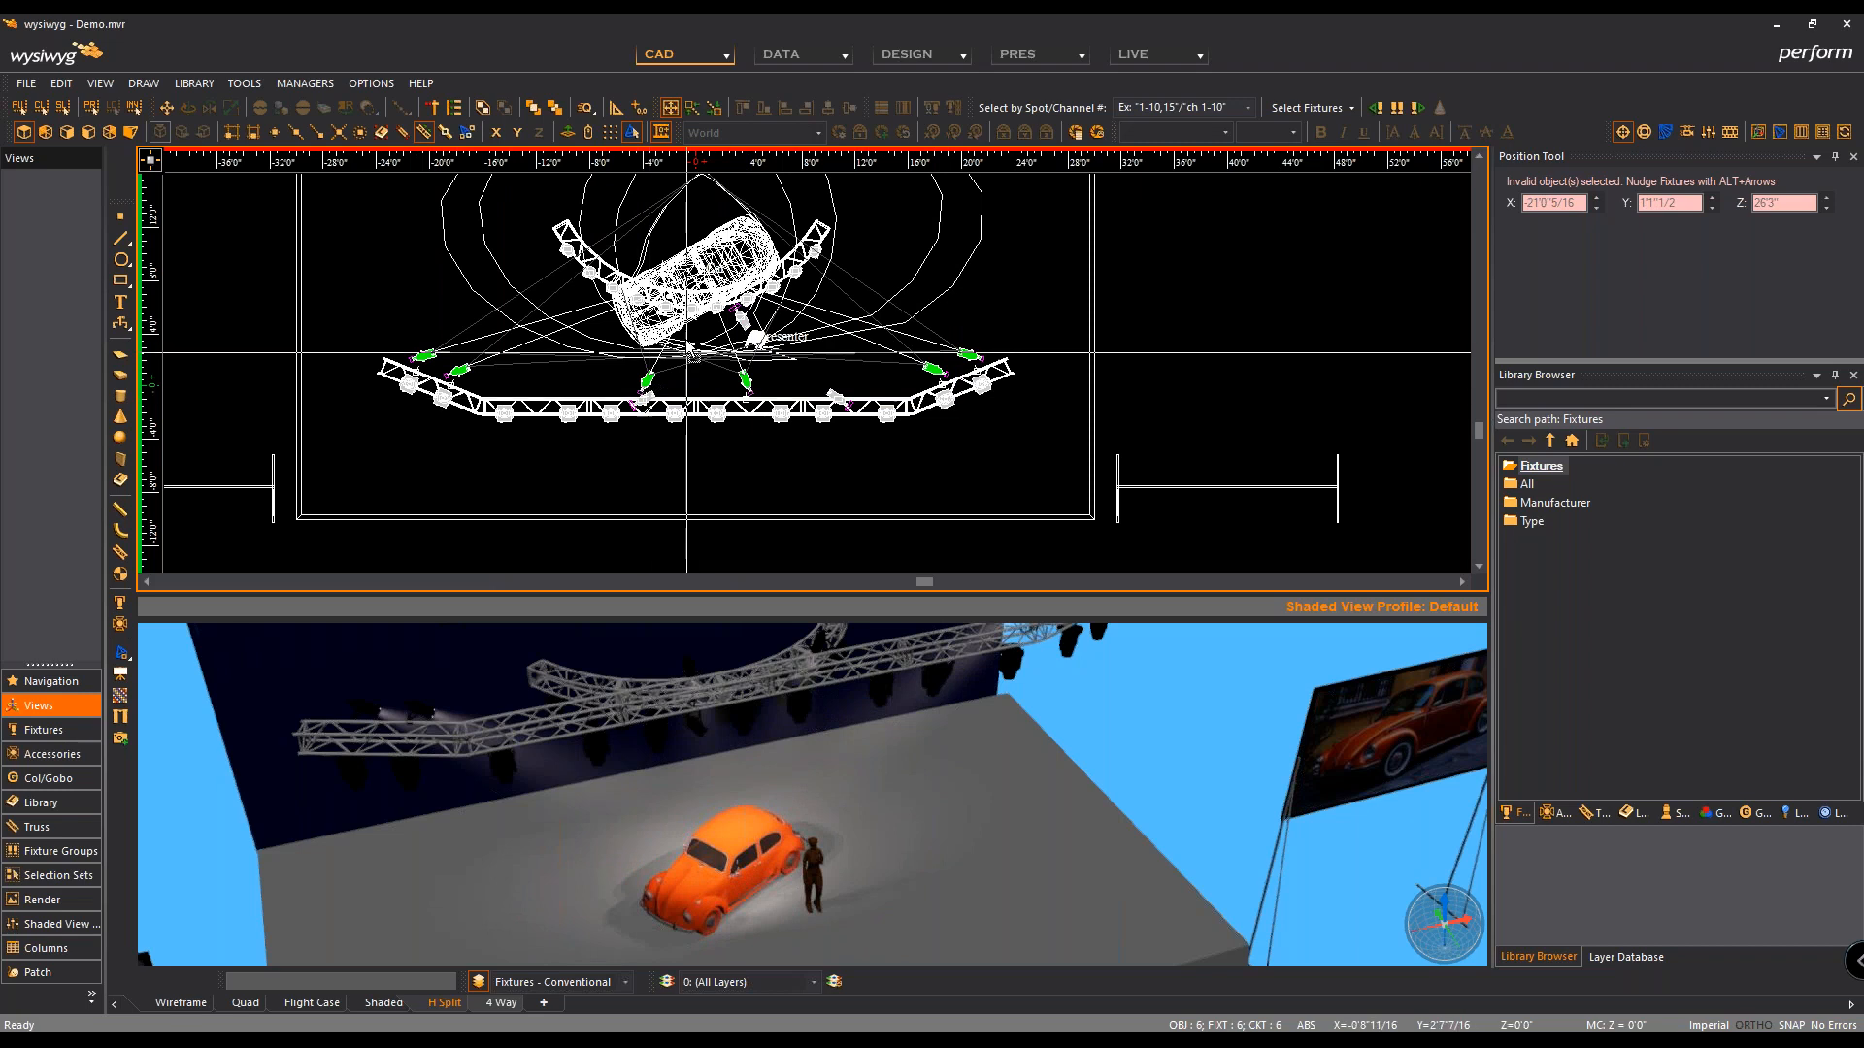
scroll(755, 338, "up", 5)
scroll(797, 395, "down", 8)
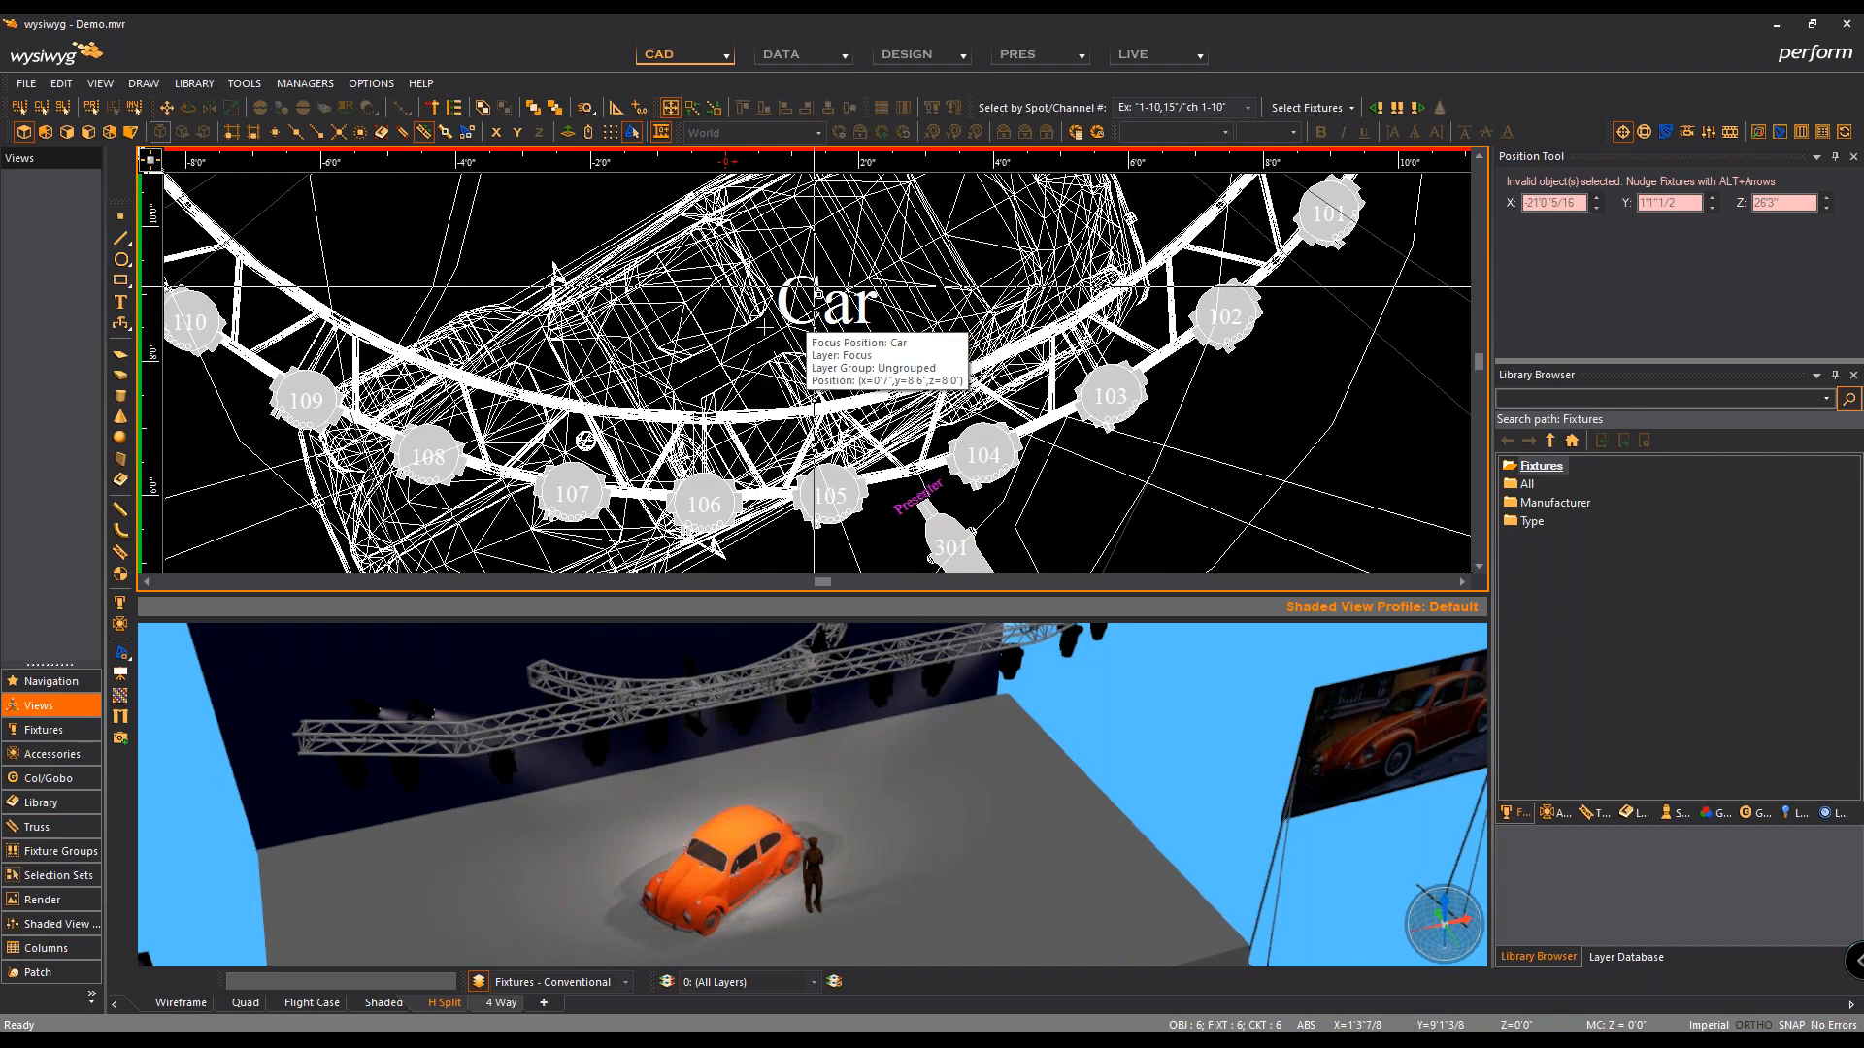
scroll(890, 390, "up", 2)
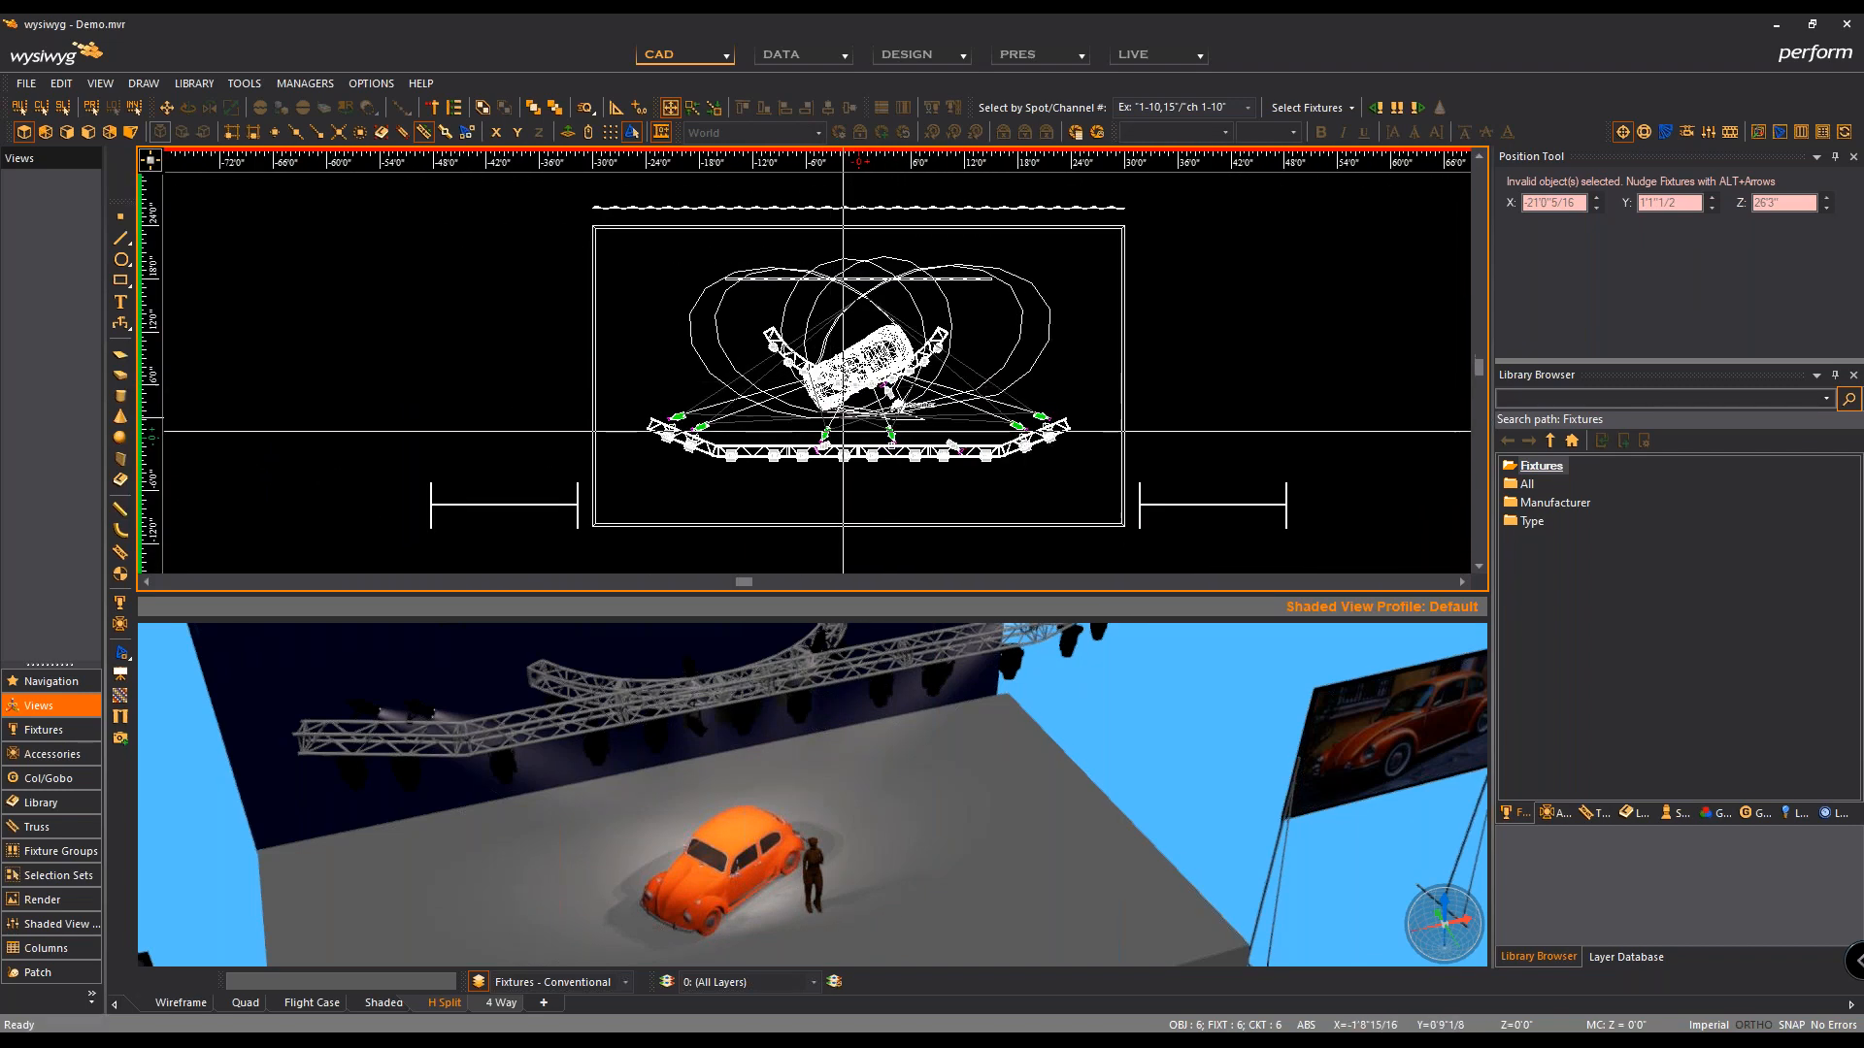
scroll(874, 790, "up", 2)
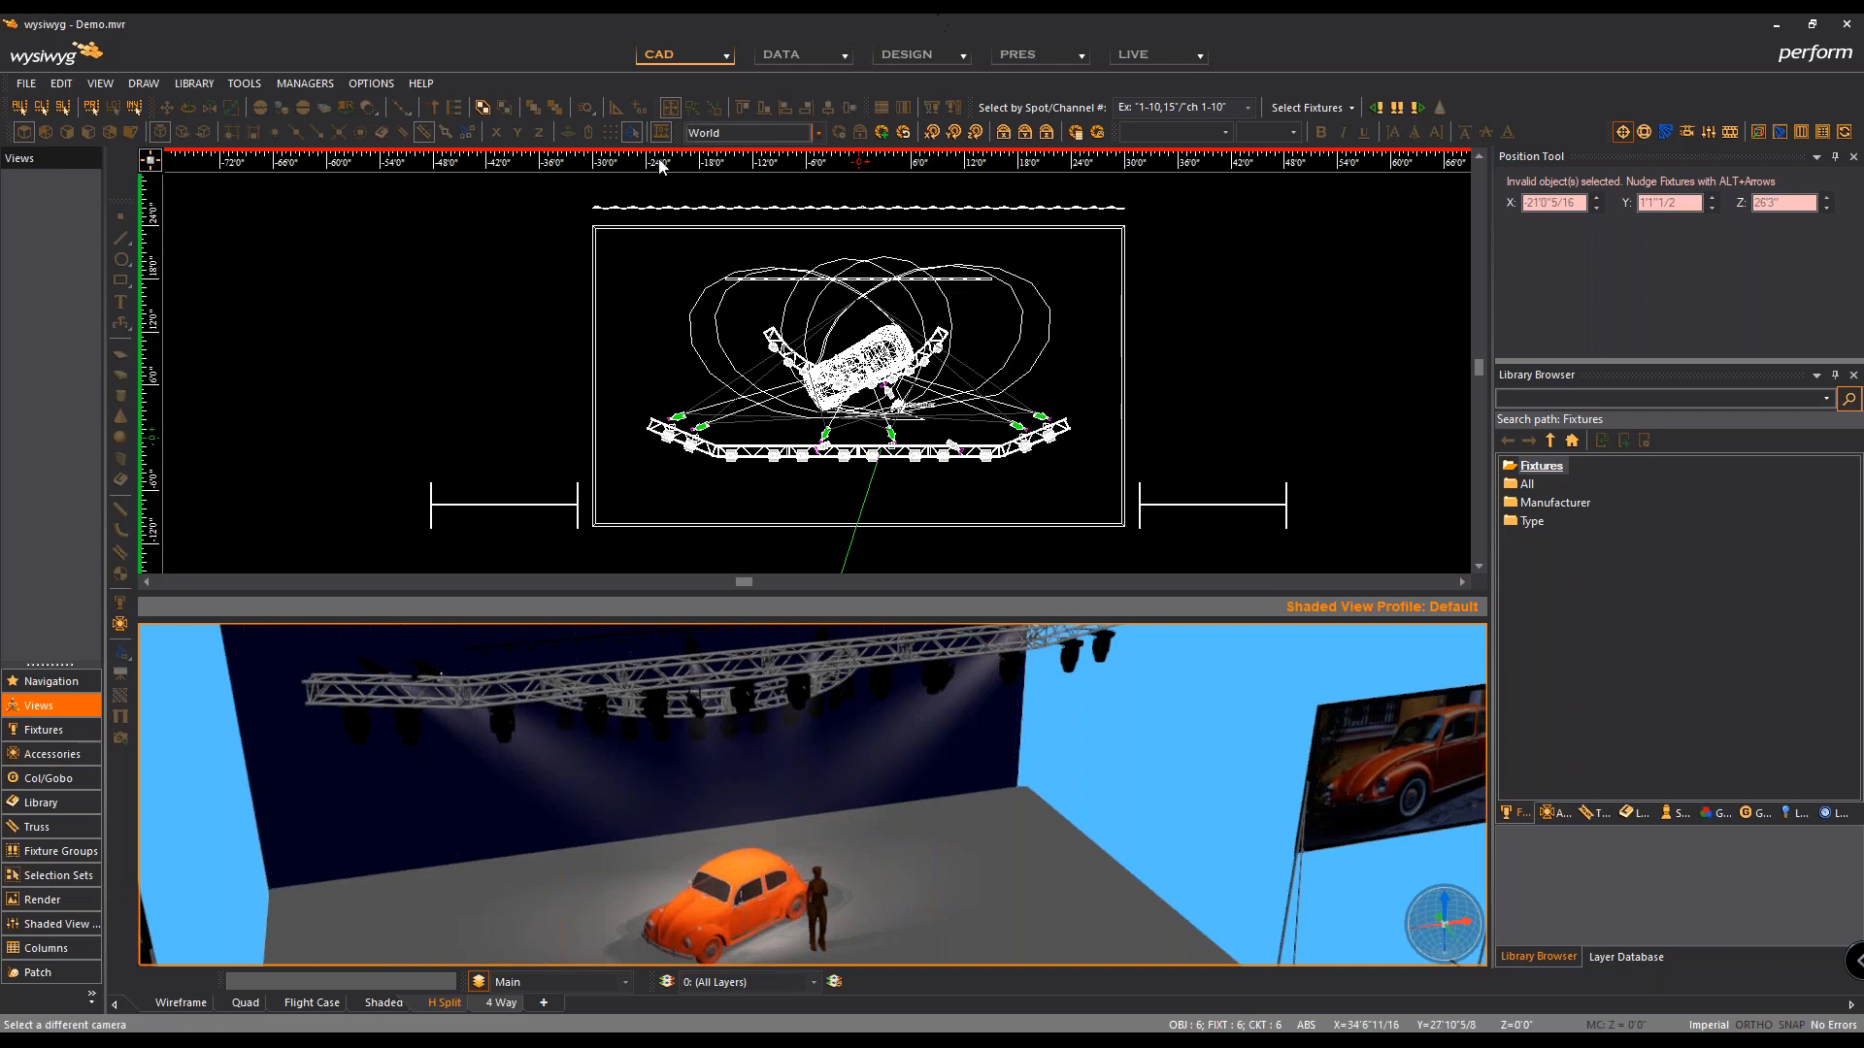
Step: Switch to the H Select layout in Data mode and enlarge the spreadsheet area below the plan view
left_click(841, 58)
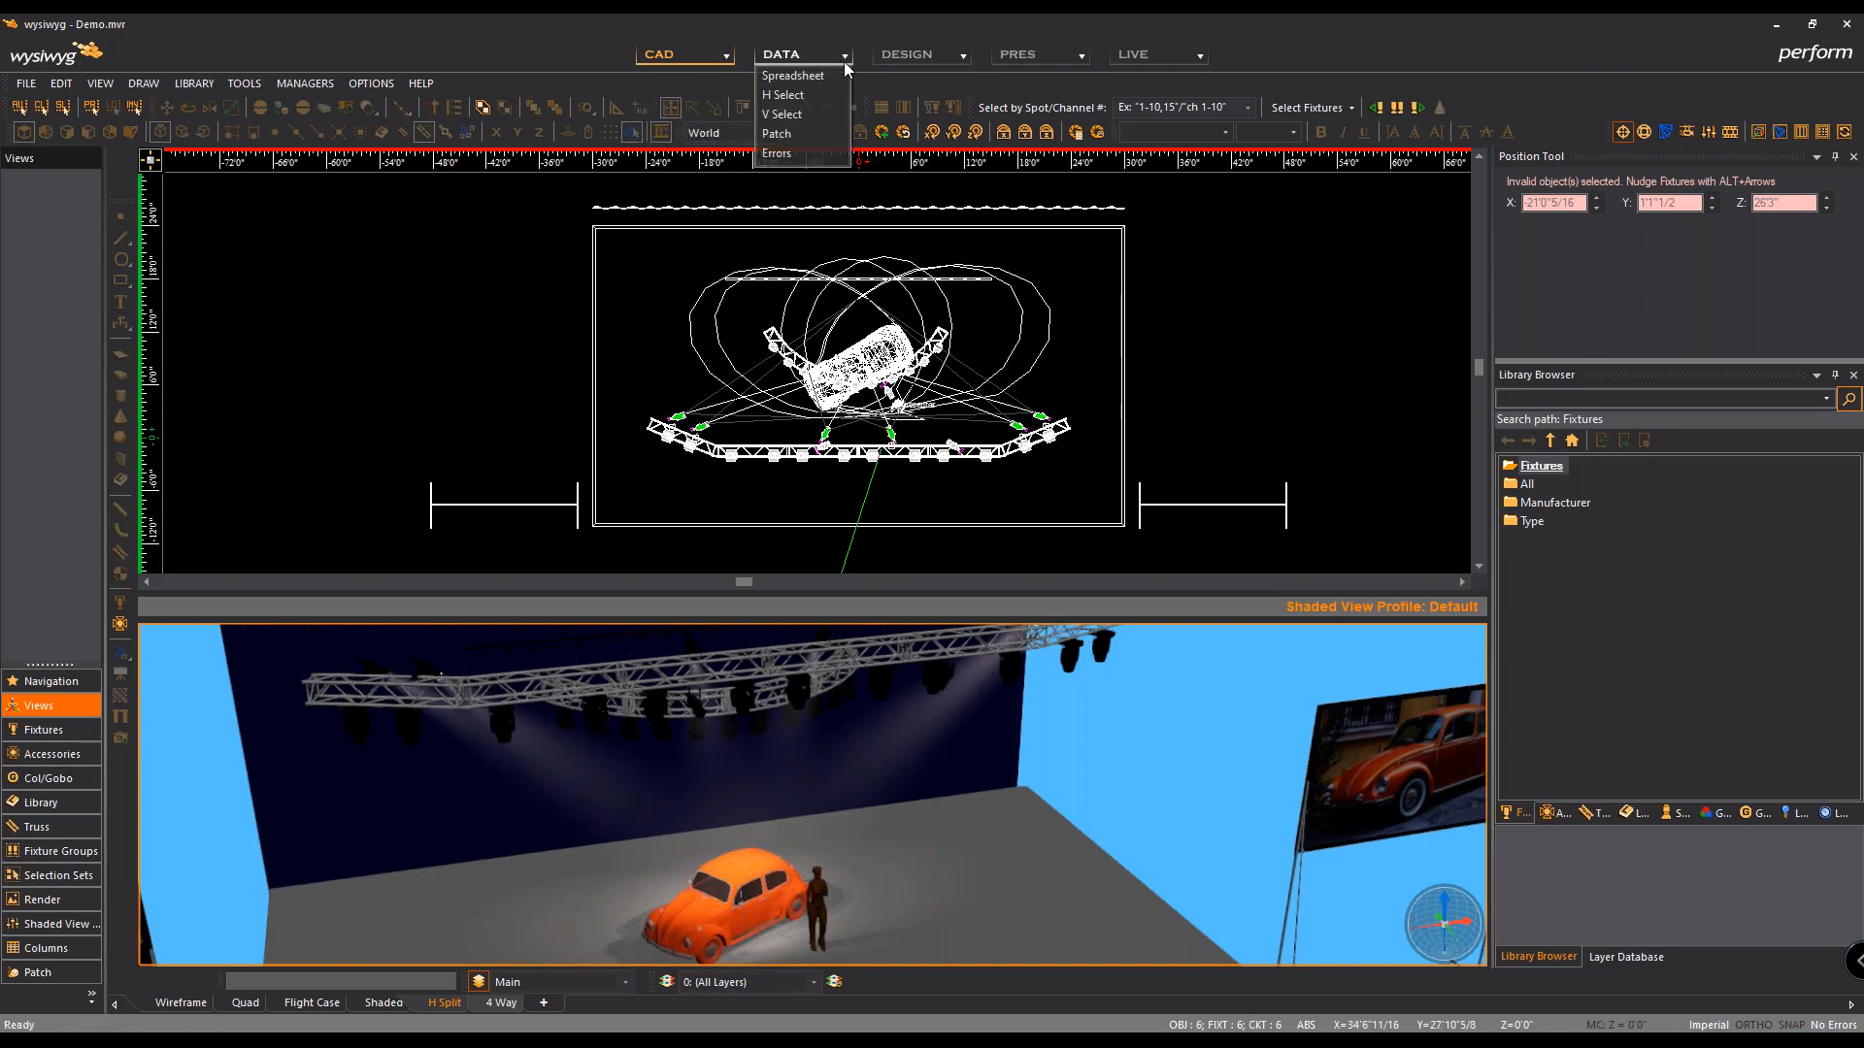
left_click(834, 95)
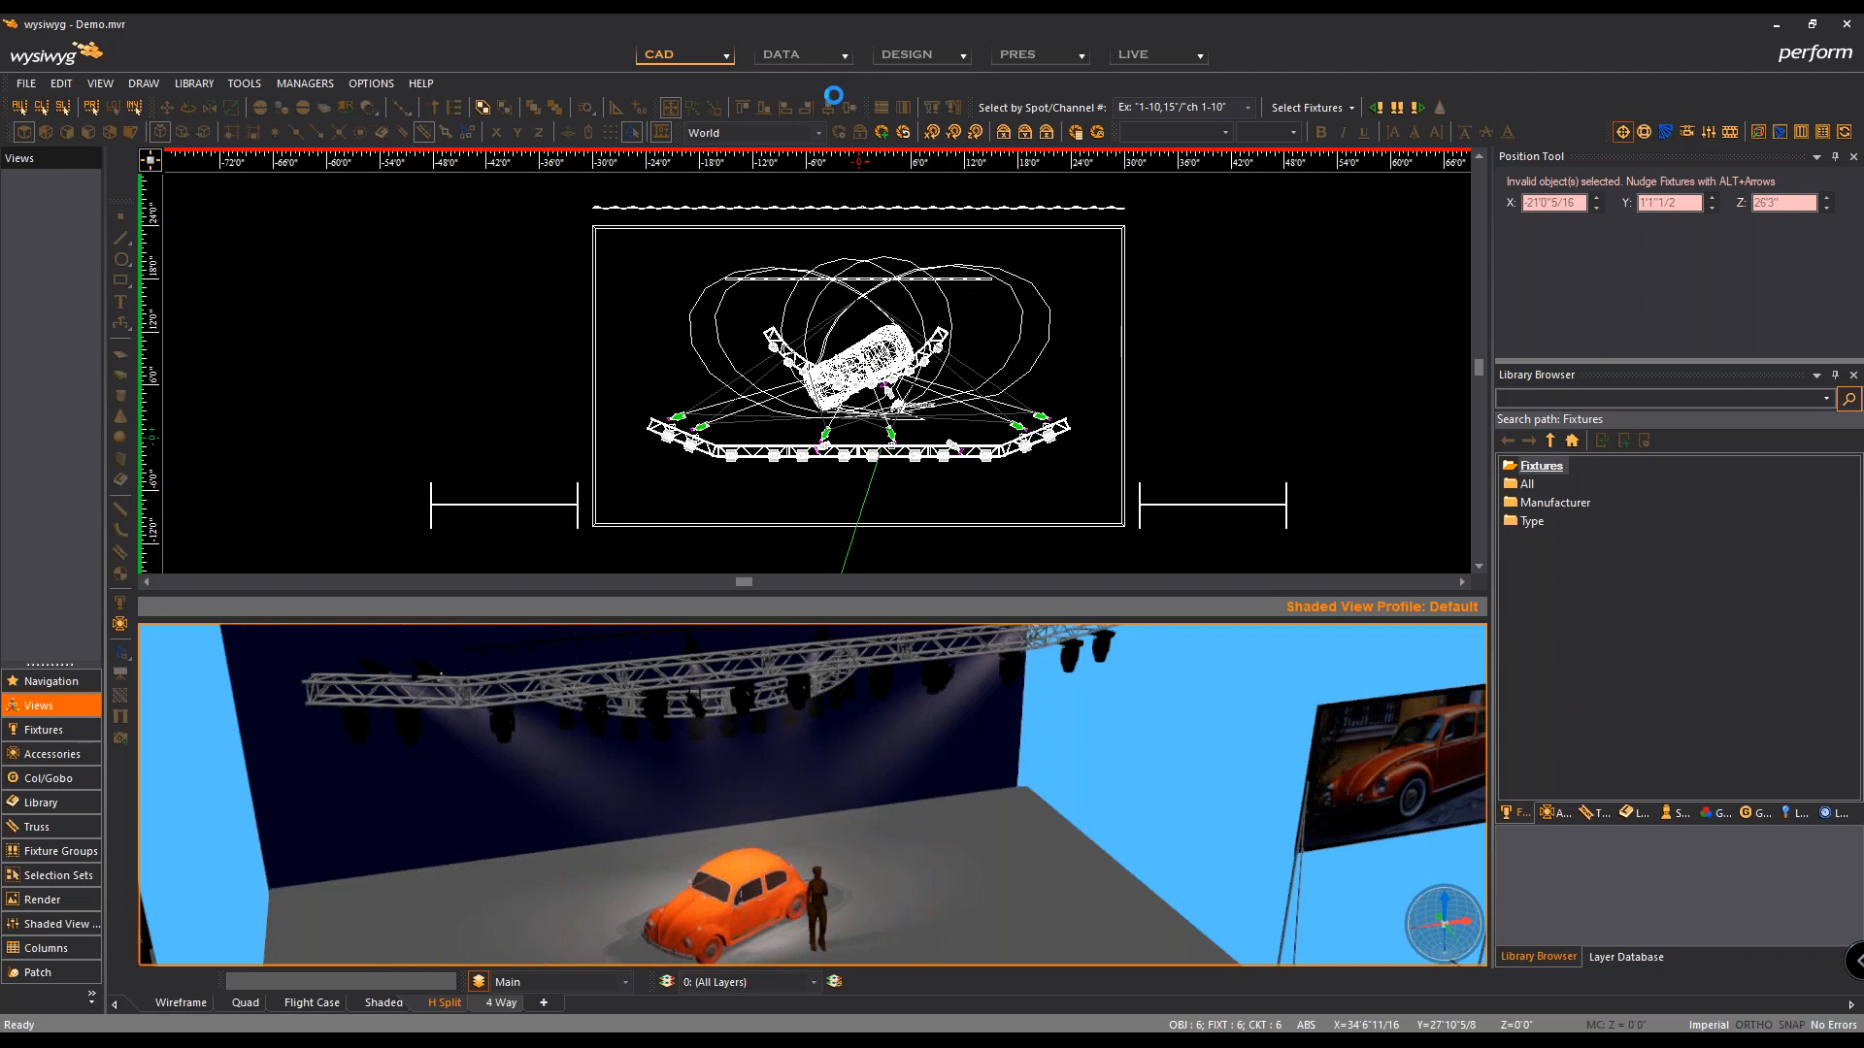
scroll(375, 735, "down", 3)
scroll(451, 742, "up", 3)
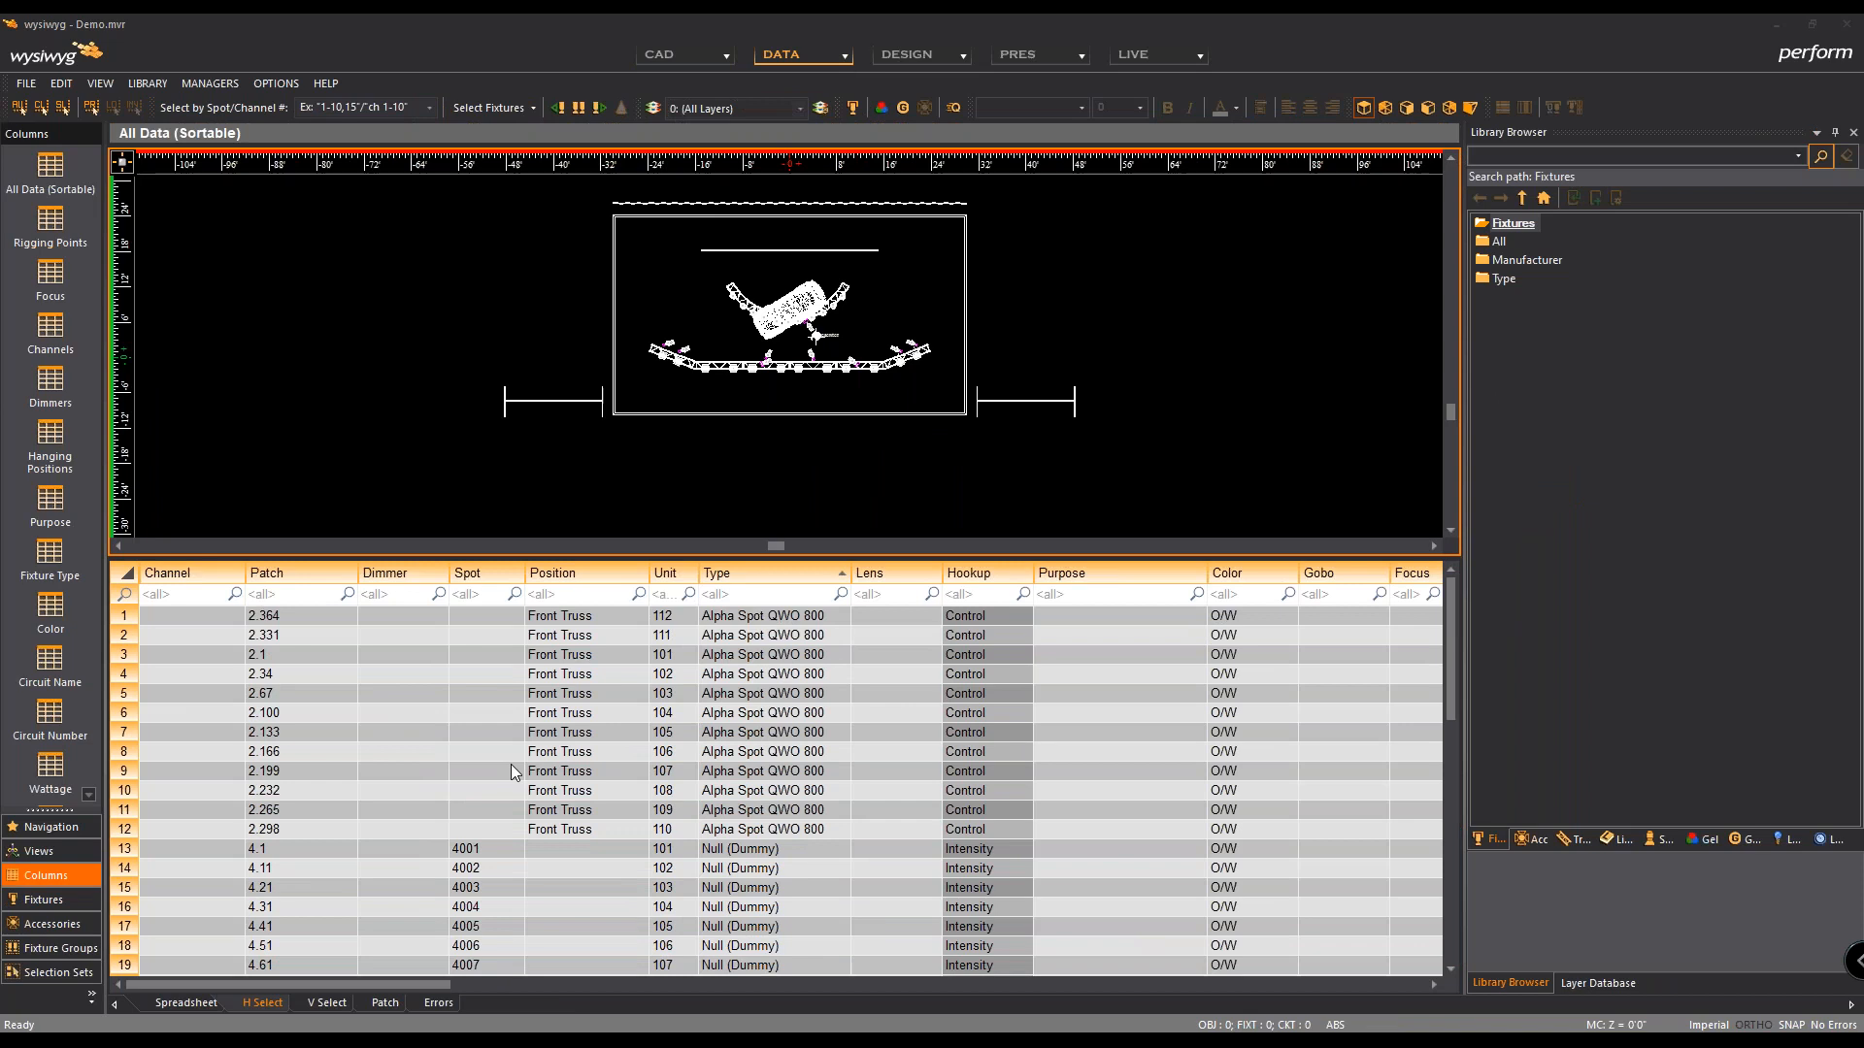
left_click_drag(893, 330, 893, 309)
Step: Examine the imported fixtures' patch, spot, position, unit, type, lens and focus data throughout the spreadsheet
scroll(633, 720, "down", 4)
scroll(633, 720, "up", 4)
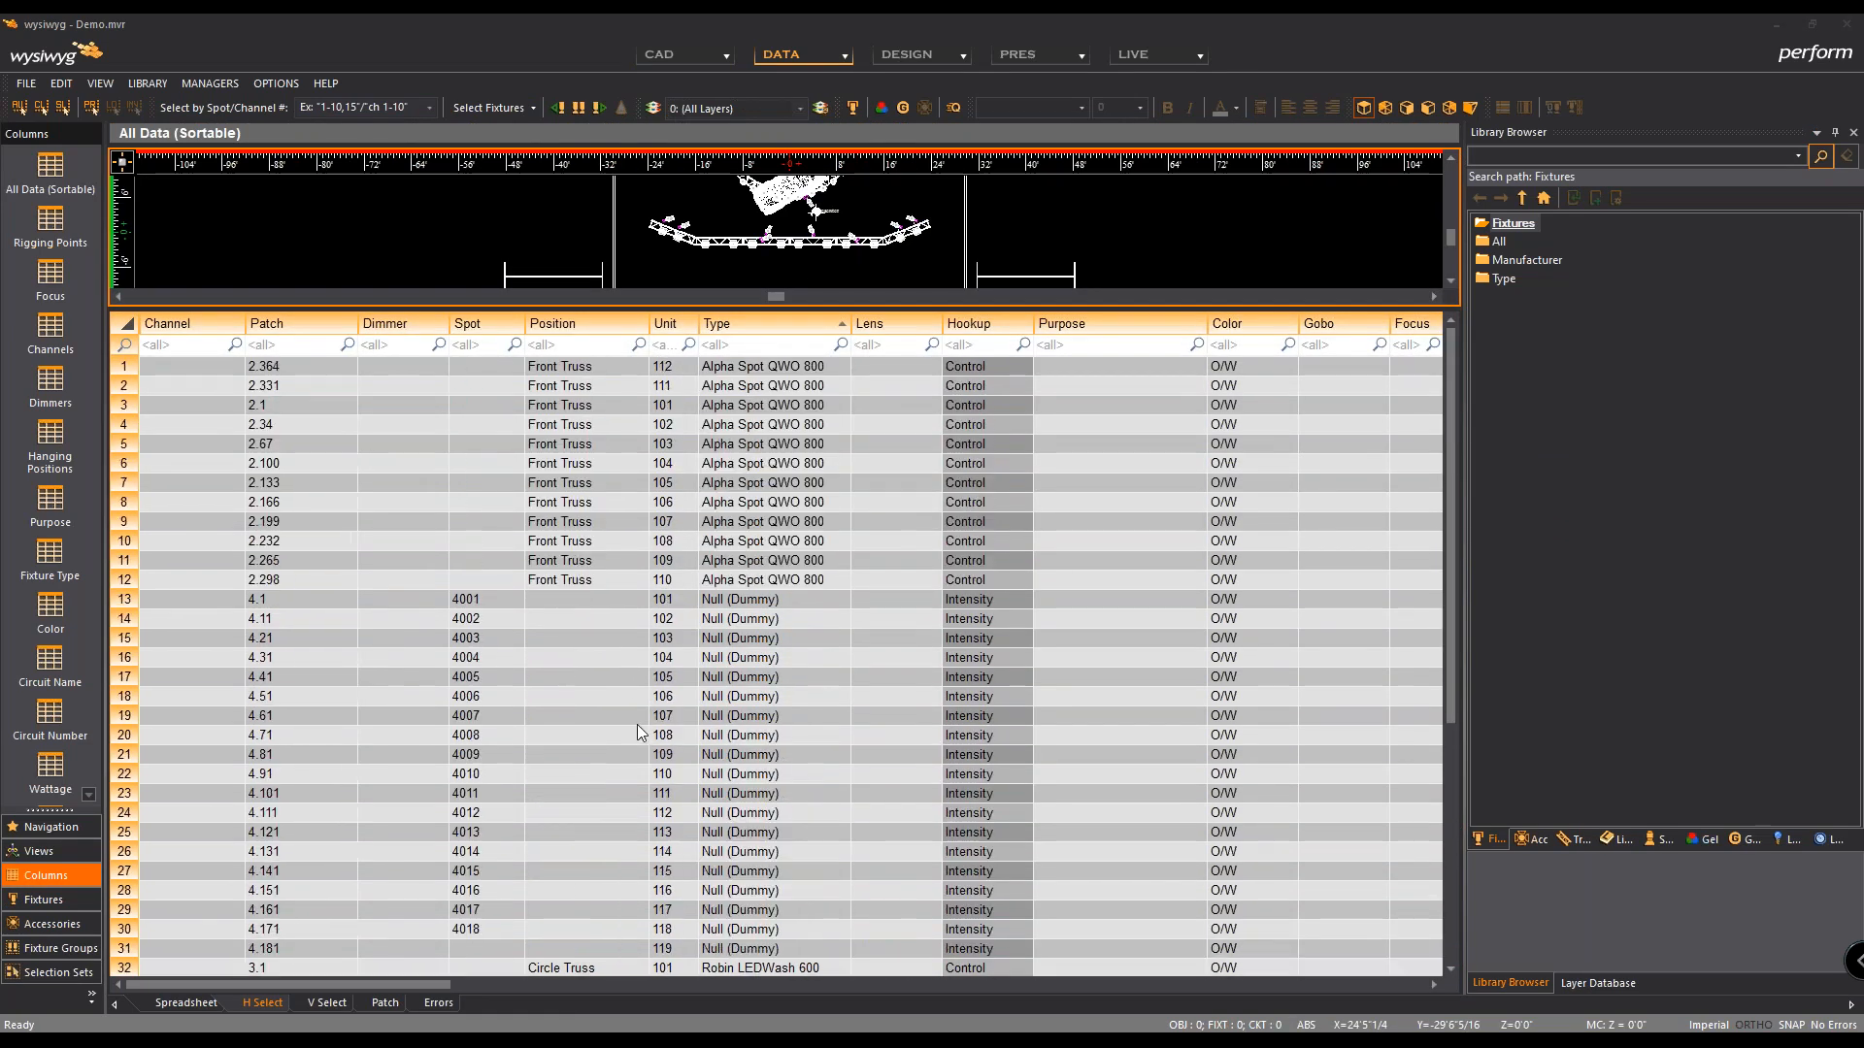
scroll(637, 728, "down", 2)
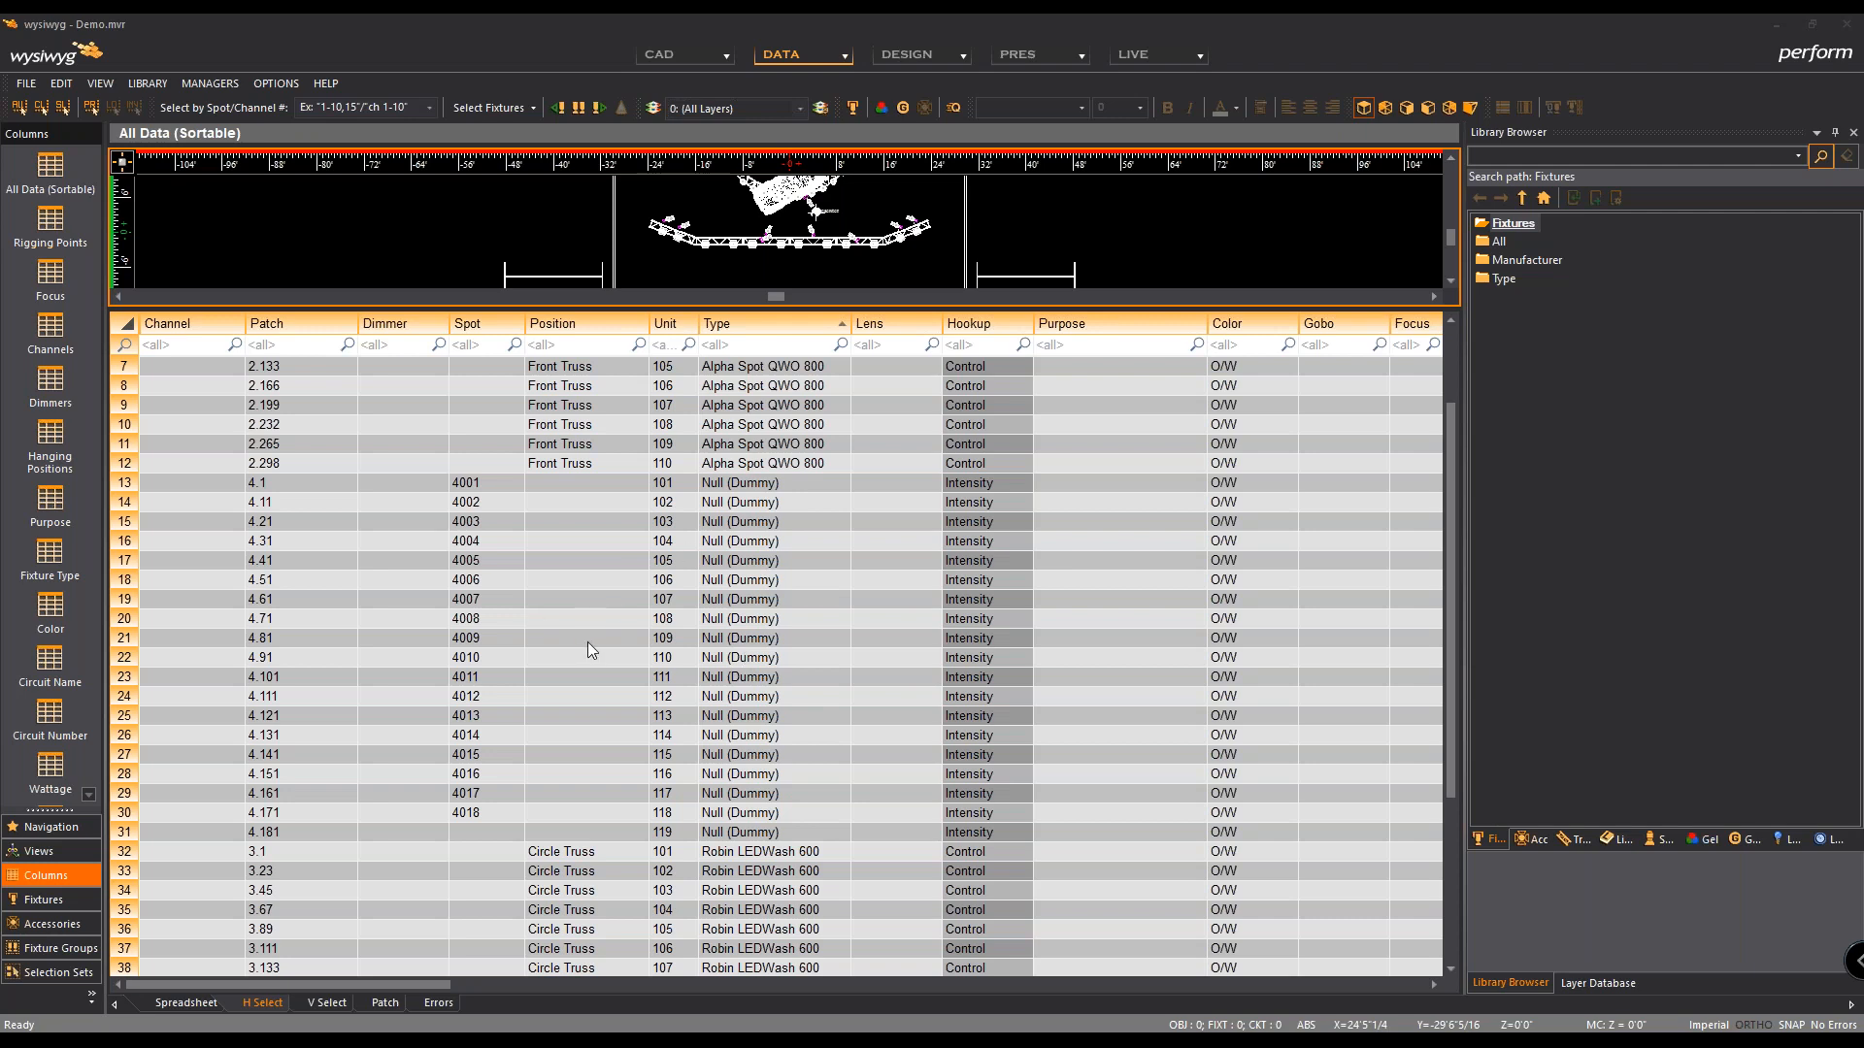
scroll(572, 771, "down", 4)
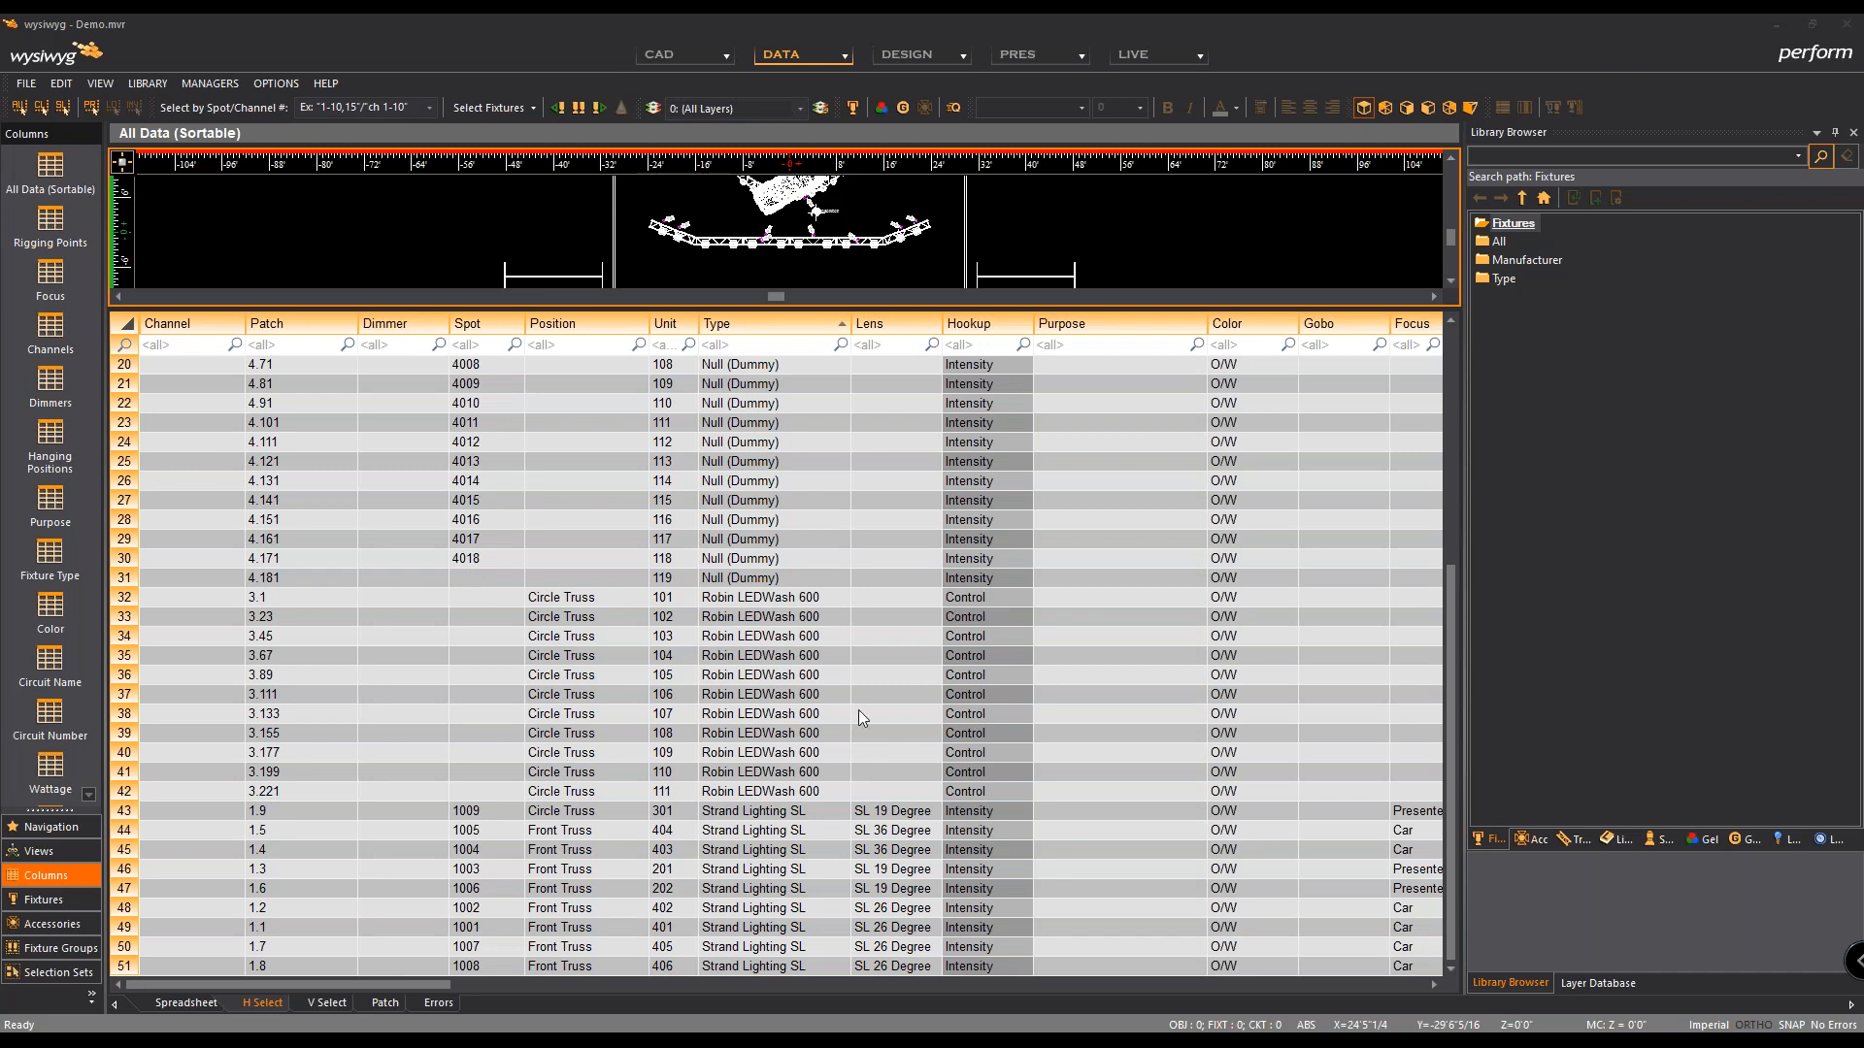
scroll(805, 767, "up", 6)
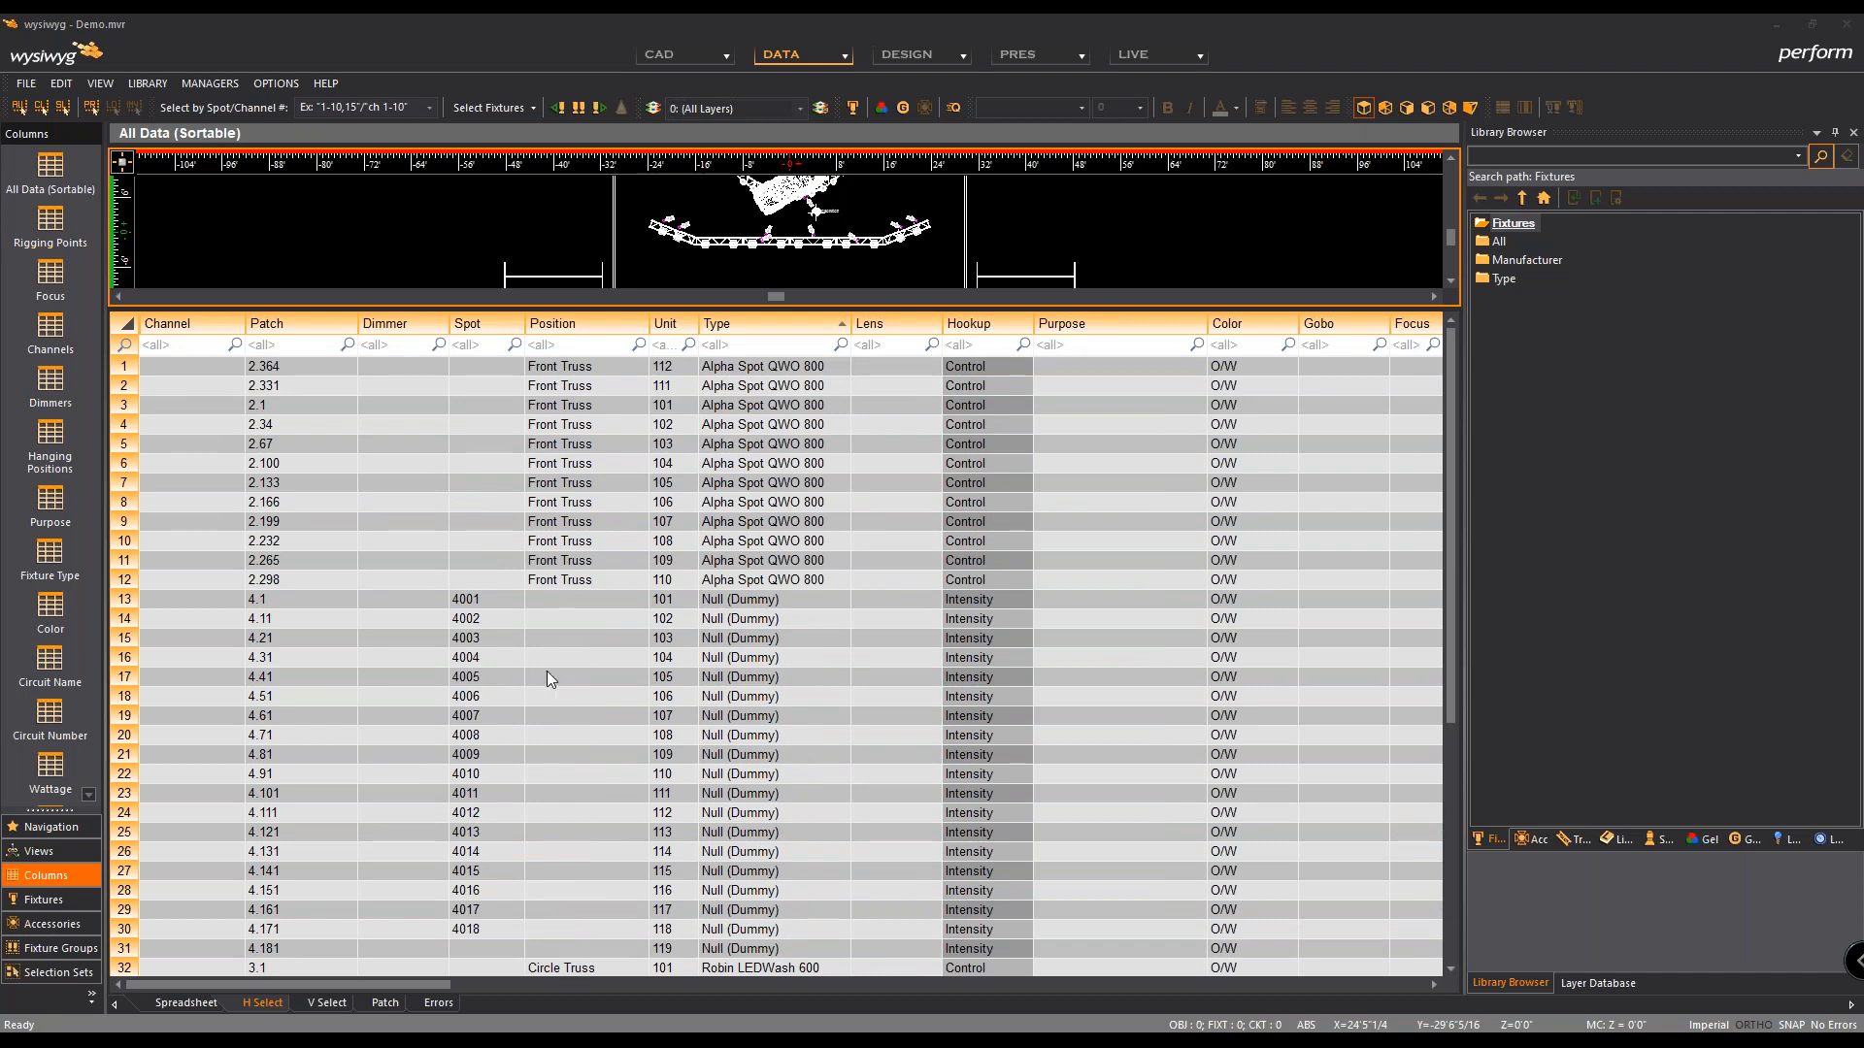
scroll(550, 670, "down", 6)
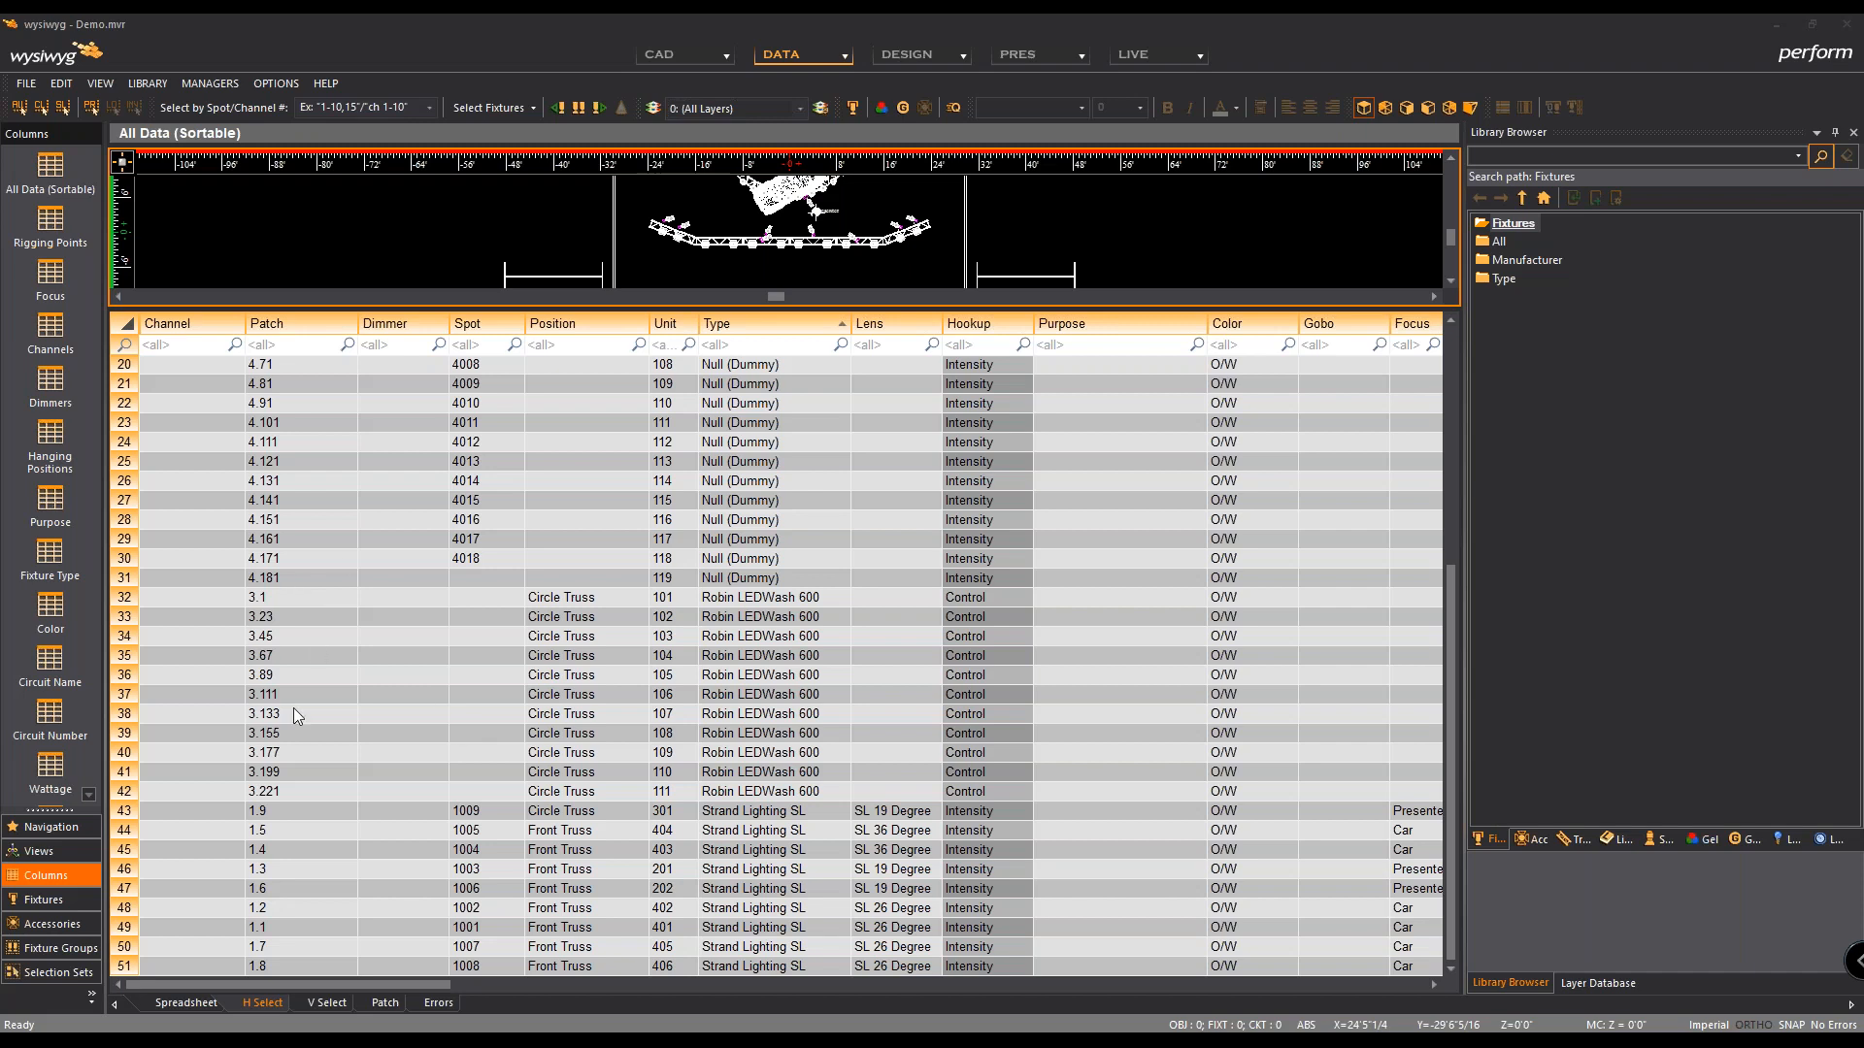
scroll(592, 632, "up", 6)
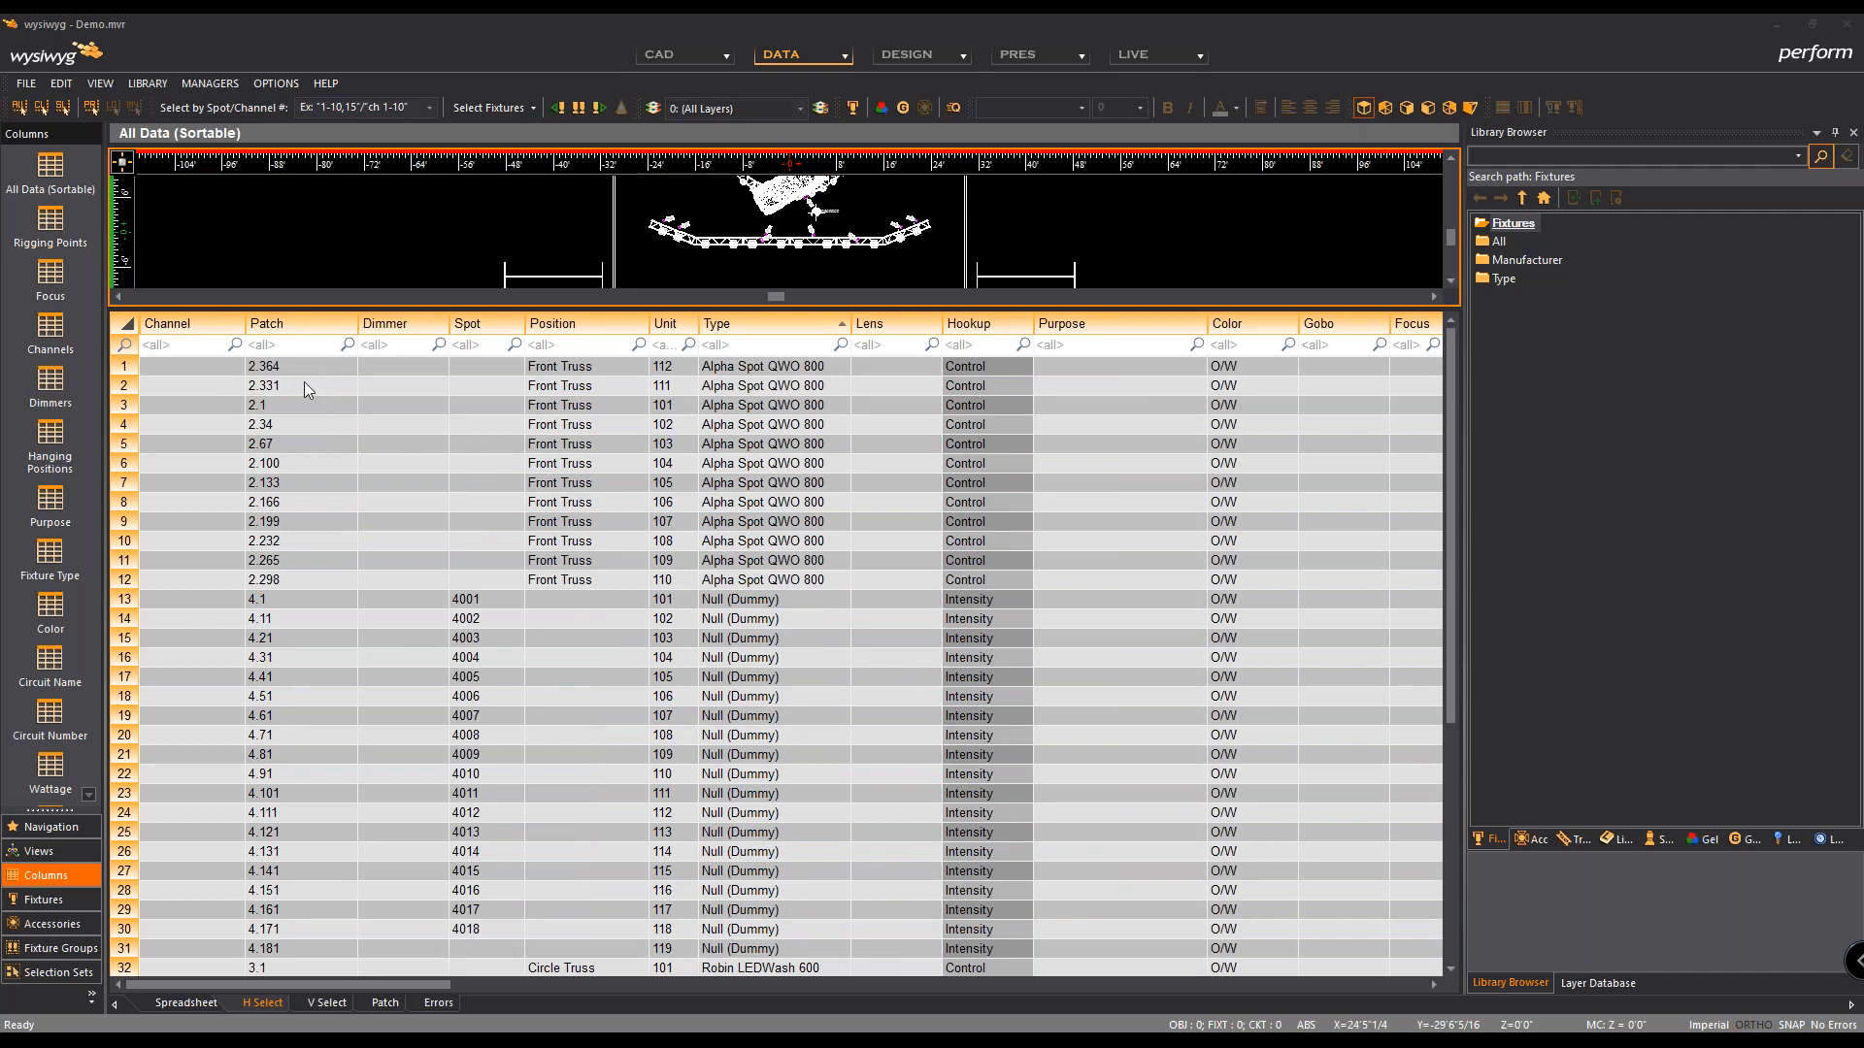
Step: Look over the fixture rows in the spreadsheet and enlarge the drawing view above it
scroll(318, 687, "down", 6)
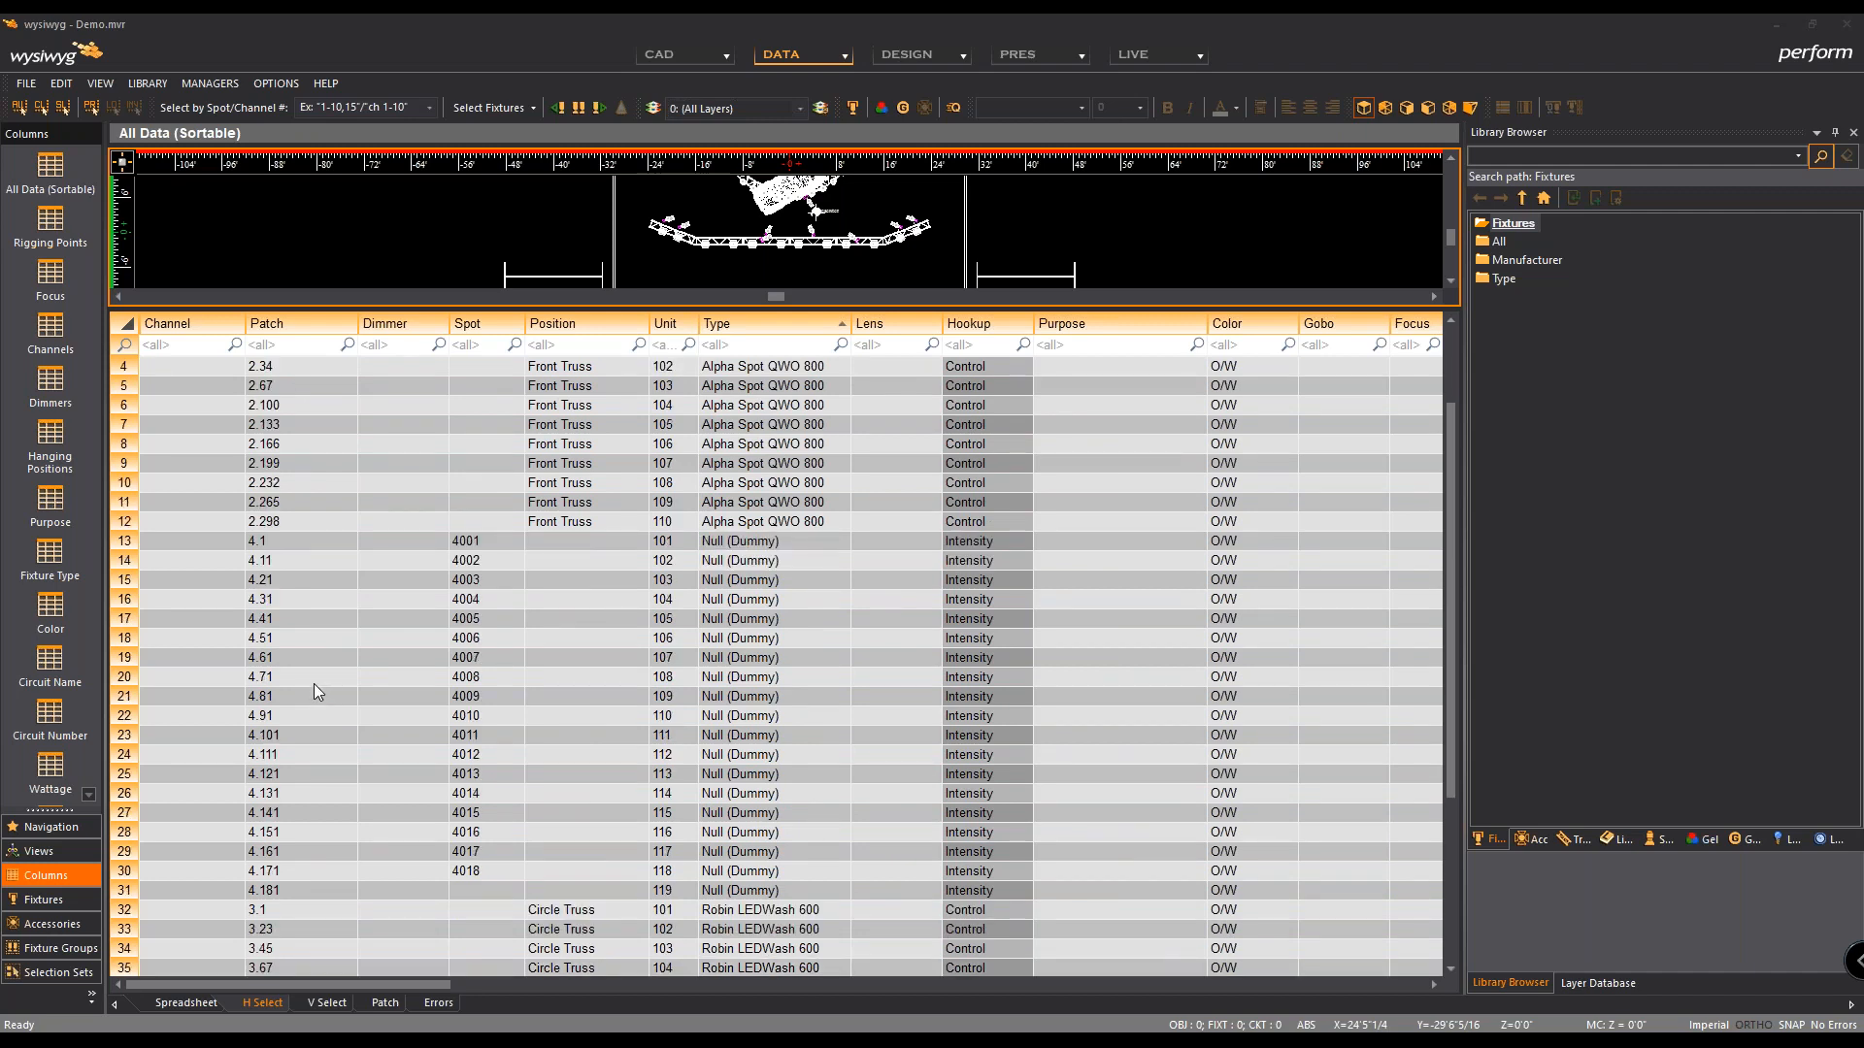
scroll(312, 684, "up", 6)
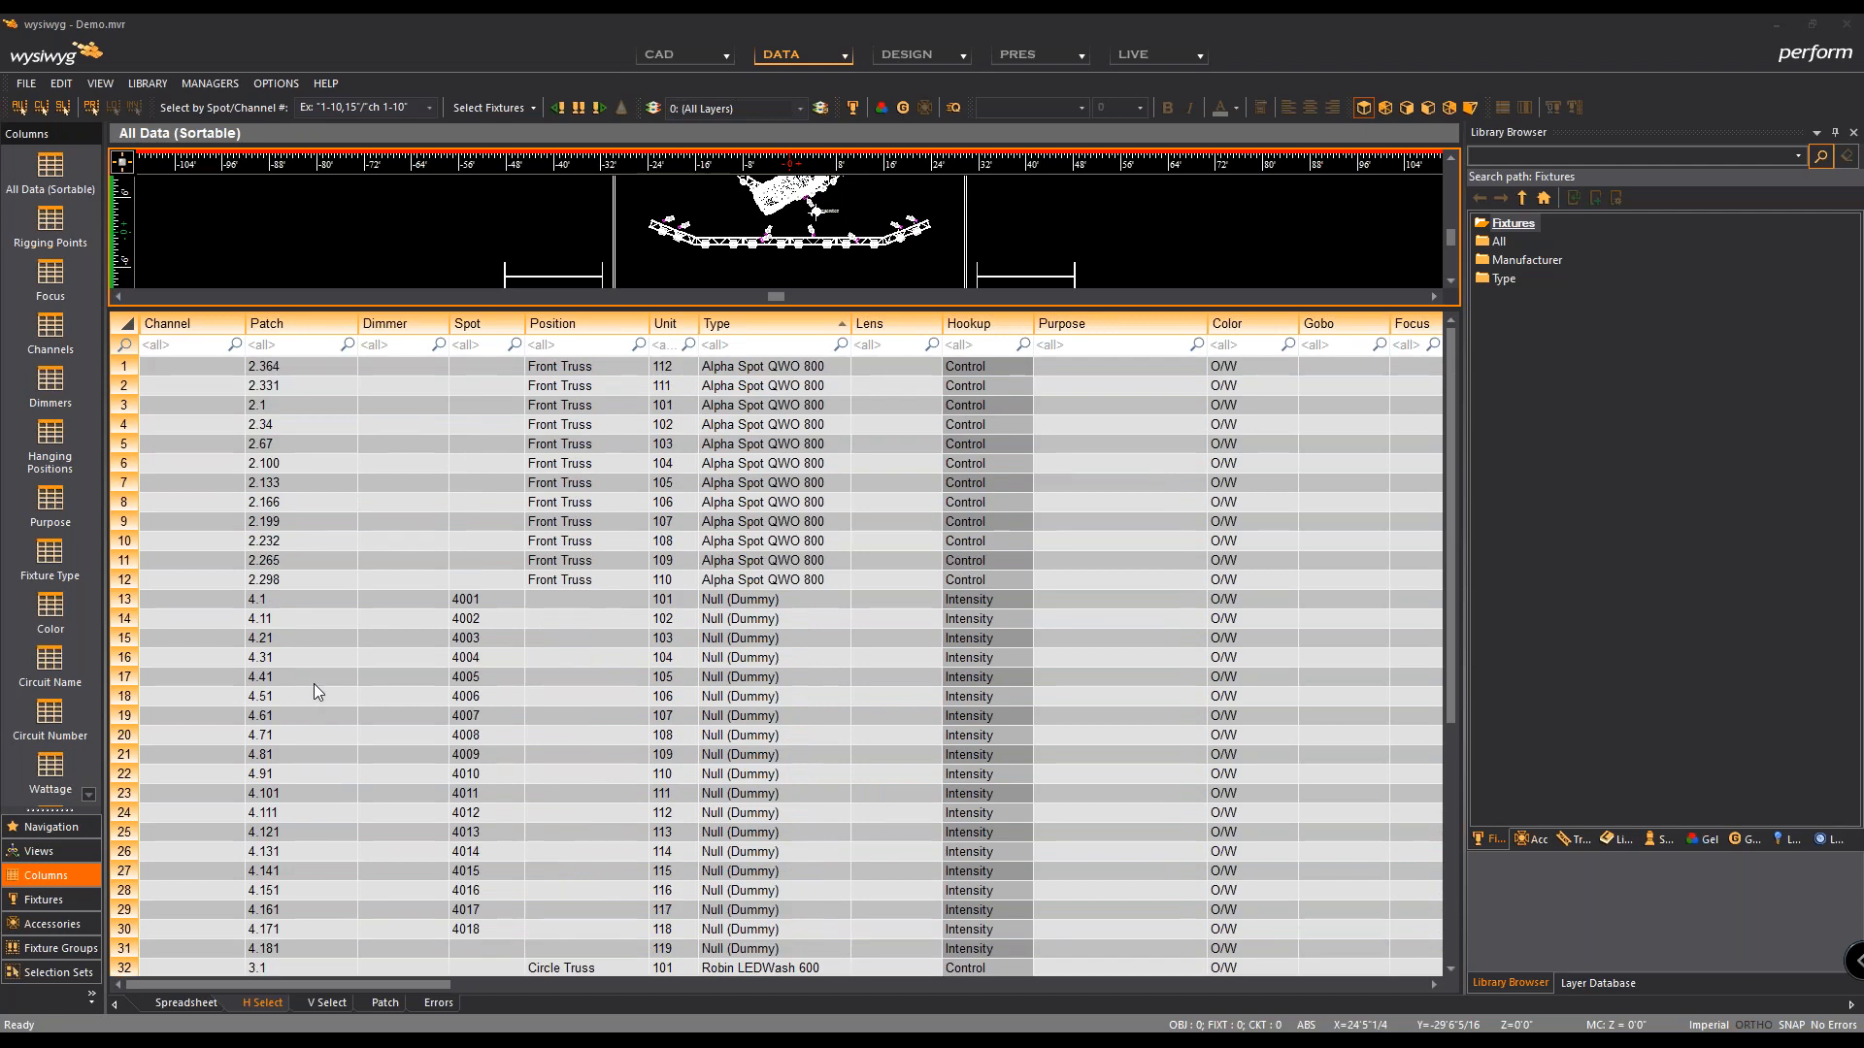
left_click_drag(860, 306, 920, 581)
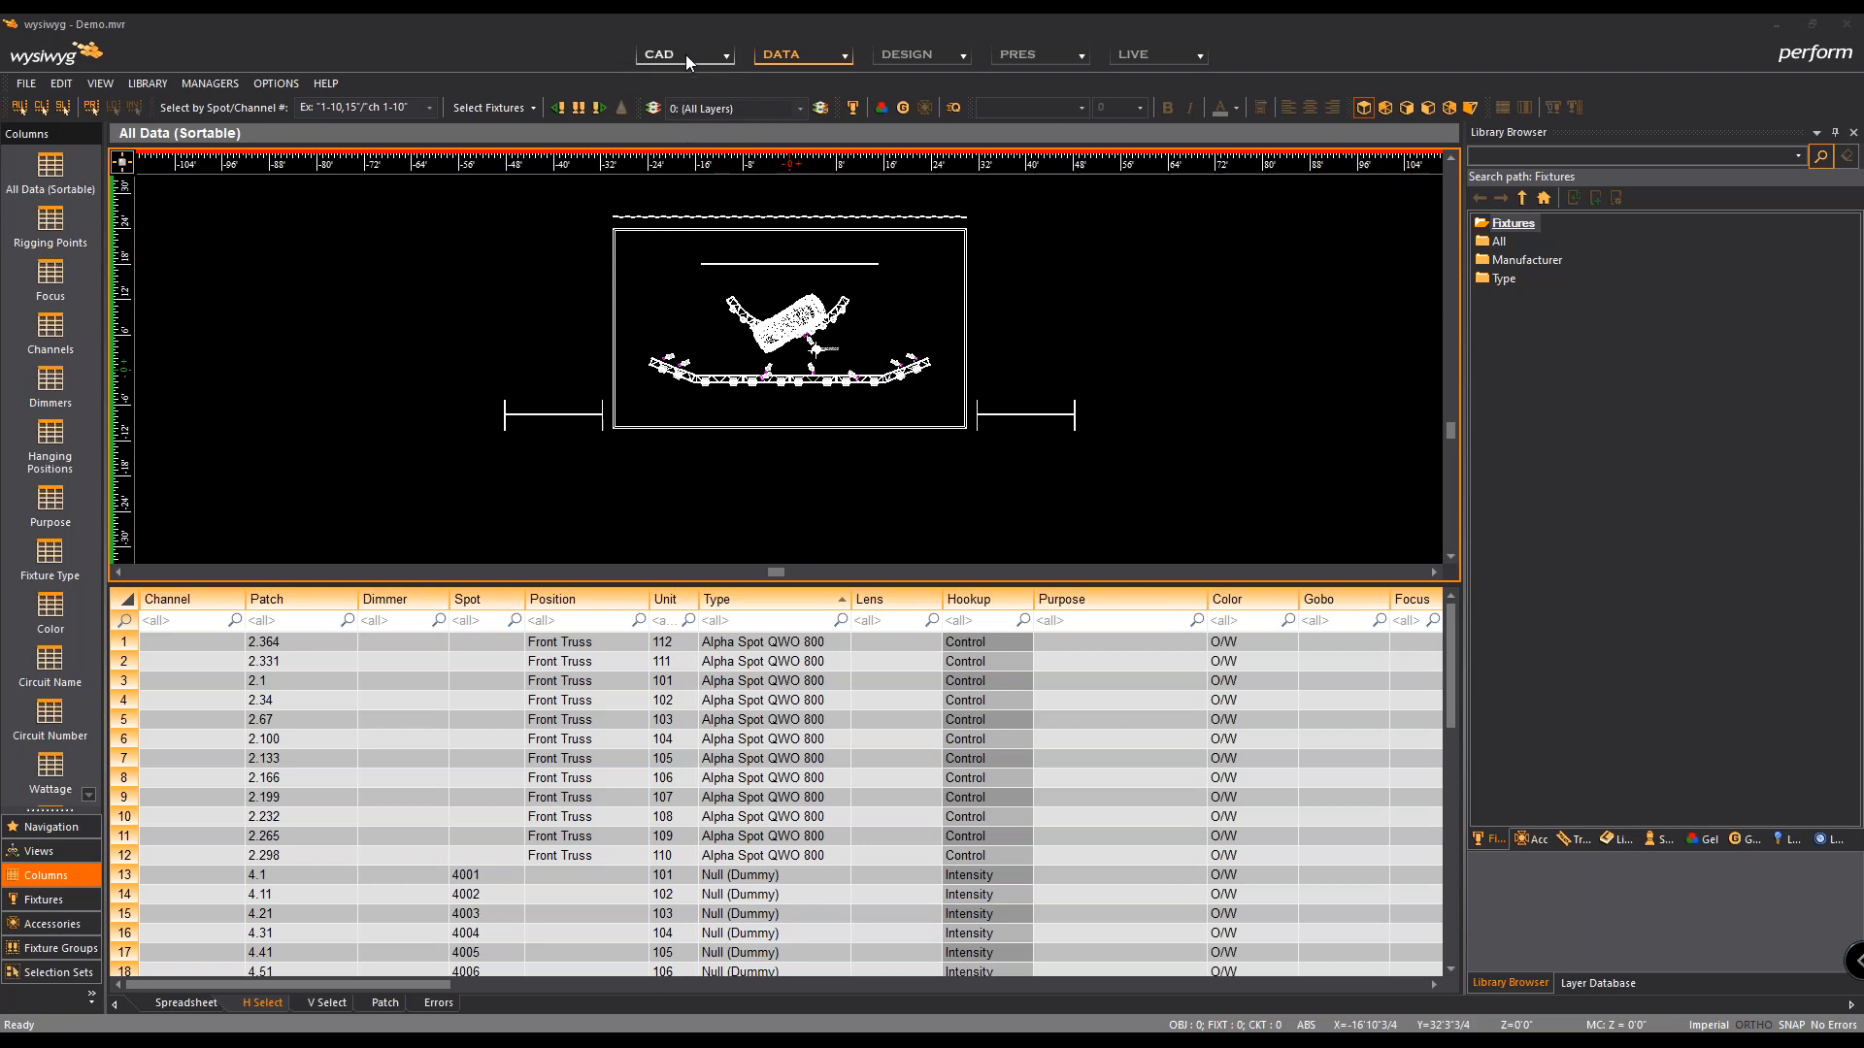
Step: Switch the Data mode drawing to an isometric view and orbit it to see the upstage fixture row from the side
scroll(753, 291, "up", 5)
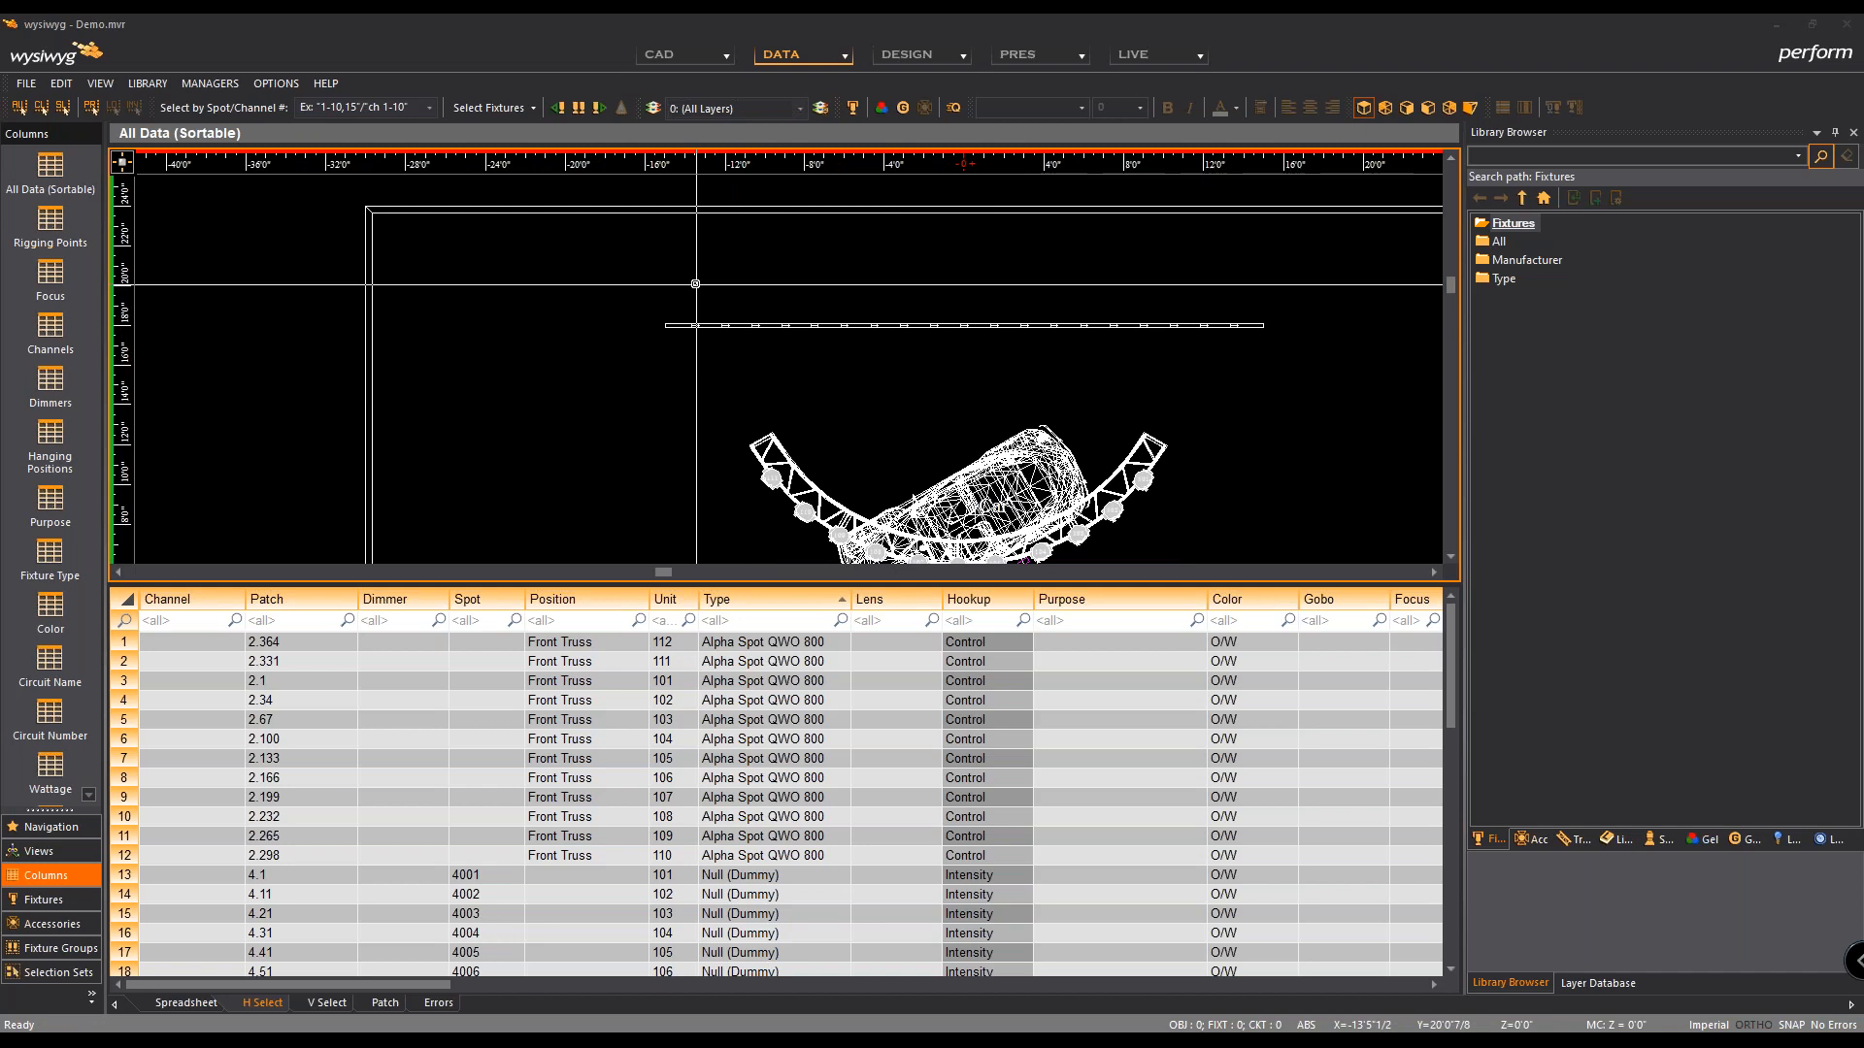
scroll(828, 279, "up", 2)
scroll(774, 347, "down", 2)
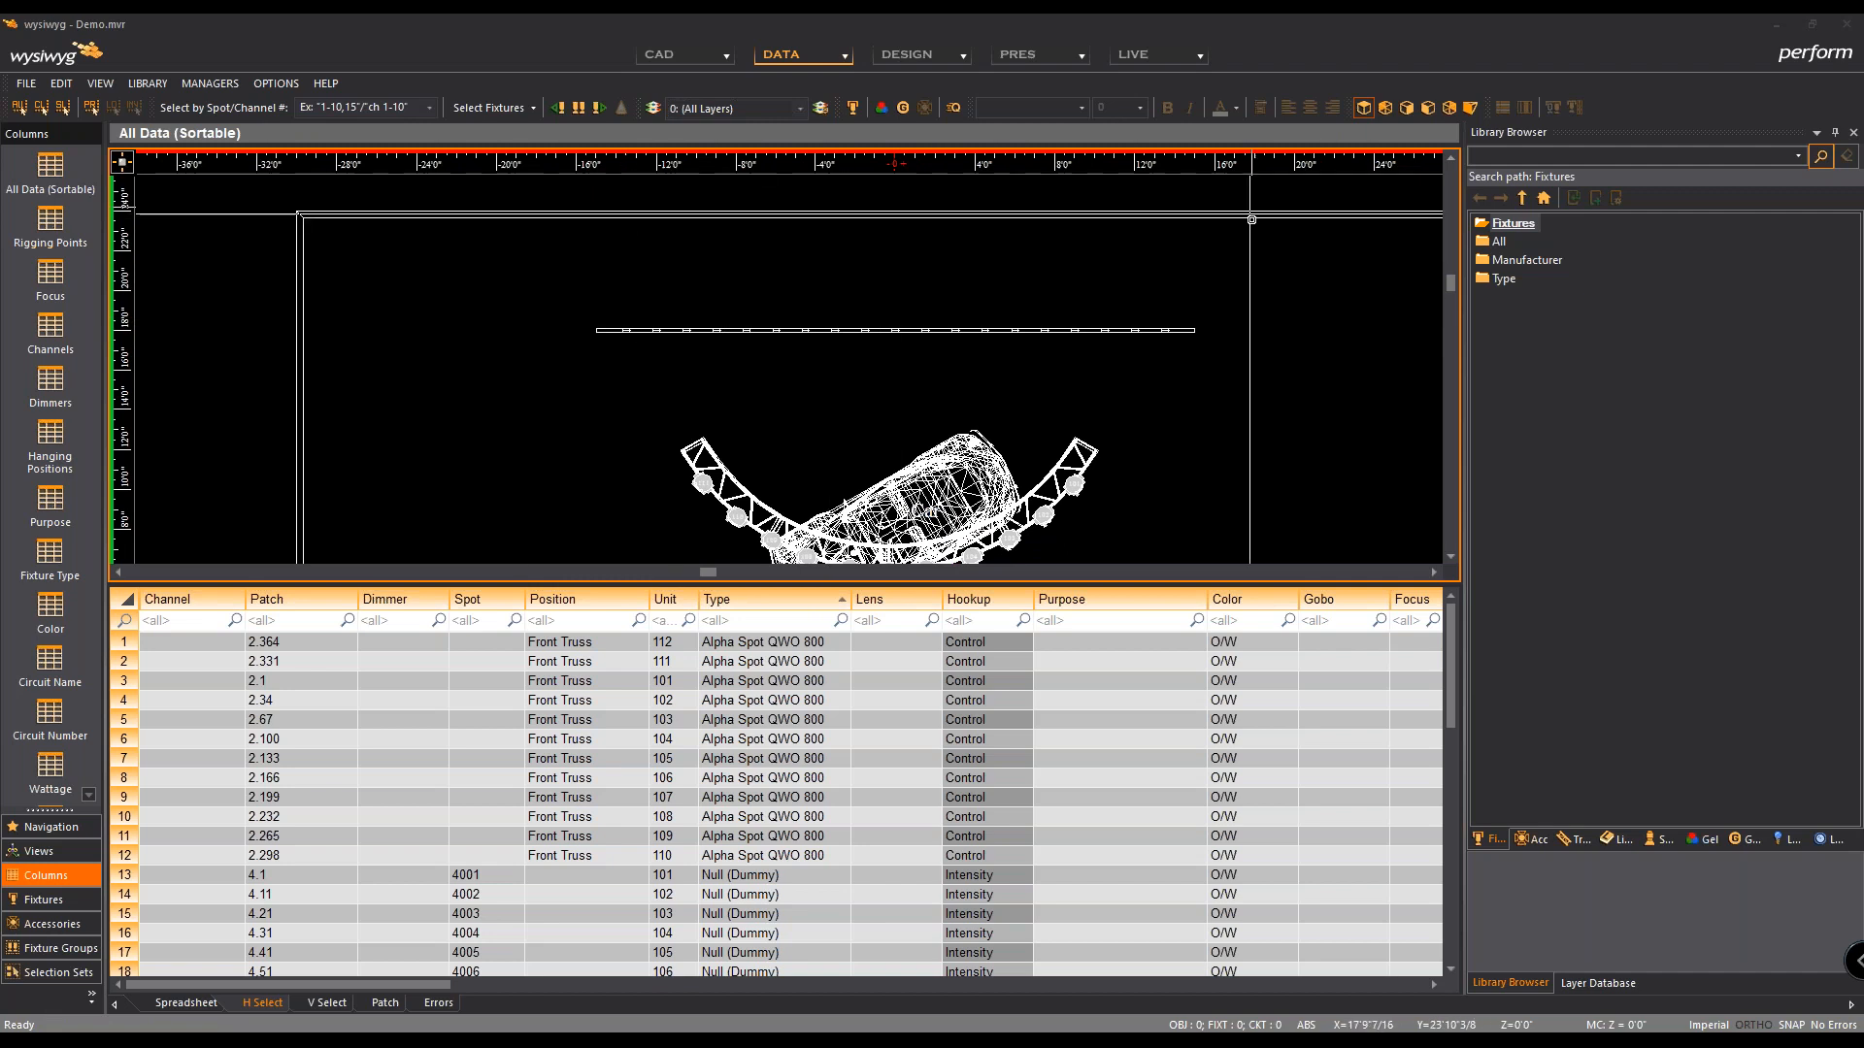
left_click(1464, 105)
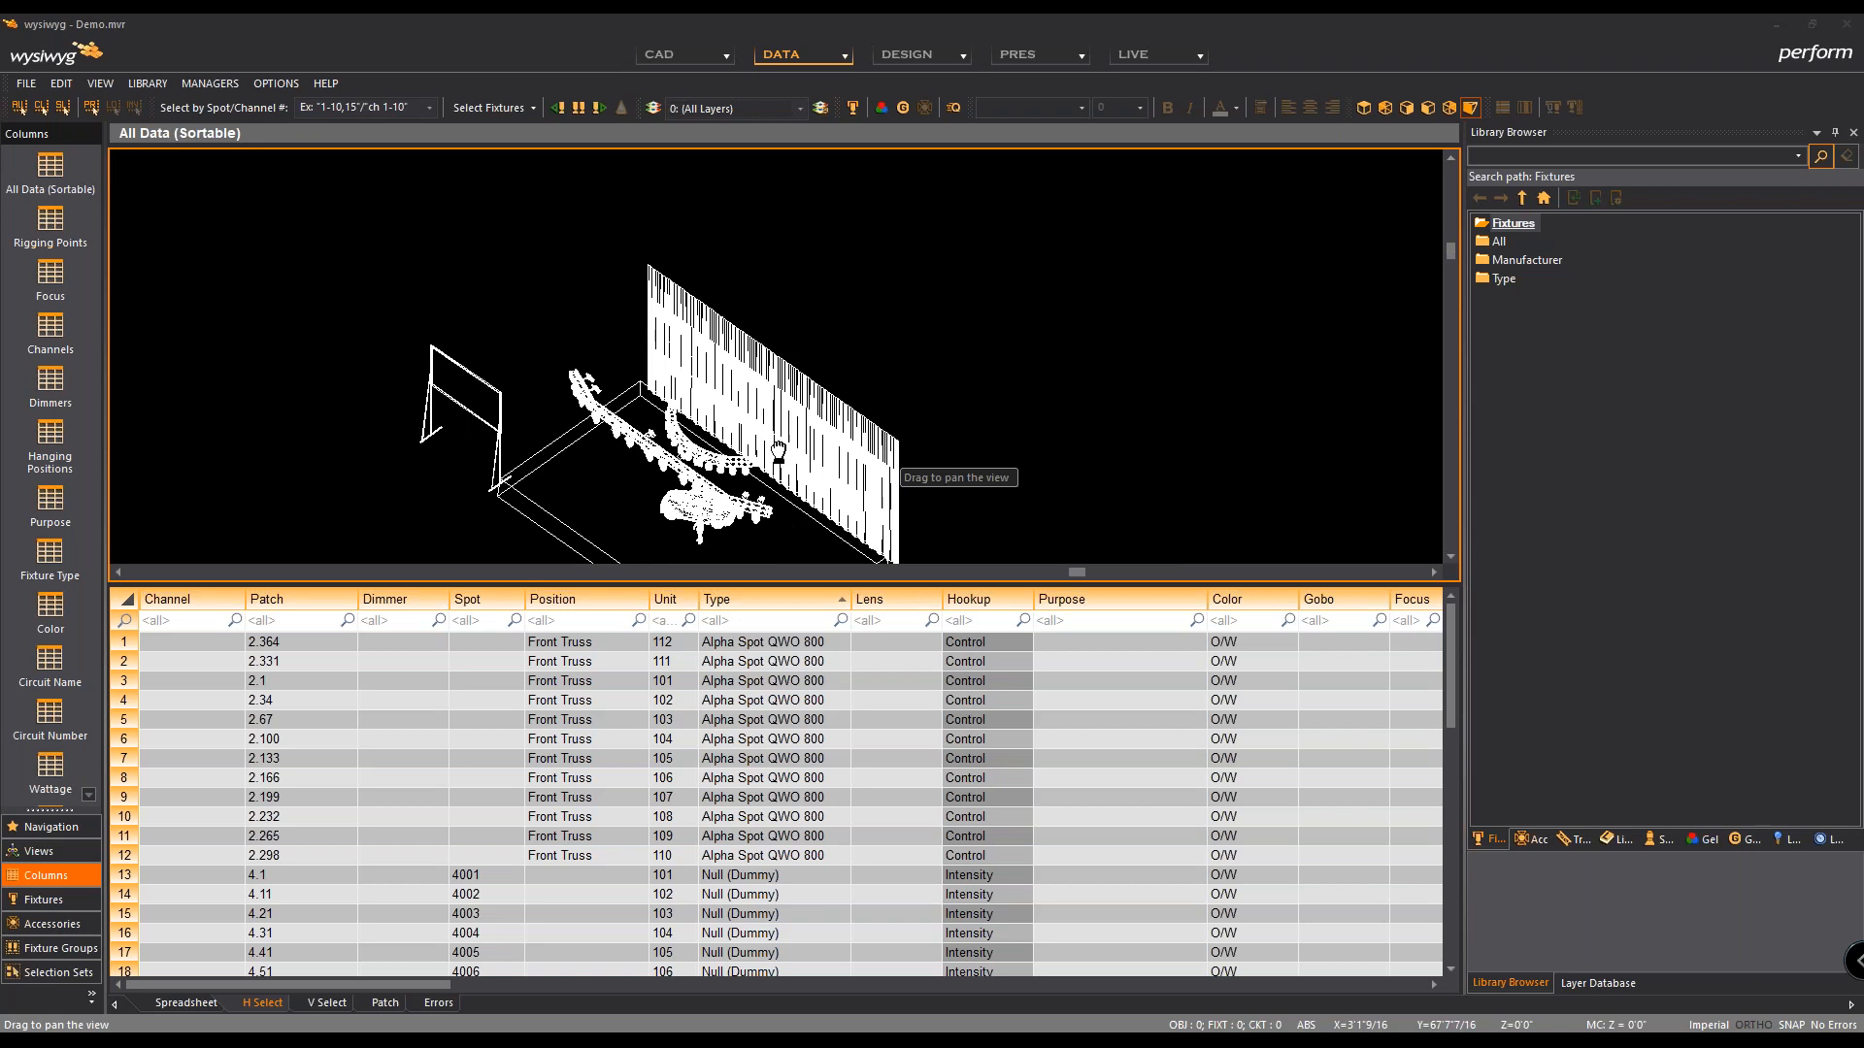
middle_click_drag(978, 461, 924, 456, "shift")
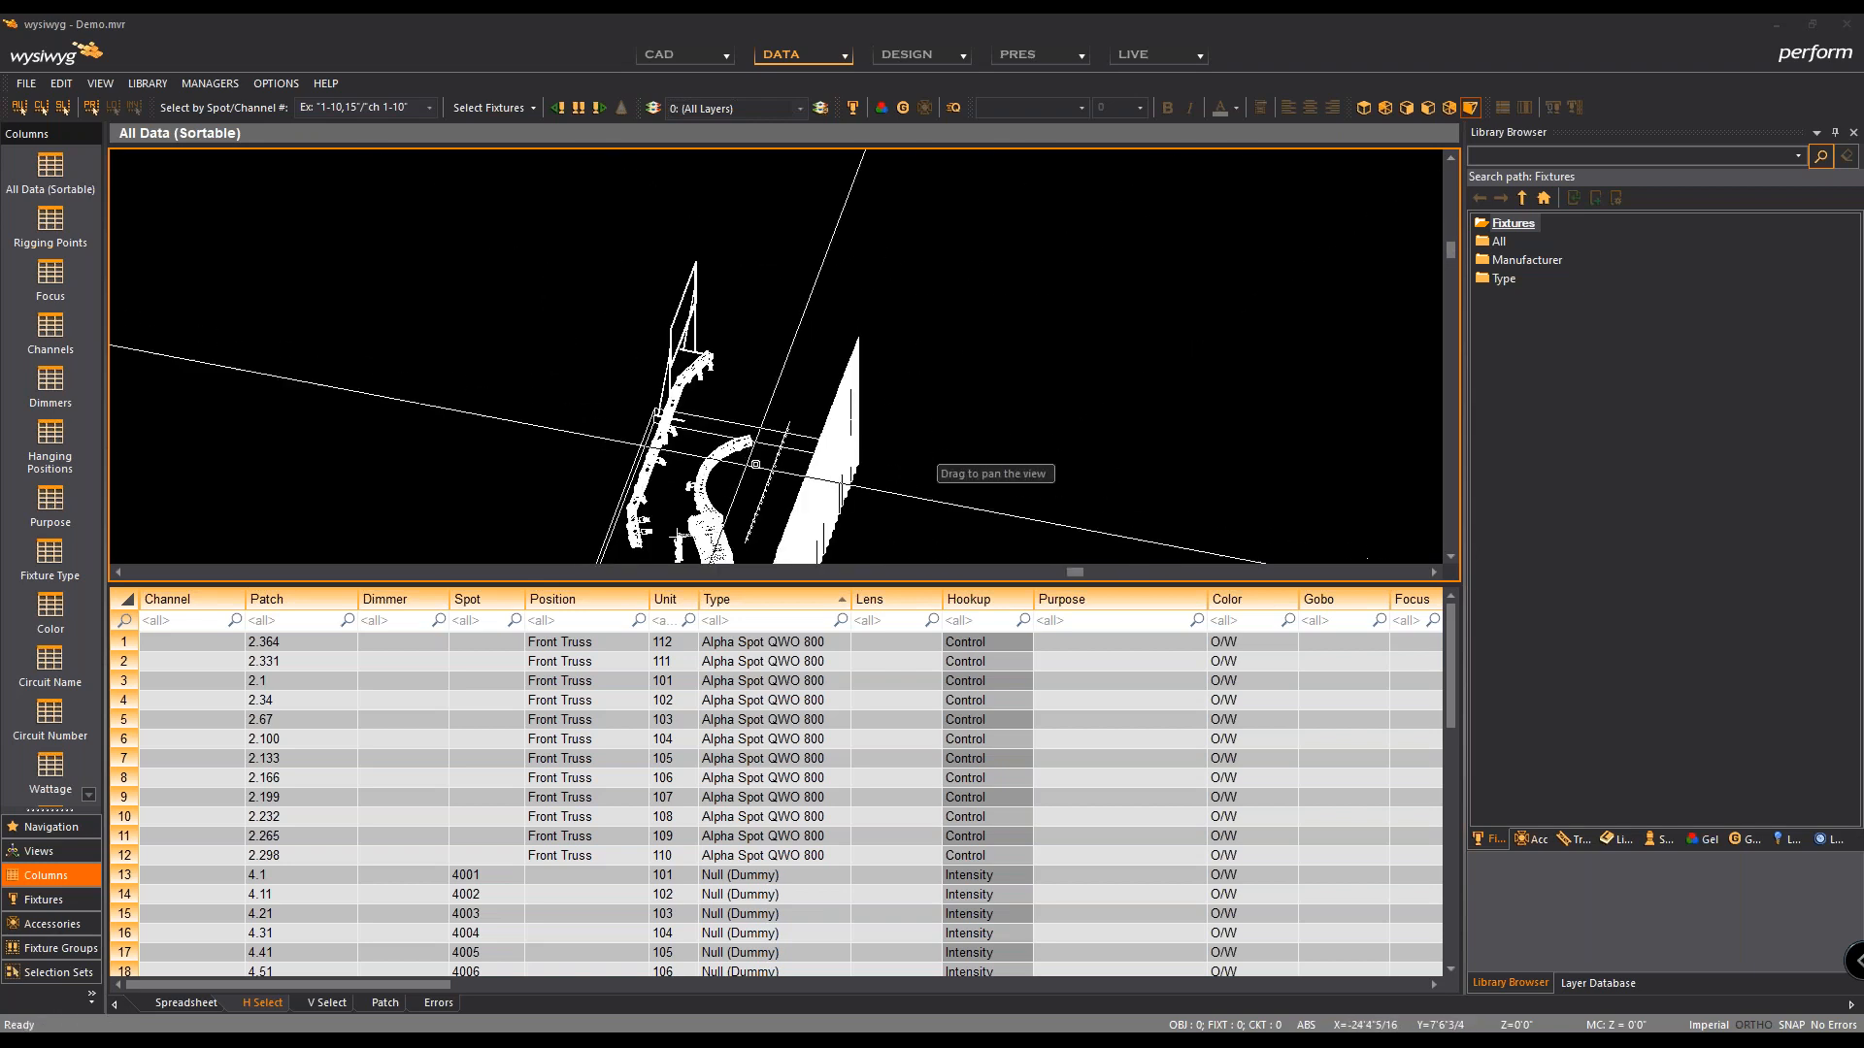
Step: Select units 119 and 118 one at a time at the end of the upstage row and check their spreadsheet entries
scroll(765, 406, "up", 7)
middle_click_drag(665, 271, 758, 355)
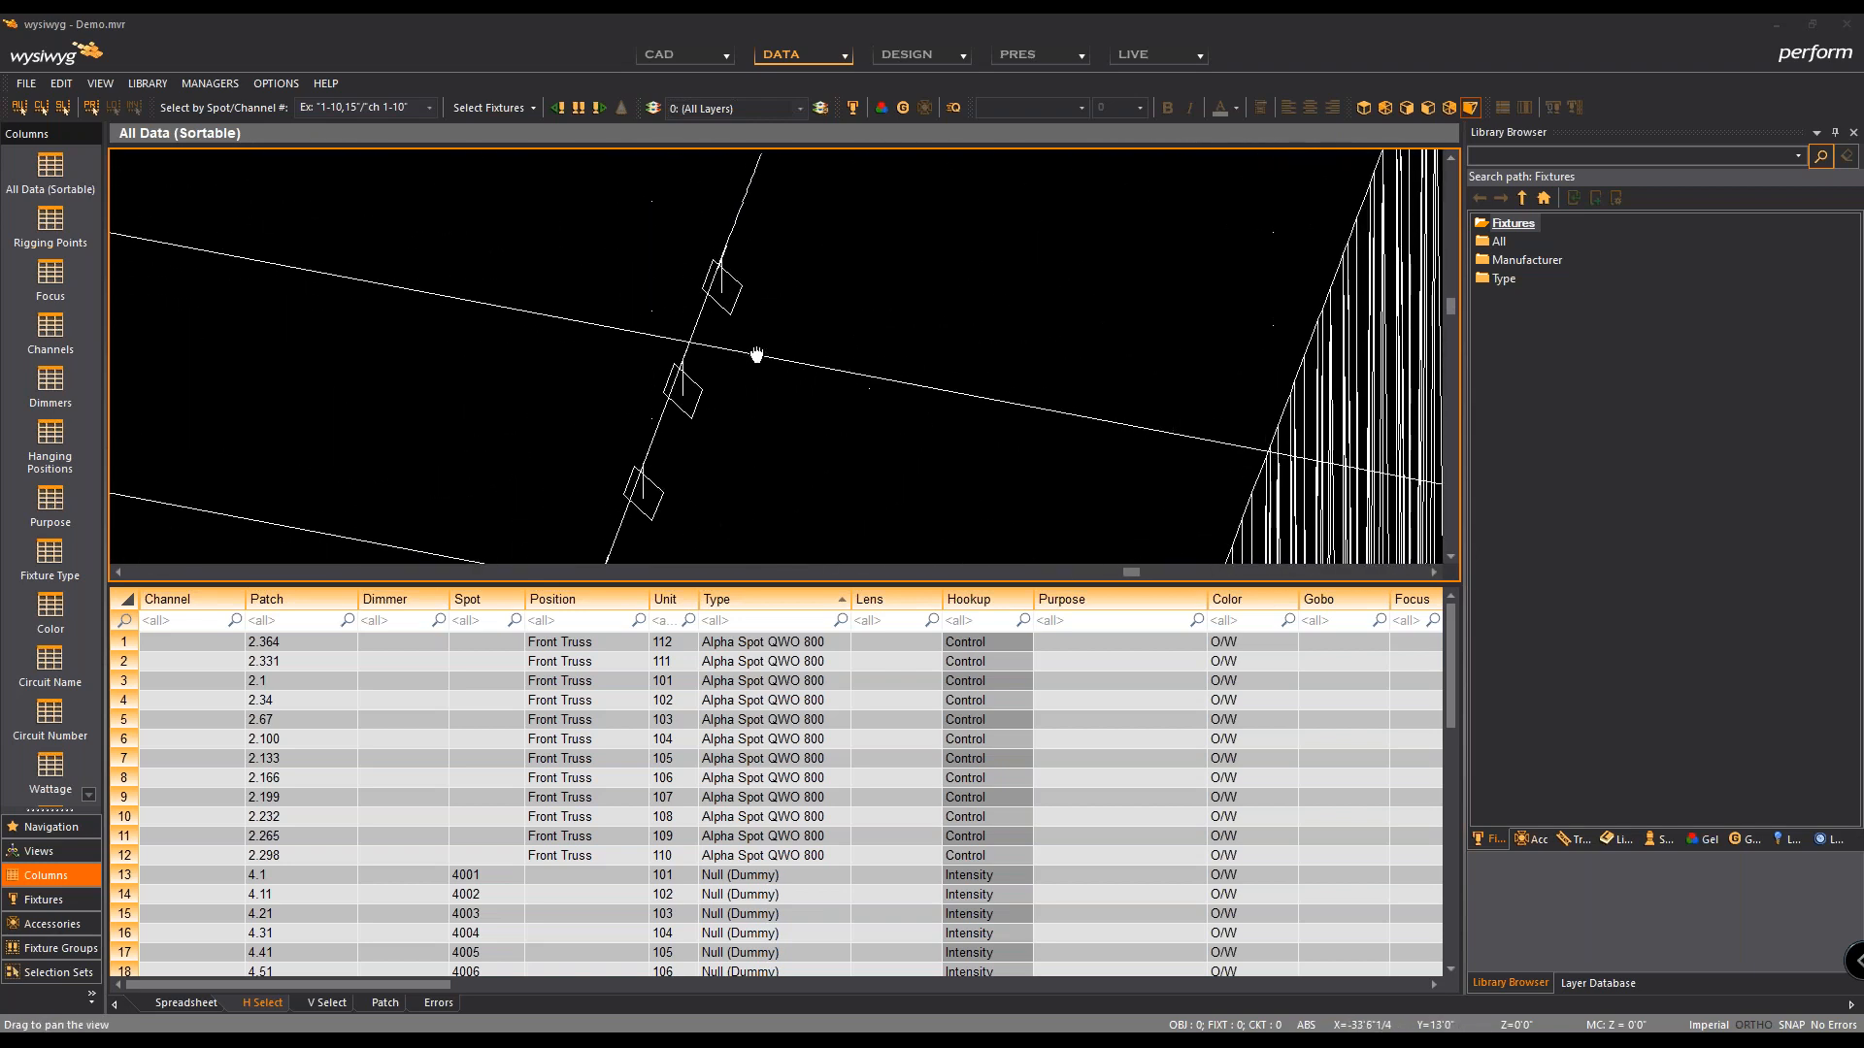
left_click(720, 267)
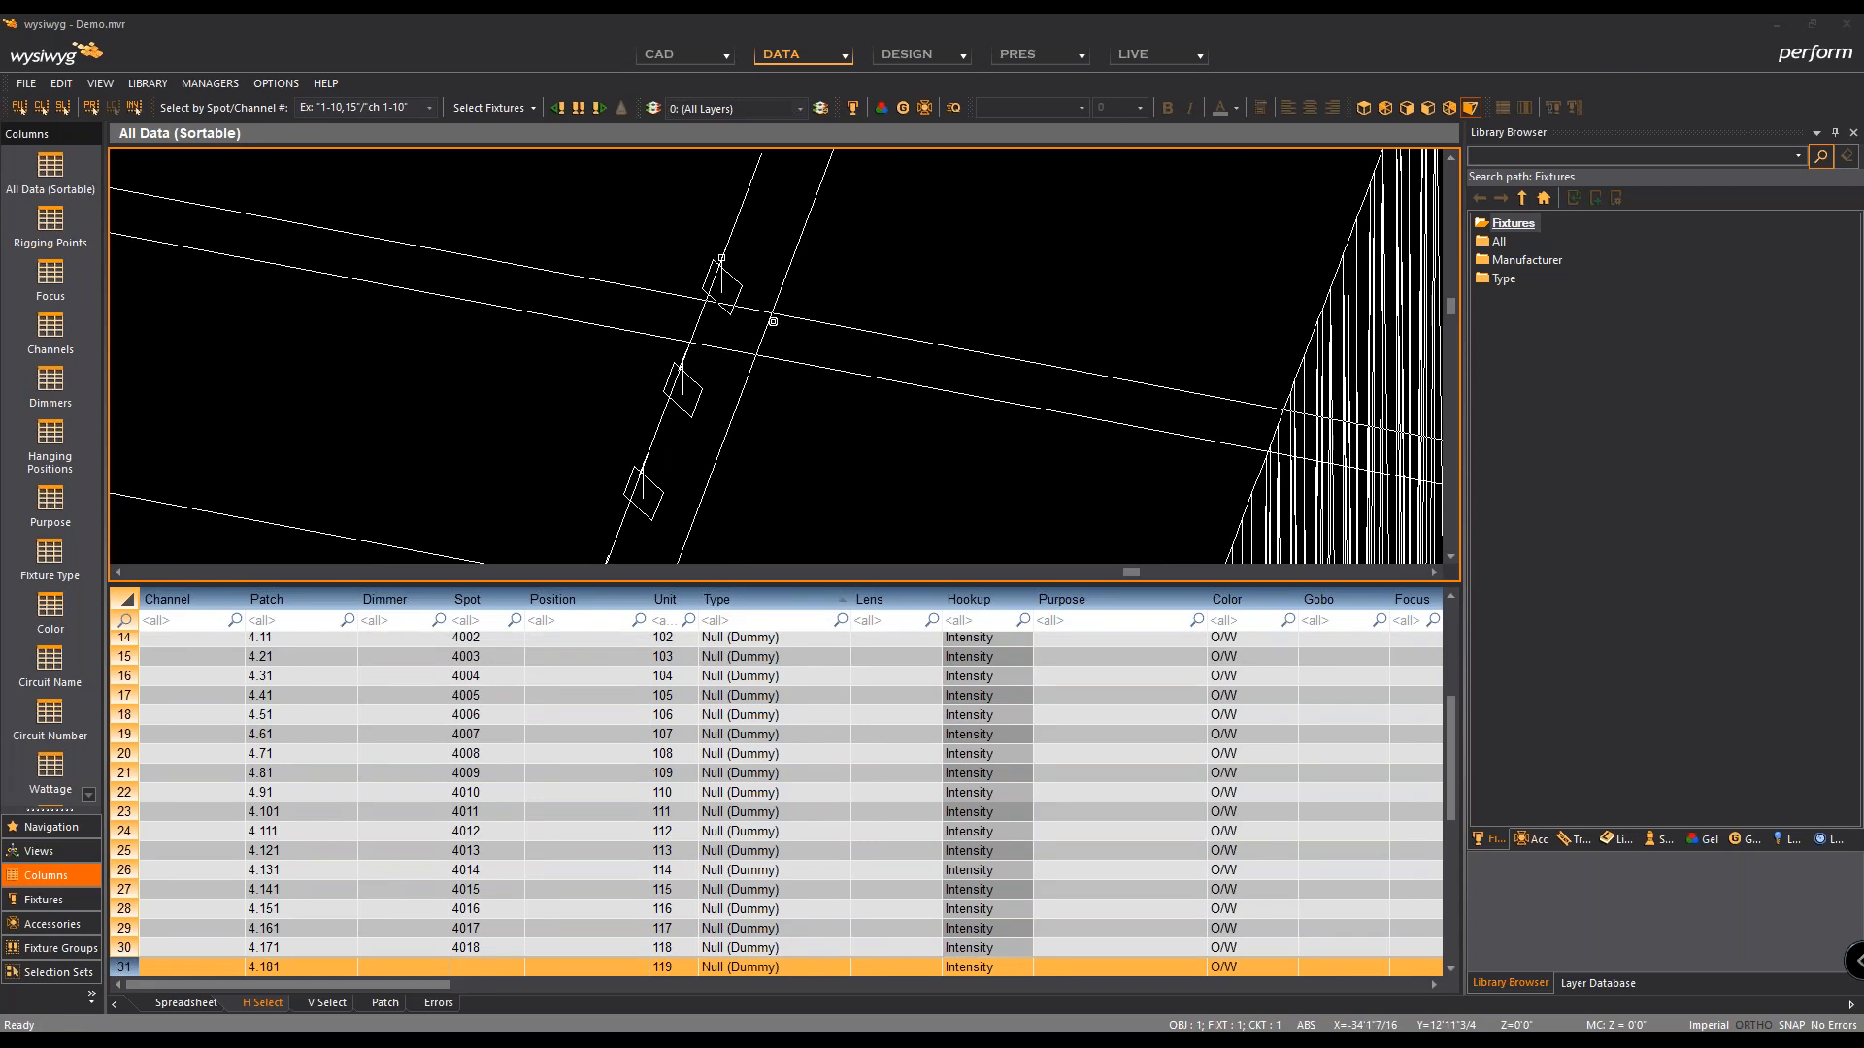
scroll(939, 961, "down", 2)
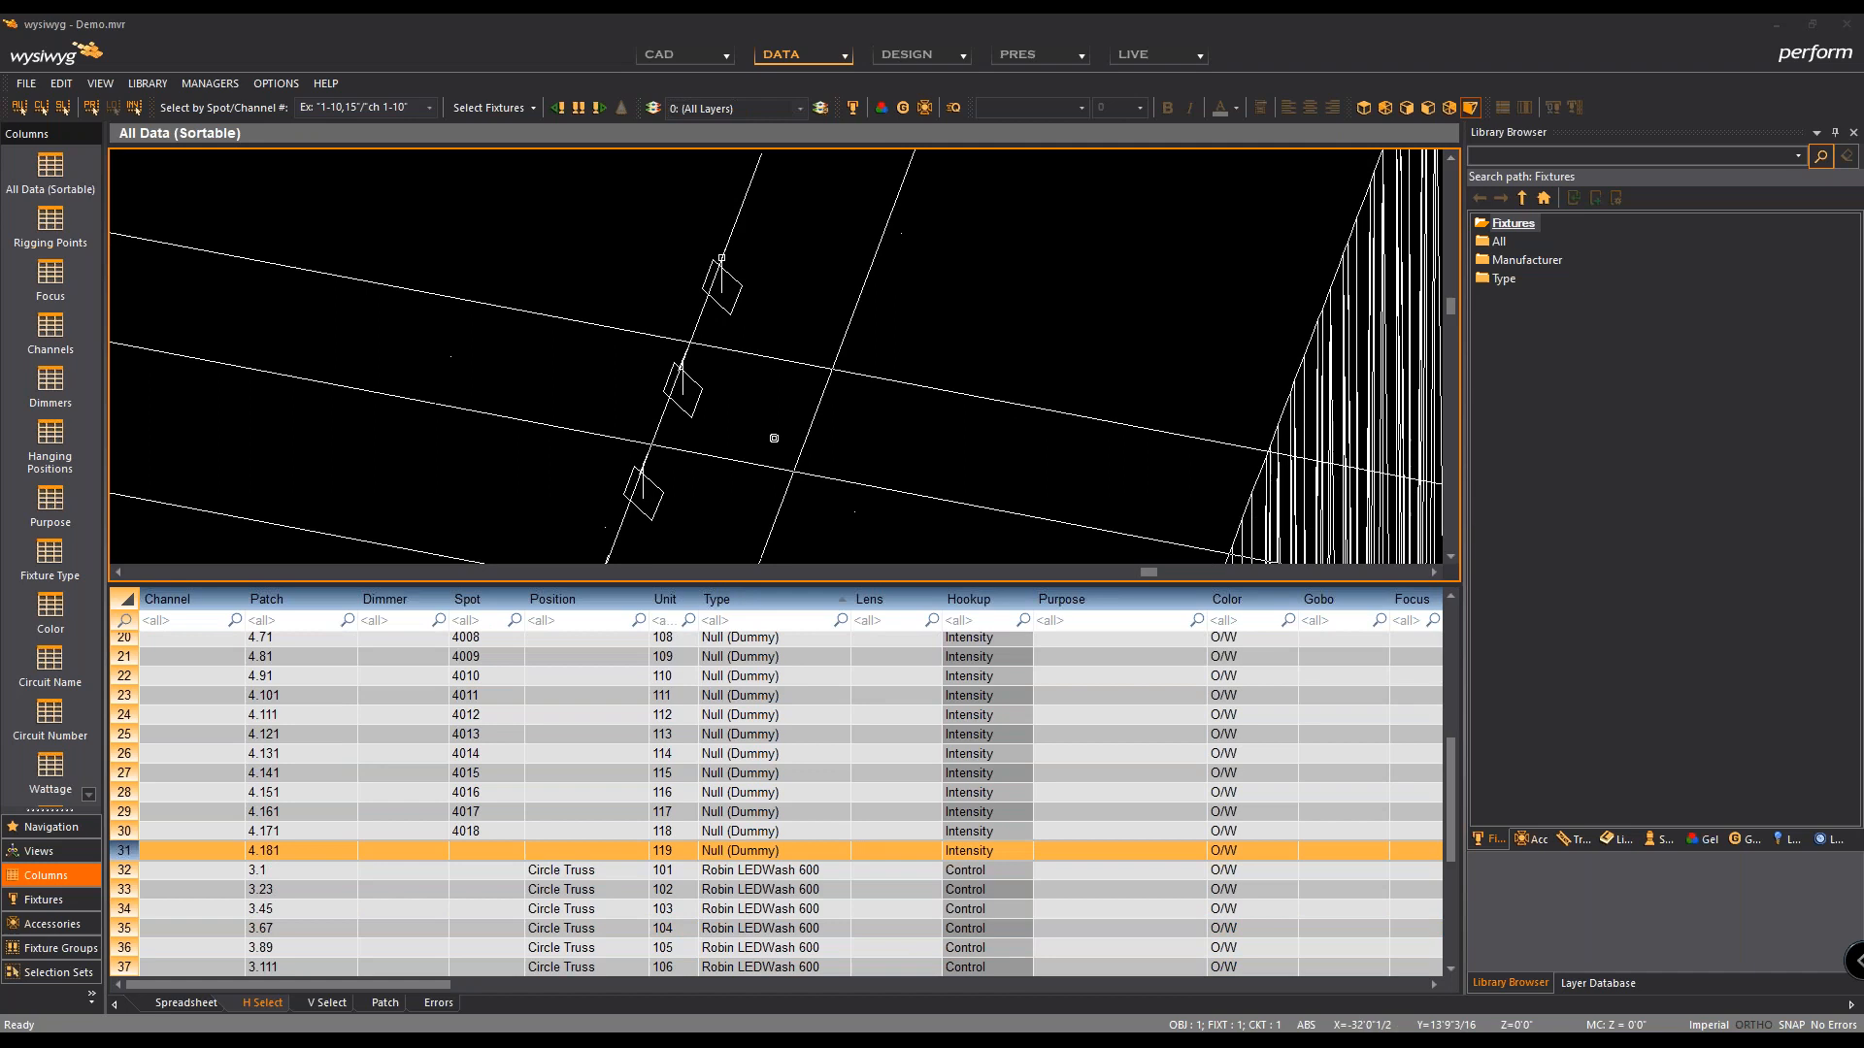
left_click_drag(644, 326, 749, 420)
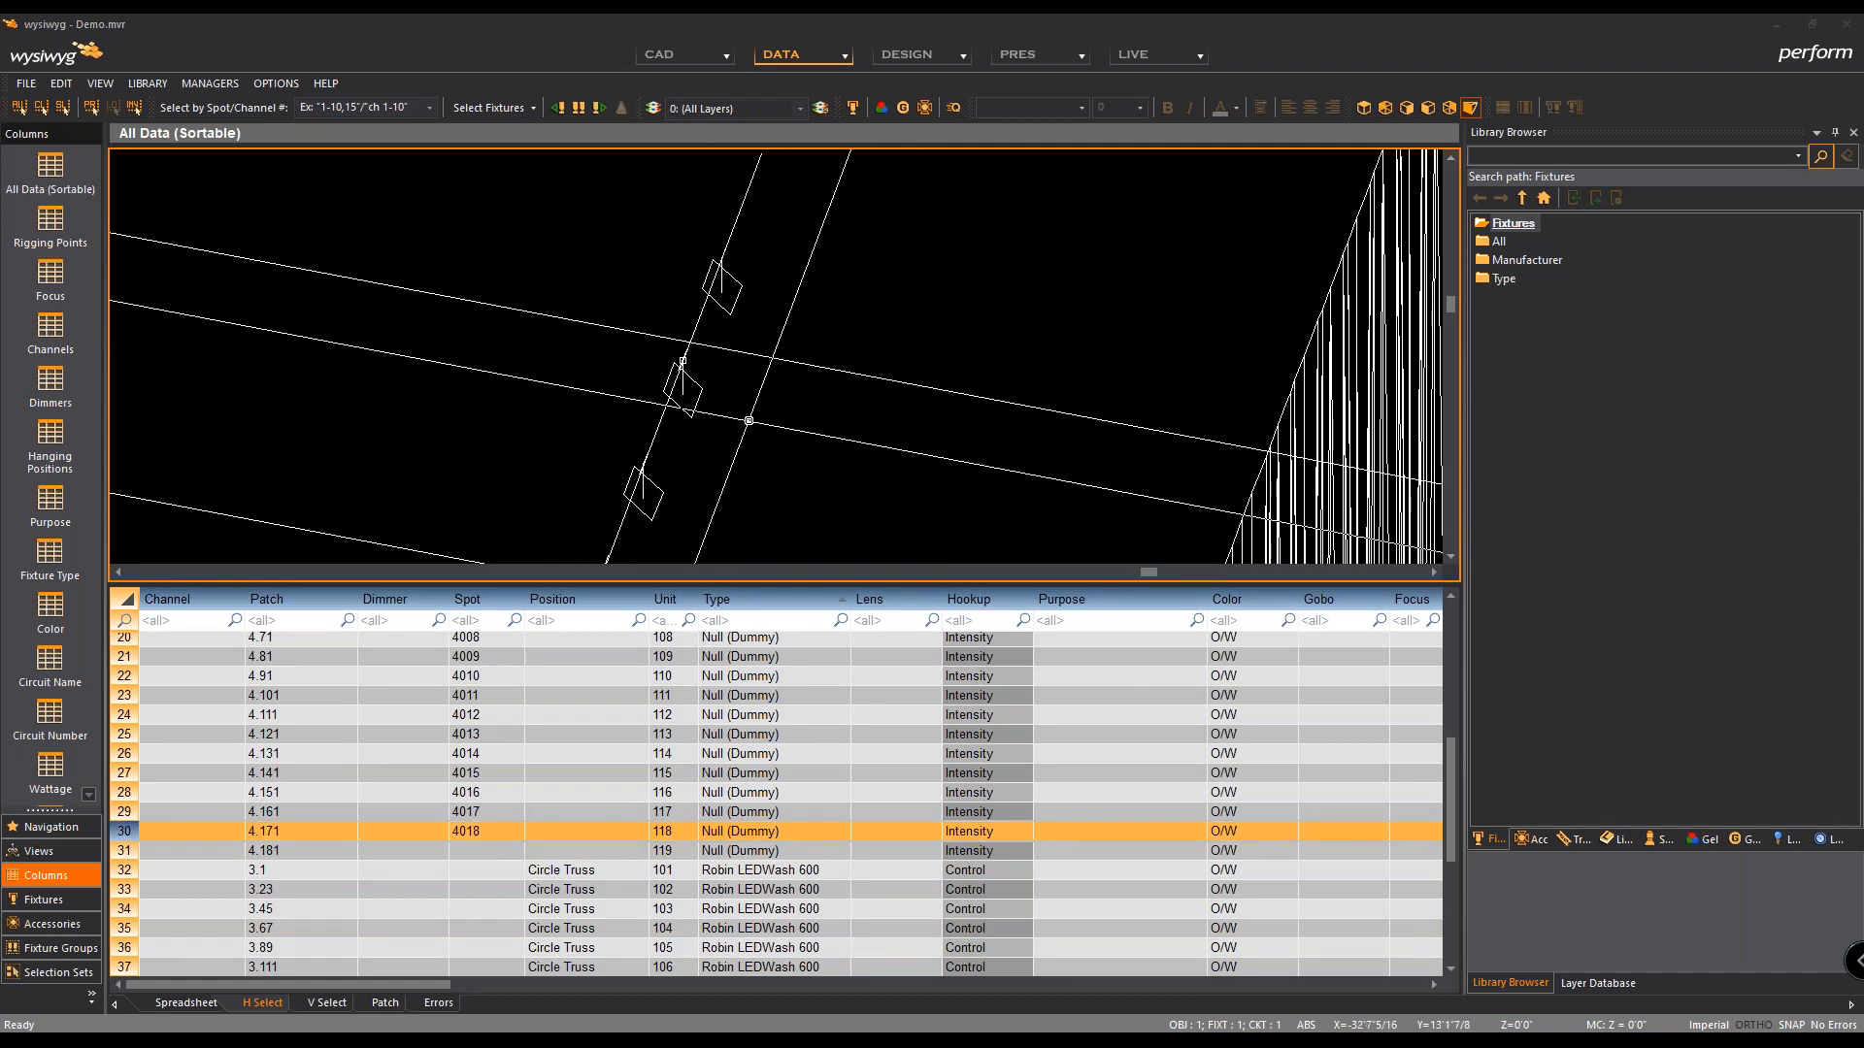
Step: Select the eight Null (Dummy) fixtures with spots 4004 to 4011 in the middle of the upstage row
scroll(748, 420, "down", 3)
middle_click_drag(804, 448, 822, 401)
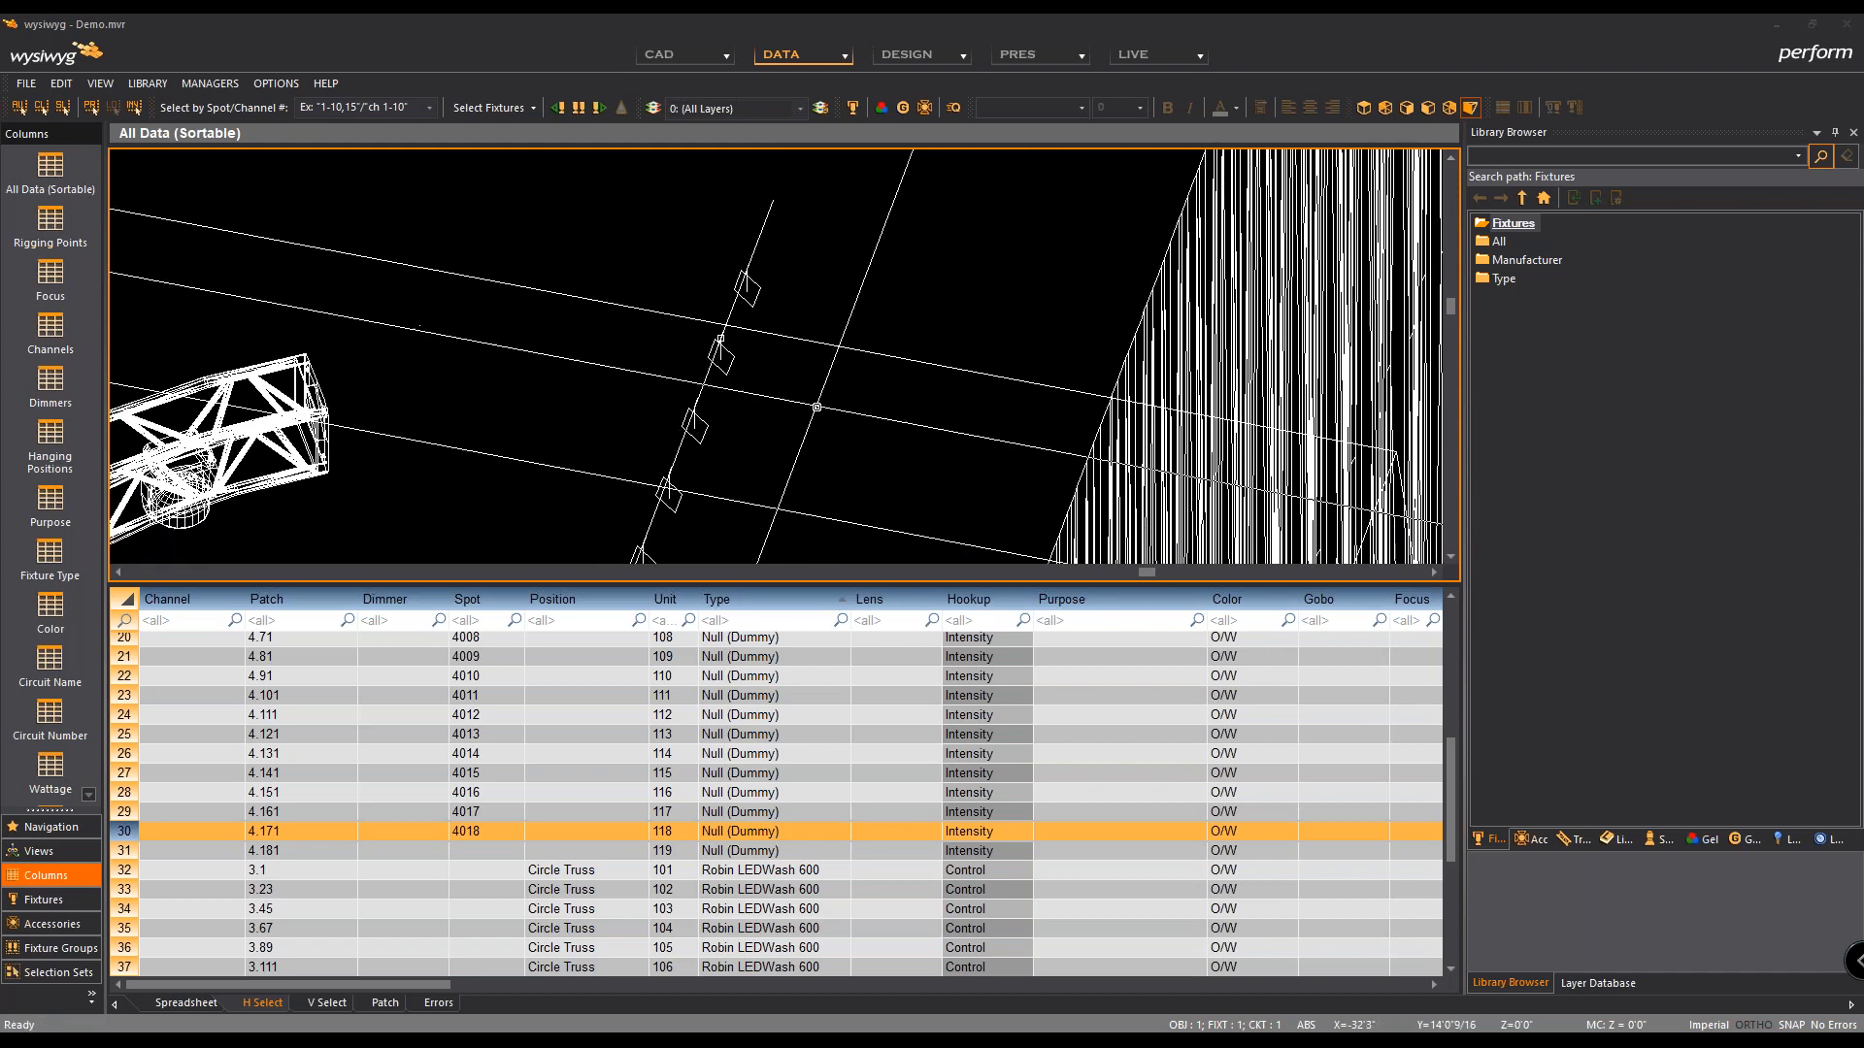
scroll(817, 395, "down", 2)
middle_click_drag(816, 398, 833, 189)
scroll(772, 378, "down", 1)
mouse_move(767, 381)
middle_mouse_down()
mouse_move(800, 290)
mouse_move(756, 369)
middle_mouse_up()
scroll(753, 370, "down", 1)
left_click_drag(697, 351, 754, 457)
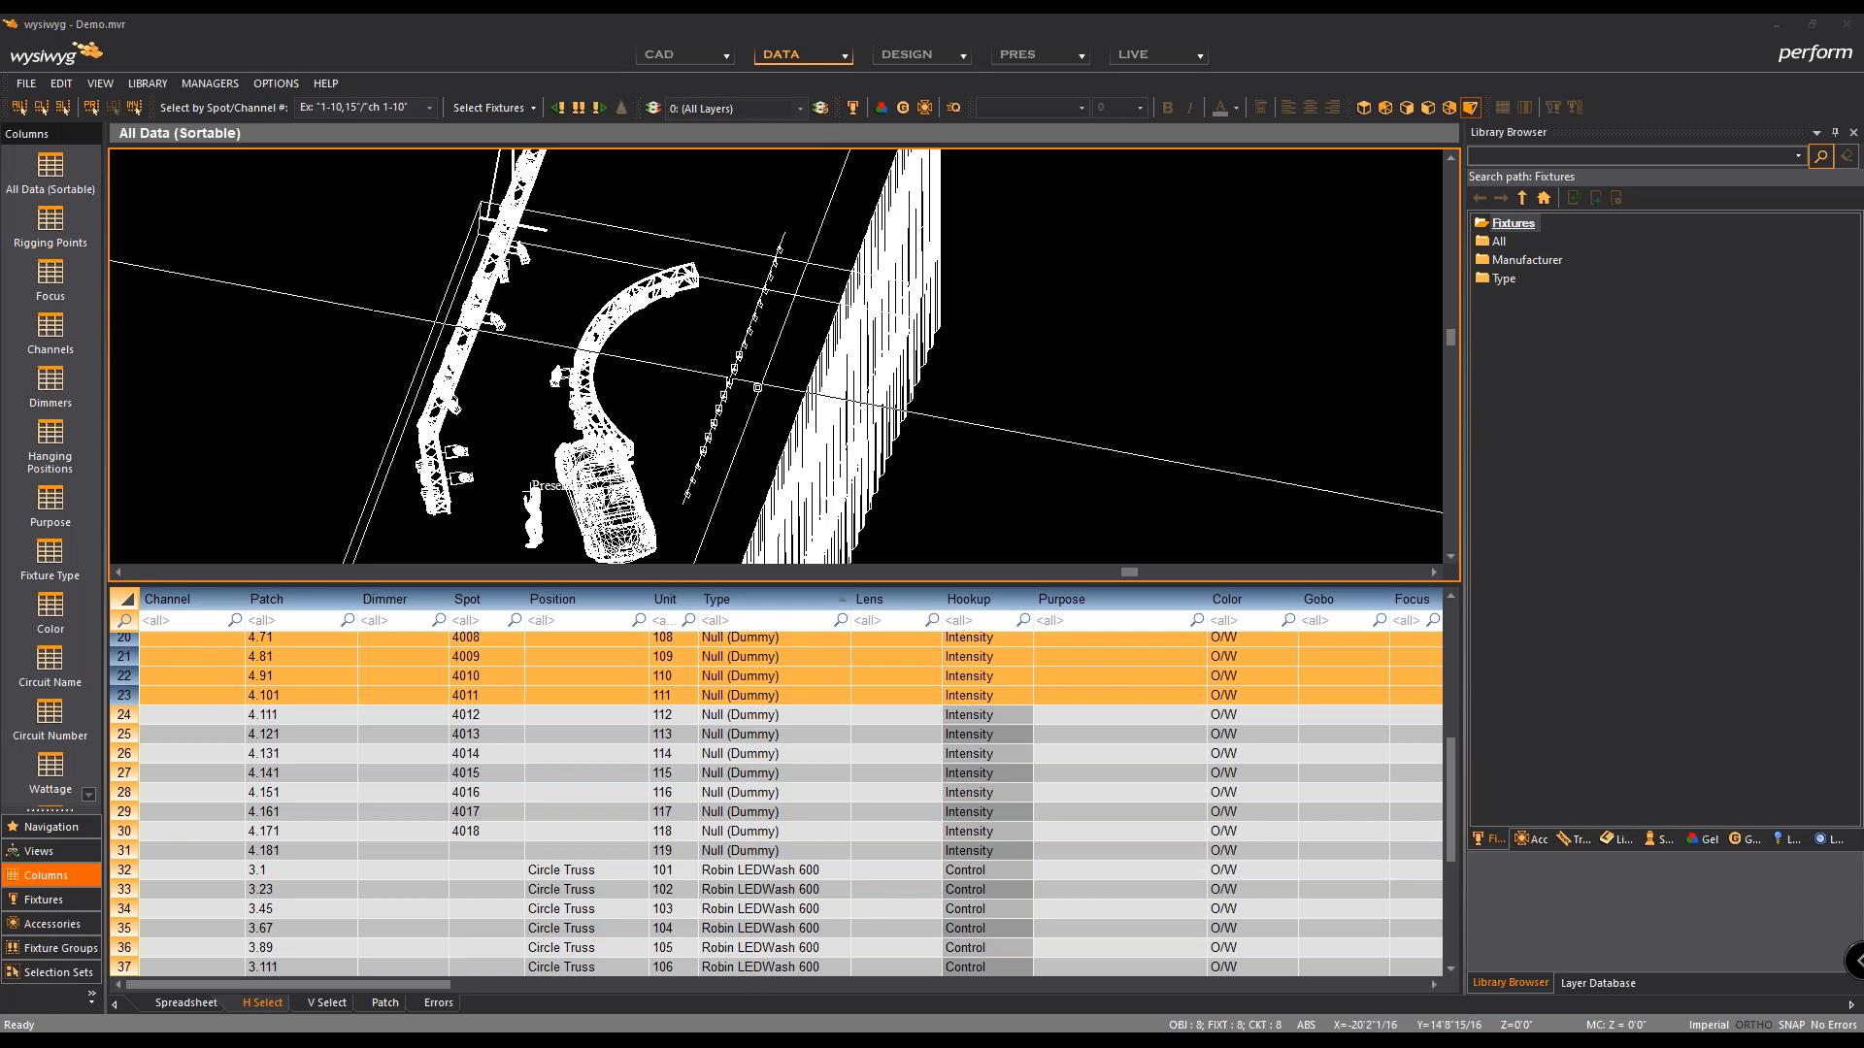
Step: Start Replace Fixtures on the selected dummy fixtures, search for "colordash" and choose ColorDash Accent Quad
right_click(756, 456)
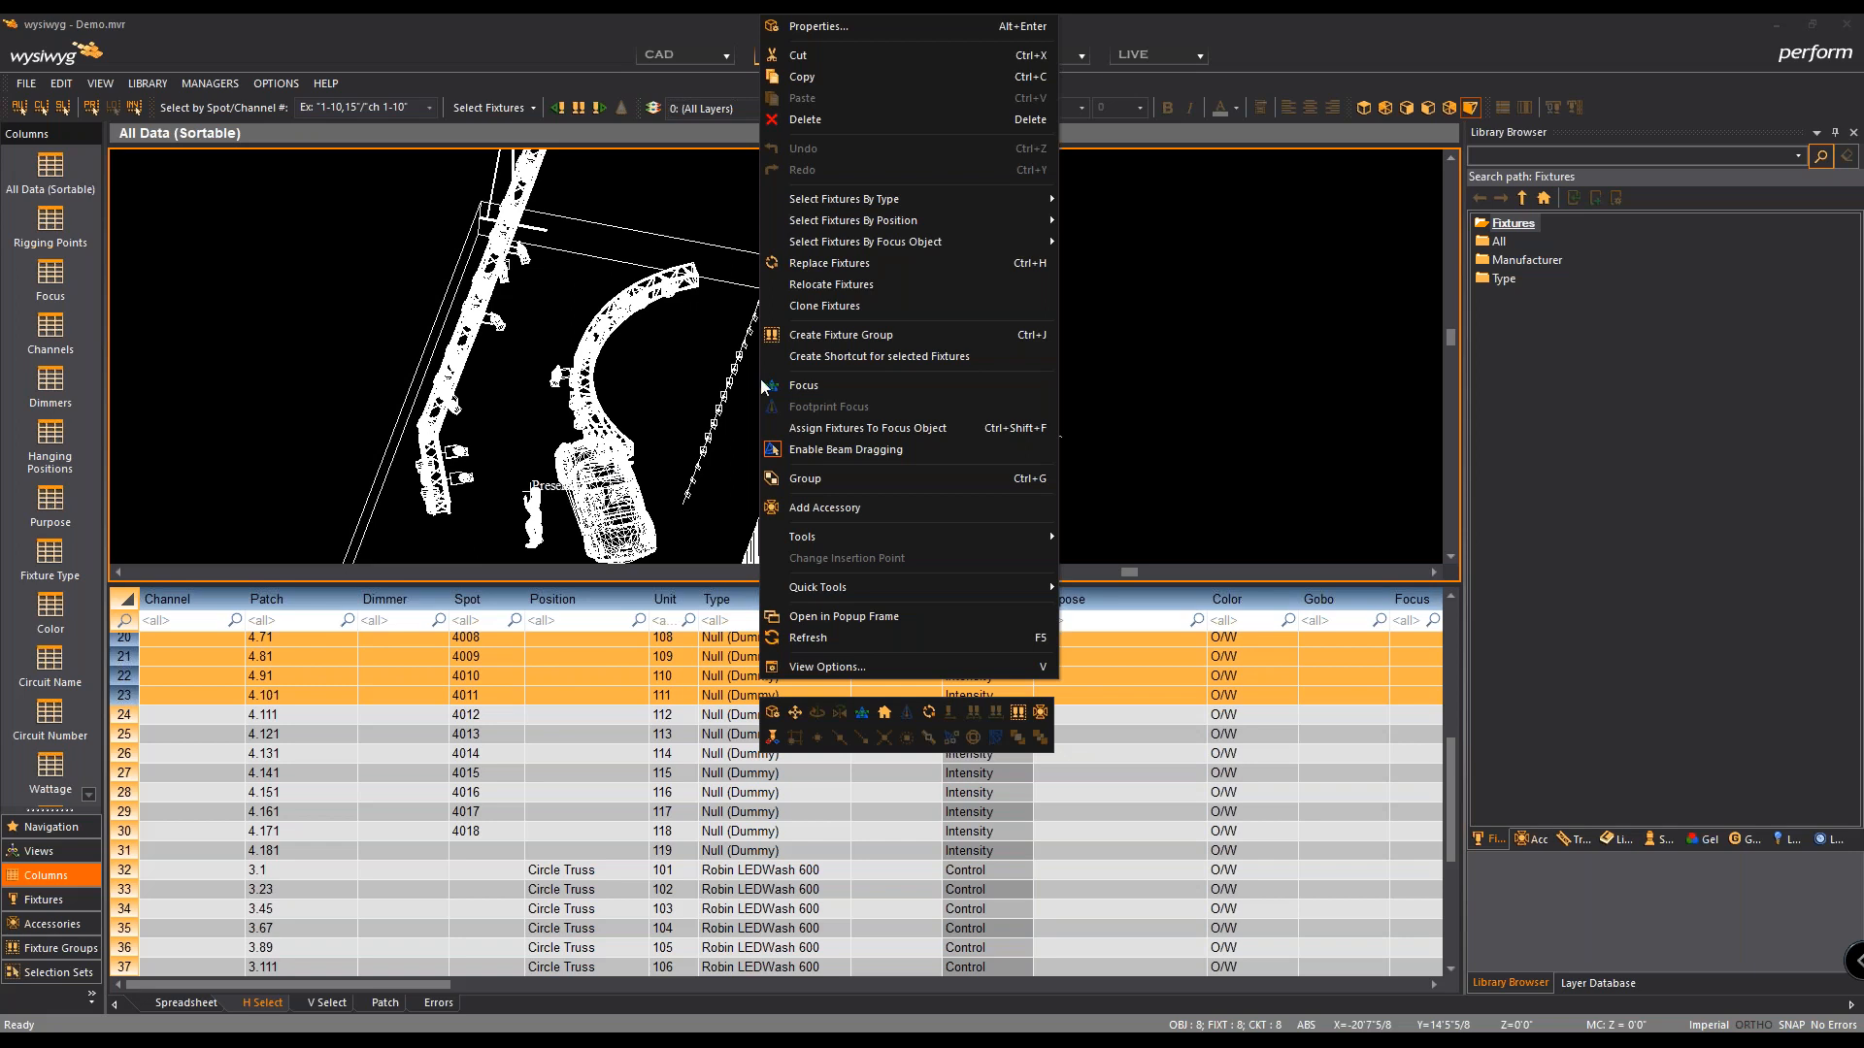
left_click(846, 263)
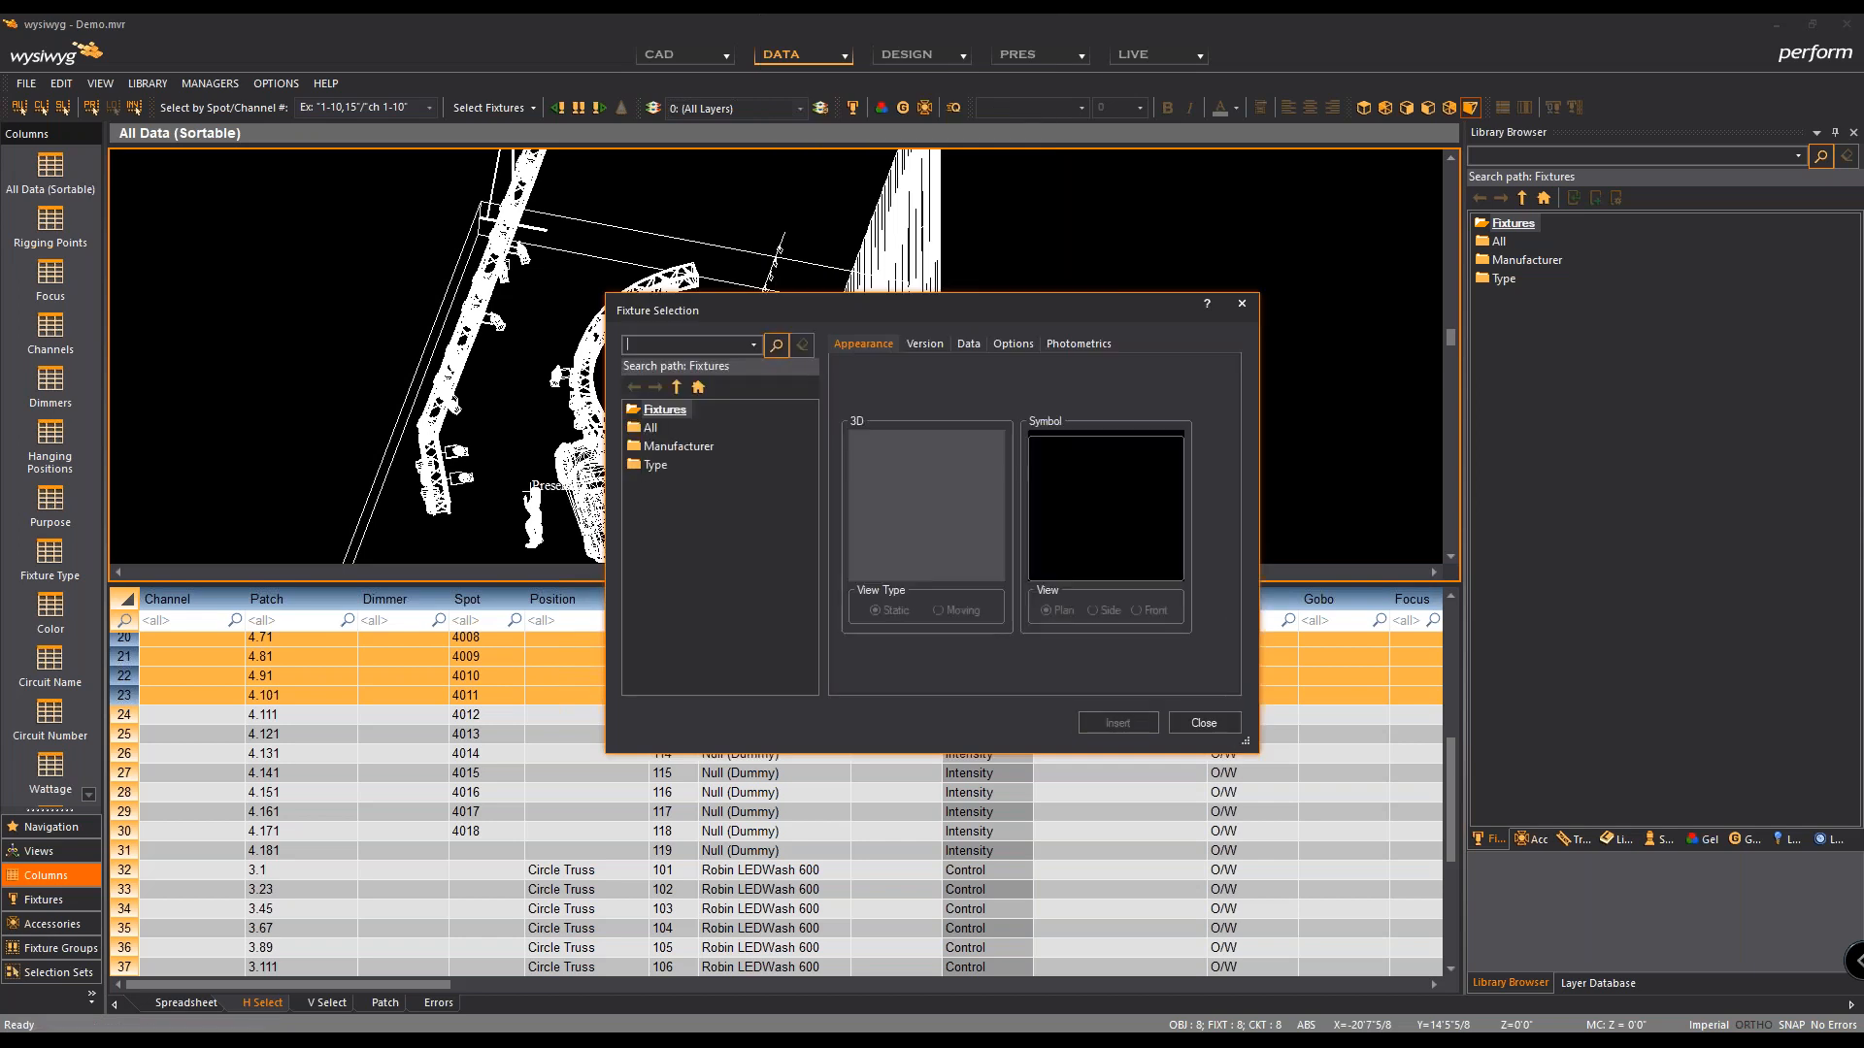
type("colordash")
key("Return")
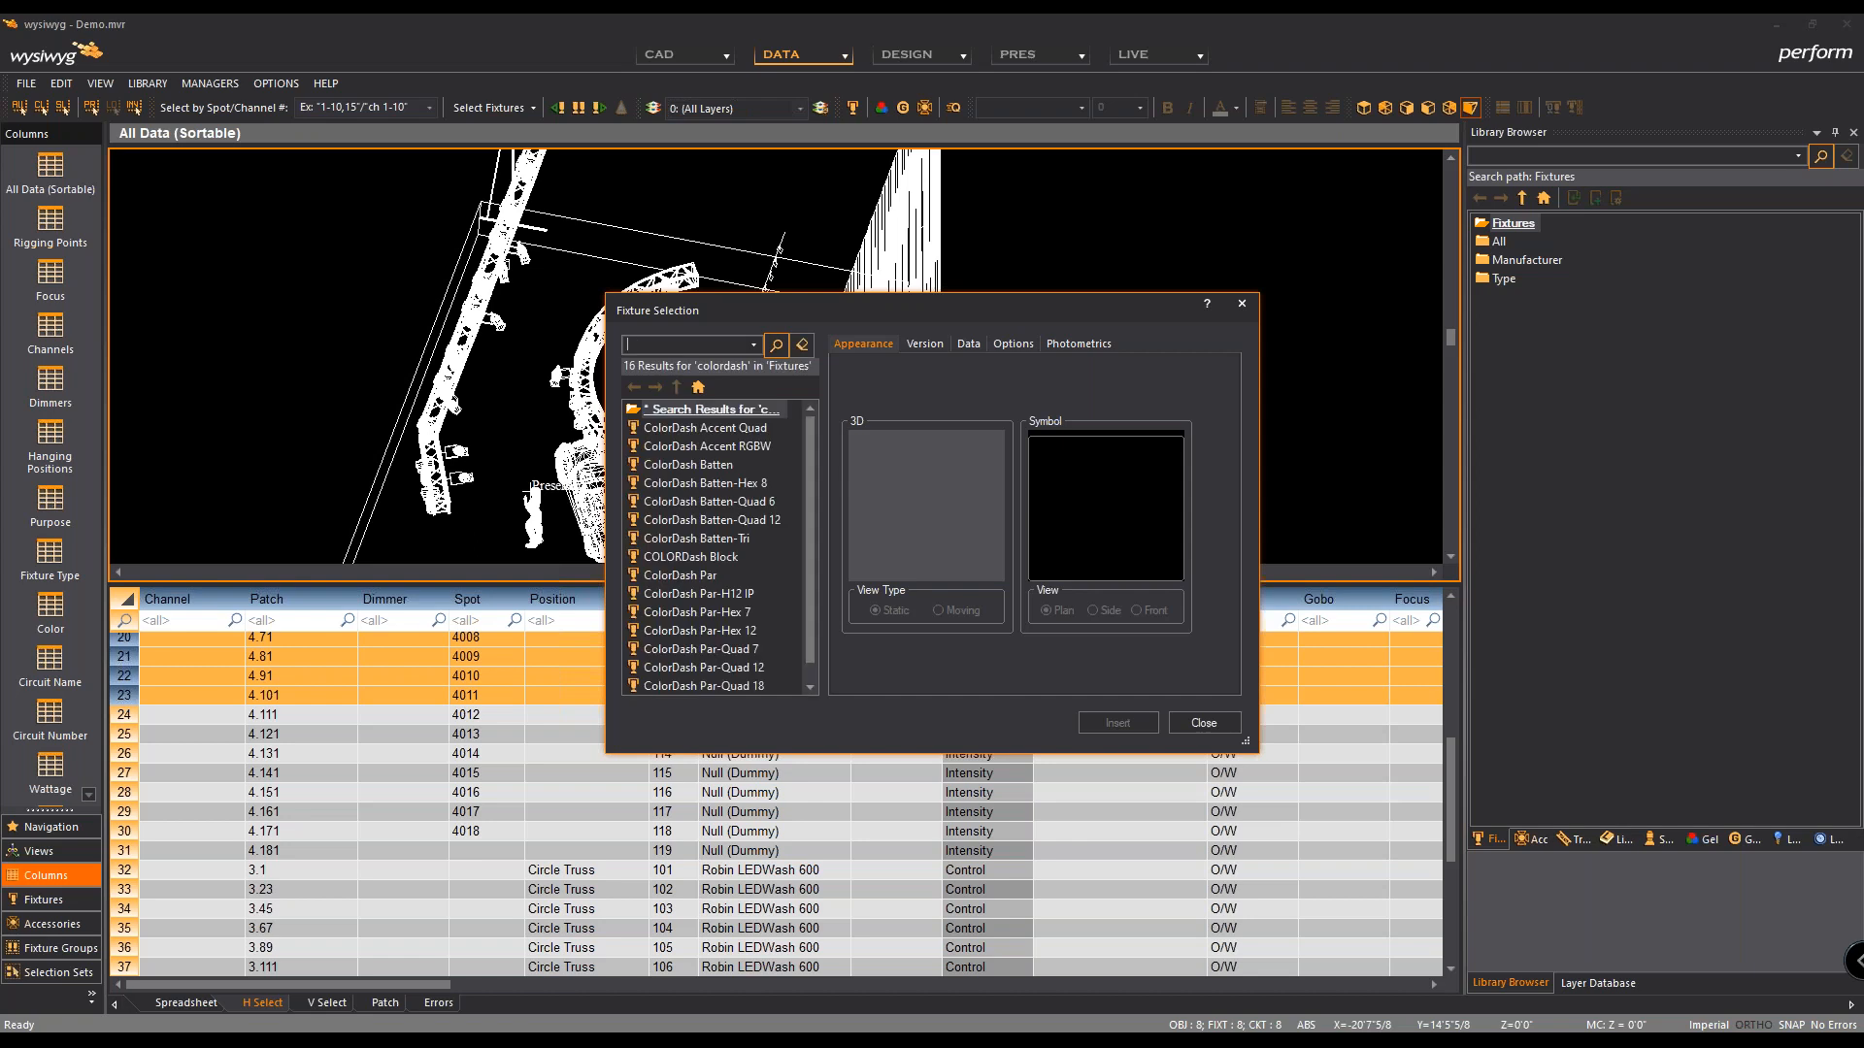
left_click(739, 430)
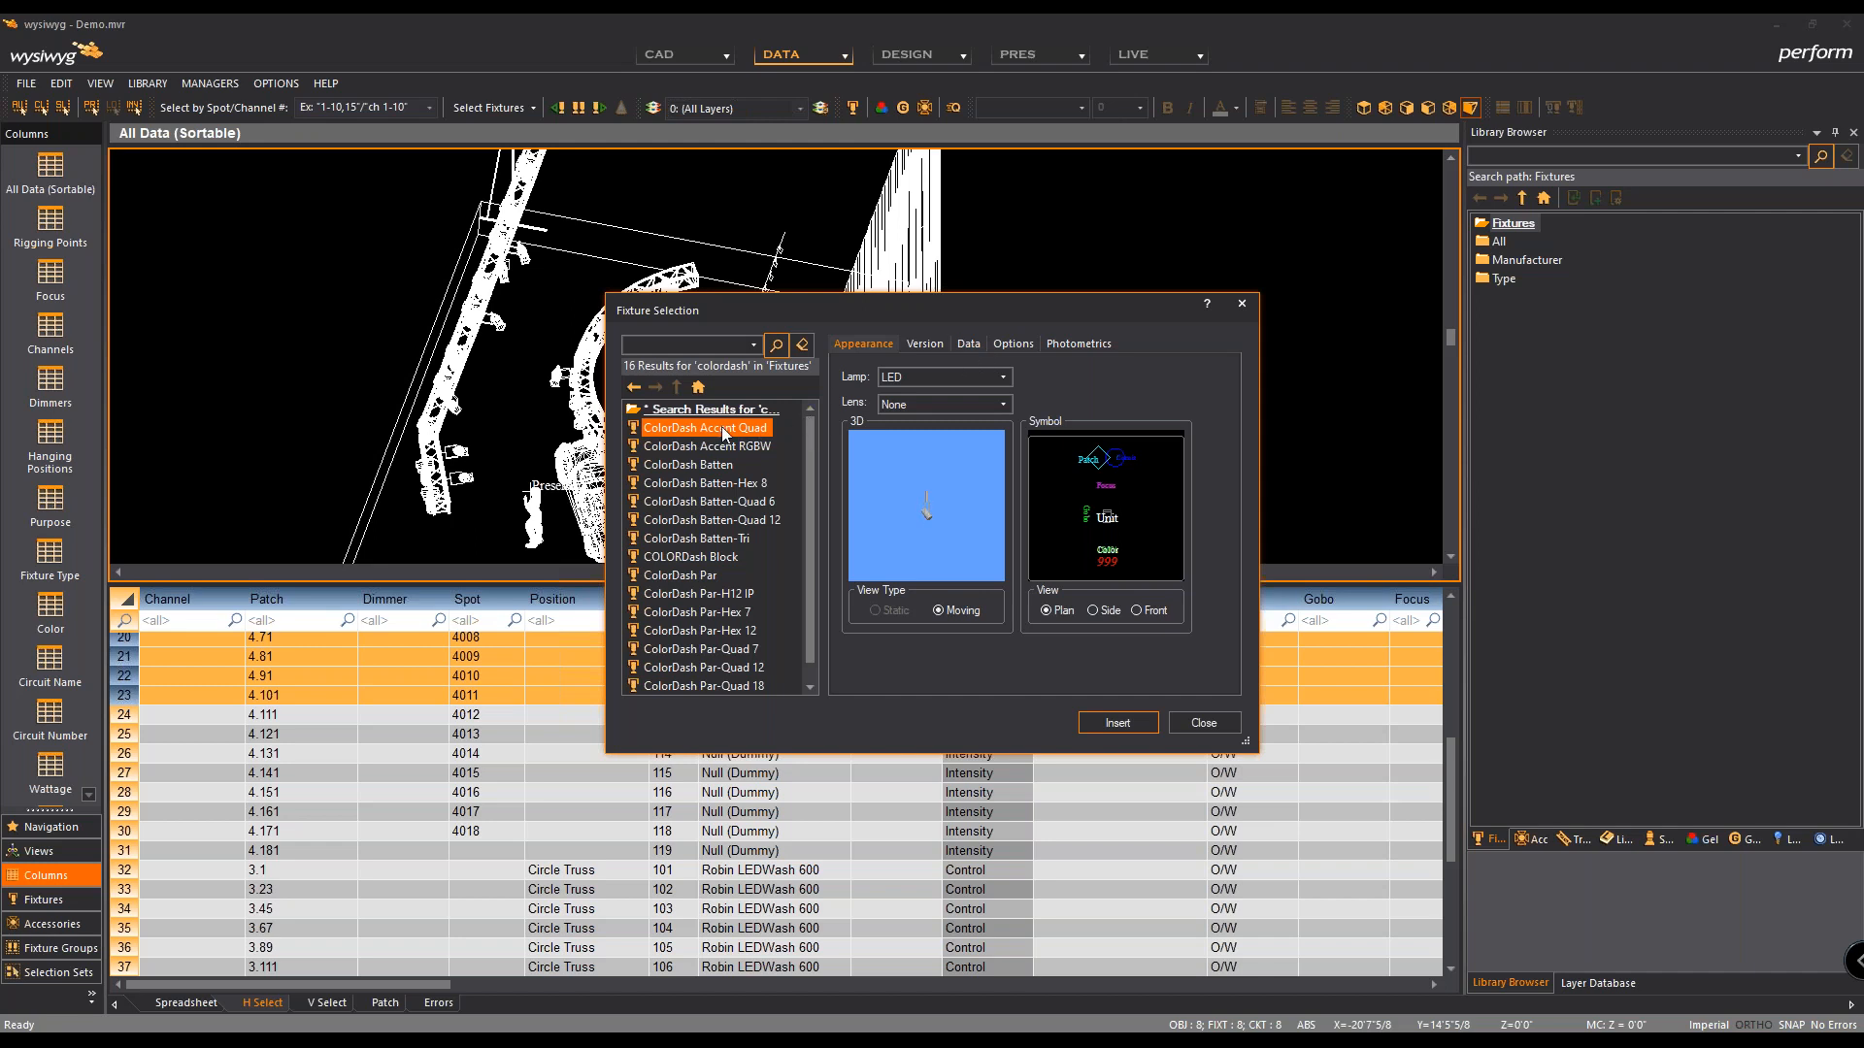
Step: Set the replacement fixture's Channels option to 10 and insert it in place of the selected fixtures
left_click(1010, 344)
left_click(1213, 392)
left_click(1216, 392)
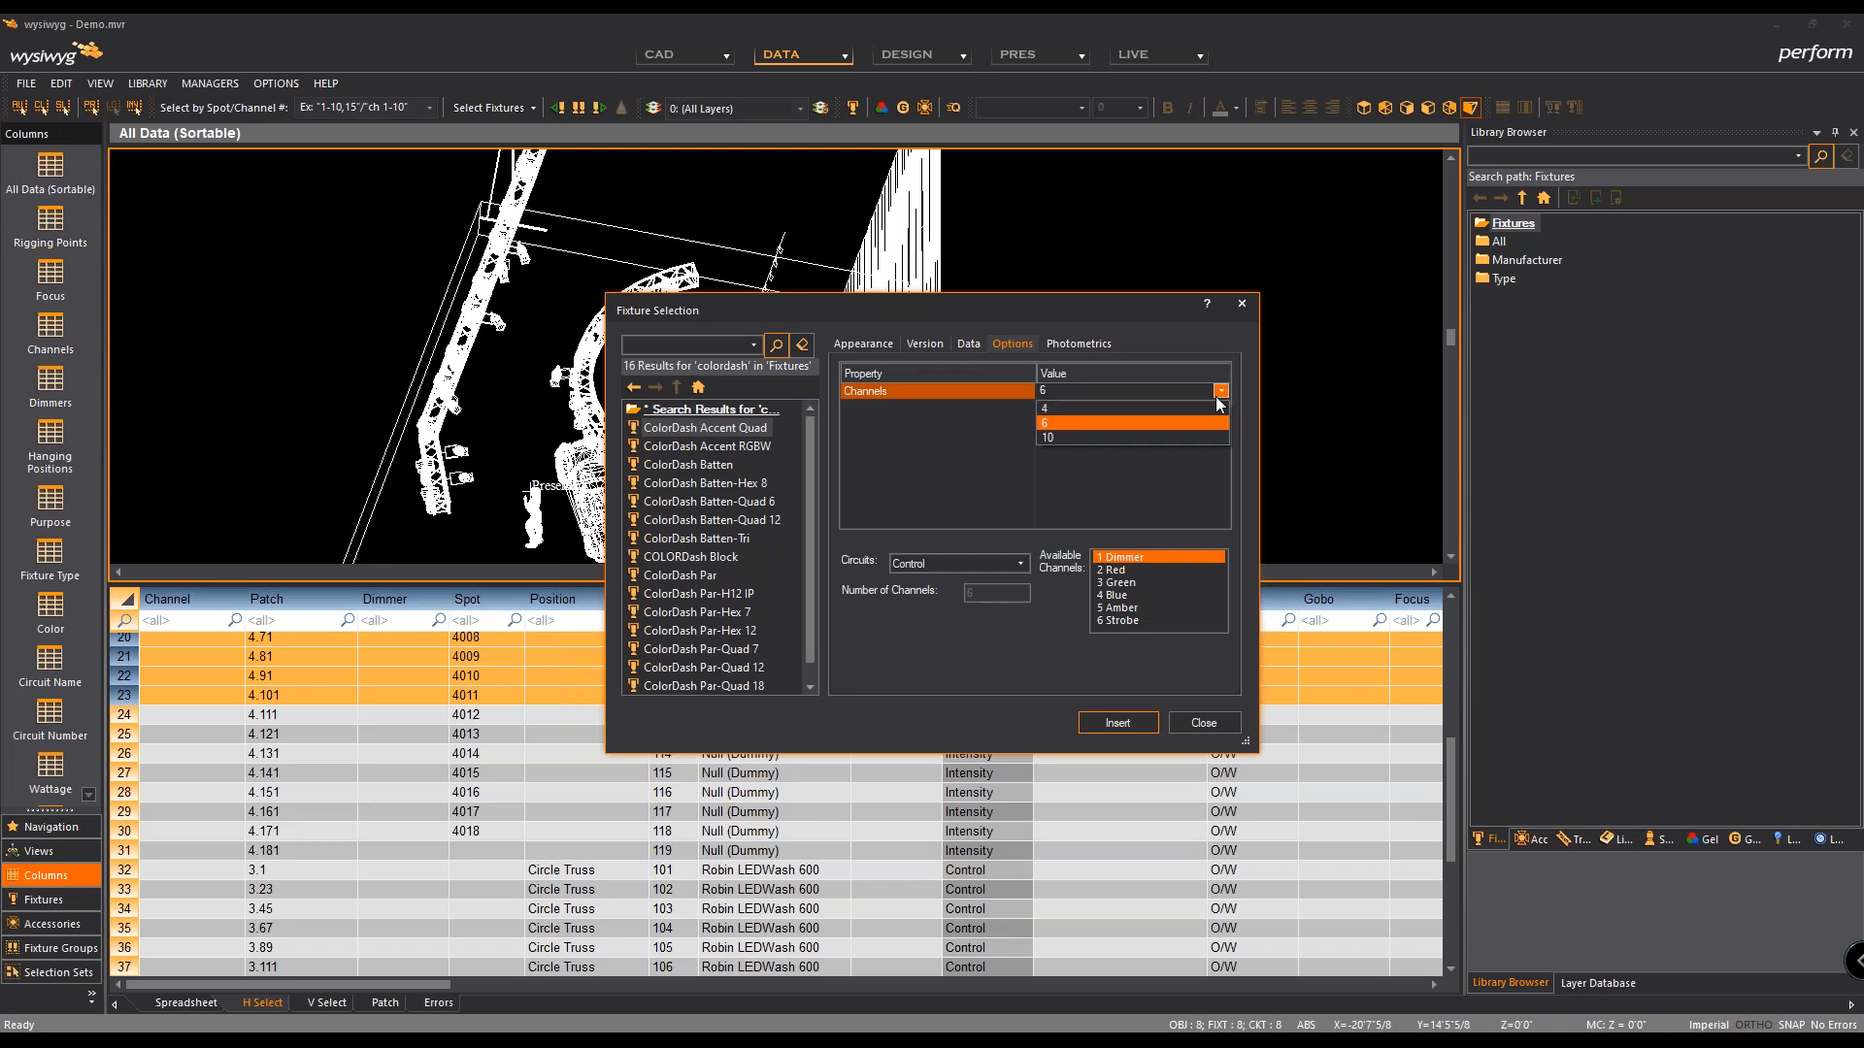
left_click(1180, 433)
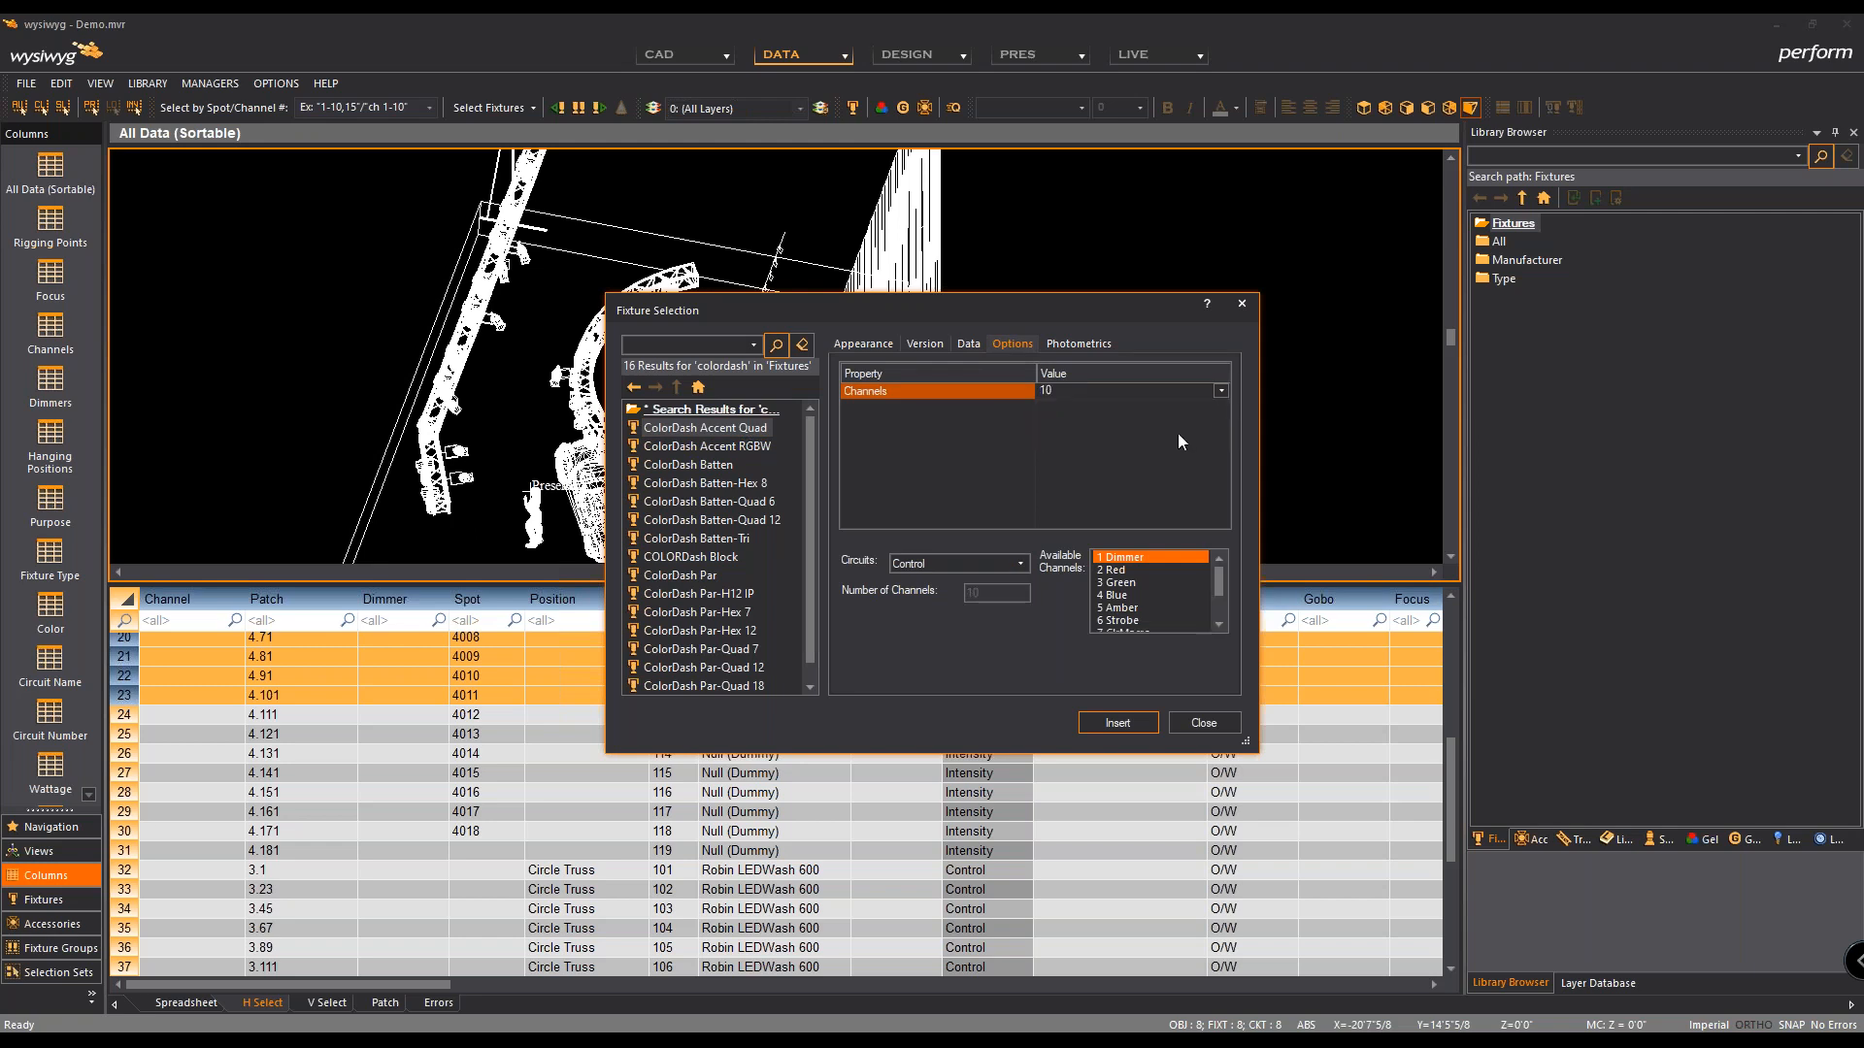
left_click(1122, 724)
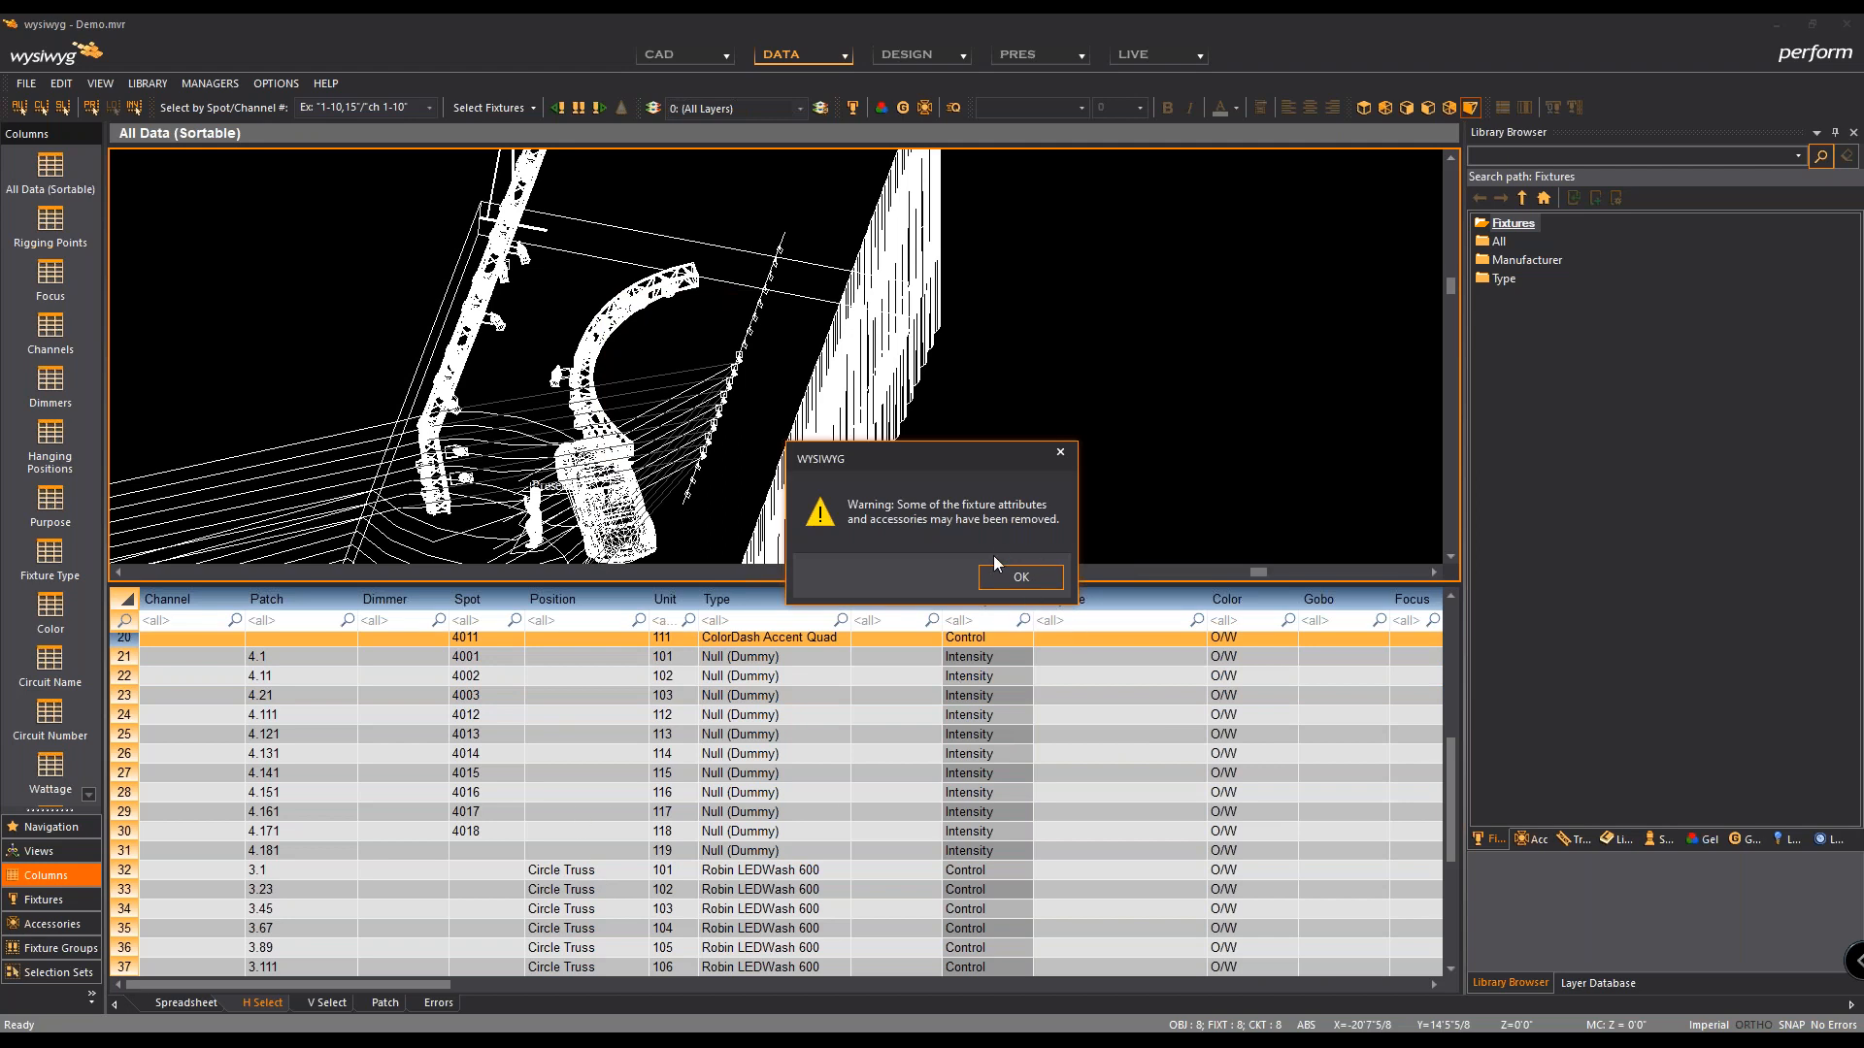
left_click(1003, 579)
Step: Review the replaced ColorDash Accent Quad fixtures in the drawing and spreadsheet, and clear the selection
scroll(715, 433, "up", 5)
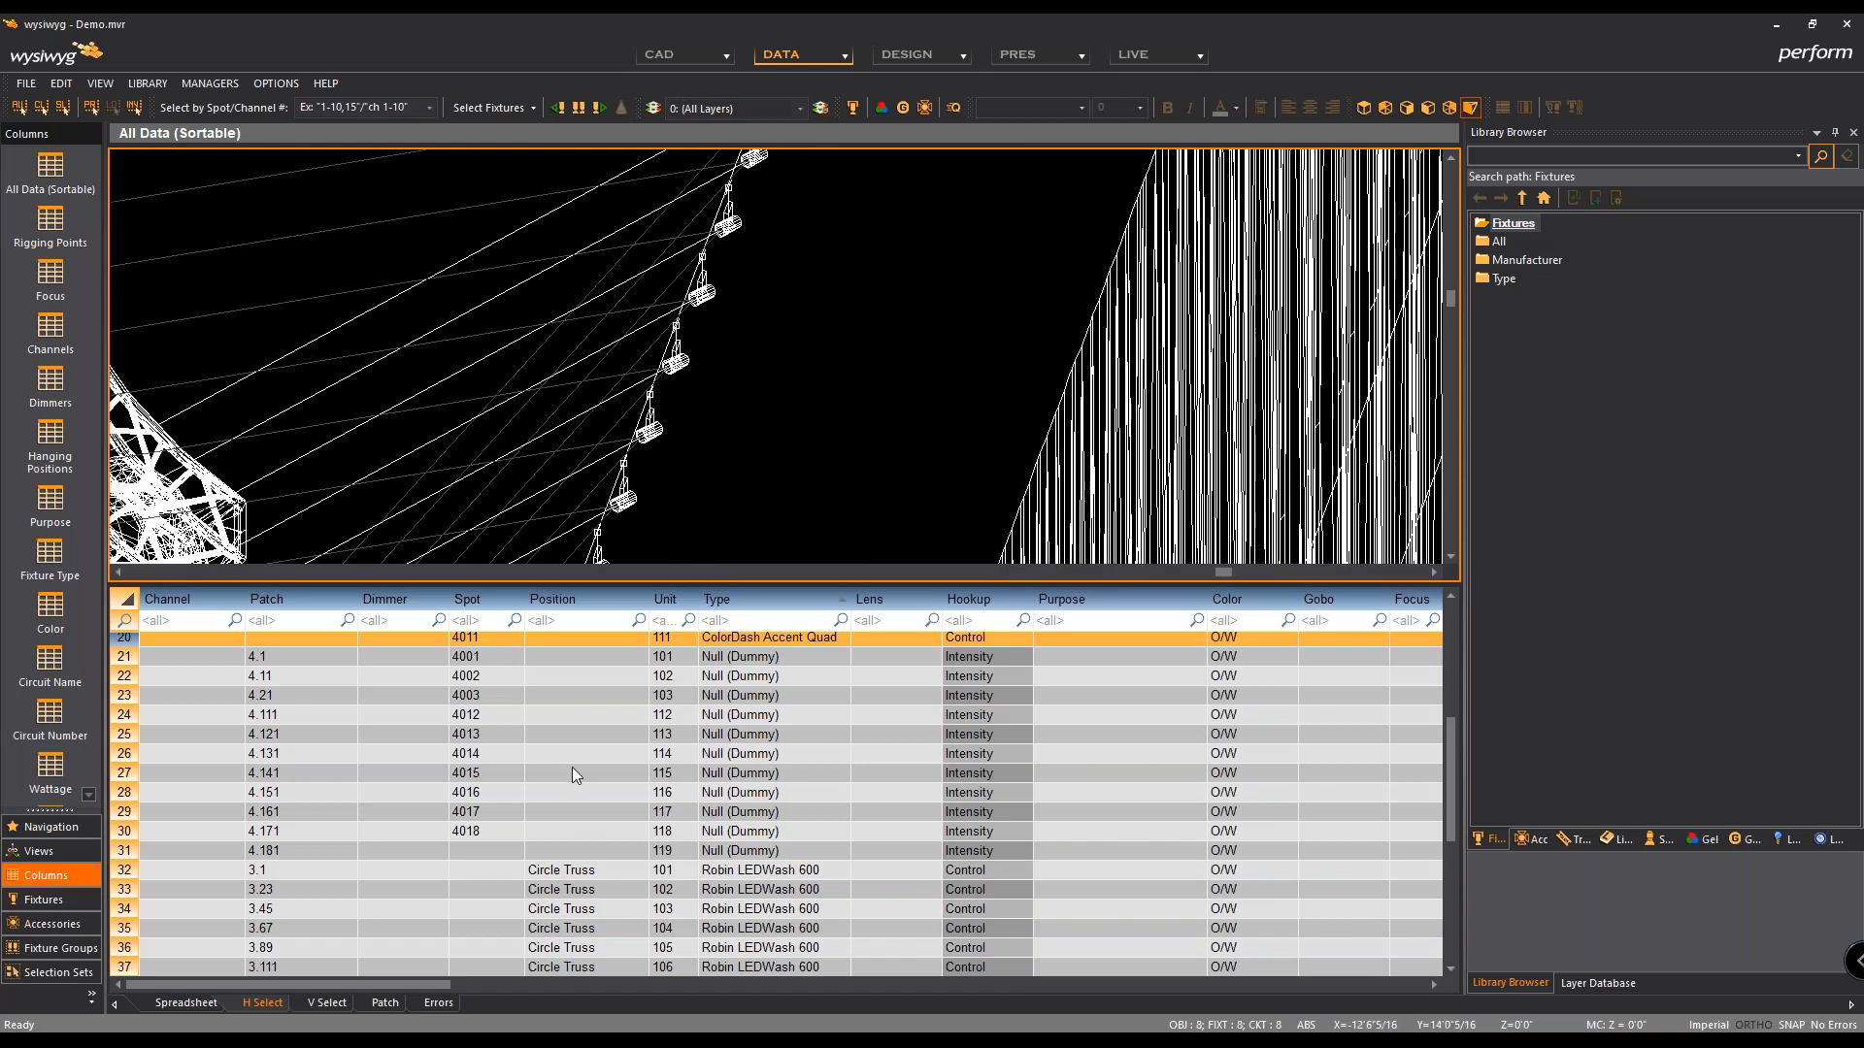
scroll(573, 767, "up", 4)
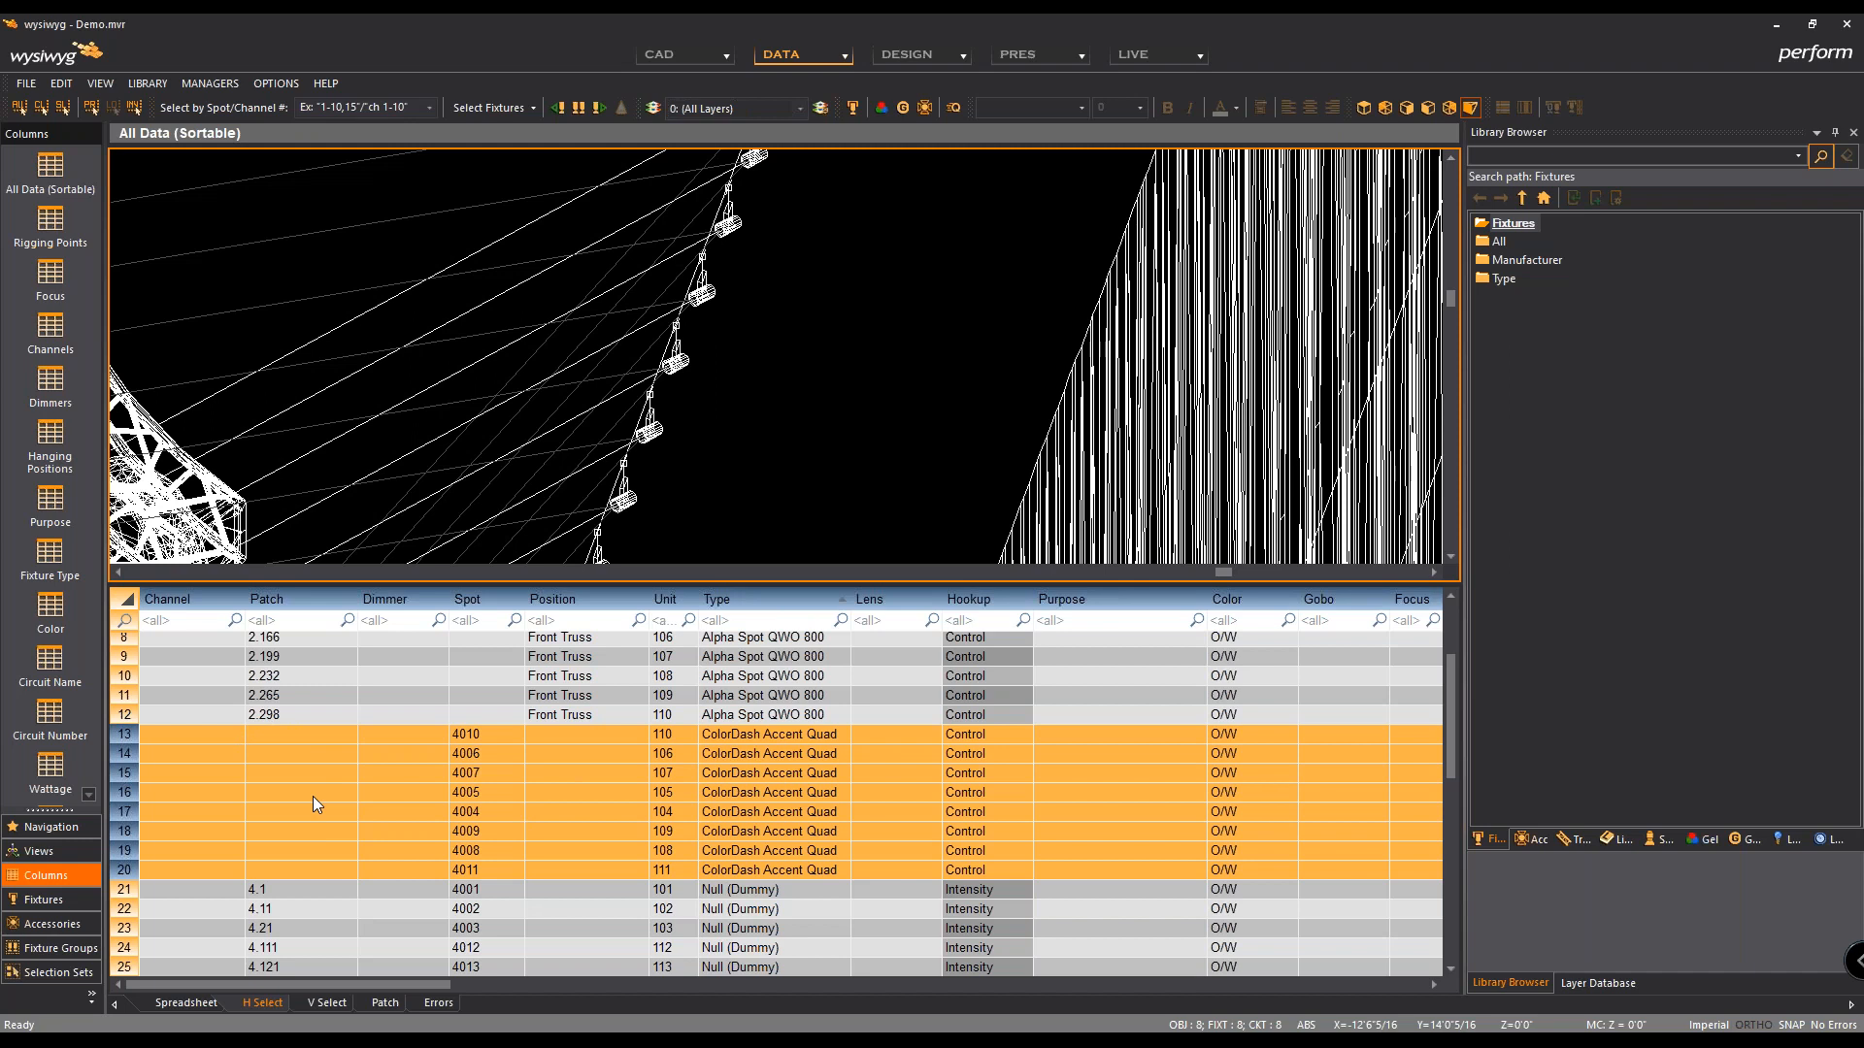
scroll(766, 468, "down", 3)
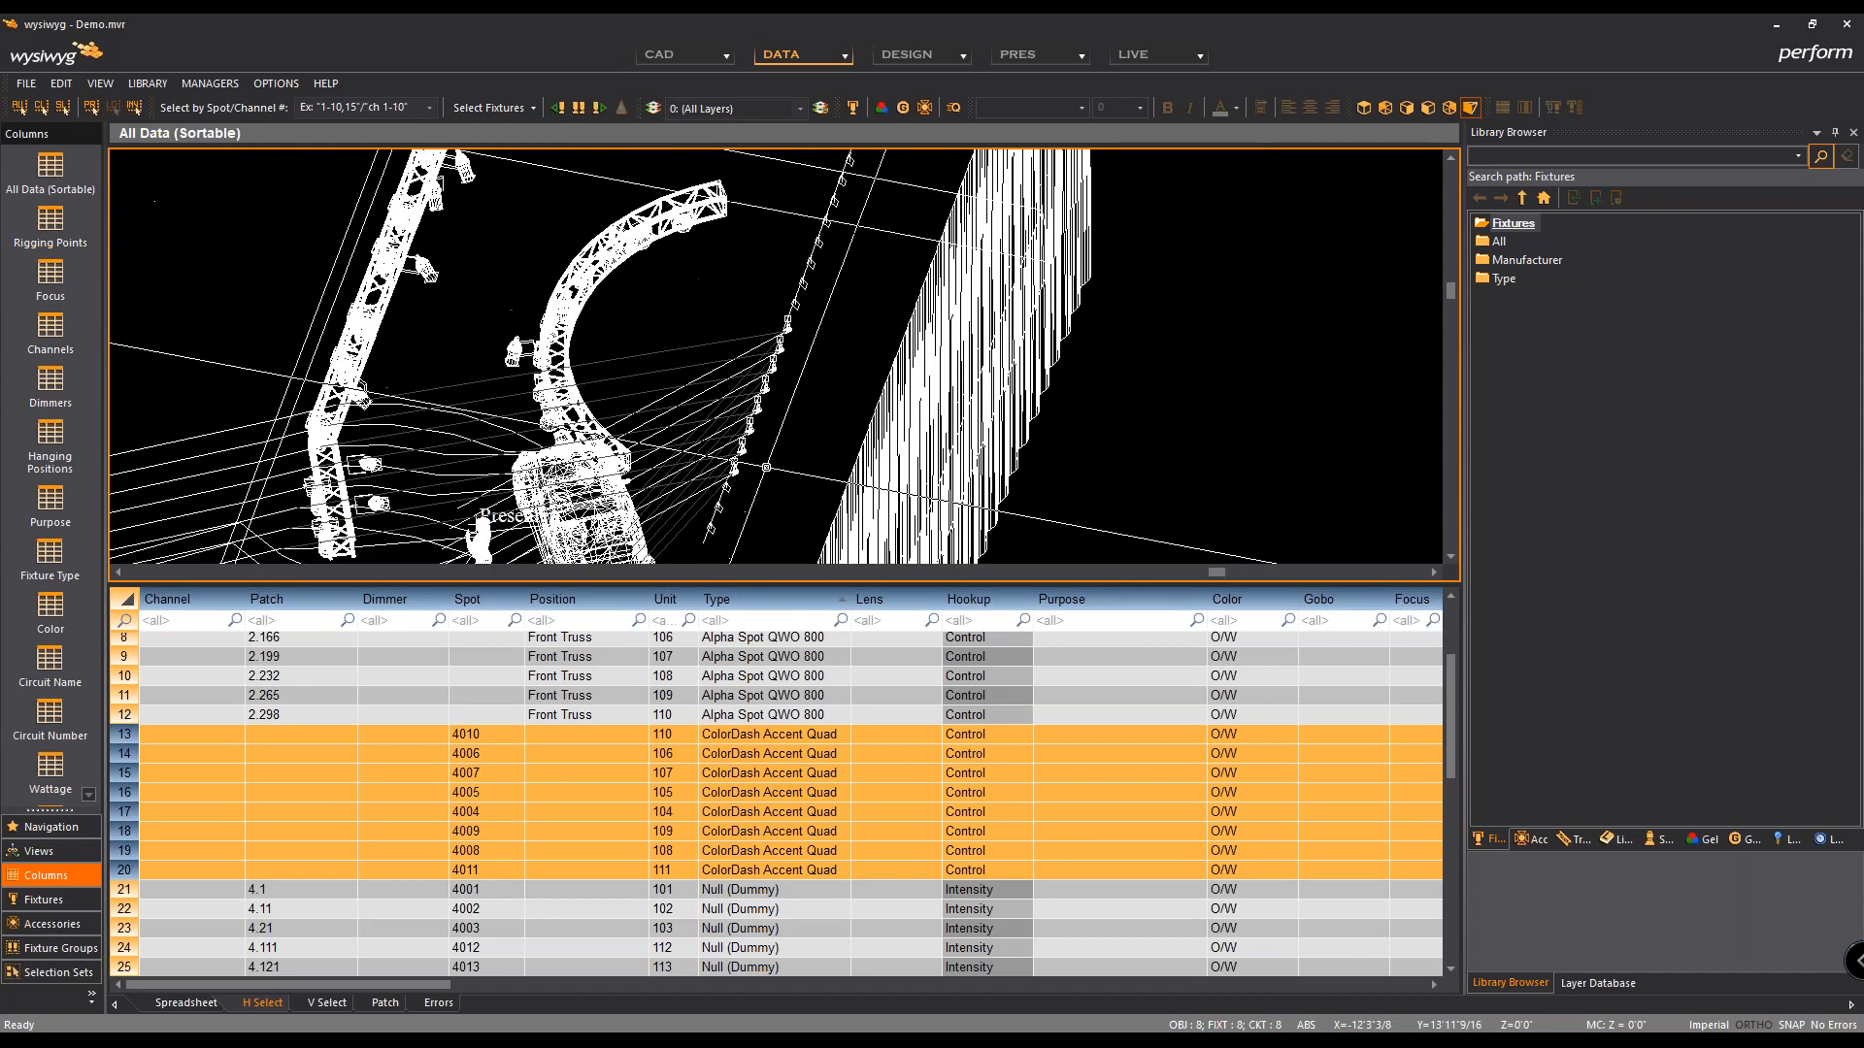
scroll(766, 468, "down", 2)
left_click(771, 469)
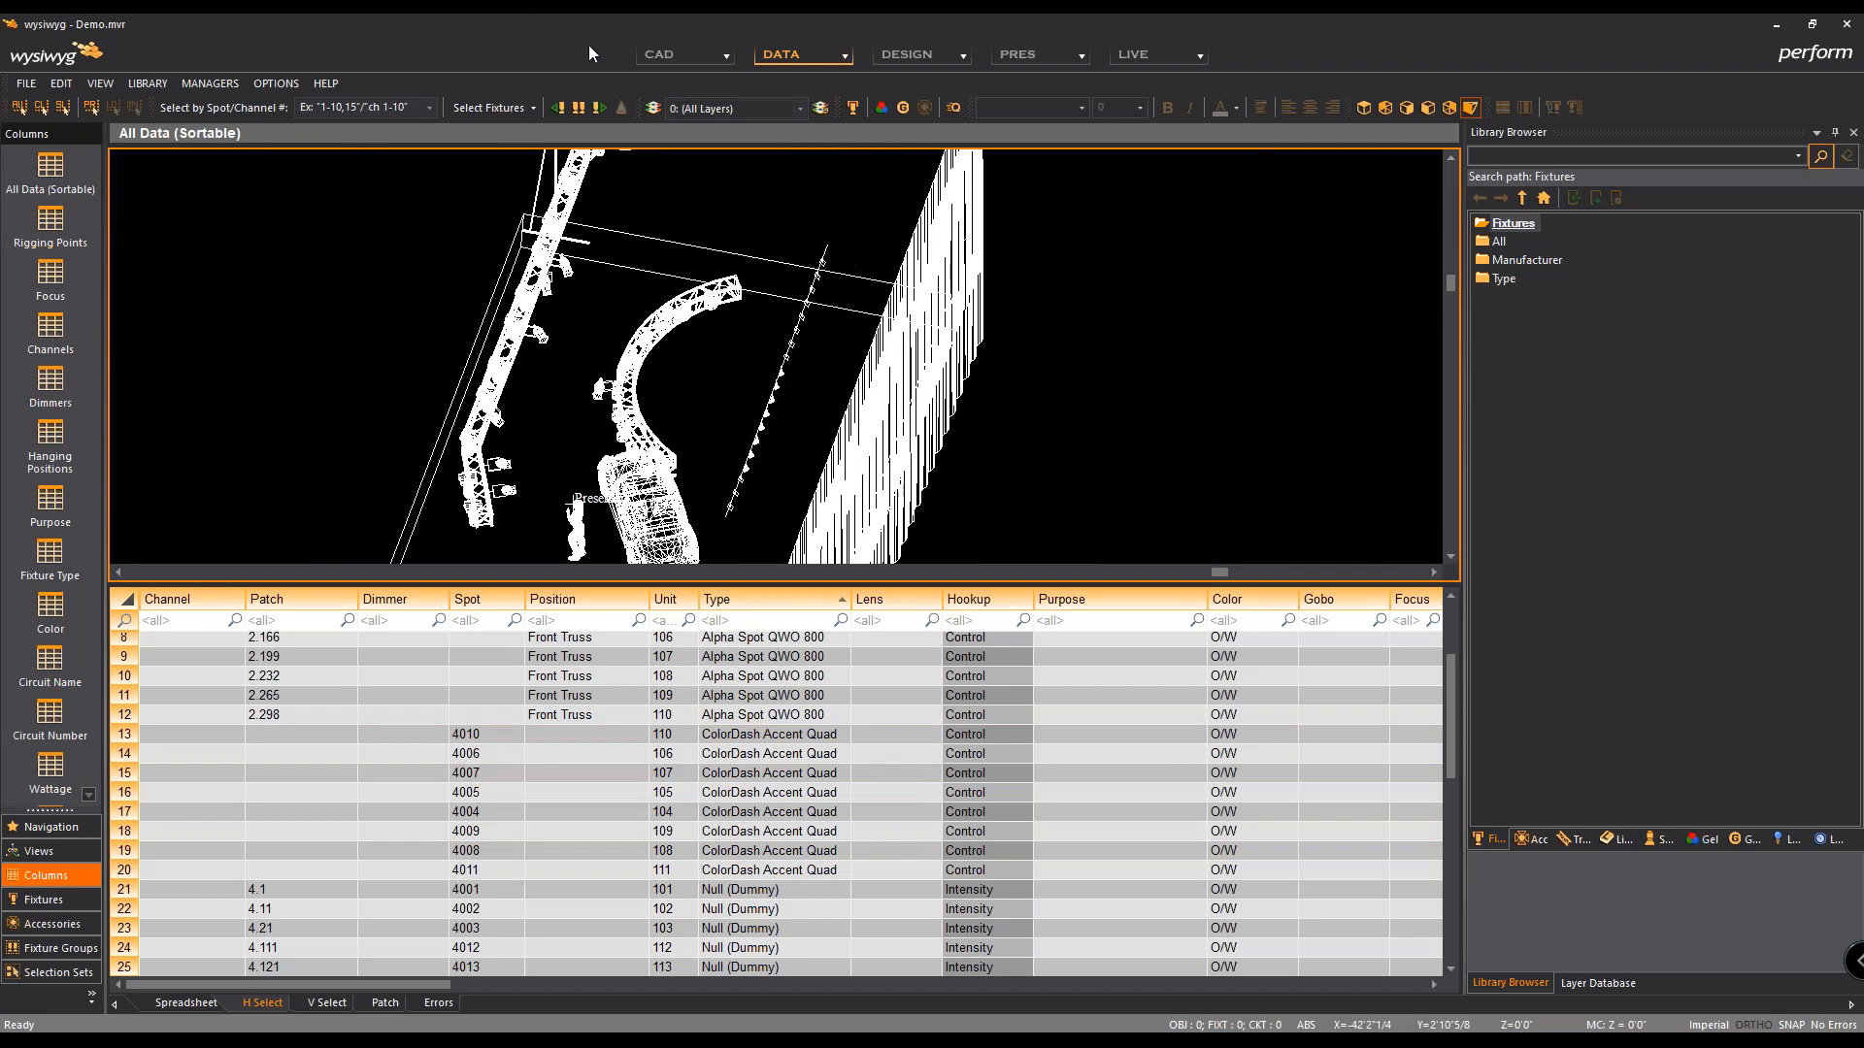
Step: Switch to CAD mode and examine the front truss closely in the plan view and from above in the shaded view
left_click(678, 50)
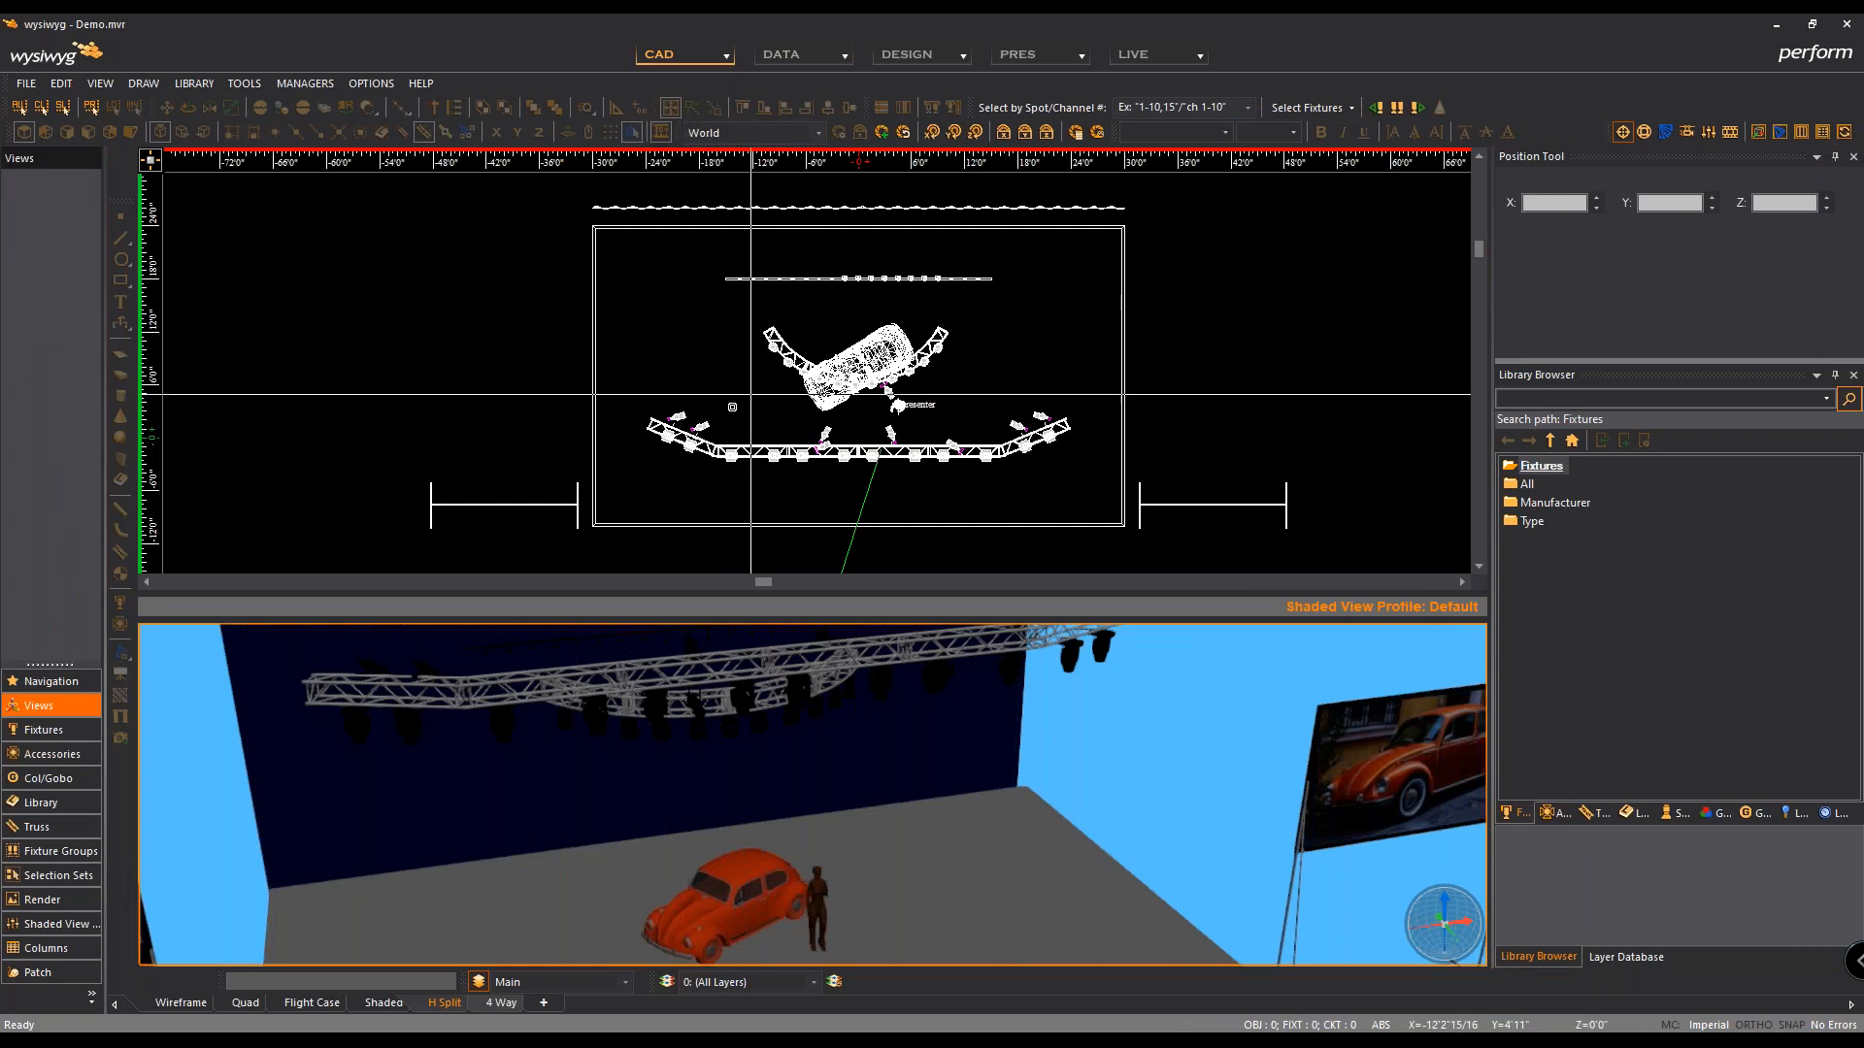
mouse_move(711, 445)
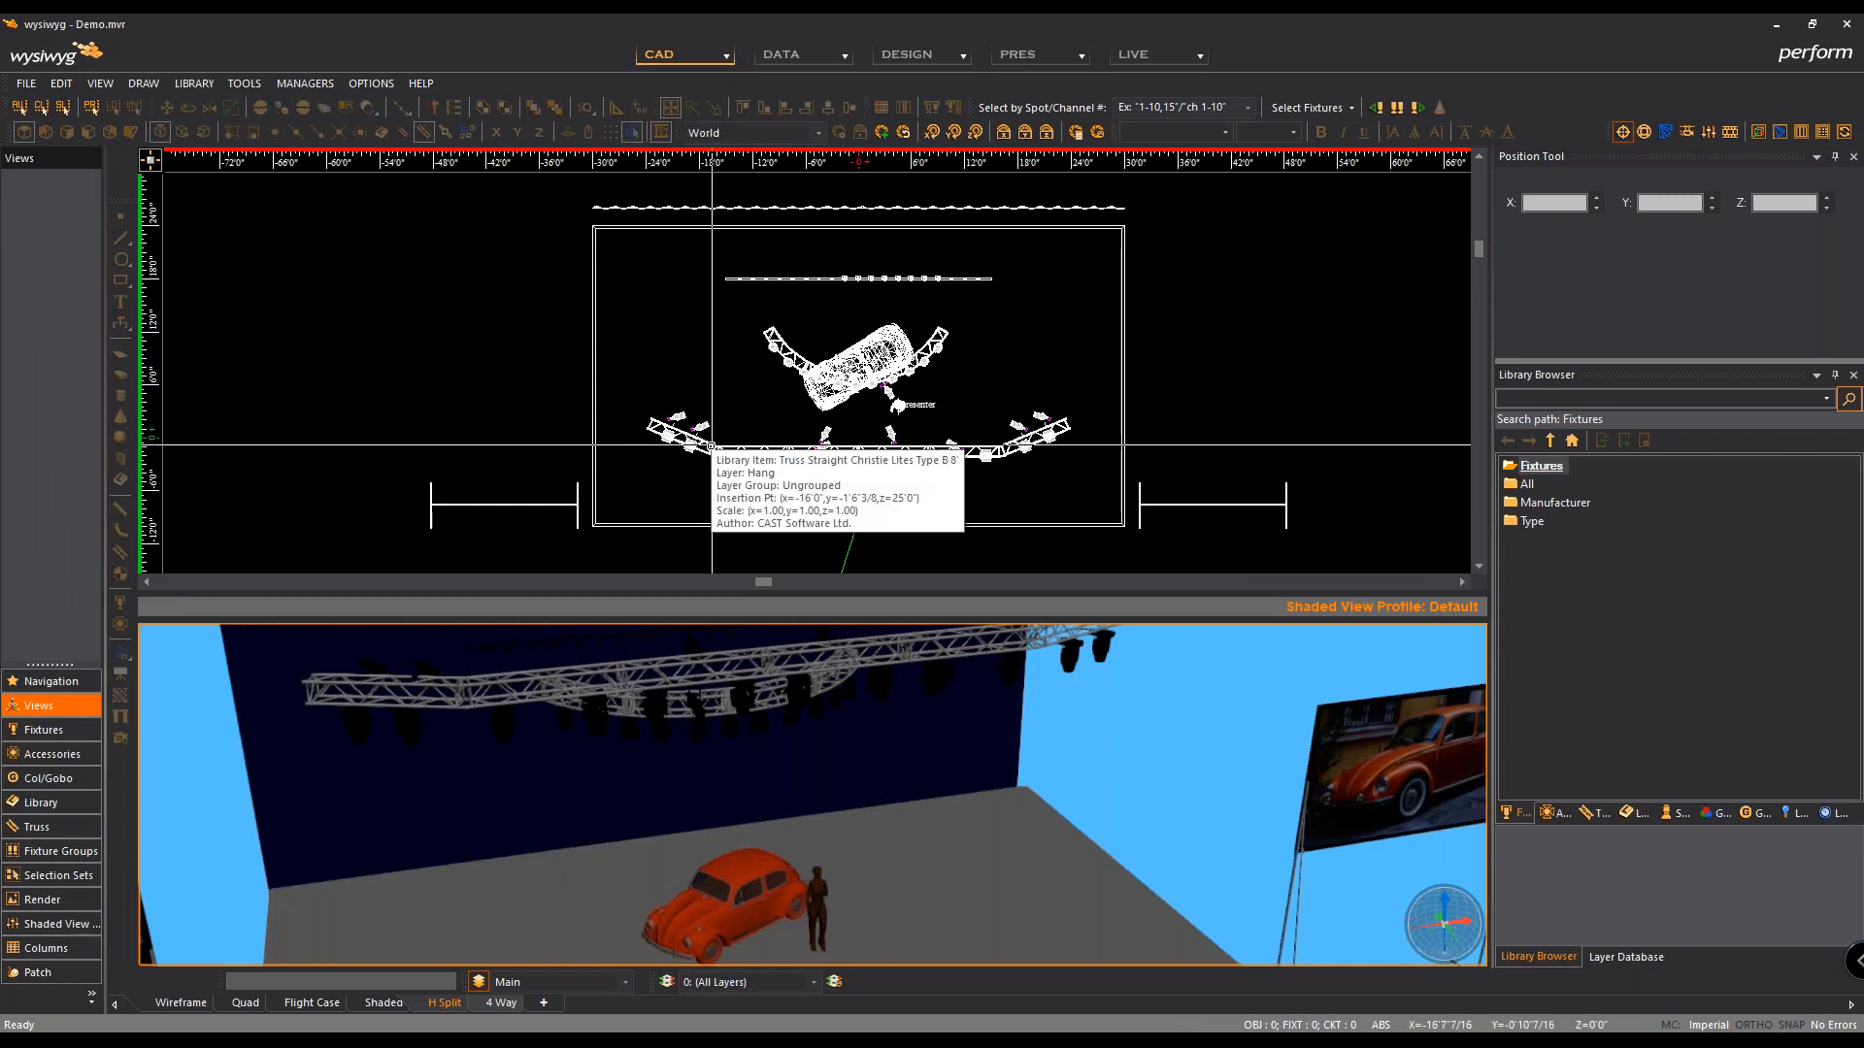
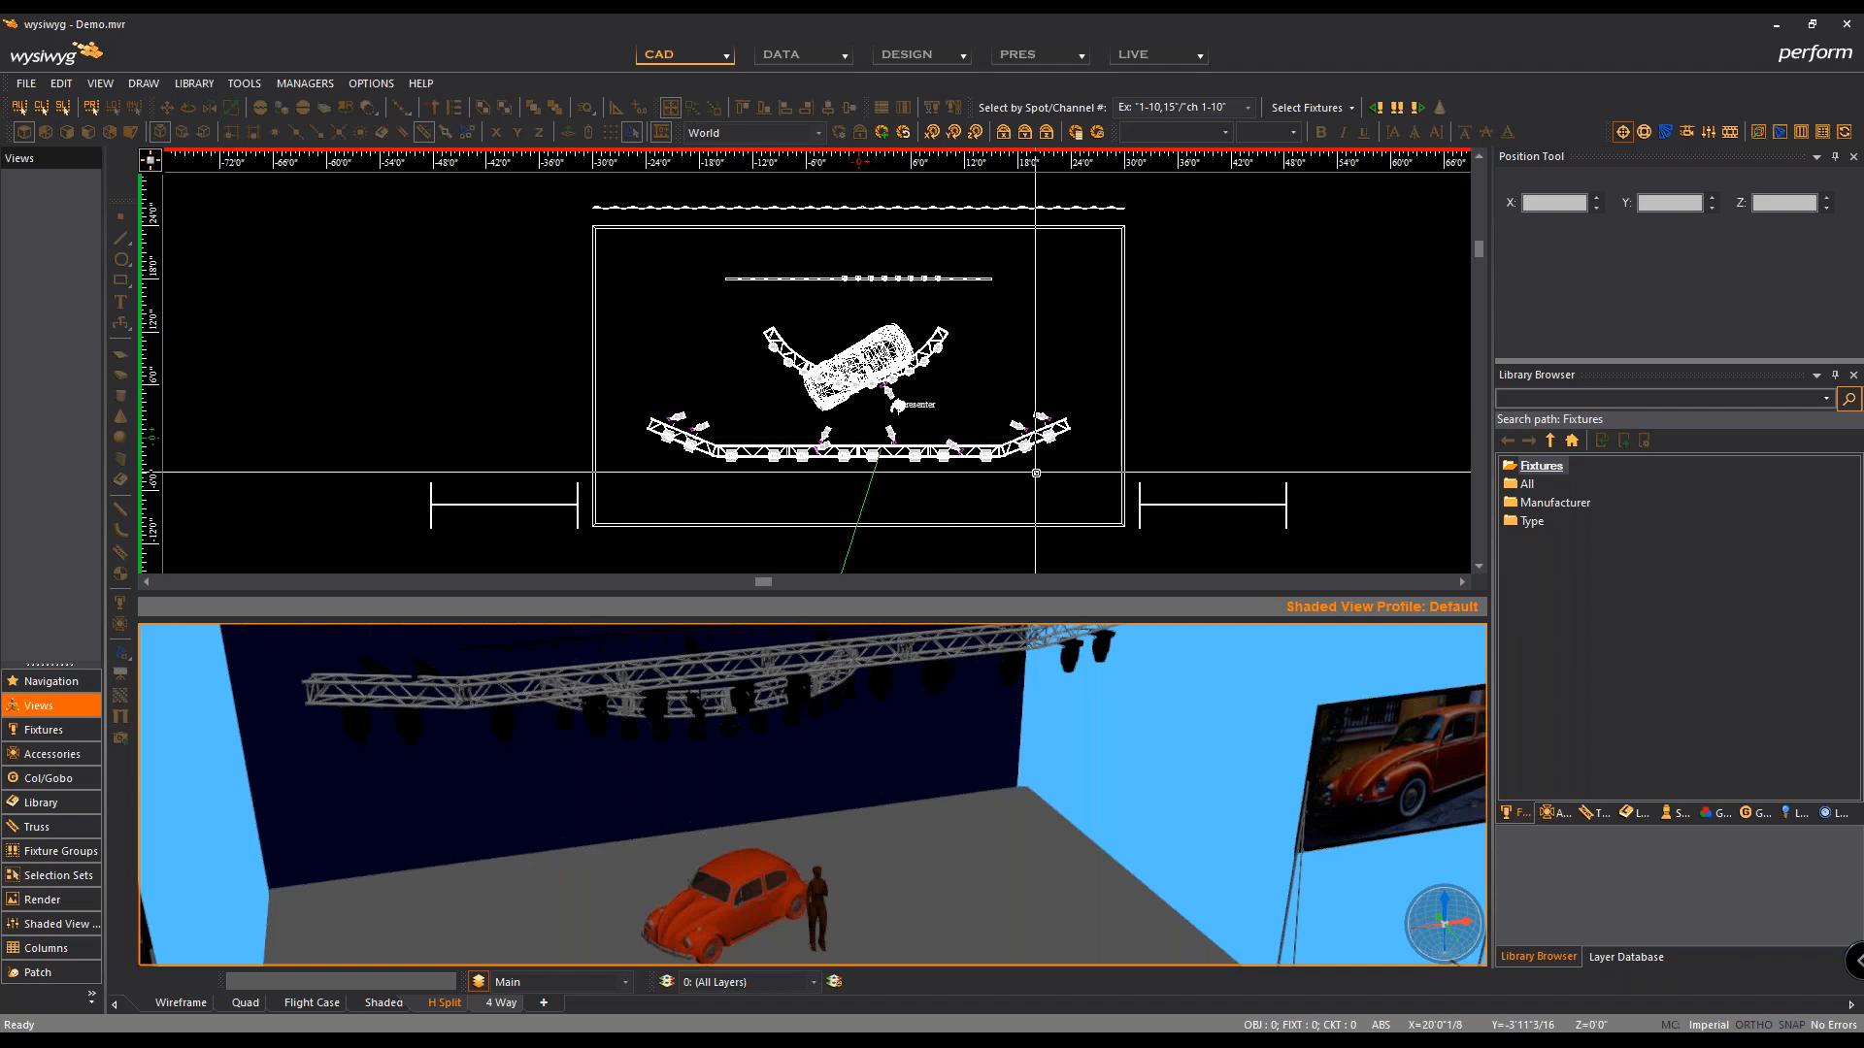
scroll(1066, 439, "up", 2)
scroll(1066, 438, "up", 3)
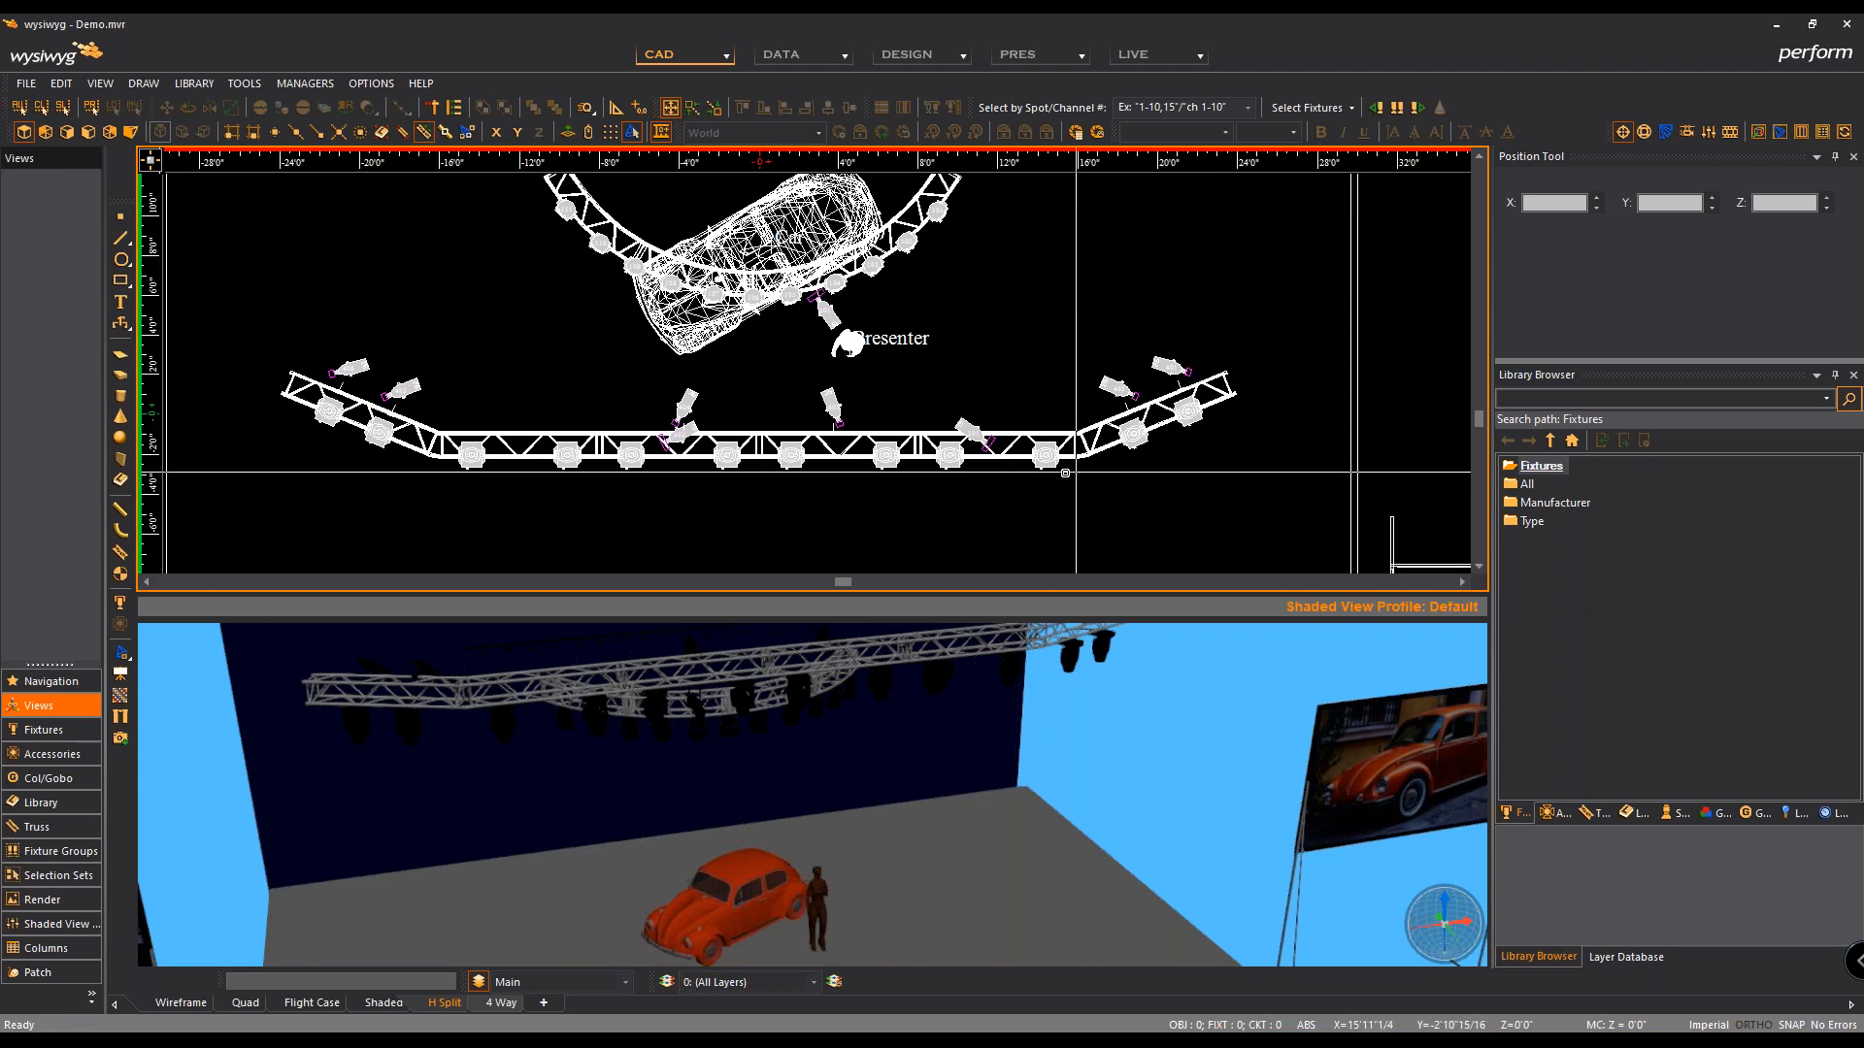
scroll(757, 478, "up", 3)
scroll(785, 482, "down", 1)
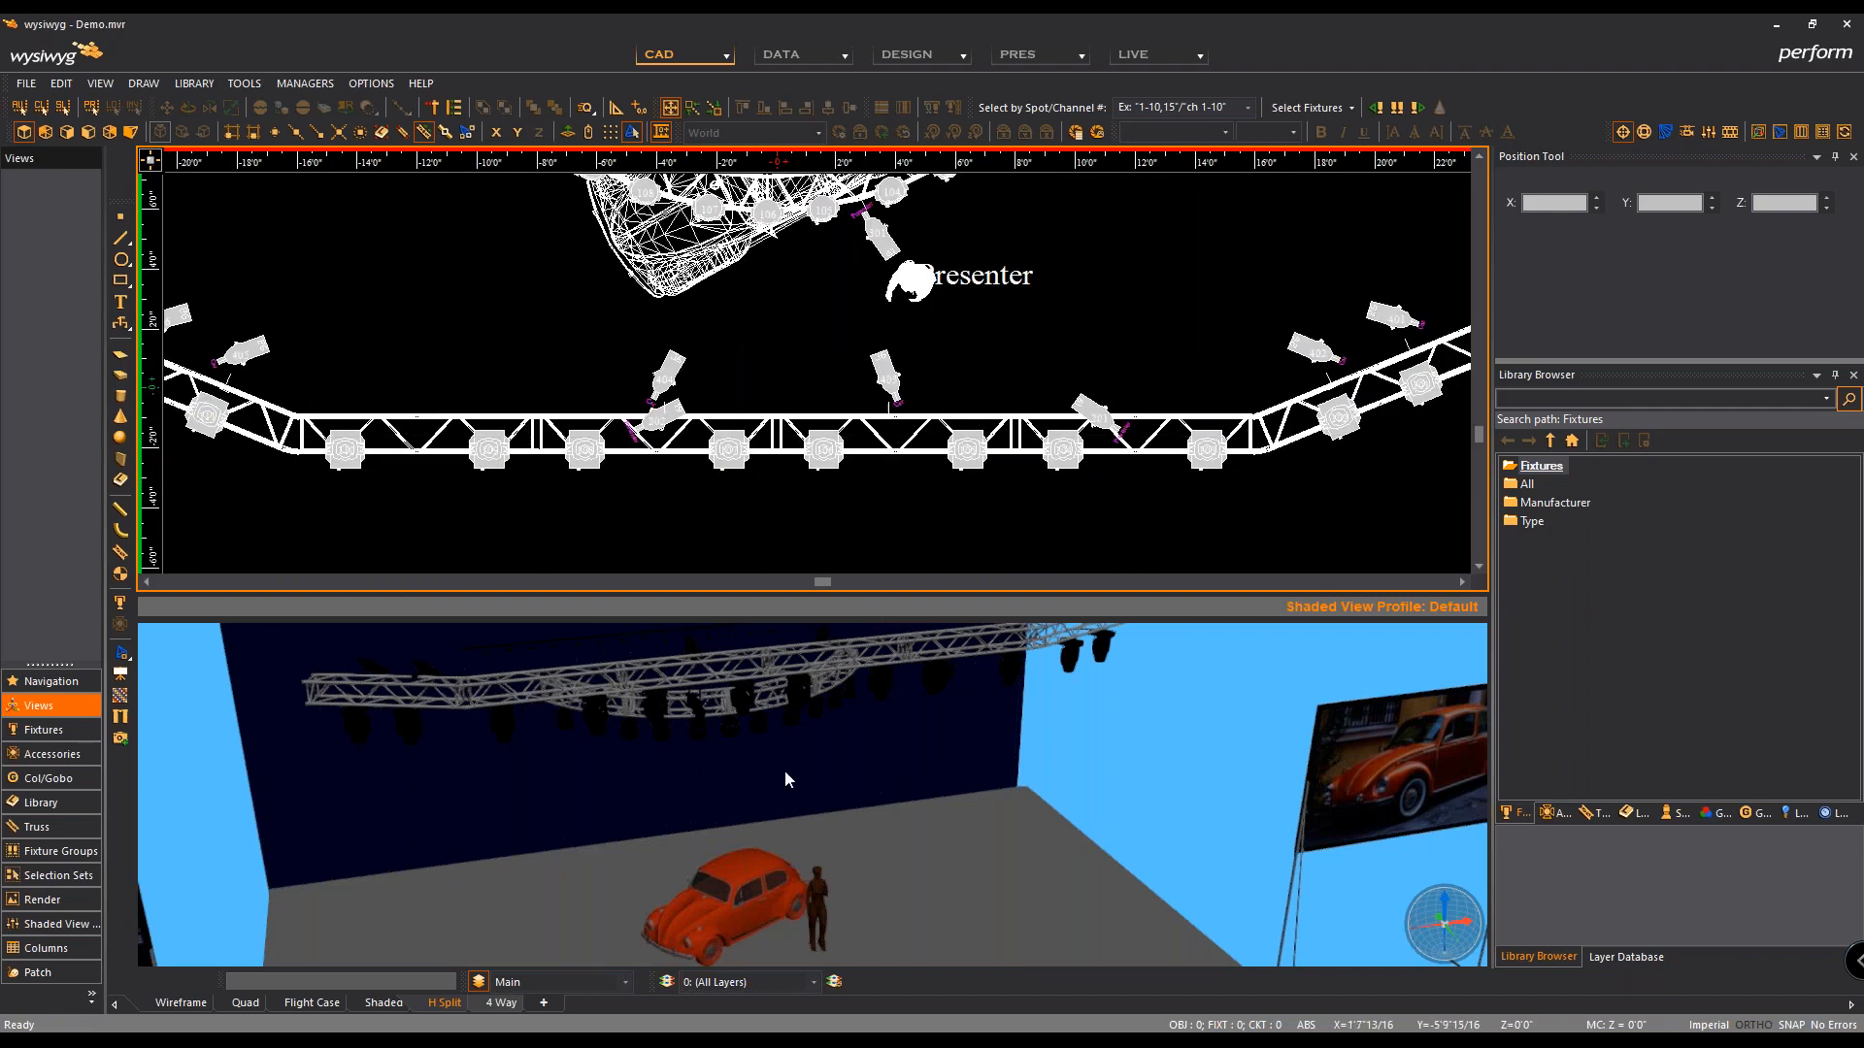
mouse_move(626, 828)
left_mouse_down()
mouse_move(809, 830)
mouse_move(942, 805)
mouse_move(899, 819)
mouse_move(813, 784)
mouse_move(738, 819)
mouse_move(776, 777)
mouse_move(837, 802)
left_mouse_up()
middle_click_drag(635, 824, 657, 813)
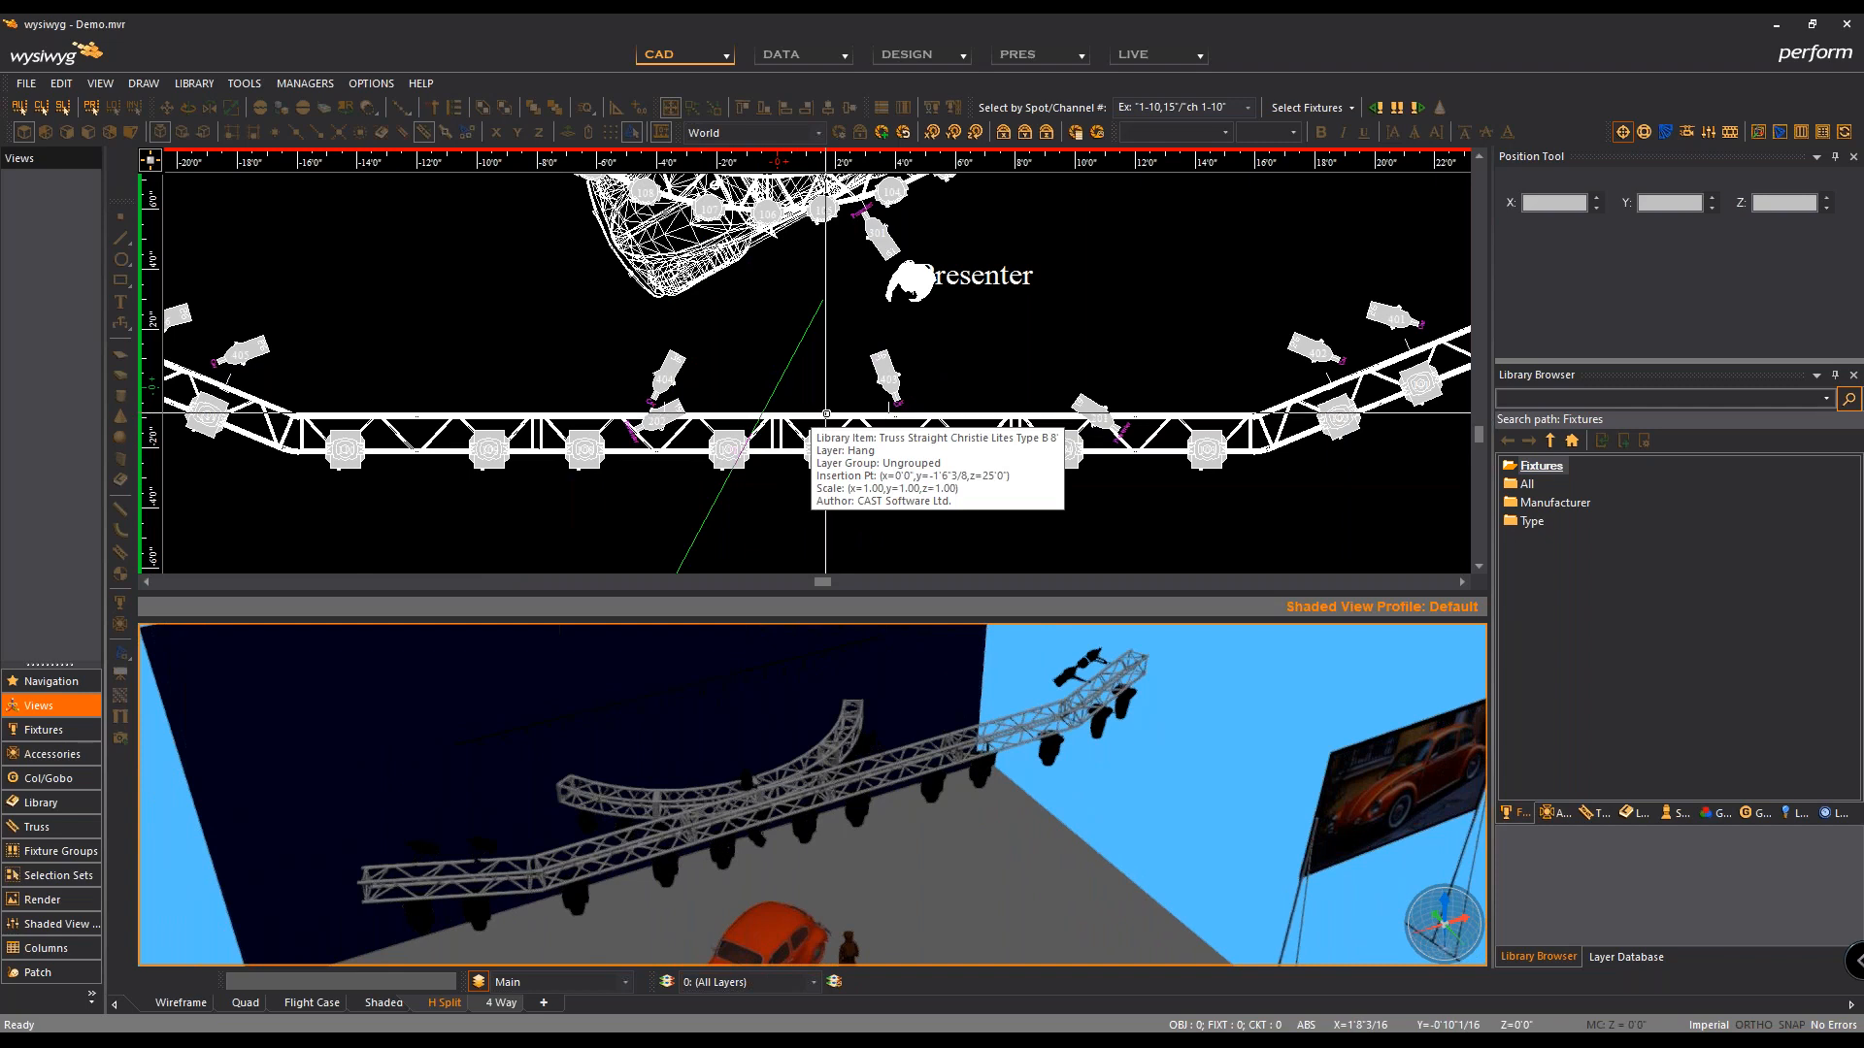
Step: Inspect the layer and appearance properties of the front truss section just right of centre, leave them unchanged, and deselect it
left_click(821, 419)
double_click(855, 415)
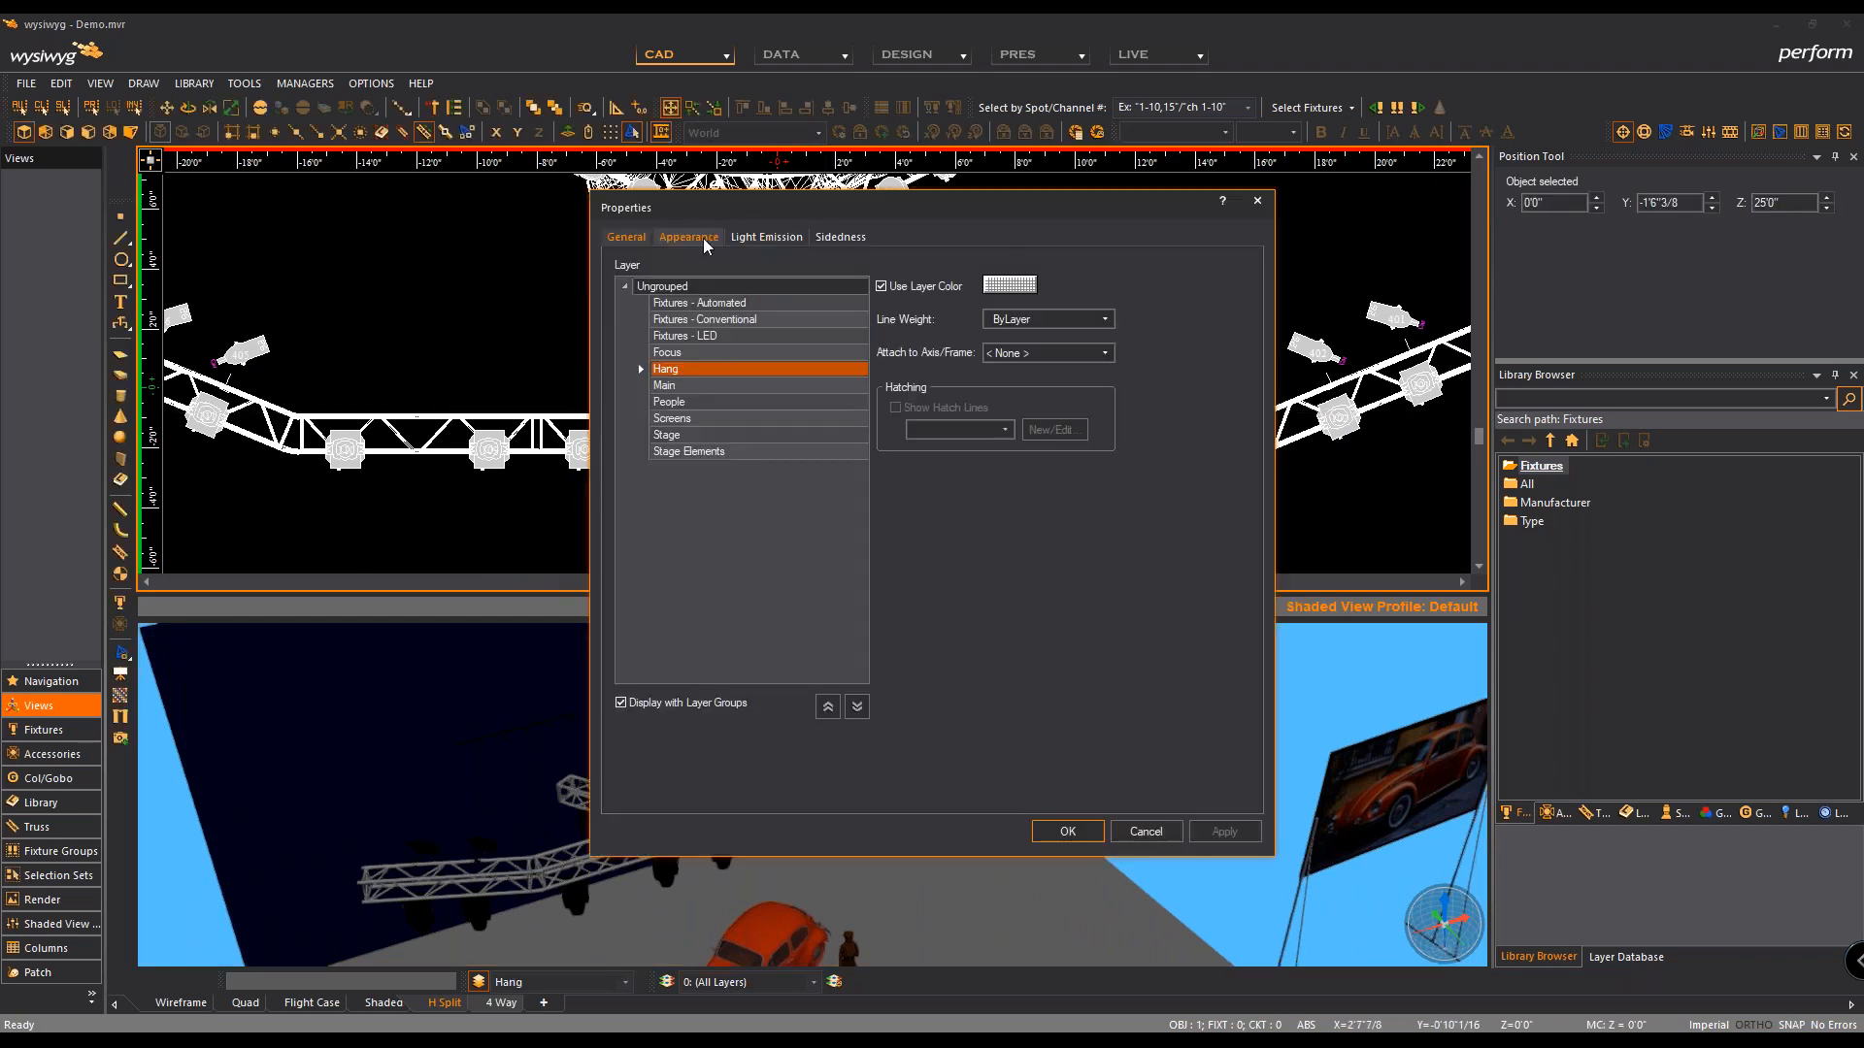
left_click(703, 238)
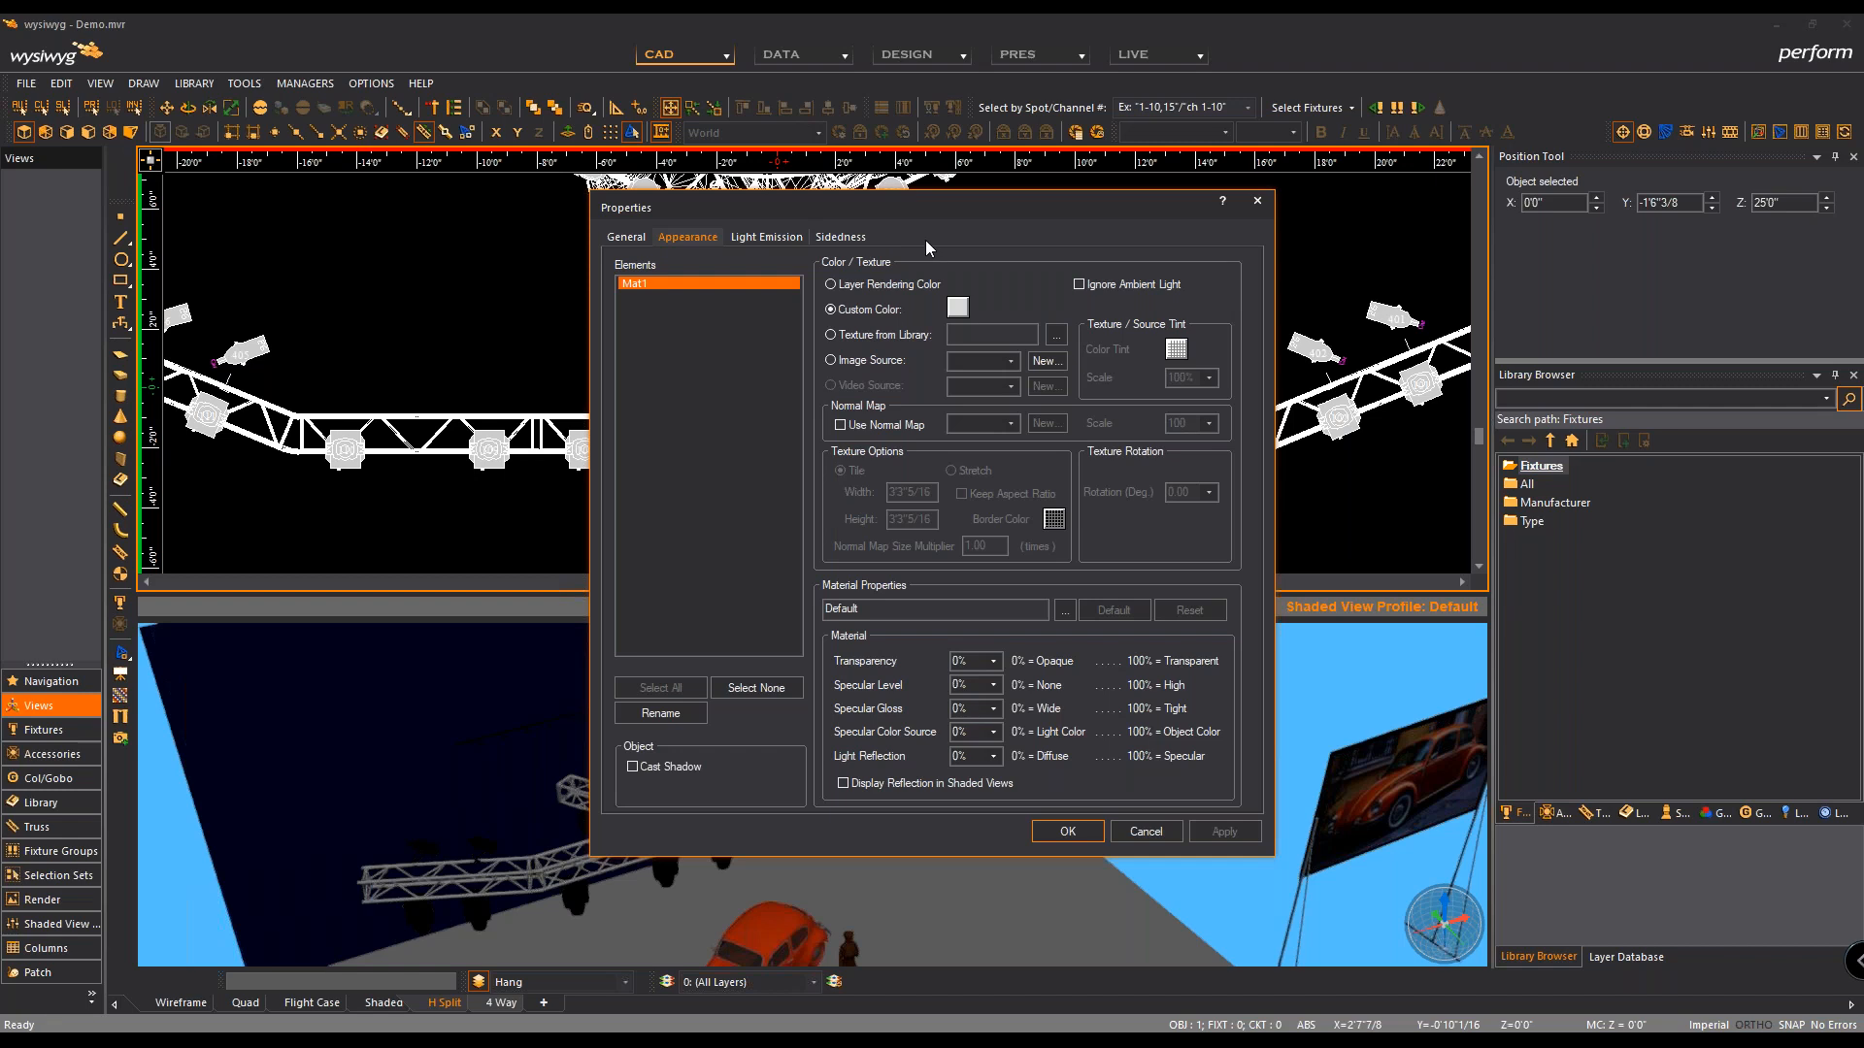
left_click(1146, 831)
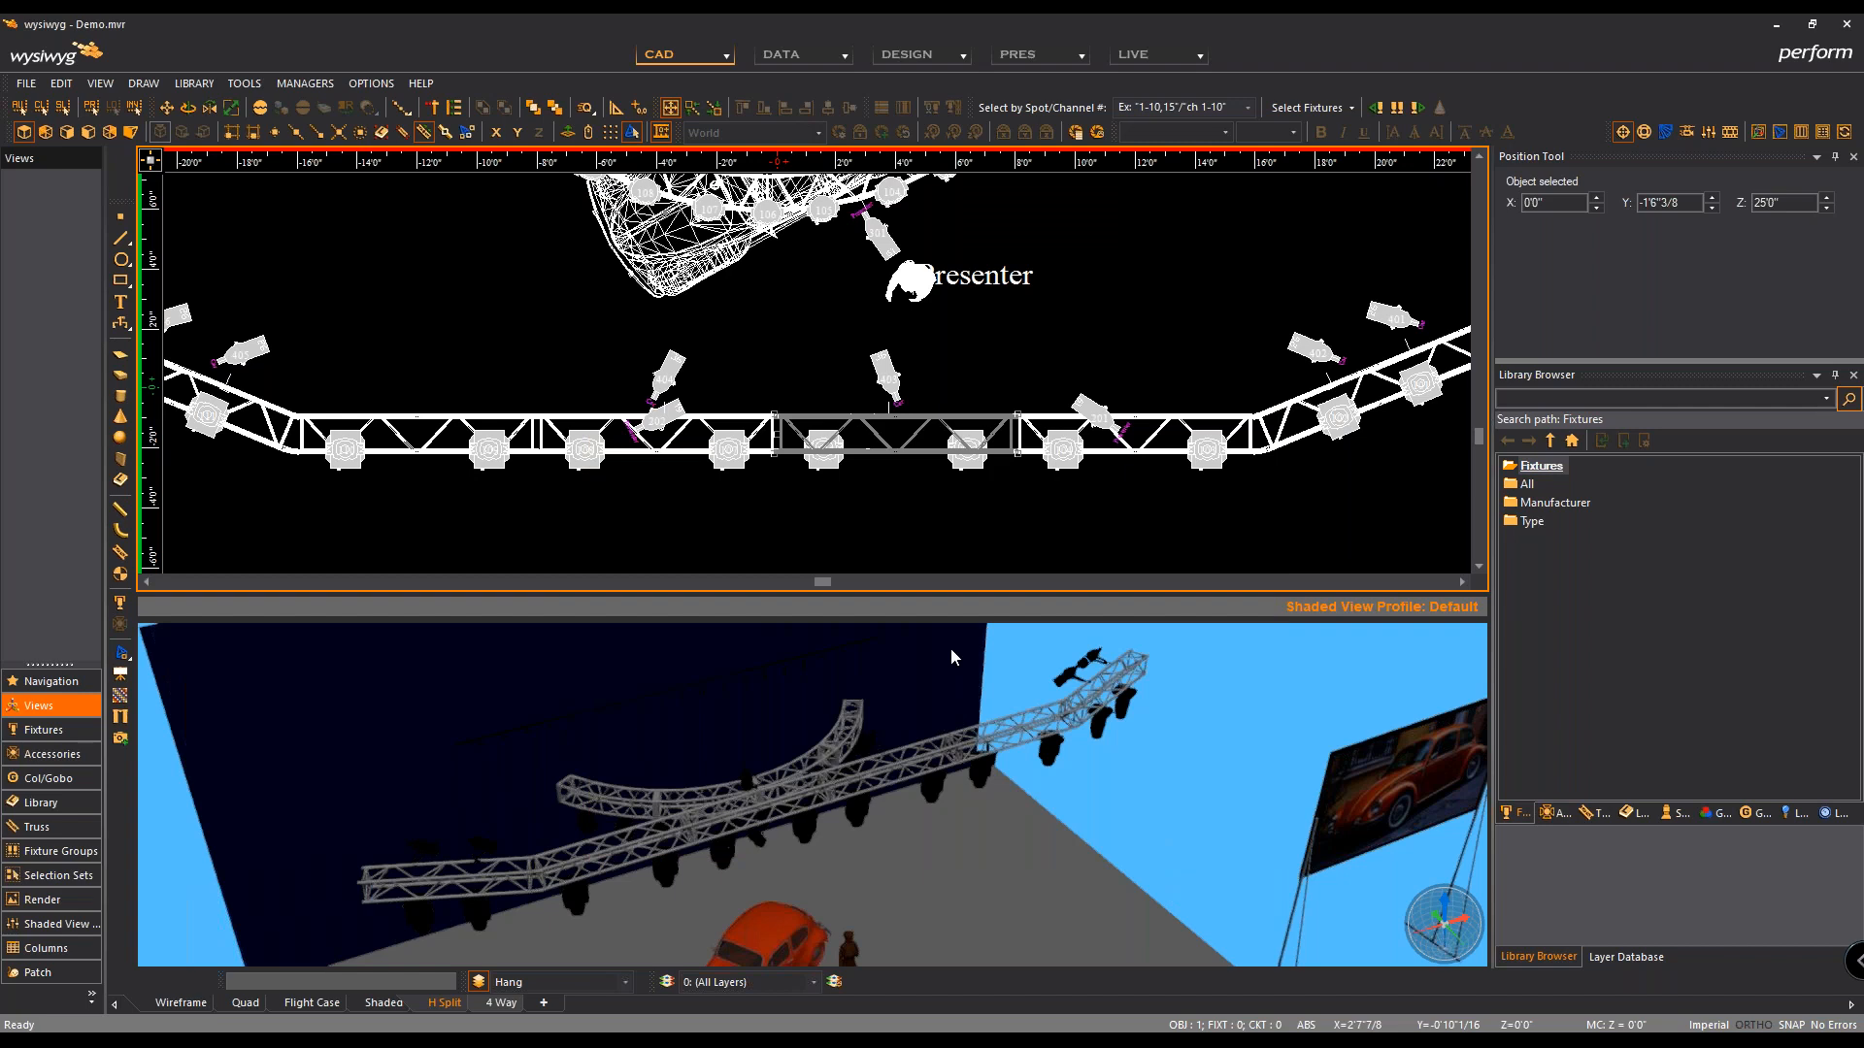
left_click(915, 526)
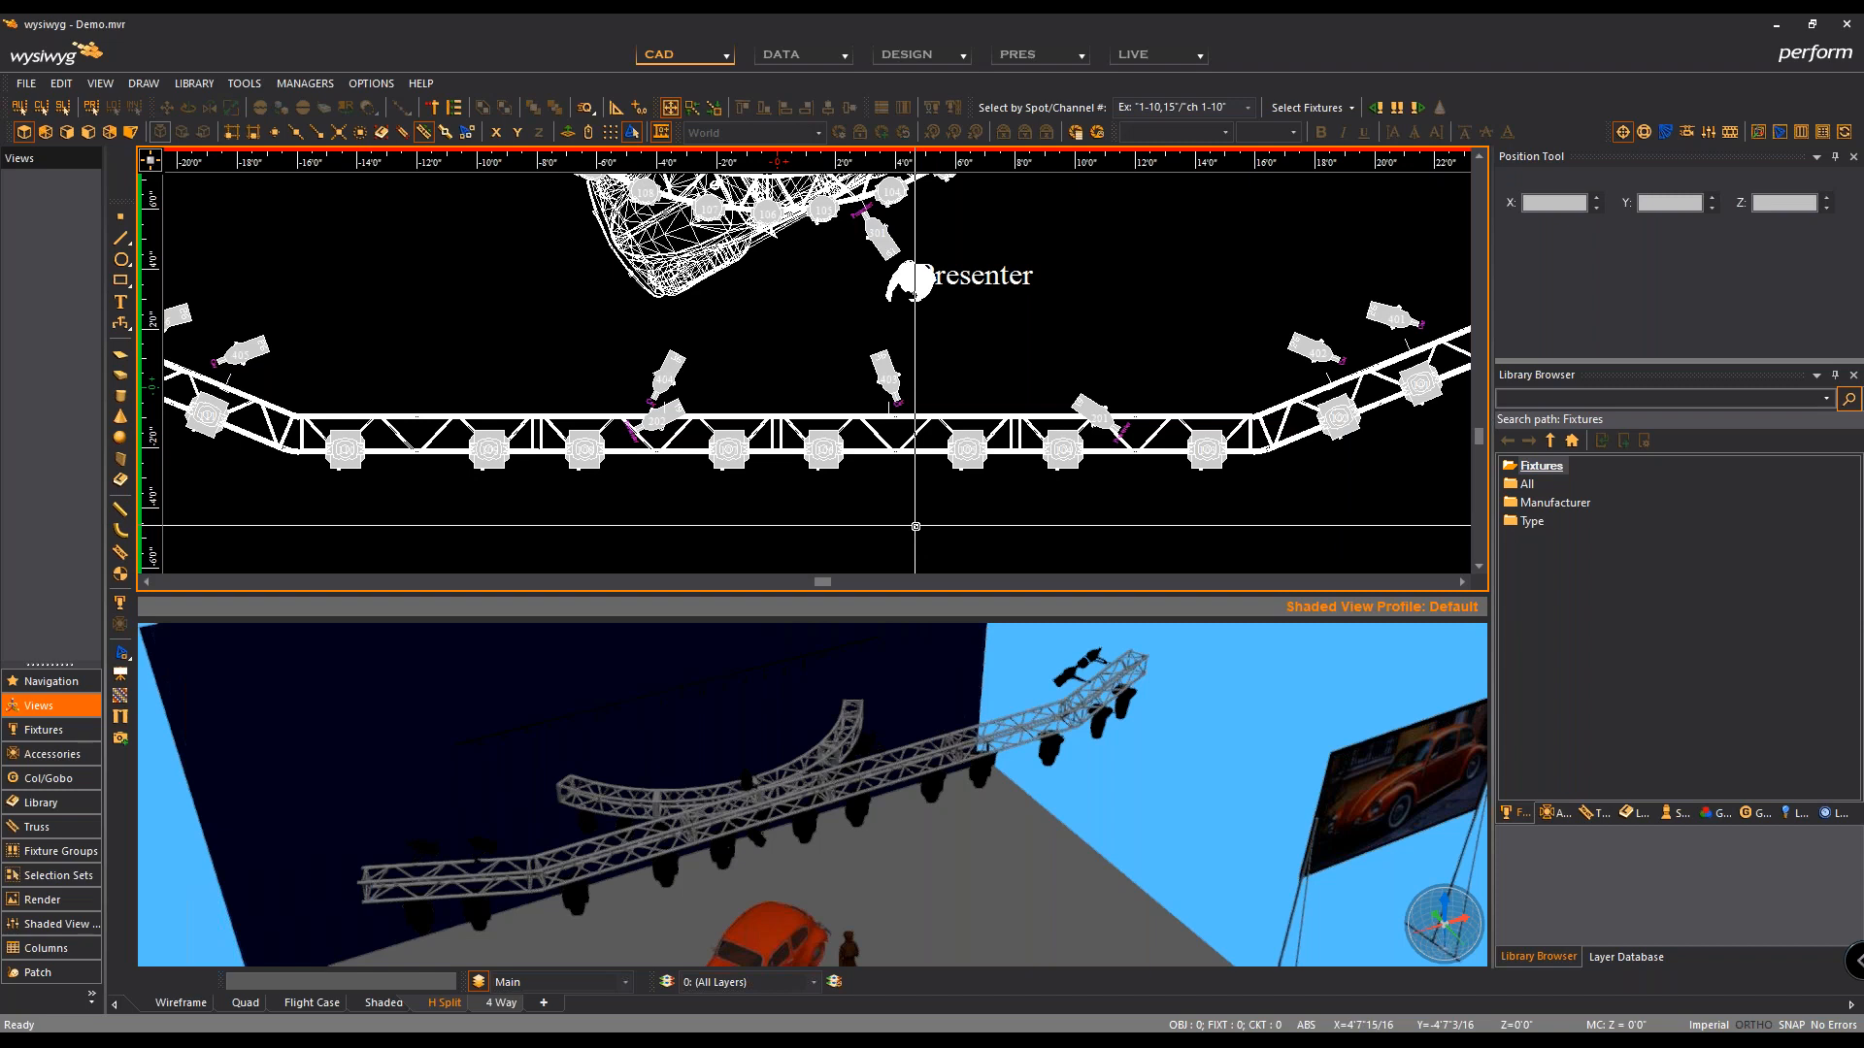
scroll(915, 527, "down", 3)
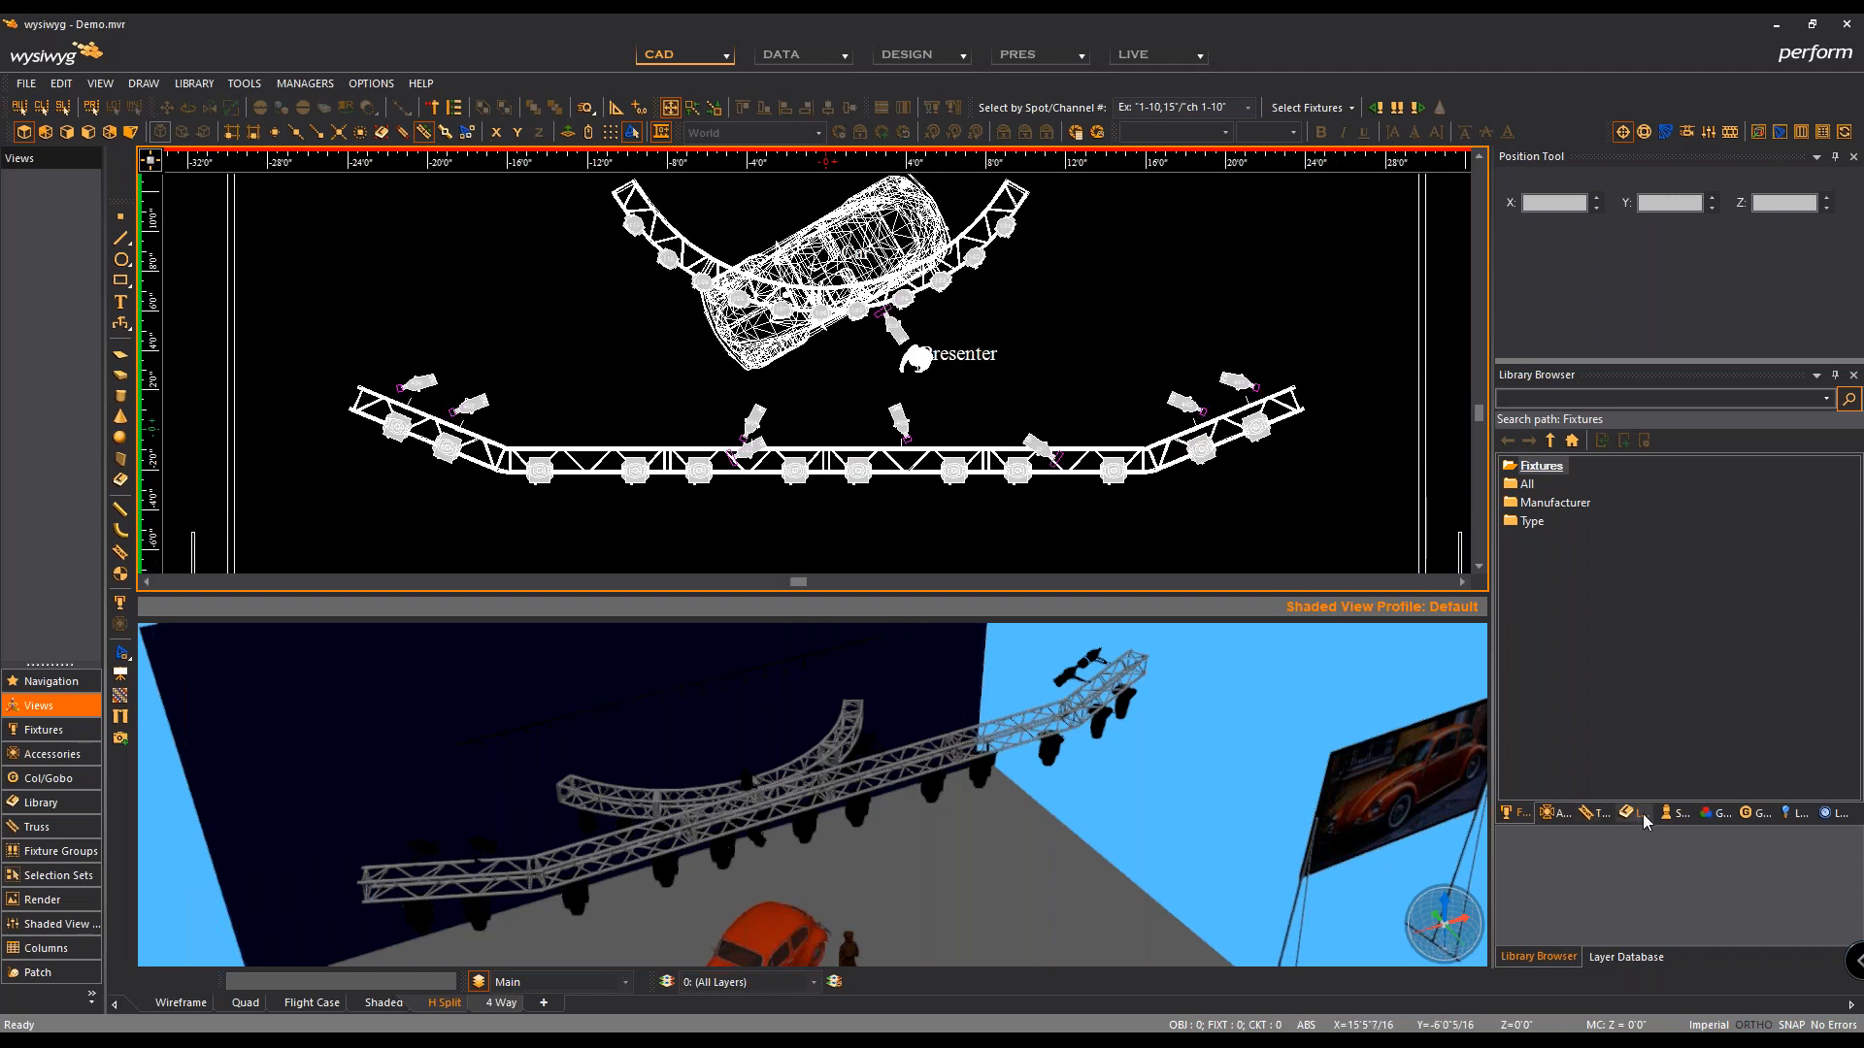
Step: Hide the Hang layer so that only the fixtures and their imported hanging pipes are left in the plan view
left_click(1627, 957)
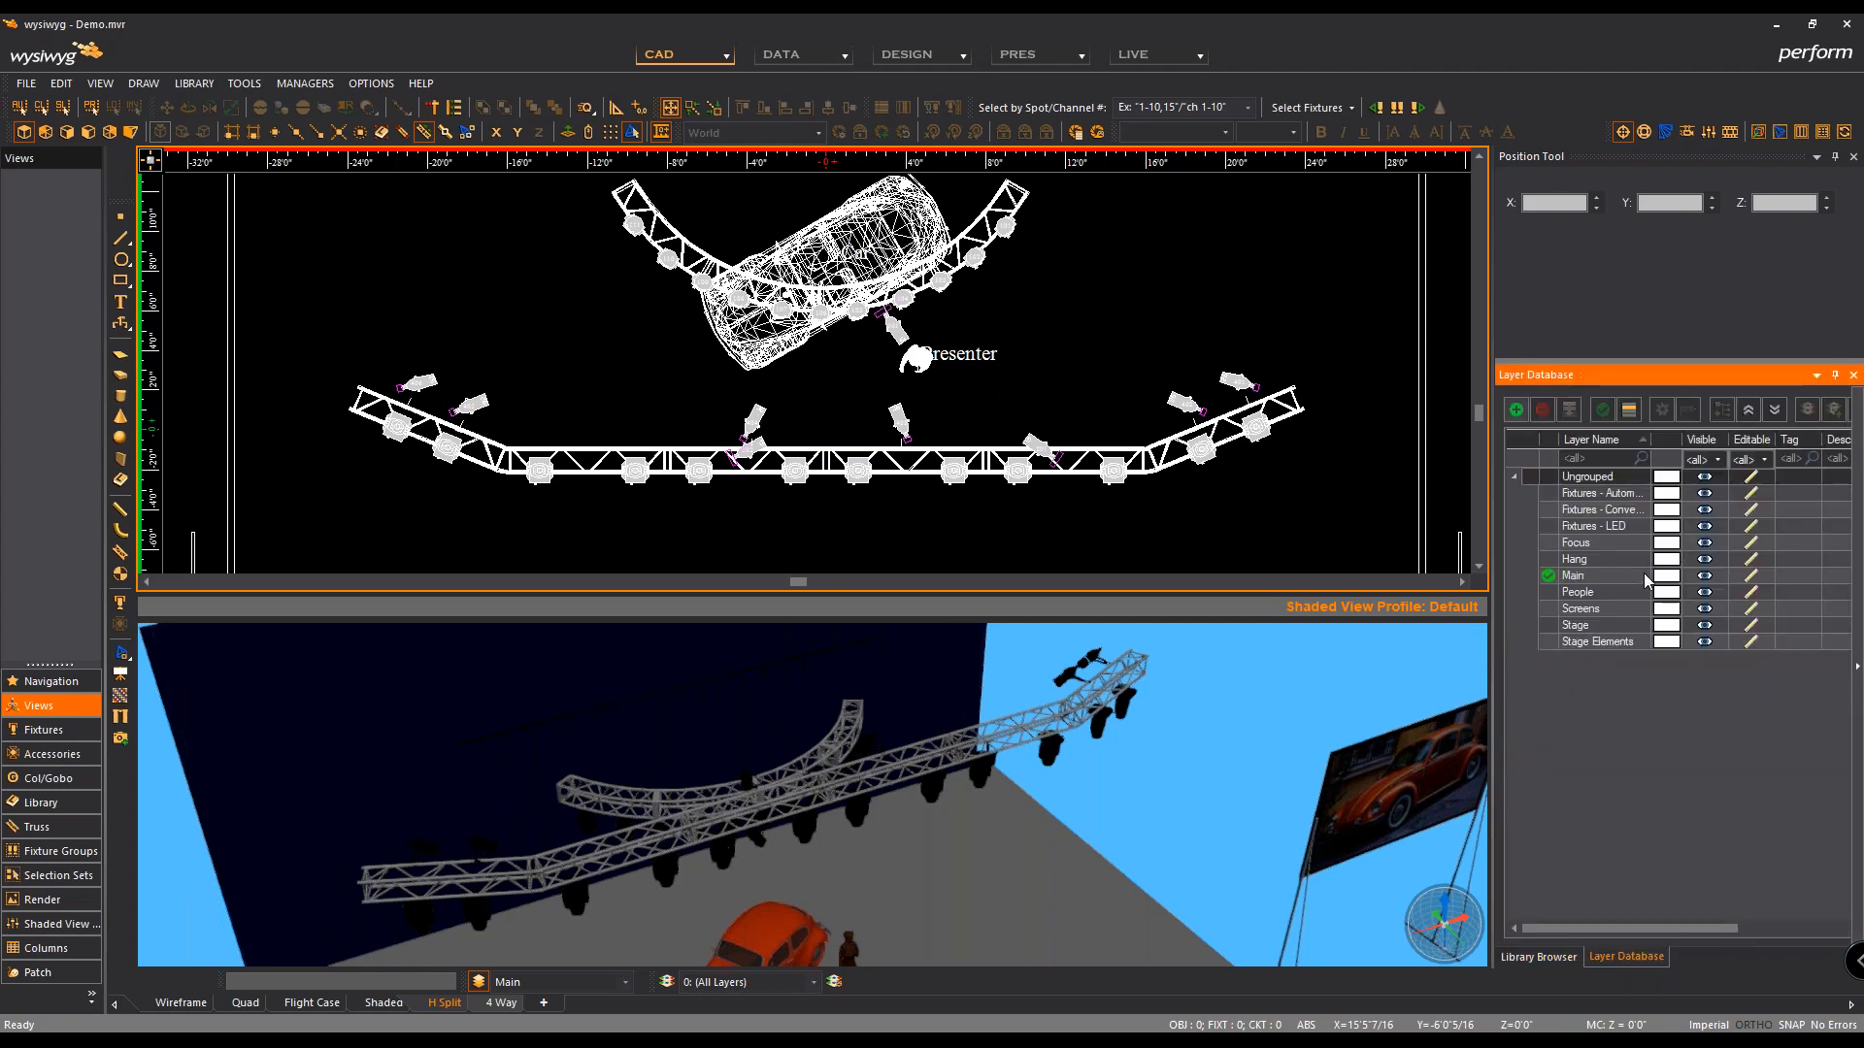
left_click(1705, 559)
middle_click_drag(1058, 311, 1039, 380)
scroll(1048, 411, "down", 1)
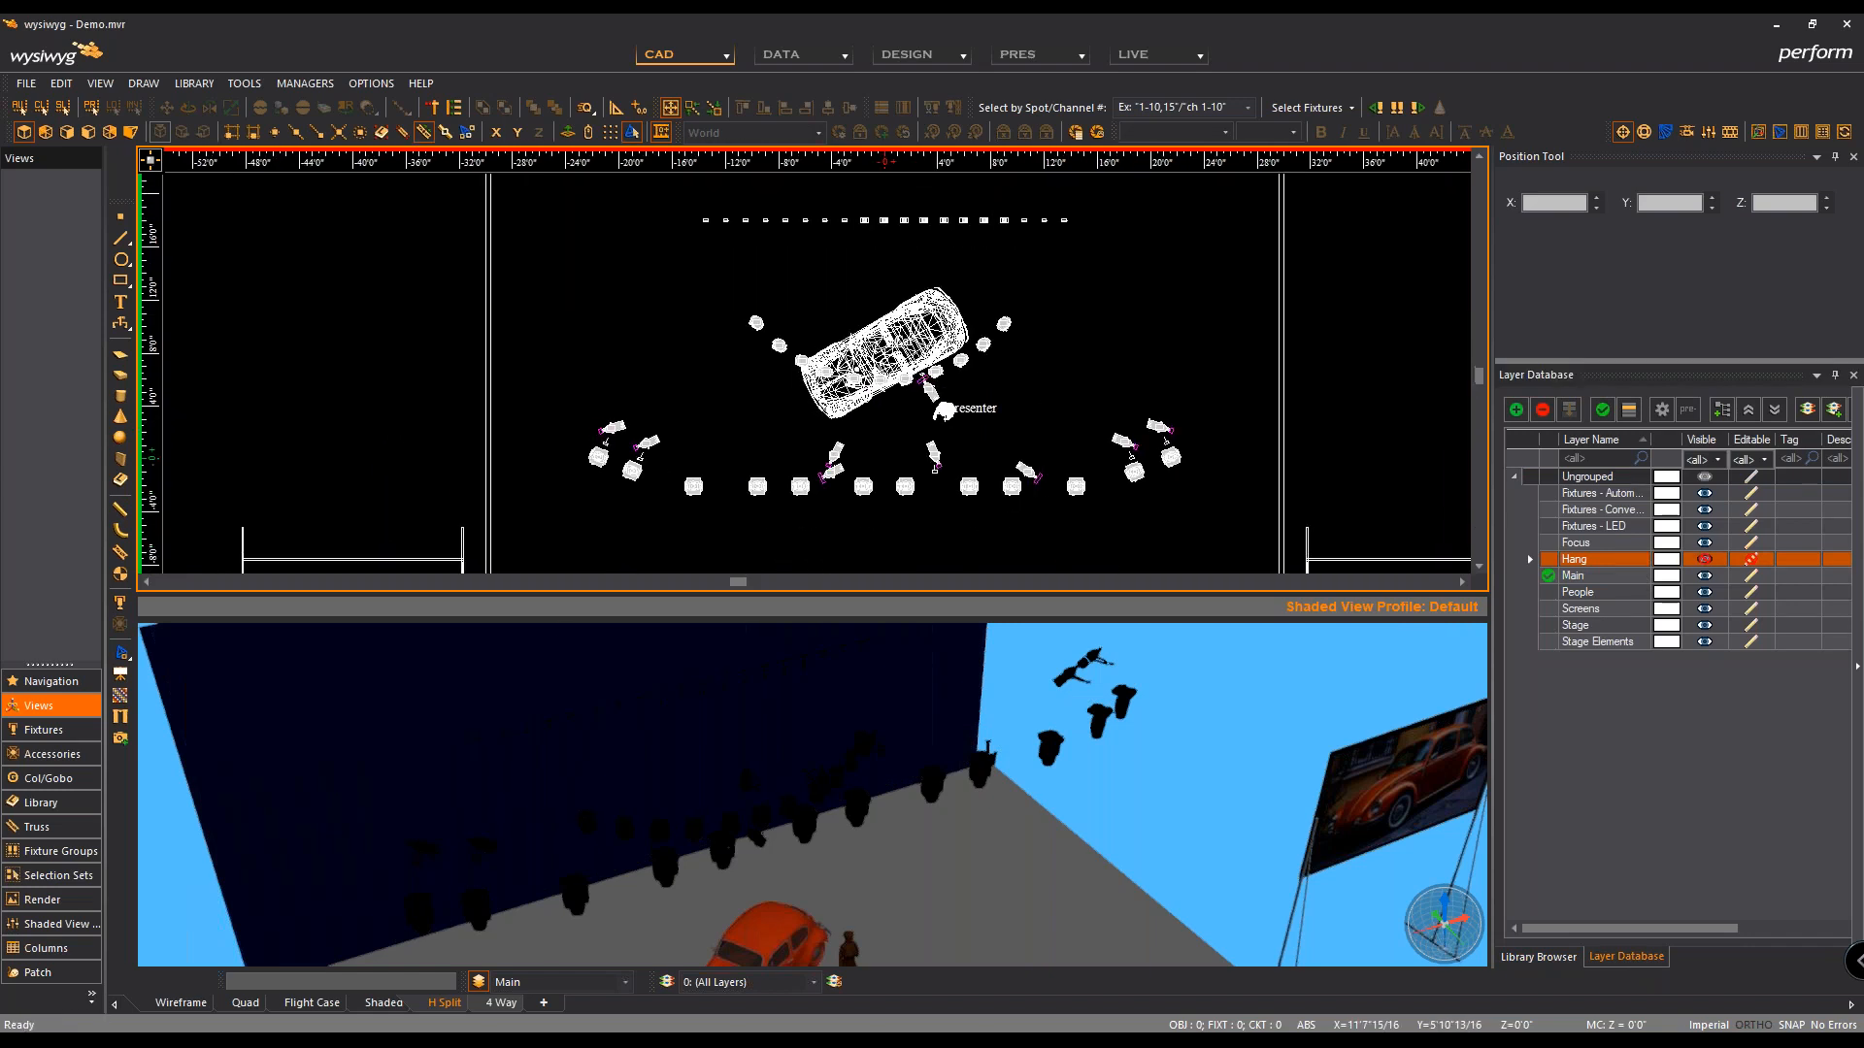
Step: Inspect the layer and pipe properties of the small Front Truss pipe beside fixture 401, leaving them unchanged
scroll(1170, 447, "up", 5)
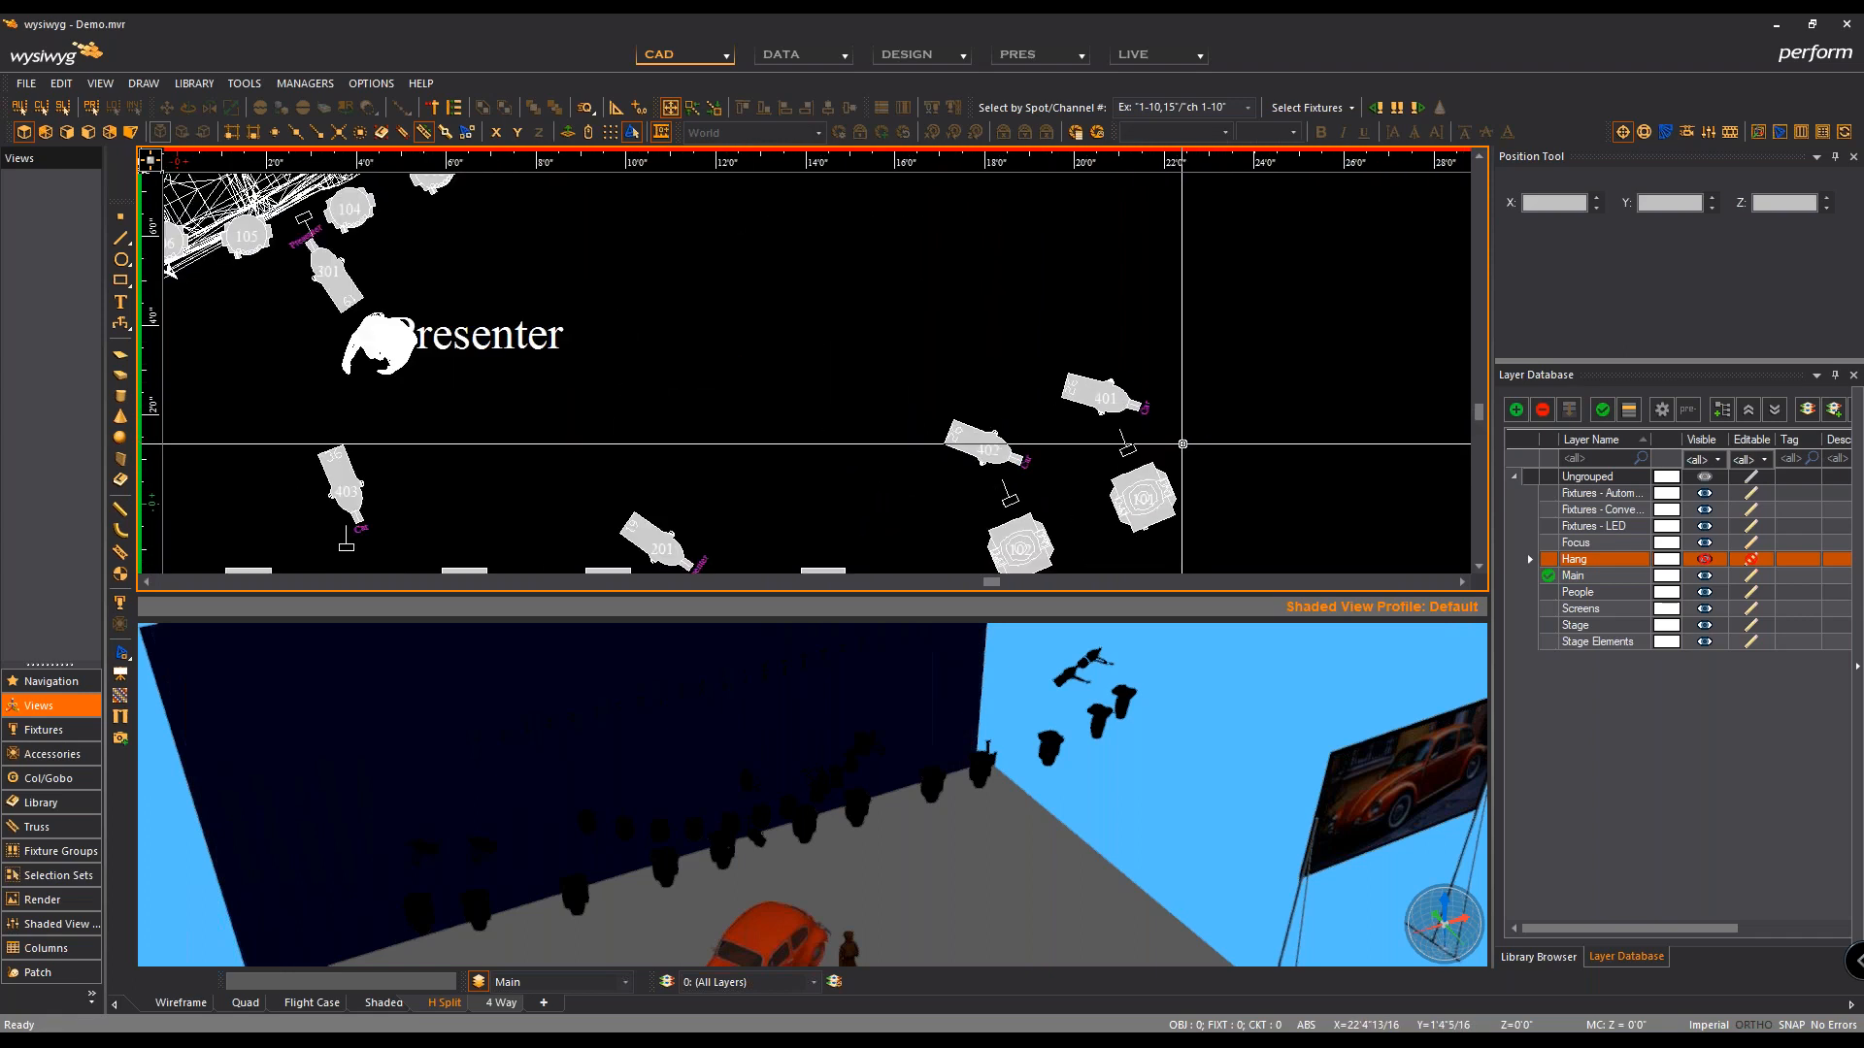
scroll(1182, 444, "up", 2)
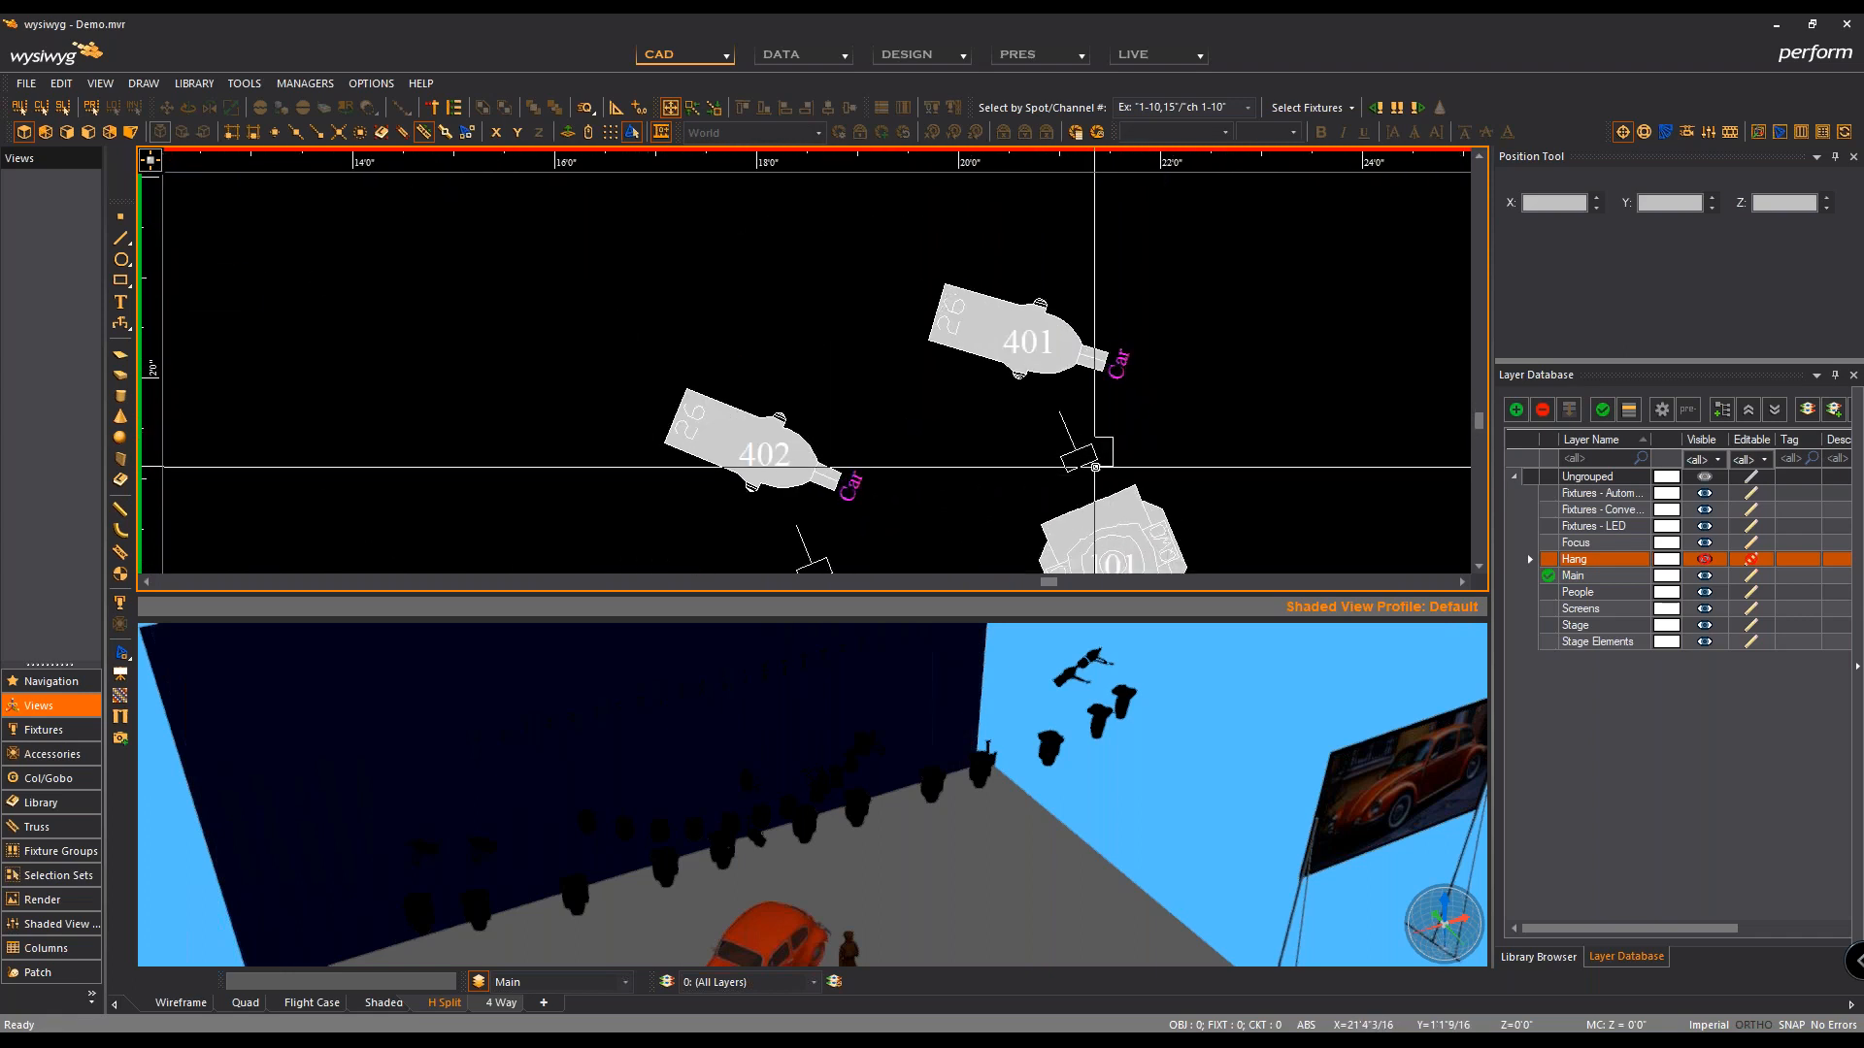
left_click(1110, 465)
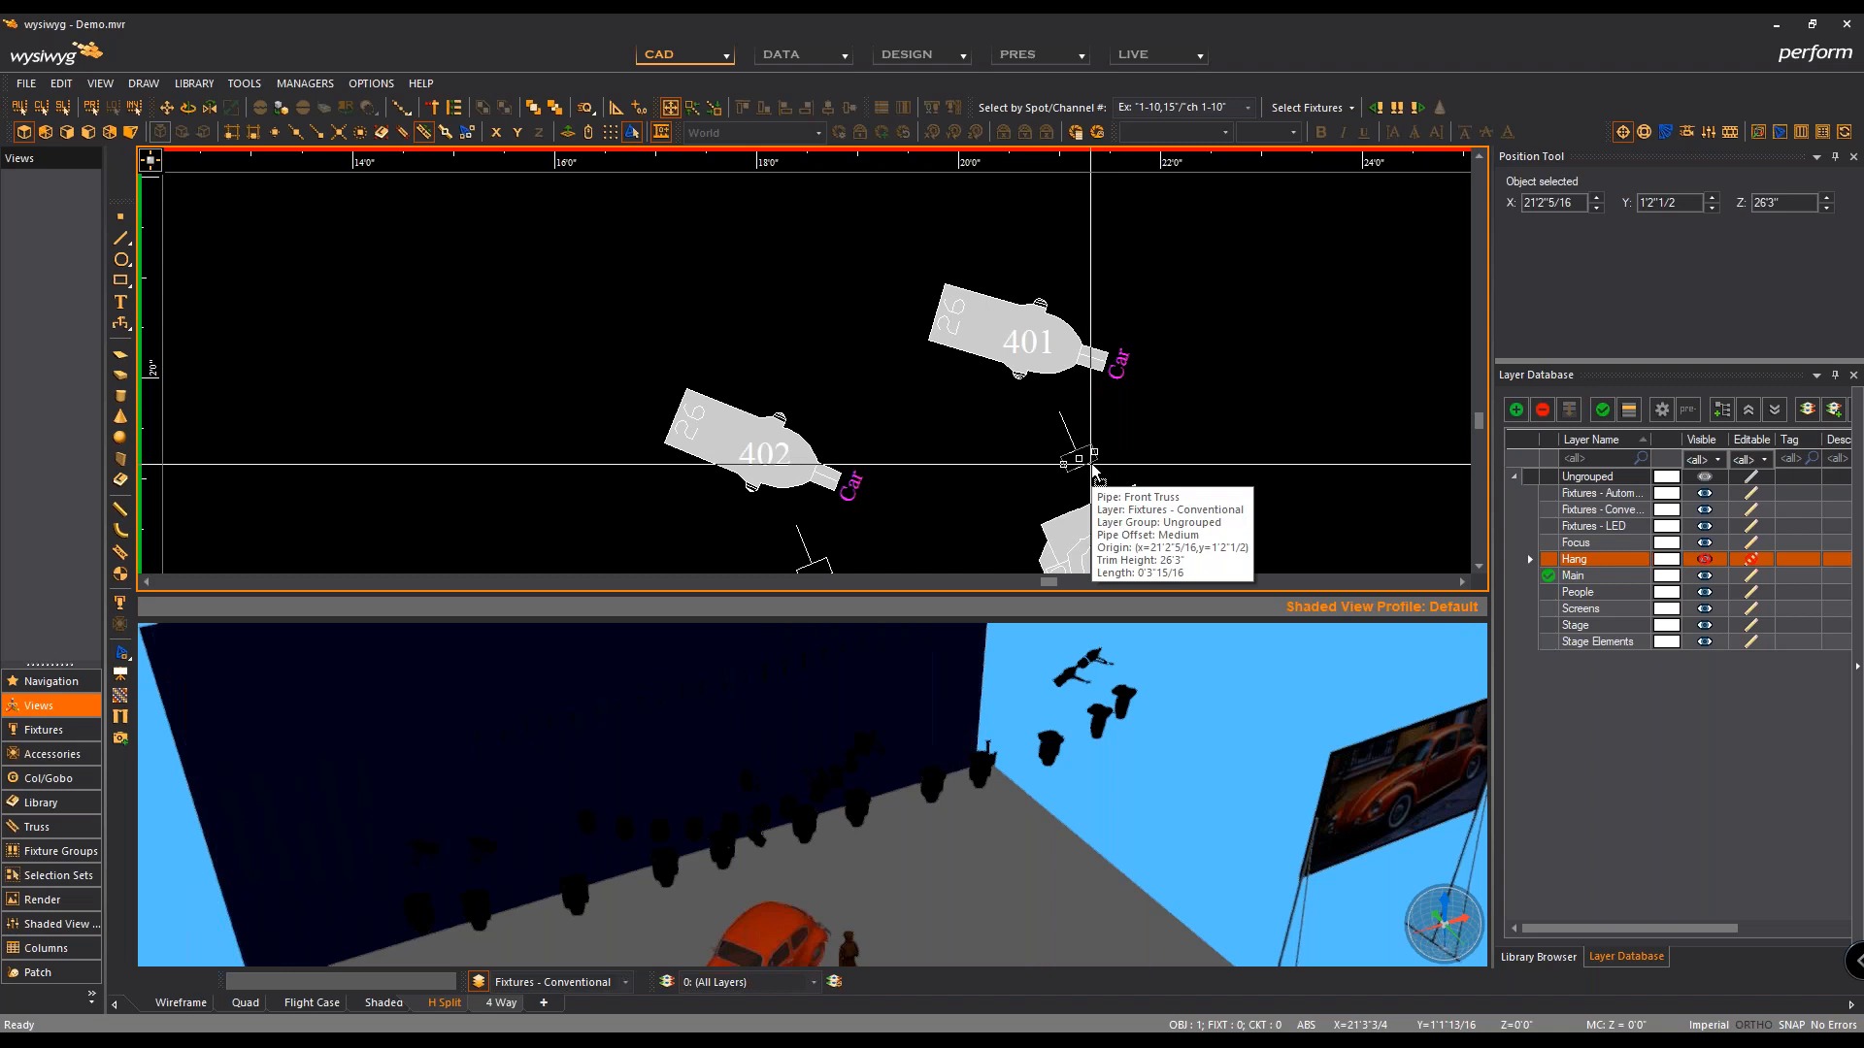
double_click(1092, 471)
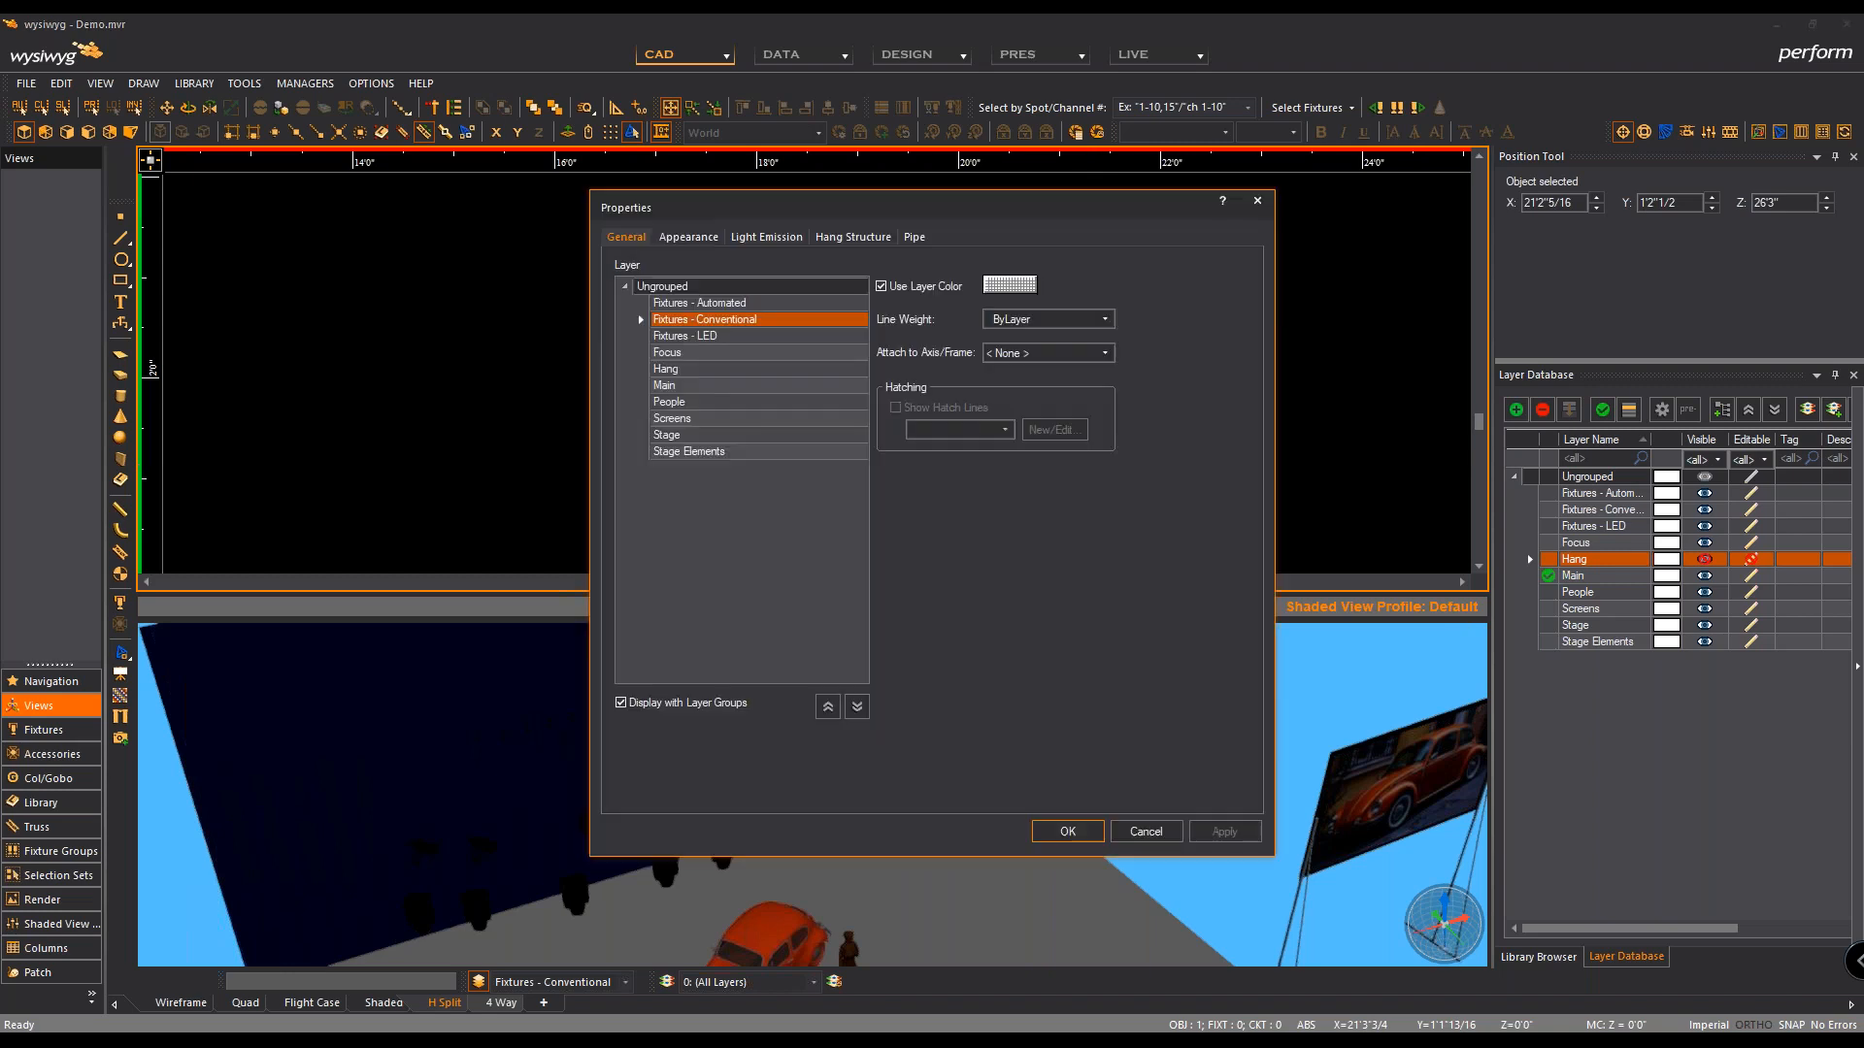
left_click(914, 237)
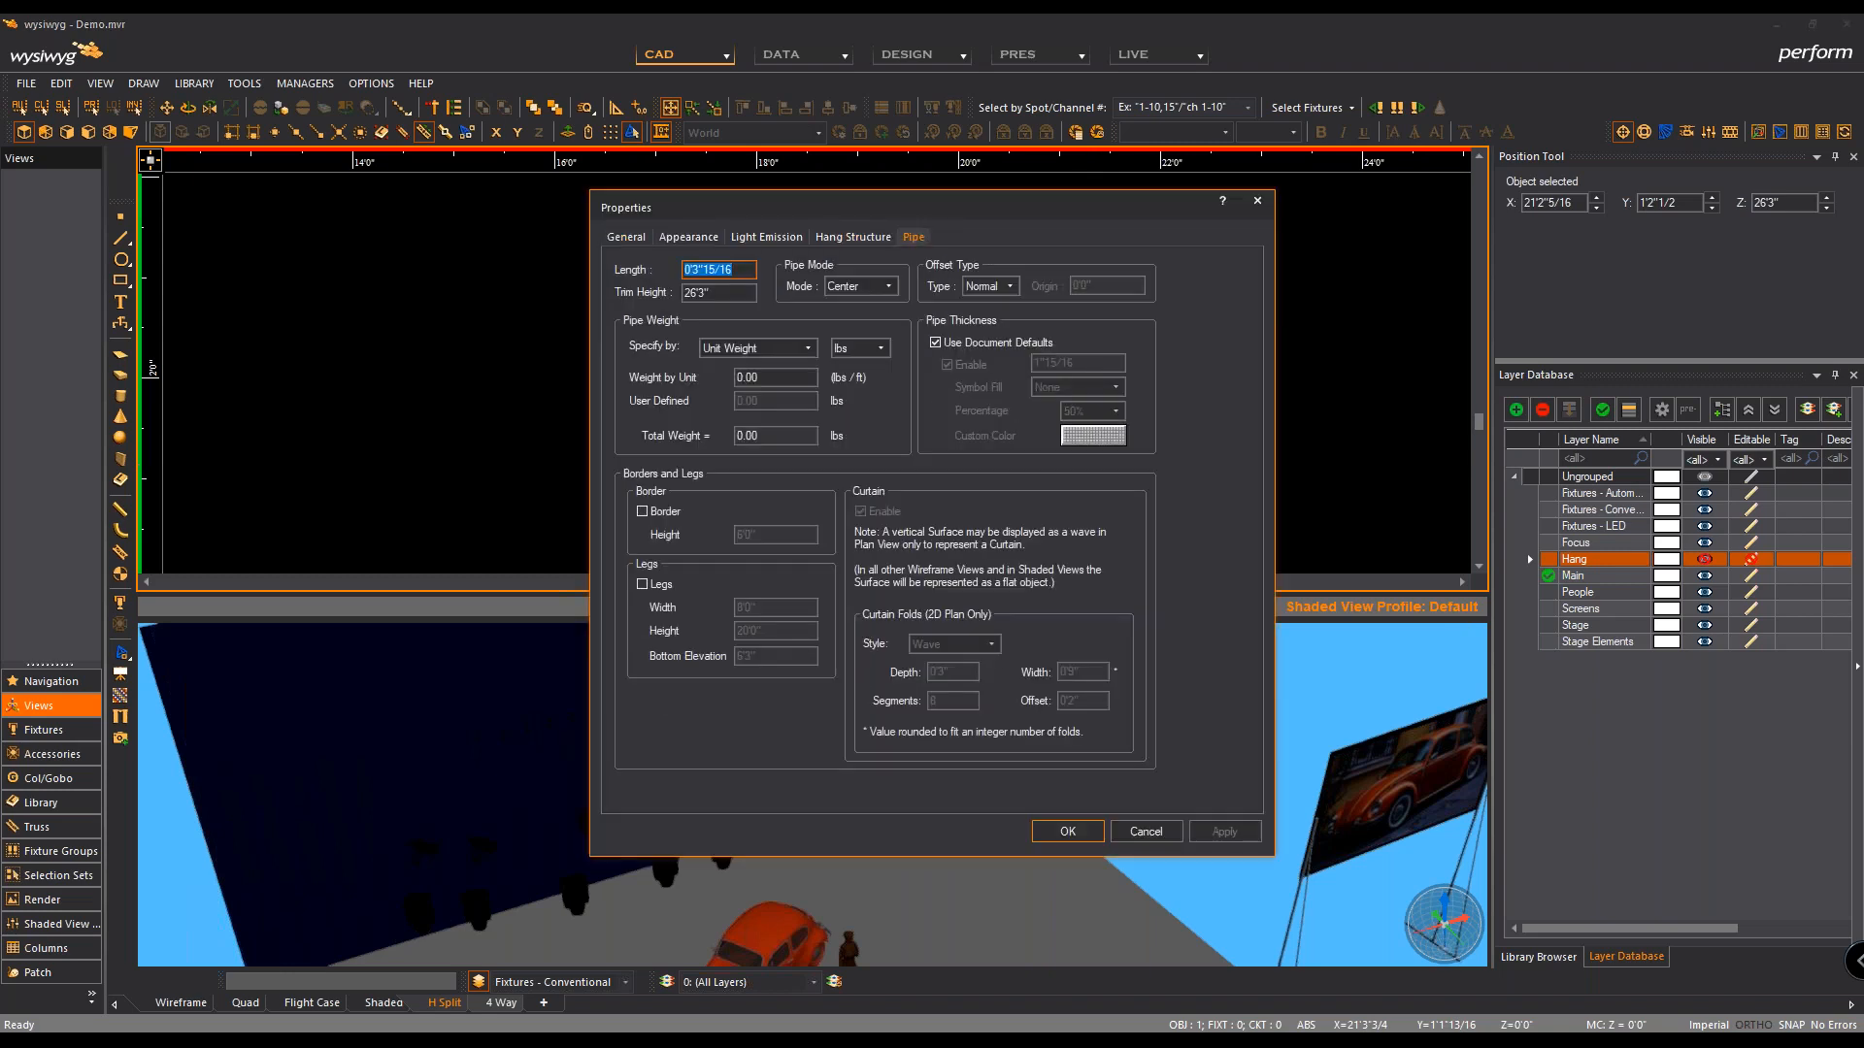
left_click(1171, 836)
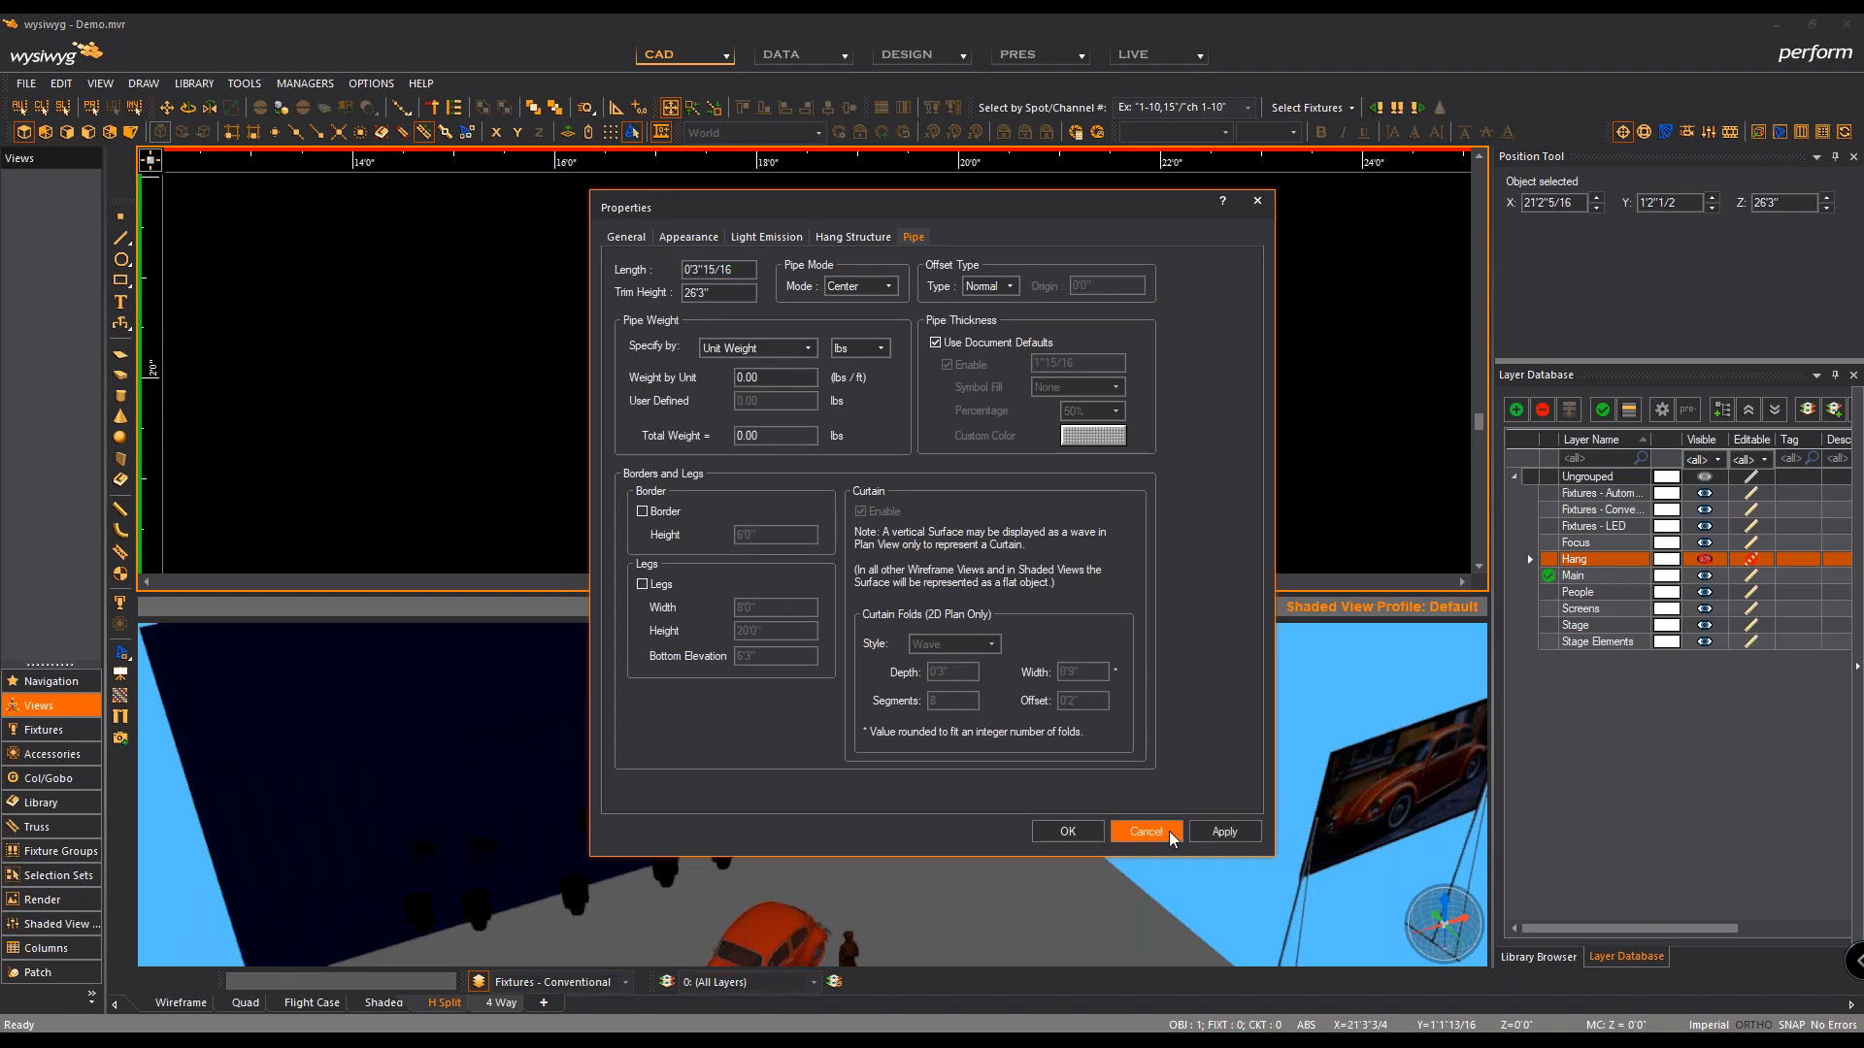
left_click(1171, 837)
scroll(859, 445, "down", 4)
scroll(859, 445, "down", 3)
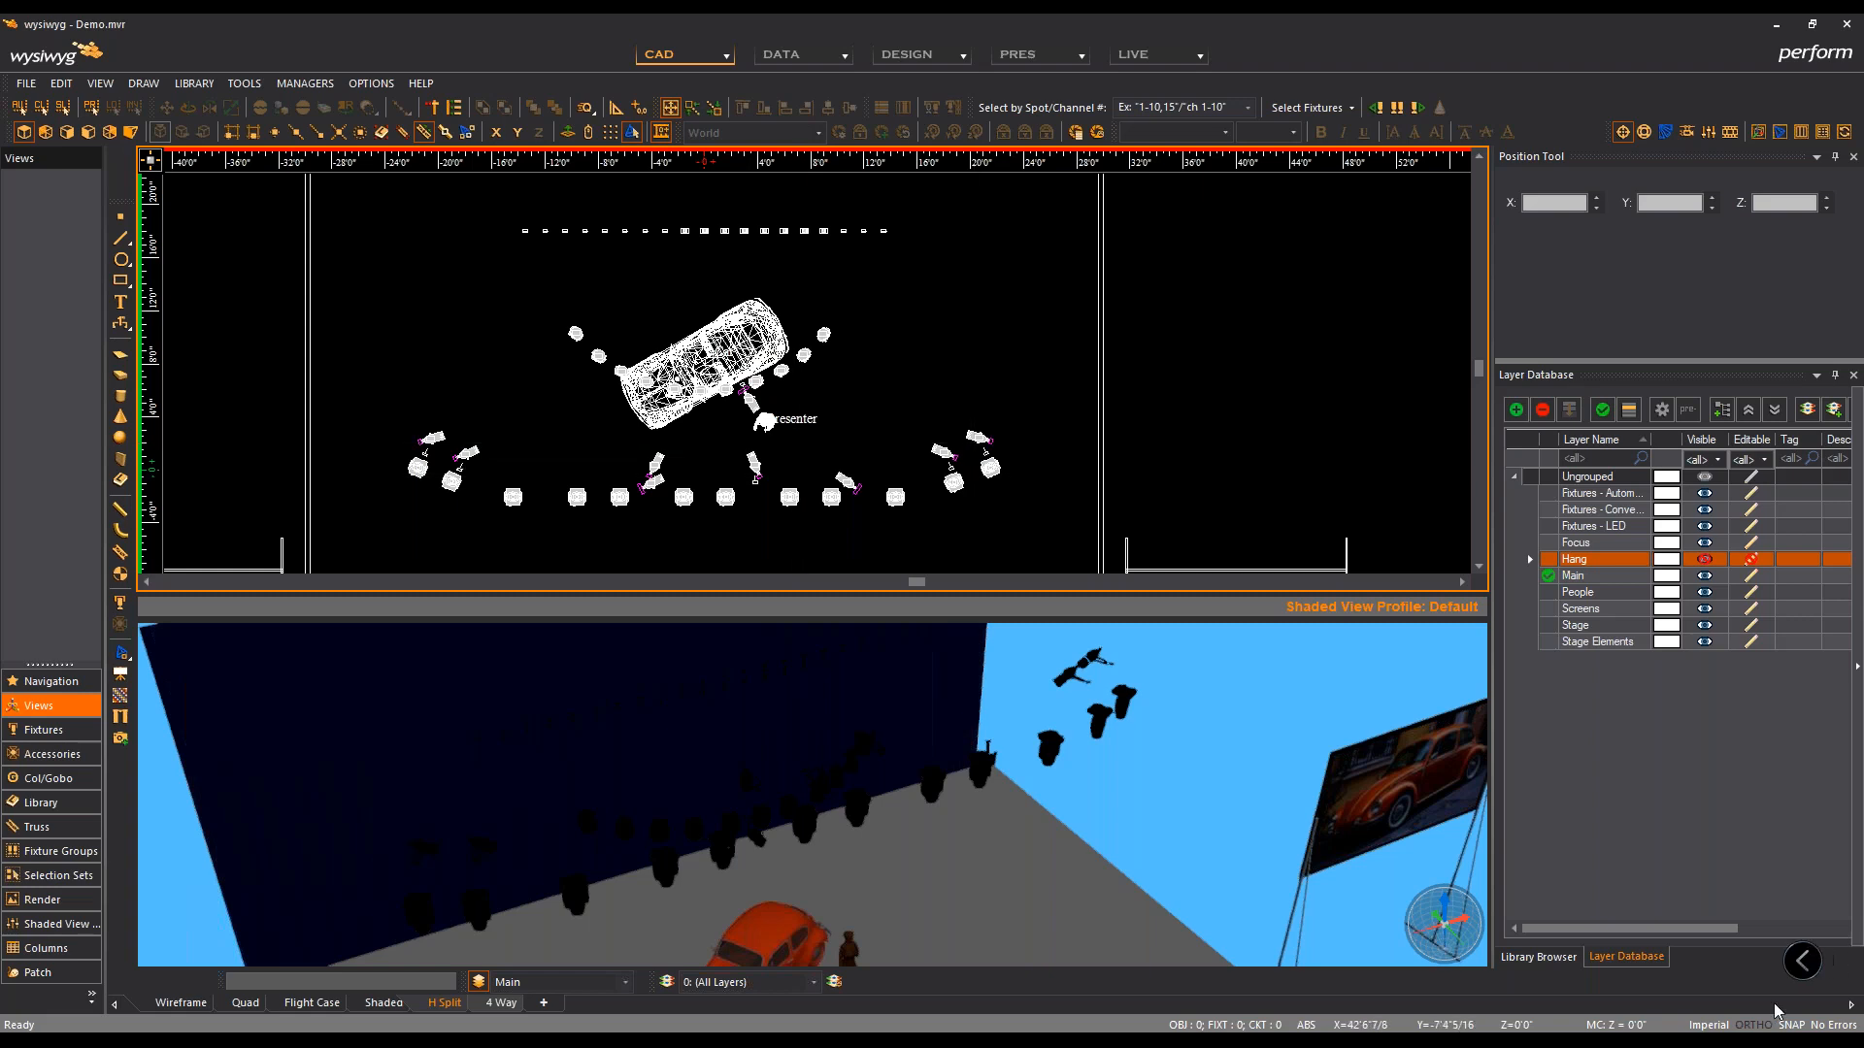
Step: Pick the Christie 16x16 8ft truss from the manufacturer's TYPE B truss library for insertion
middle_click_drag(927, 531, 981, 442)
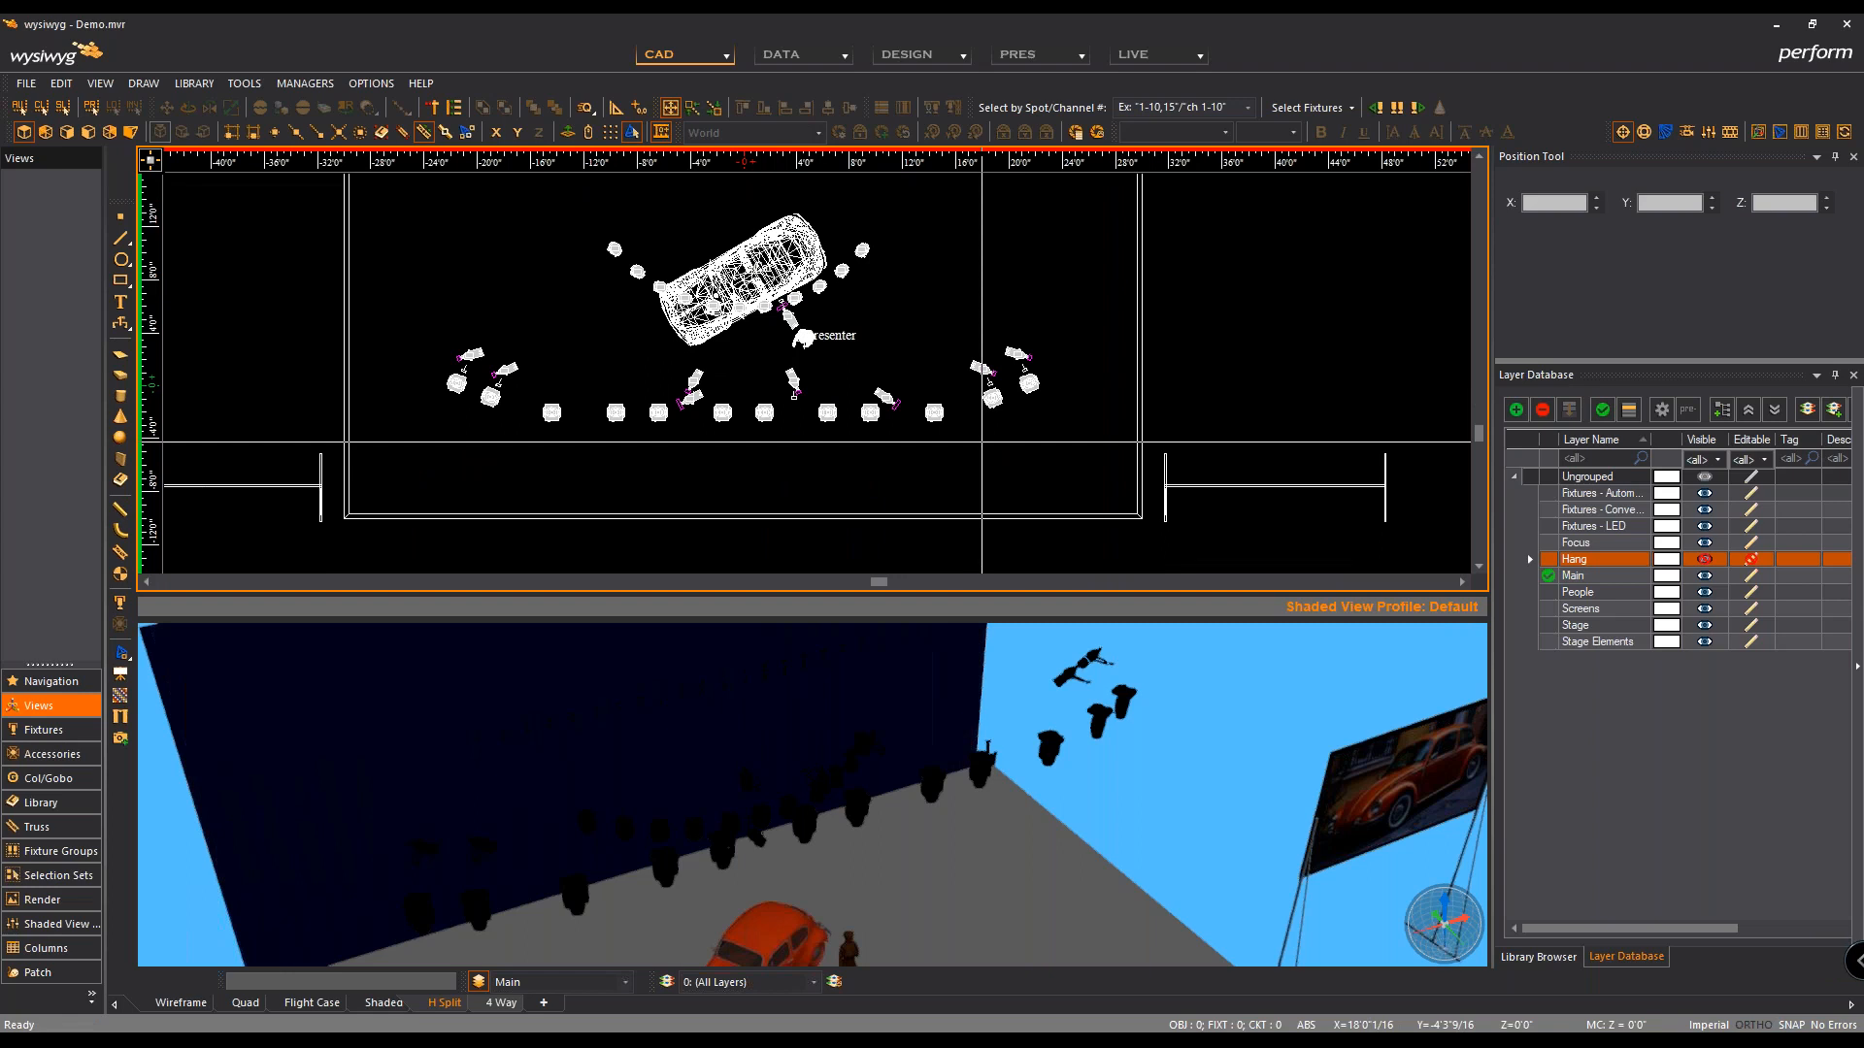
left_click(1560, 958)
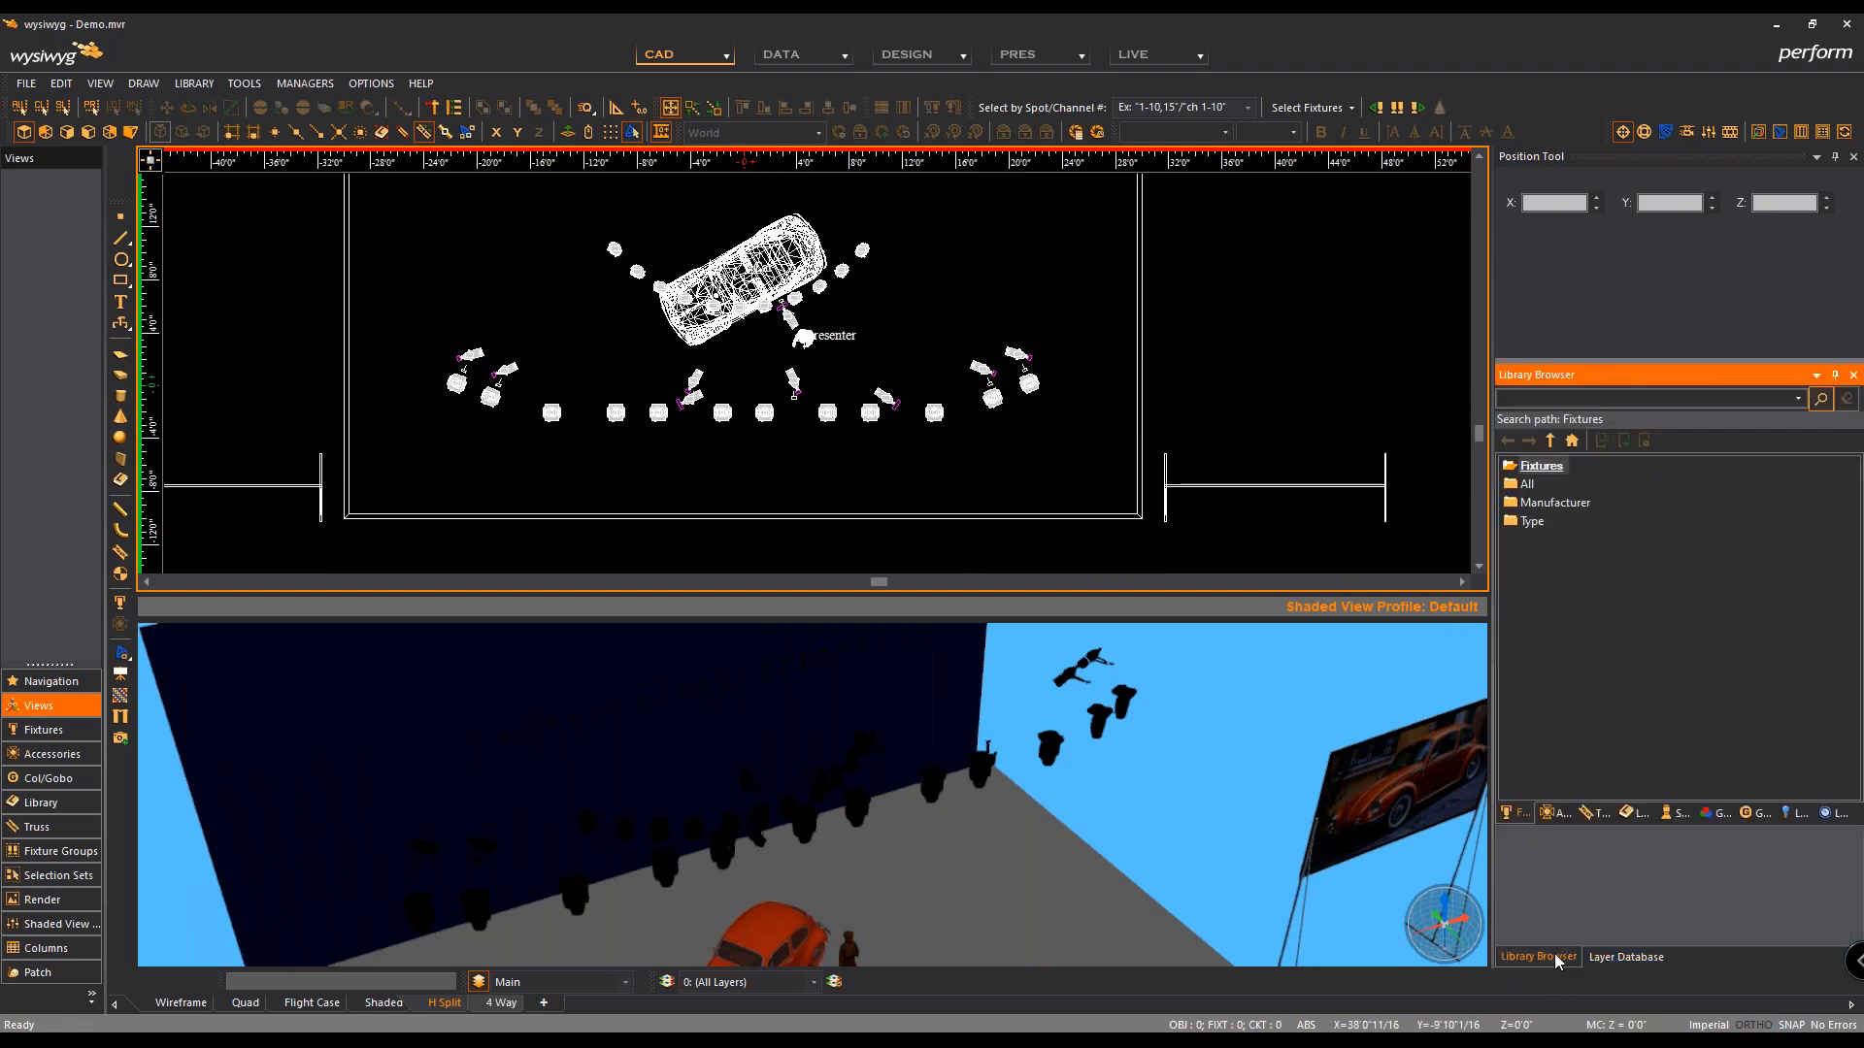
left_click(1593, 813)
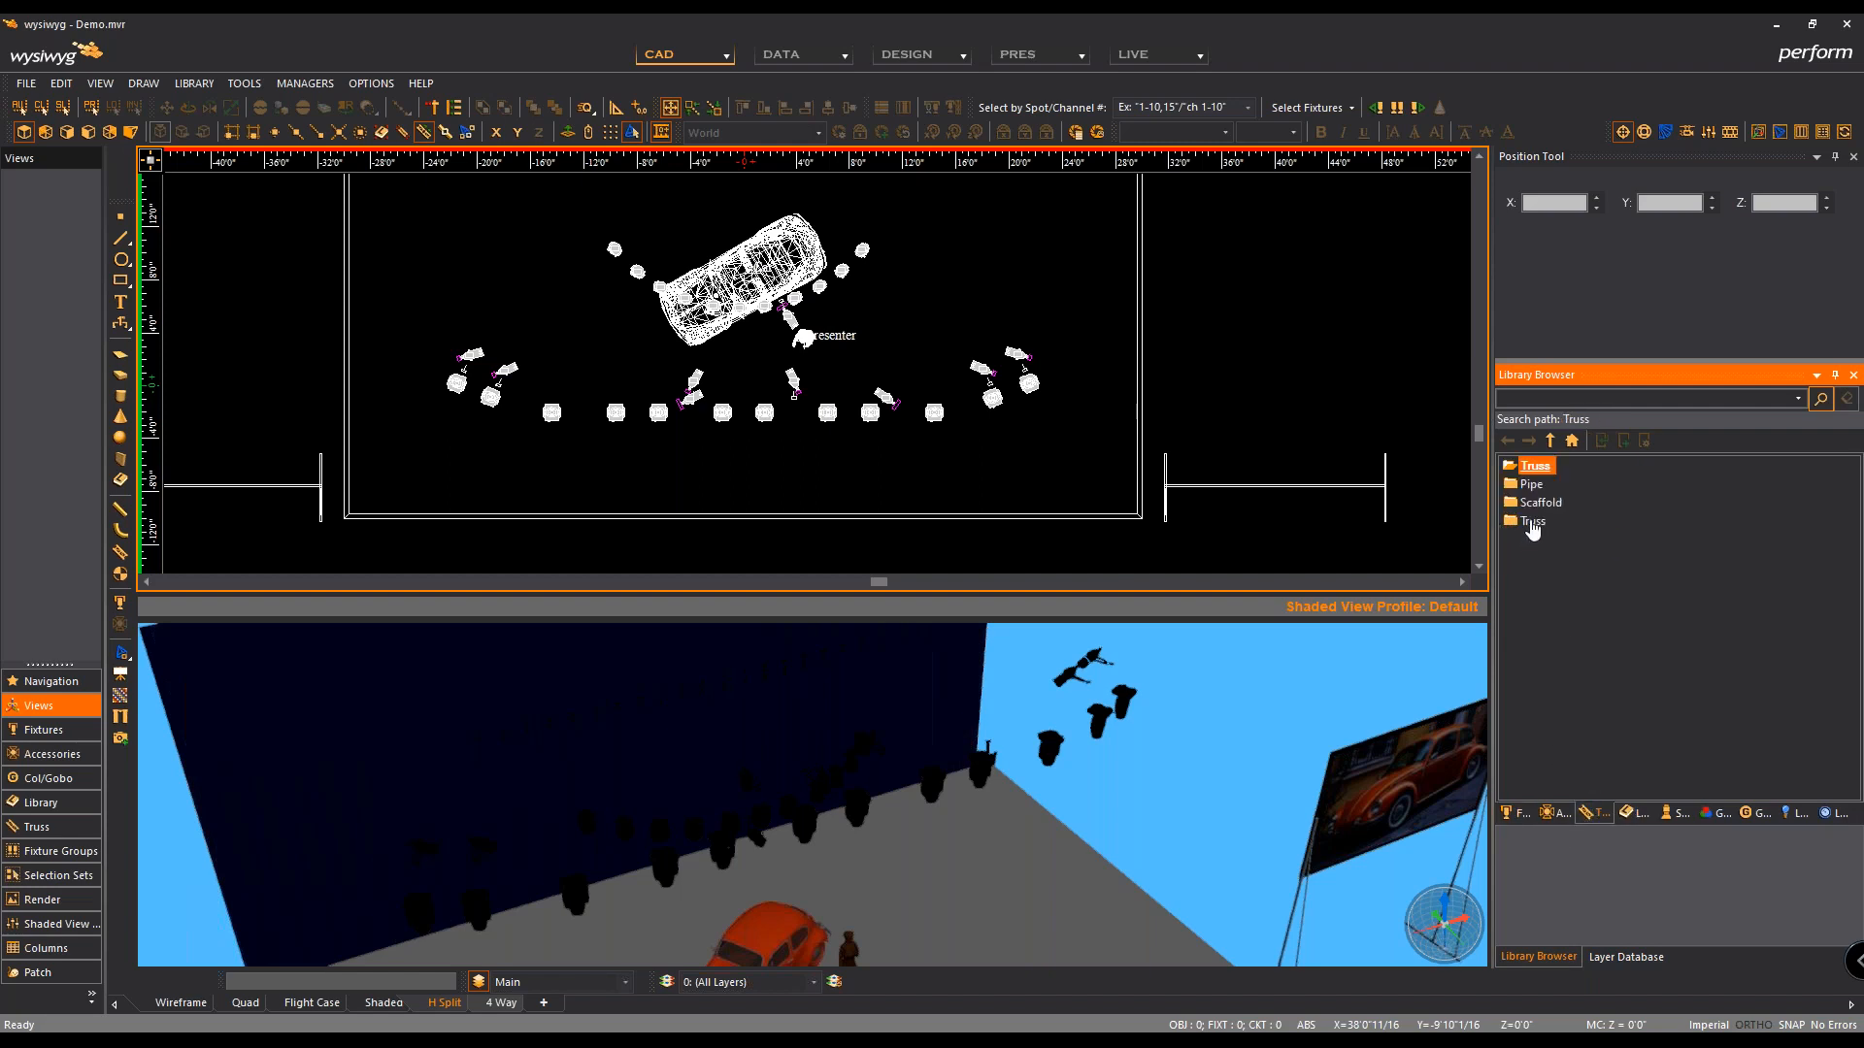
double_click(1532, 524)
double_click(1557, 614)
double_click(1544, 724)
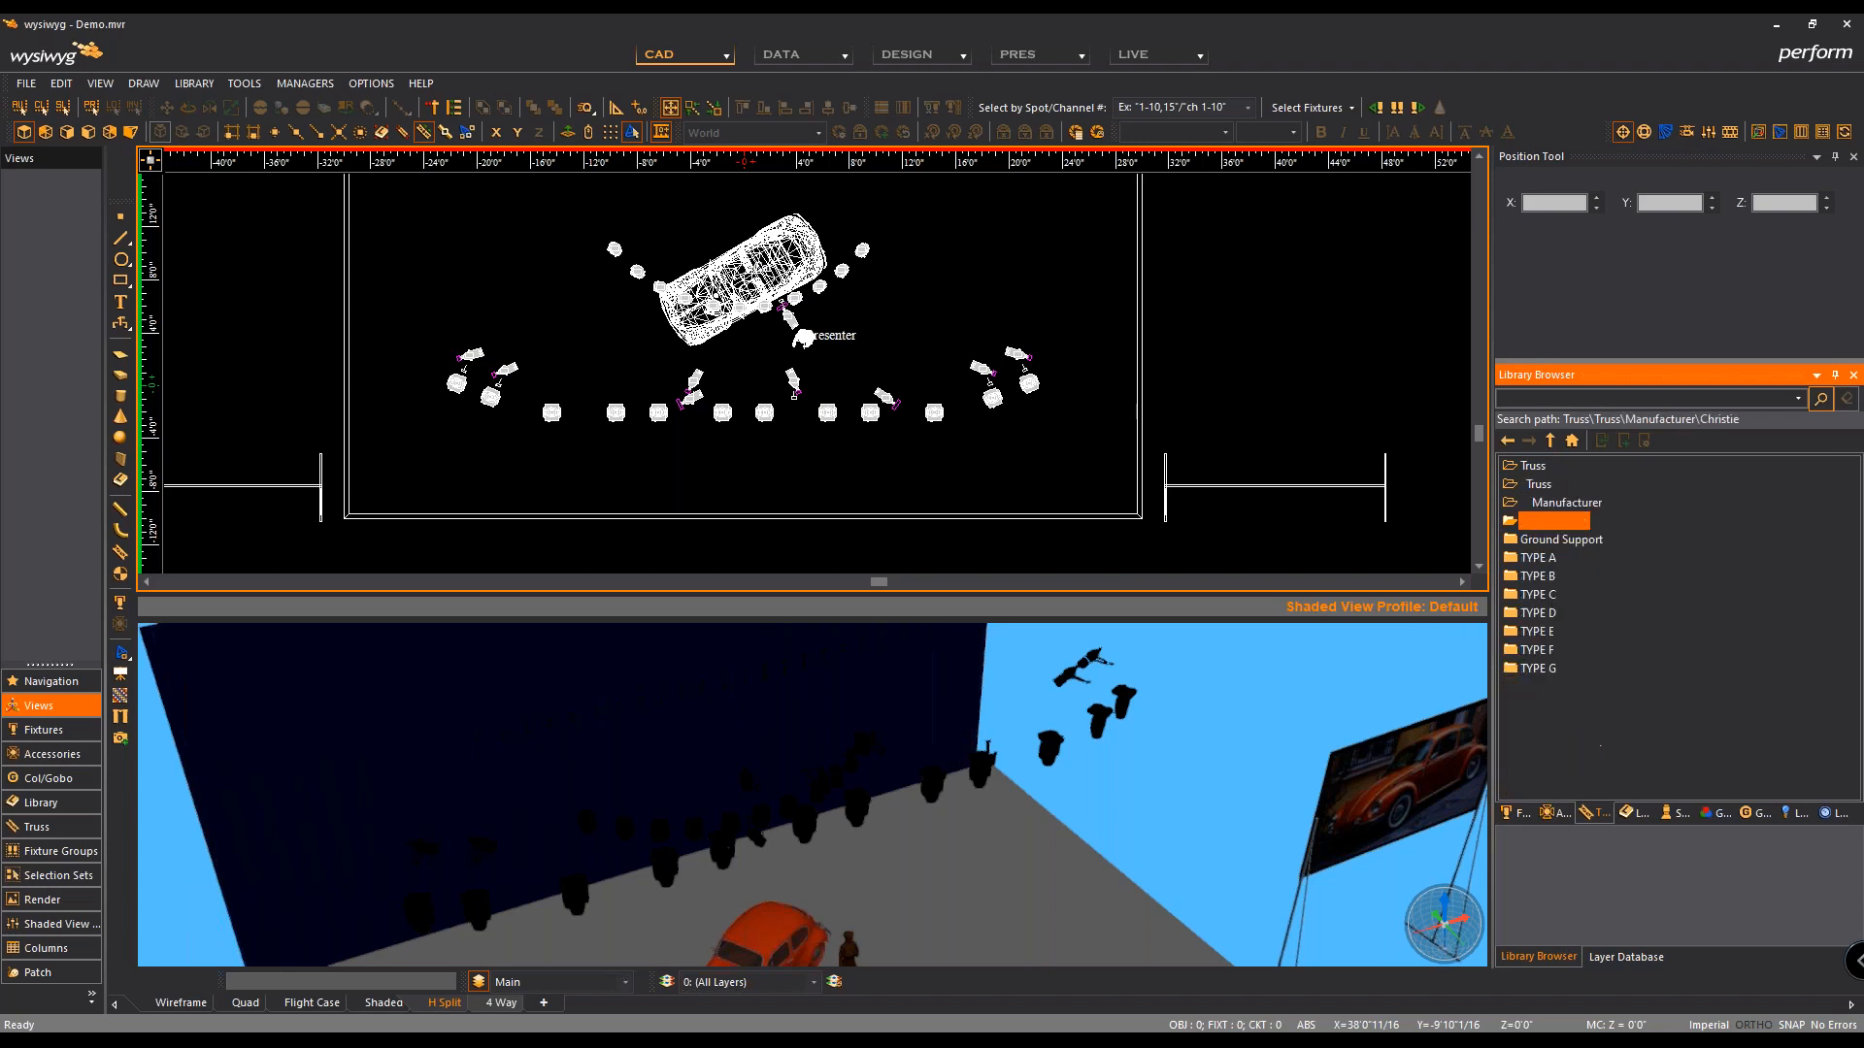
double_click(1555, 579)
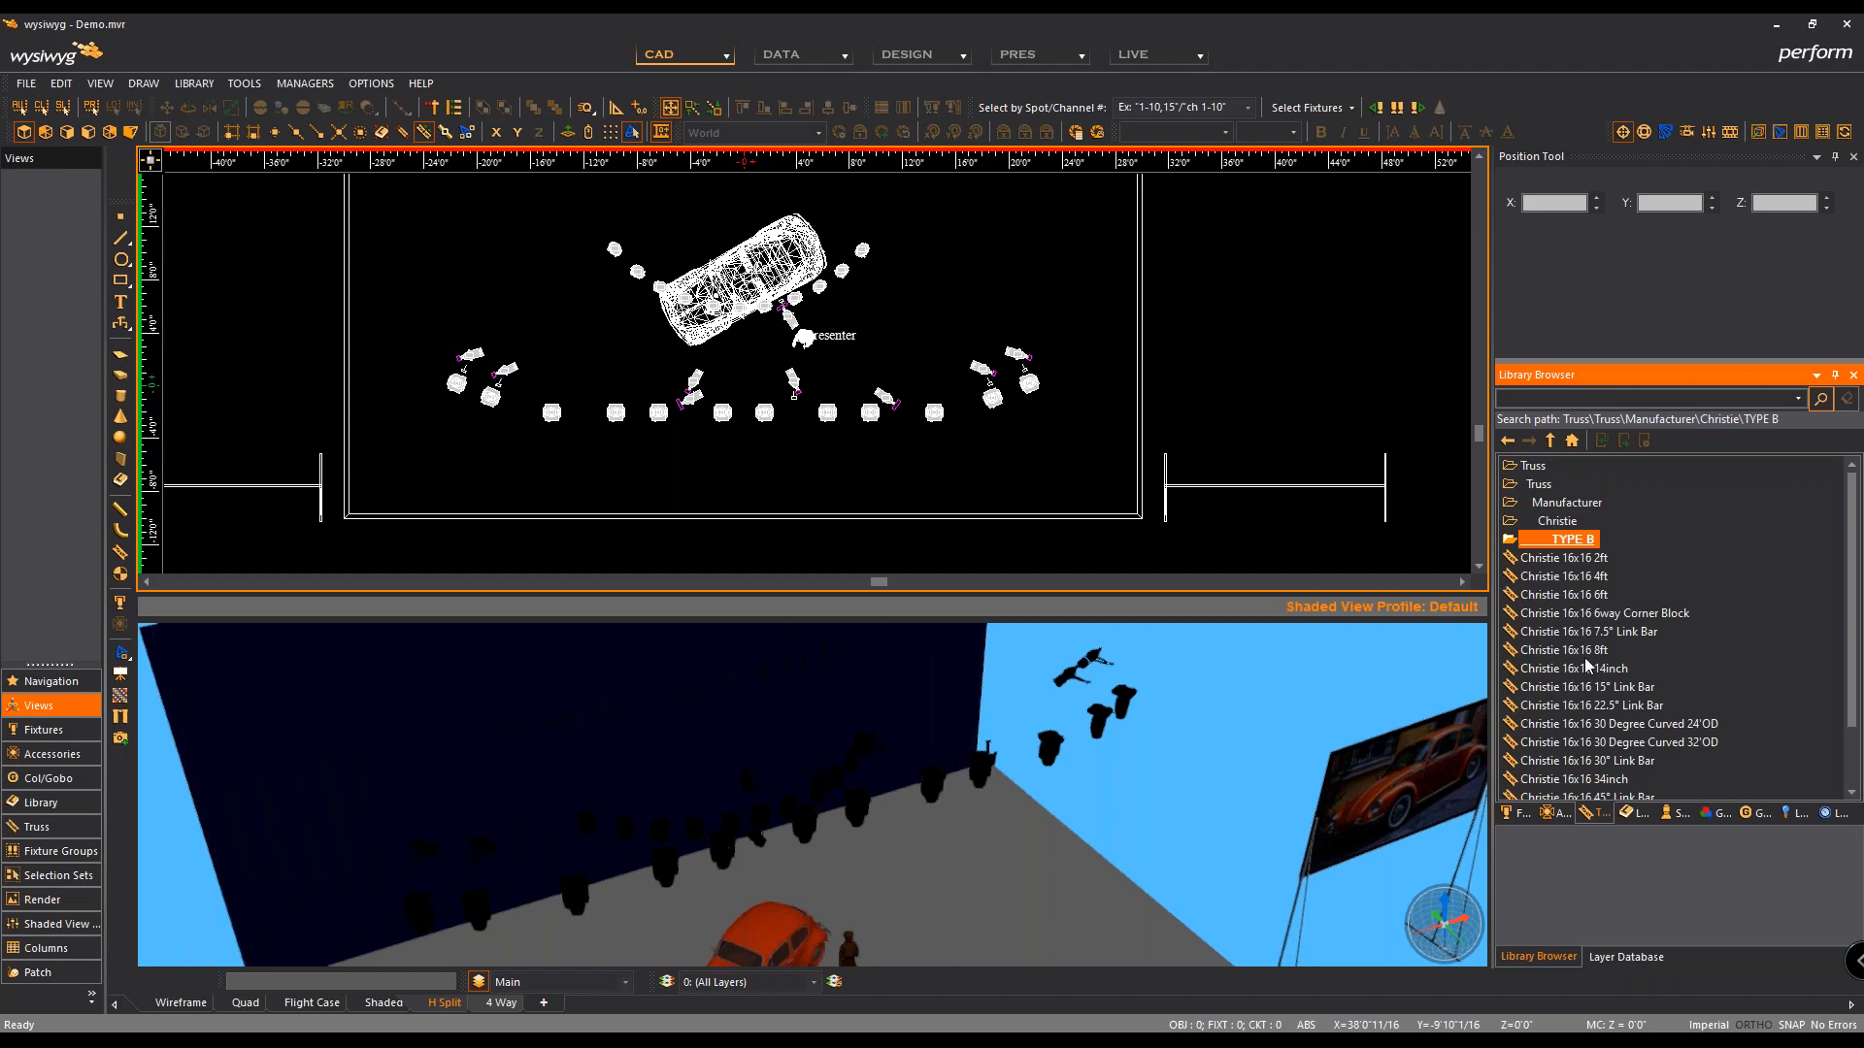
double_click(1584, 651)
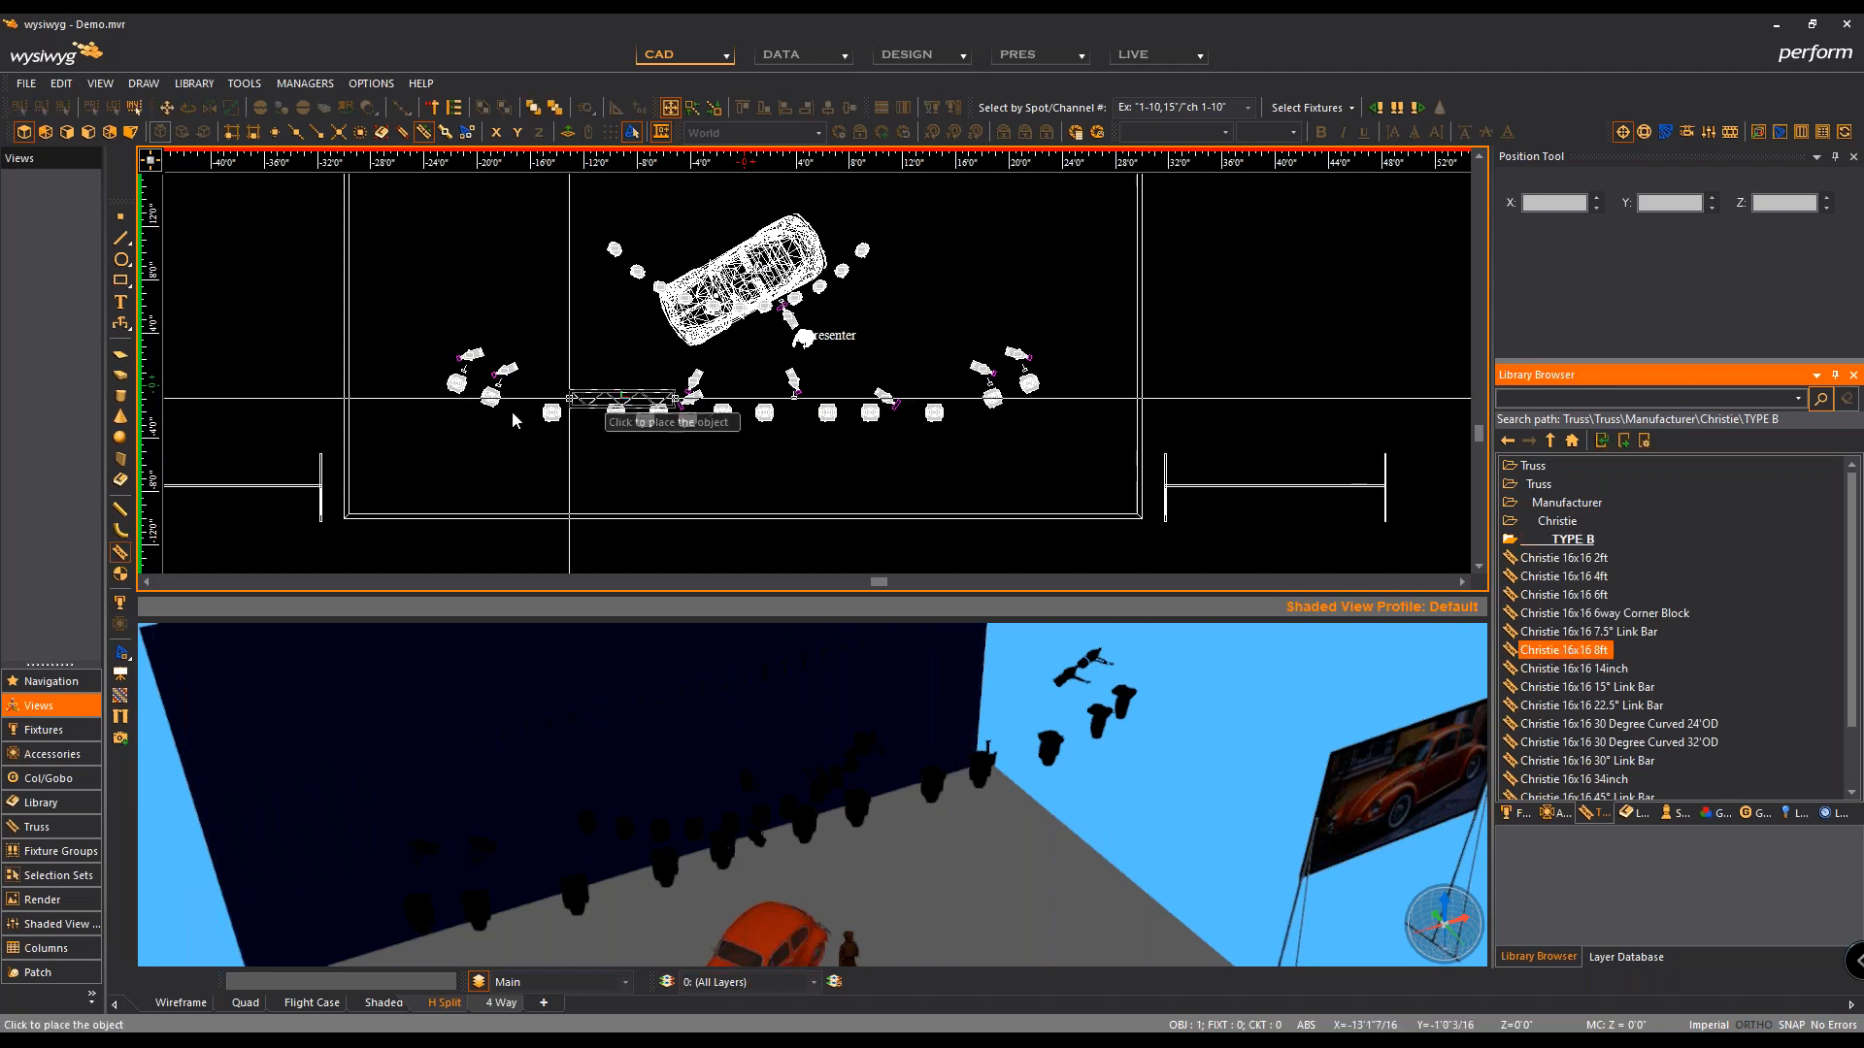
Step: Place four Christie 16x16 8ft truss sections end to end below the front fixture row, at a height of 25 feet
left_click(549, 473)
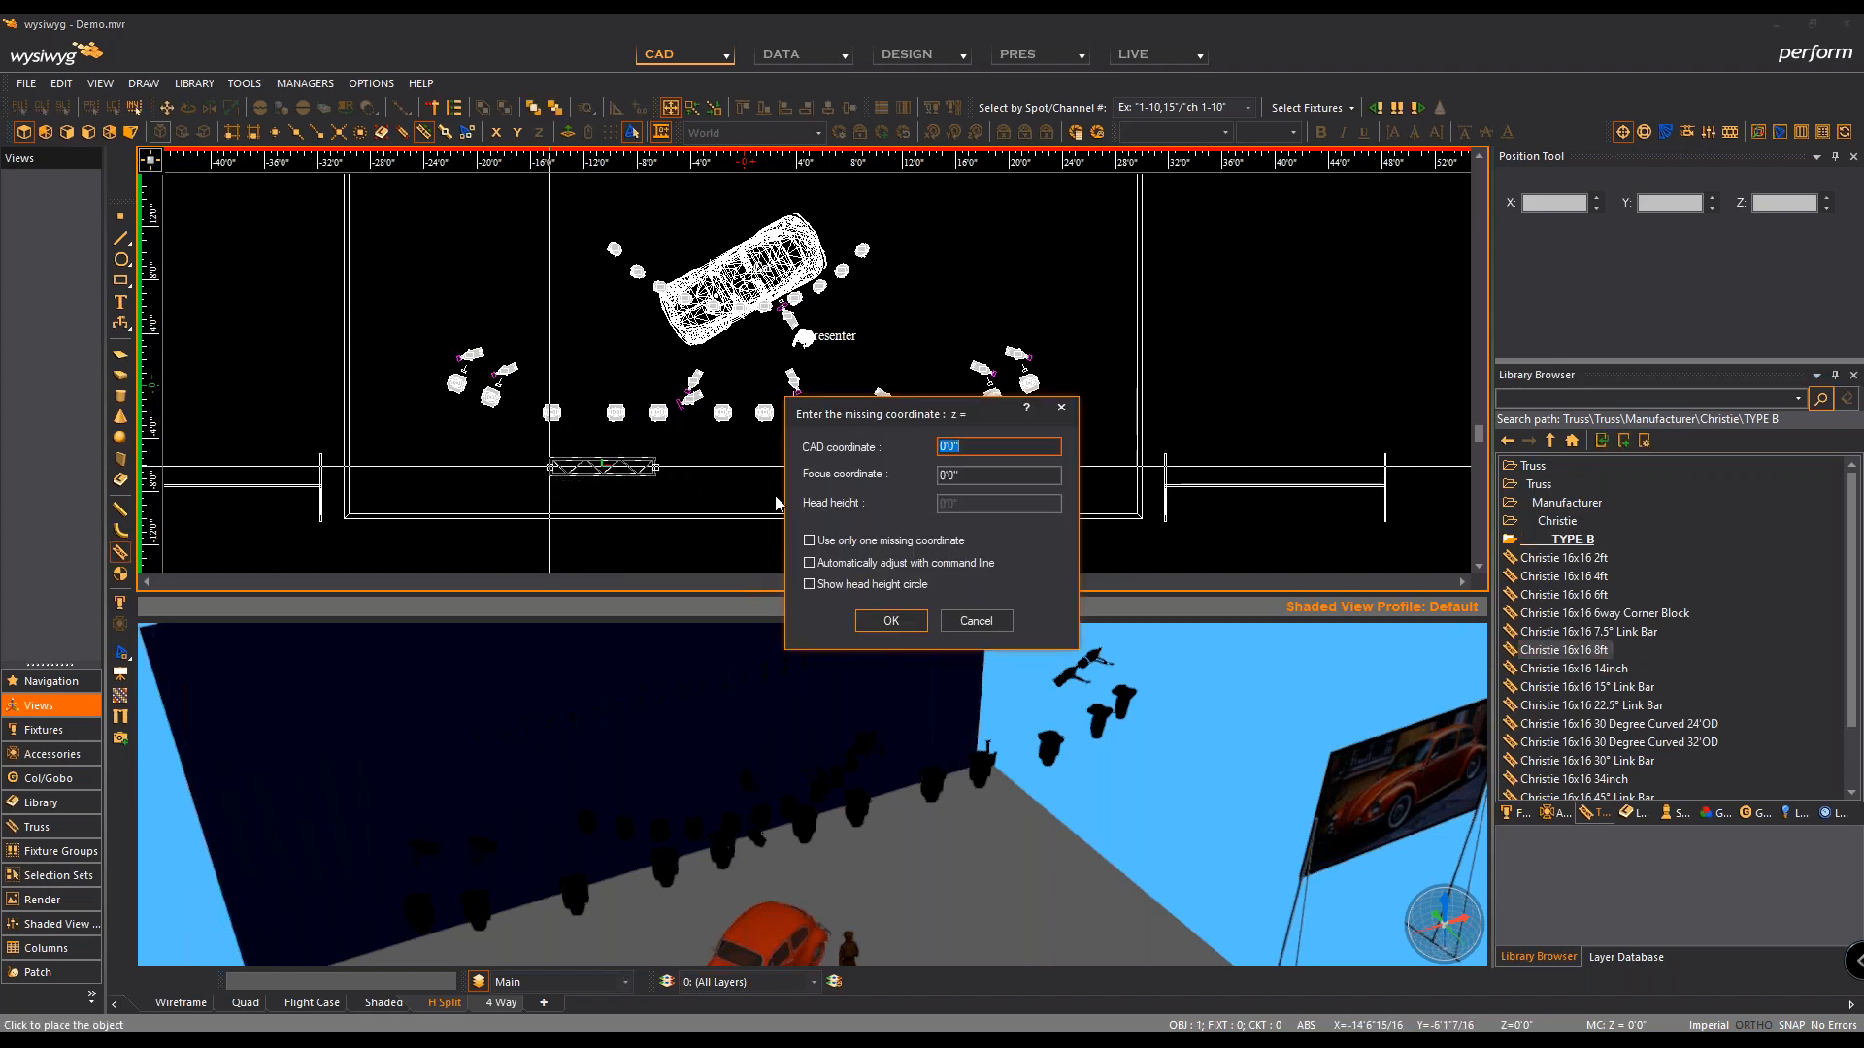
type("25")
key("Return")
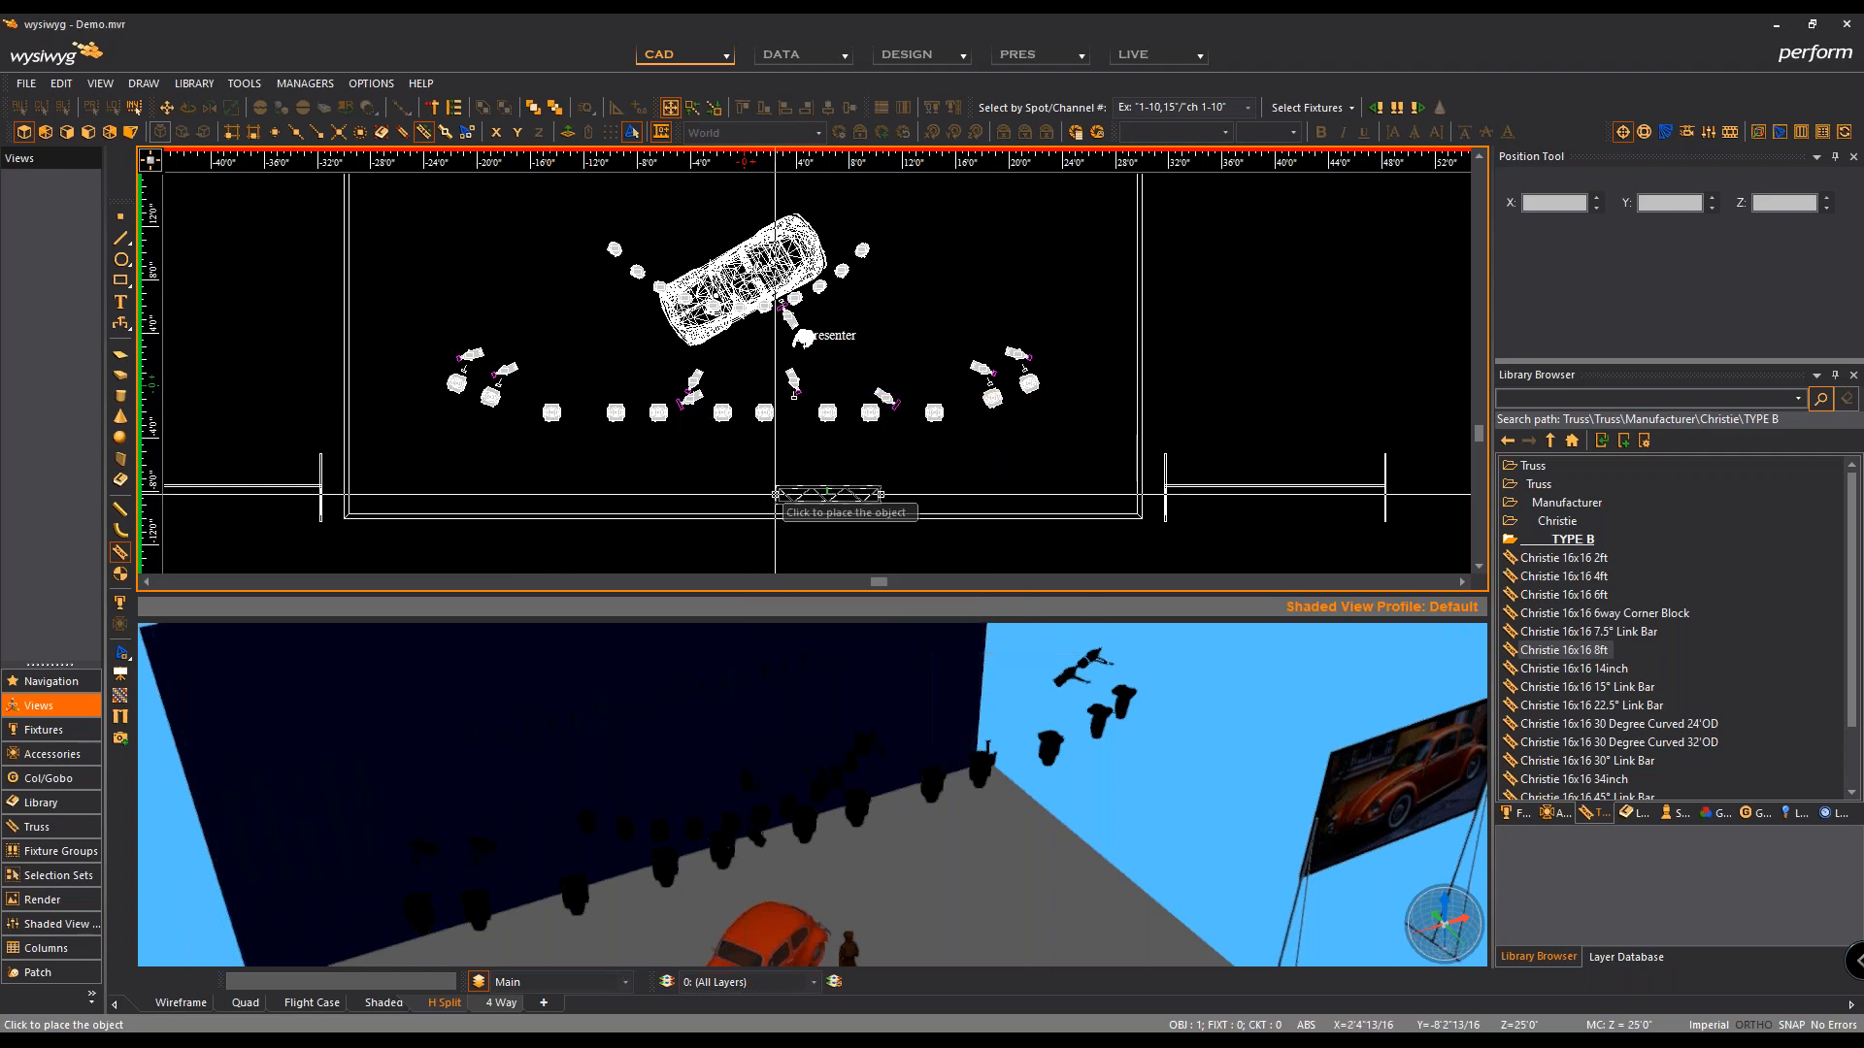
left_click(536, 466)
left_click(641, 467)
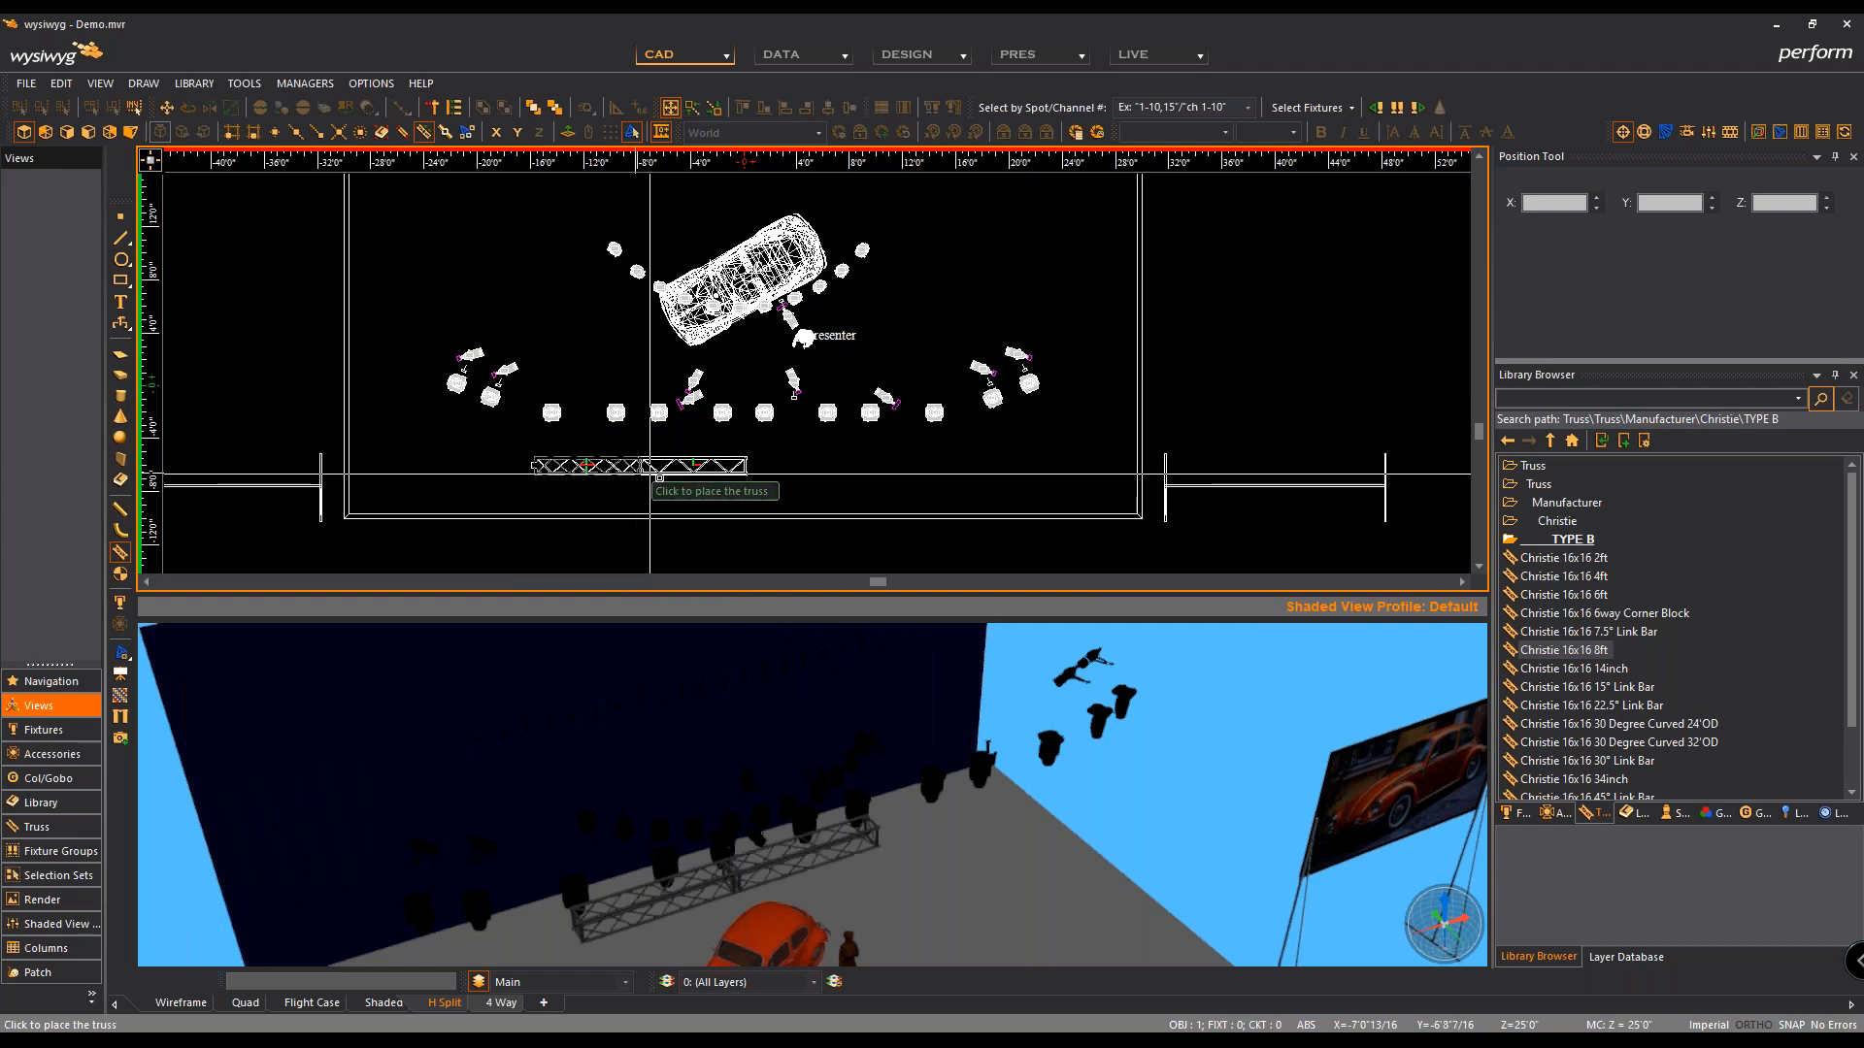
left_click(747, 467)
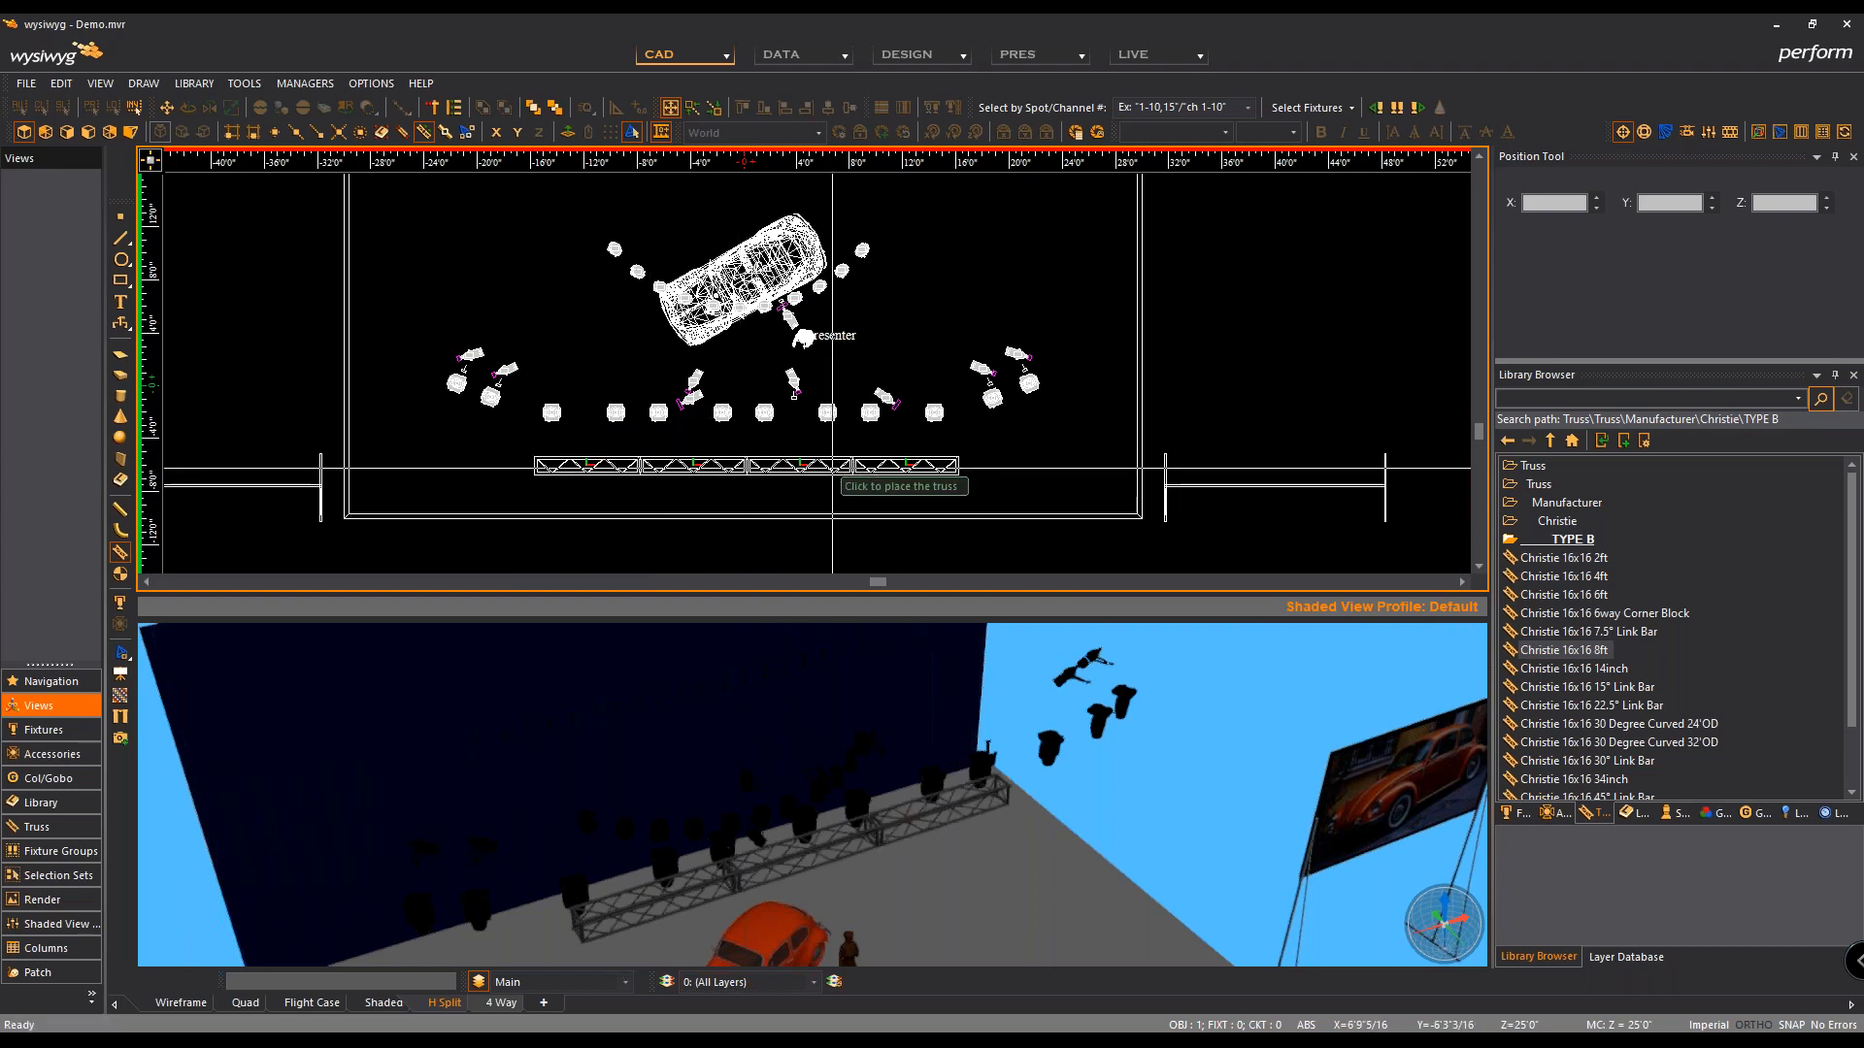
left_click(835, 468)
right_click(1009, 452)
left_click(1032, 463)
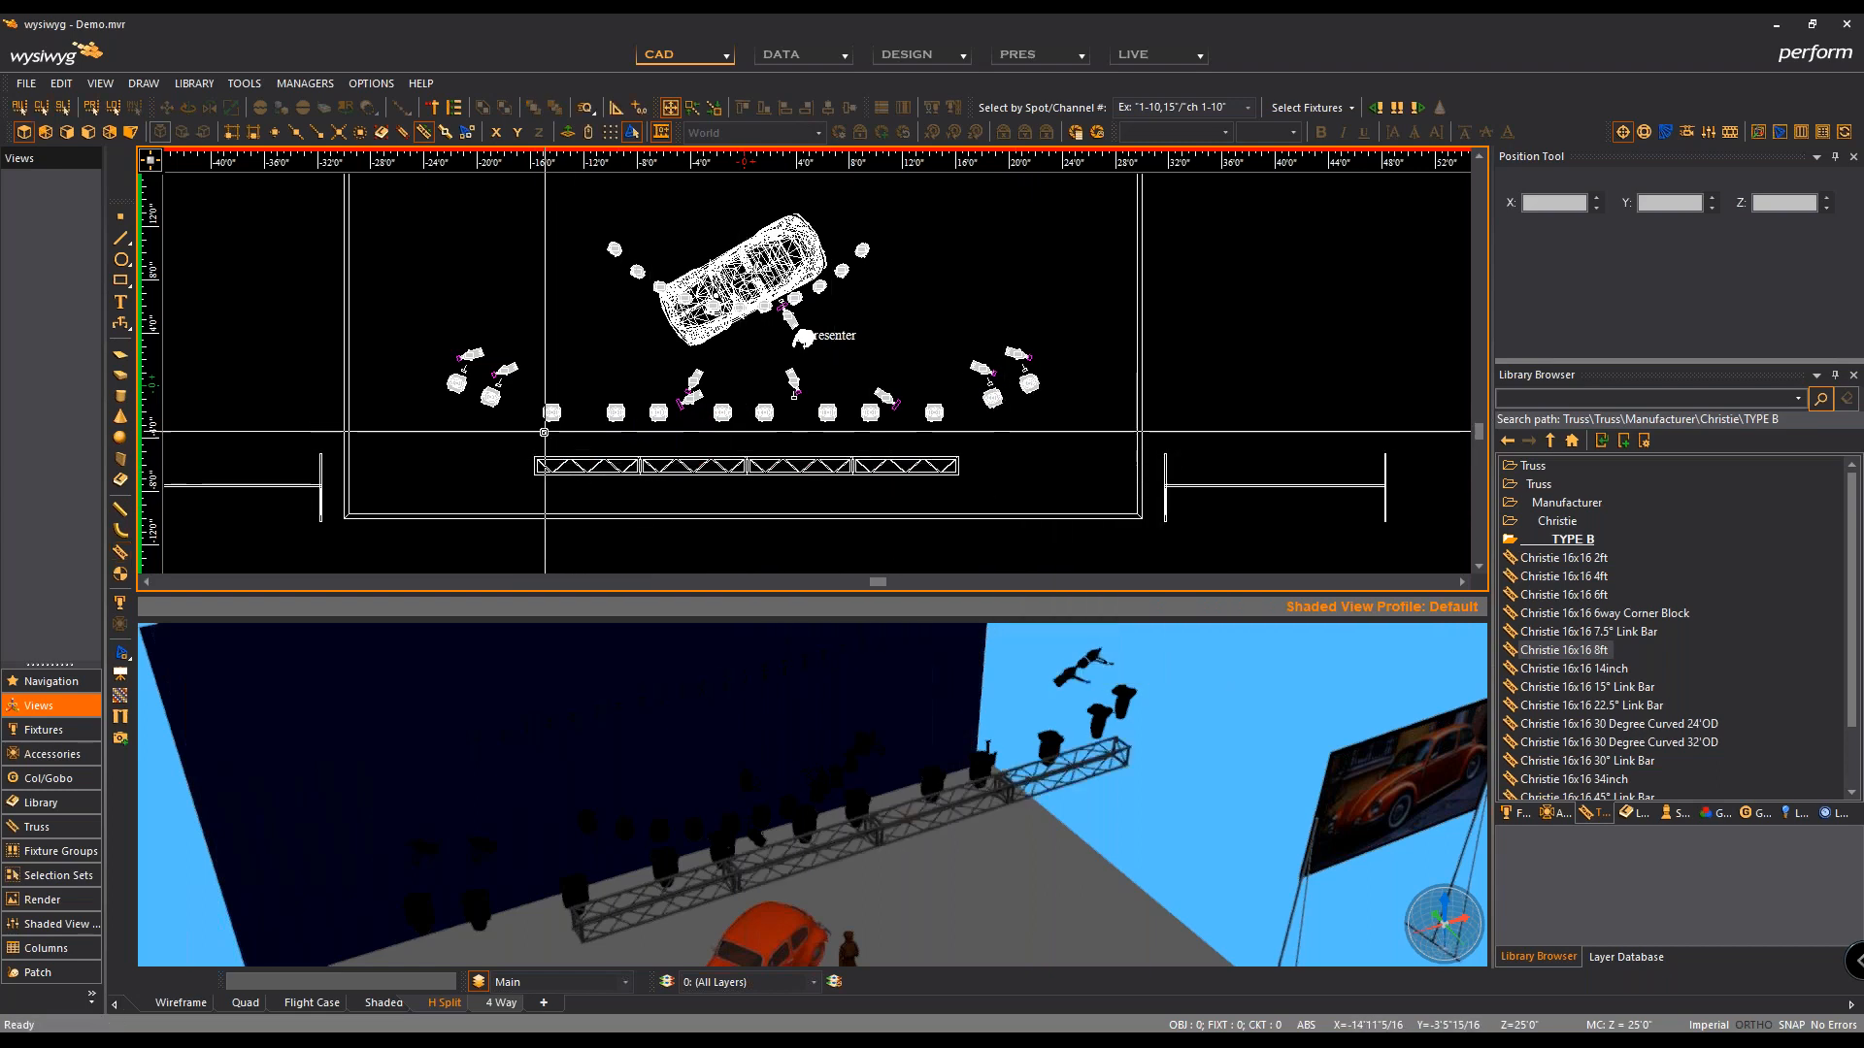
Step: Select only the eight automated fixtures in the straight front row and hang them on the new truss at hang position 1
left_click_drag(873, 433, 895, 425)
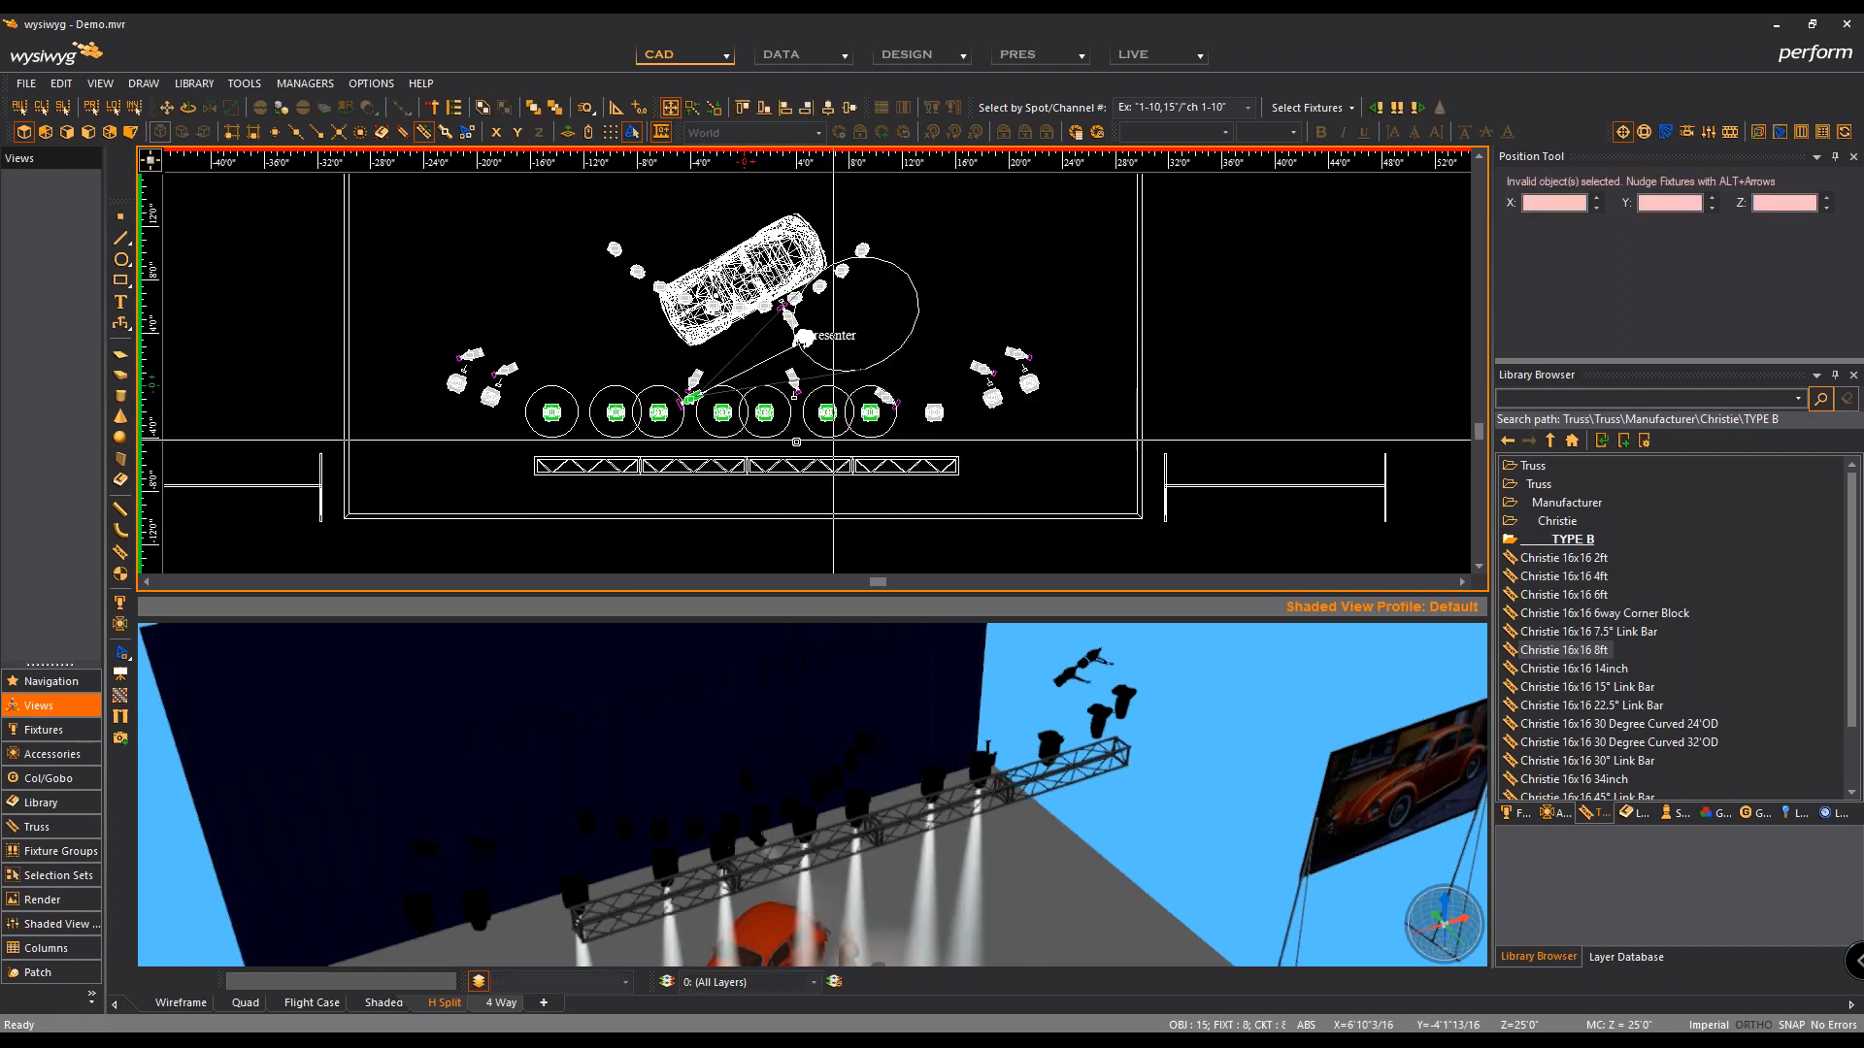
left_click(691, 399, "ctrl")
left_click(934, 413, "ctrl")
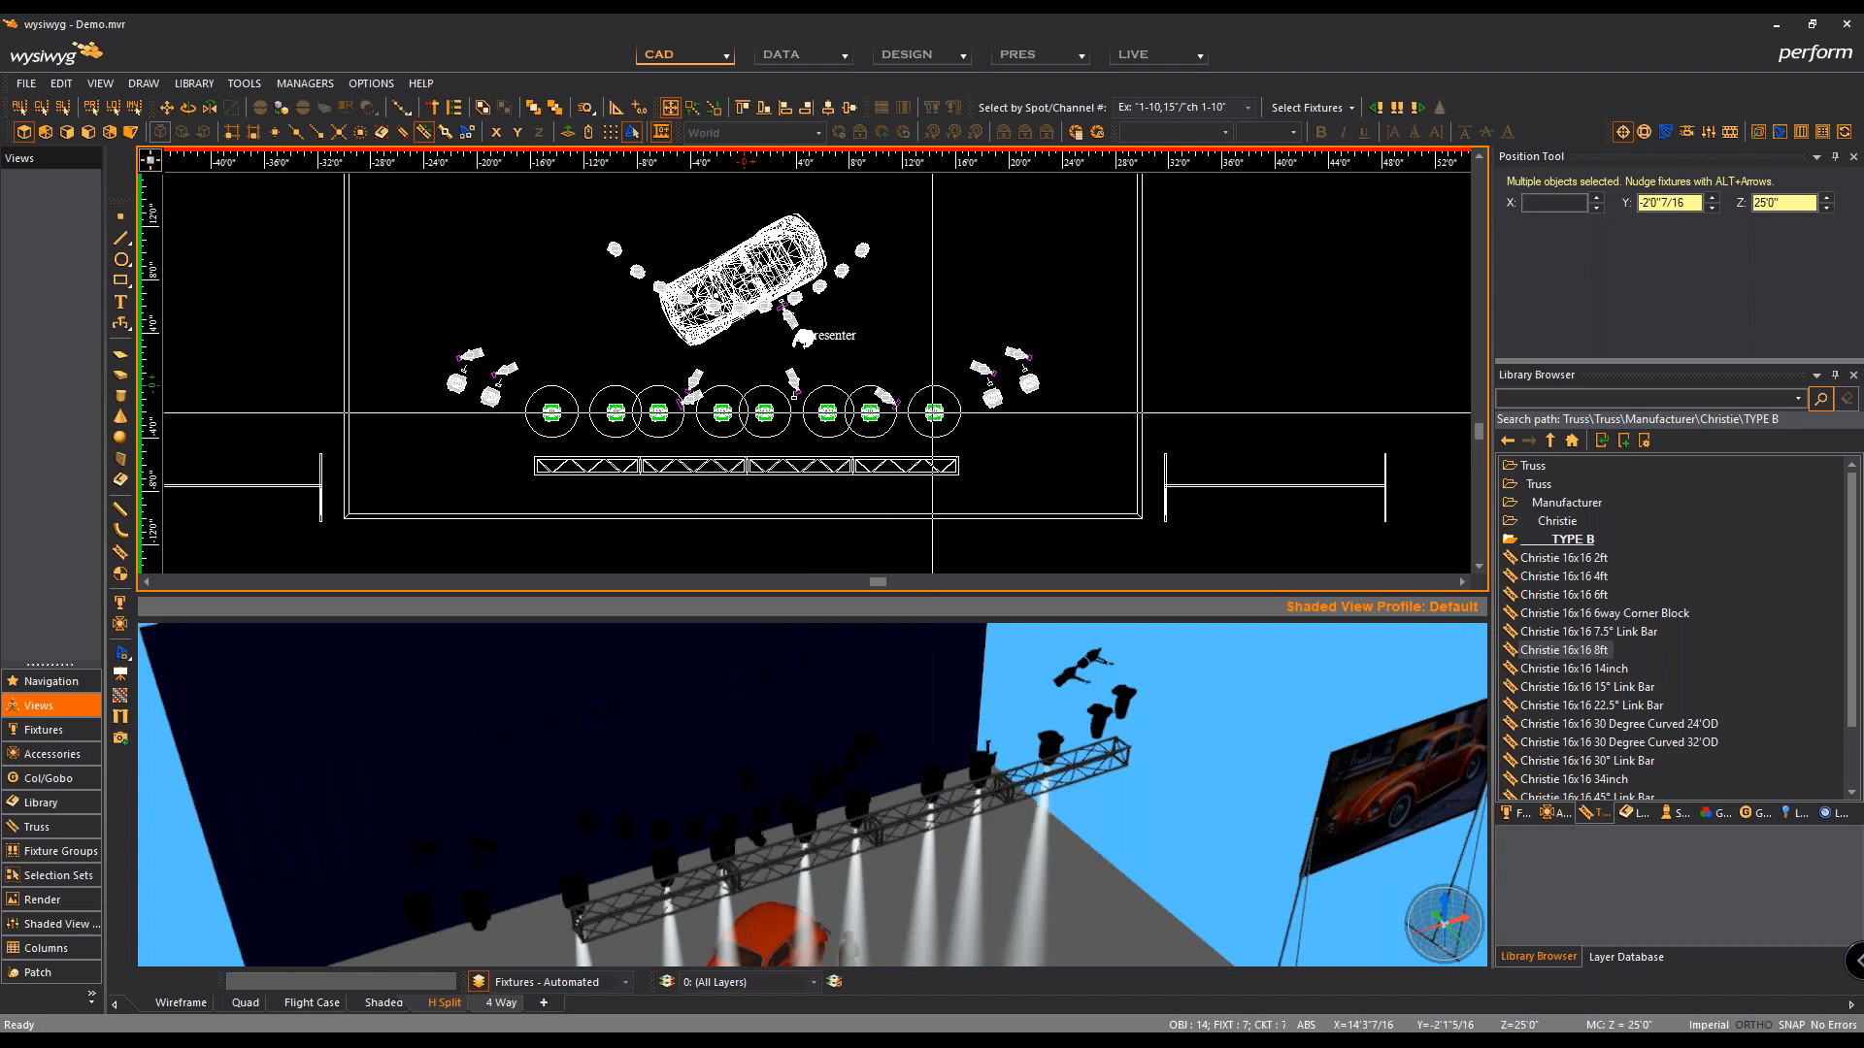
right_click(907, 308)
left_click(987, 363)
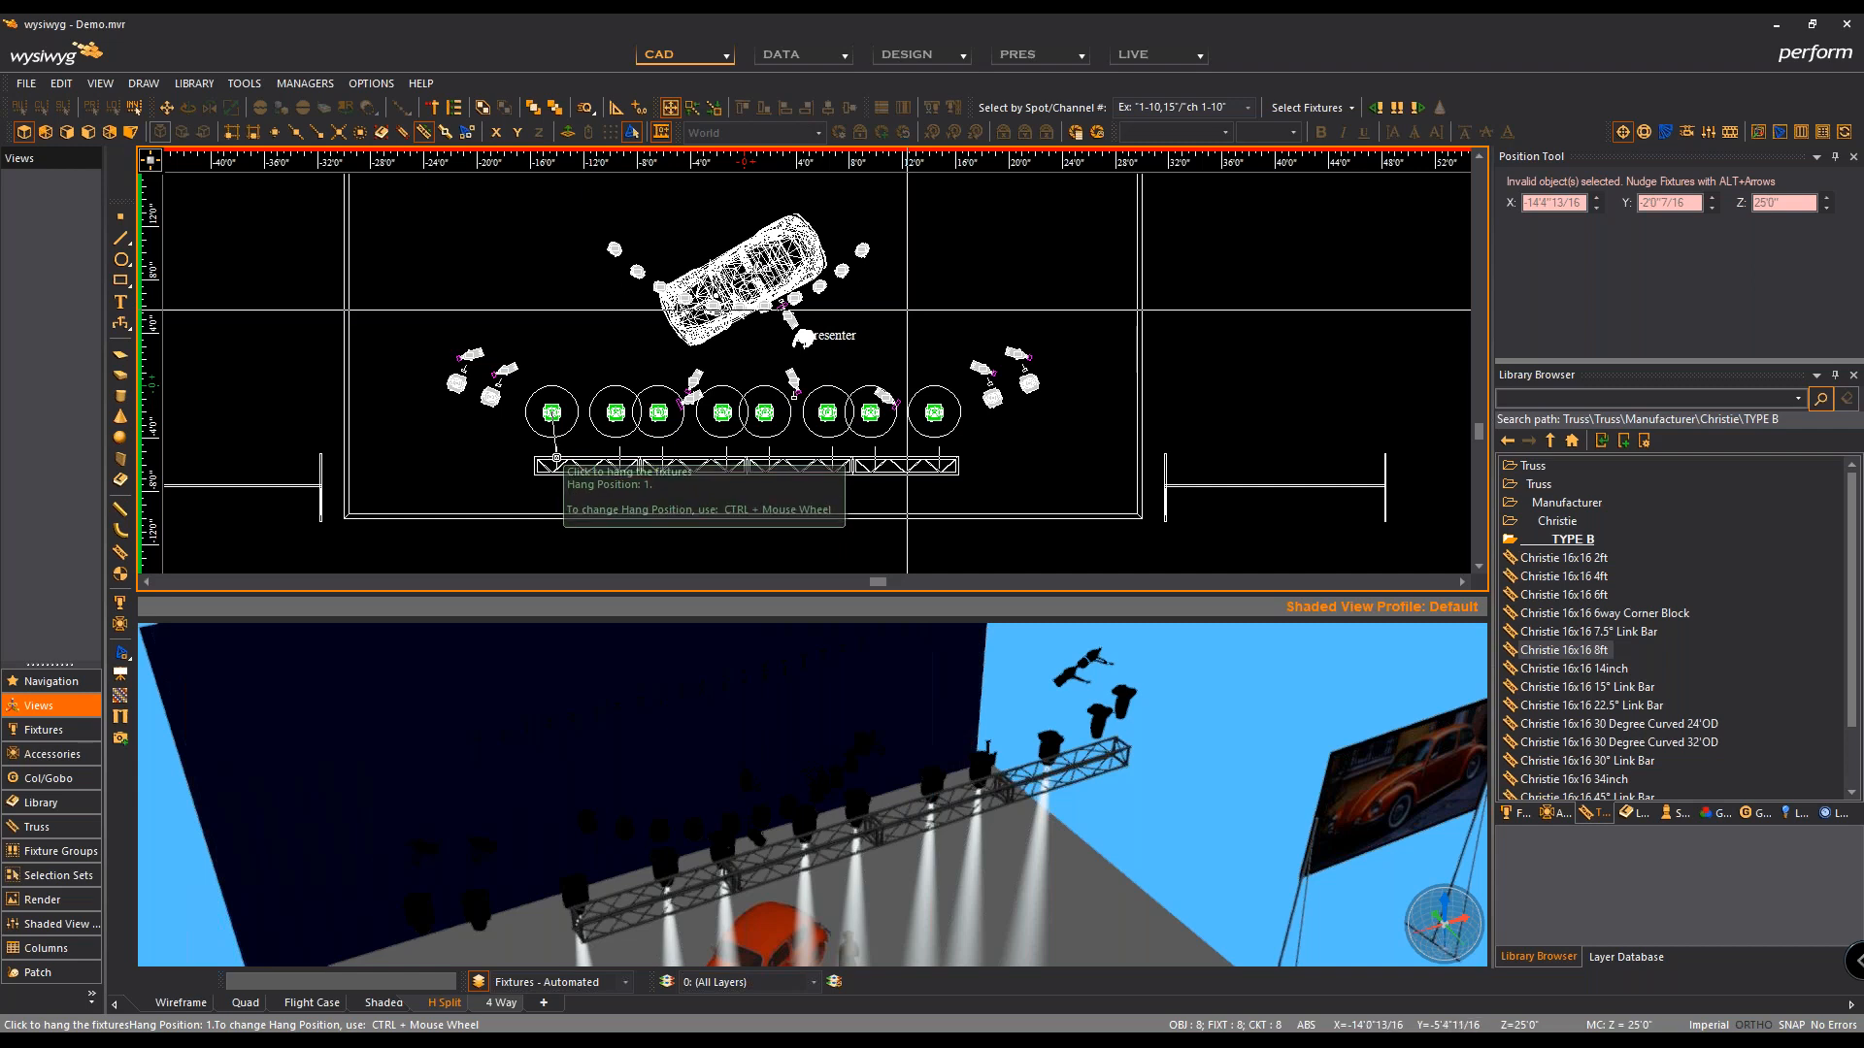
left_click(554, 462)
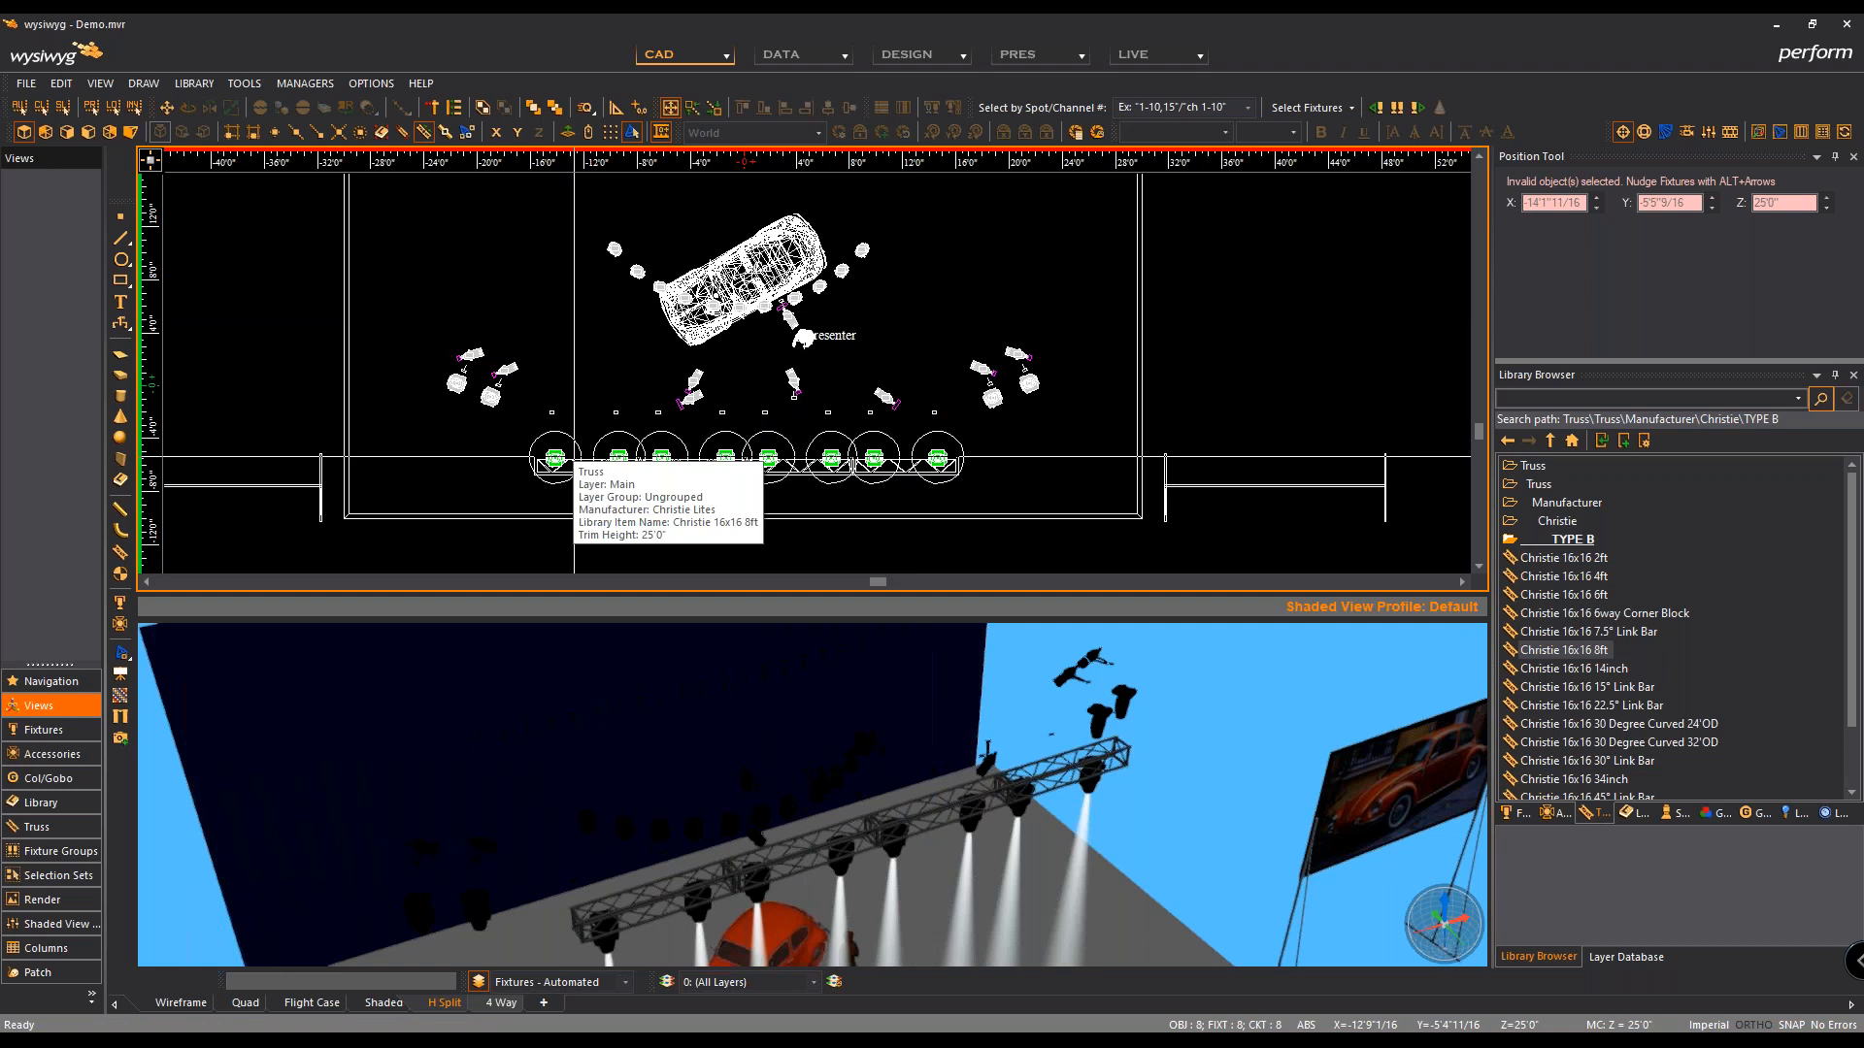
left_click(1040, 470)
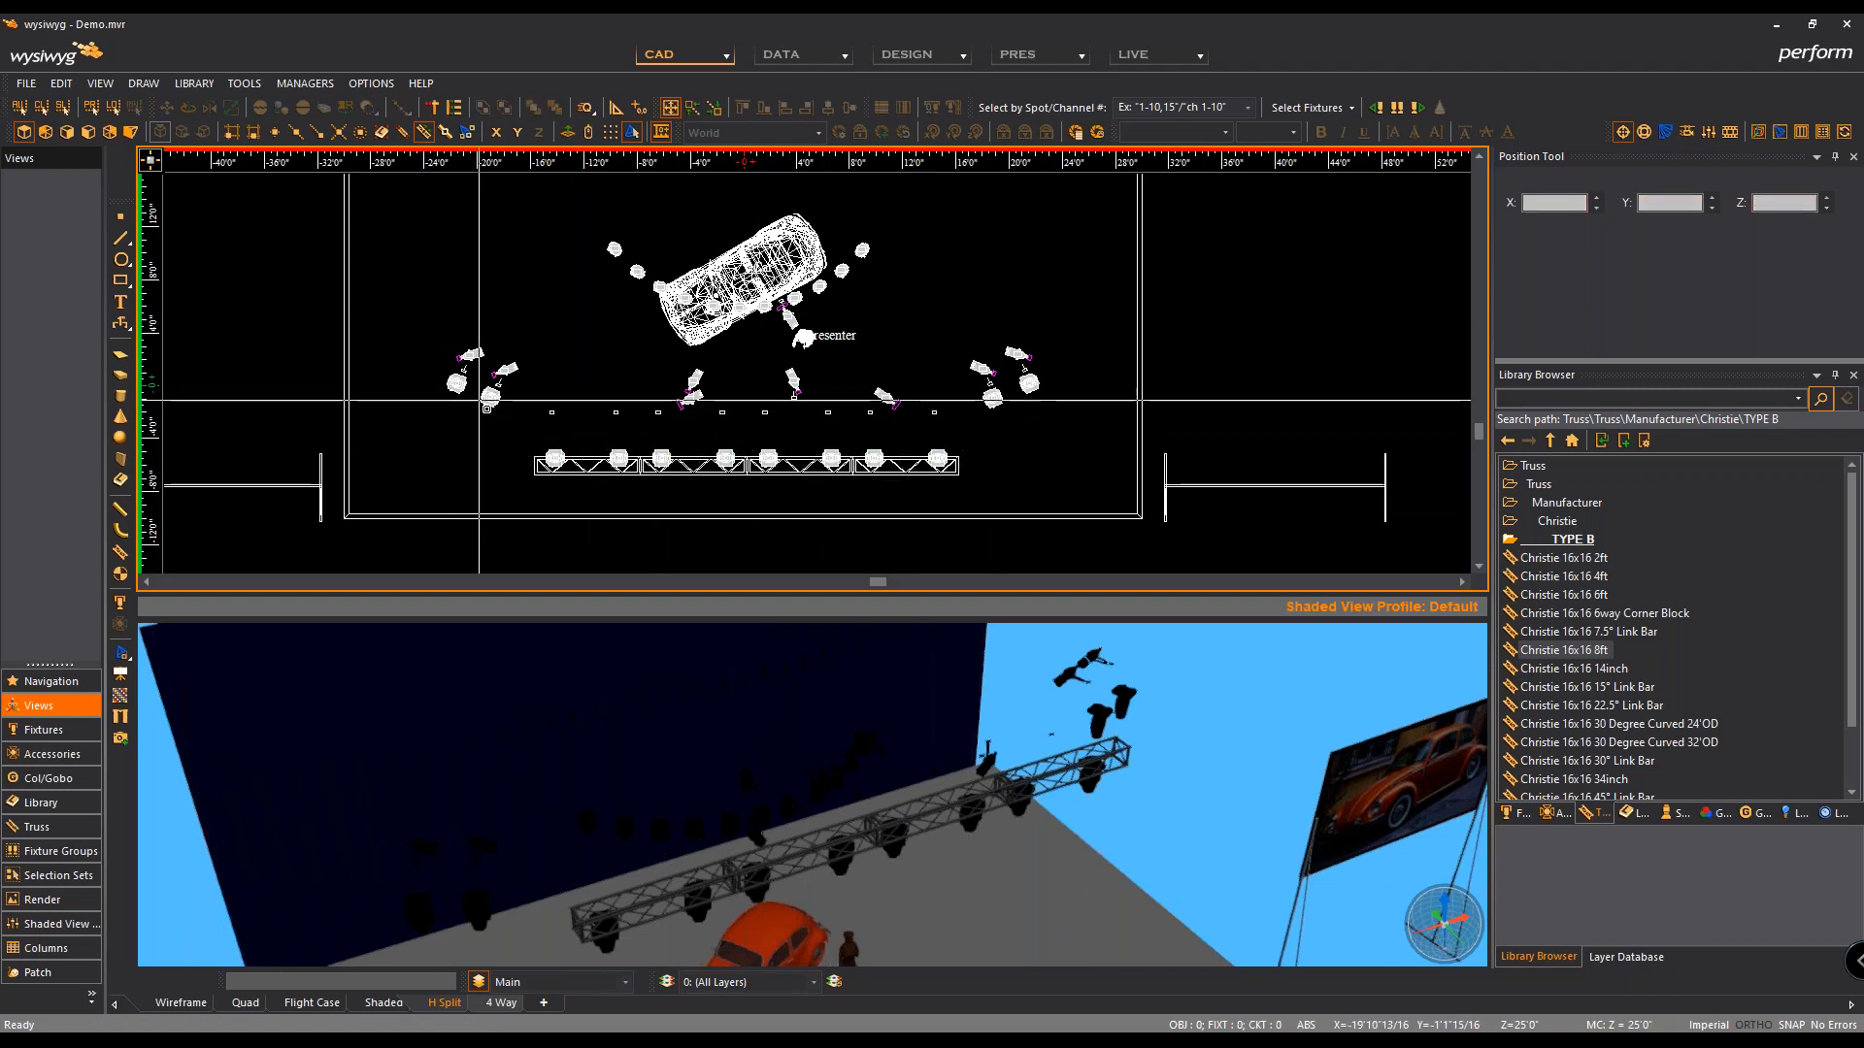
Step: Delete the row of empty hanging pipes left at the fixtures' former positions
left_click_drag(537, 407, 960, 427)
key("Delete")
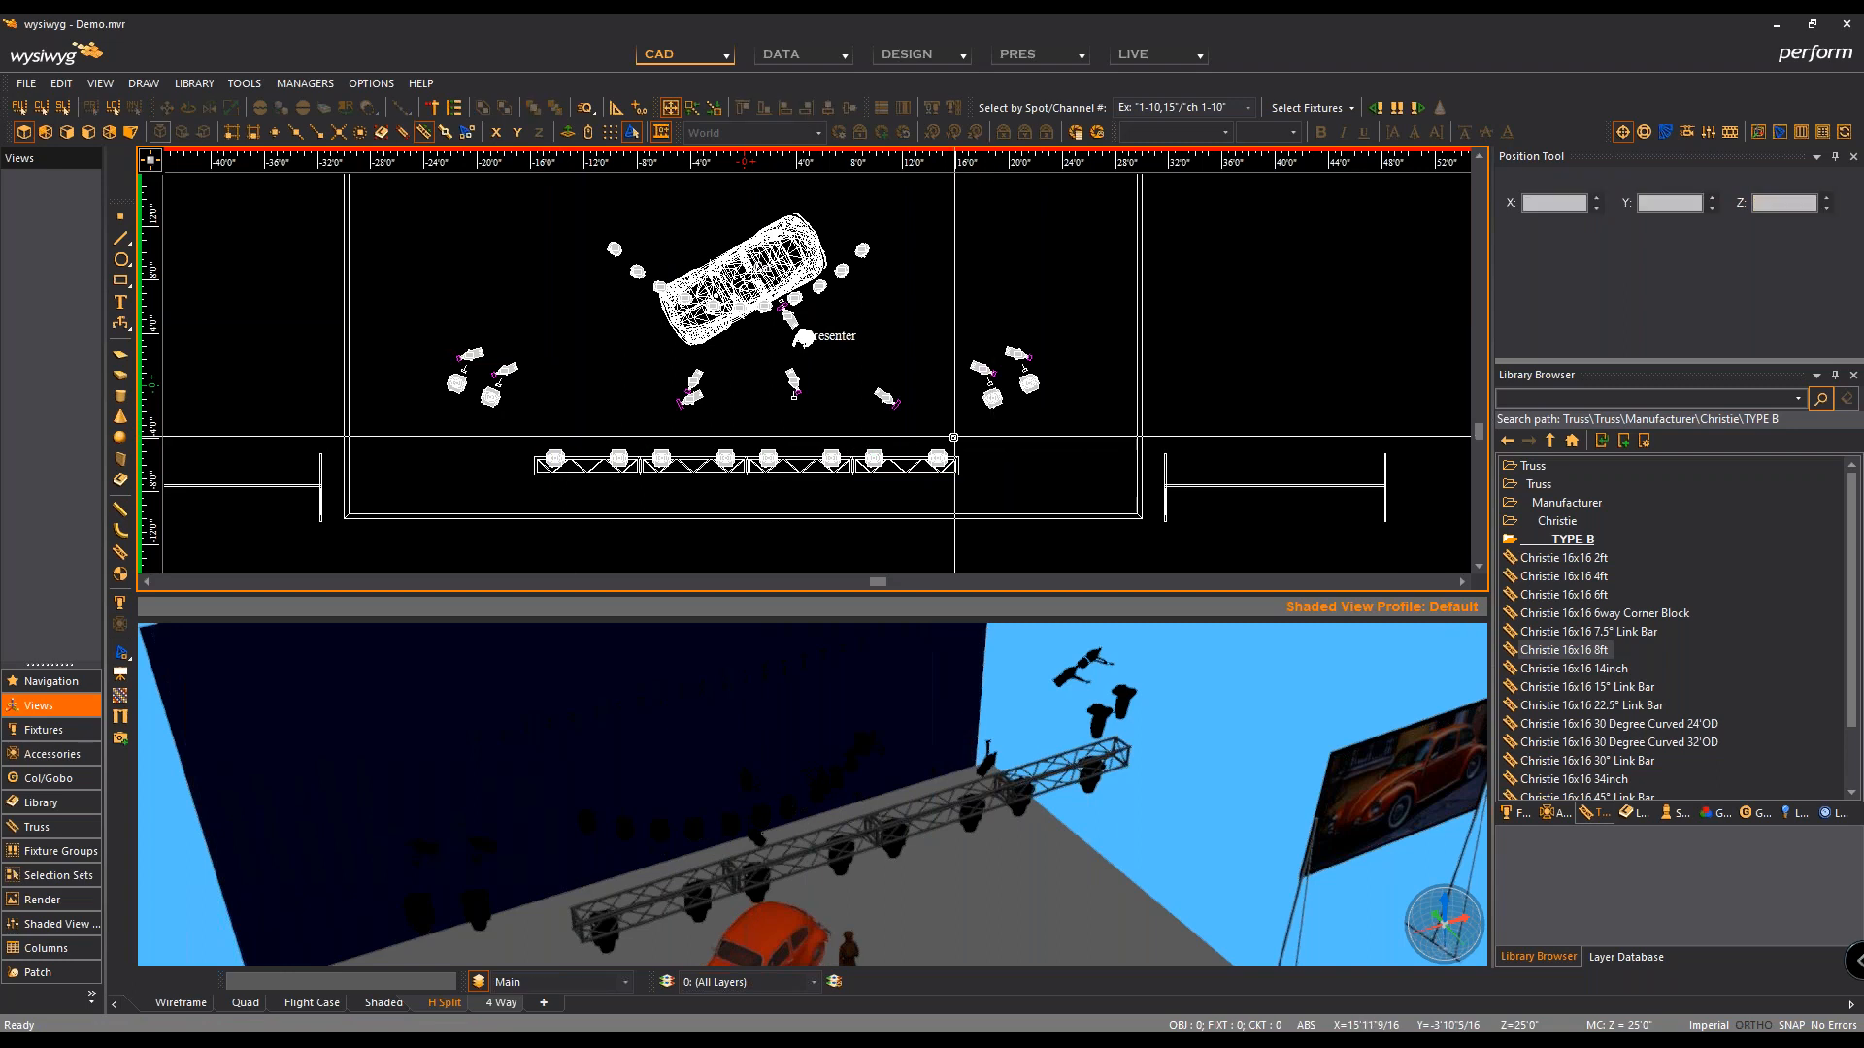
left_click(812, 468)
left_click_drag(813, 476, 803, 417)
left_click(783, 451)
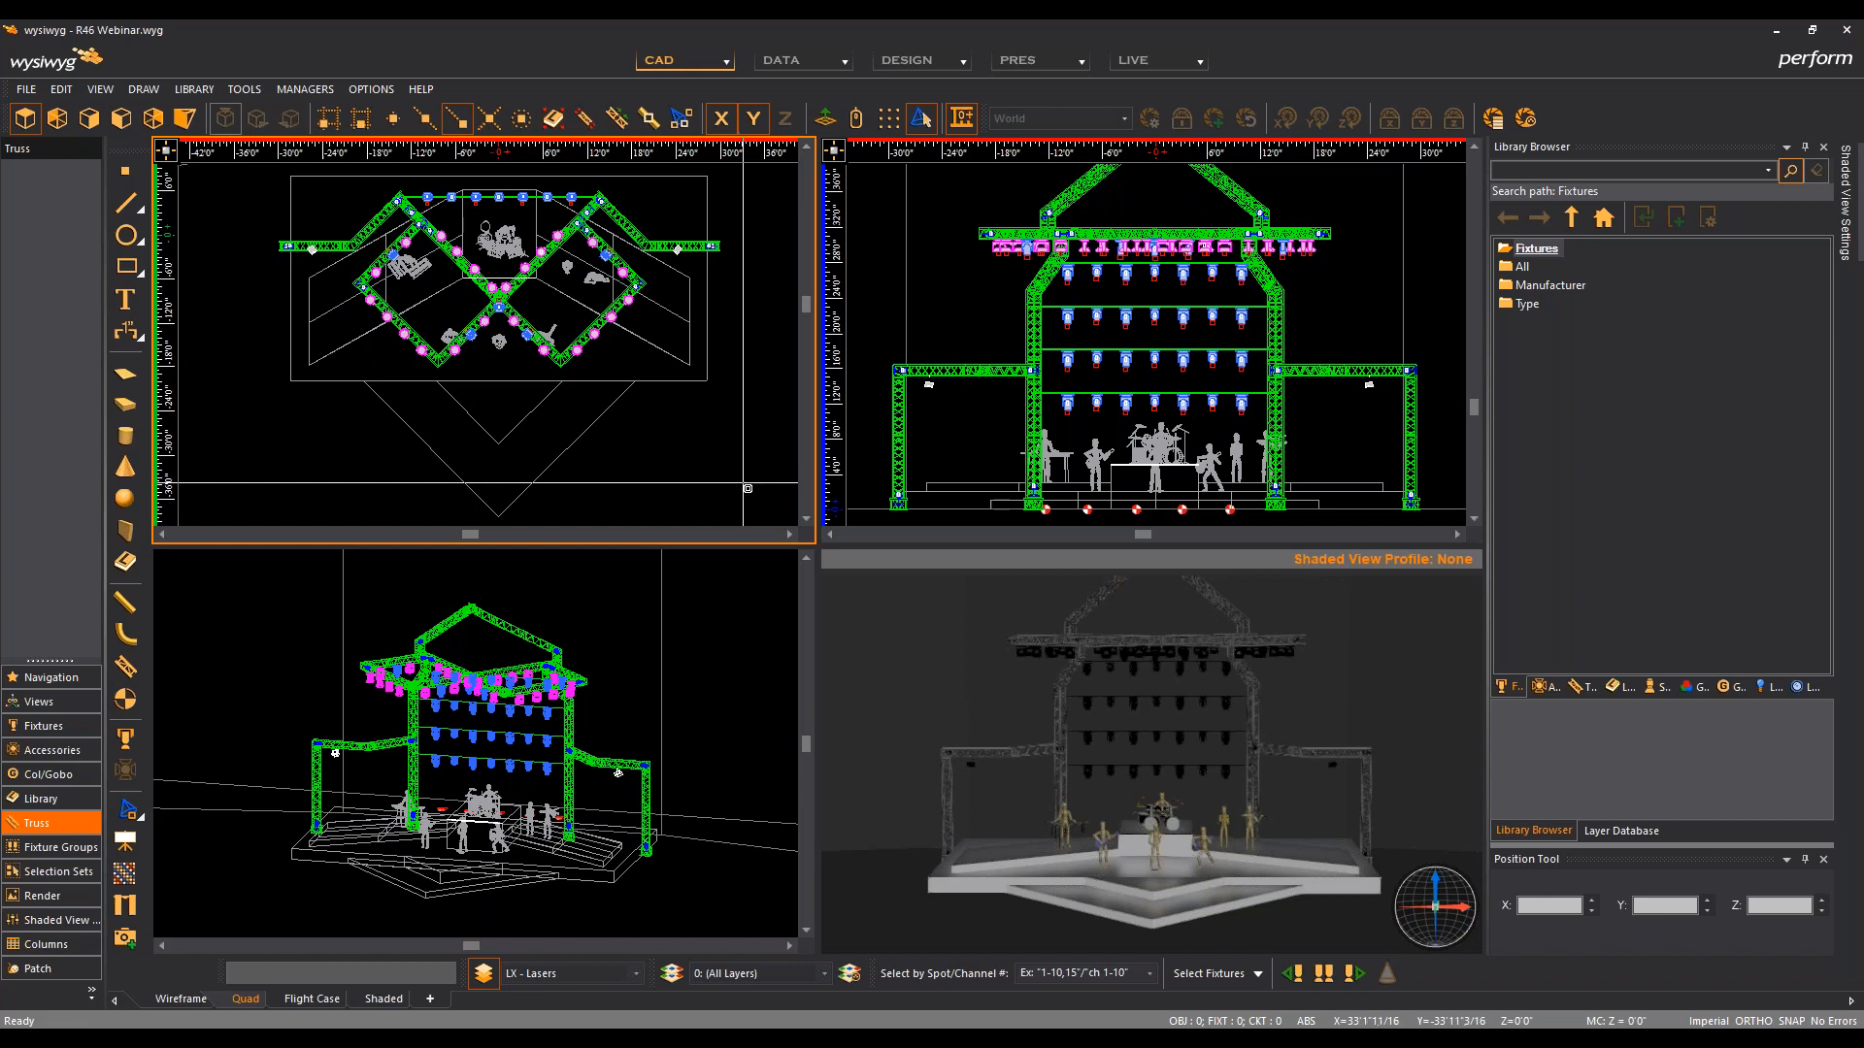
Step: Export the shaded view of the concert stage in GLTF format as R46 Webinar.gltf to folder 0 in Documents
left_click(864, 658)
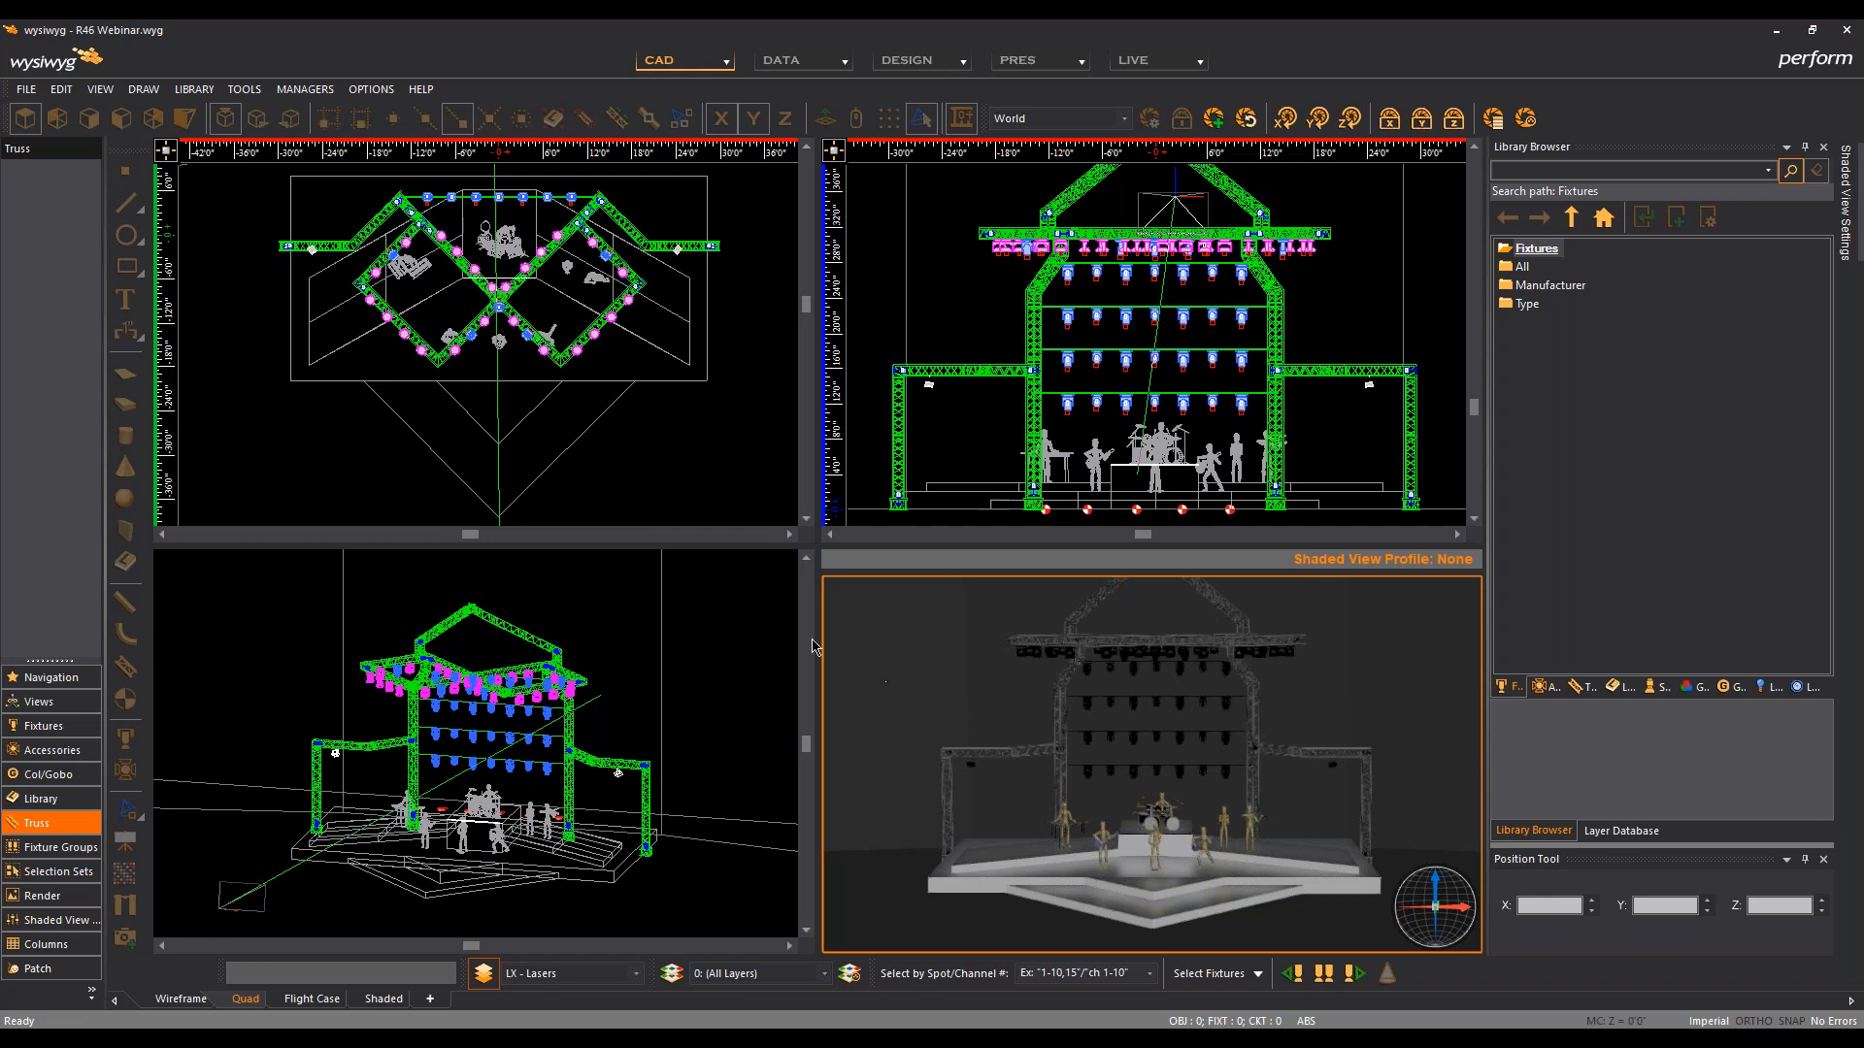
left_click(26, 90)
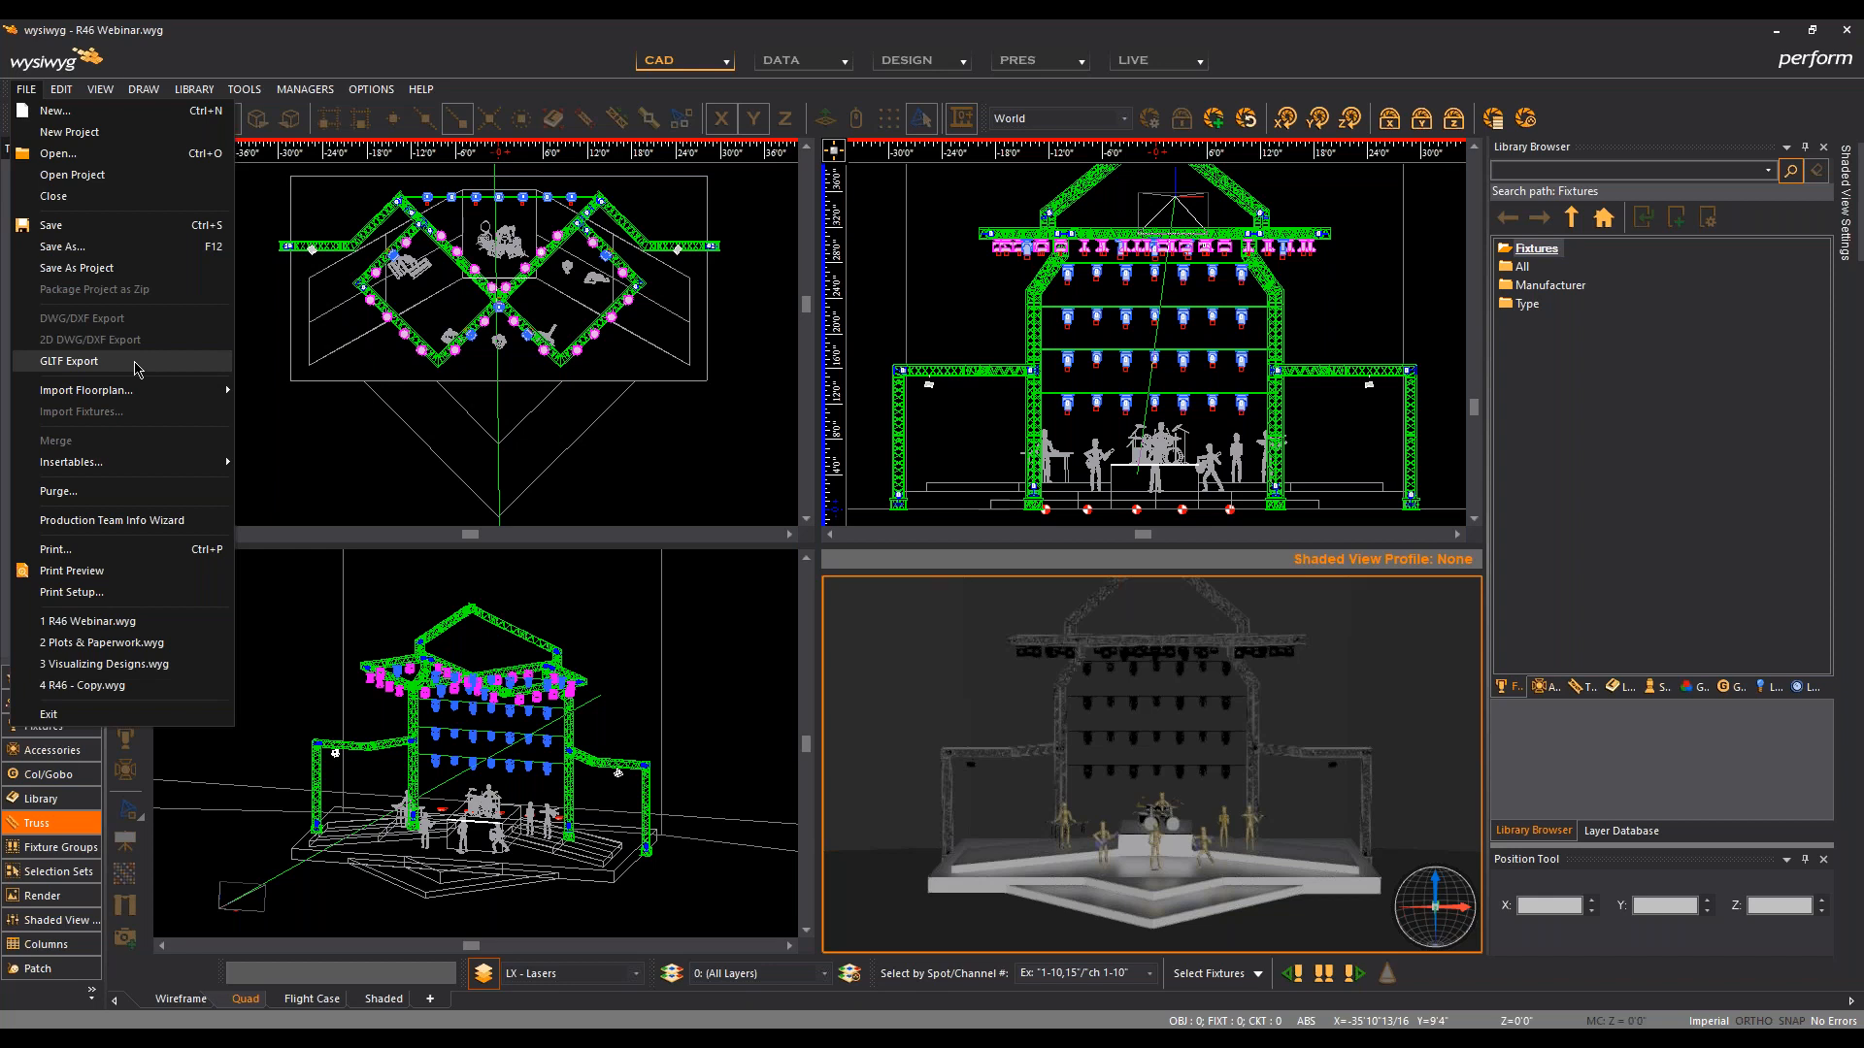
left_click(68, 361)
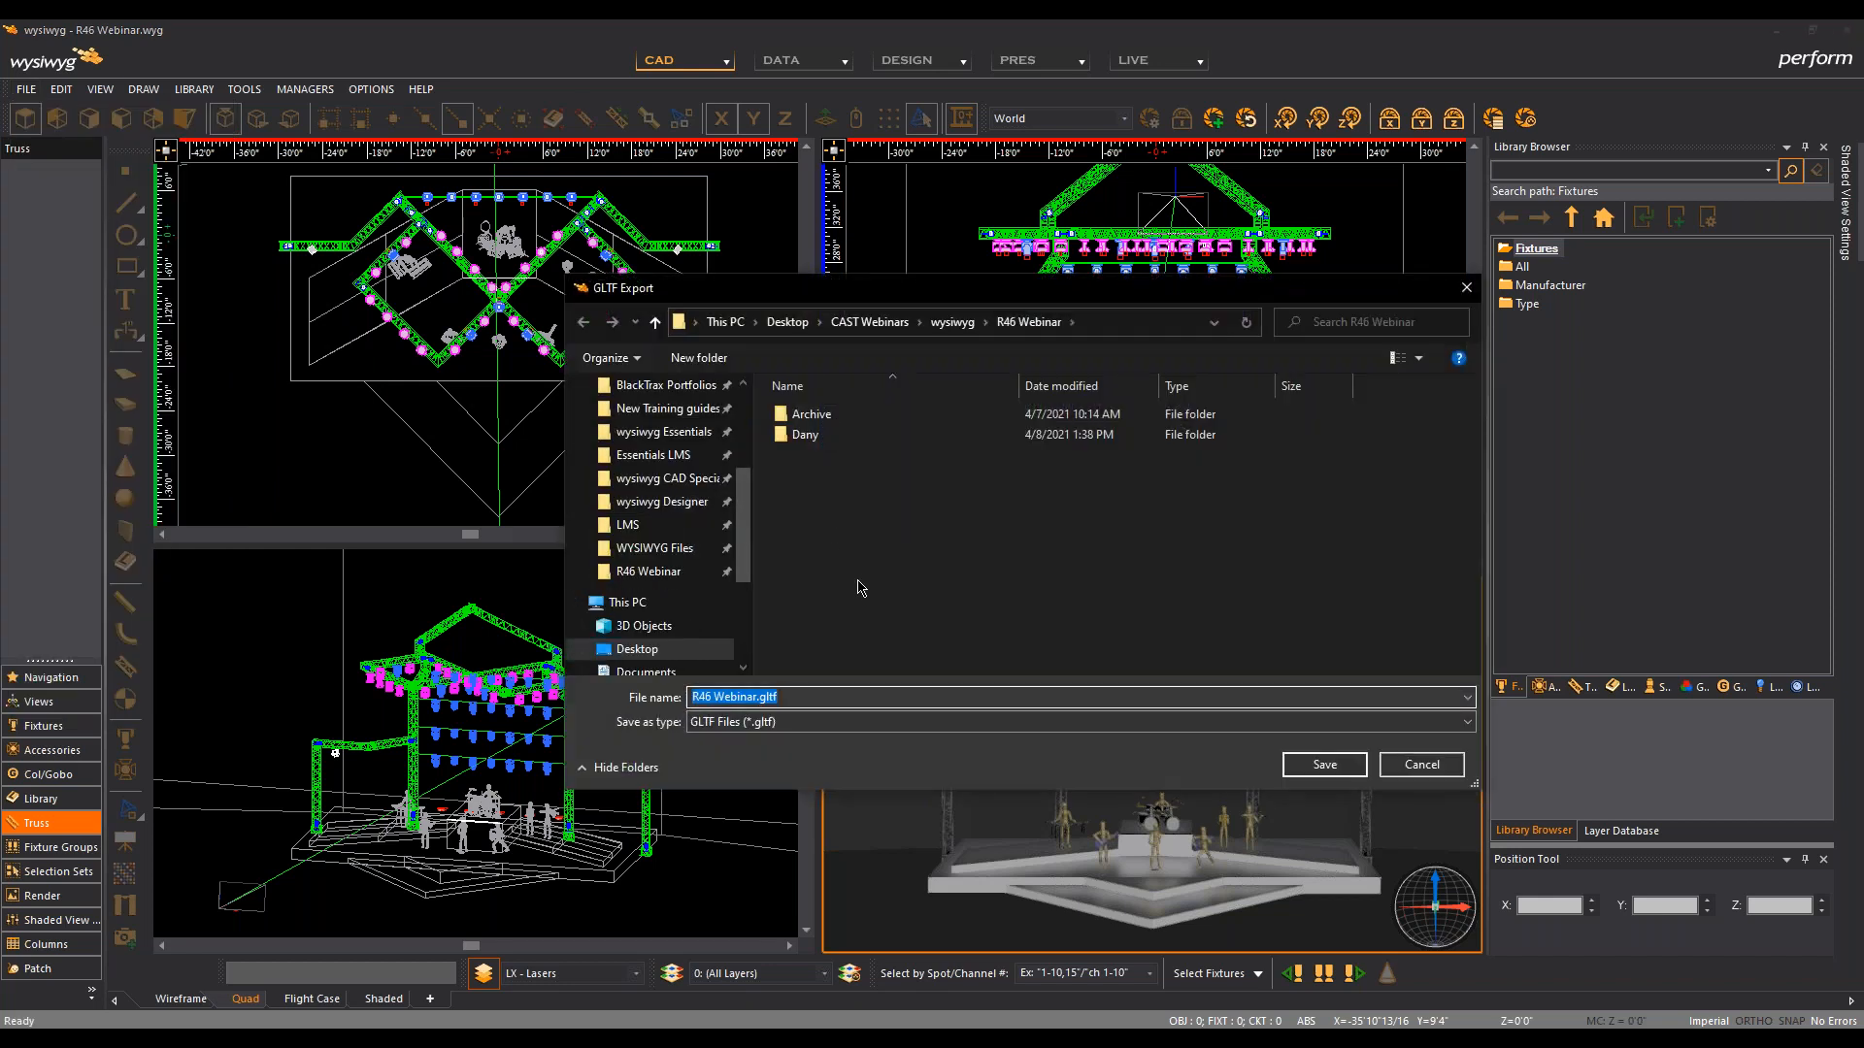
scroll(670, 495, "up", 2)
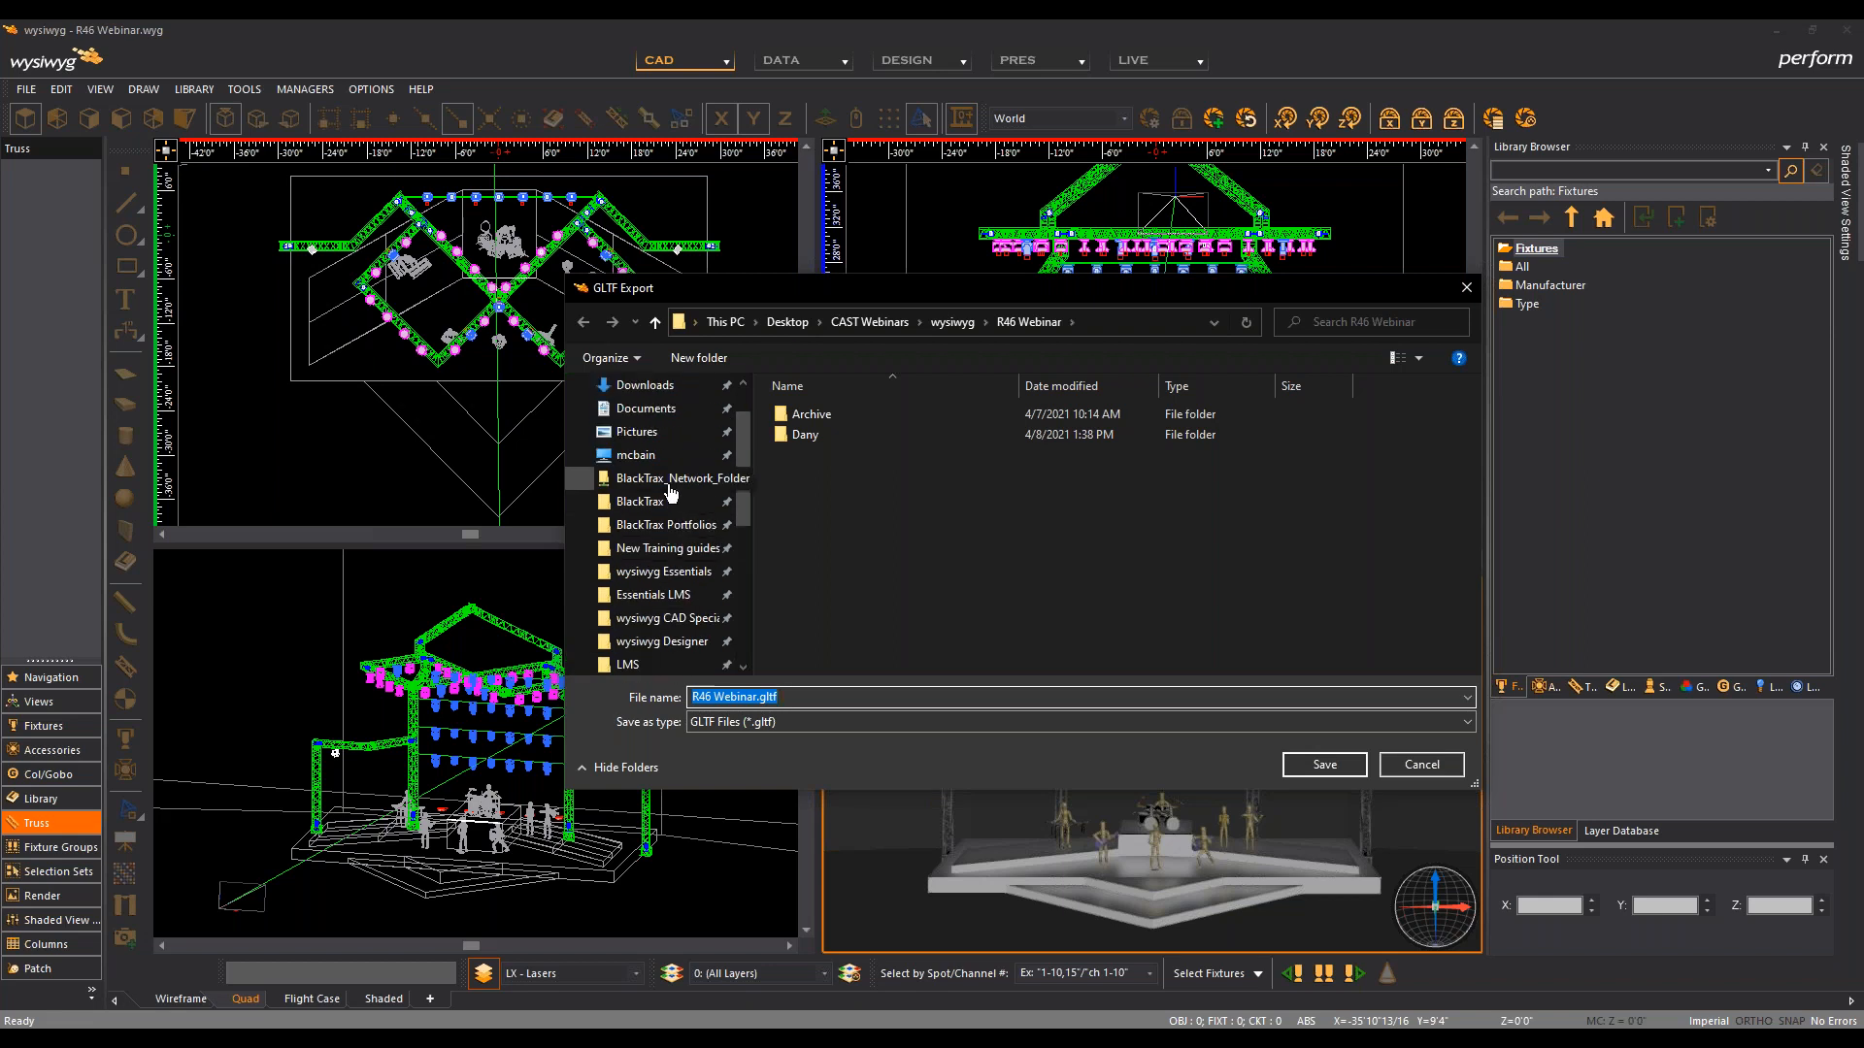
left_click(666, 412)
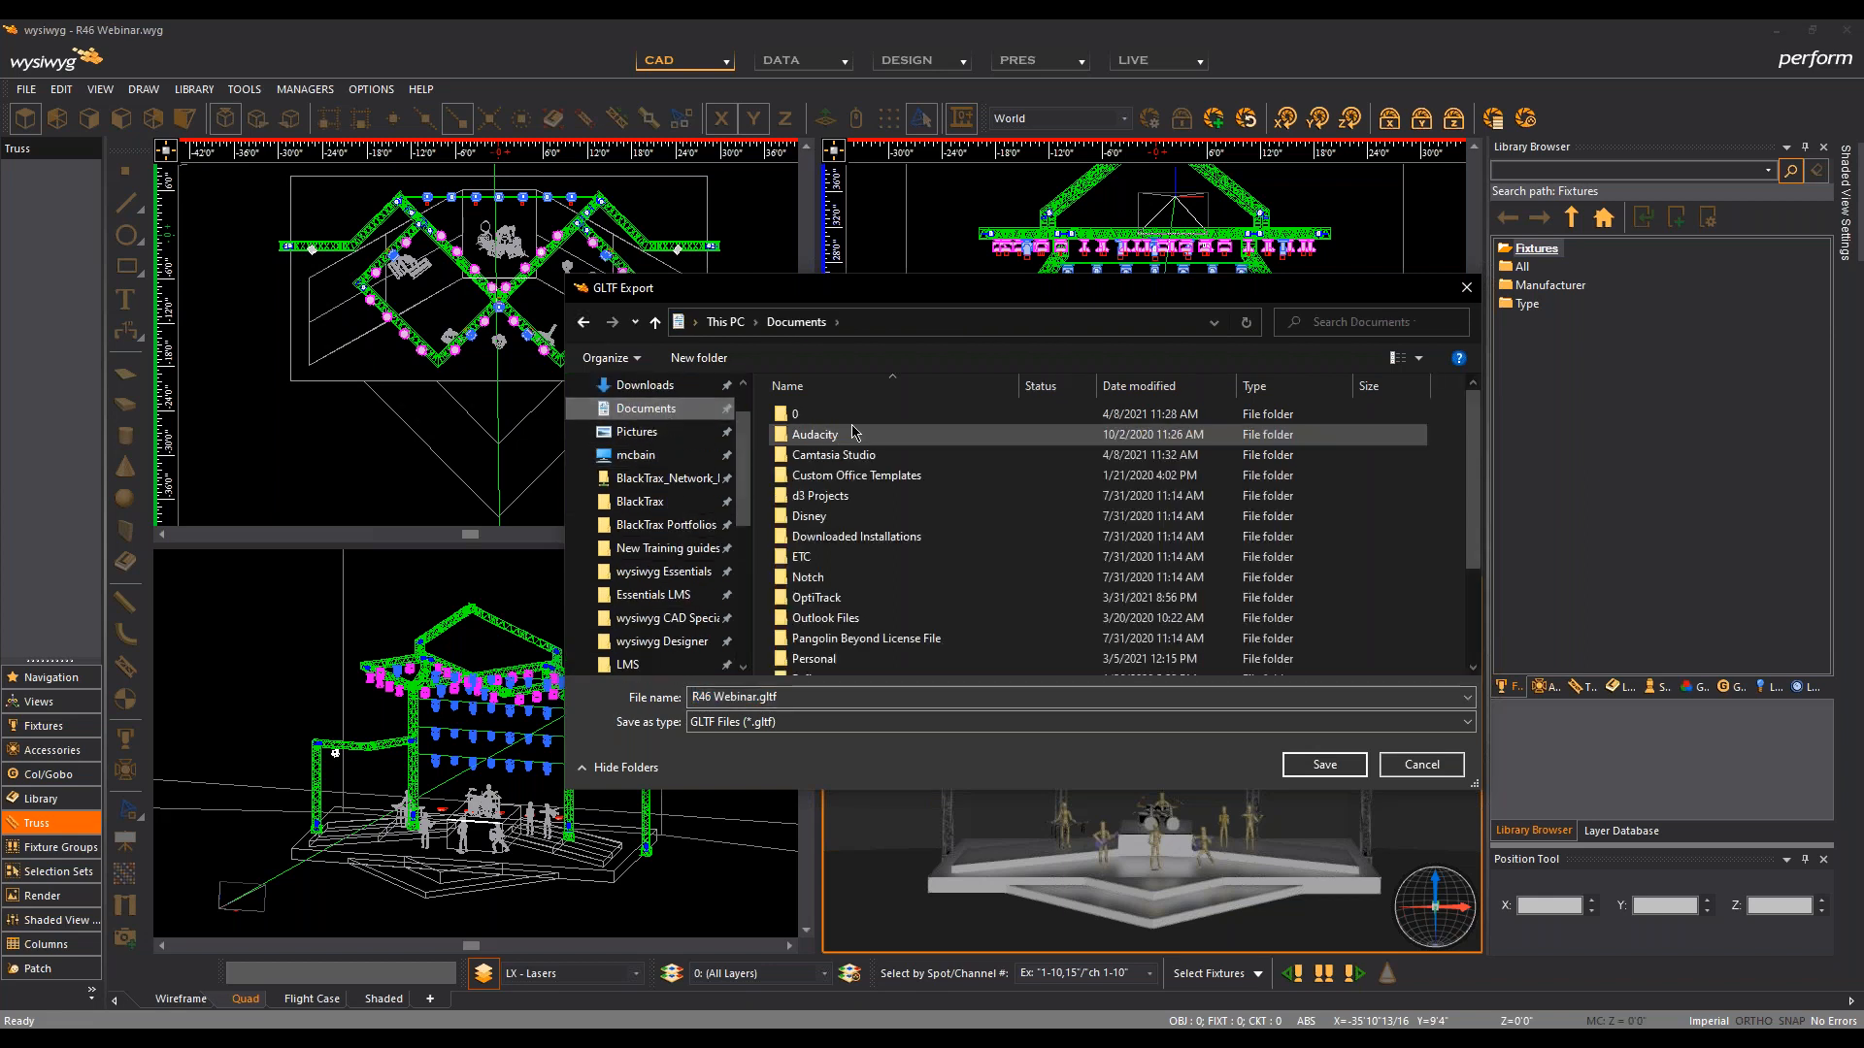
double_click(844, 415)
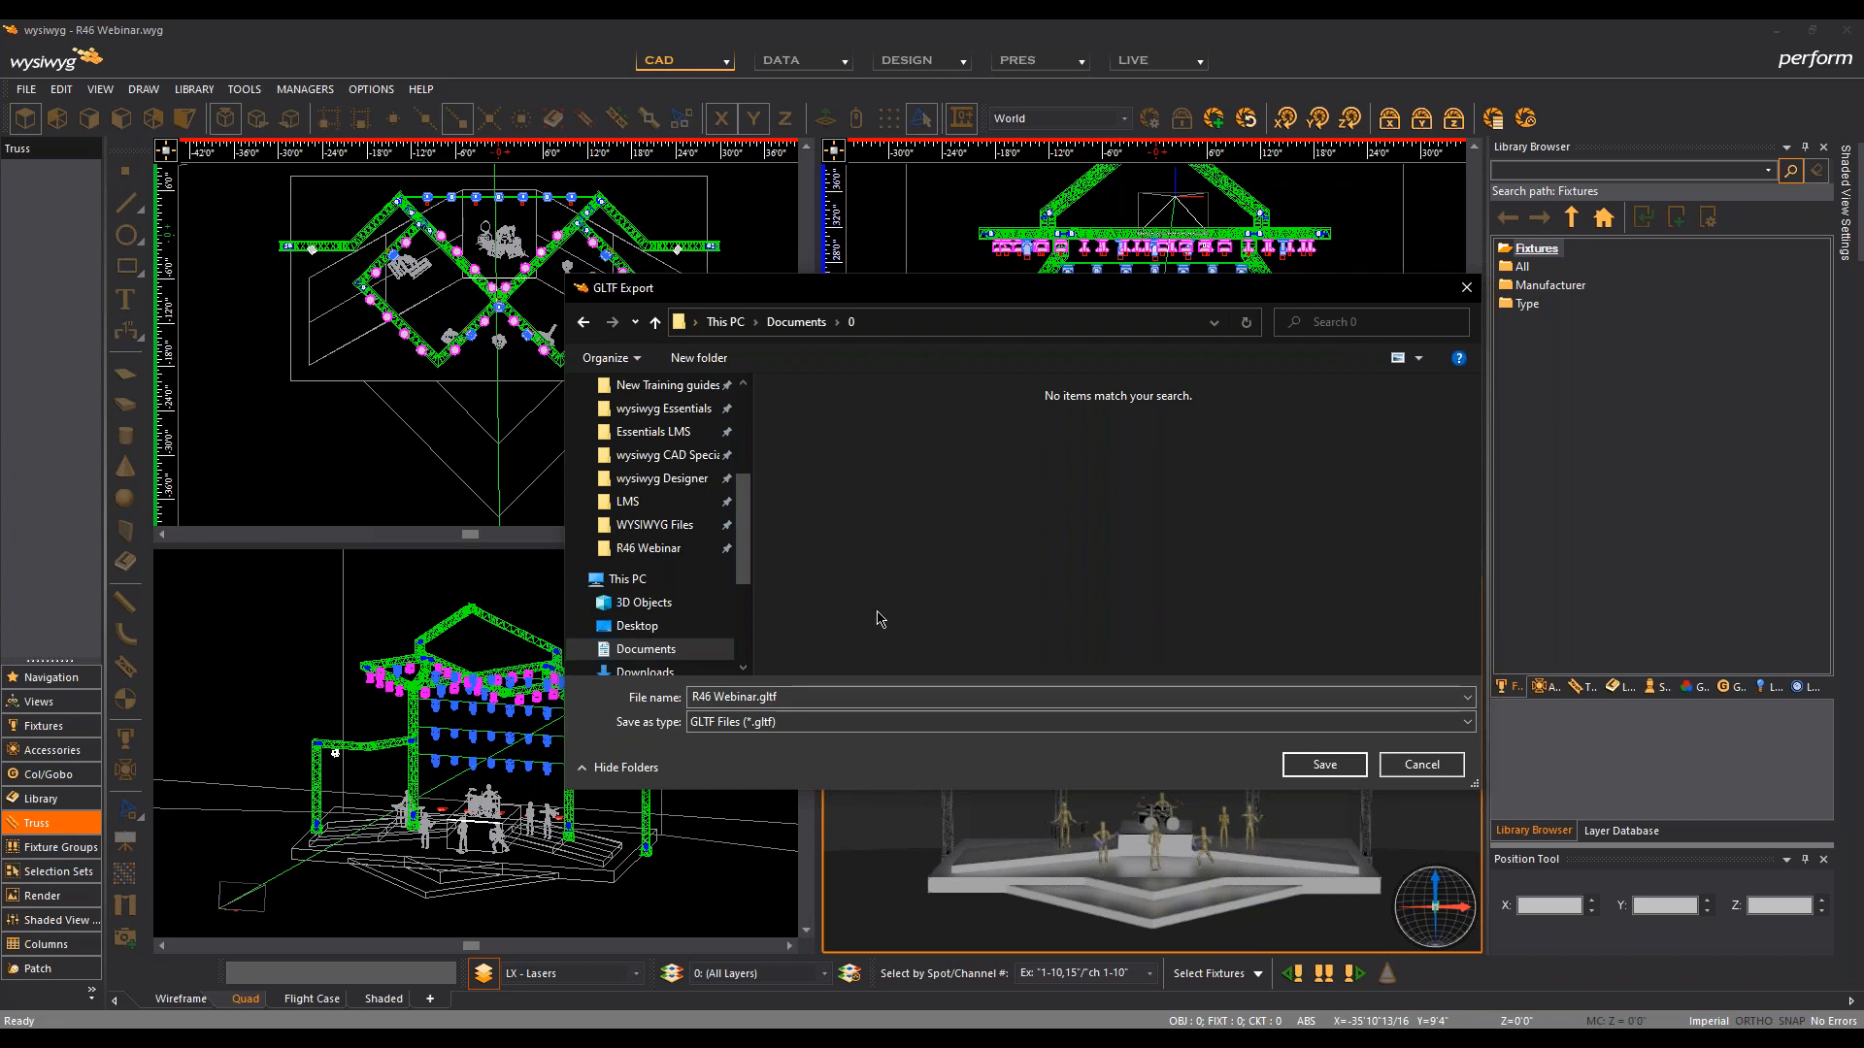
left_click(854, 699)
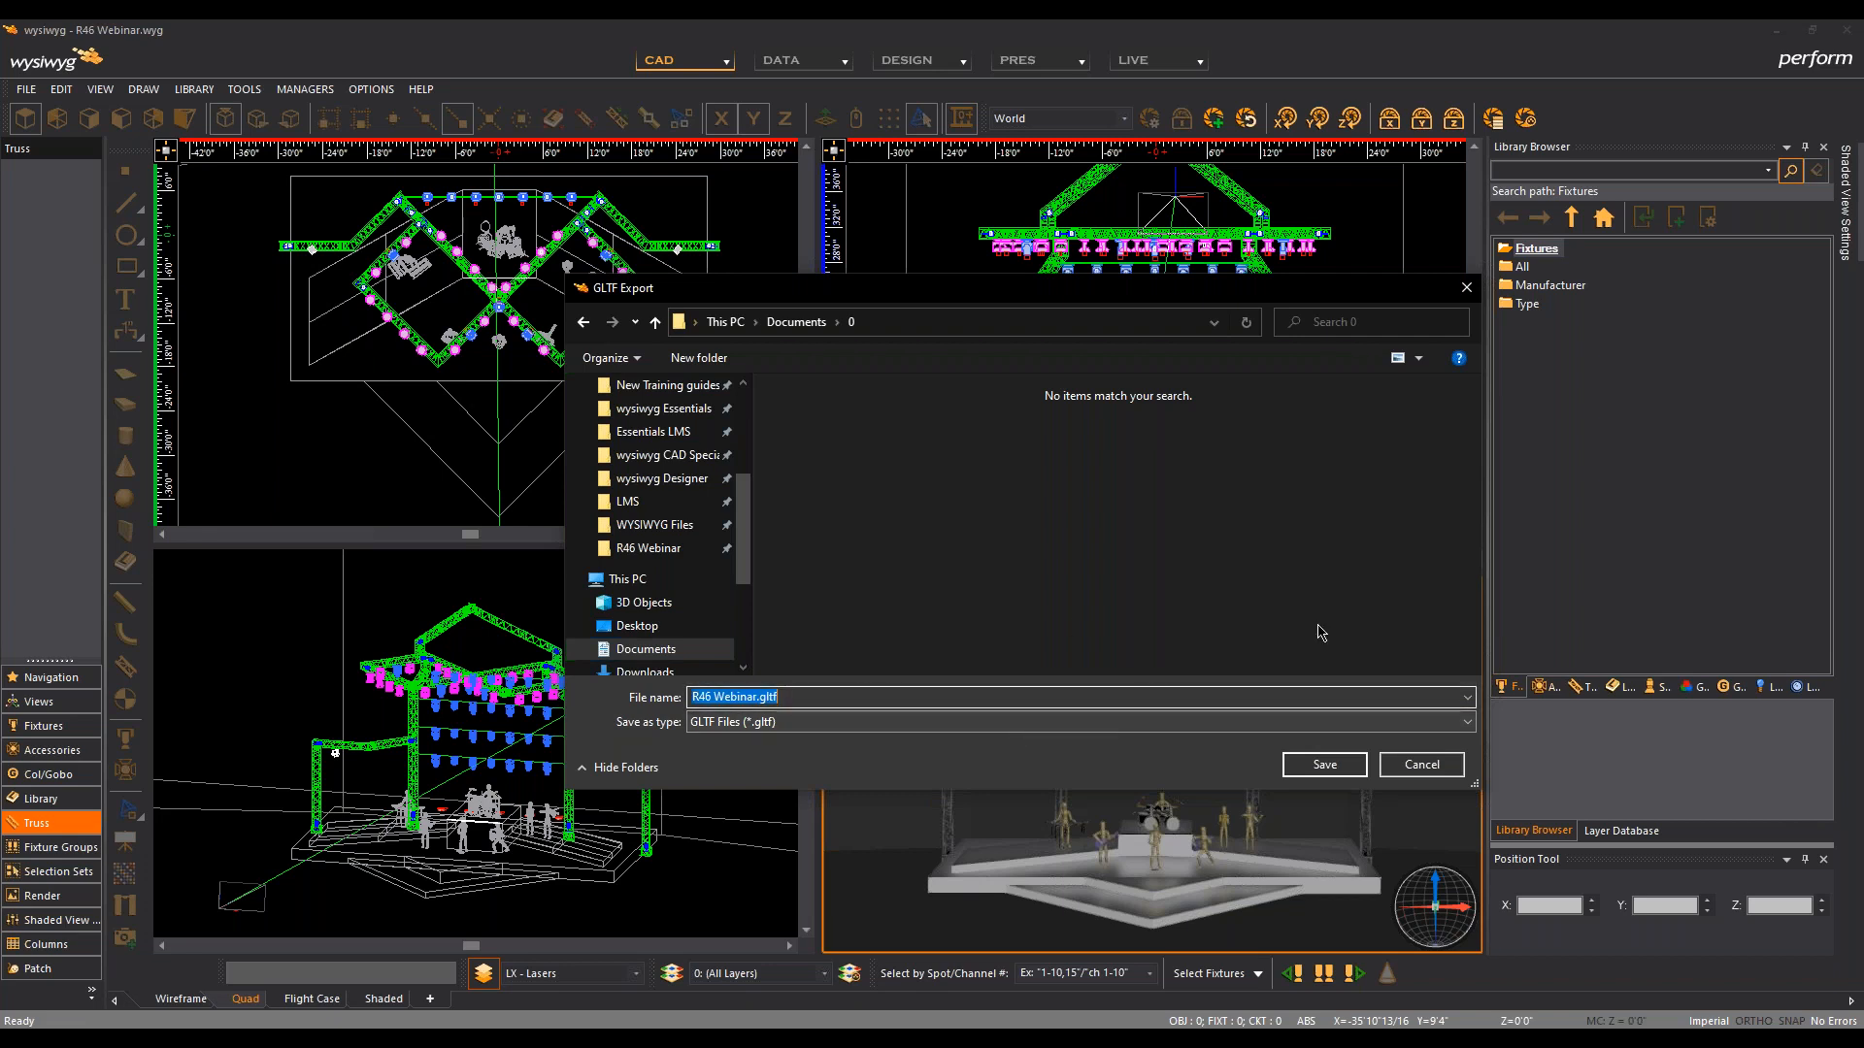
left_click(1325, 765)
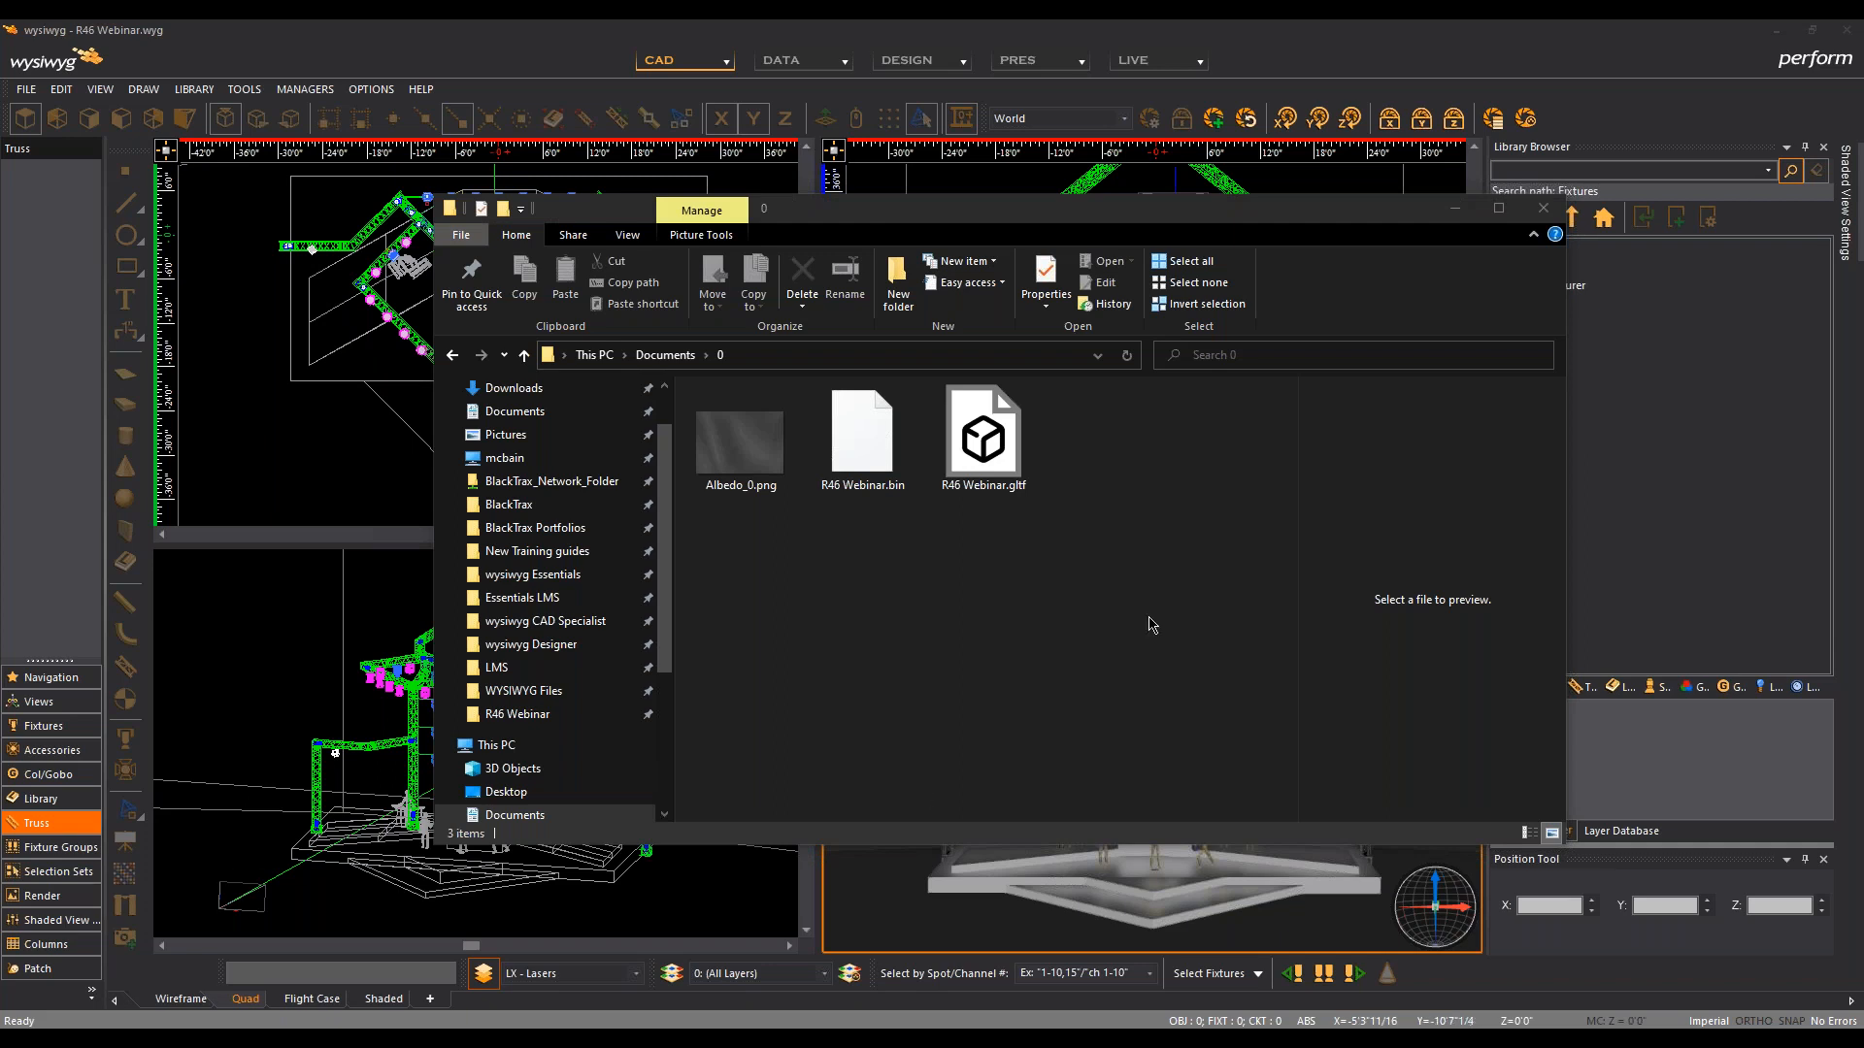
Step: Inspect the exported R46 Webinar.gltf, R46 Webinar.bin and Albedo_0.png files in folder 0, and switch back to wysiwyg
left_click(1086, 636)
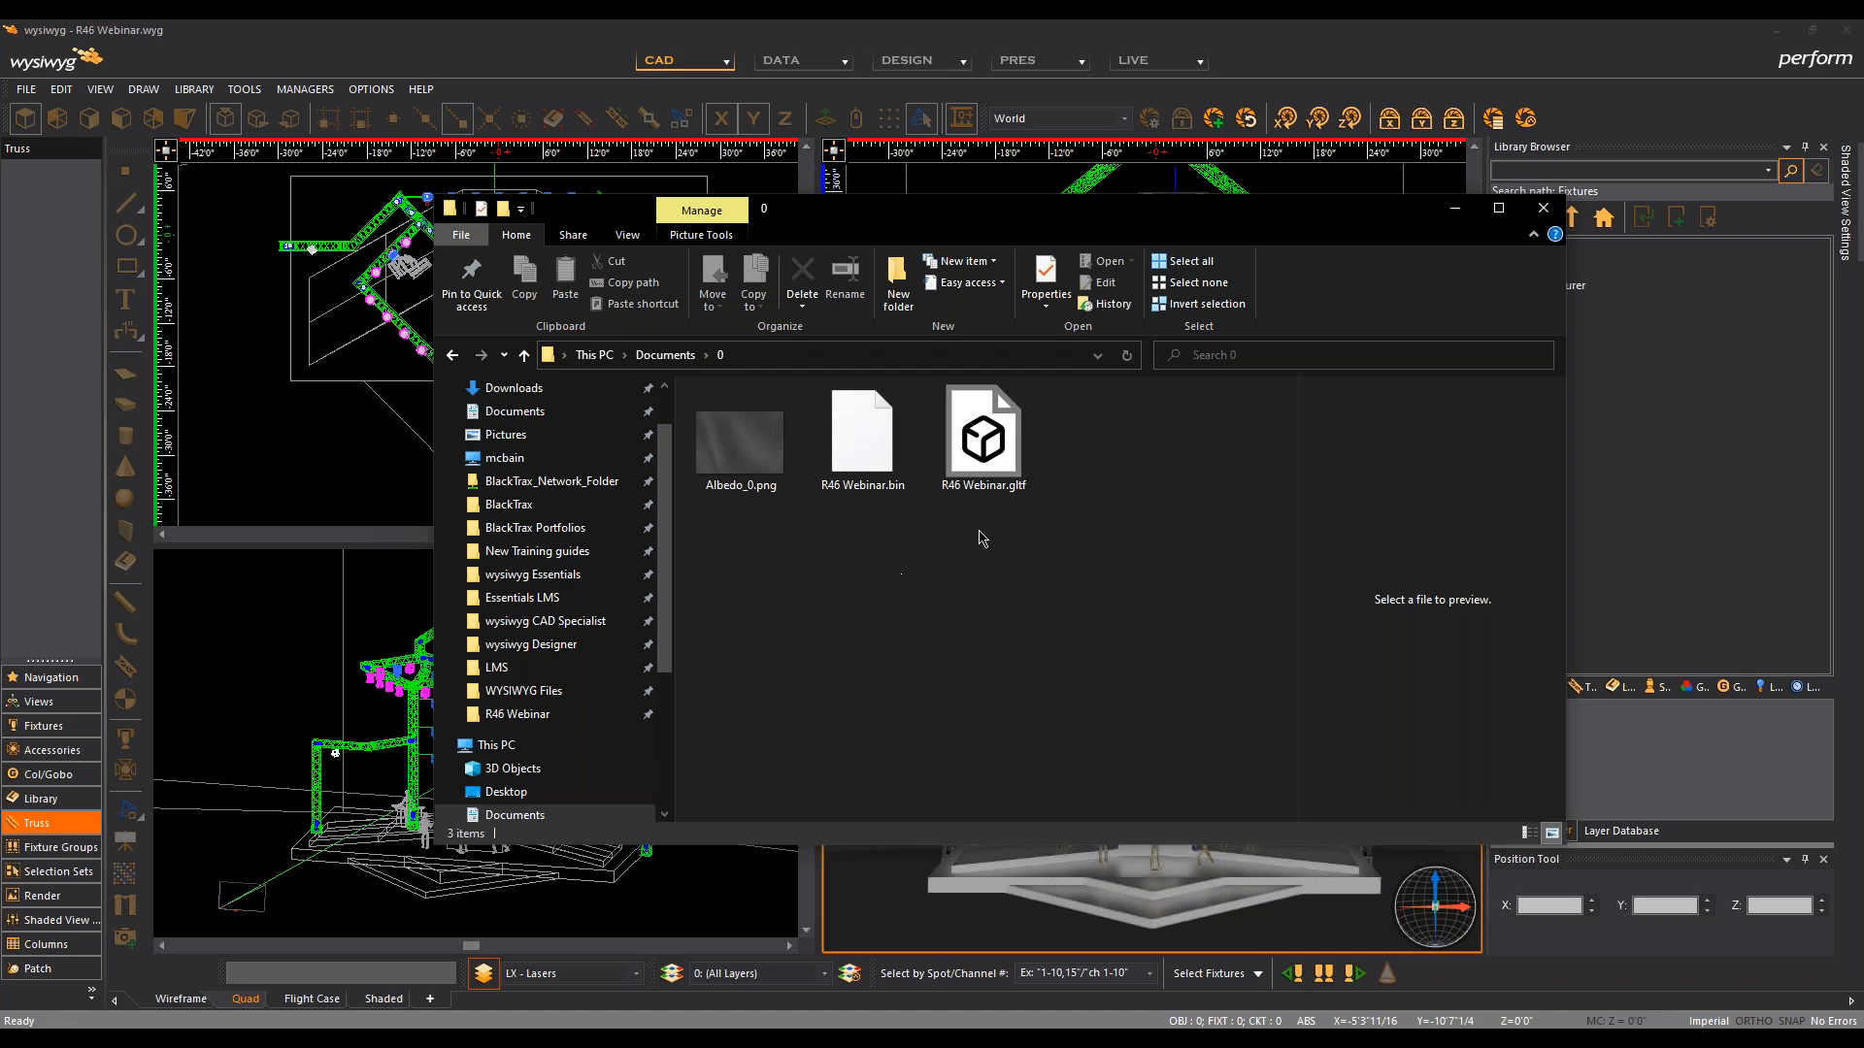
left_click(1006, 464)
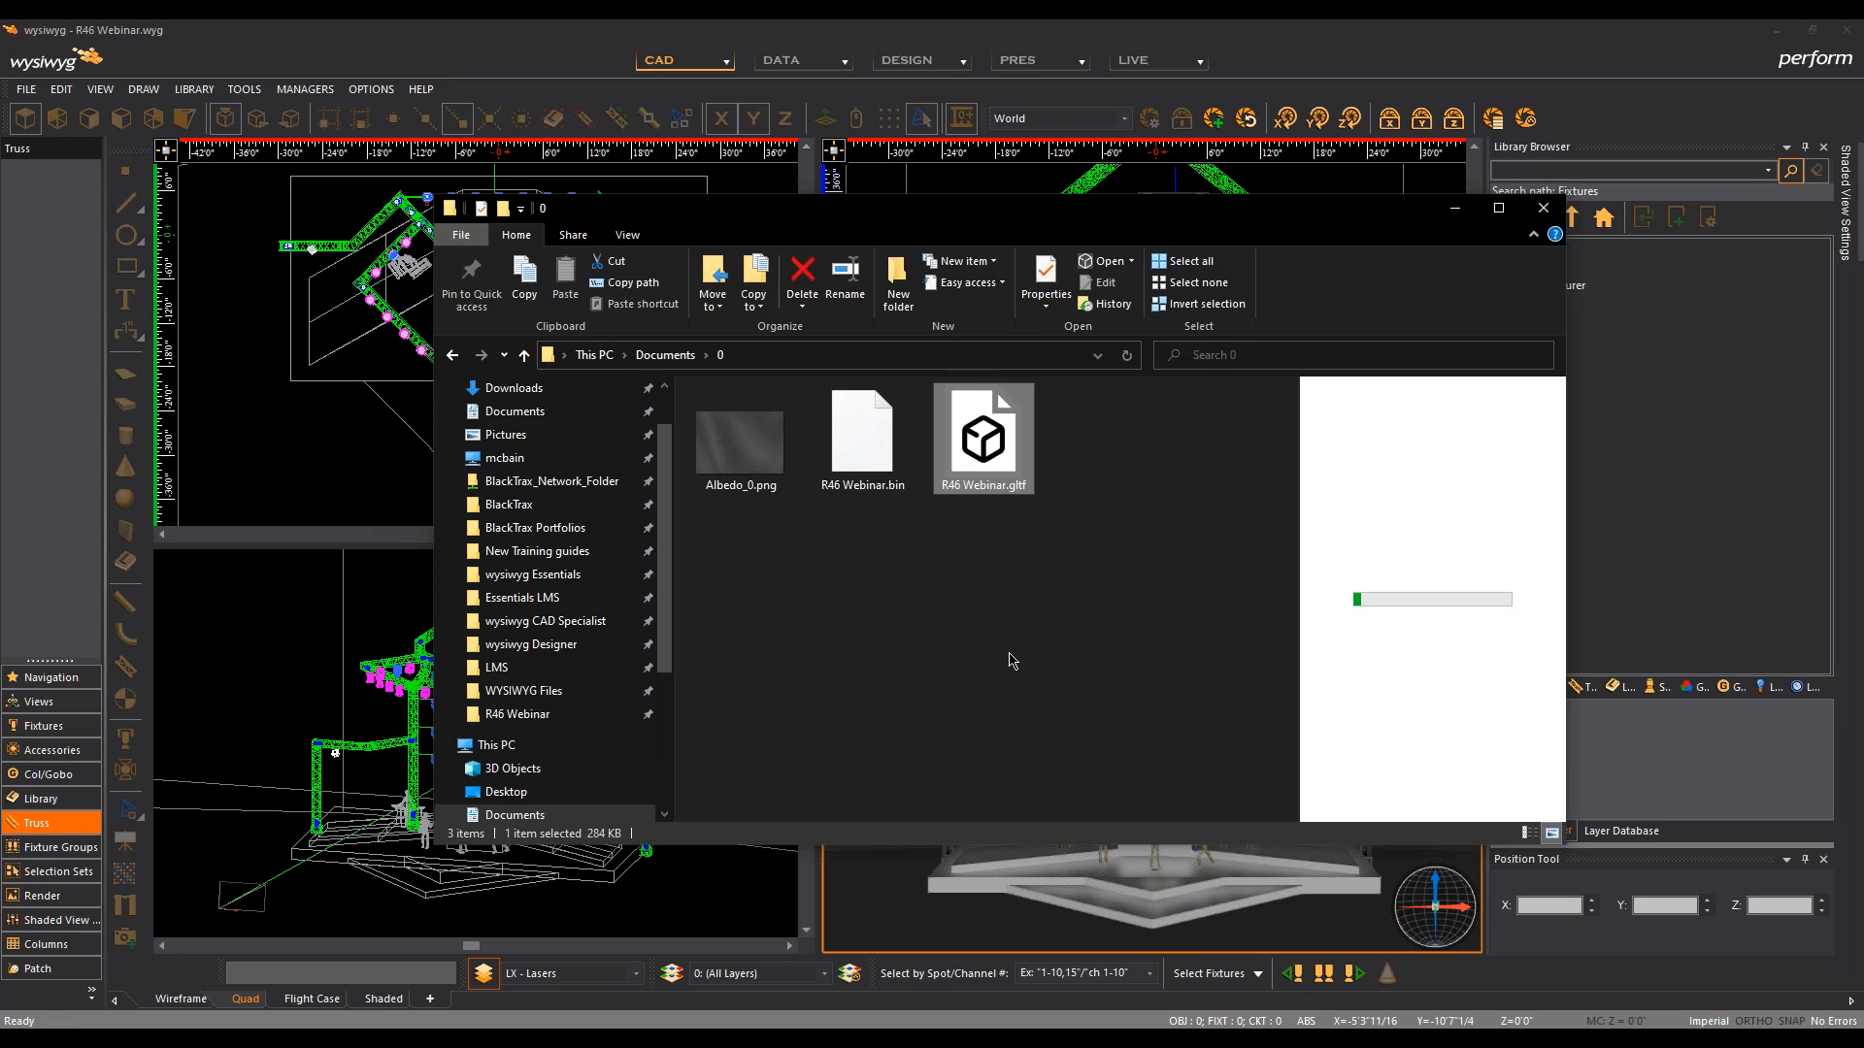
left_click(869, 451)
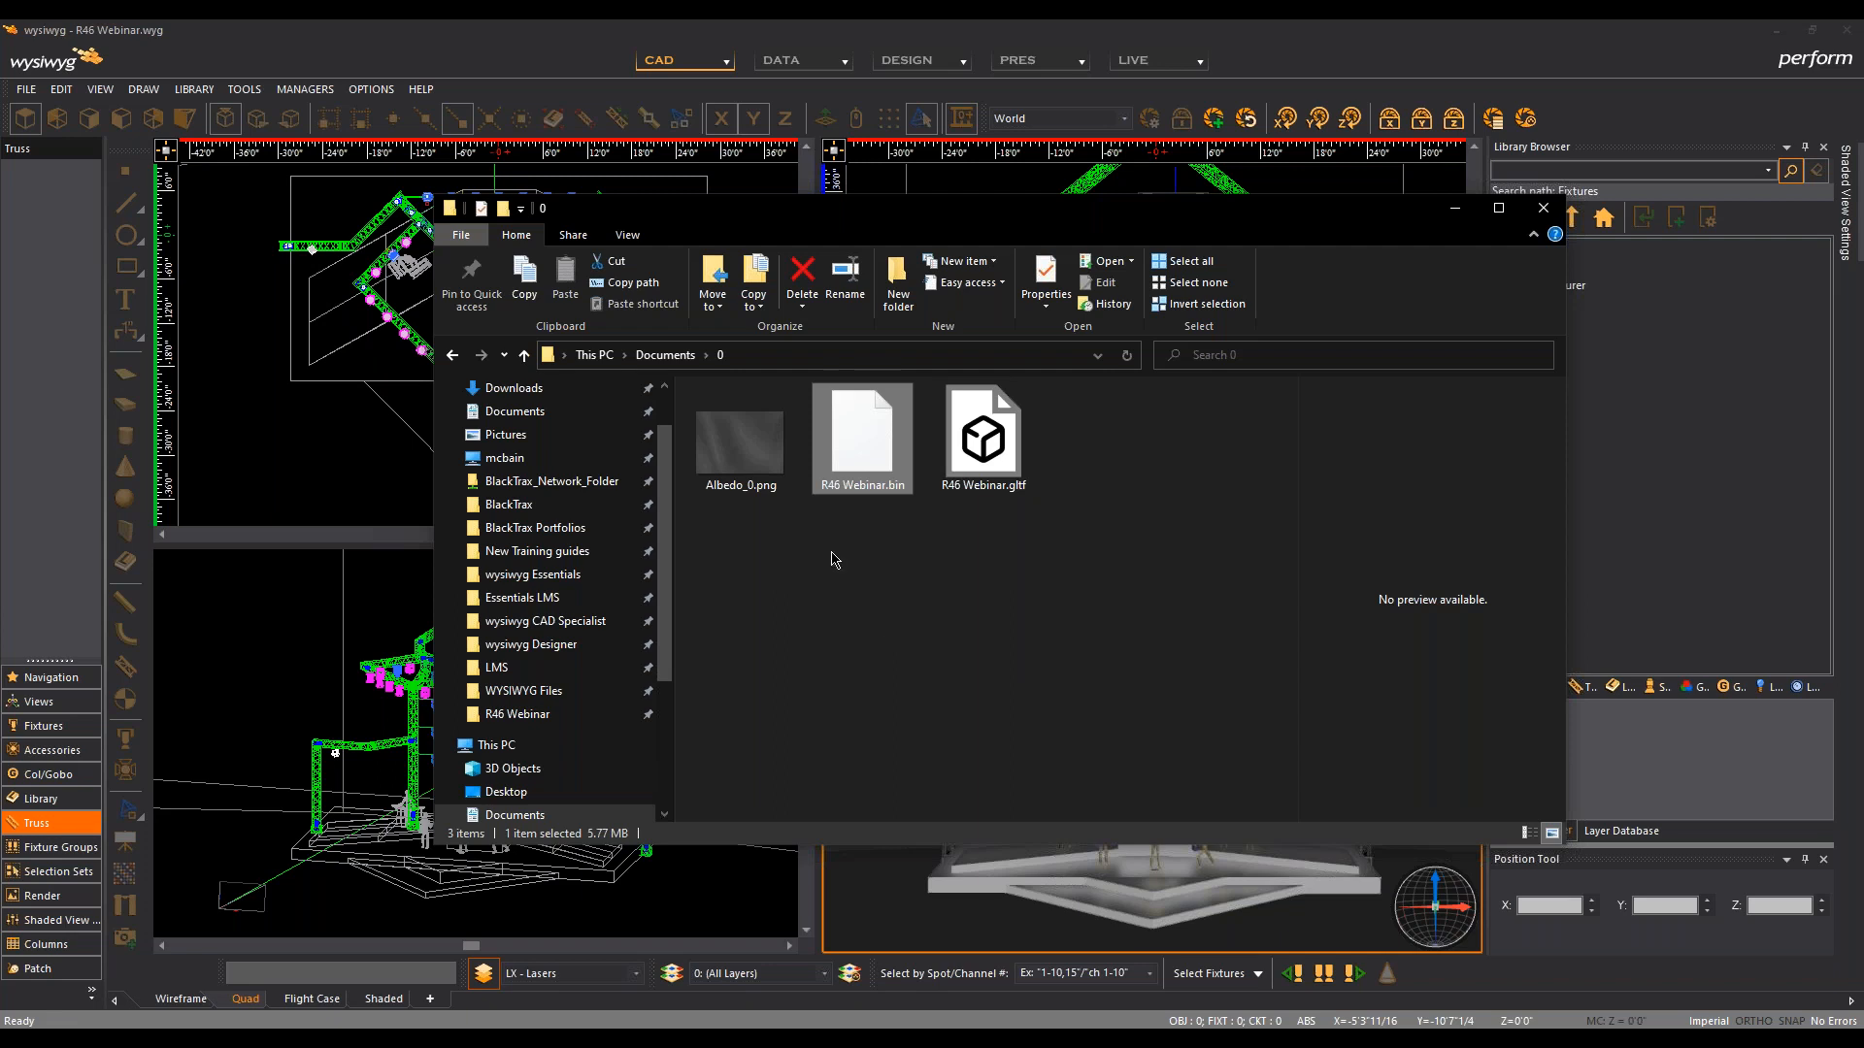
left_click(757, 457)
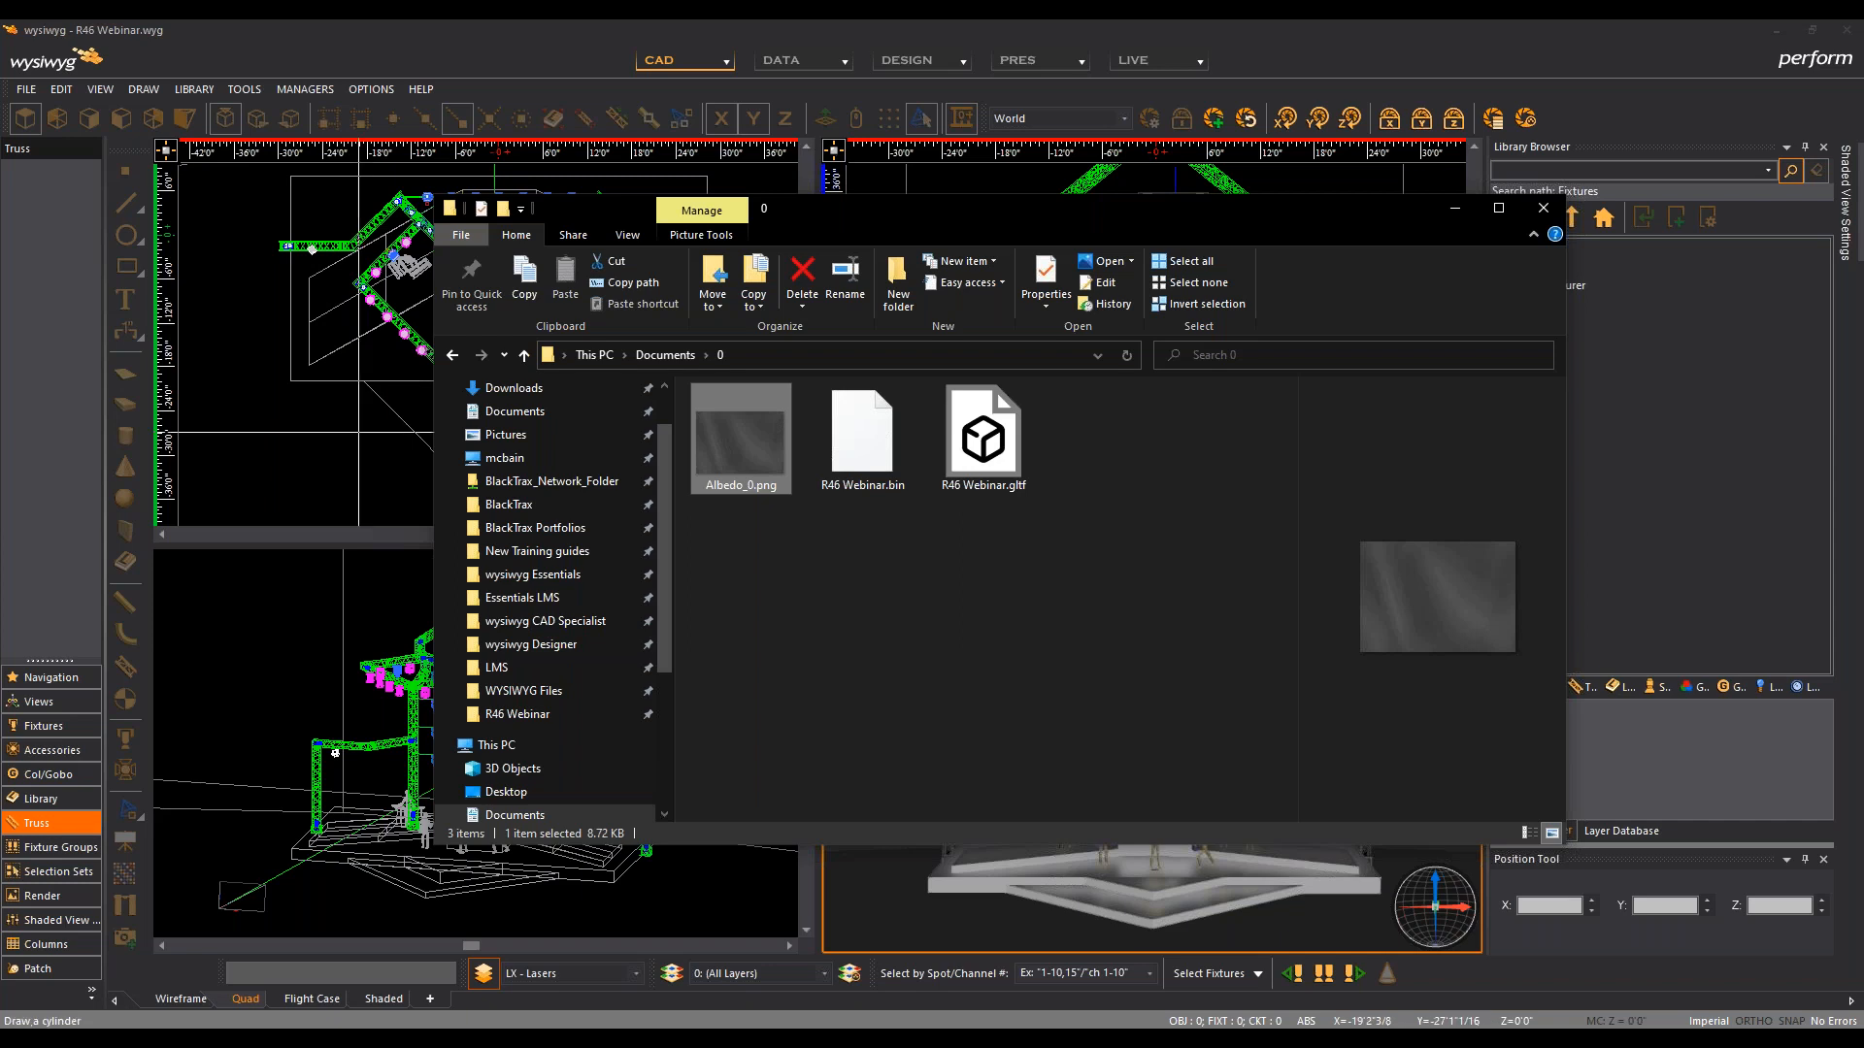
left_click(336, 454)
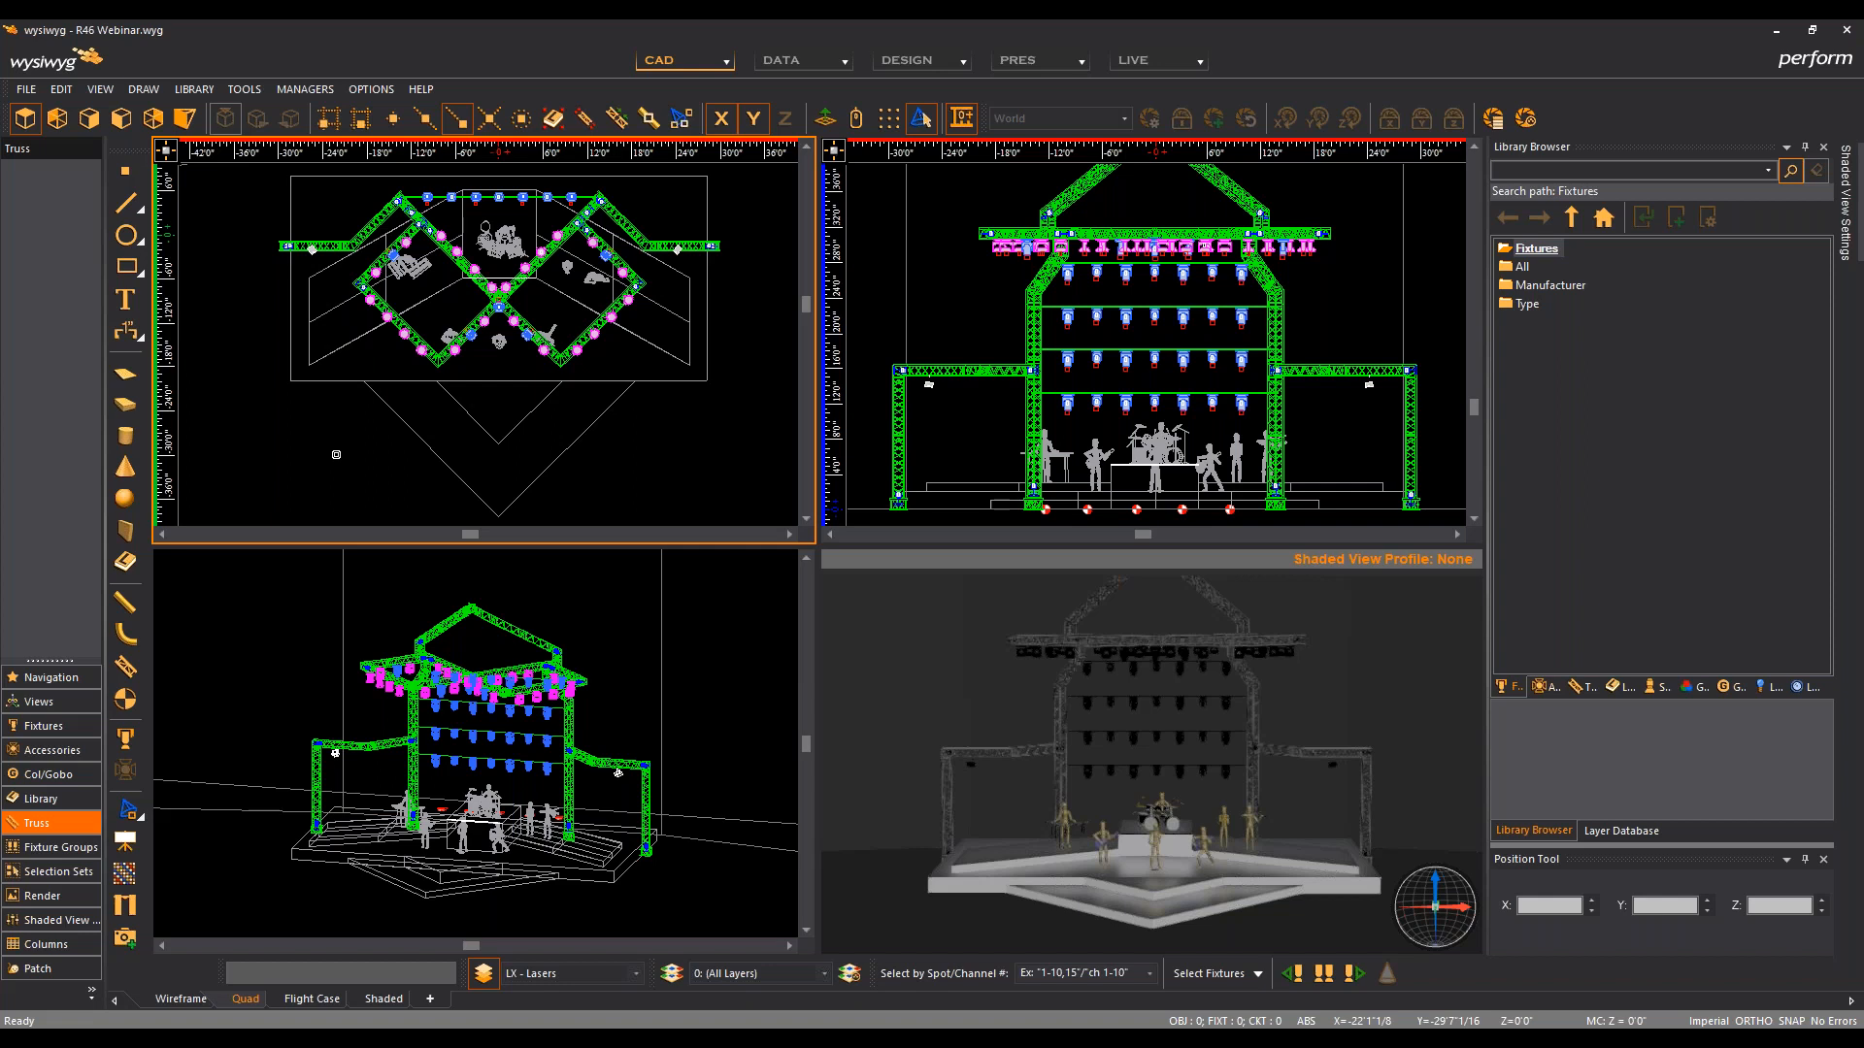
Step: Examine the extent of the venue outline and the rigging points upstage in the wireframe plan view, leaving nothing selected
left_click(183, 1000)
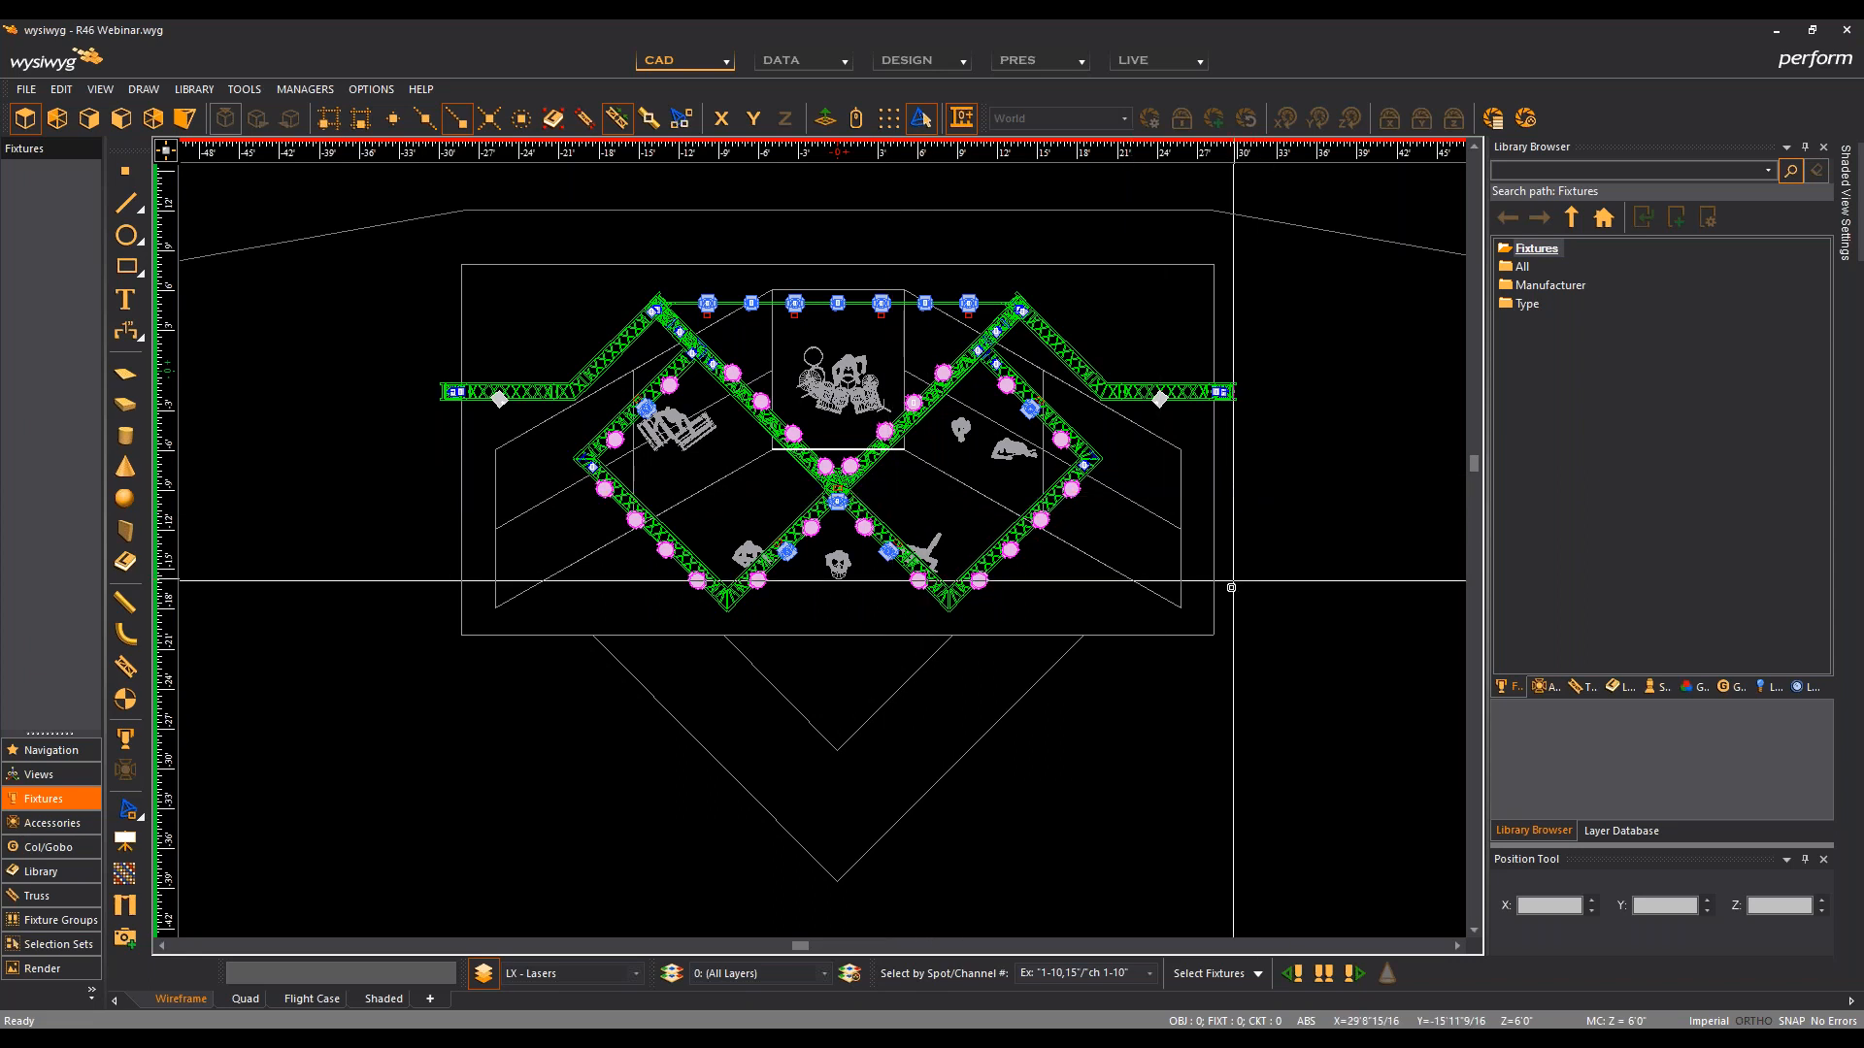
scroll(1231, 587, "down", 2)
middle_click_drag(1240, 582, 1074, 574)
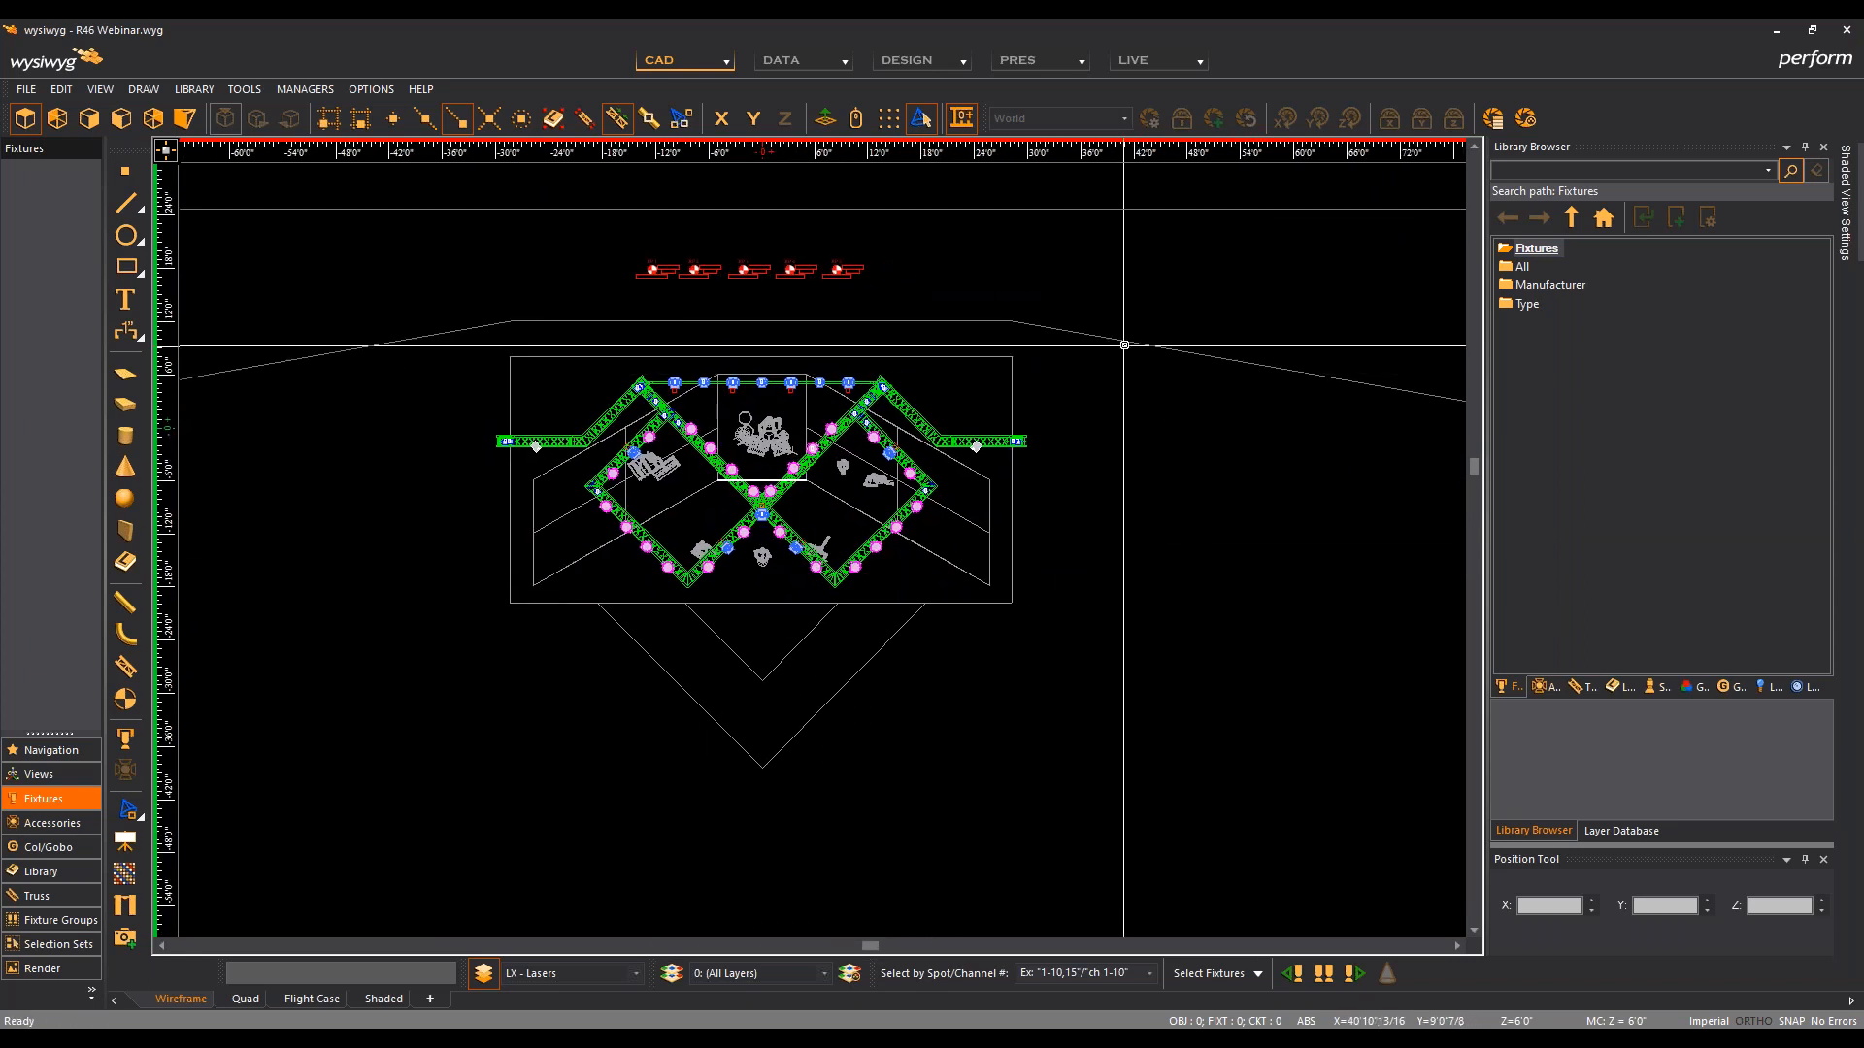
left_click(1132, 346)
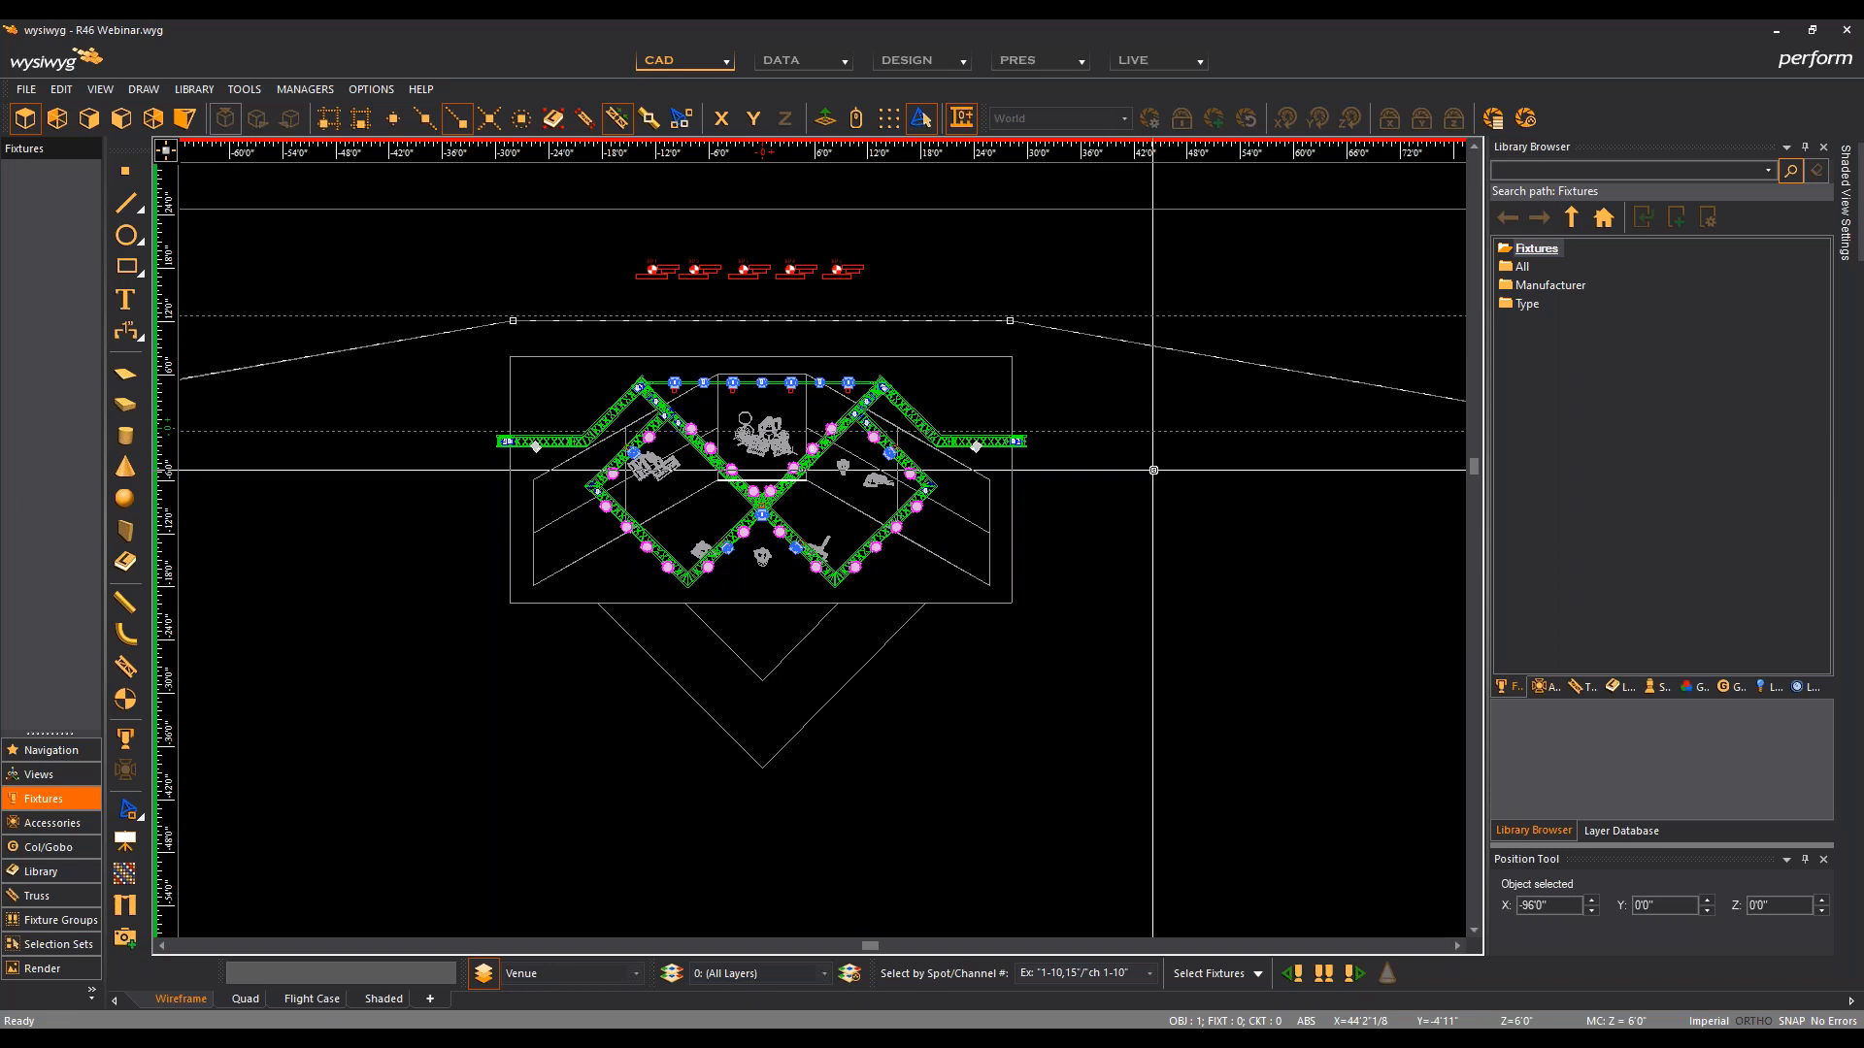
middle_click_drag(1115, 456, 736, 465)
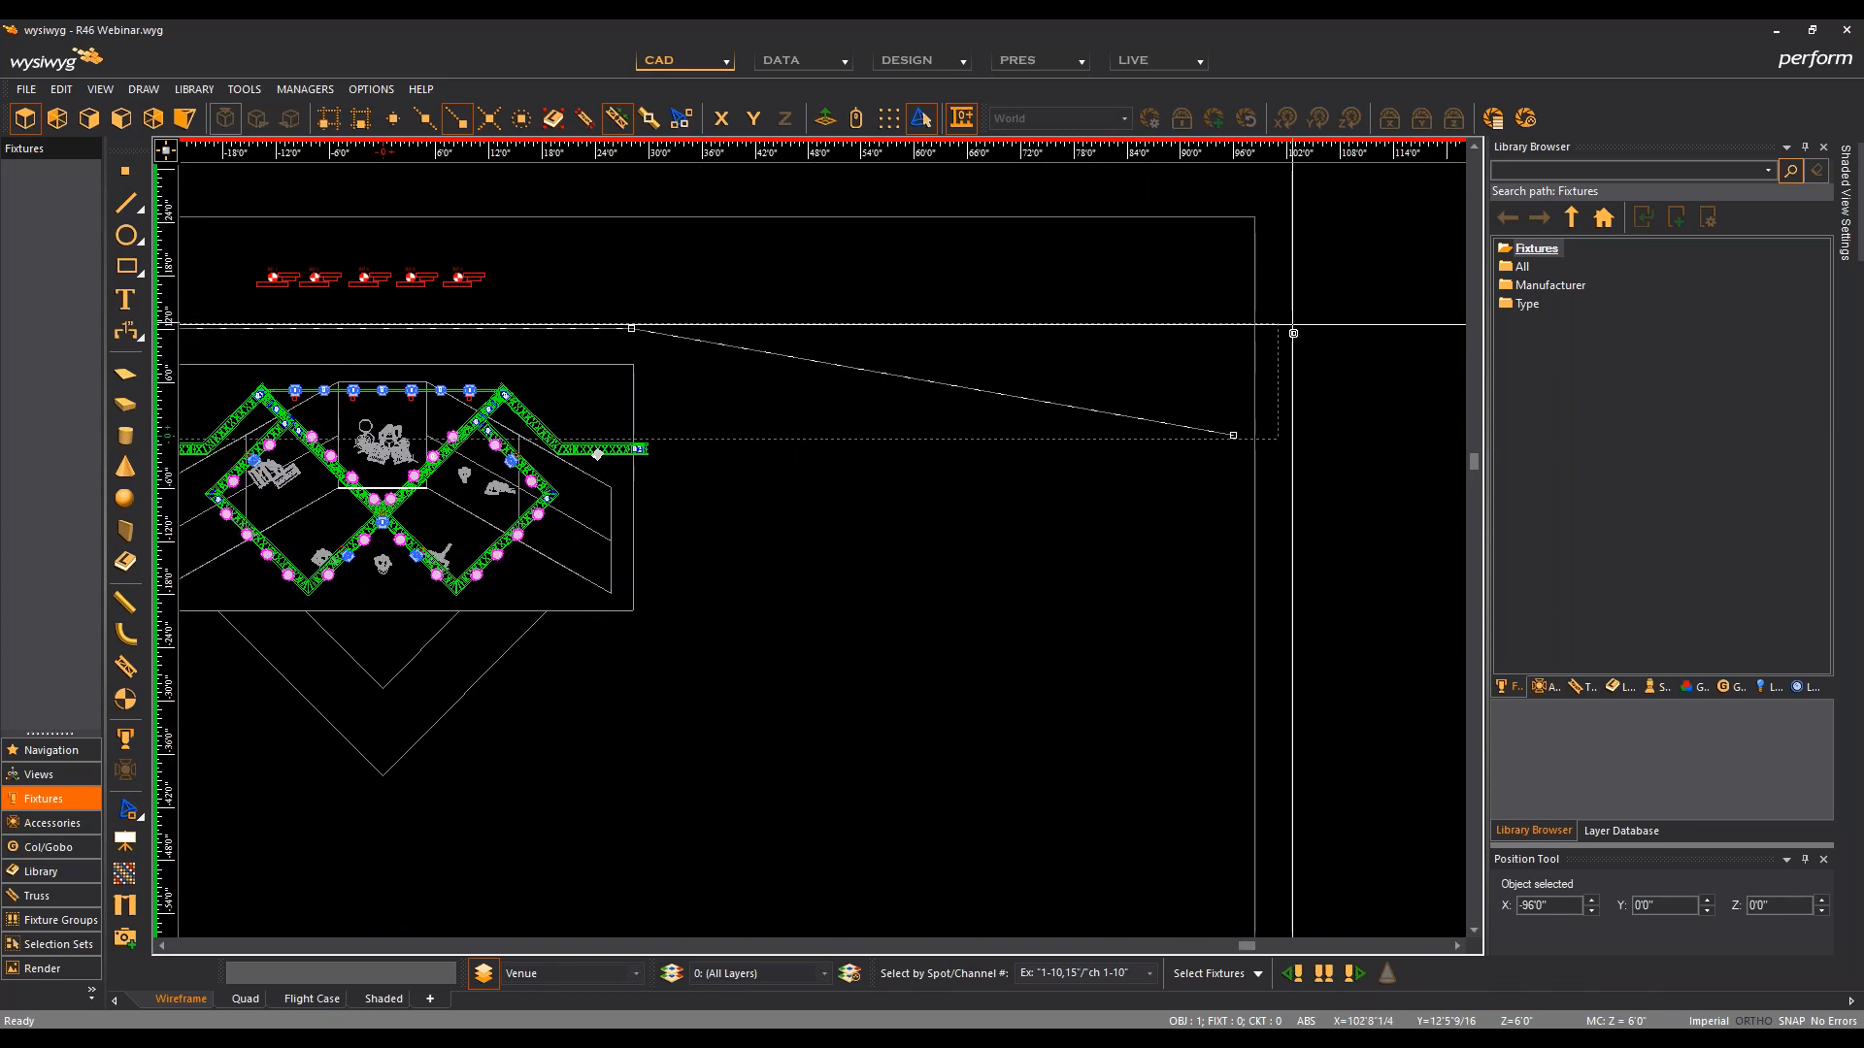
middle_click_drag(478, 547, 1054, 554)
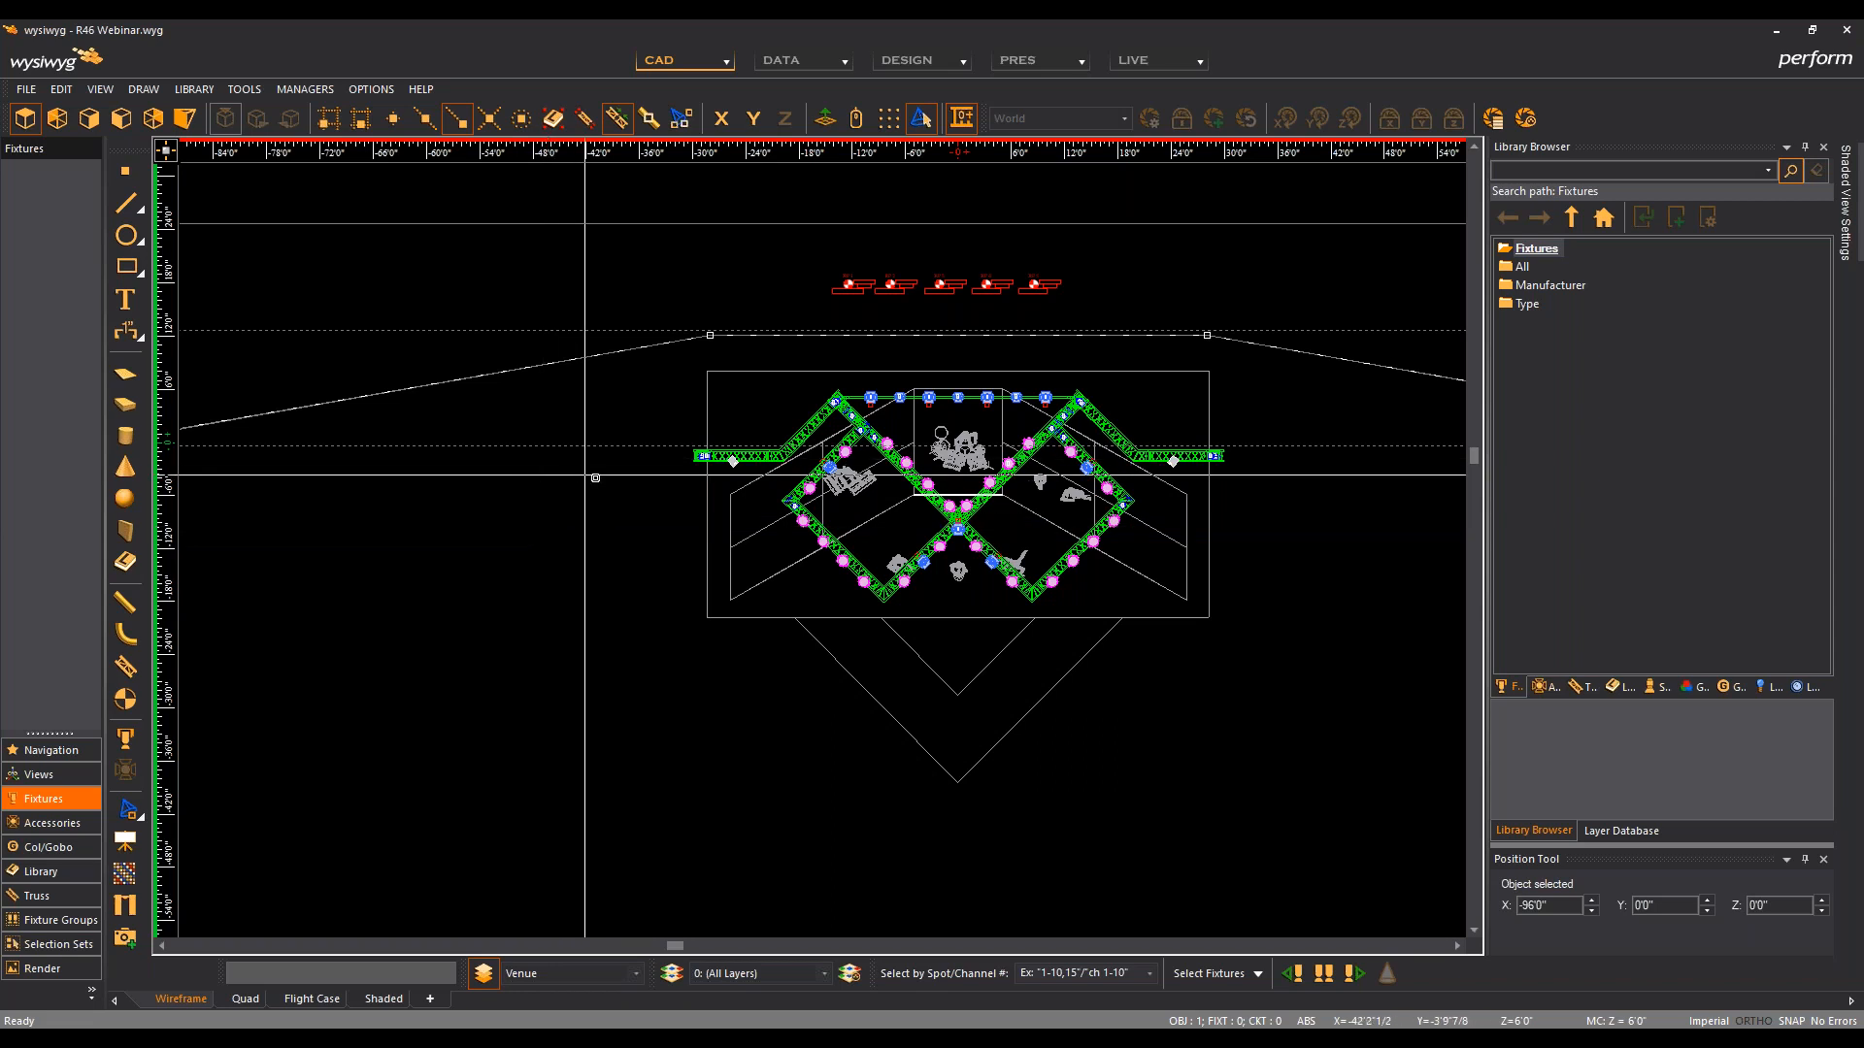
middle_click_drag(574, 503, 510, 523)
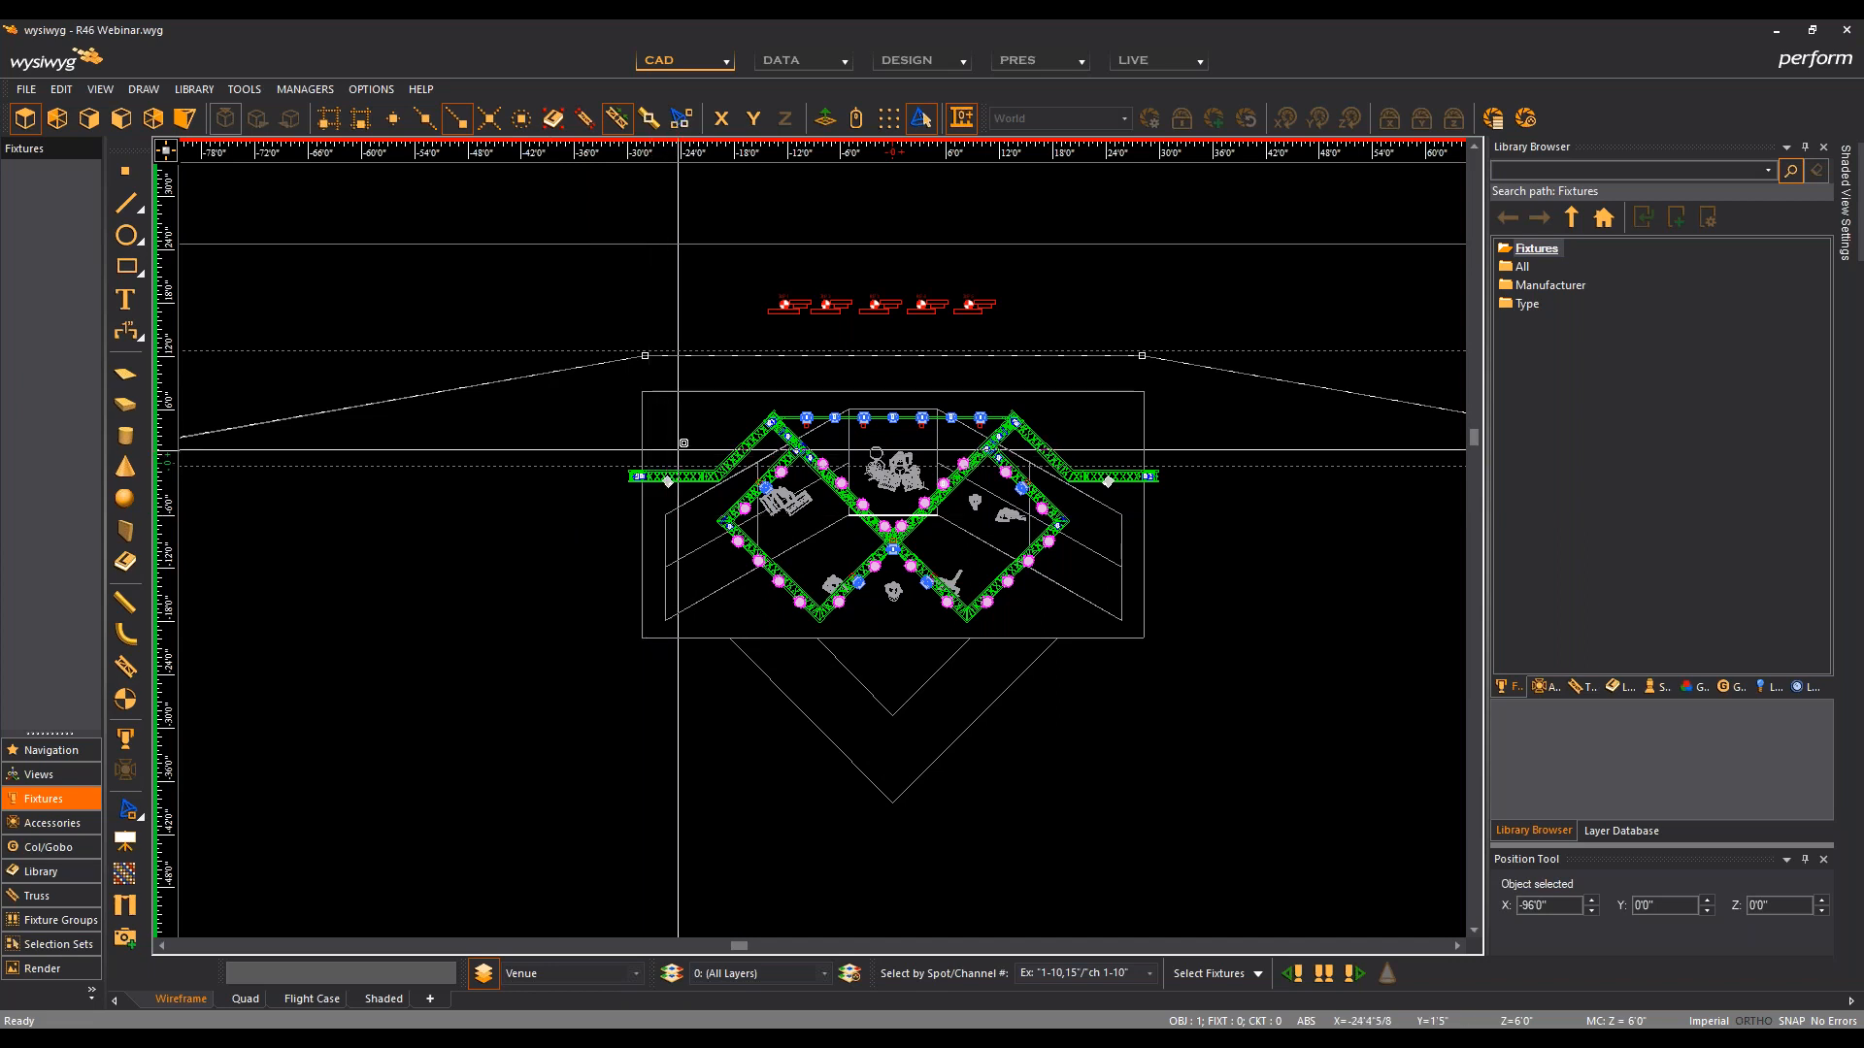
scroll(888, 350, "up", 3)
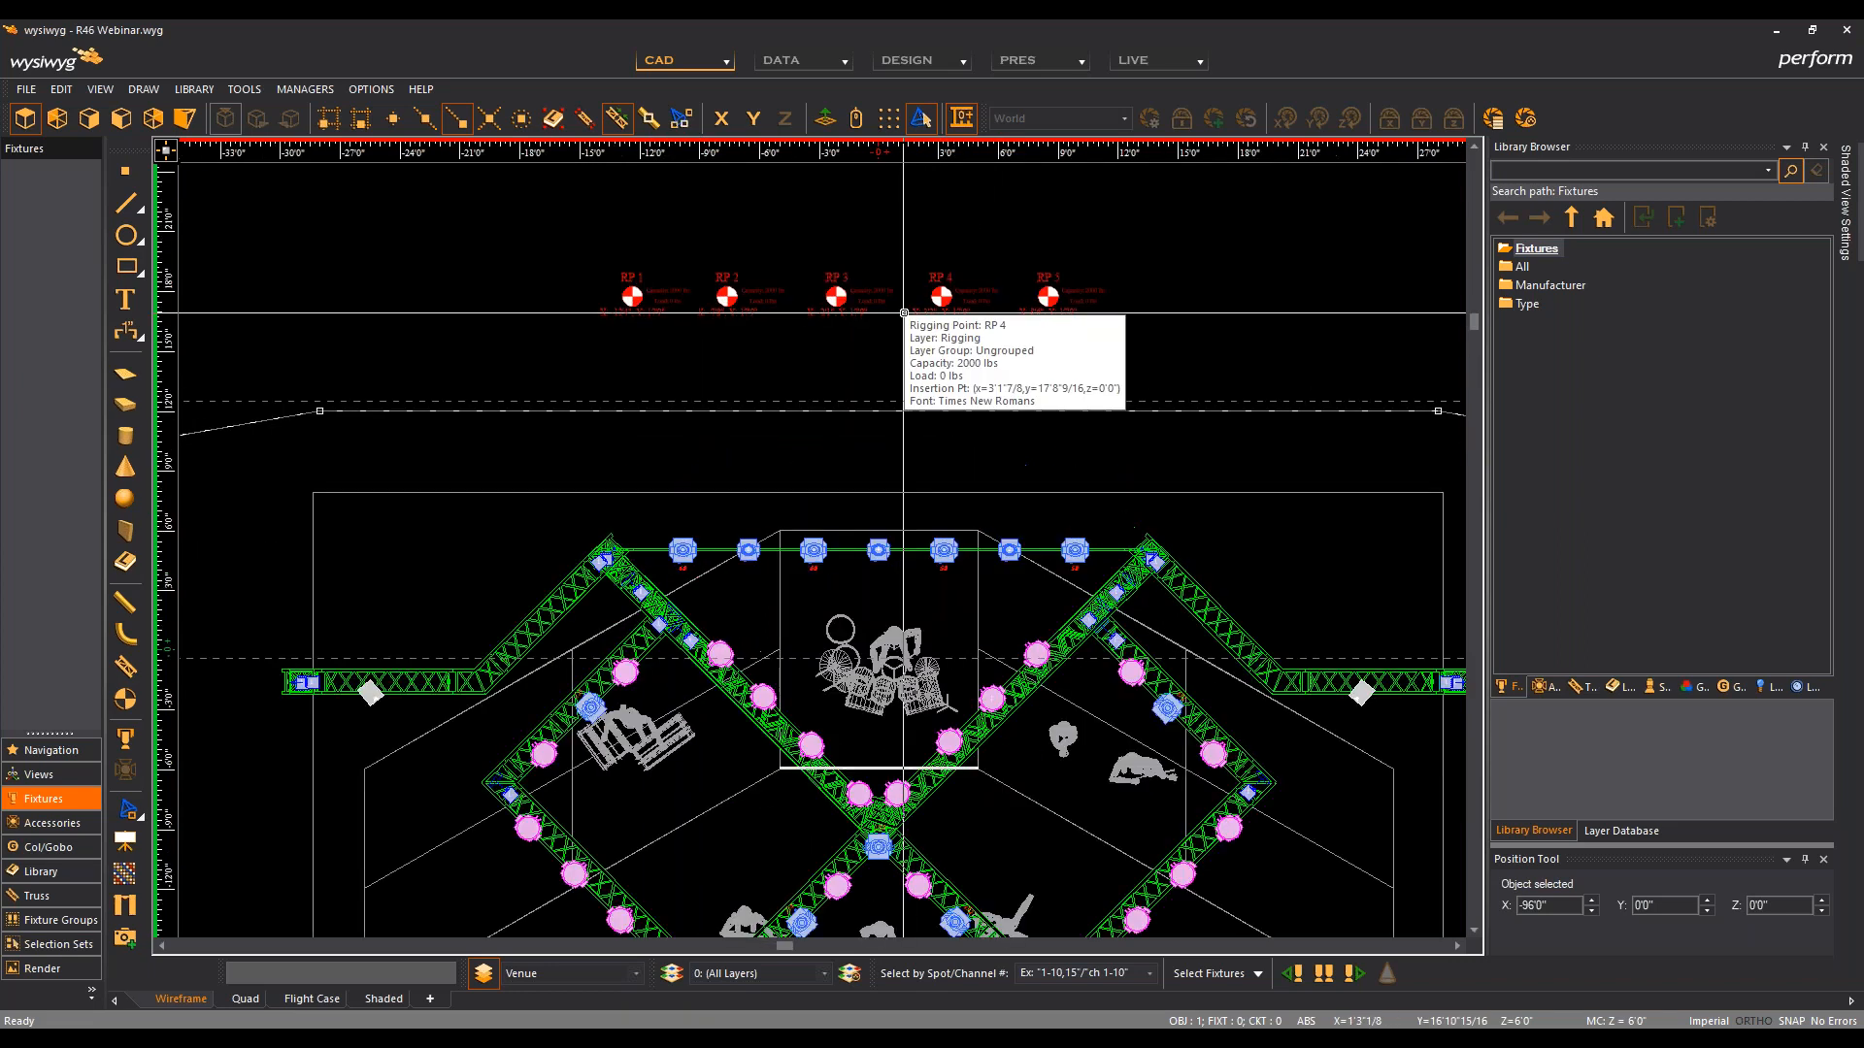
middle_click_drag(885, 365, 850, 374)
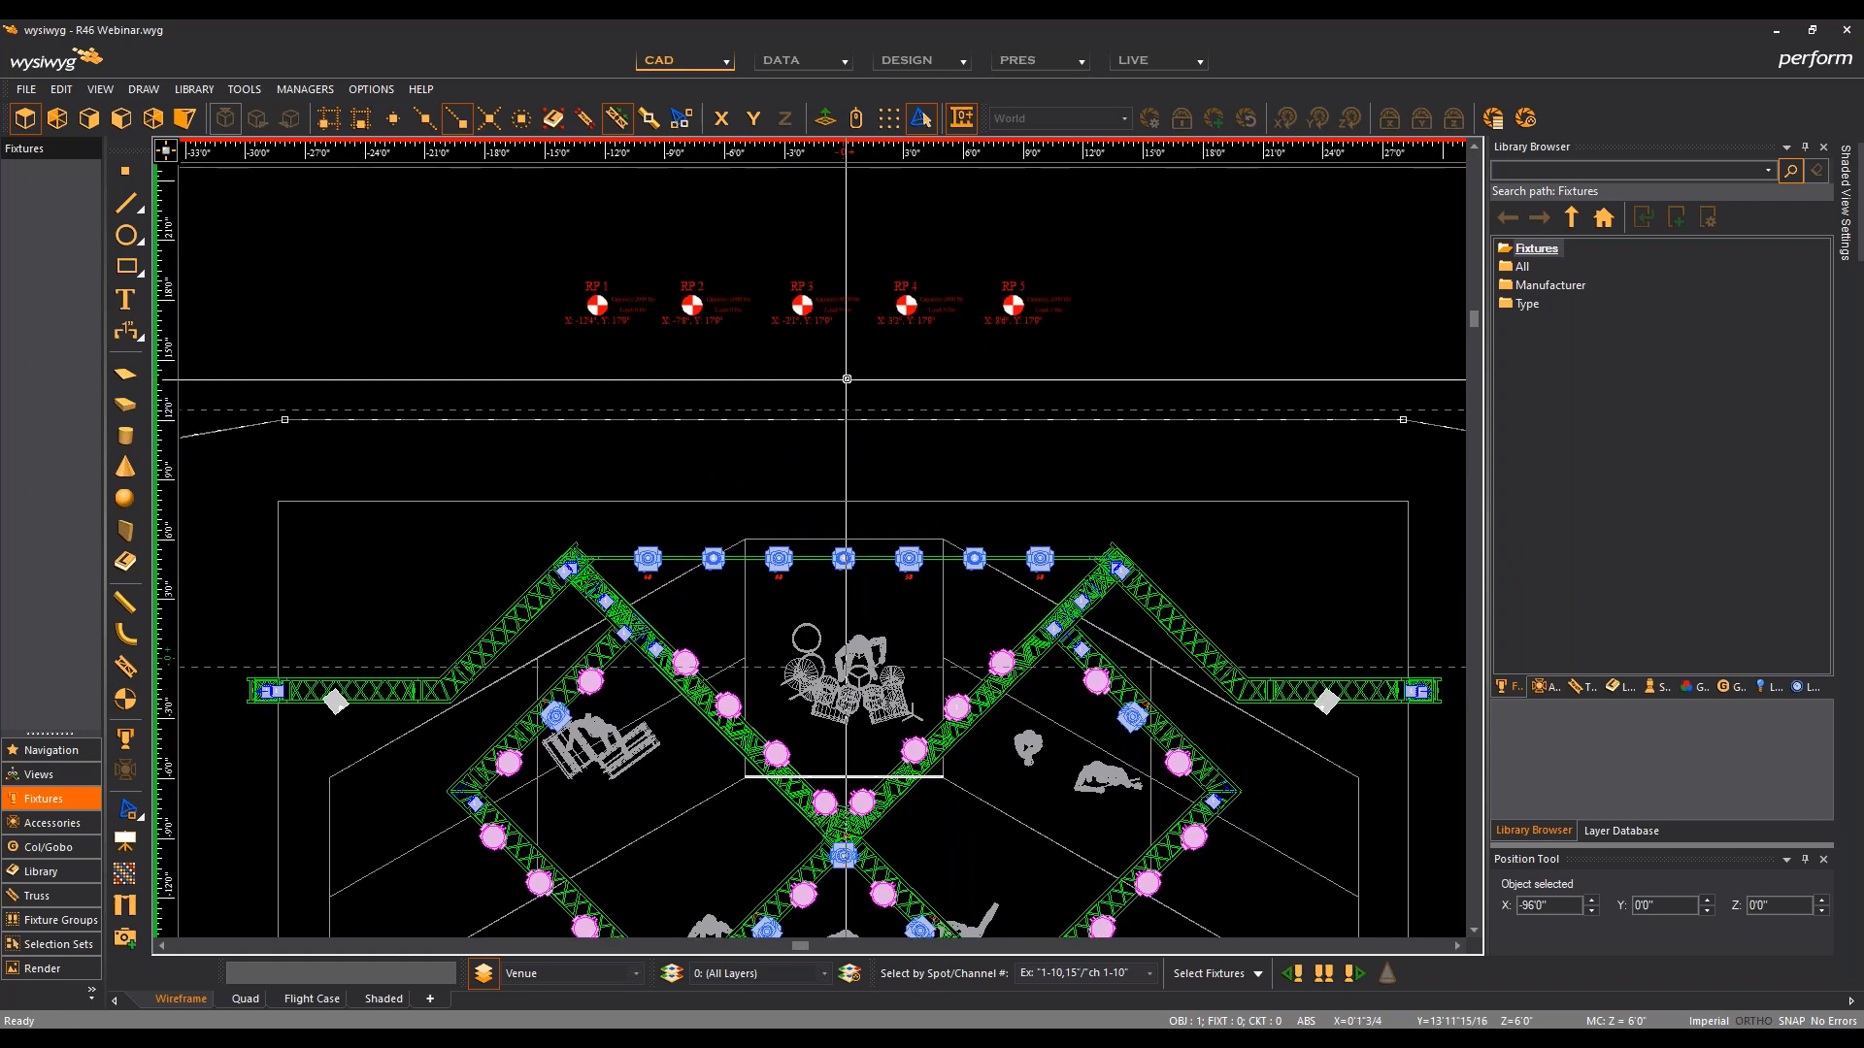
key("Escape")
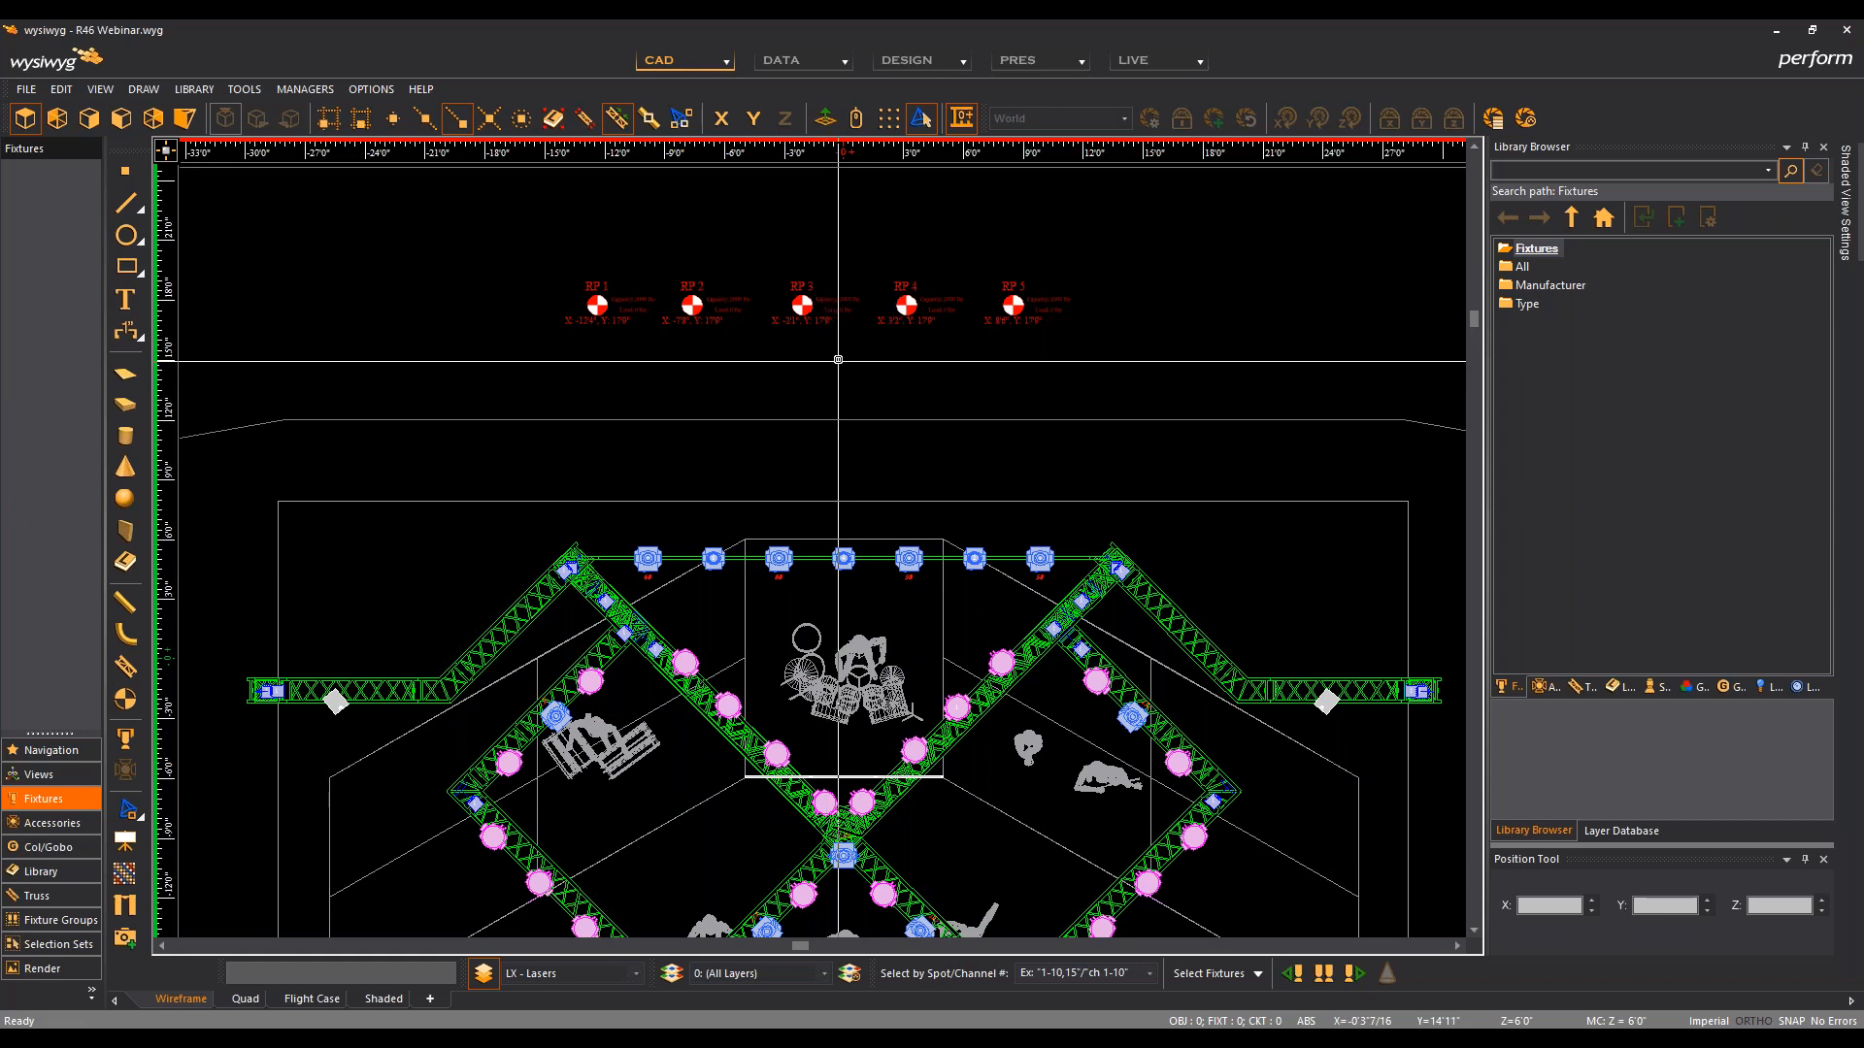
Step: Set up the Quick Rigging Point Tool to change only the capacity, with a value of 4000 and units kept
scroll(847, 384, "up", 2)
middle_click_drag(848, 385, 785, 489)
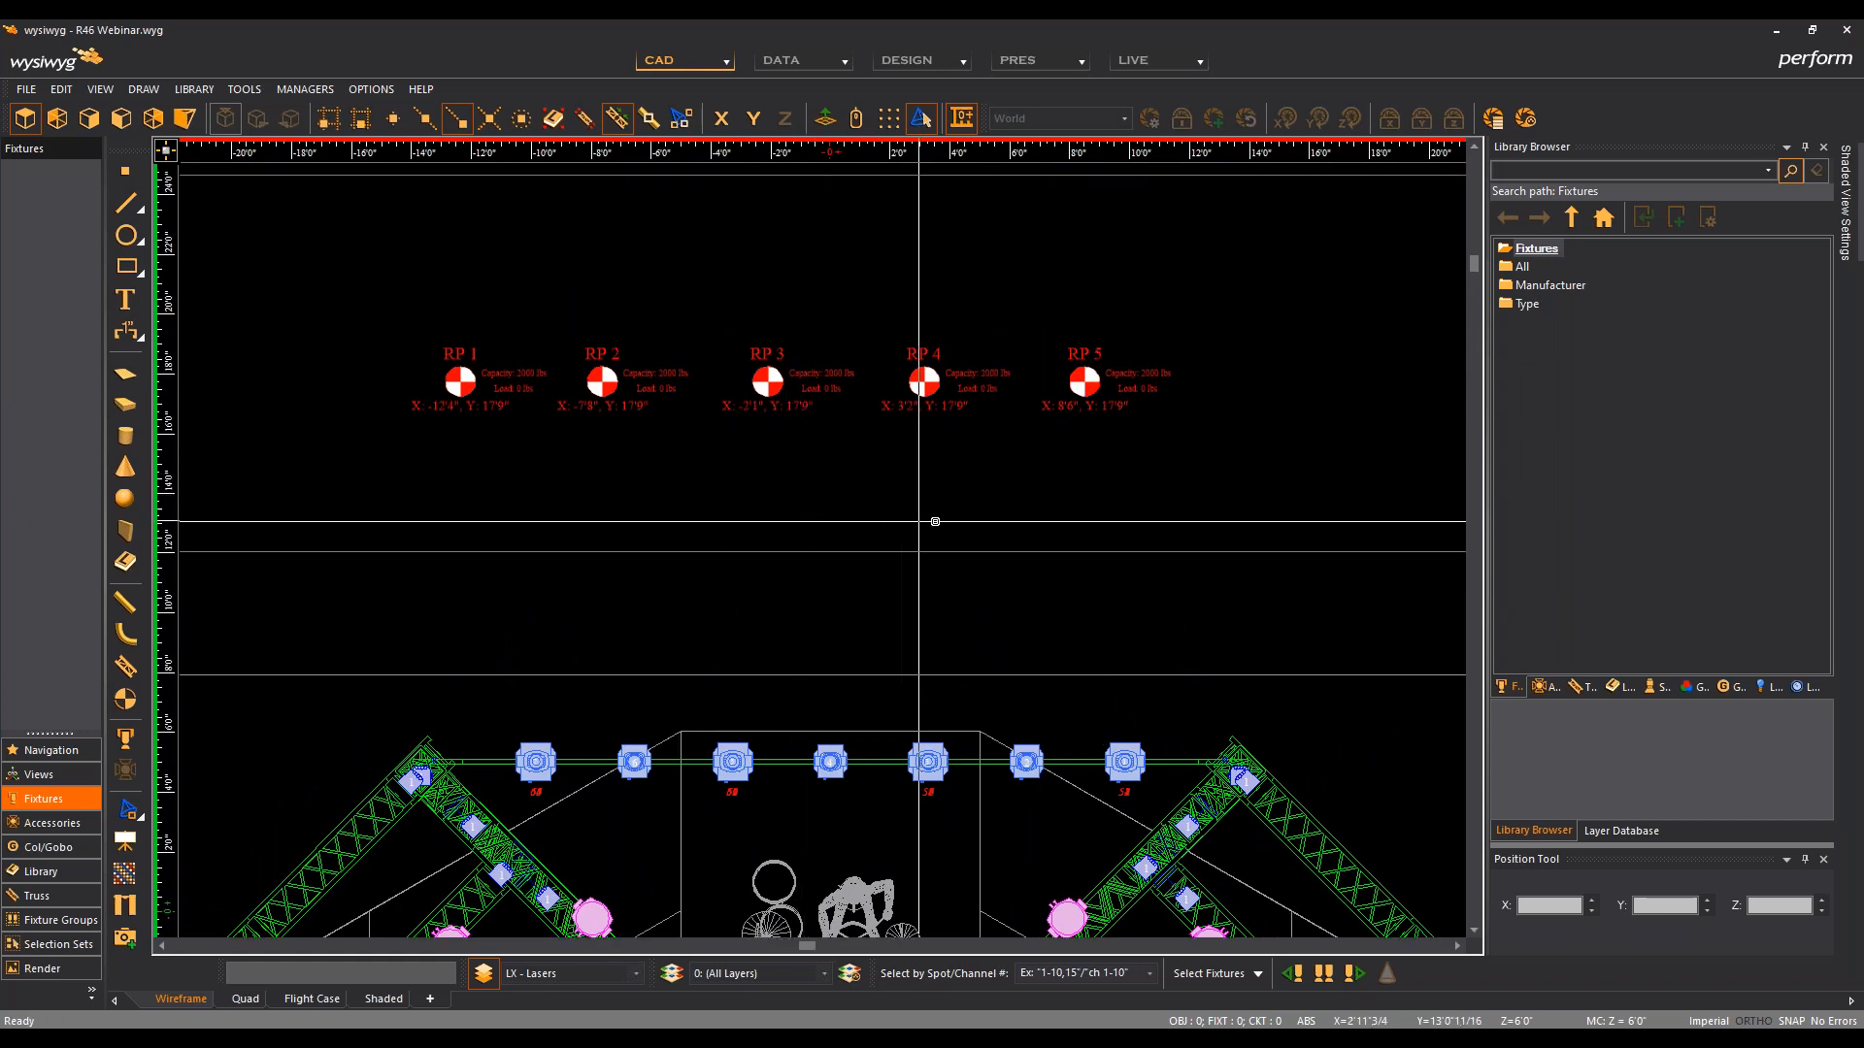
right_click(959, 520)
mouse_move(1037, 529)
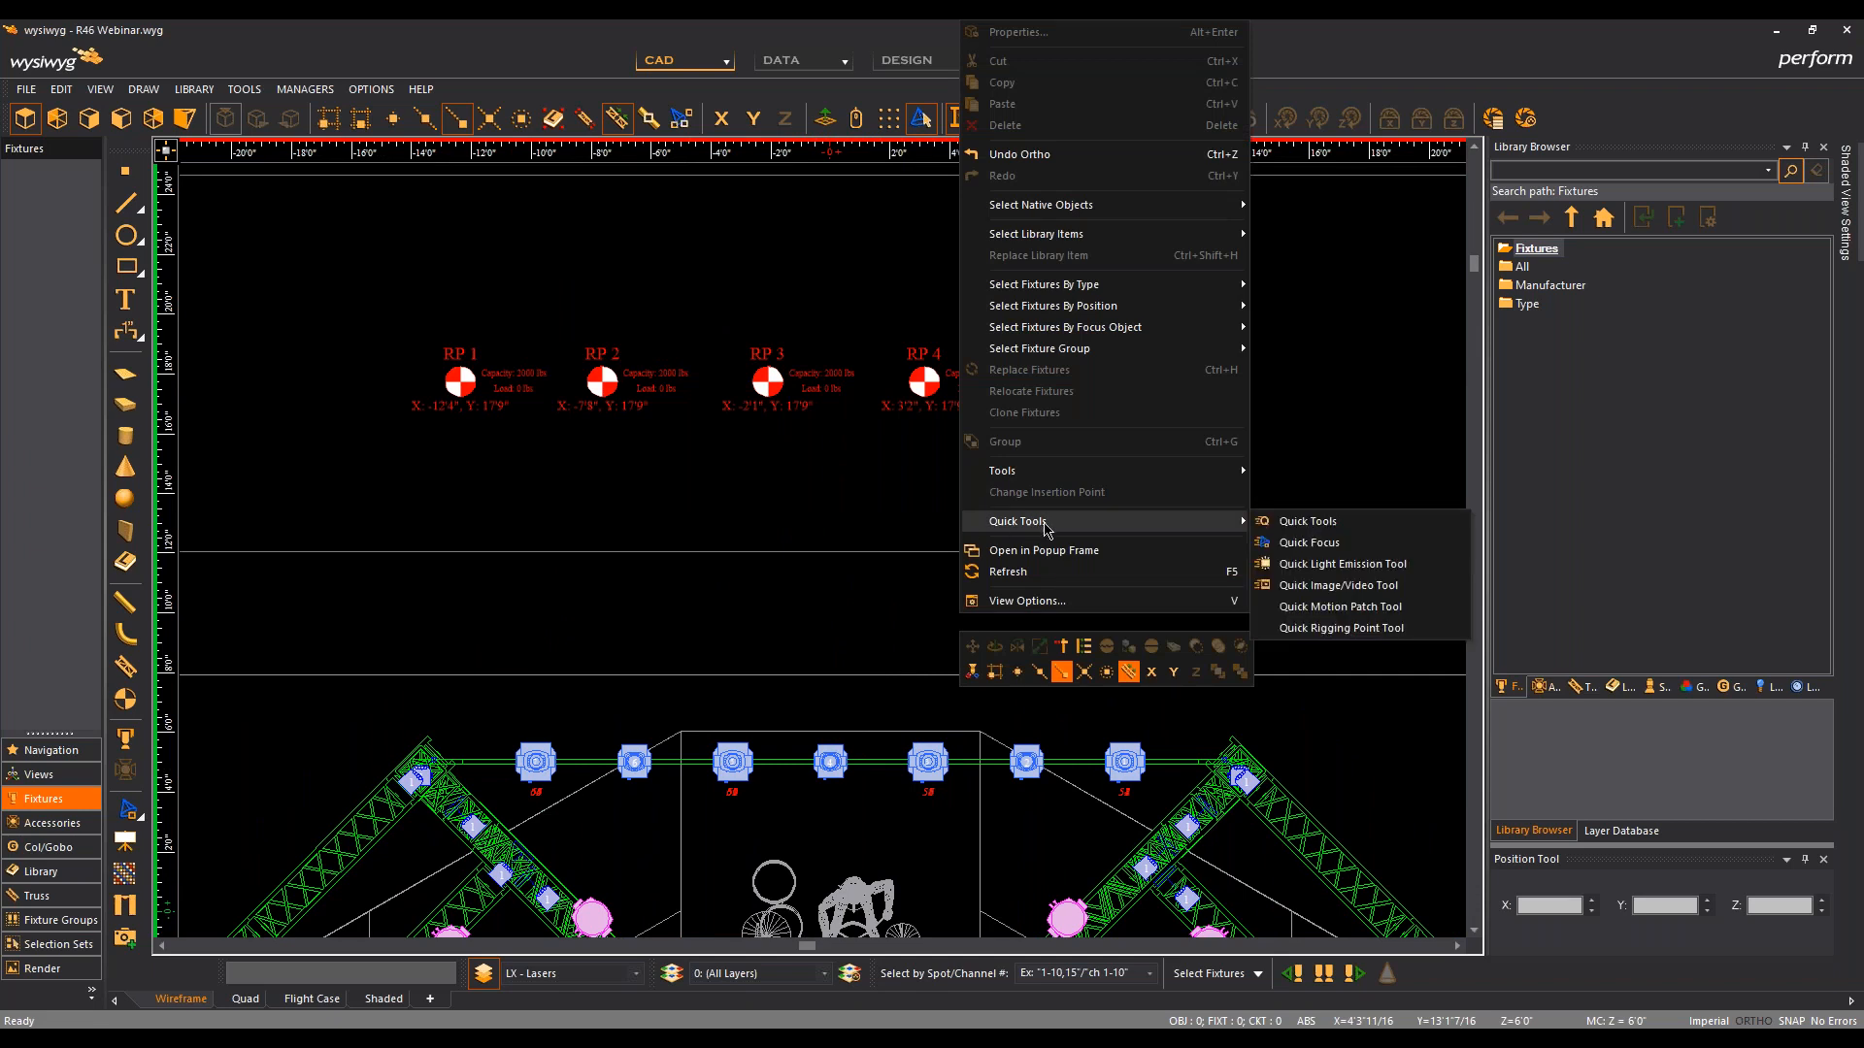
left_click(1350, 628)
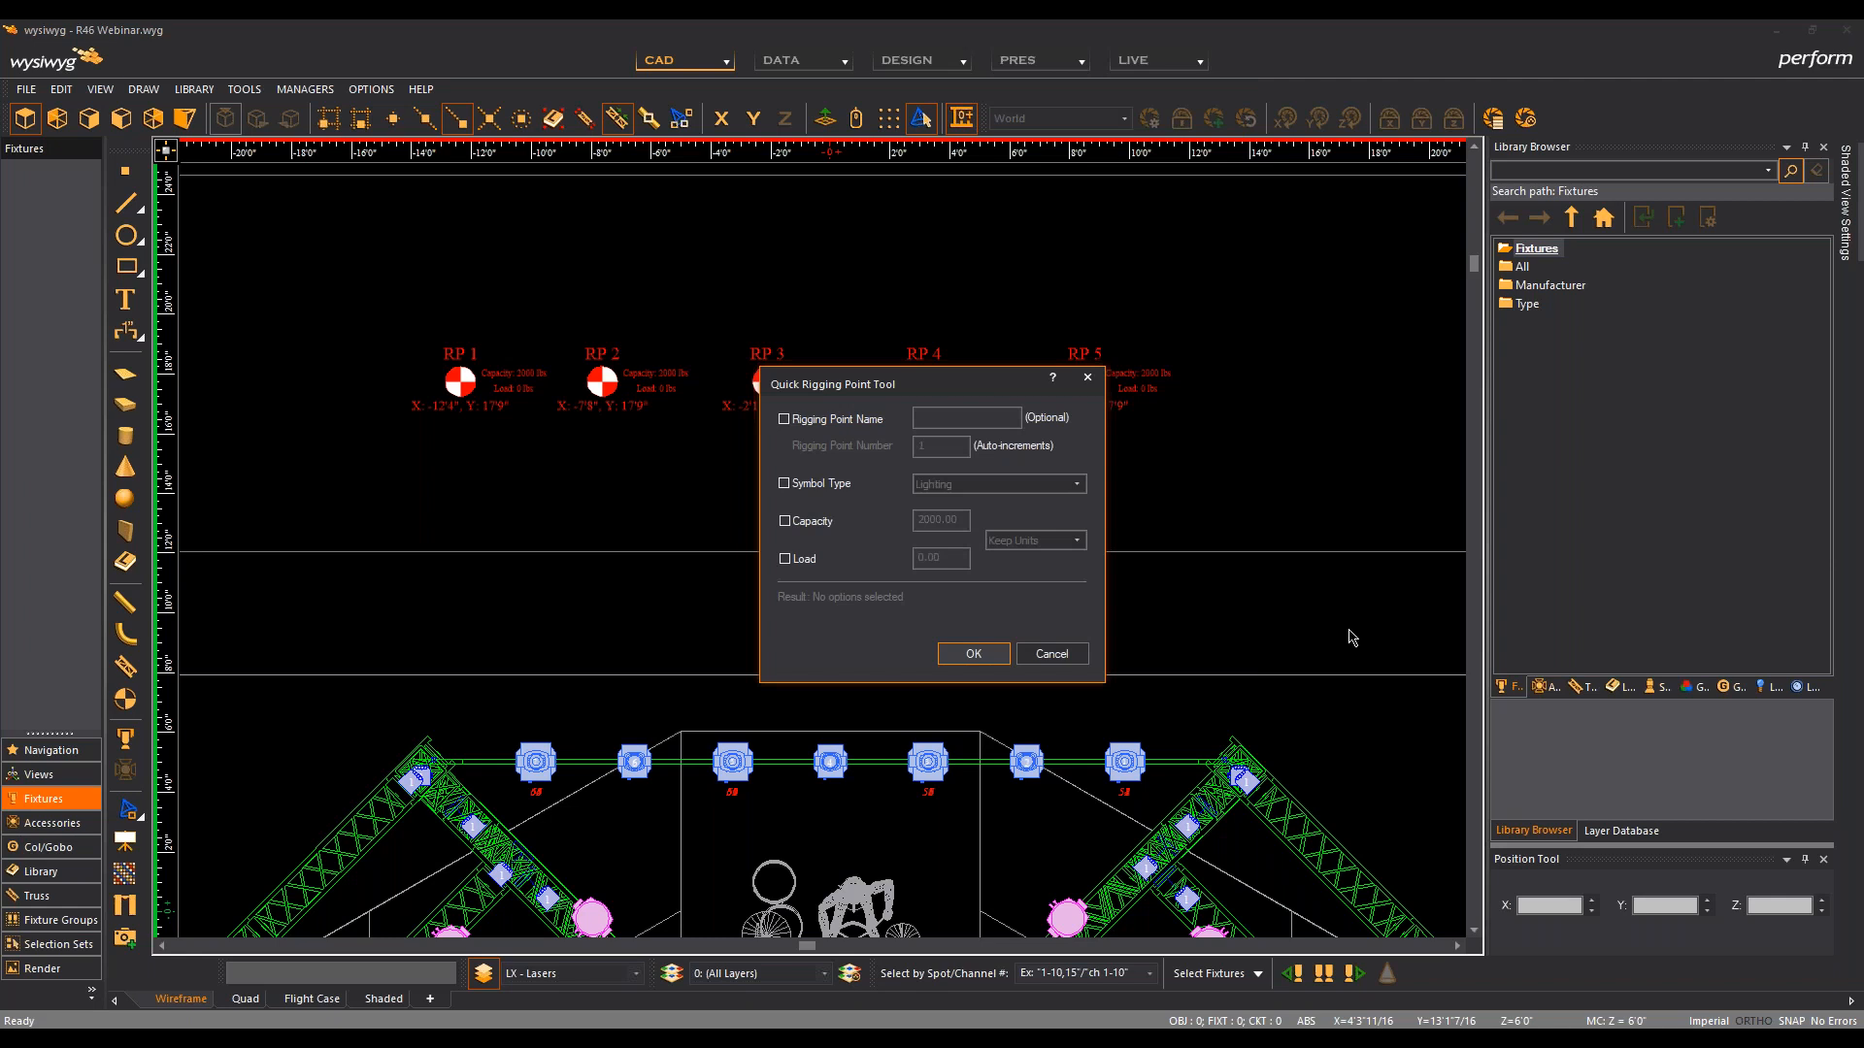
left_click(784, 521)
left_click(921, 521)
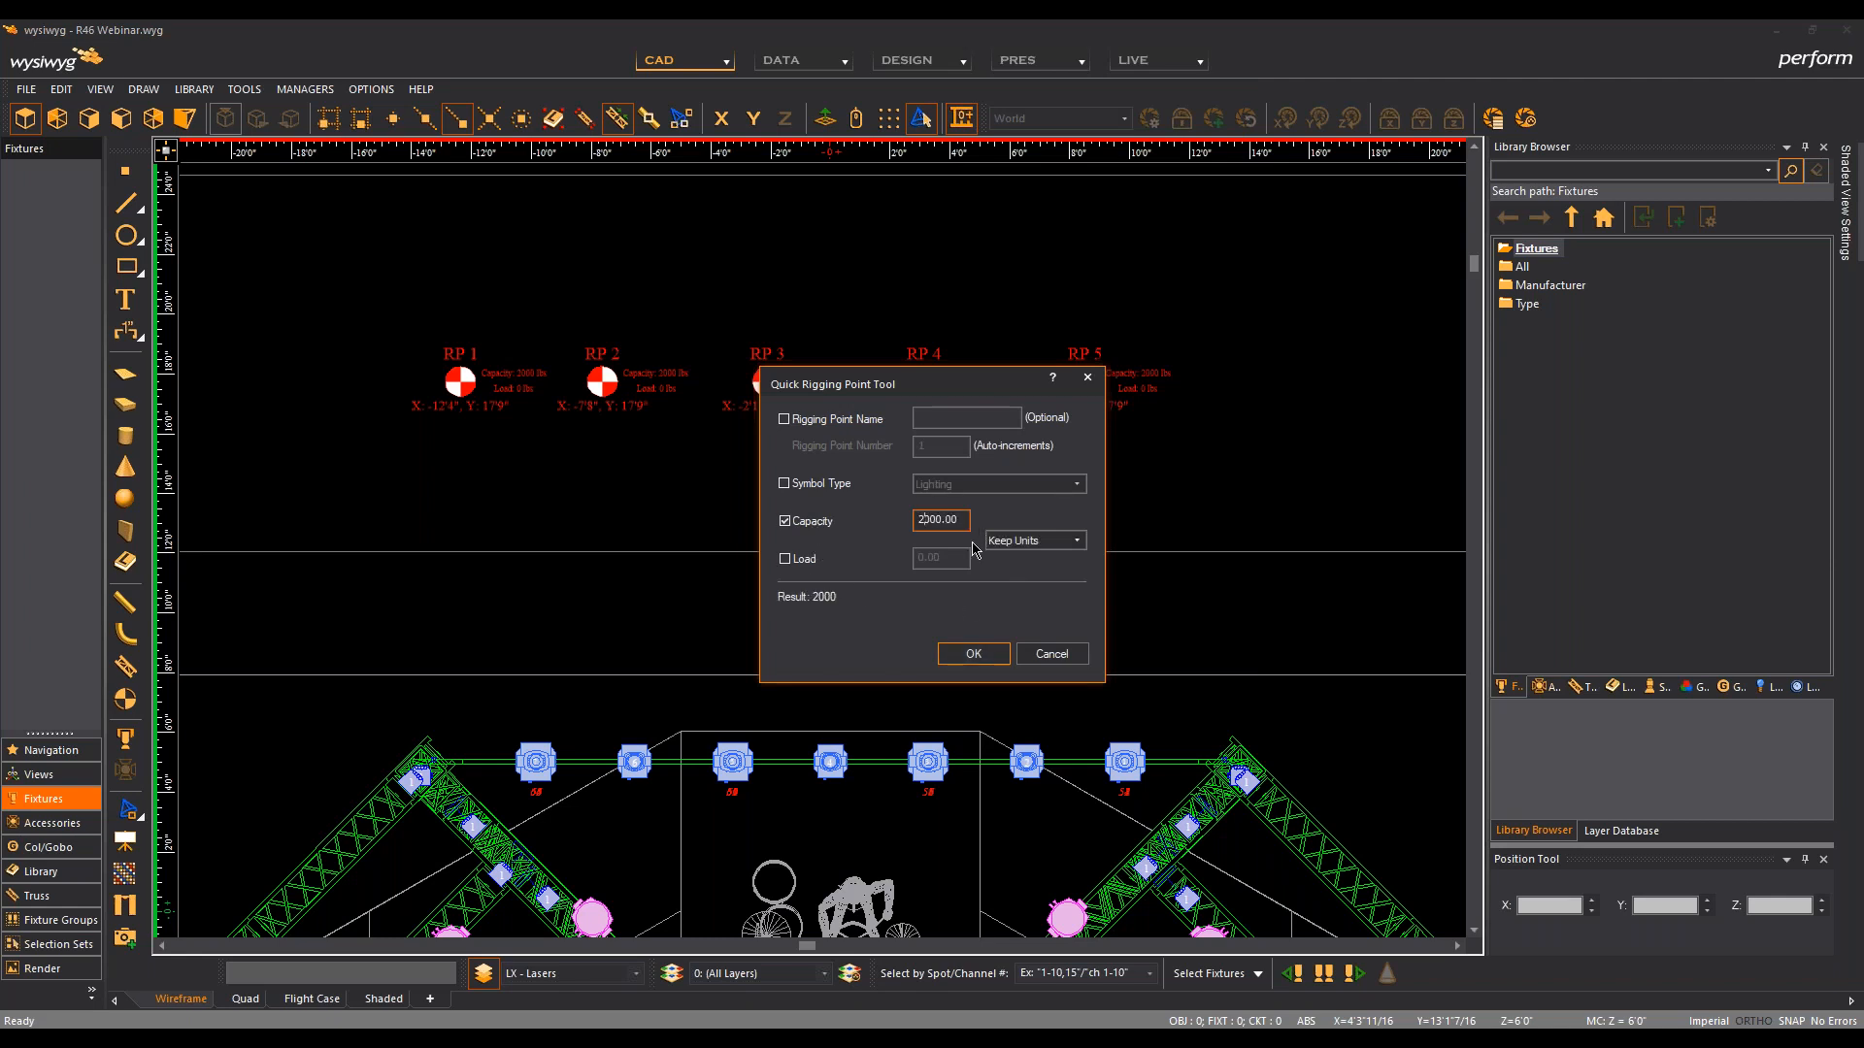
key("BackSpace")
type("4")
left_click(972, 655)
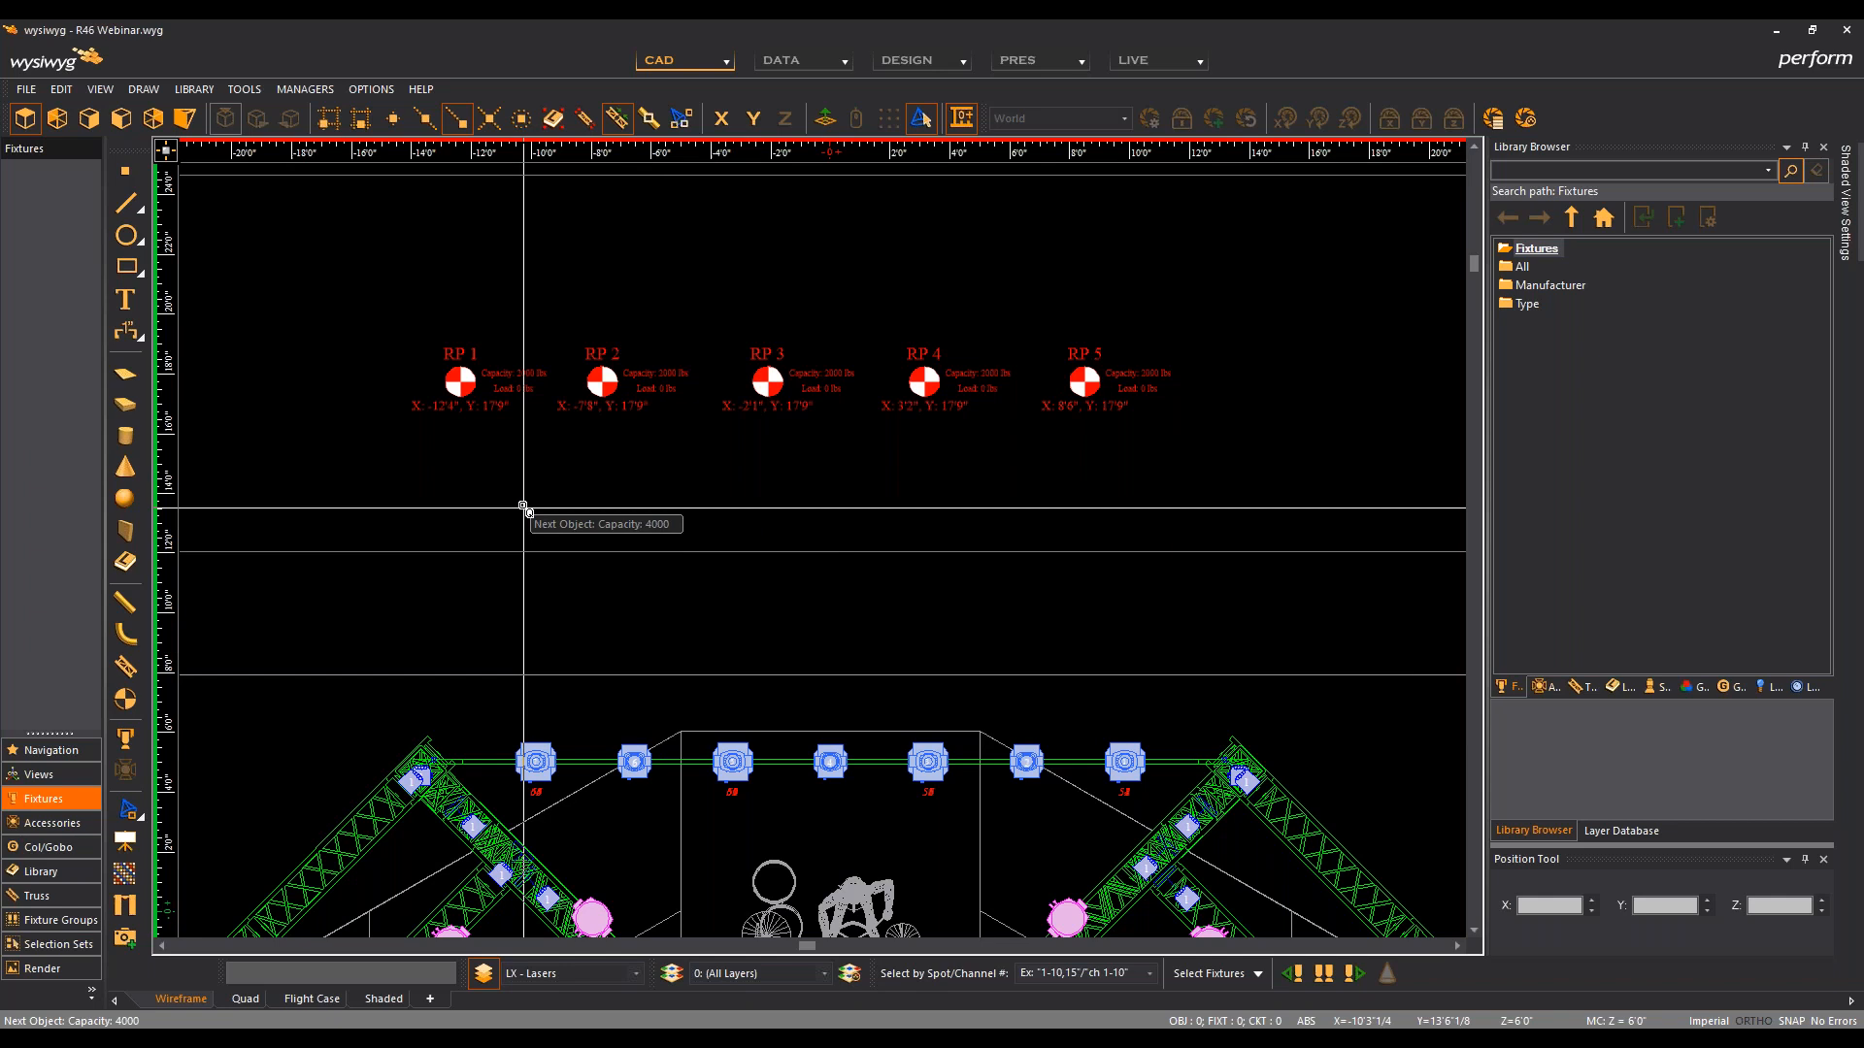
Step: Apply the 4000 capacity to rigging points RP 1 through RP 5 and exit the quick tool
left_click(462, 382)
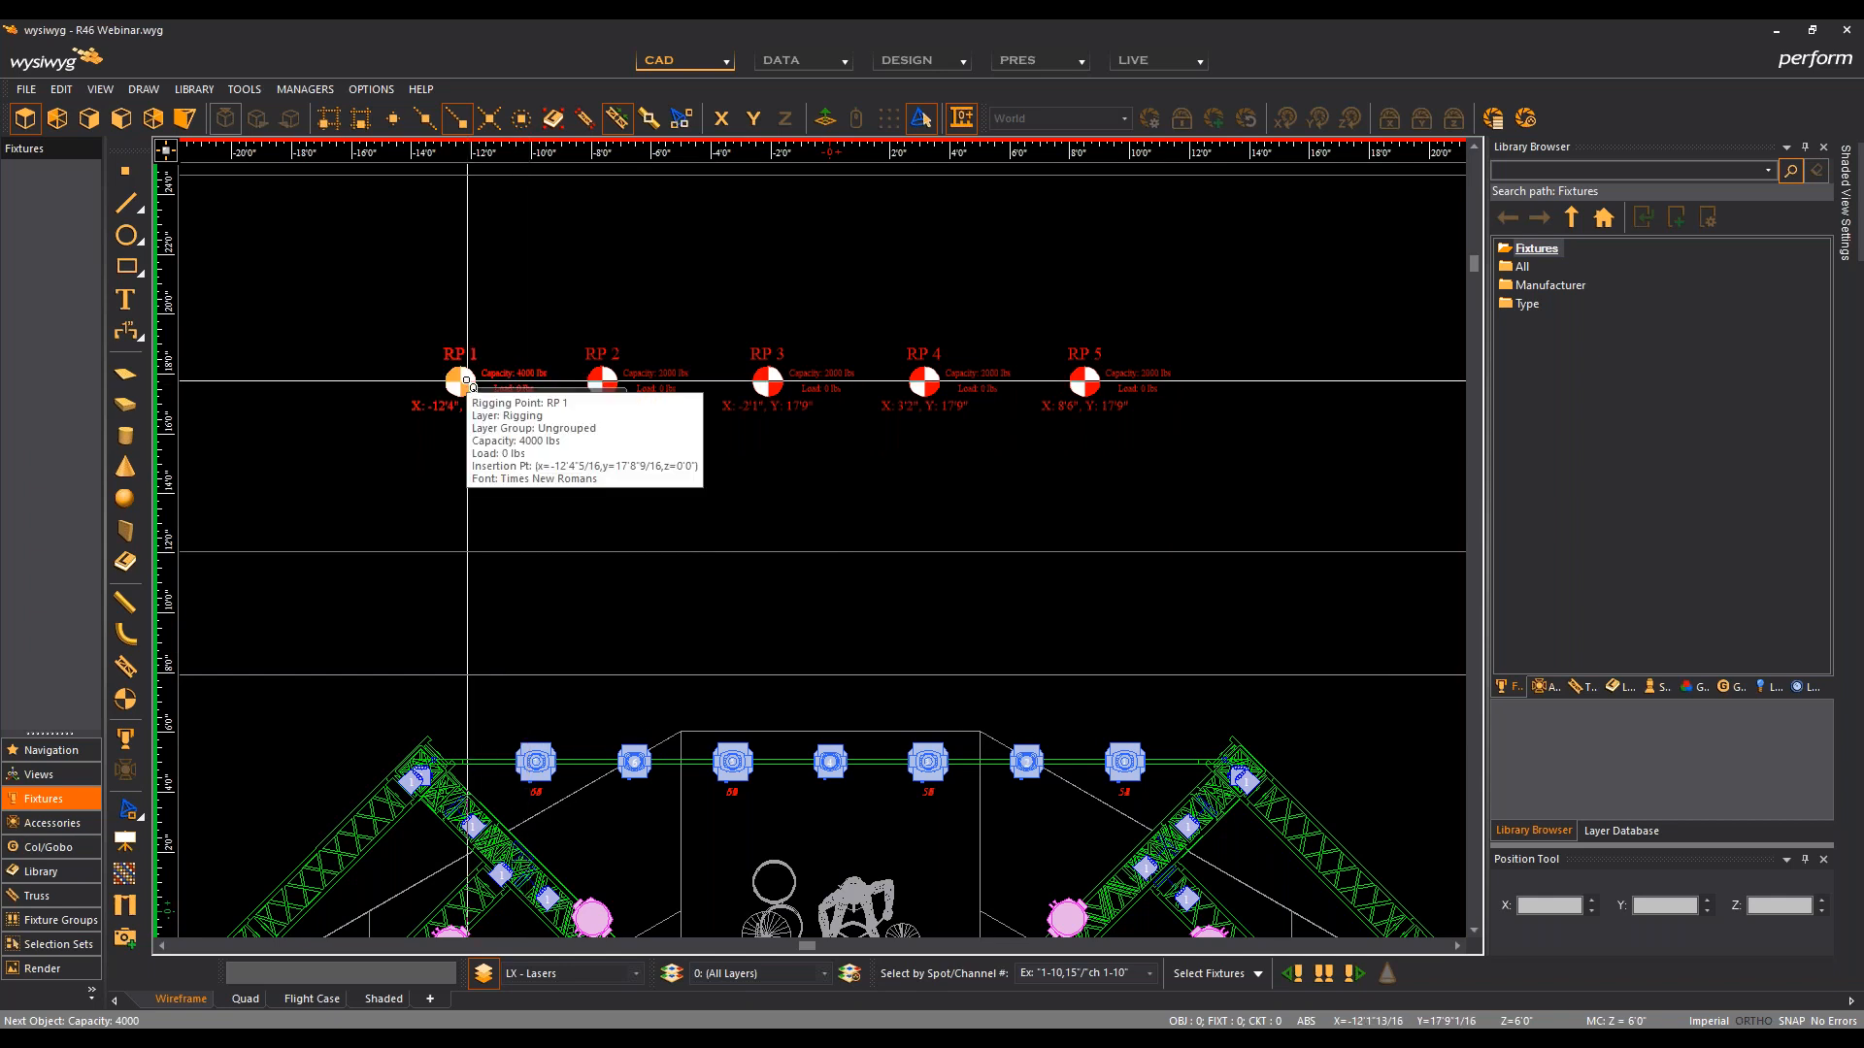
left_click(602, 382)
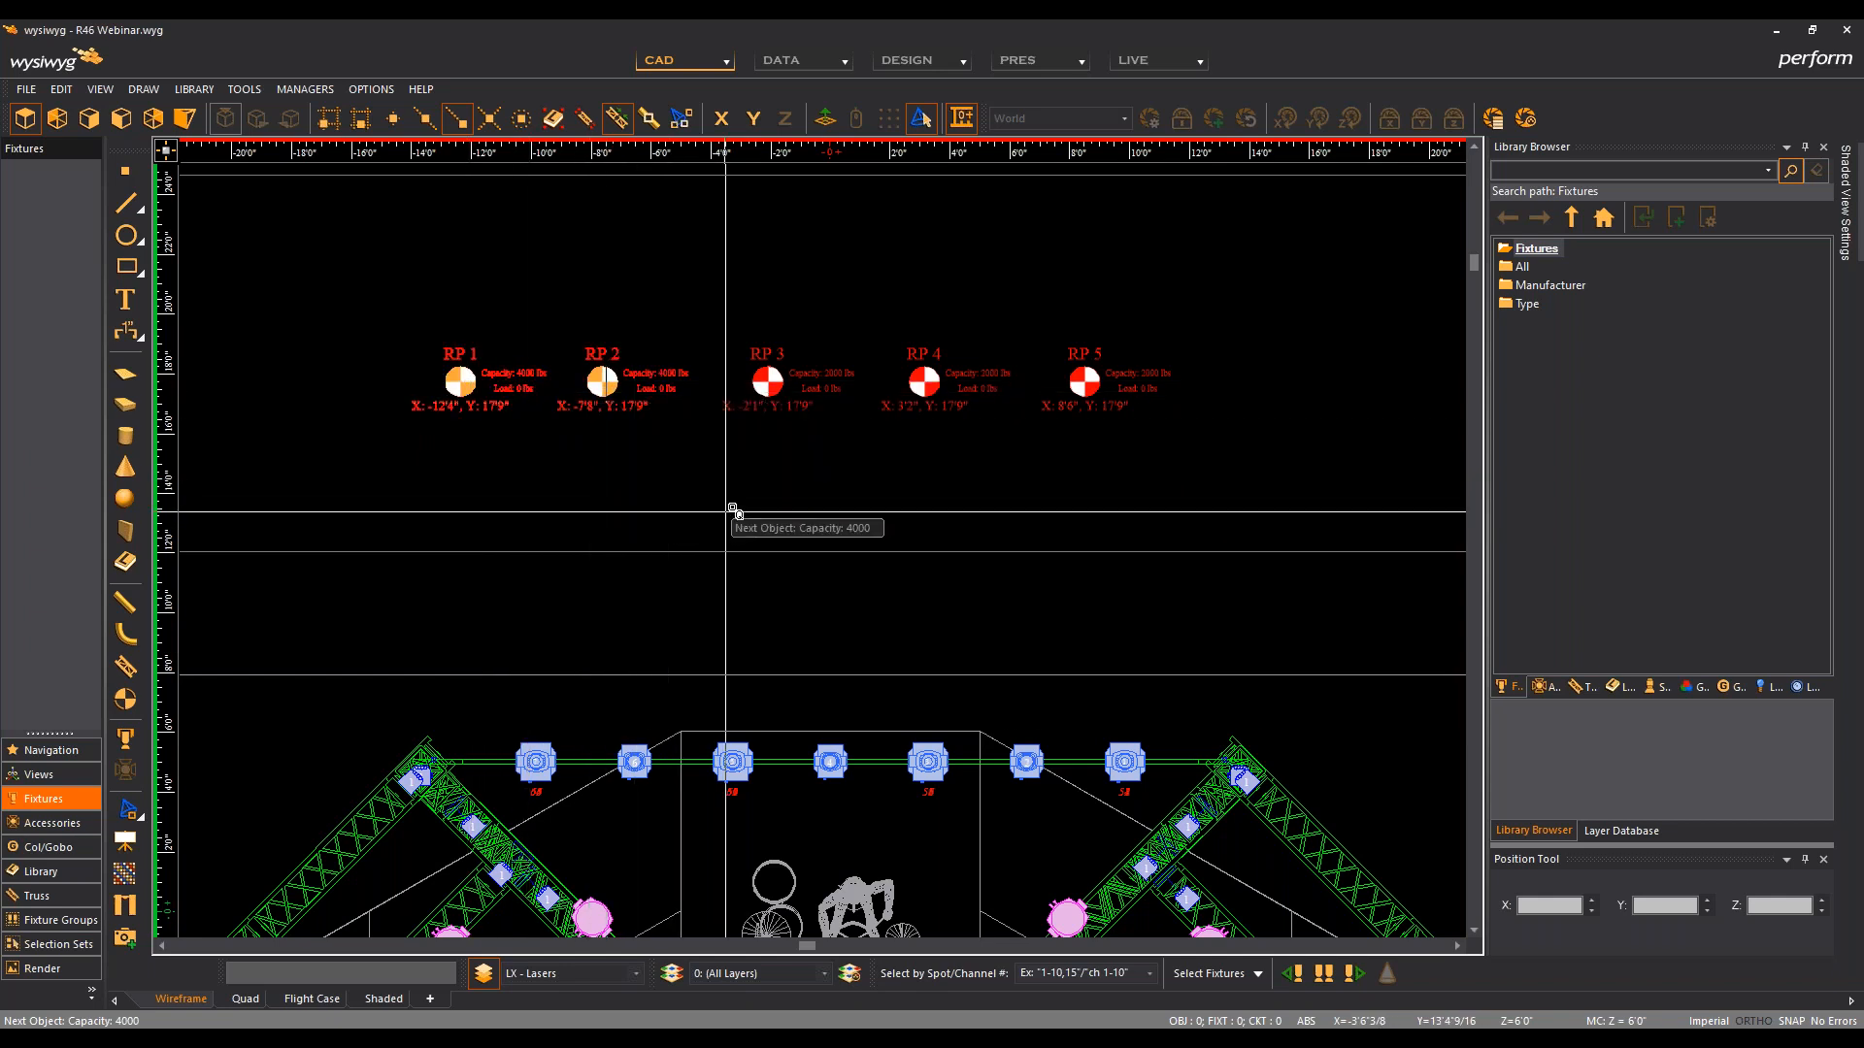
left_click(781, 381)
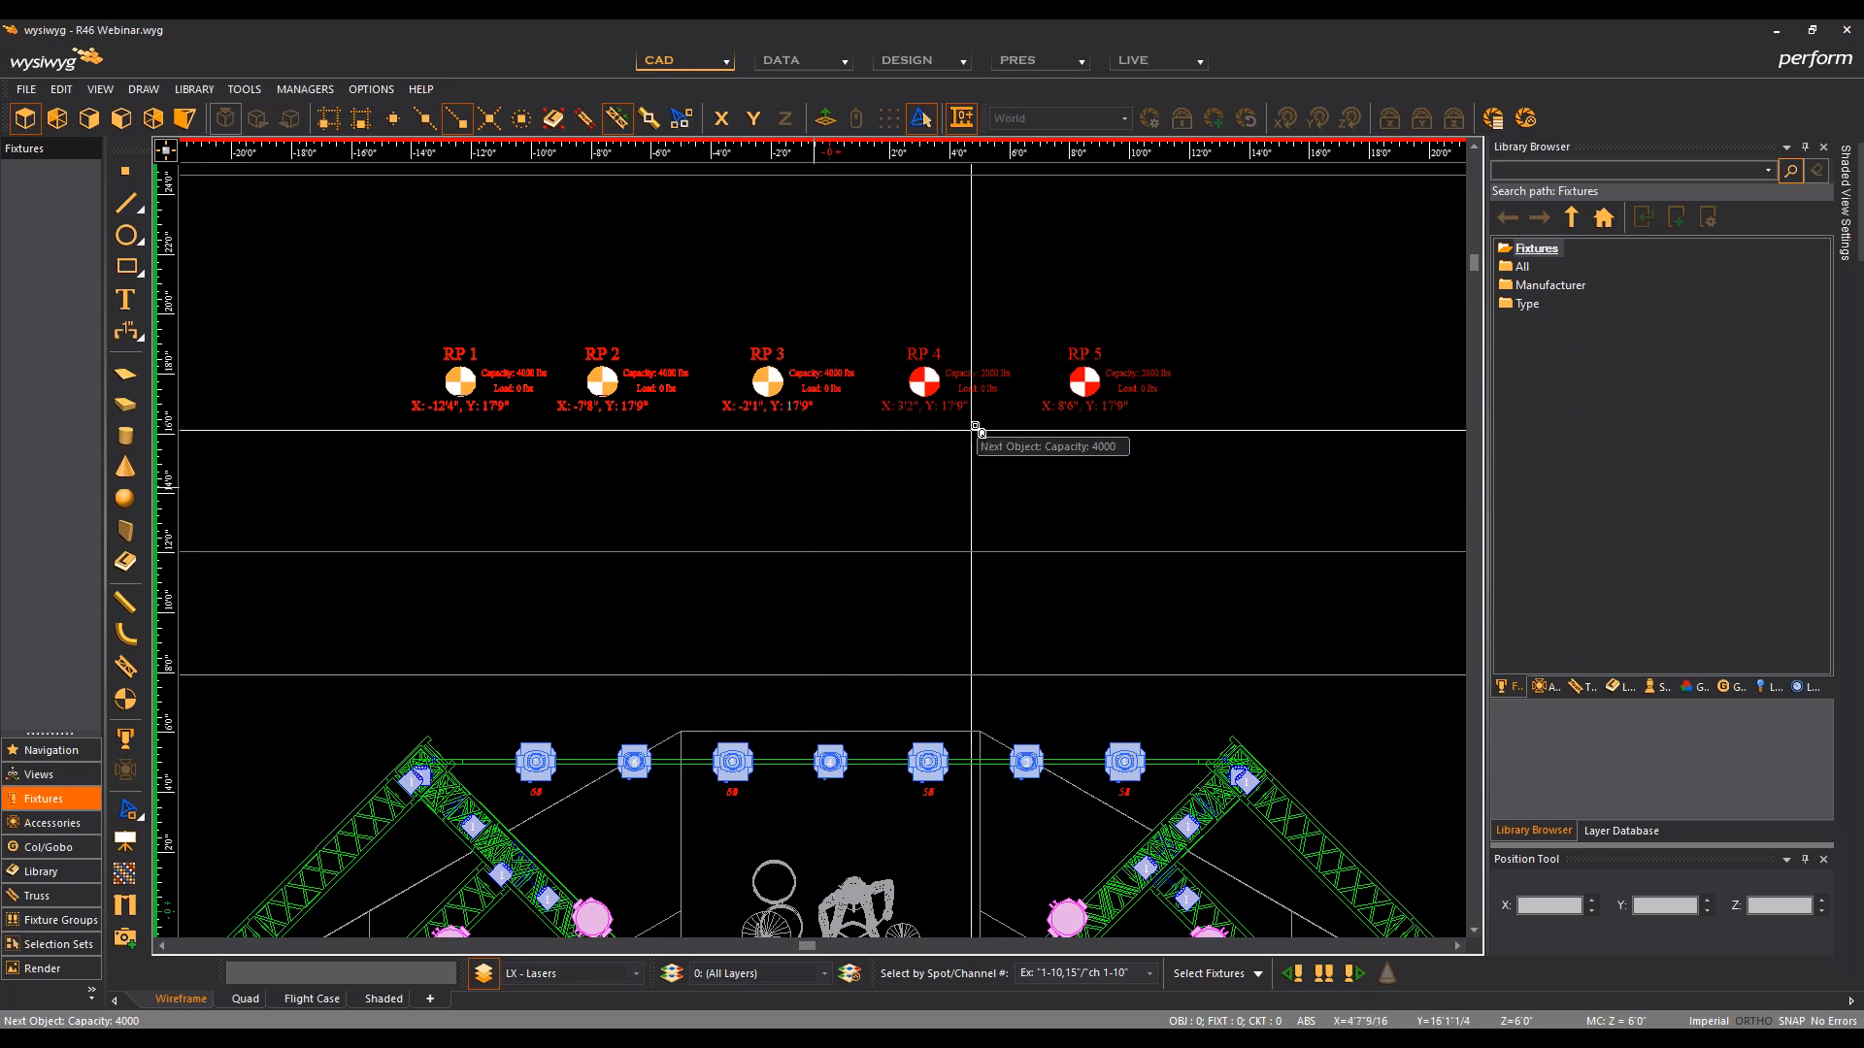
left_click(923, 389)
left_click(1084, 388)
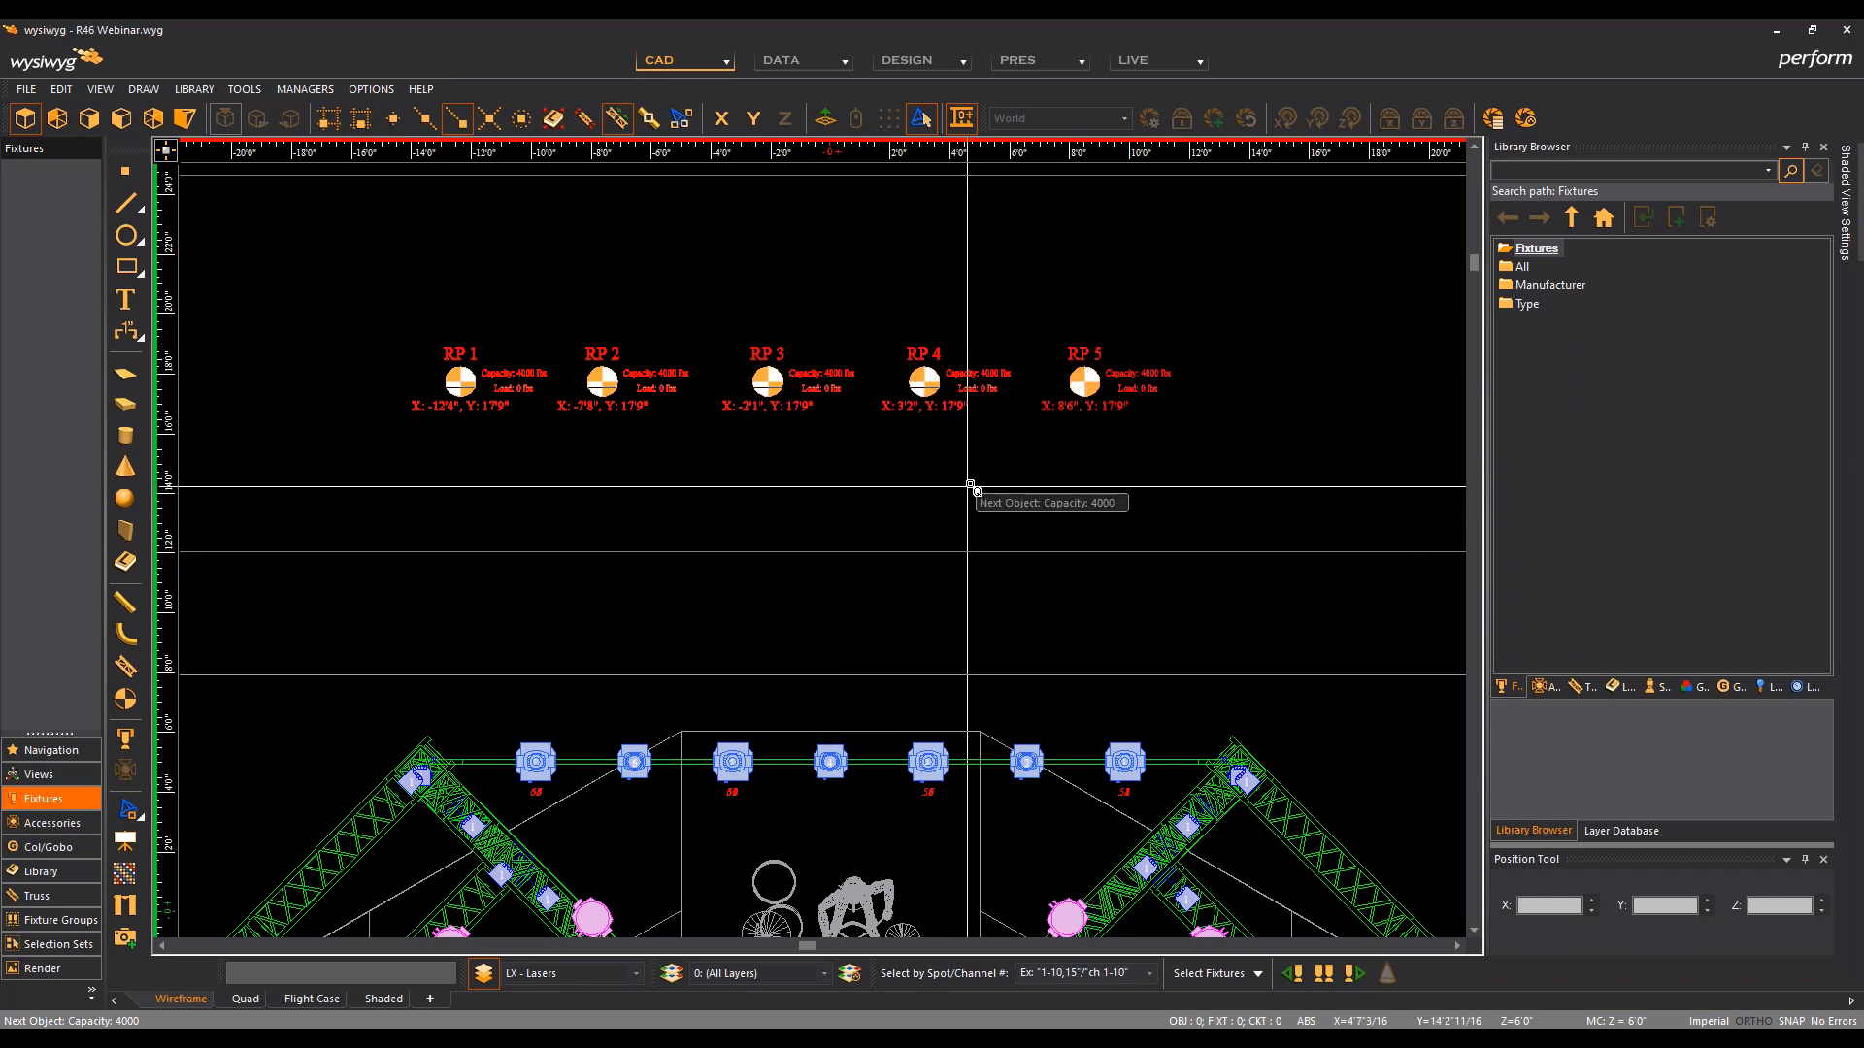
right_click(1005, 479)
left_click(1092, 490)
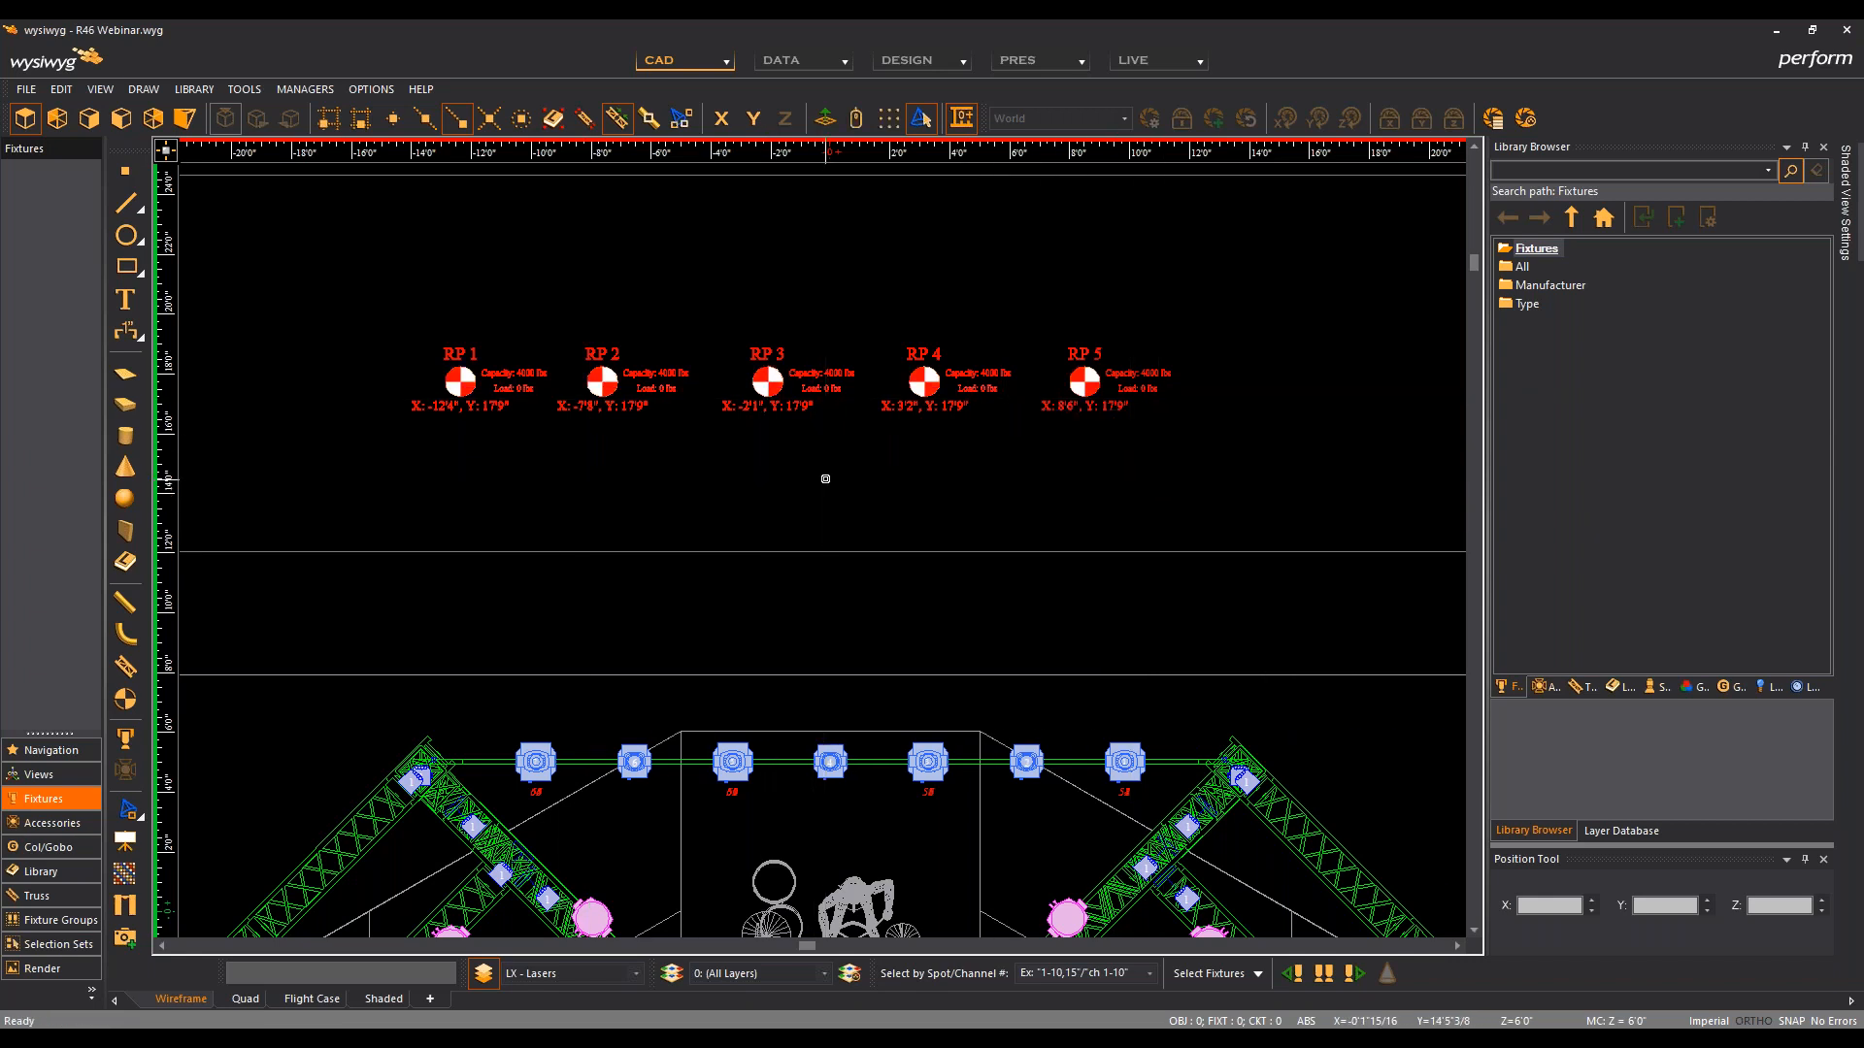
Step: Toggle Ortho mode and the Y axis lock on and off in the wireframe plan view
scroll(825, 479, "down", 3)
middle_click_drag(818, 539, 821, 373)
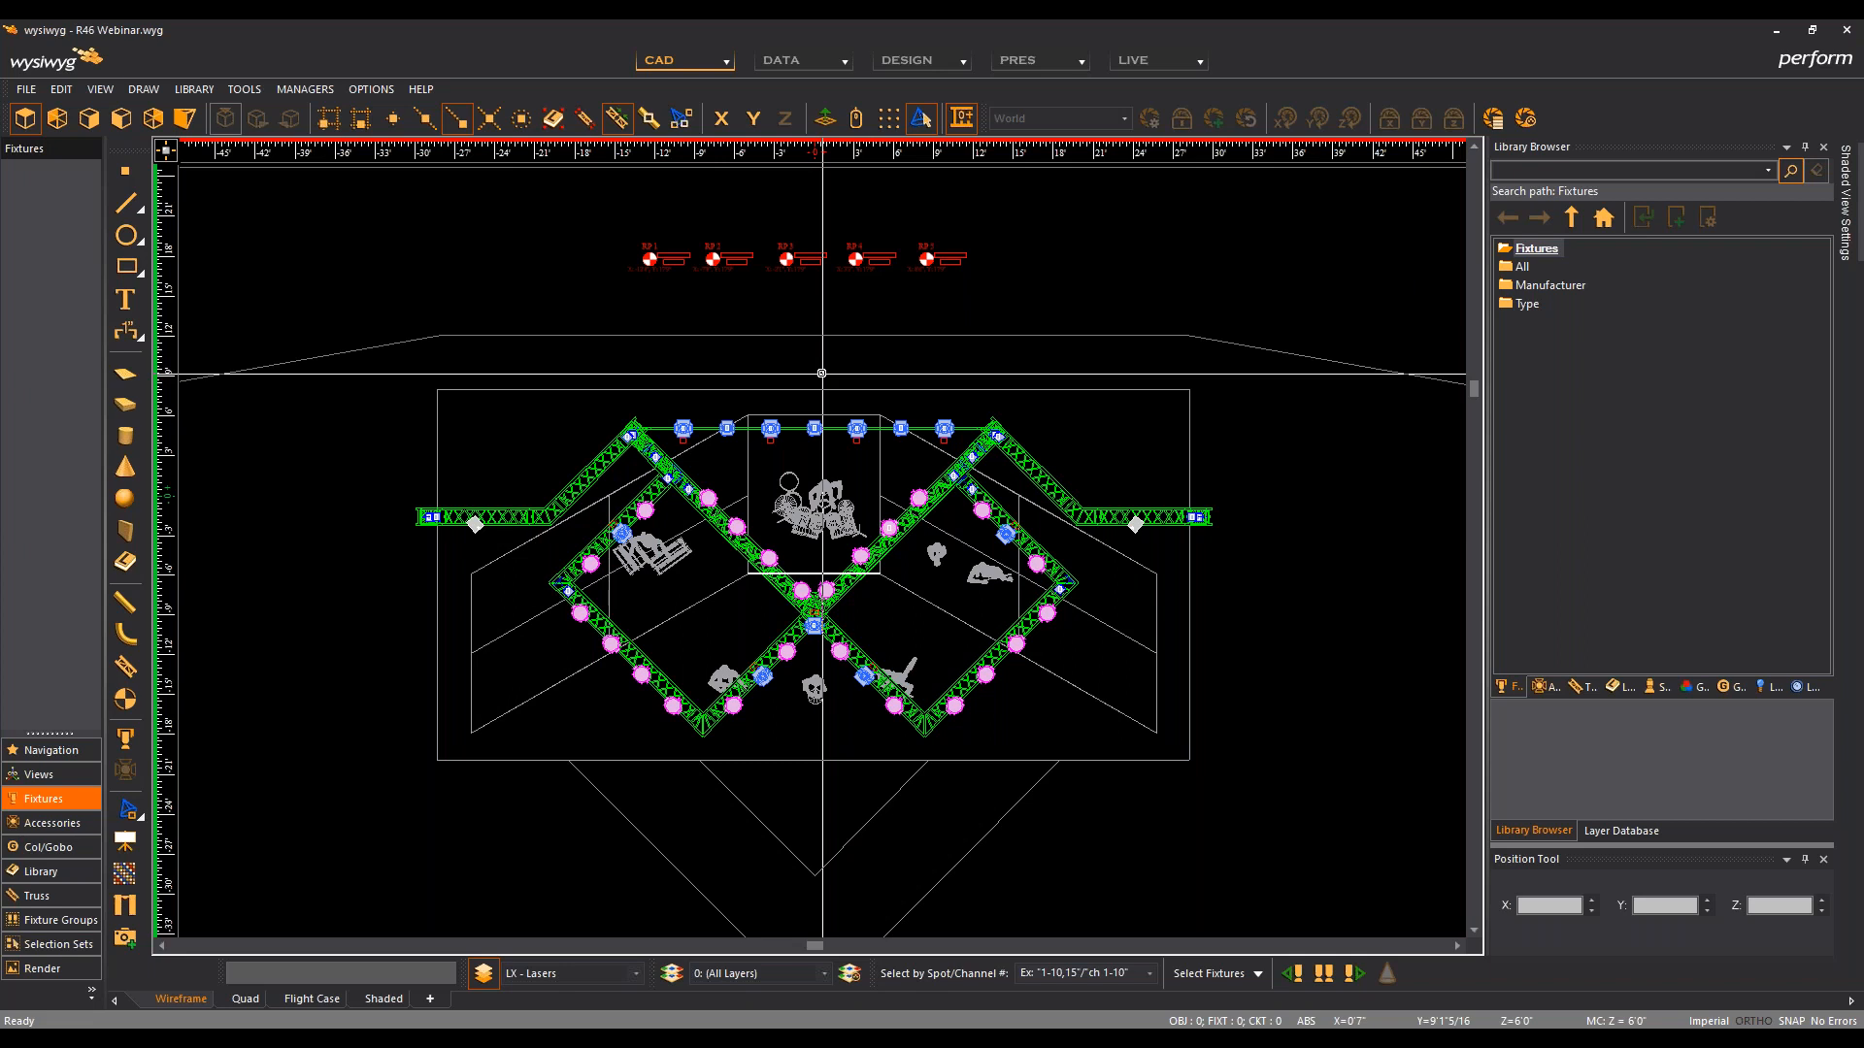
key("F8")
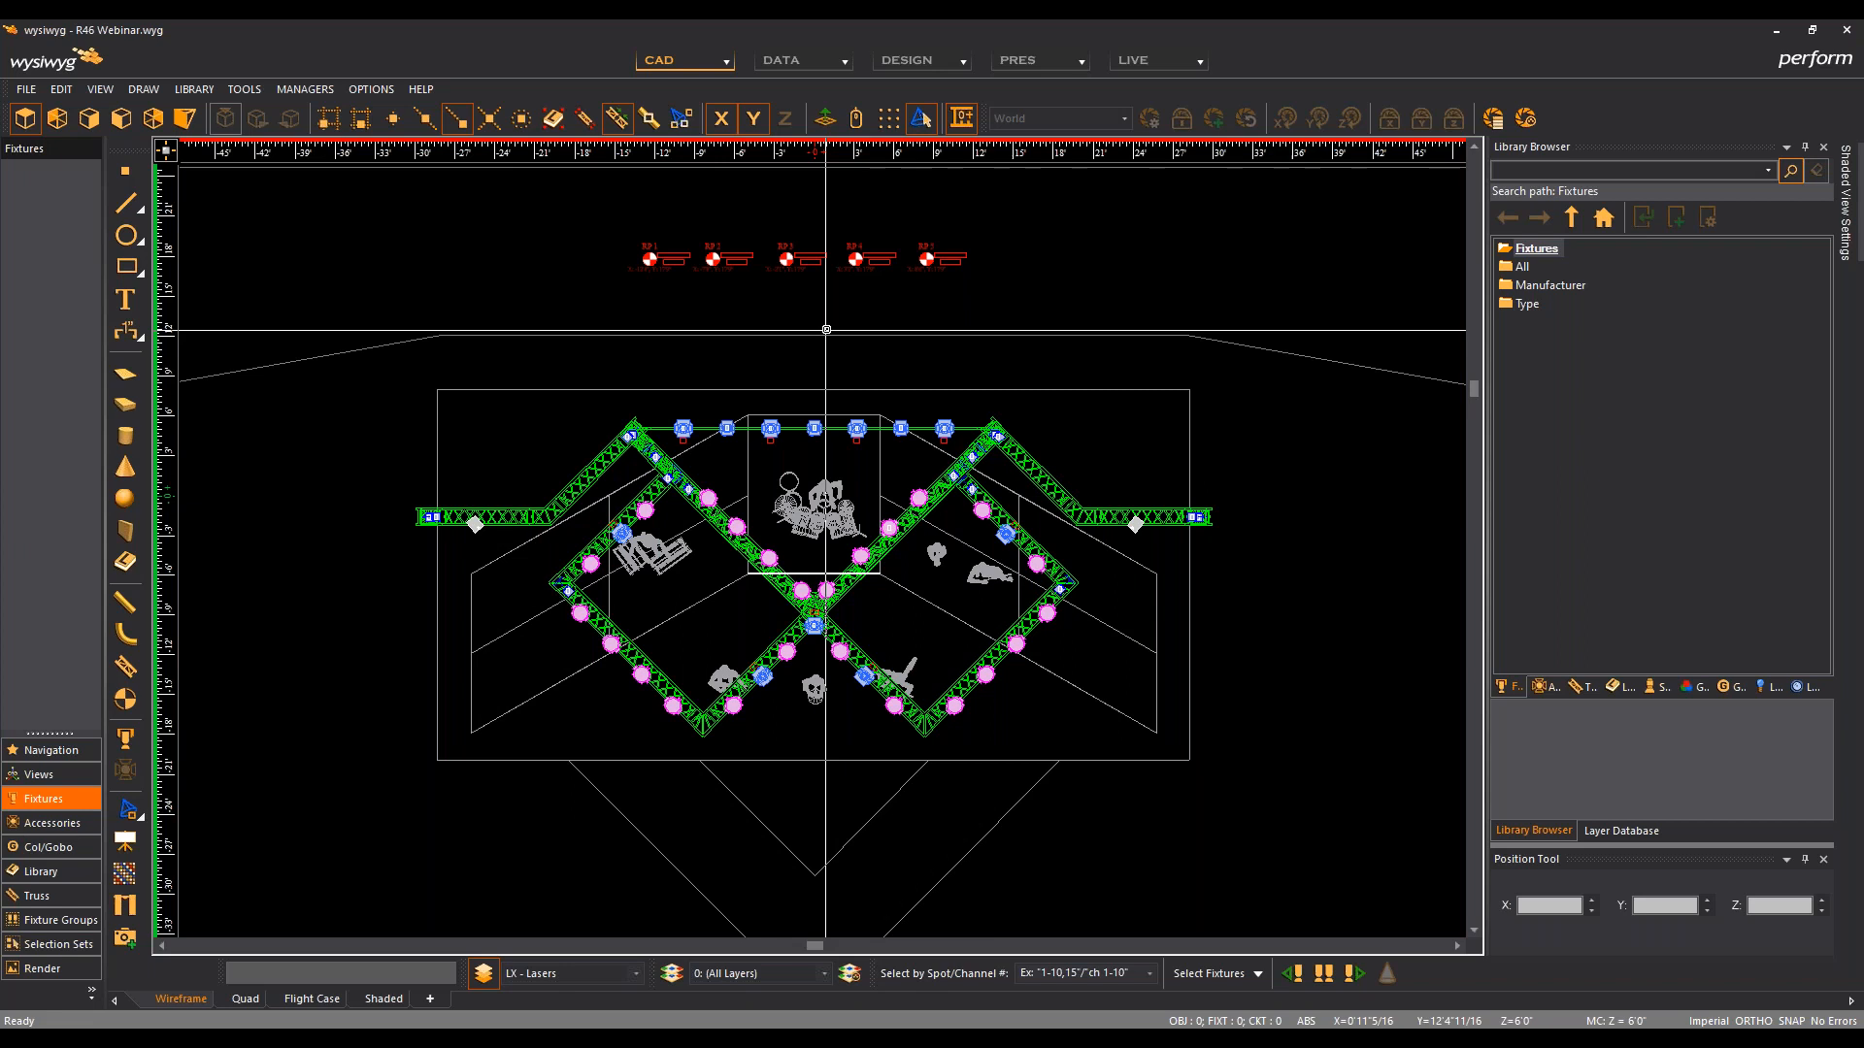
key("F8")
key("F8")
key("y")
key("y")
key("o")
key("o")
key("o")
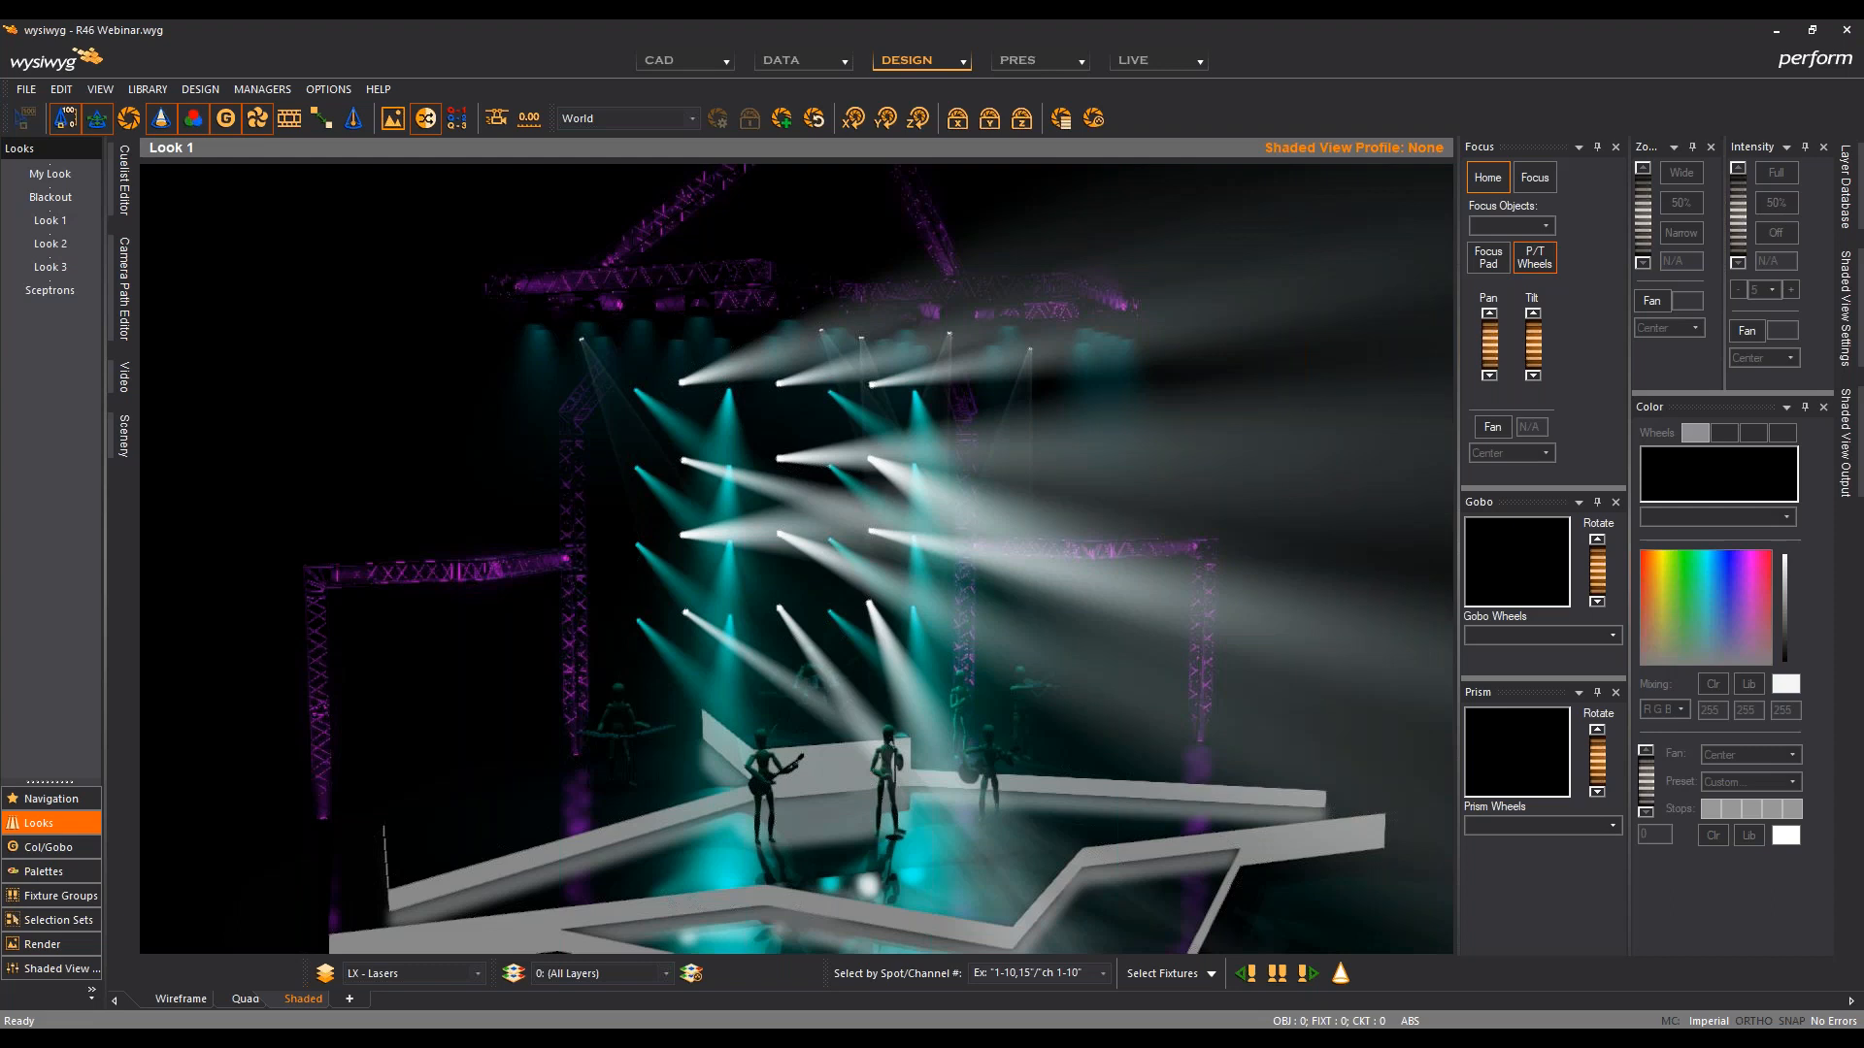
Step: Save the file and open the beam options of the middle Sharpy Wash 330 in the top row of white beams
key("ctrl+s")
mouse_move(1854, 335)
left_click(777, 391)
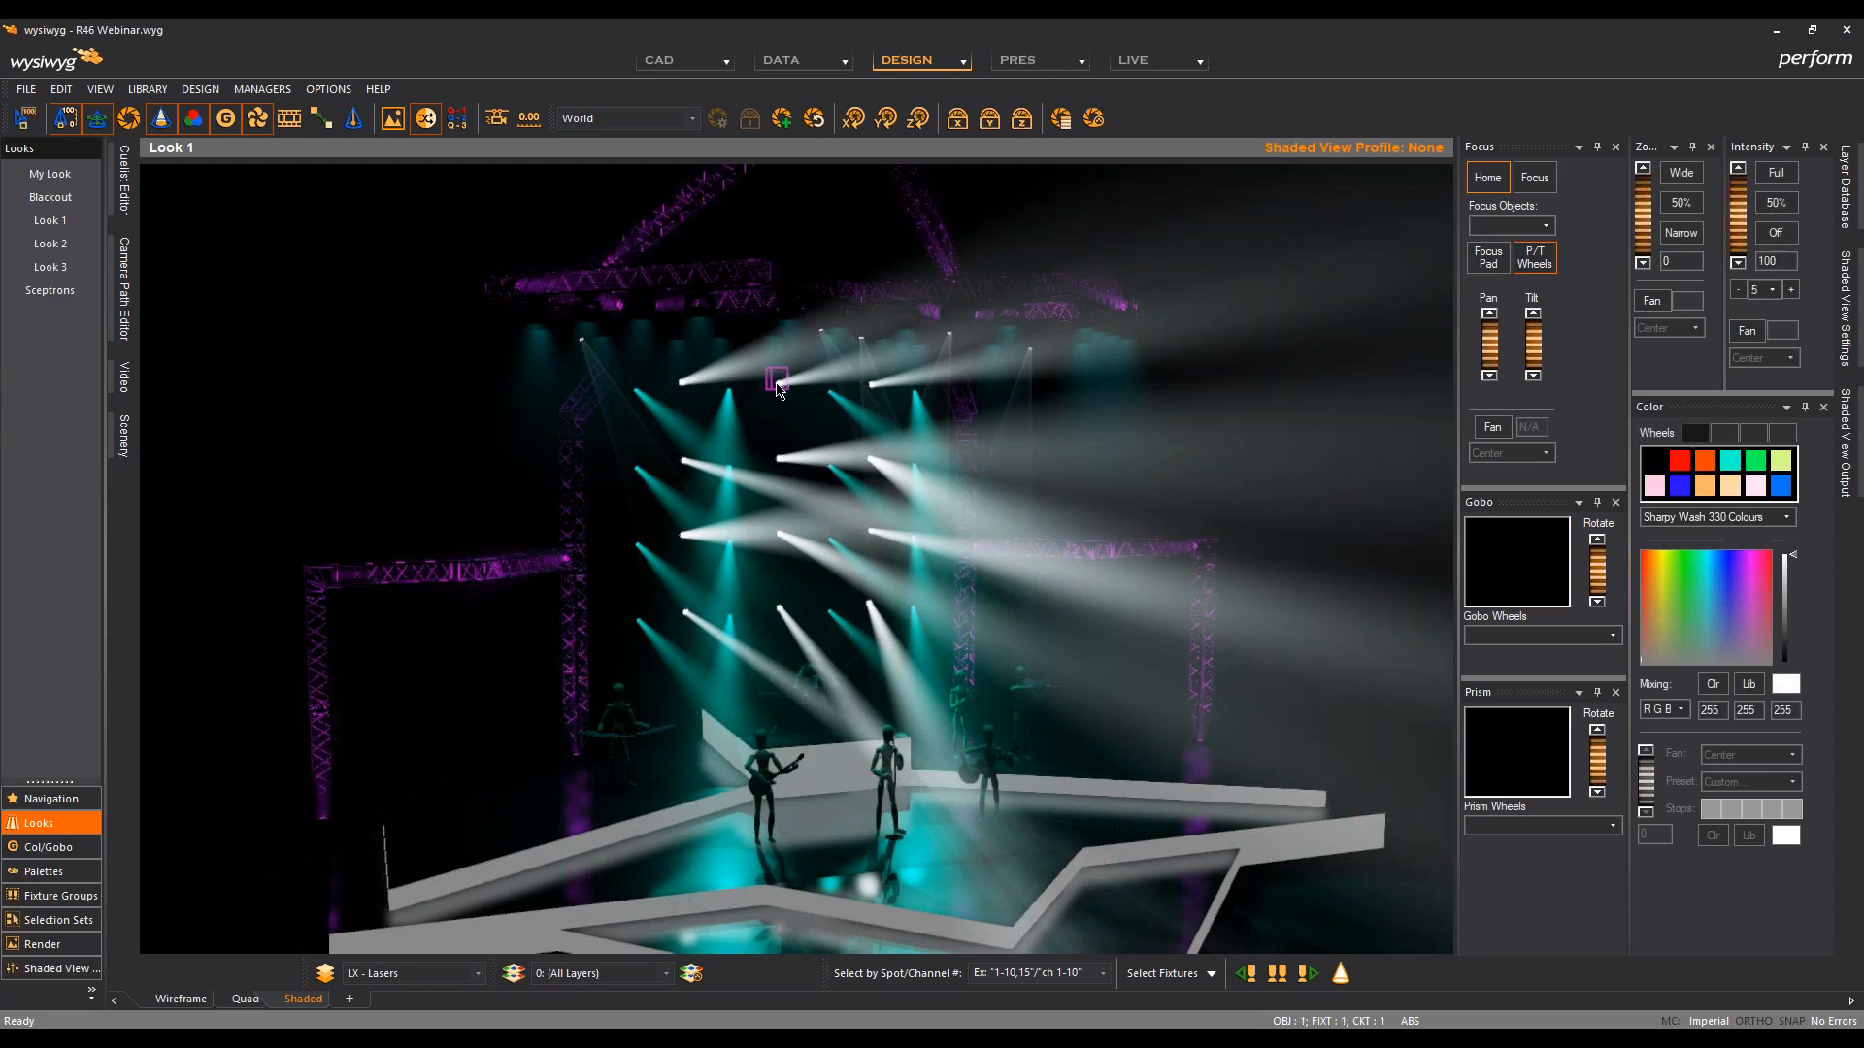
double_click(776, 386)
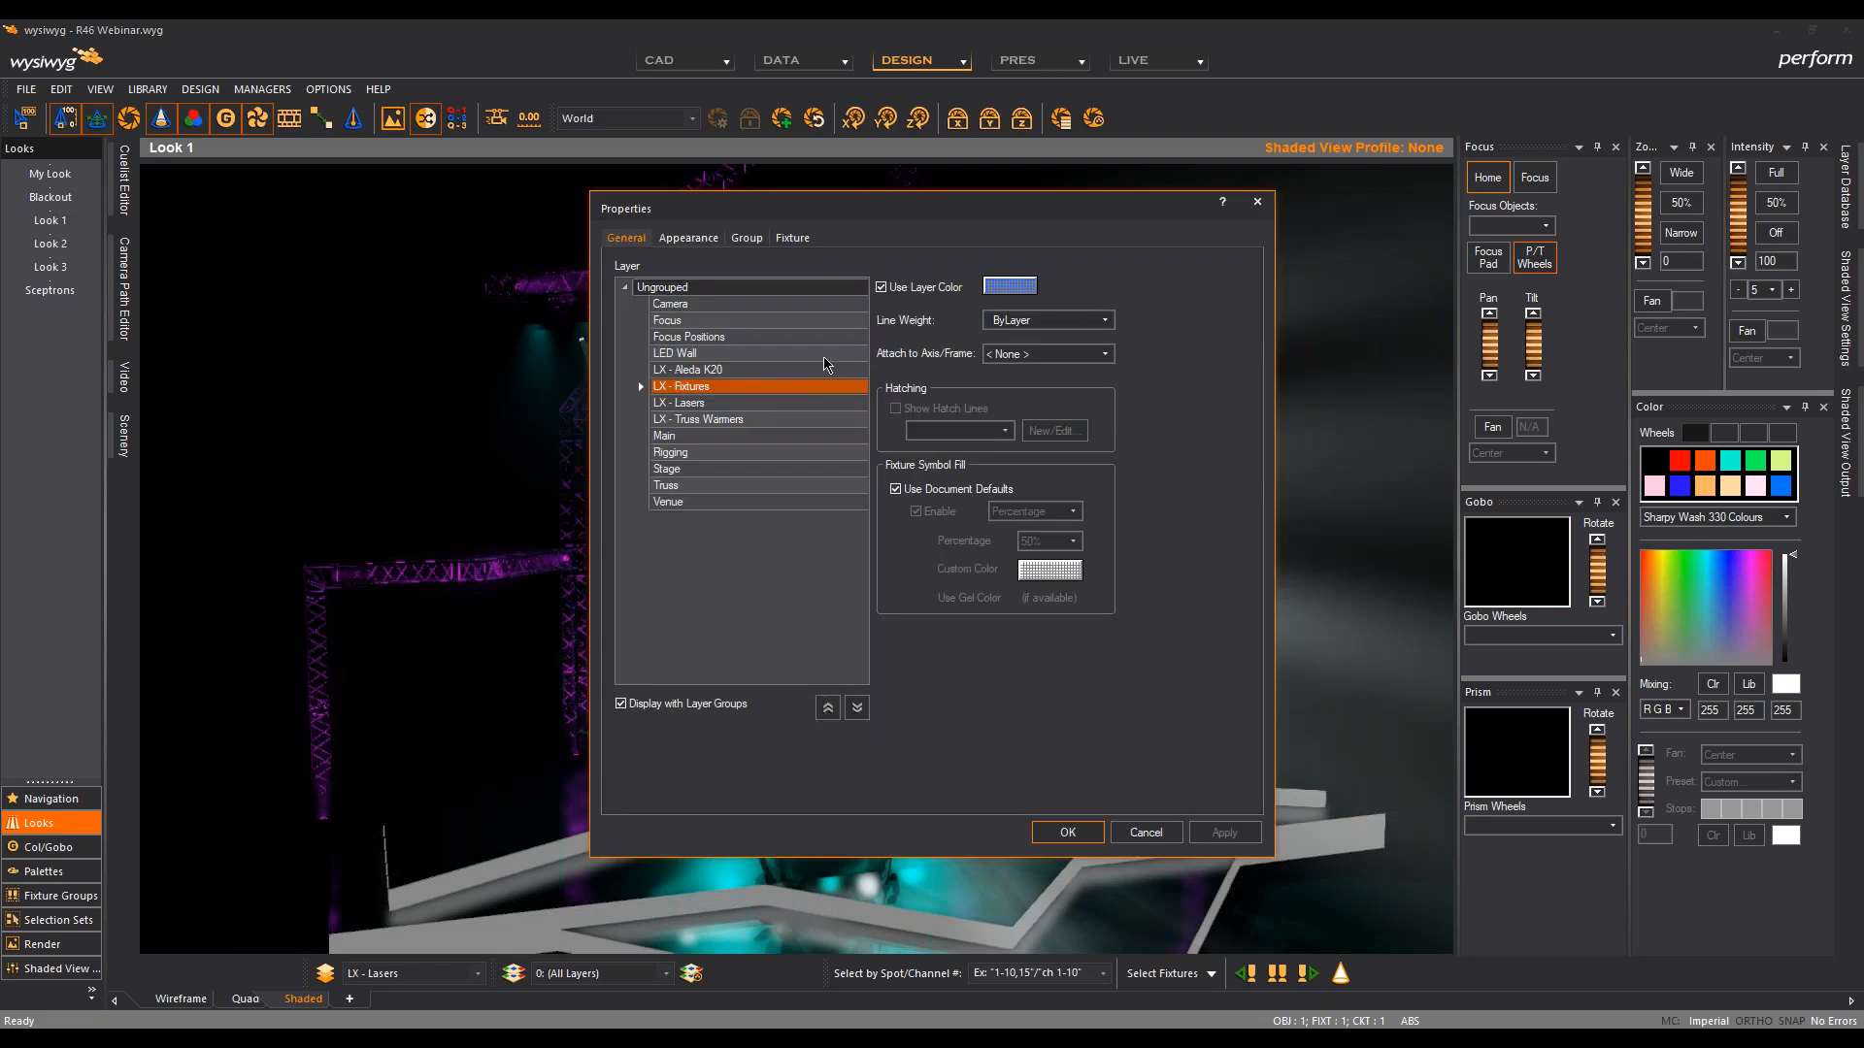
left_click(805, 244)
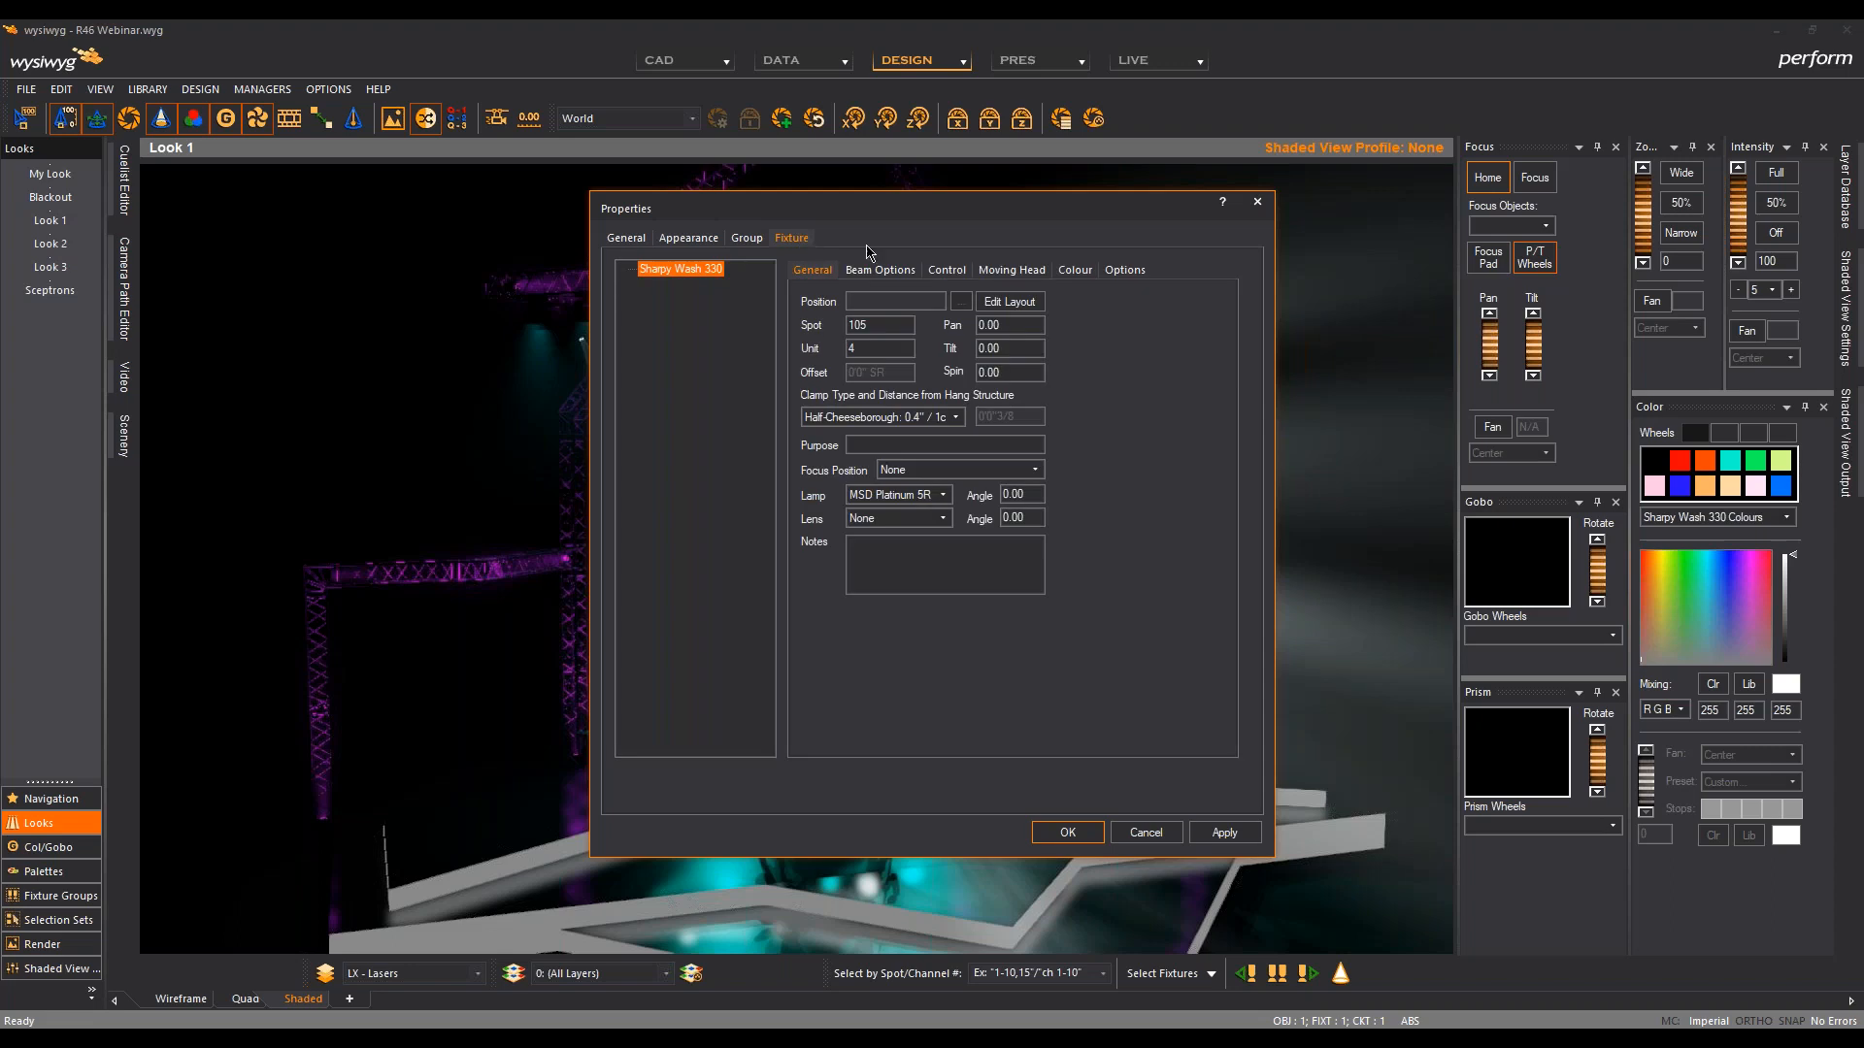
left_click(899, 272)
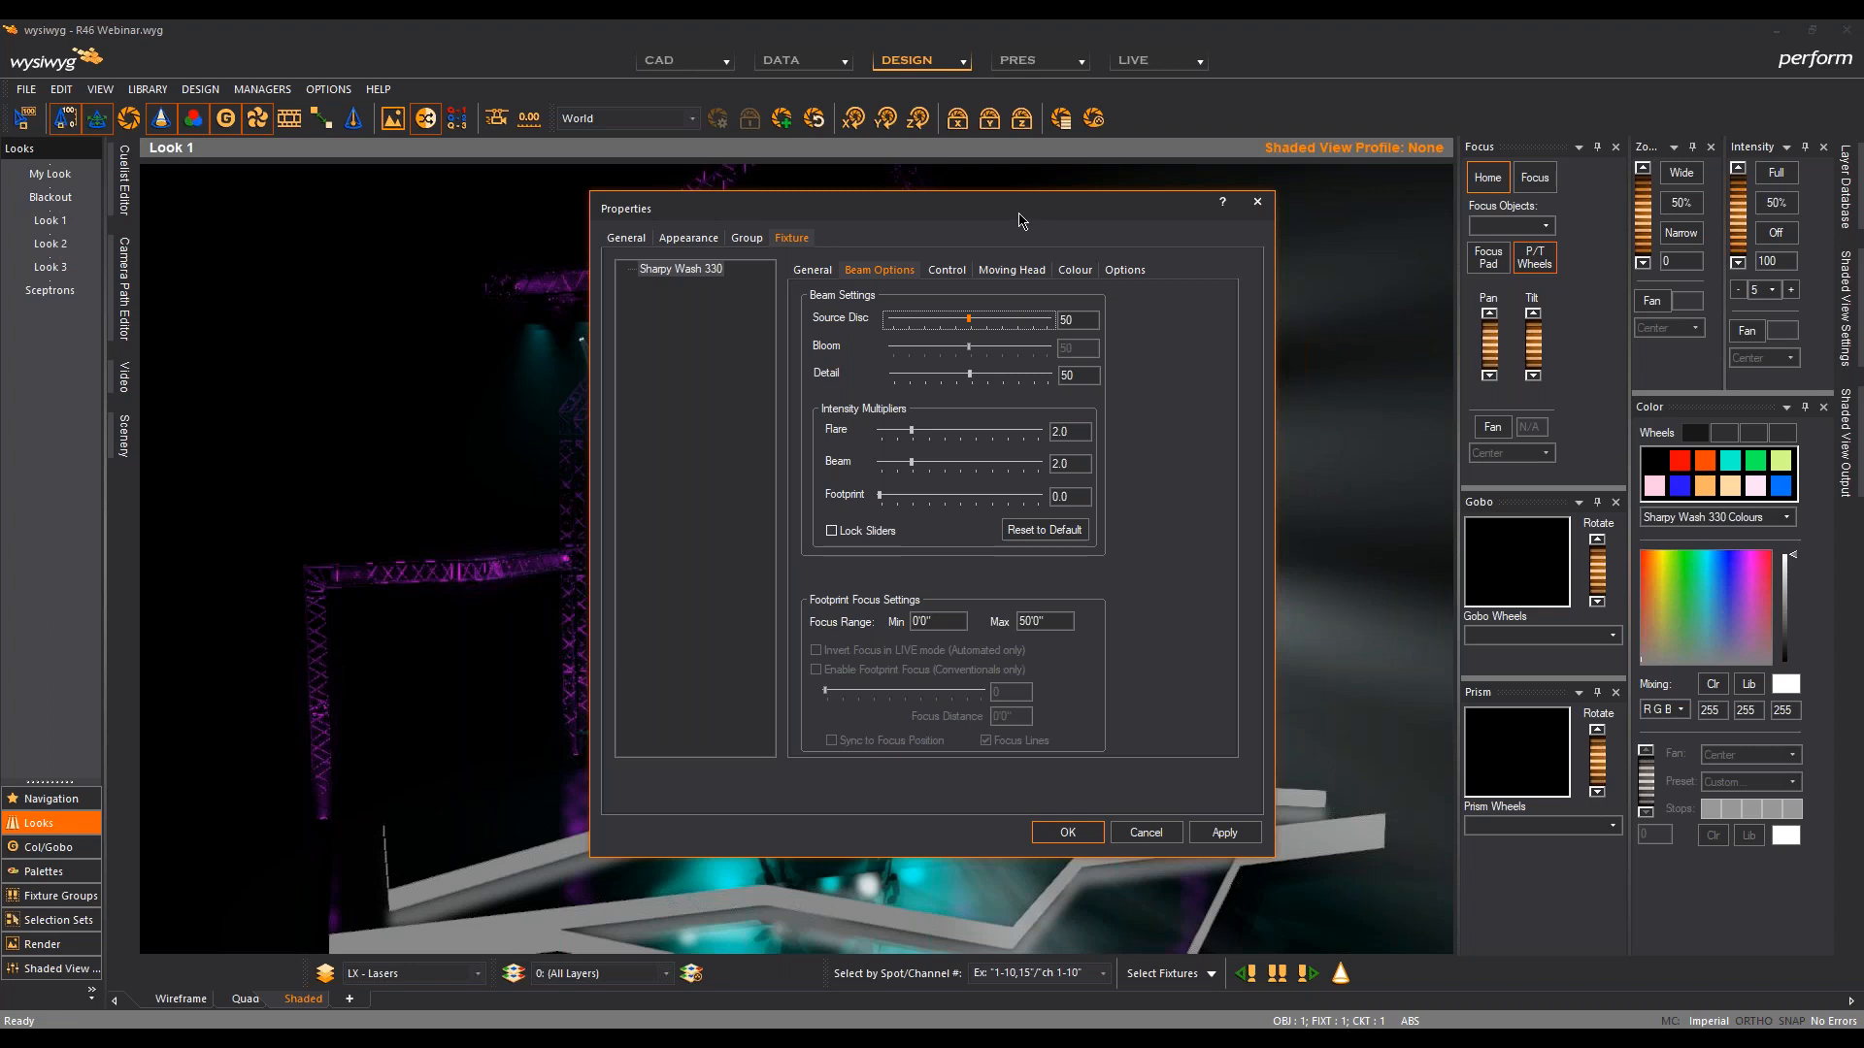
Step: Uncover the shaded view beside the properties dialog and apply a beam Detail of 0 to the Sharpy Wash 330
left_click_drag(1019, 220, 1497, 228)
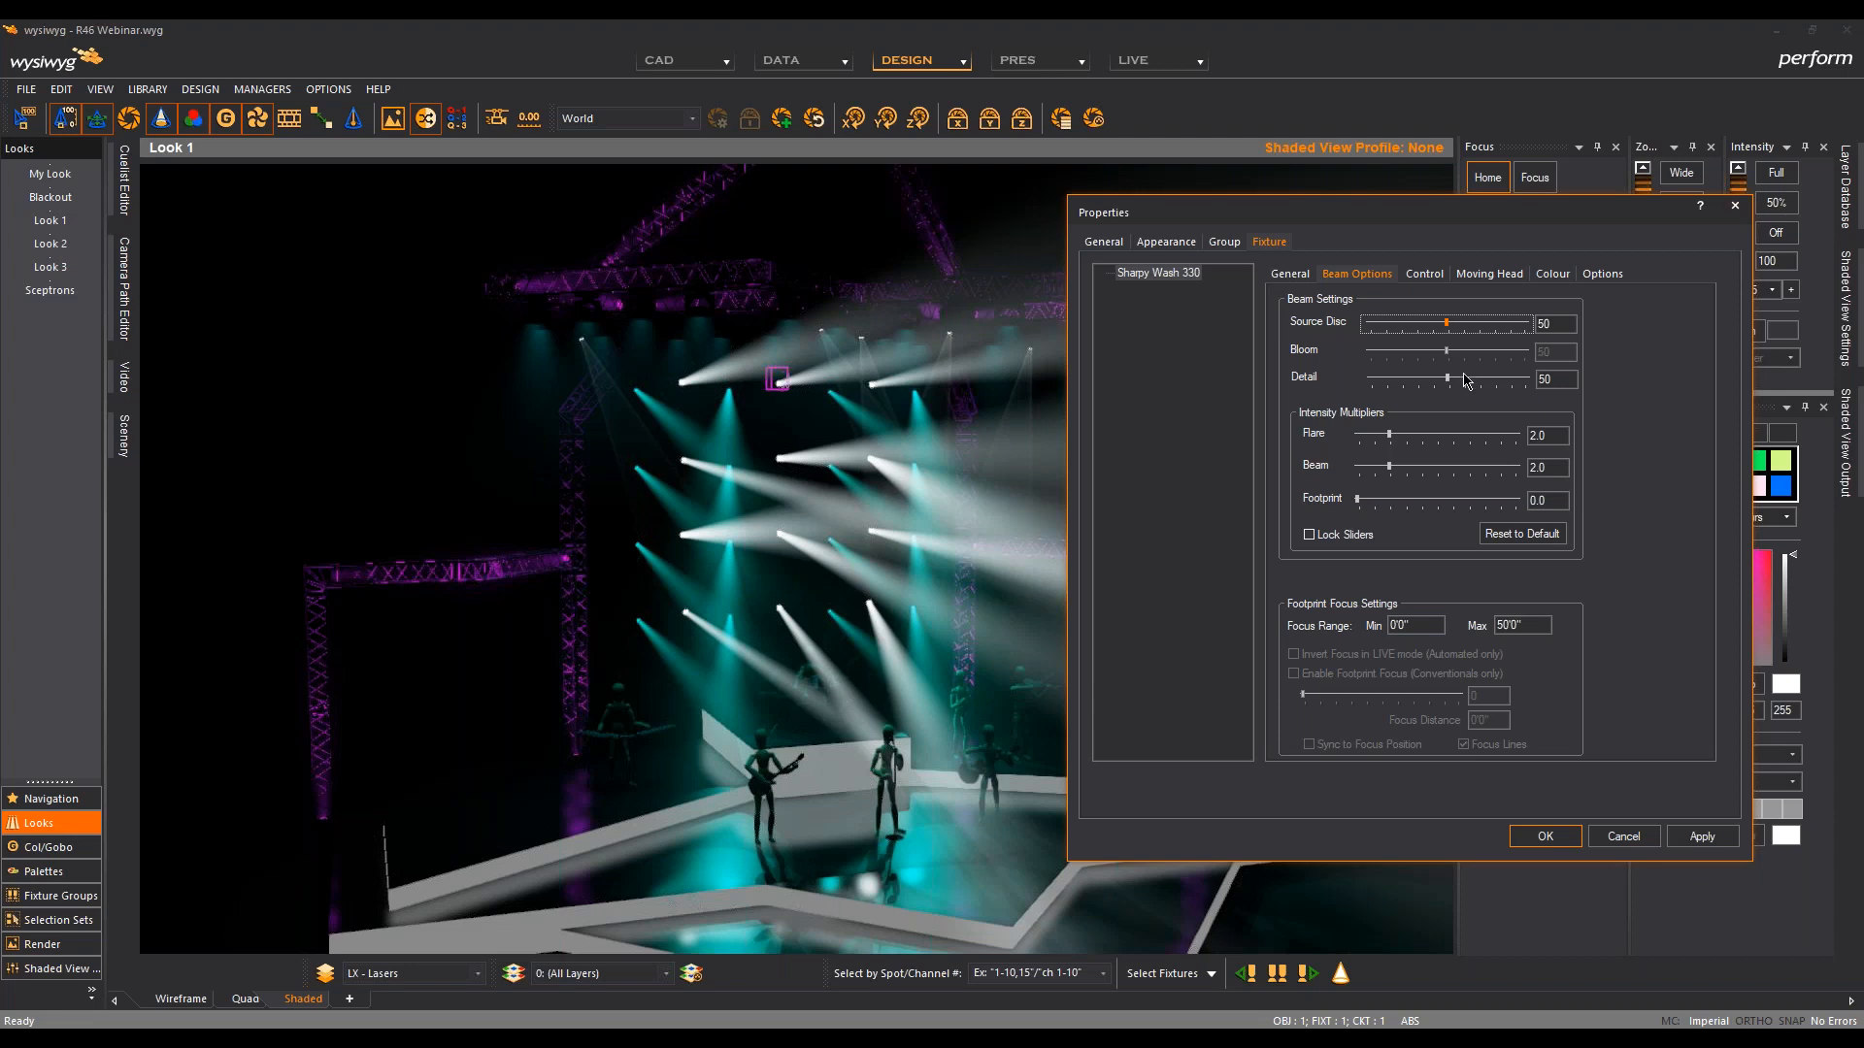
left_click_drag(1448, 381, 1367, 385)
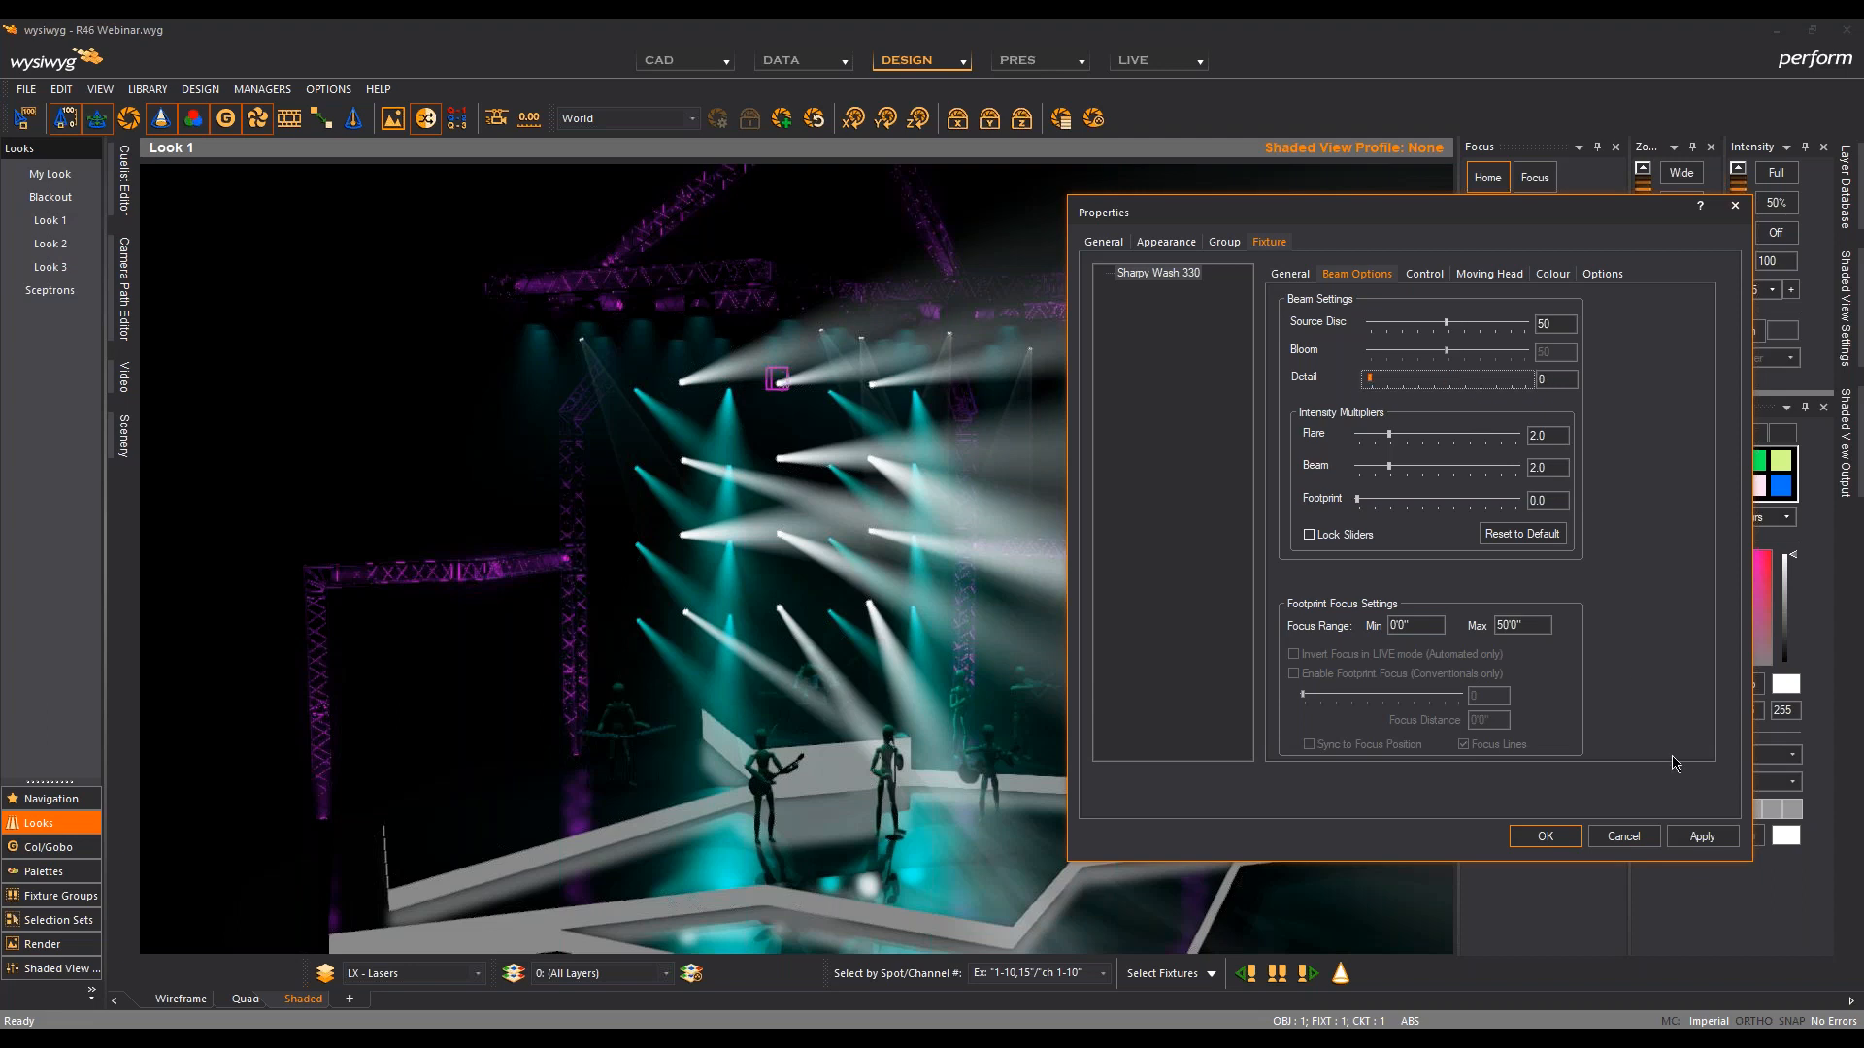
left_click(1701, 837)
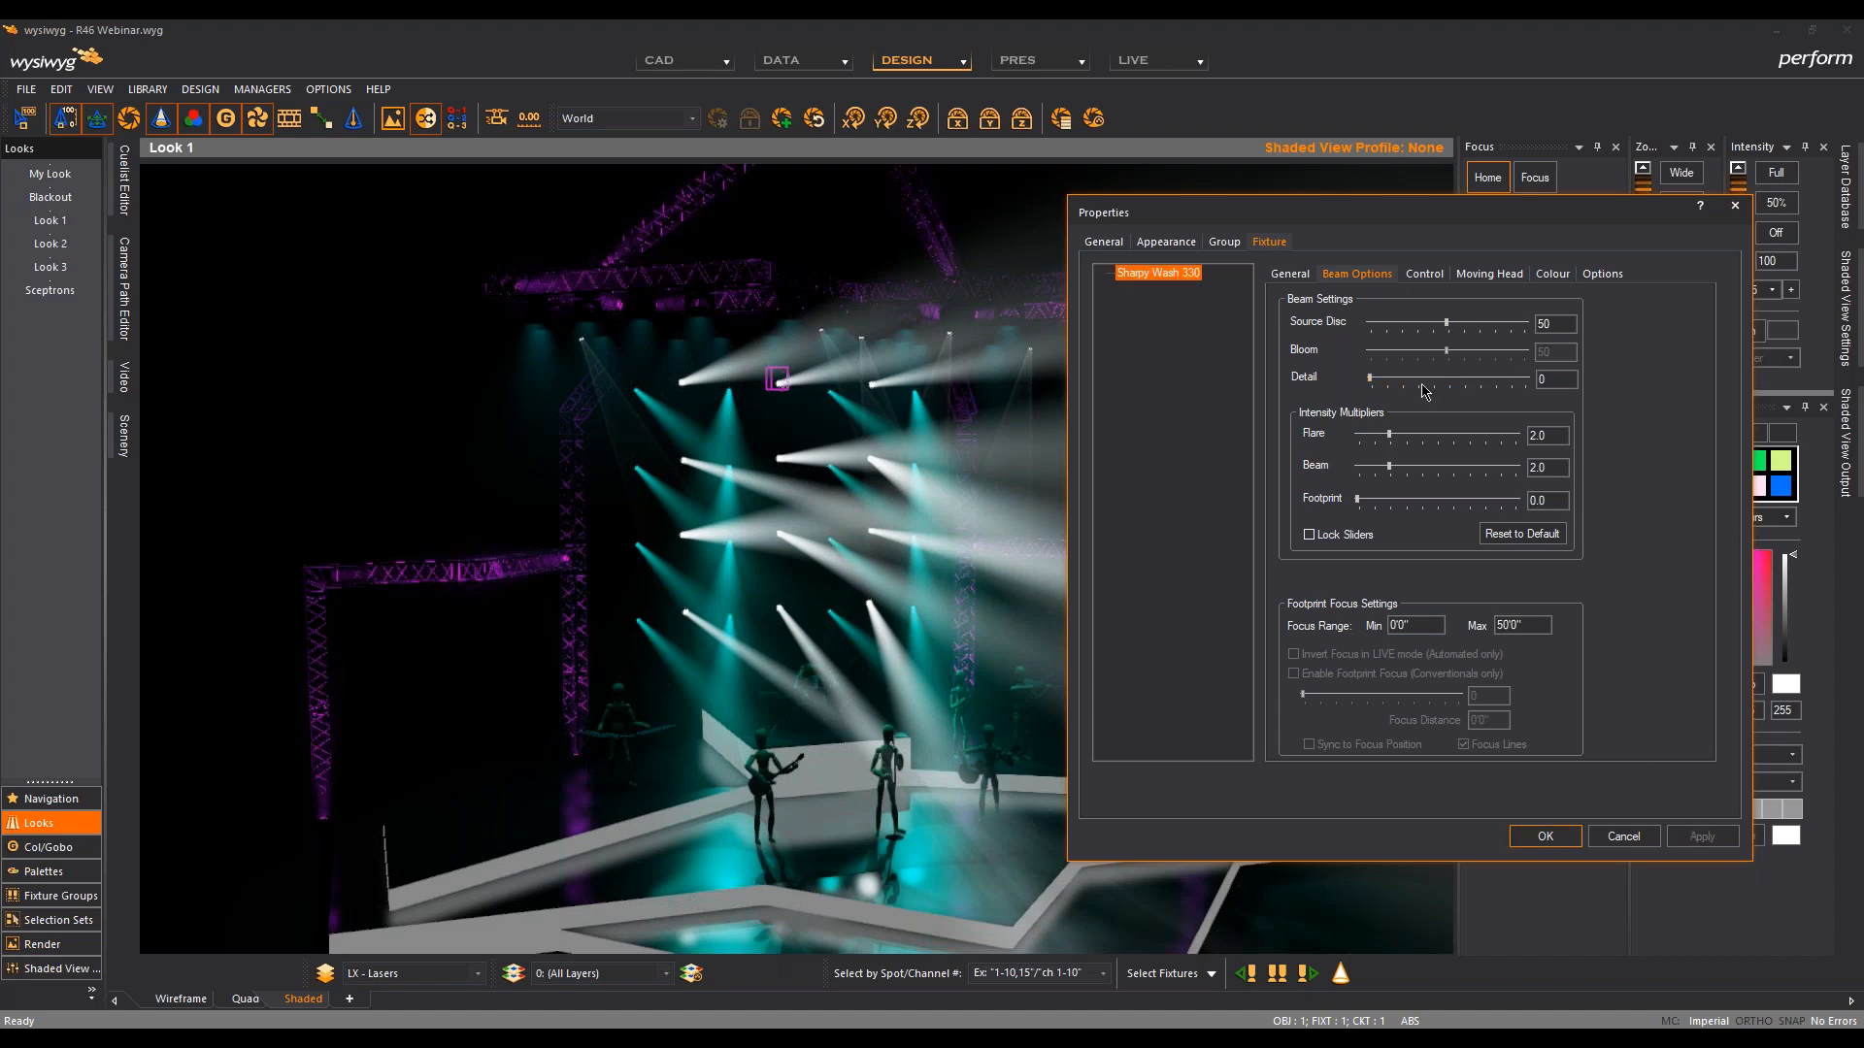
Step: Apply a beam Detail of 100 and after that 50 to the Sharpy Wash 330
left_click(1373, 381)
left_click_drag(1373, 380, 1554, 382)
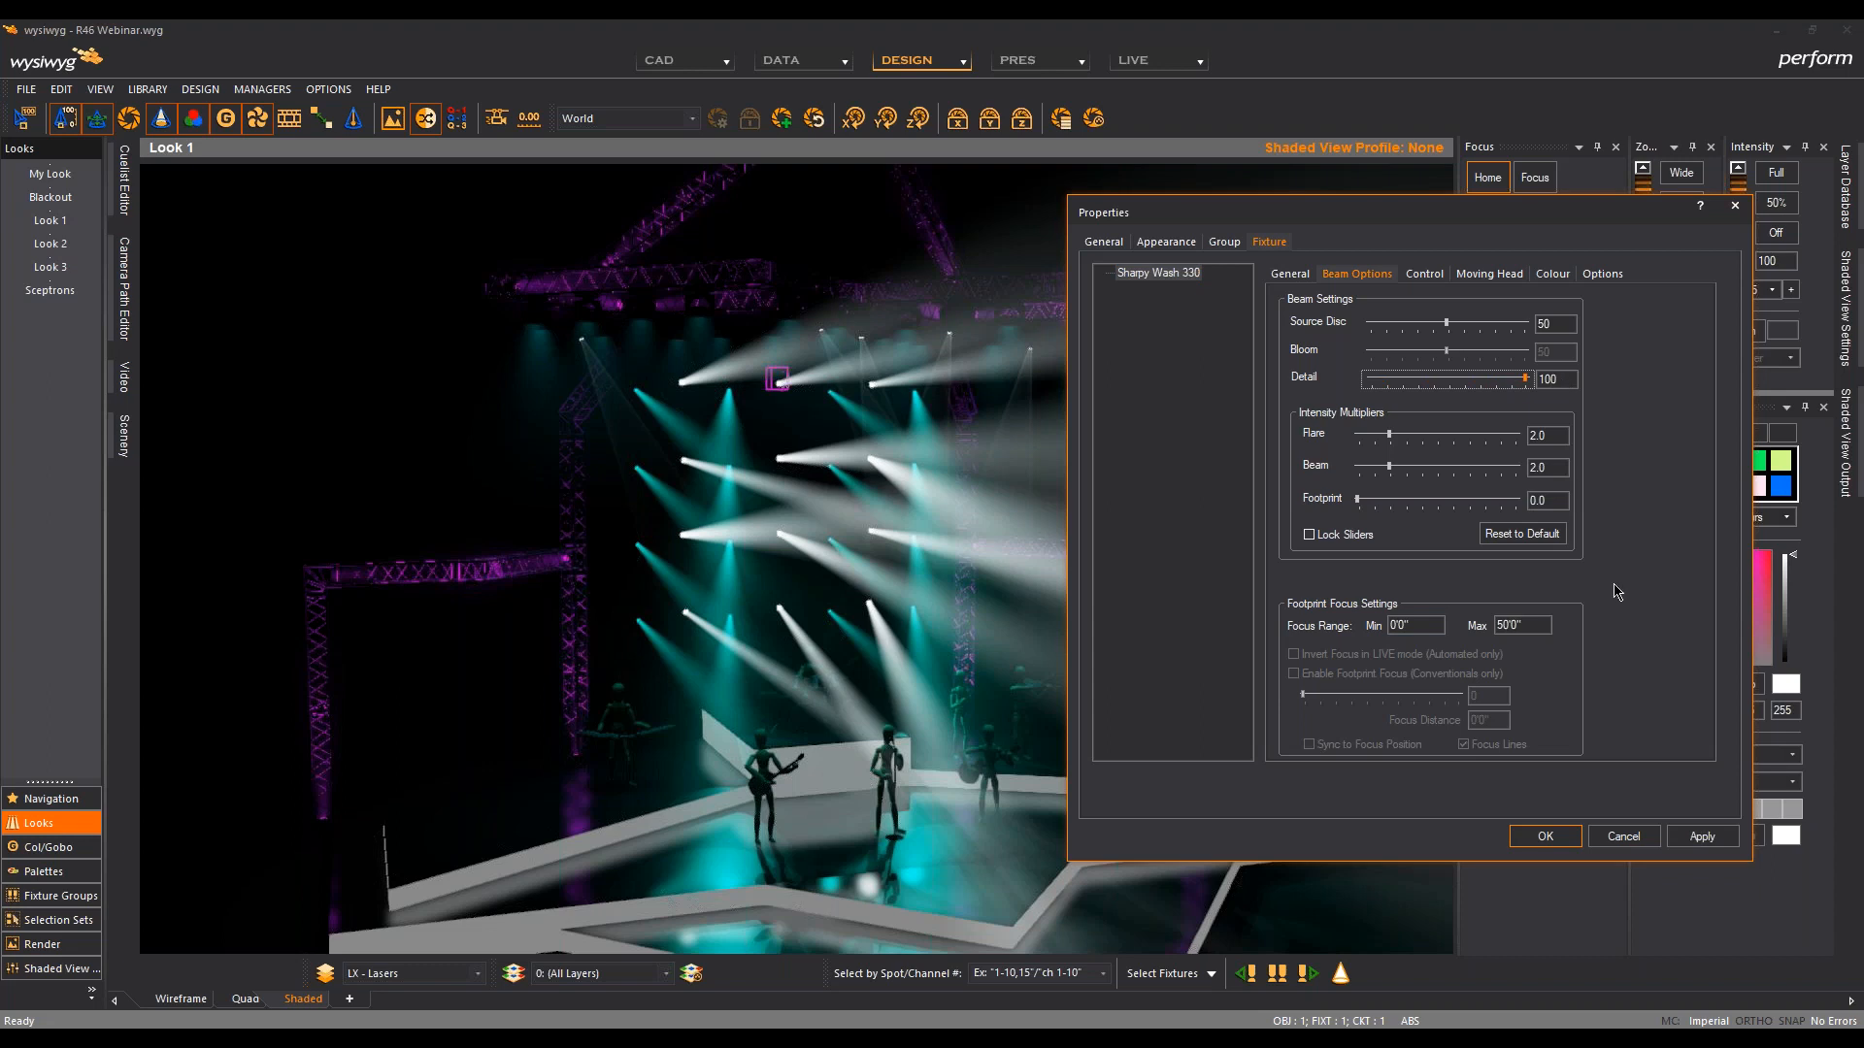
left_click(1701, 840)
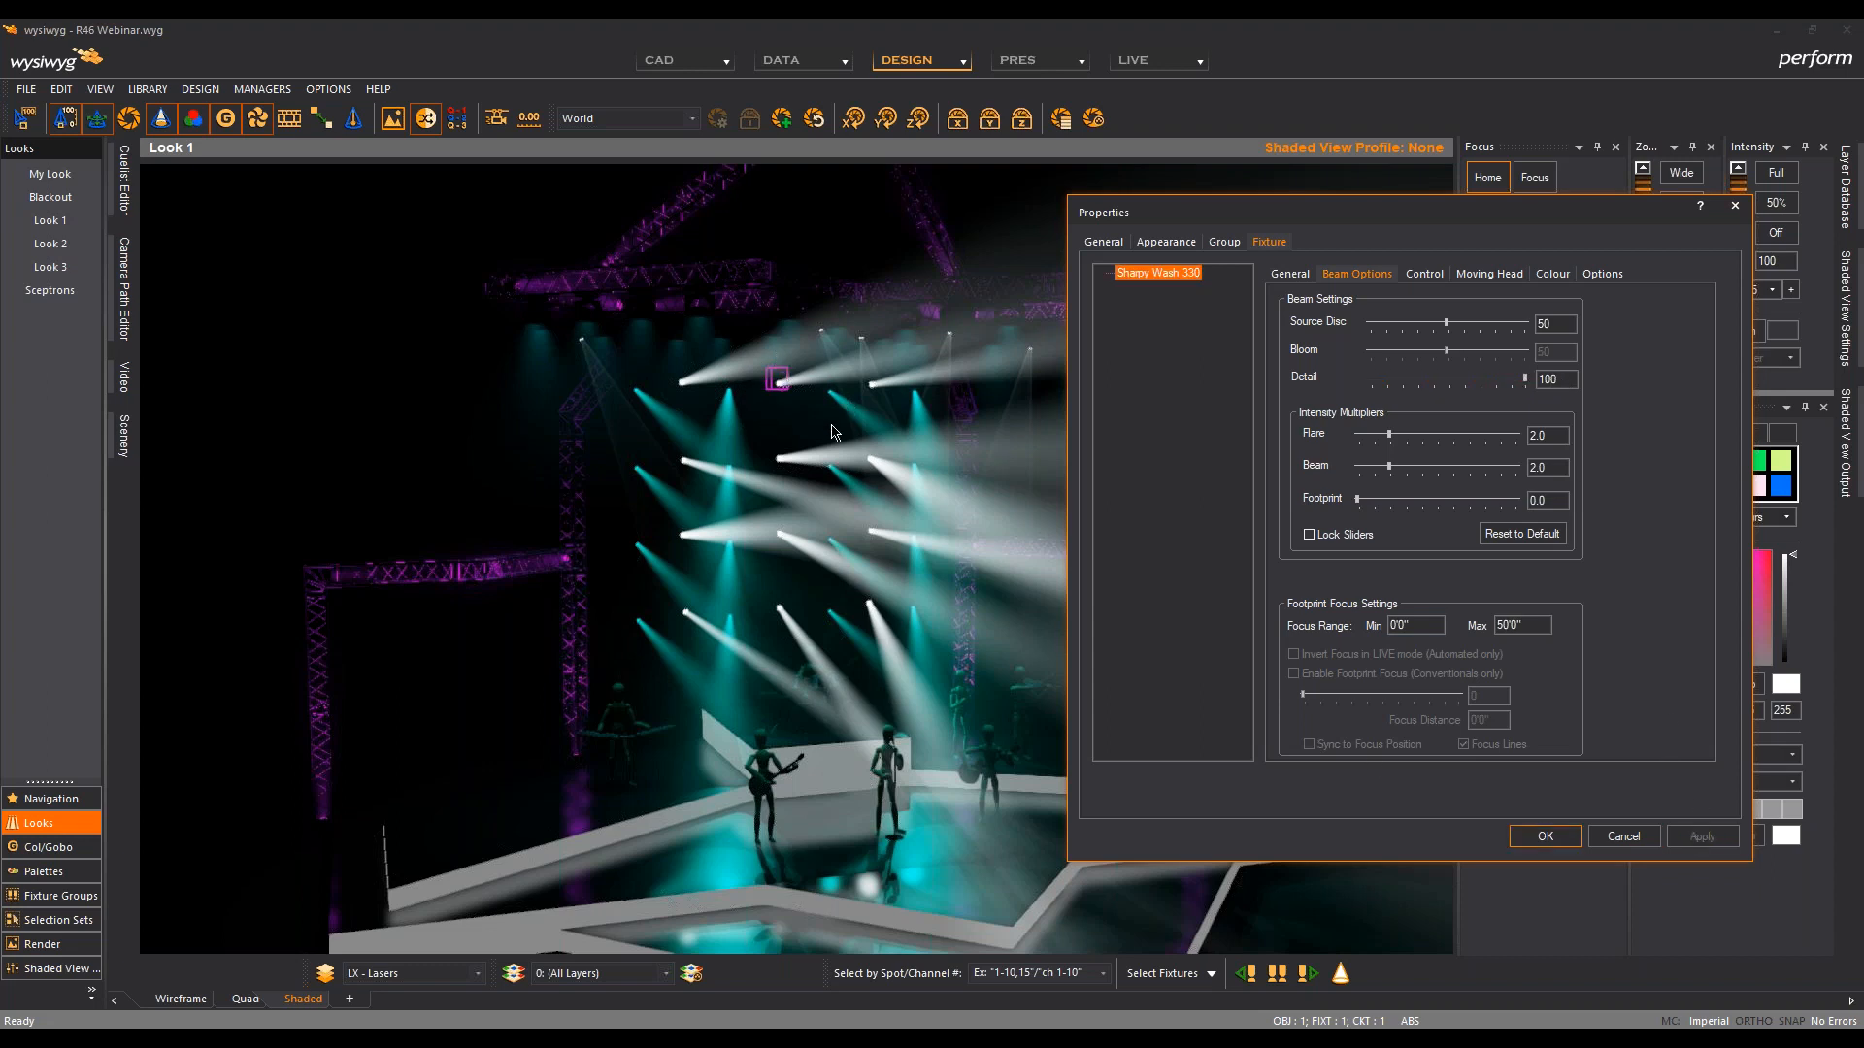
double_click(1556, 379)
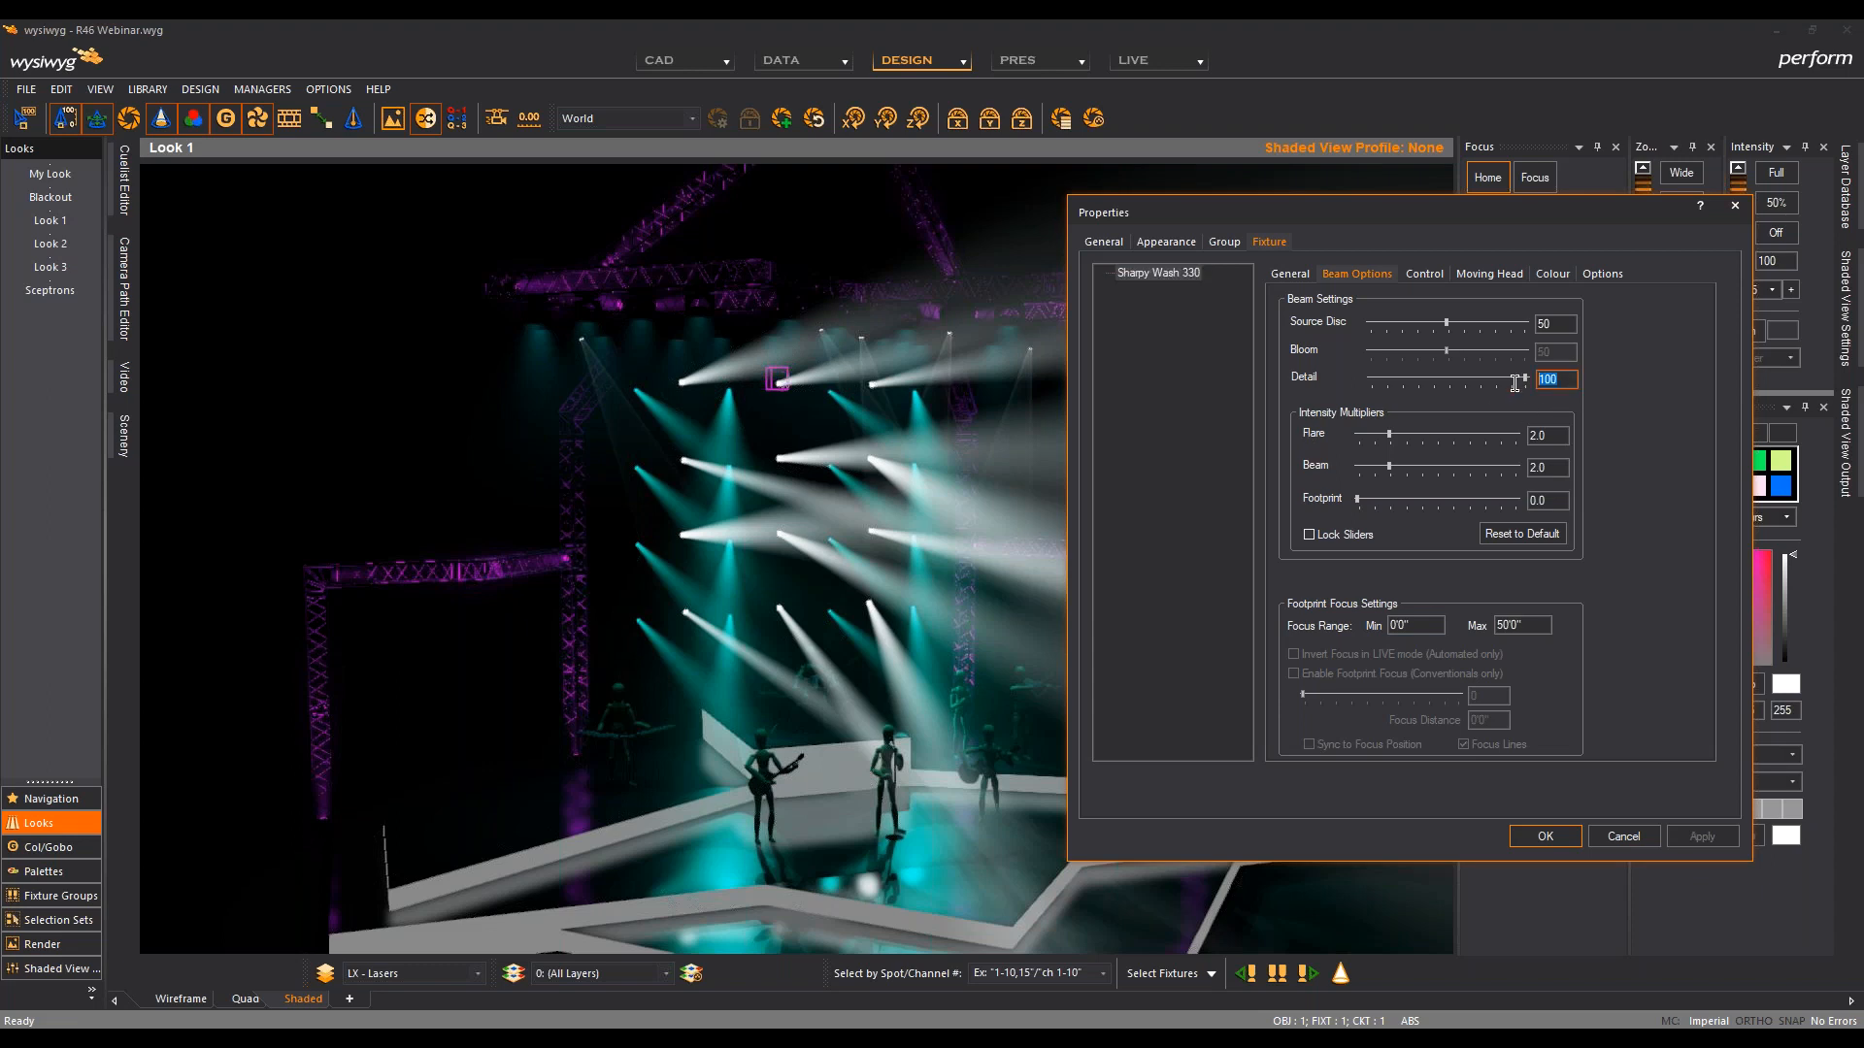
type("50")
left_click(1703, 835)
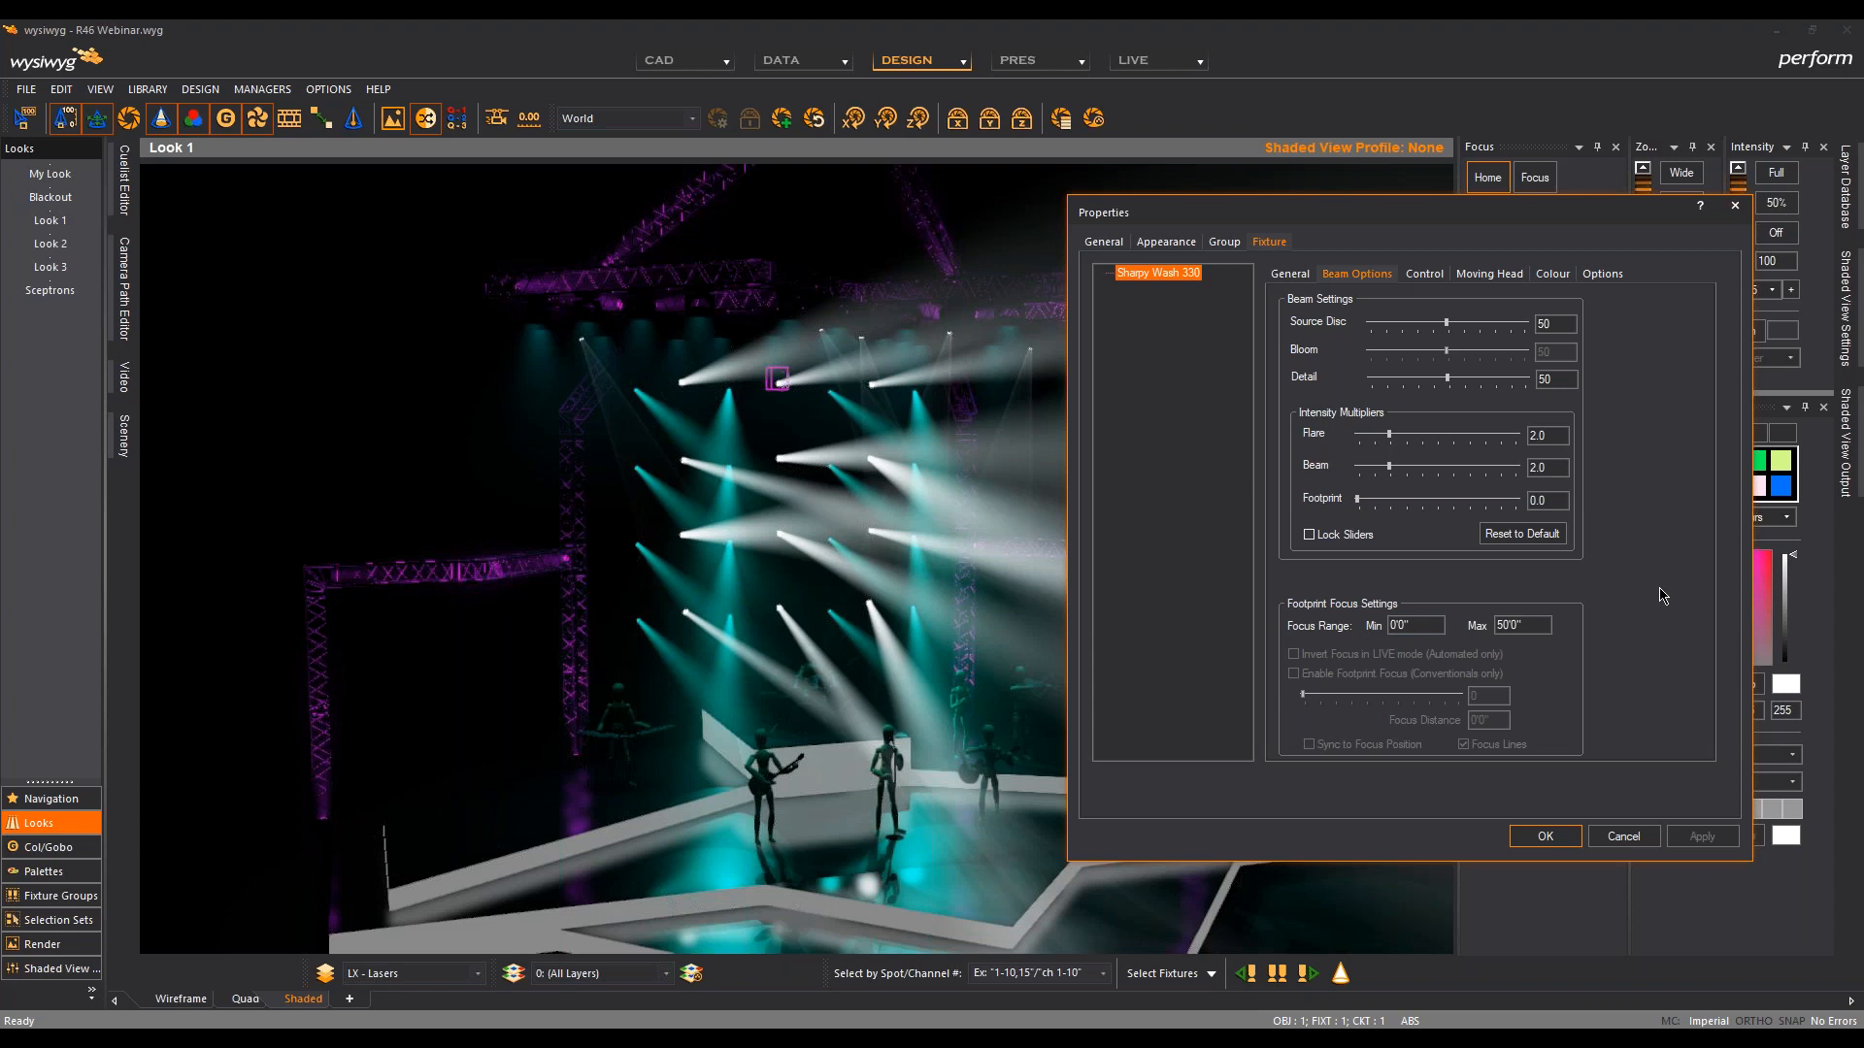
Step: Compare the Sharpy Wash 330's beam extremes by applying a Detail of 100 and after that 0
left_click(1447, 380)
left_click_drag(1447, 380, 1542, 374)
left_click(1701, 837)
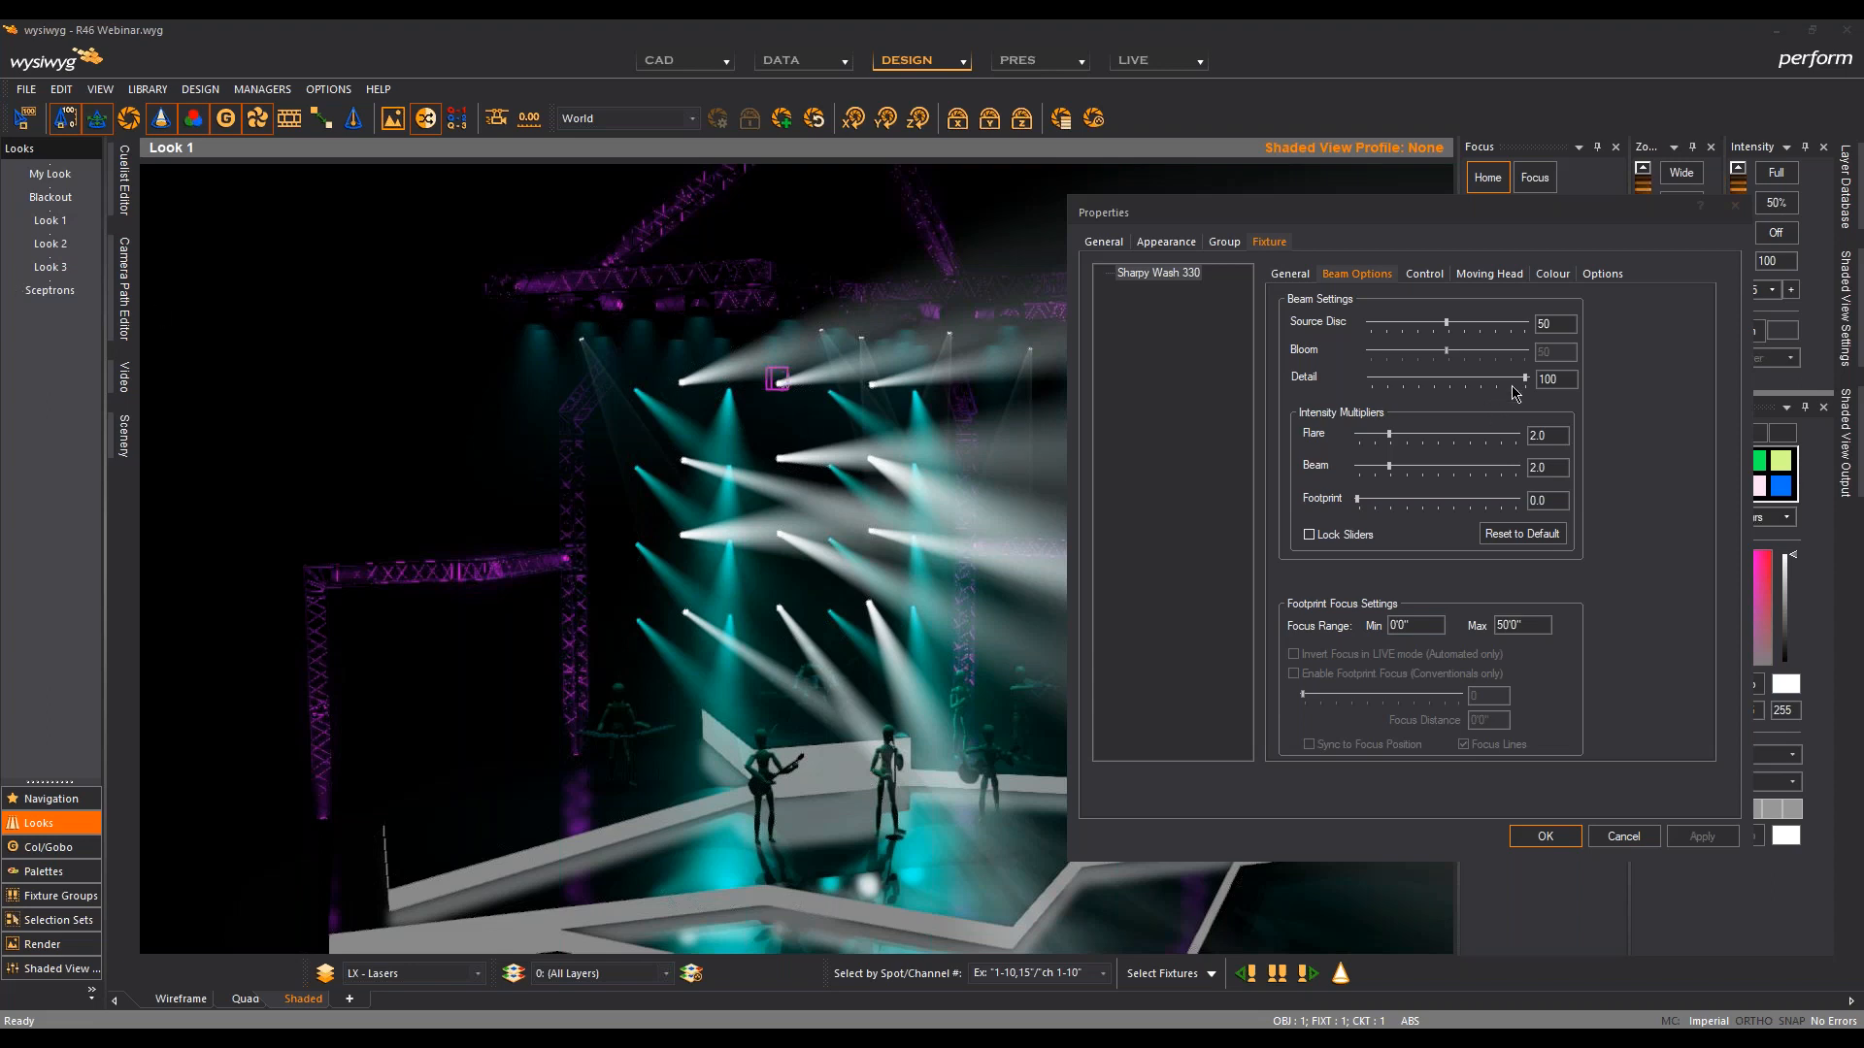
left_click_drag(1526, 379, 1358, 389)
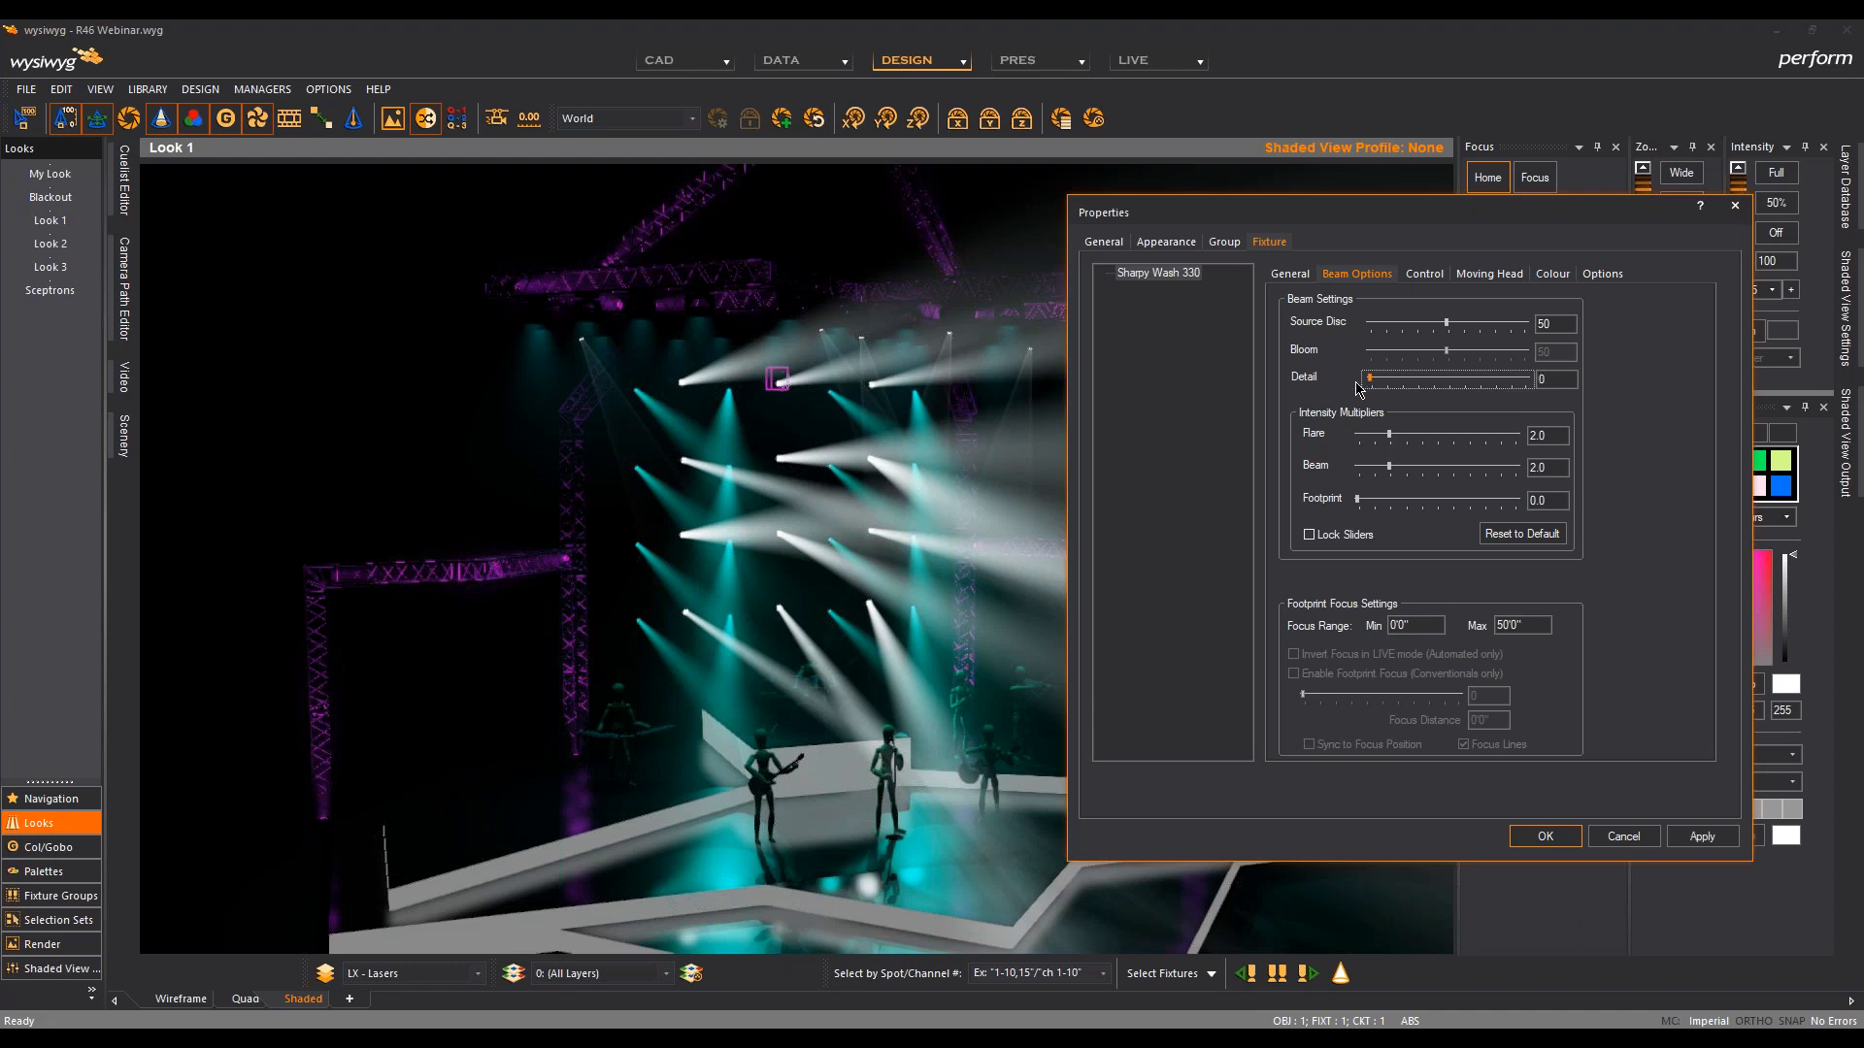
left_click(1704, 838)
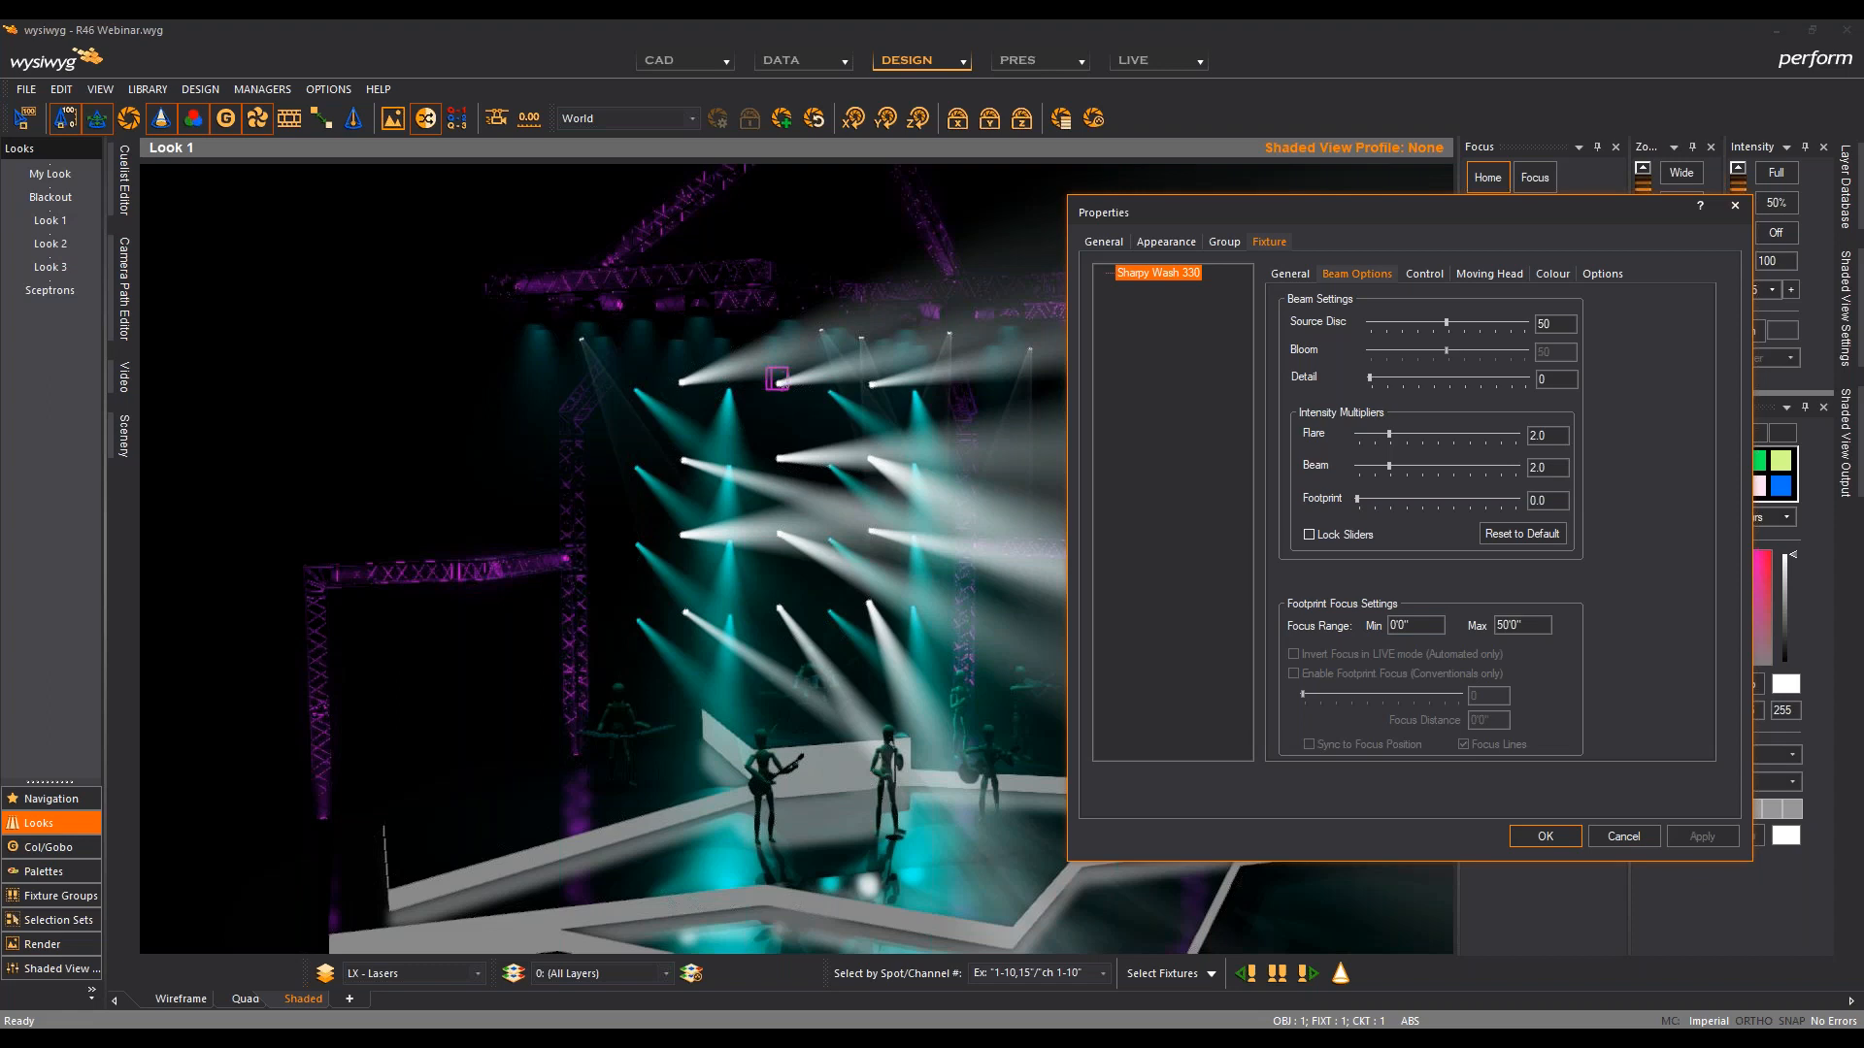
Step: Set the Sharpy Wash 330's beam Detail to 20 and close its properties
left_click(1552, 379)
type("20")
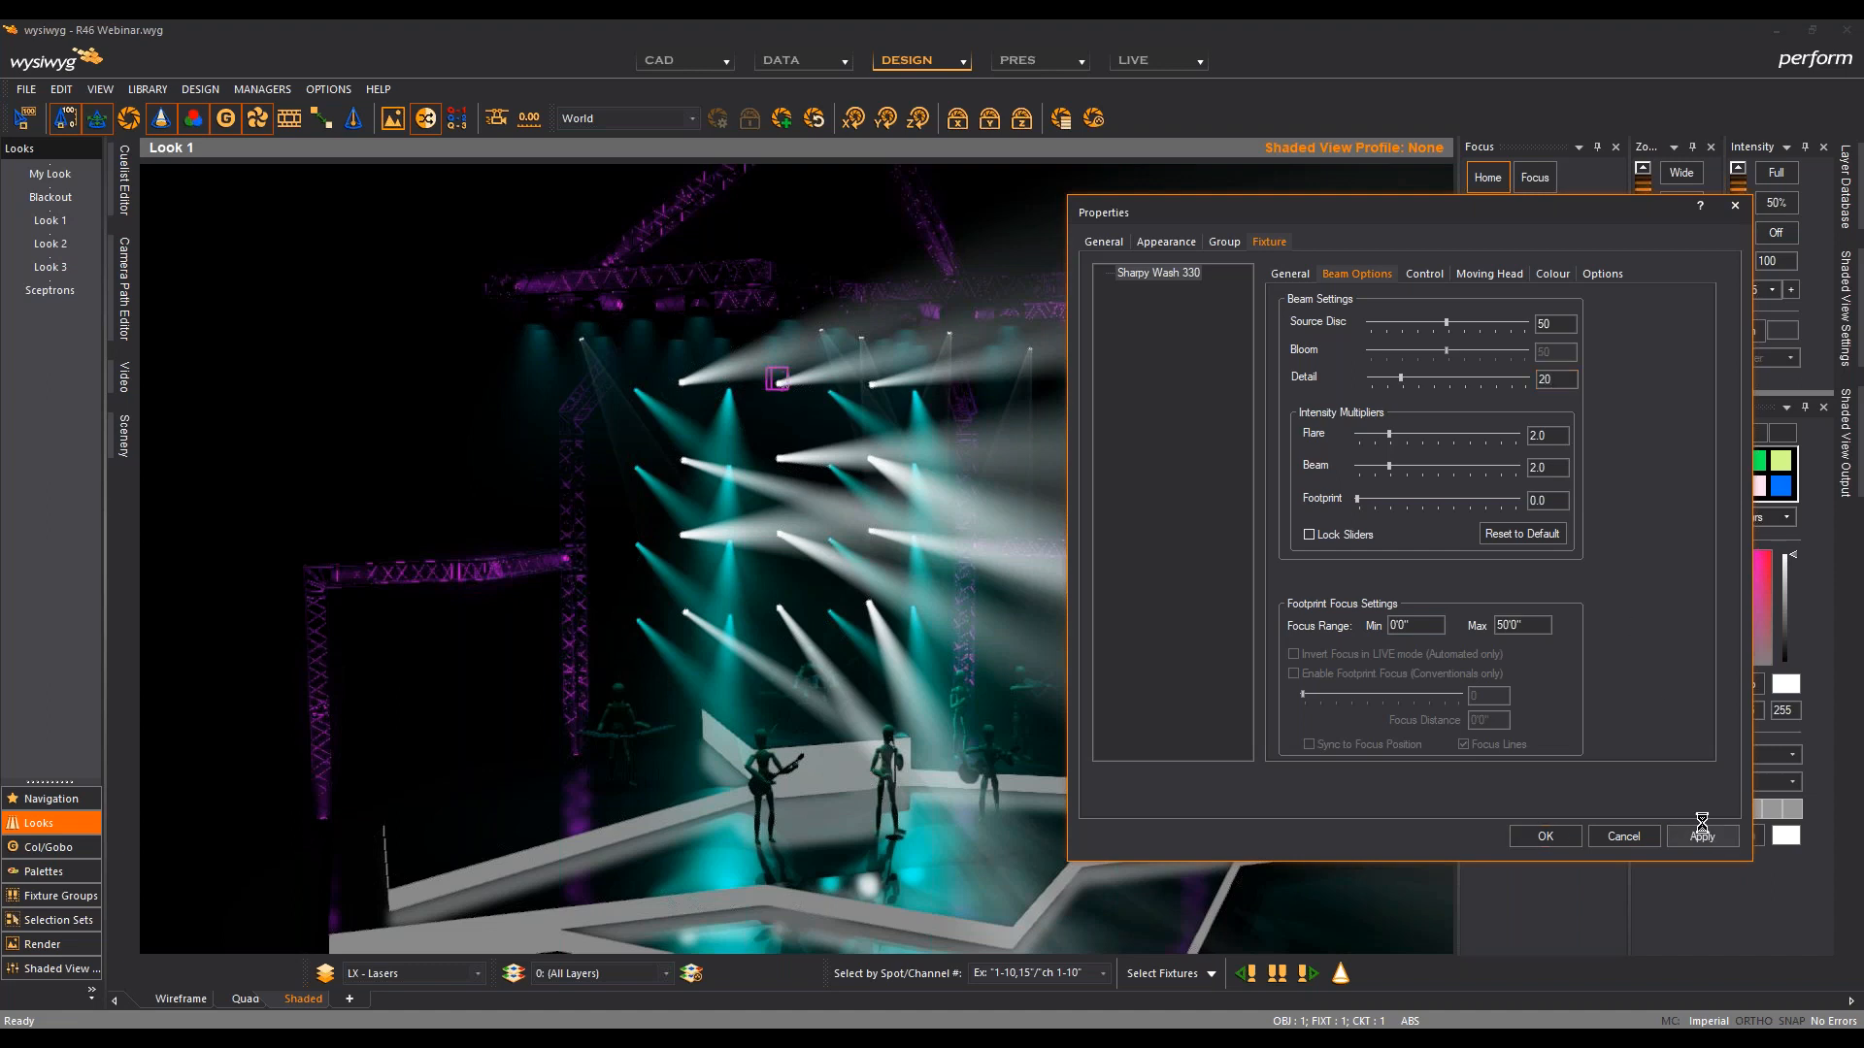
left_click(1700, 836)
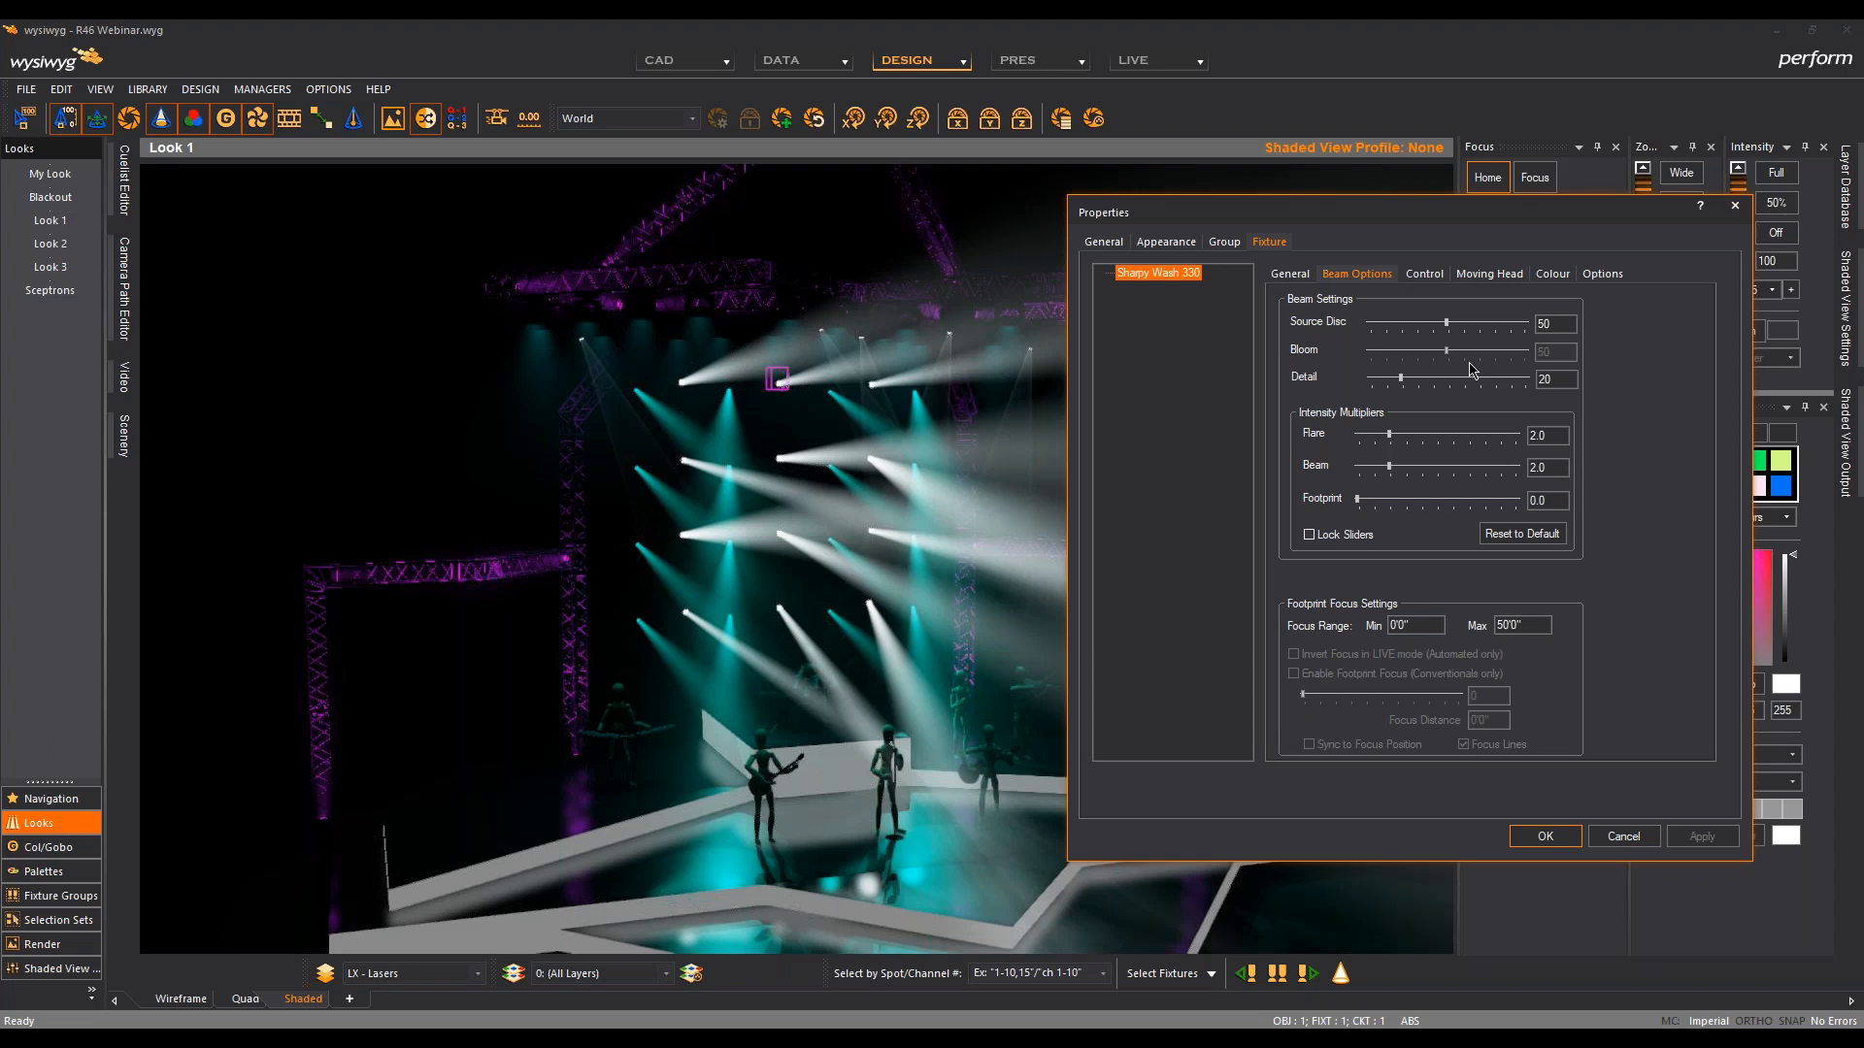
left_click(1565, 841)
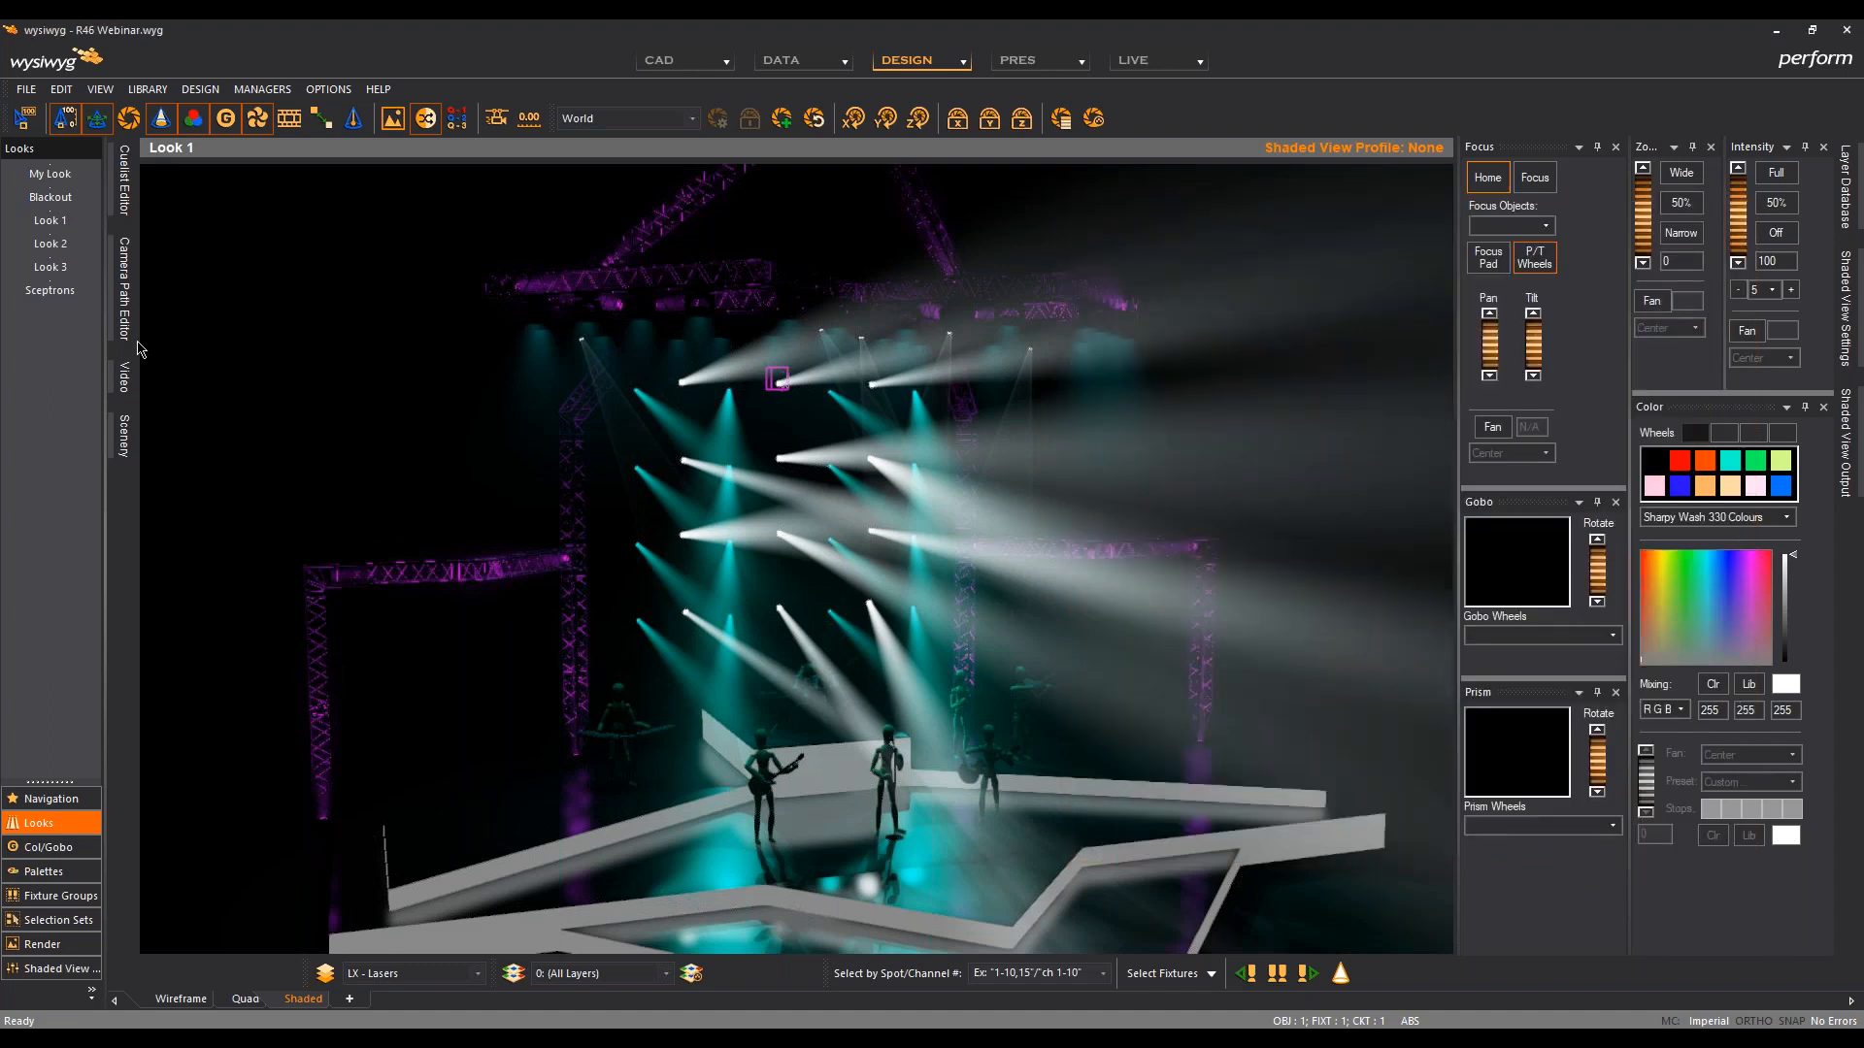
Step: Recall the Sceptrons look, clear the fixture selection and select the Sceptron 10 1000 fixtures by type
left_click(43, 291)
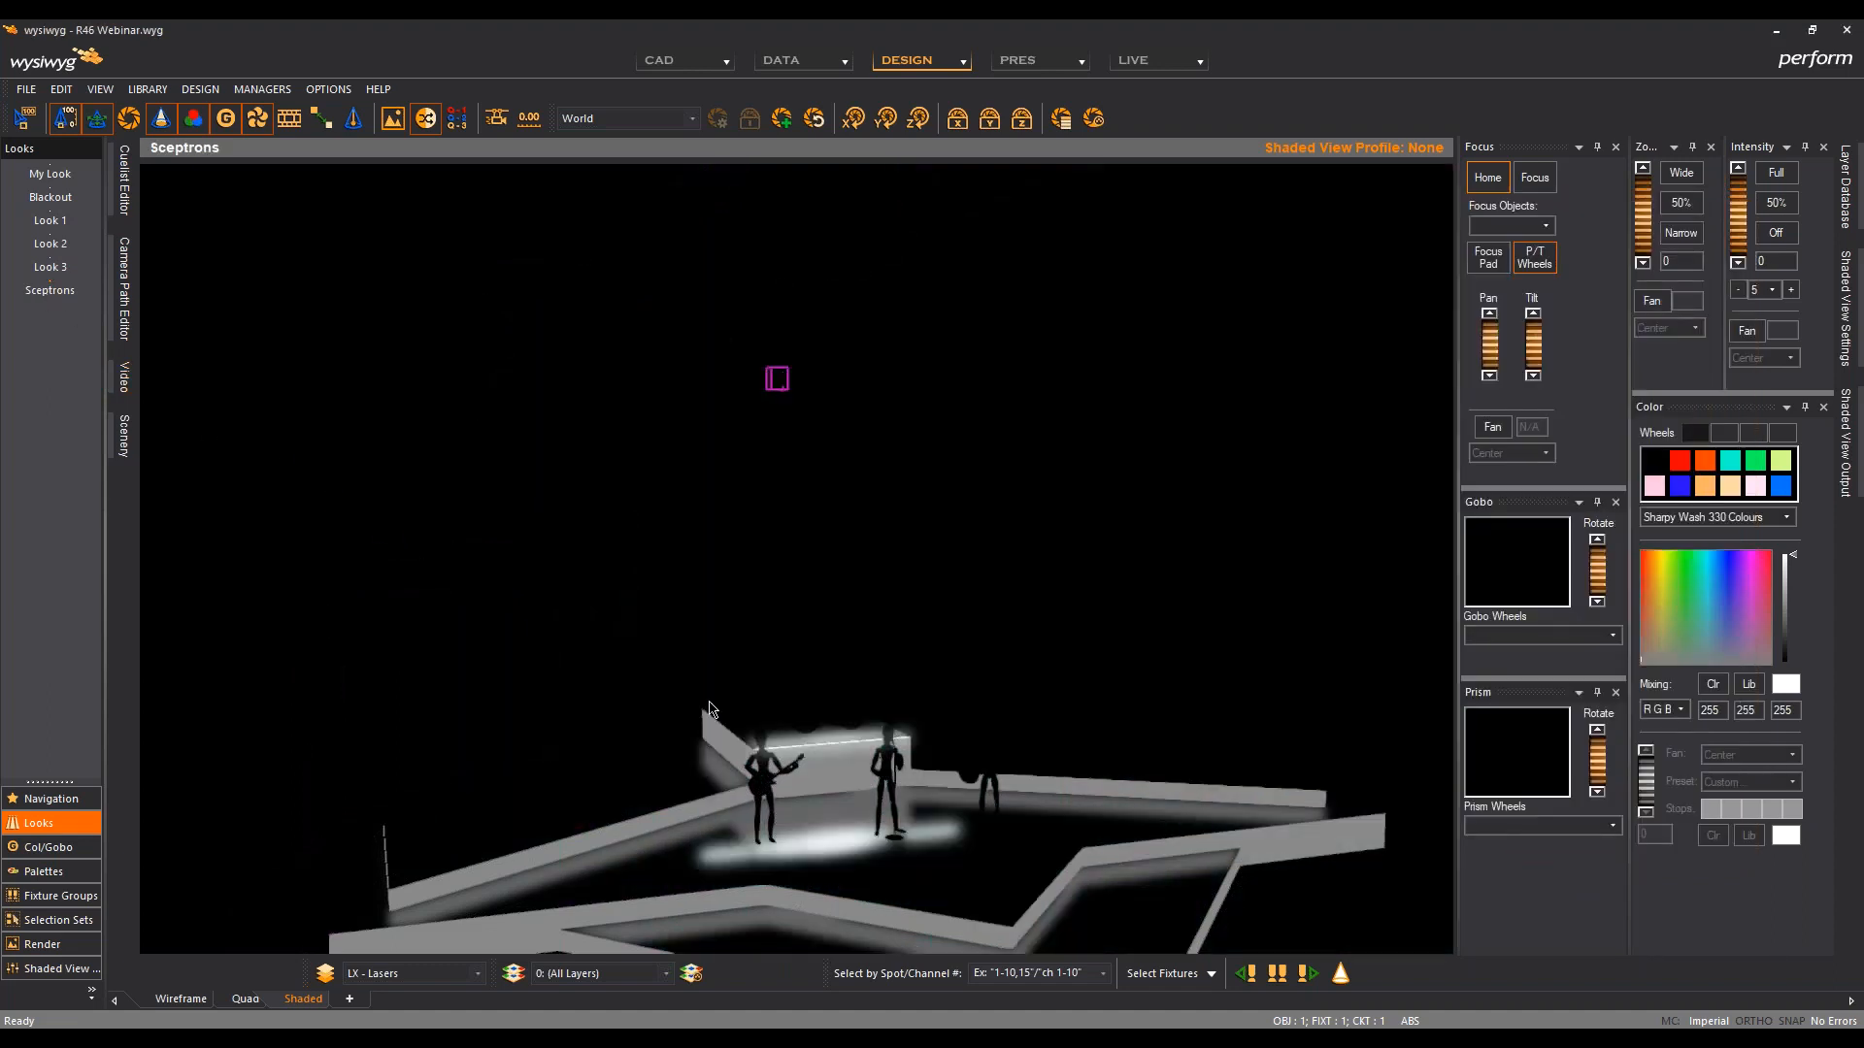
left_click(1100, 668)
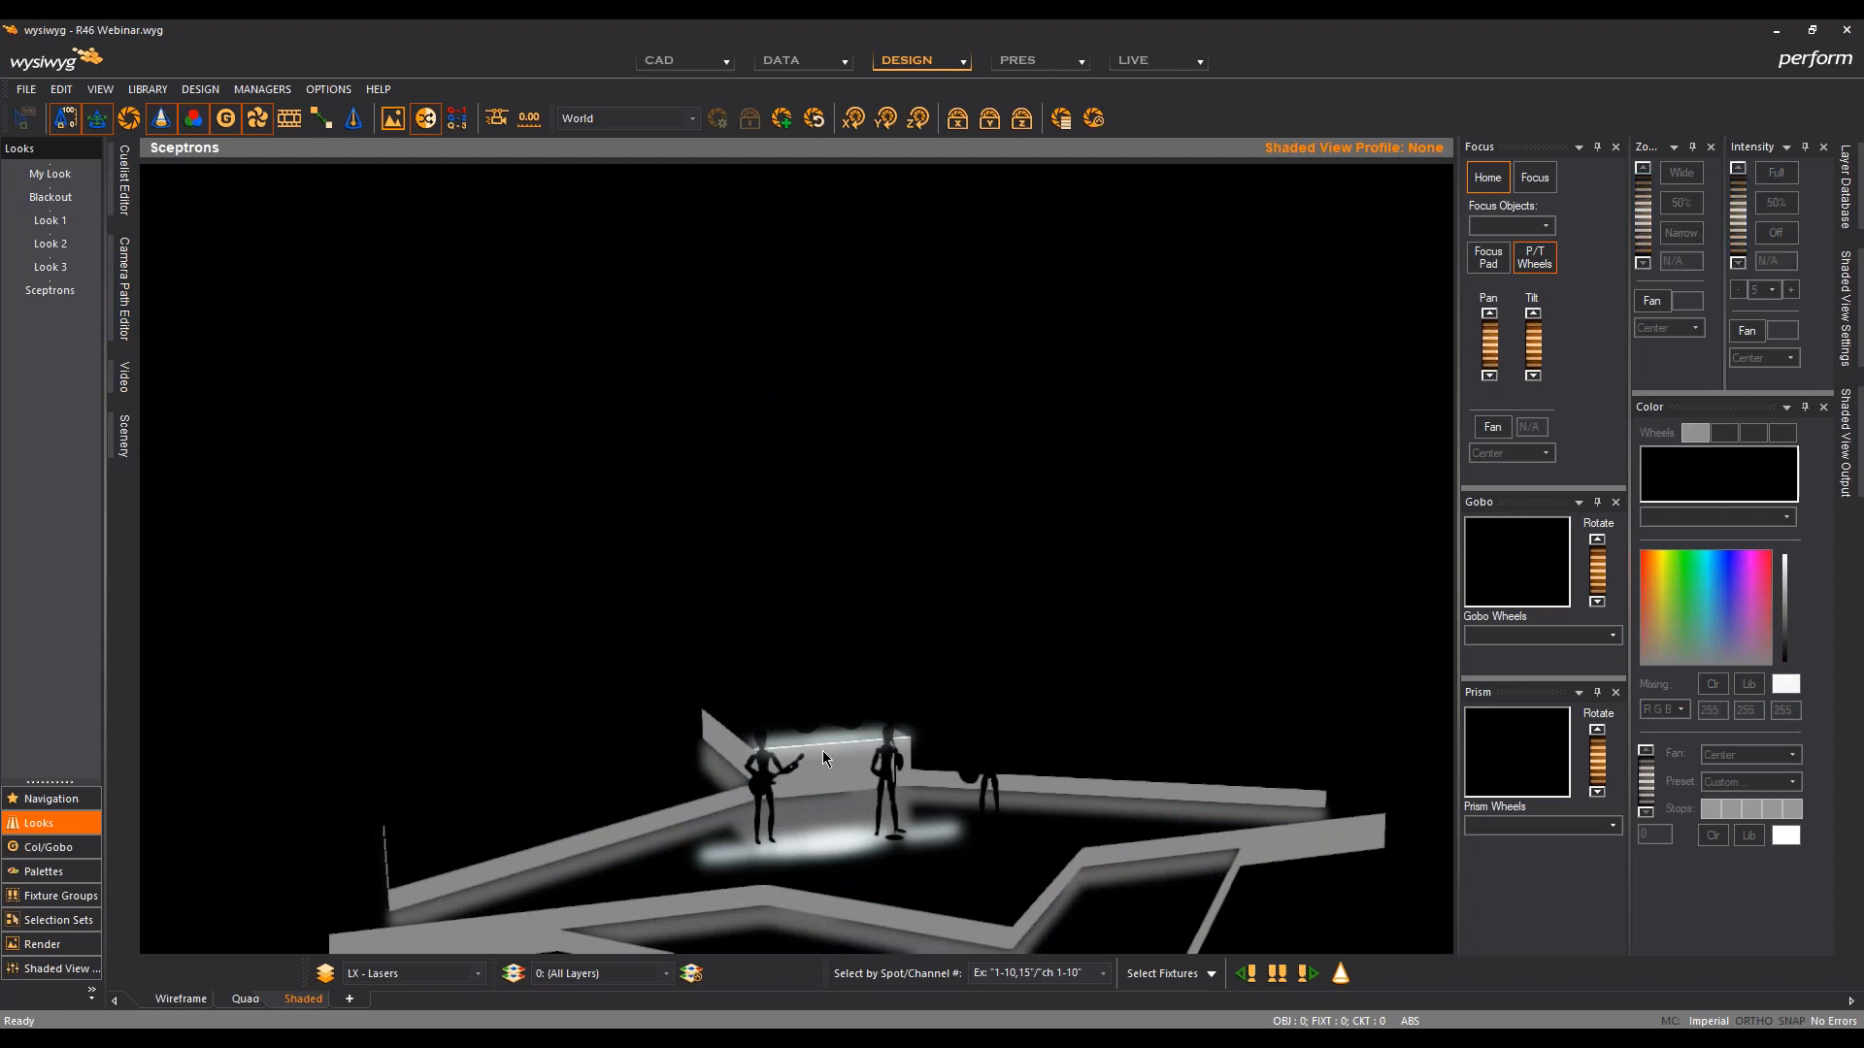
middle_click_drag(831, 758, 783, 777, "shift")
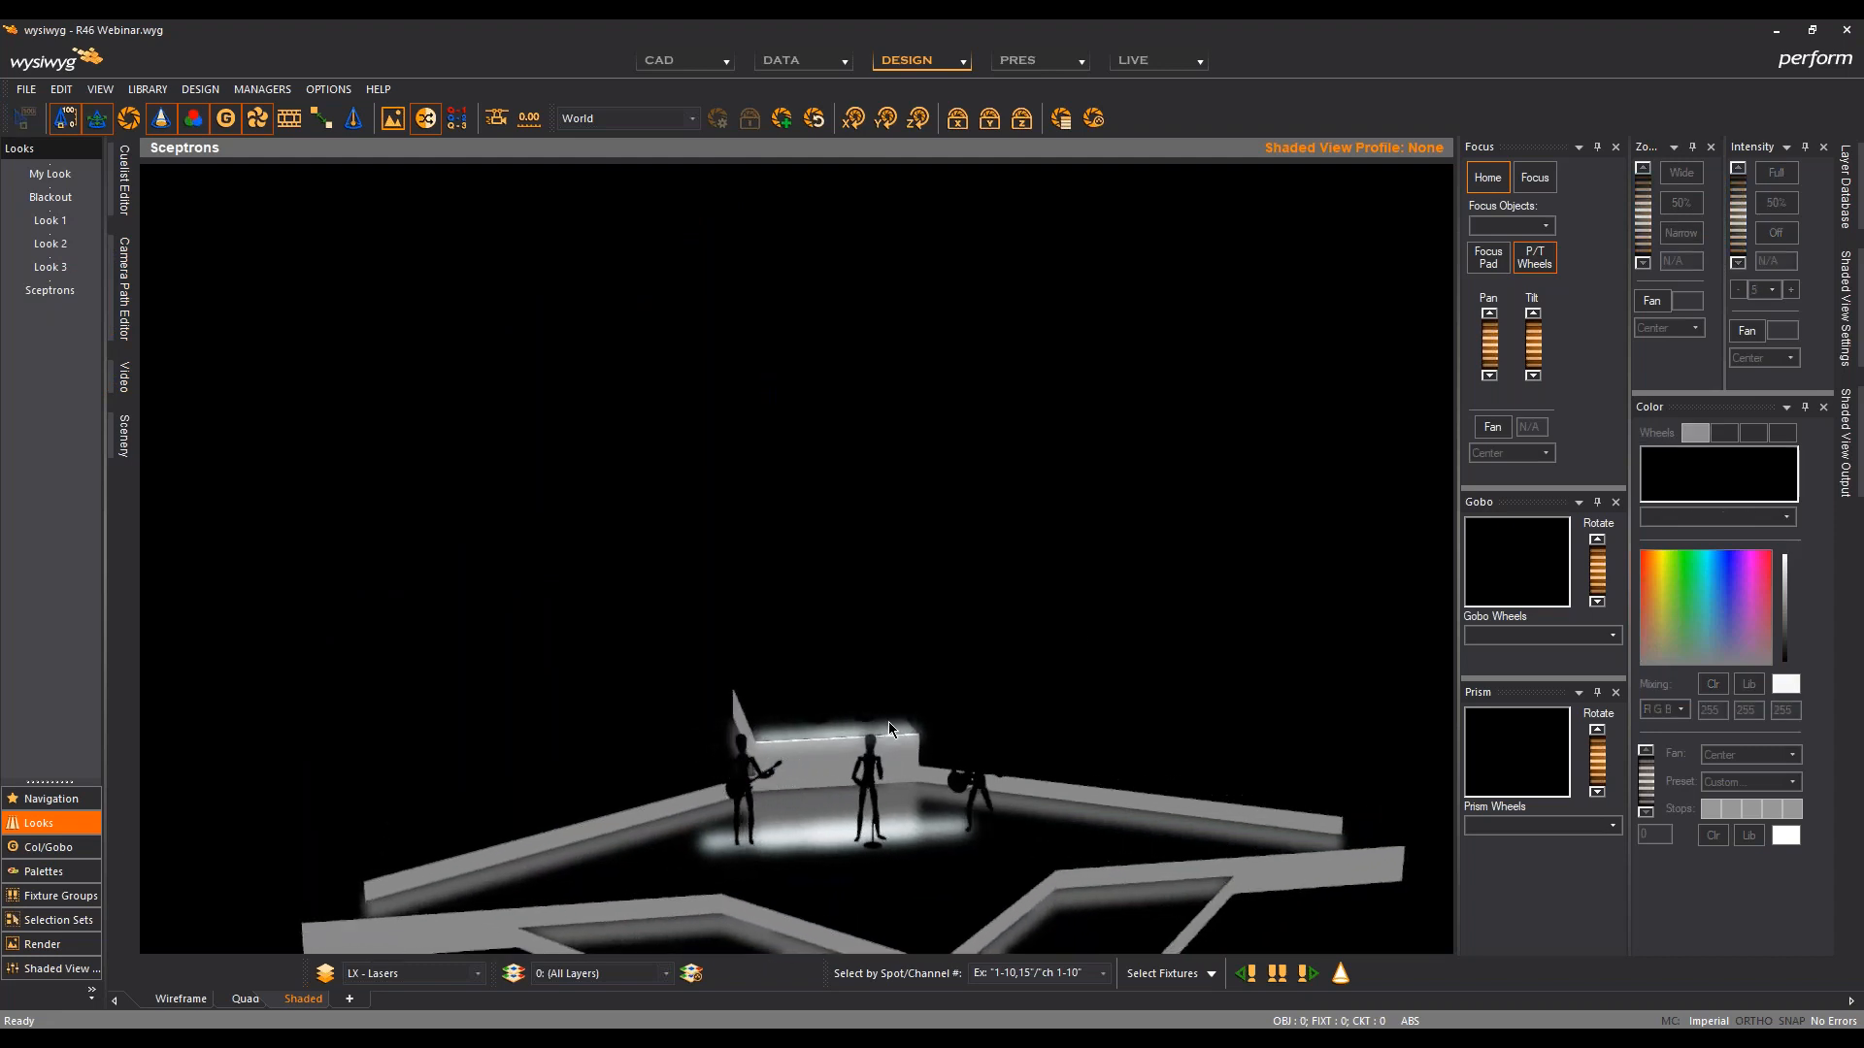
middle_click_drag(797, 732, 803, 815, "shift")
scroll(800, 773, "up", 2)
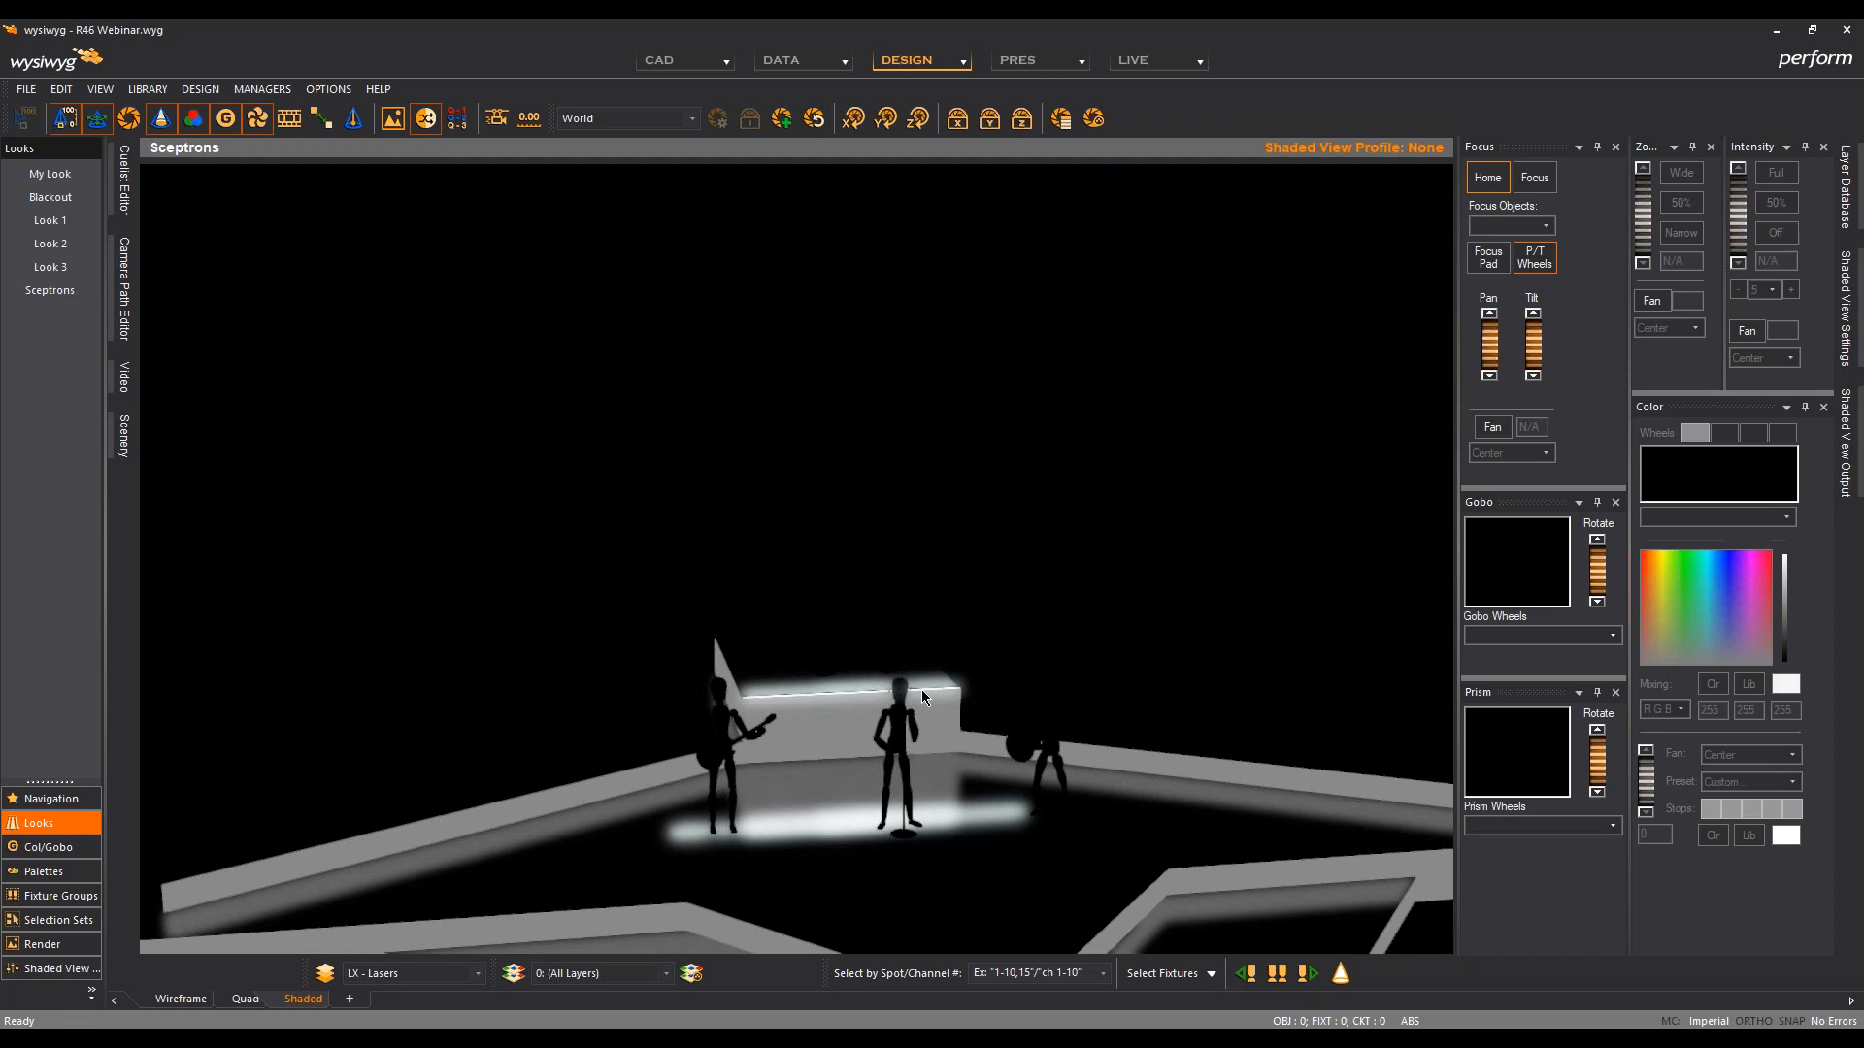
left_click(1197, 971)
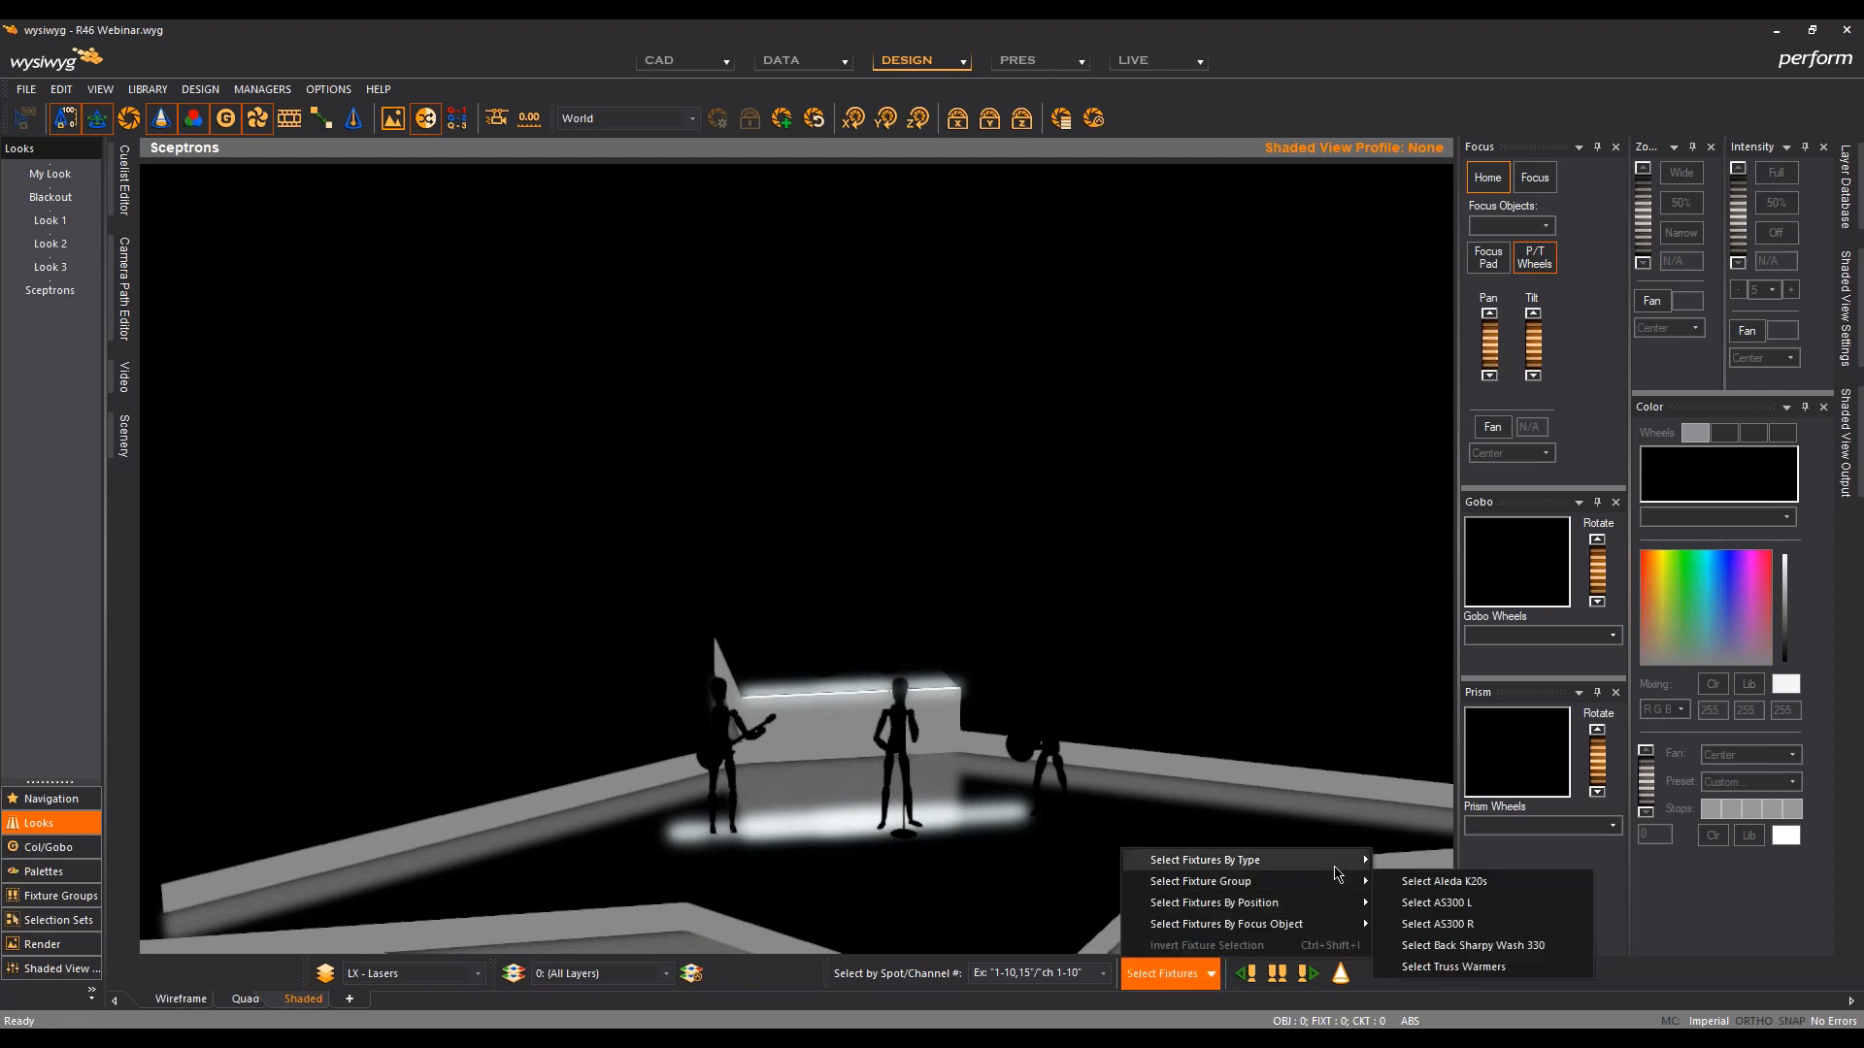
mouse_move(1369, 870)
left_click(1460, 786)
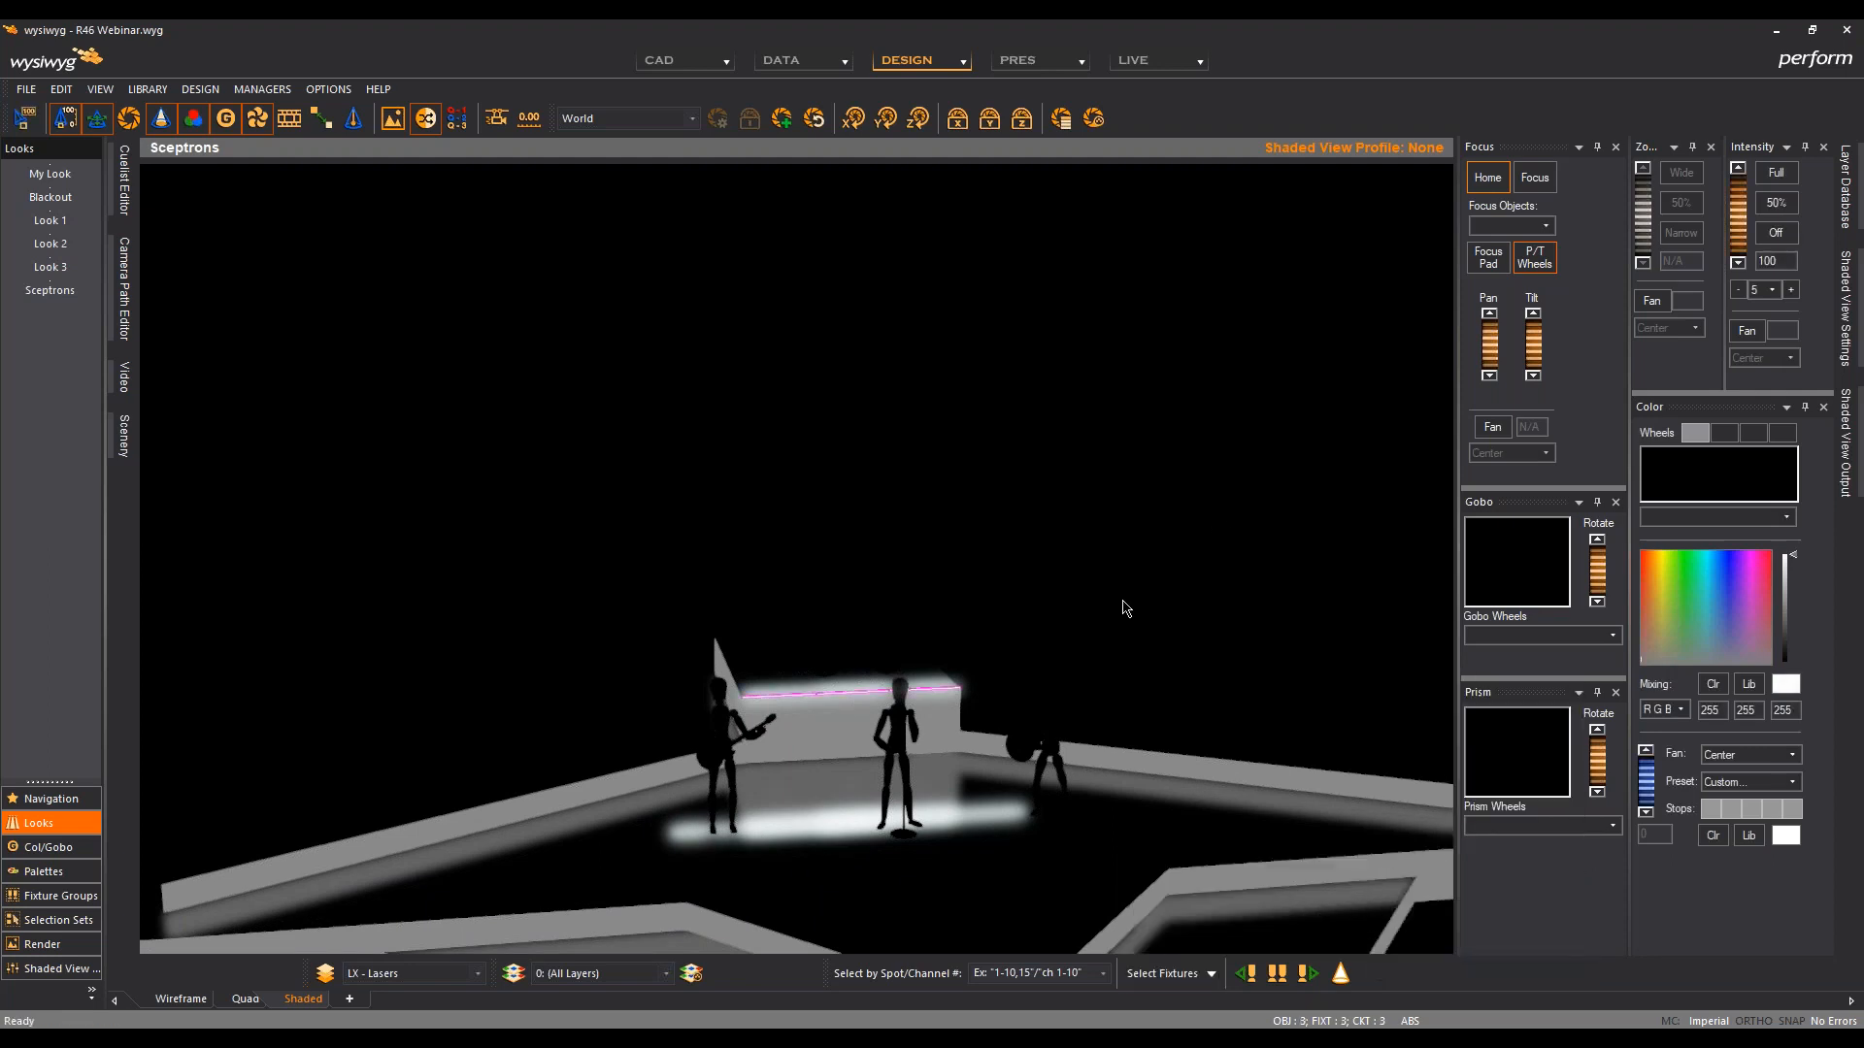
Step: Open the beam options of the selected Sceptron 10 1000 fixtures beside the stage and apply a Bloom of 0
right_click(1116, 612)
left_click(1185, 32)
left_click(866, 281)
left_click_drag(948, 217, 1469, 209)
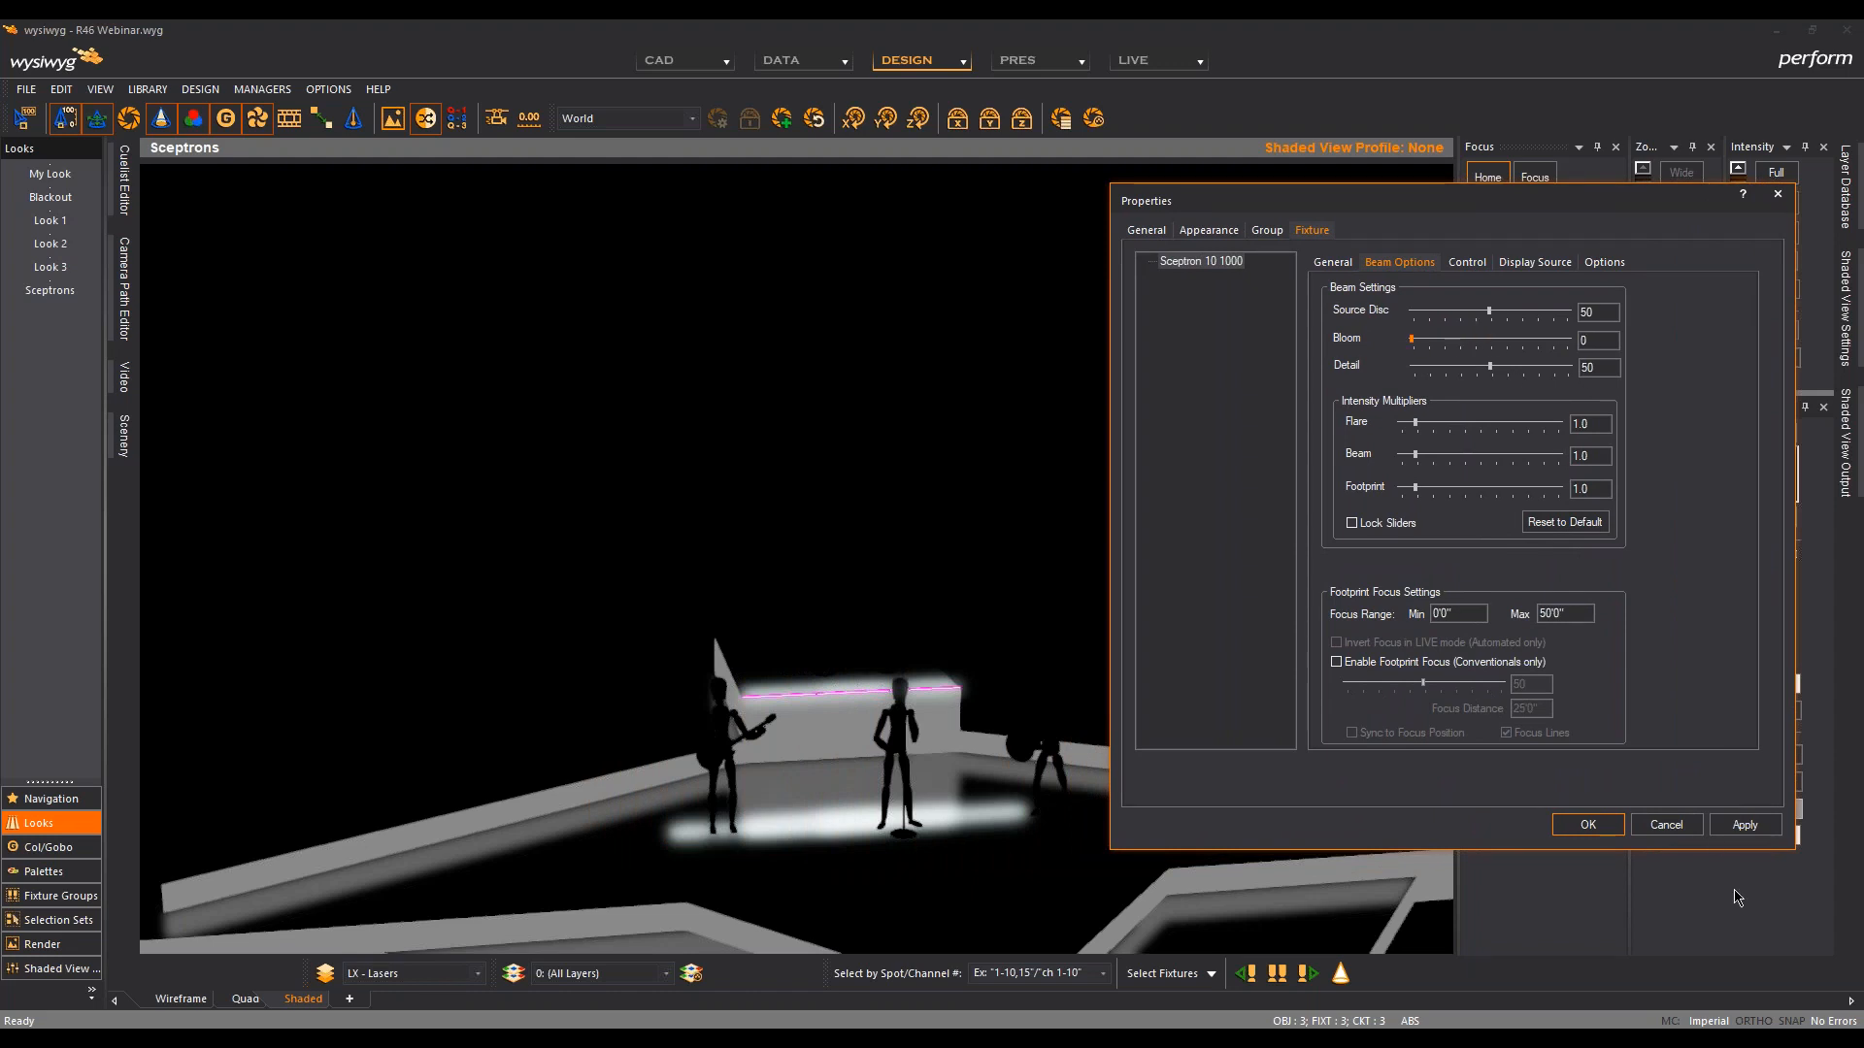
left_click(1746, 838)
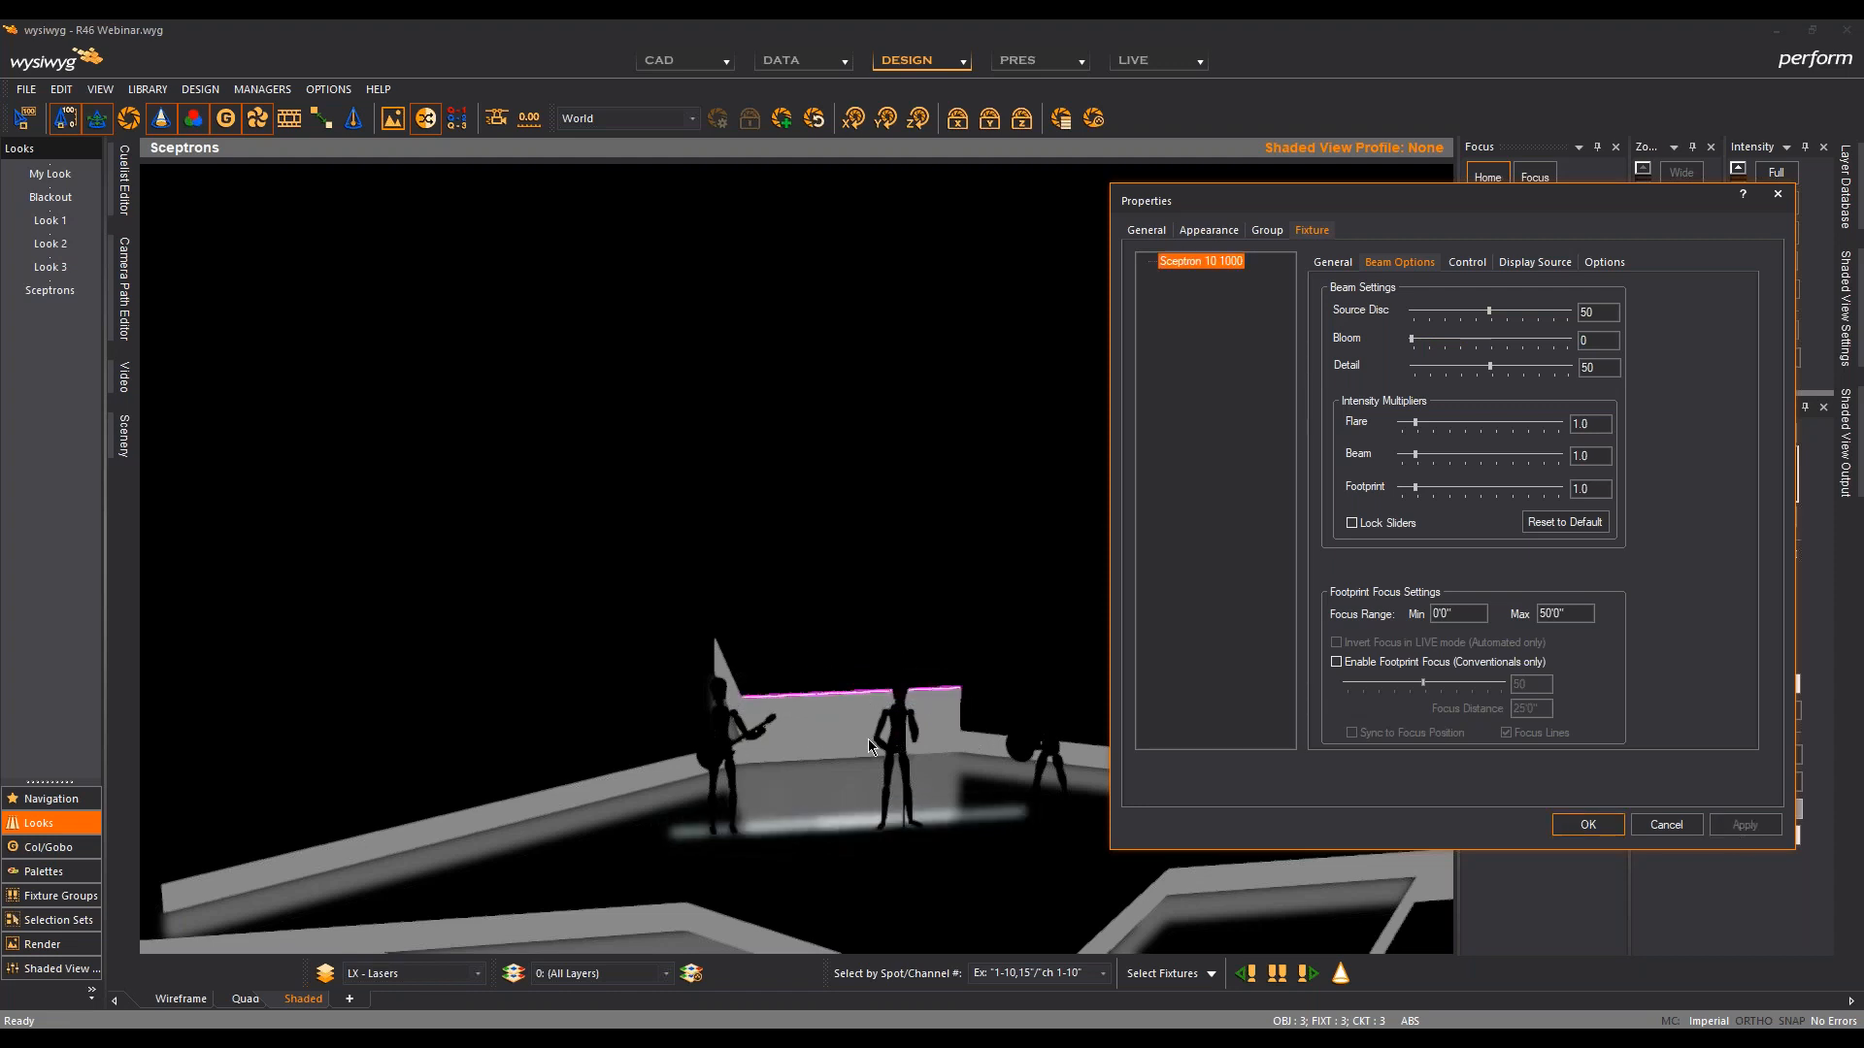
Step: Apply a Bloom of 100 to the Sceptron 10 1000 fixtures, return it to 50 and close the properties
left_click_drag(1413, 346, 1563, 347)
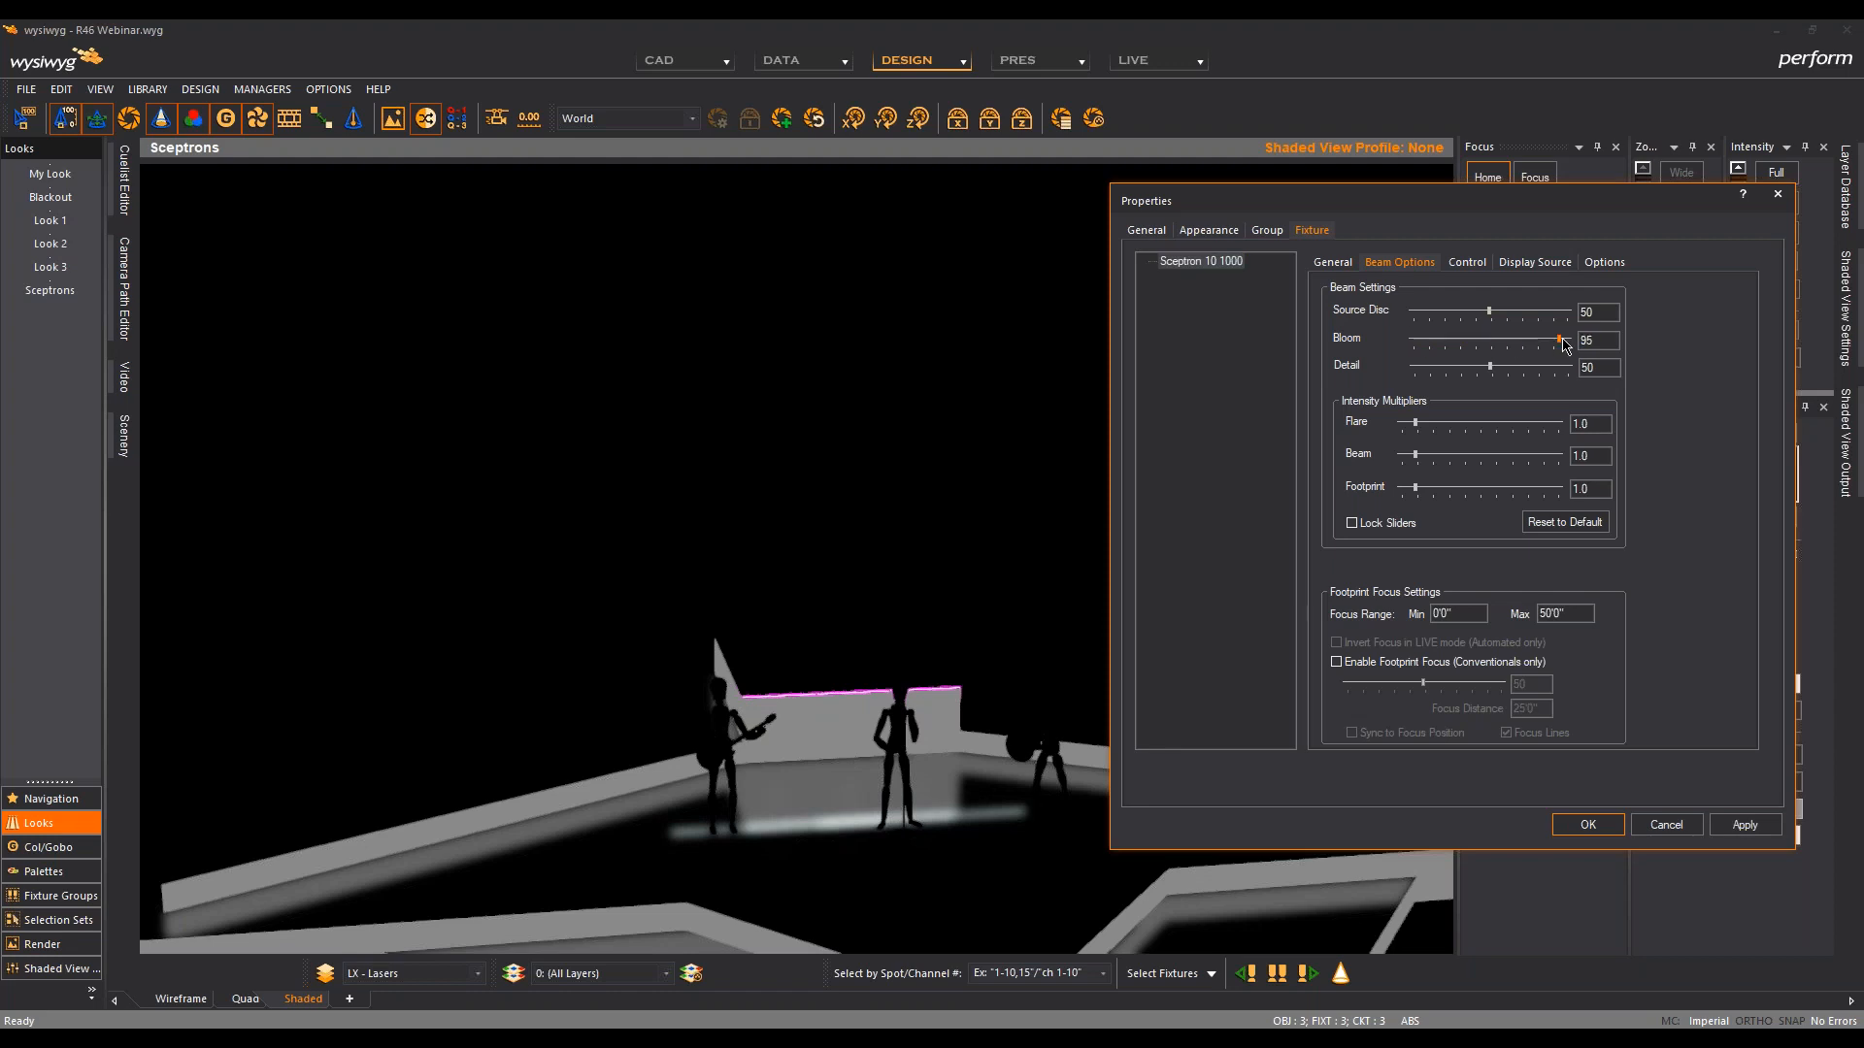
left_click(1745, 826)
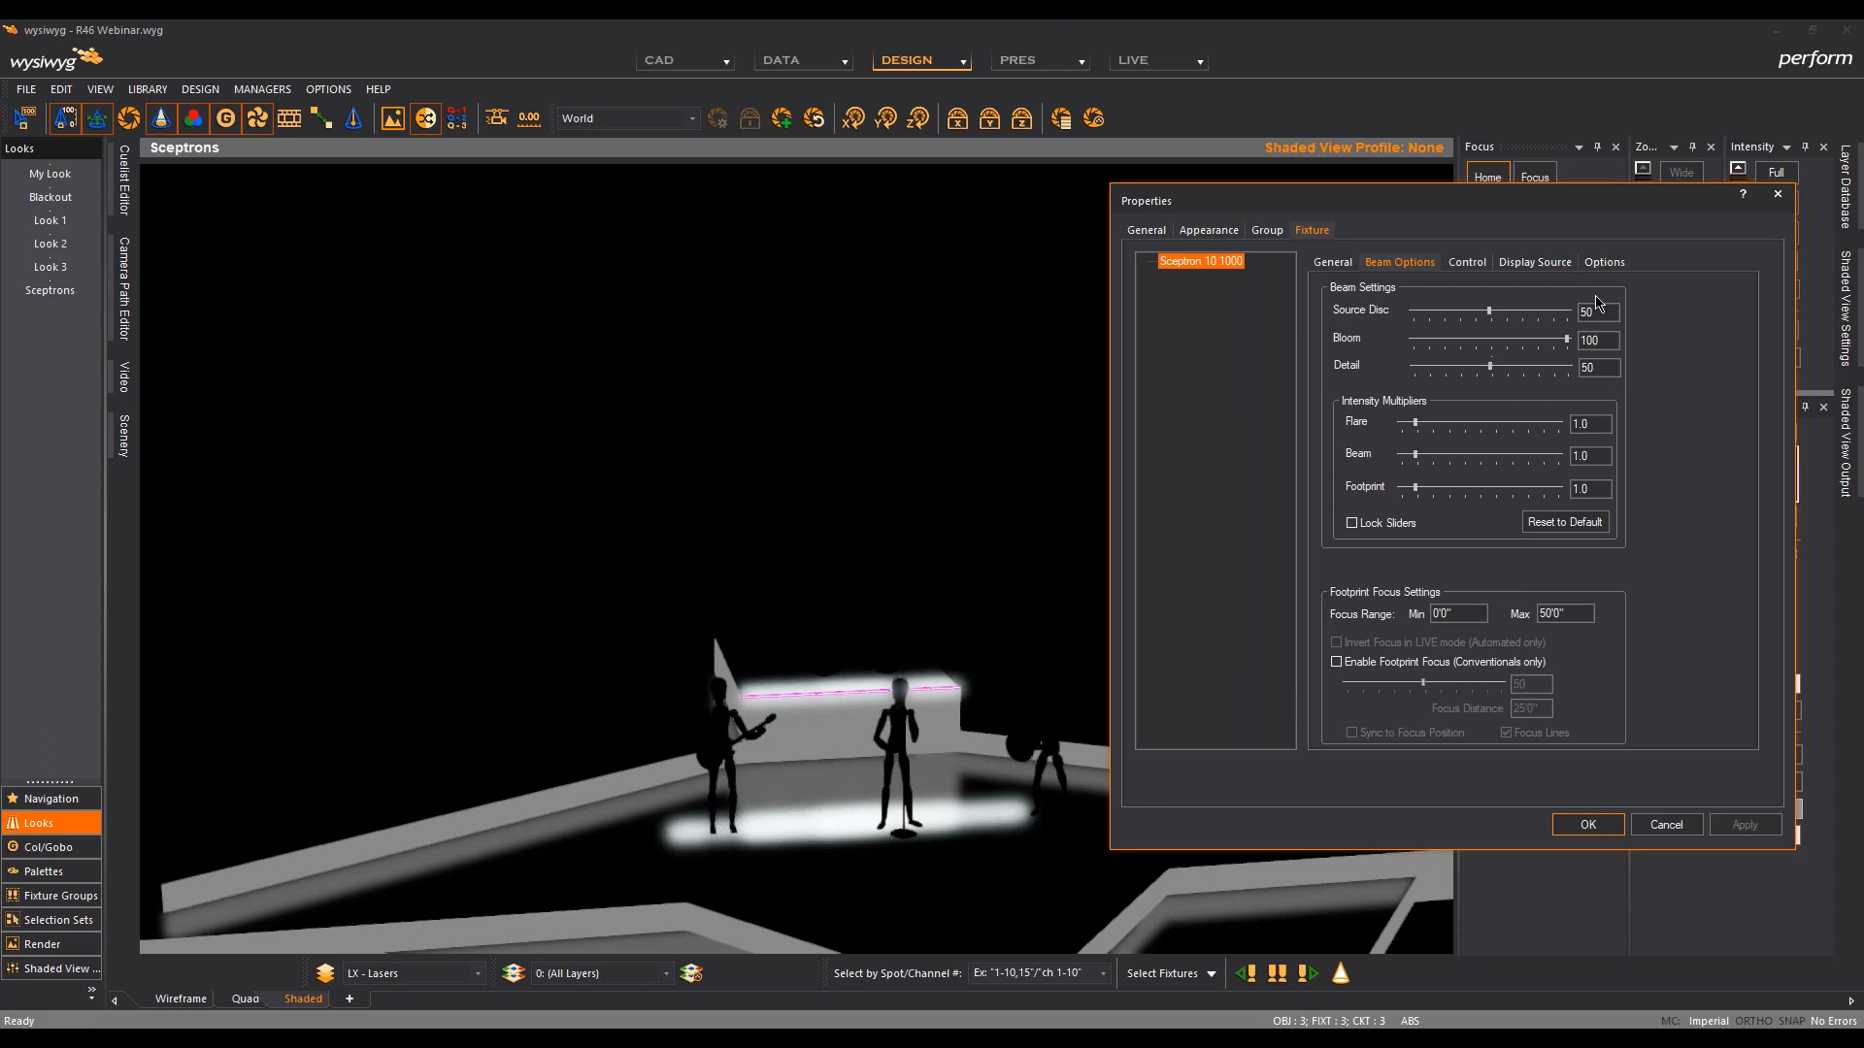
left_click_drag(1610, 339, 1561, 342)
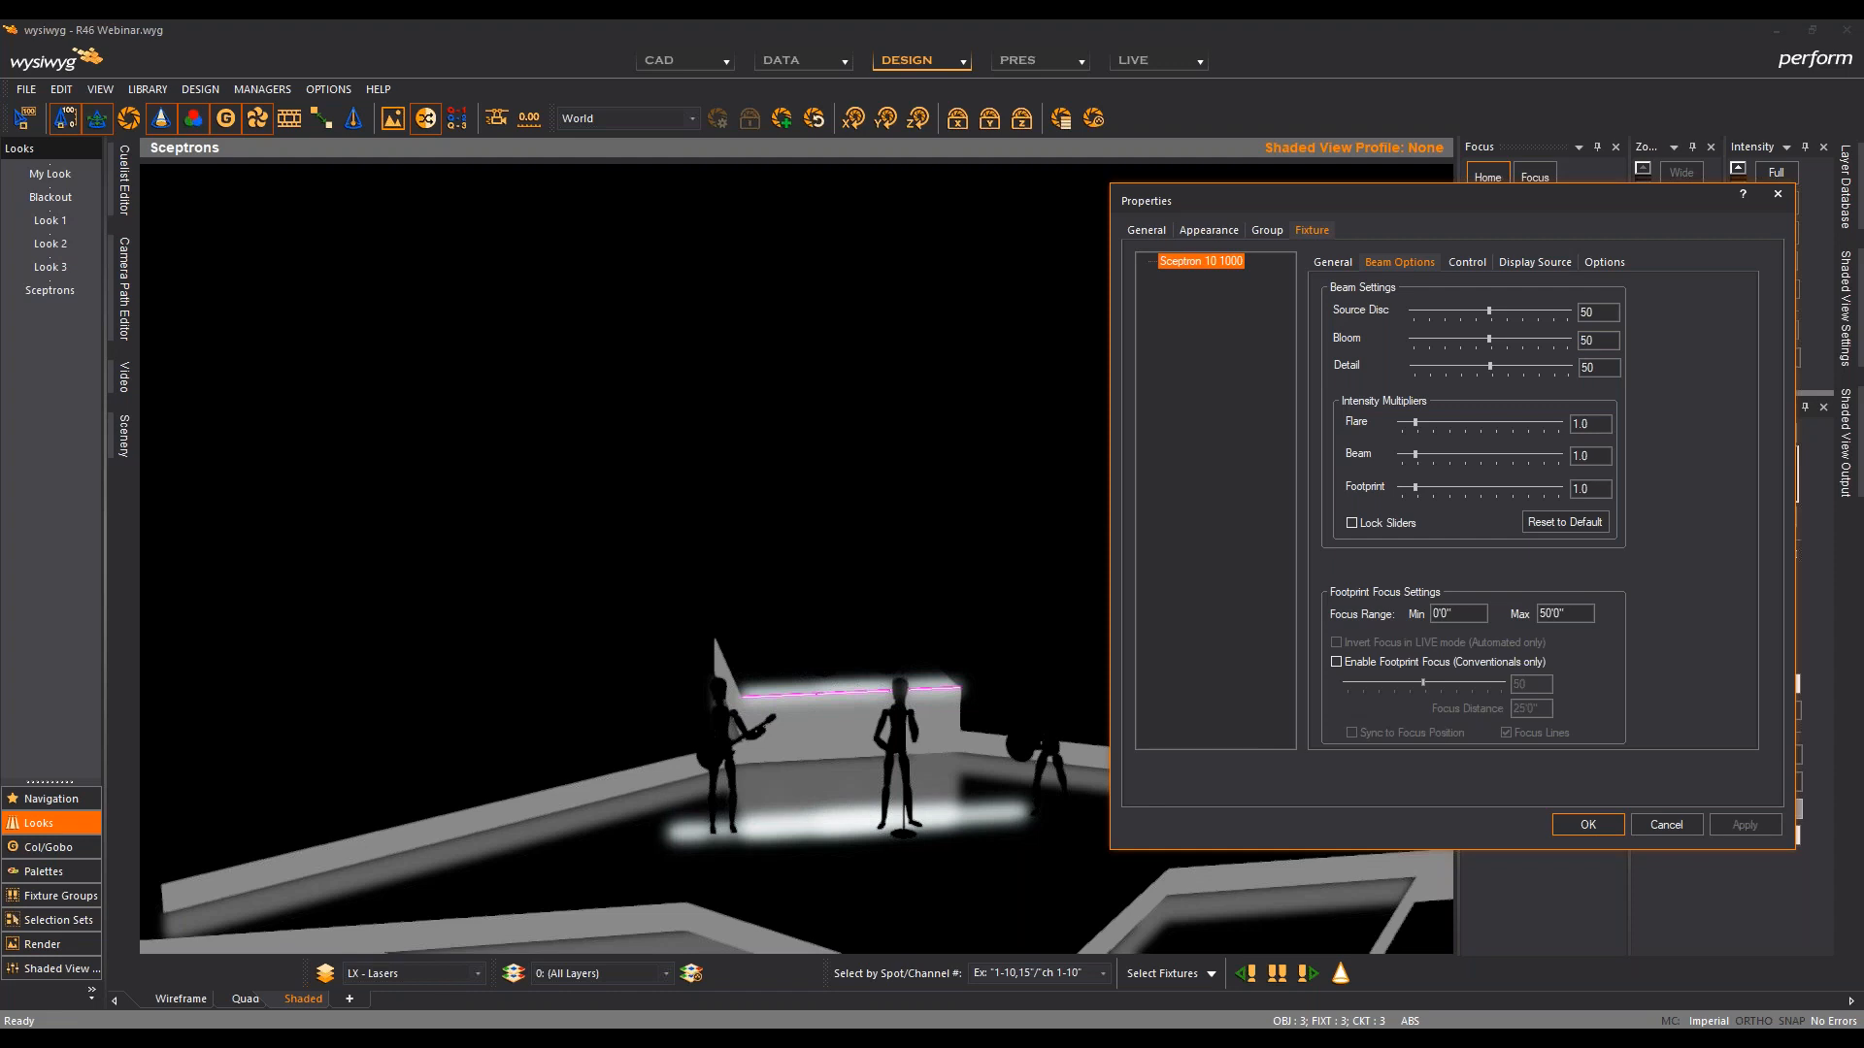
left_click(1588, 826)
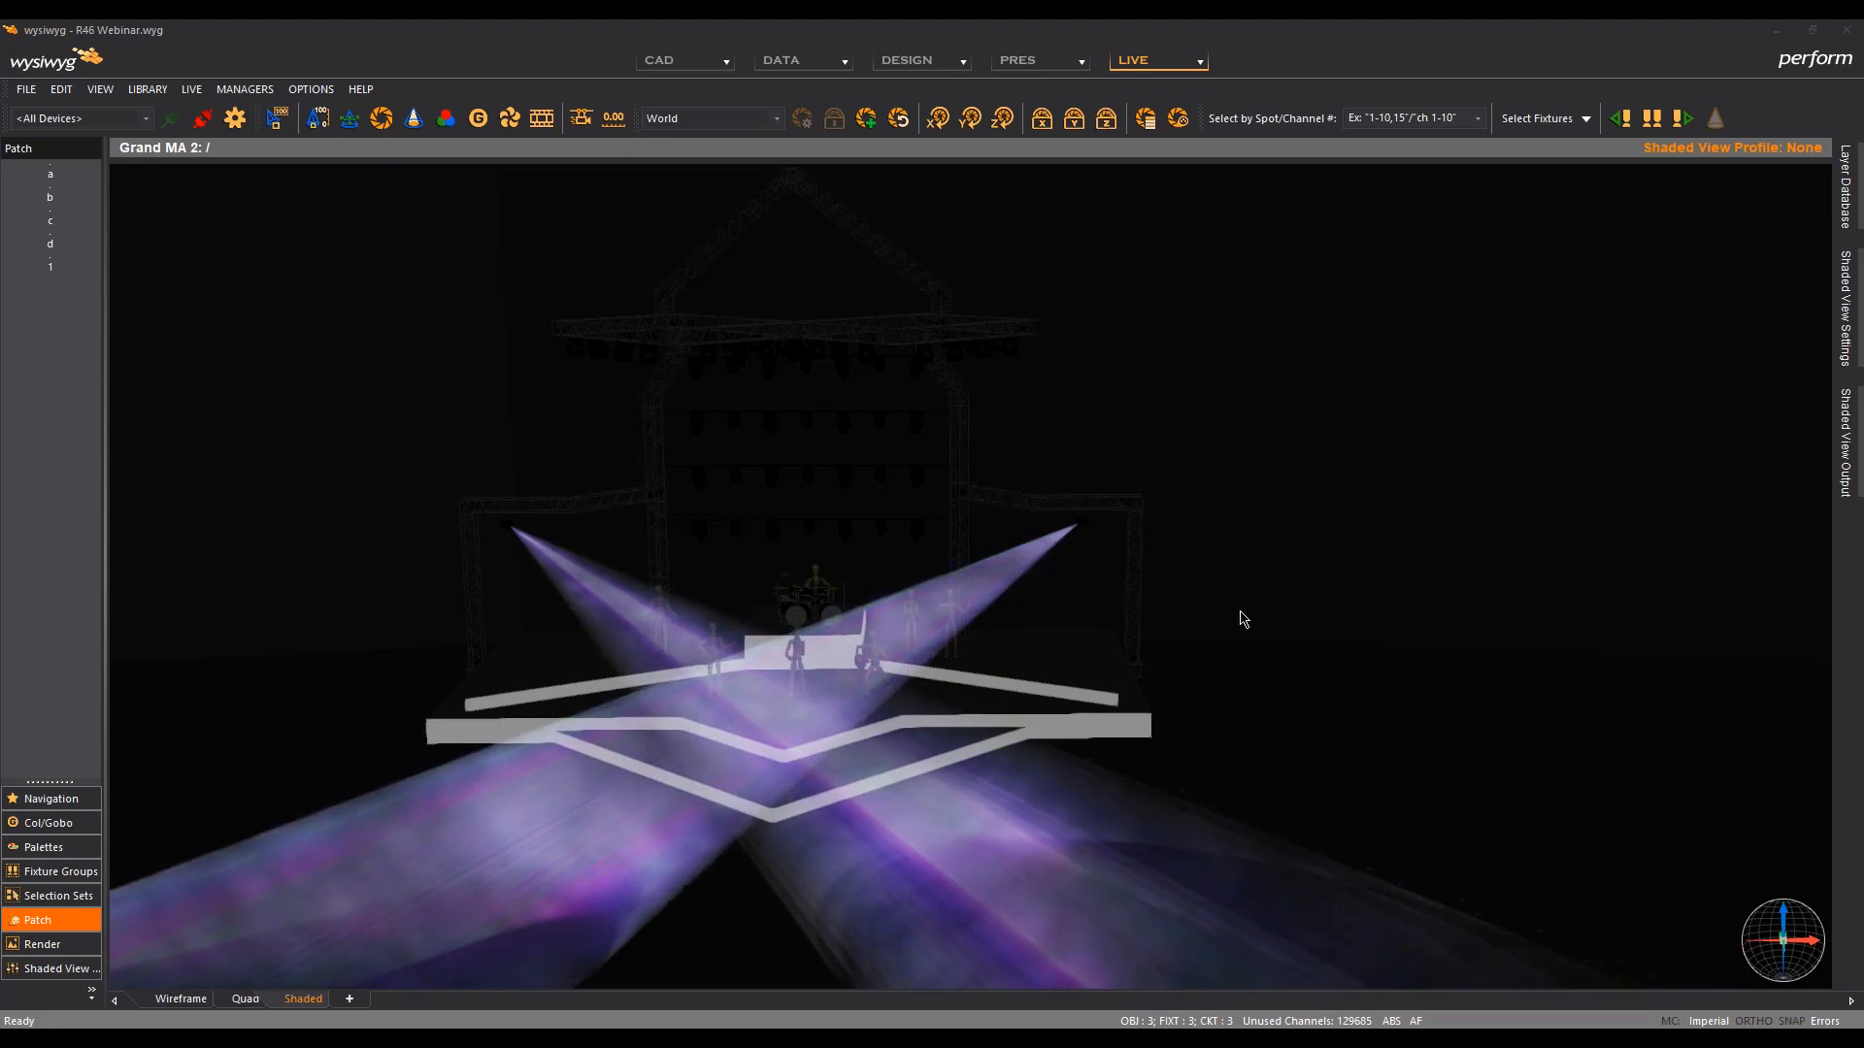
Step: Open the live shaded view's visual effects options, uncover the stage and enable Glow for laser beams
right_click(1285, 579)
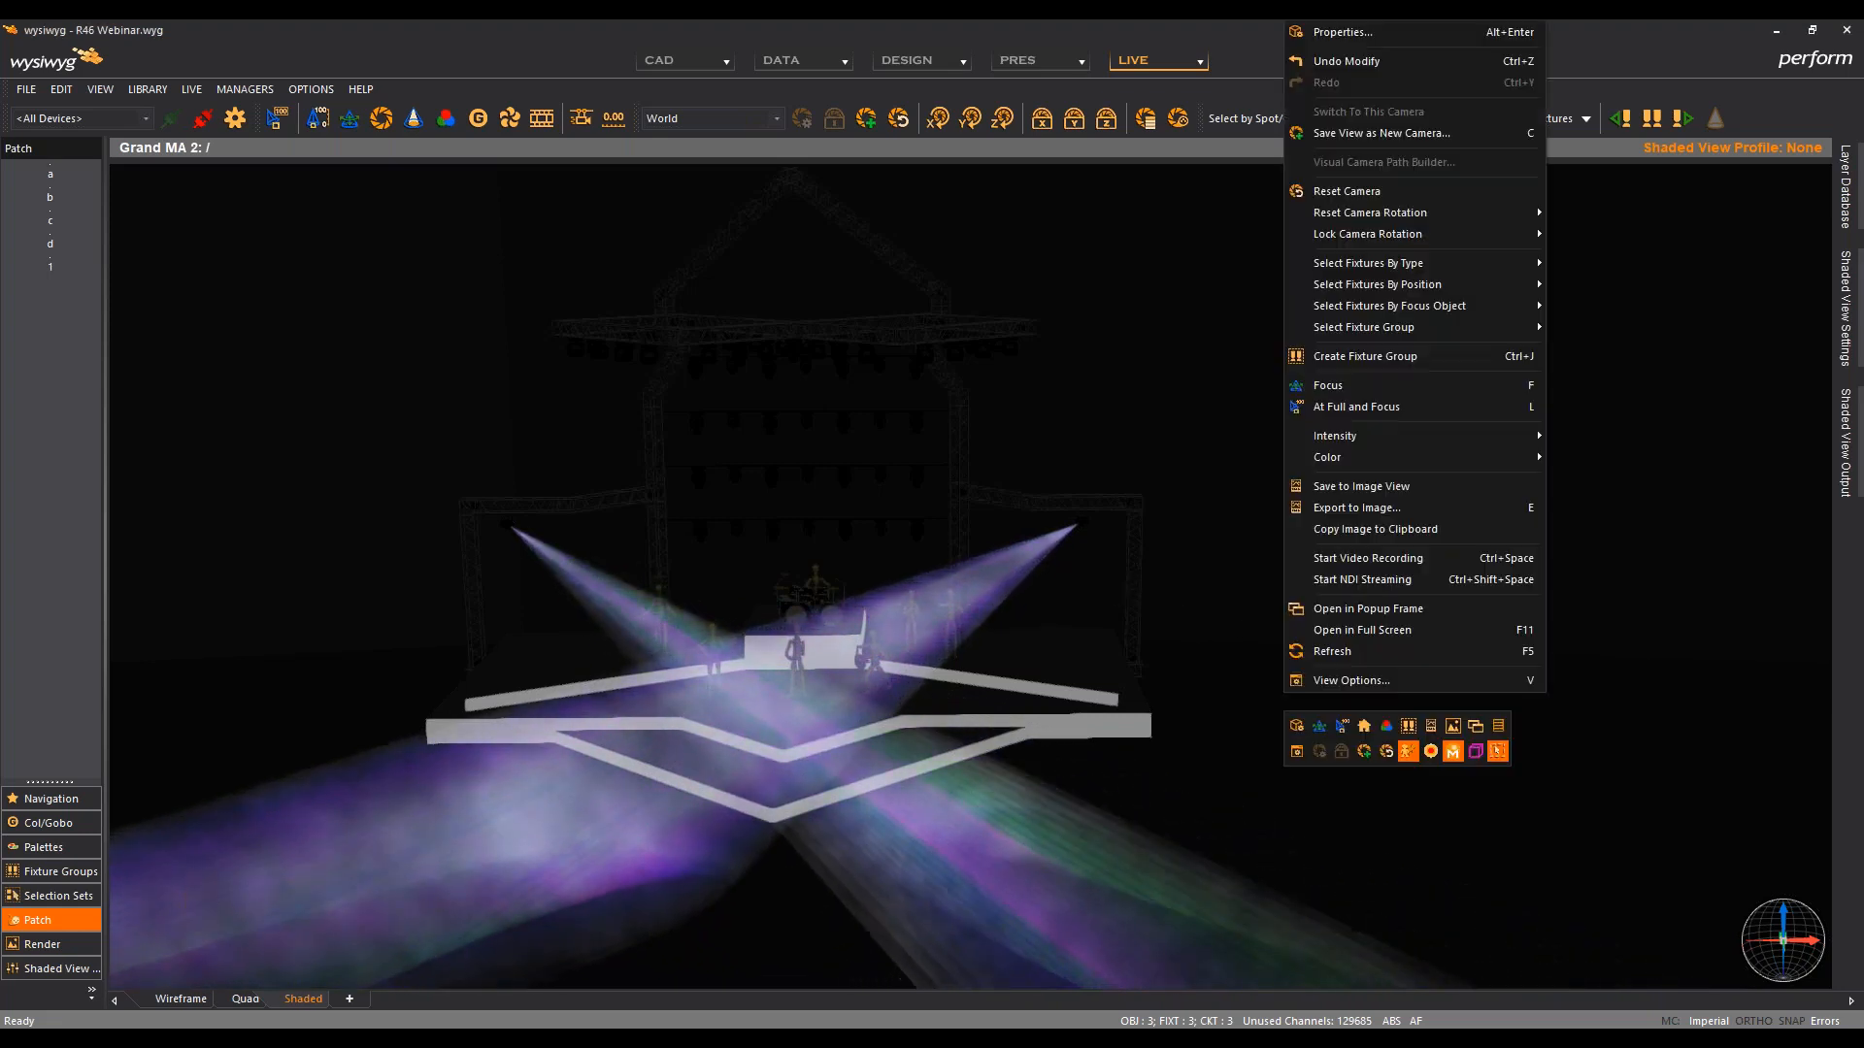
left_click(1379, 681)
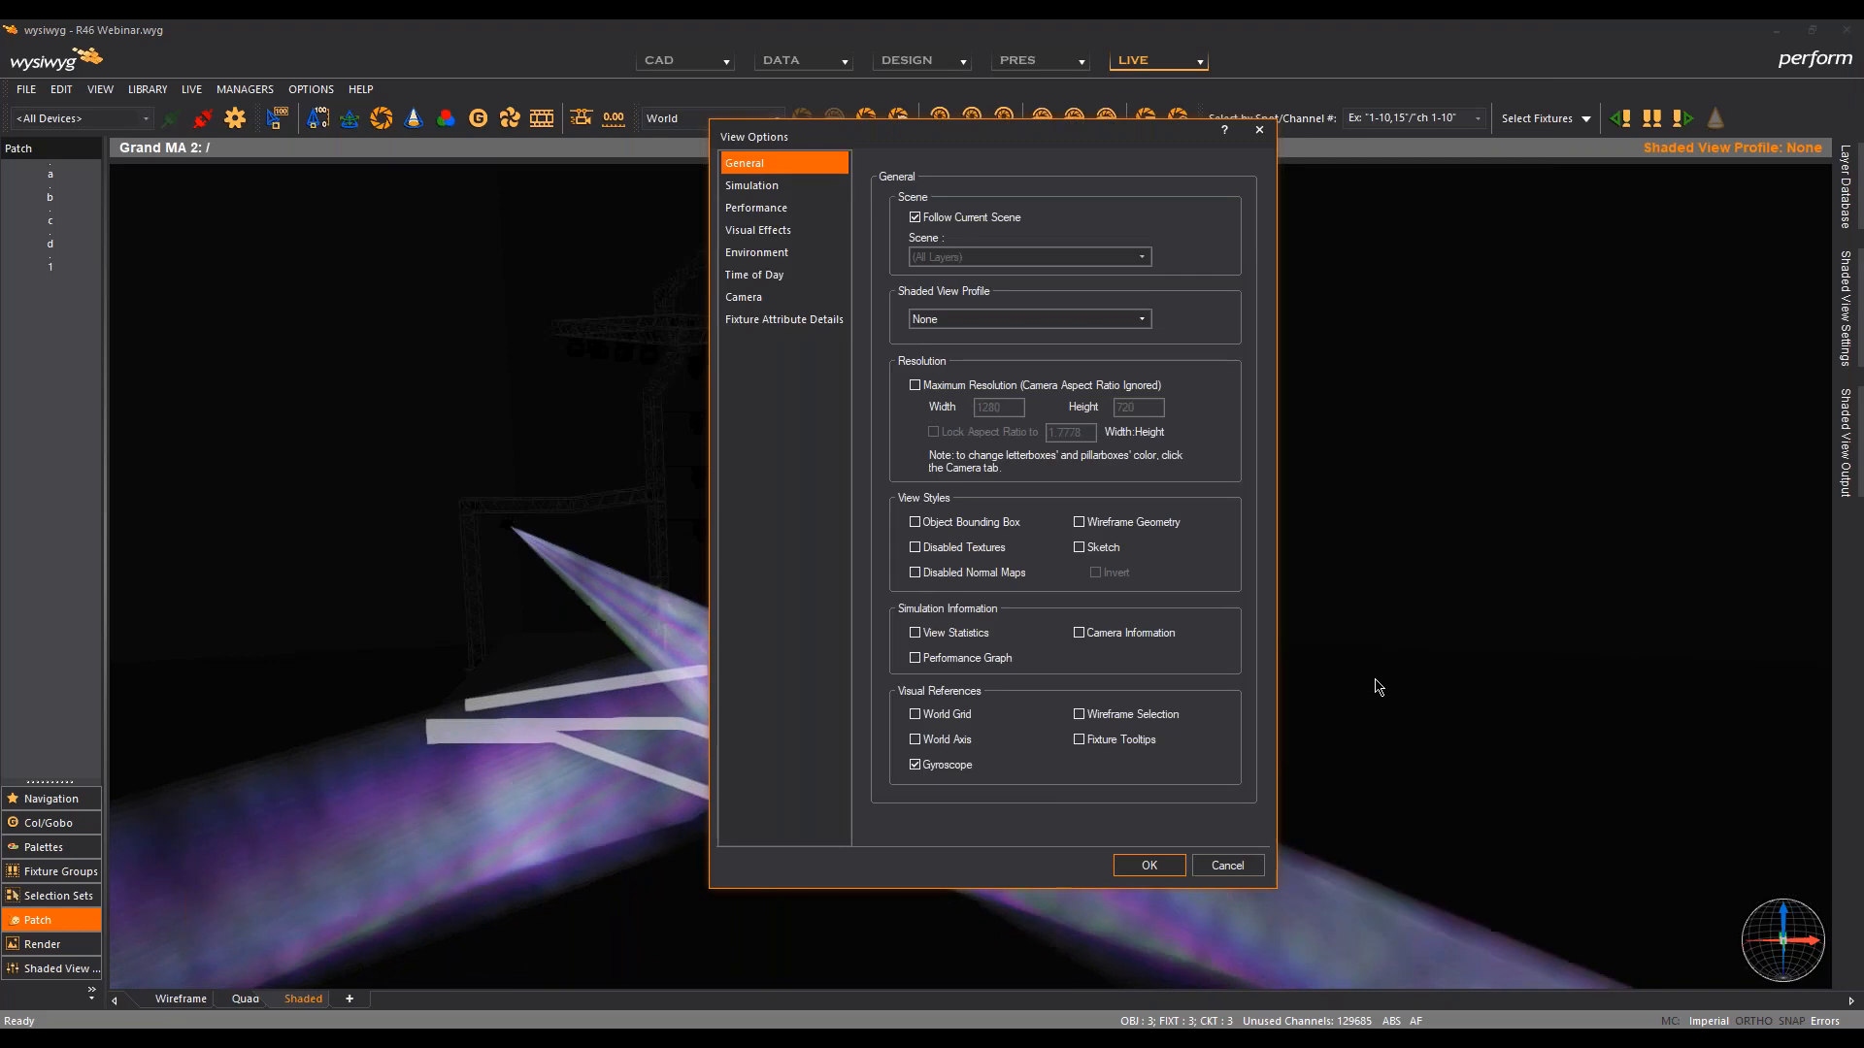
left_click(801, 231)
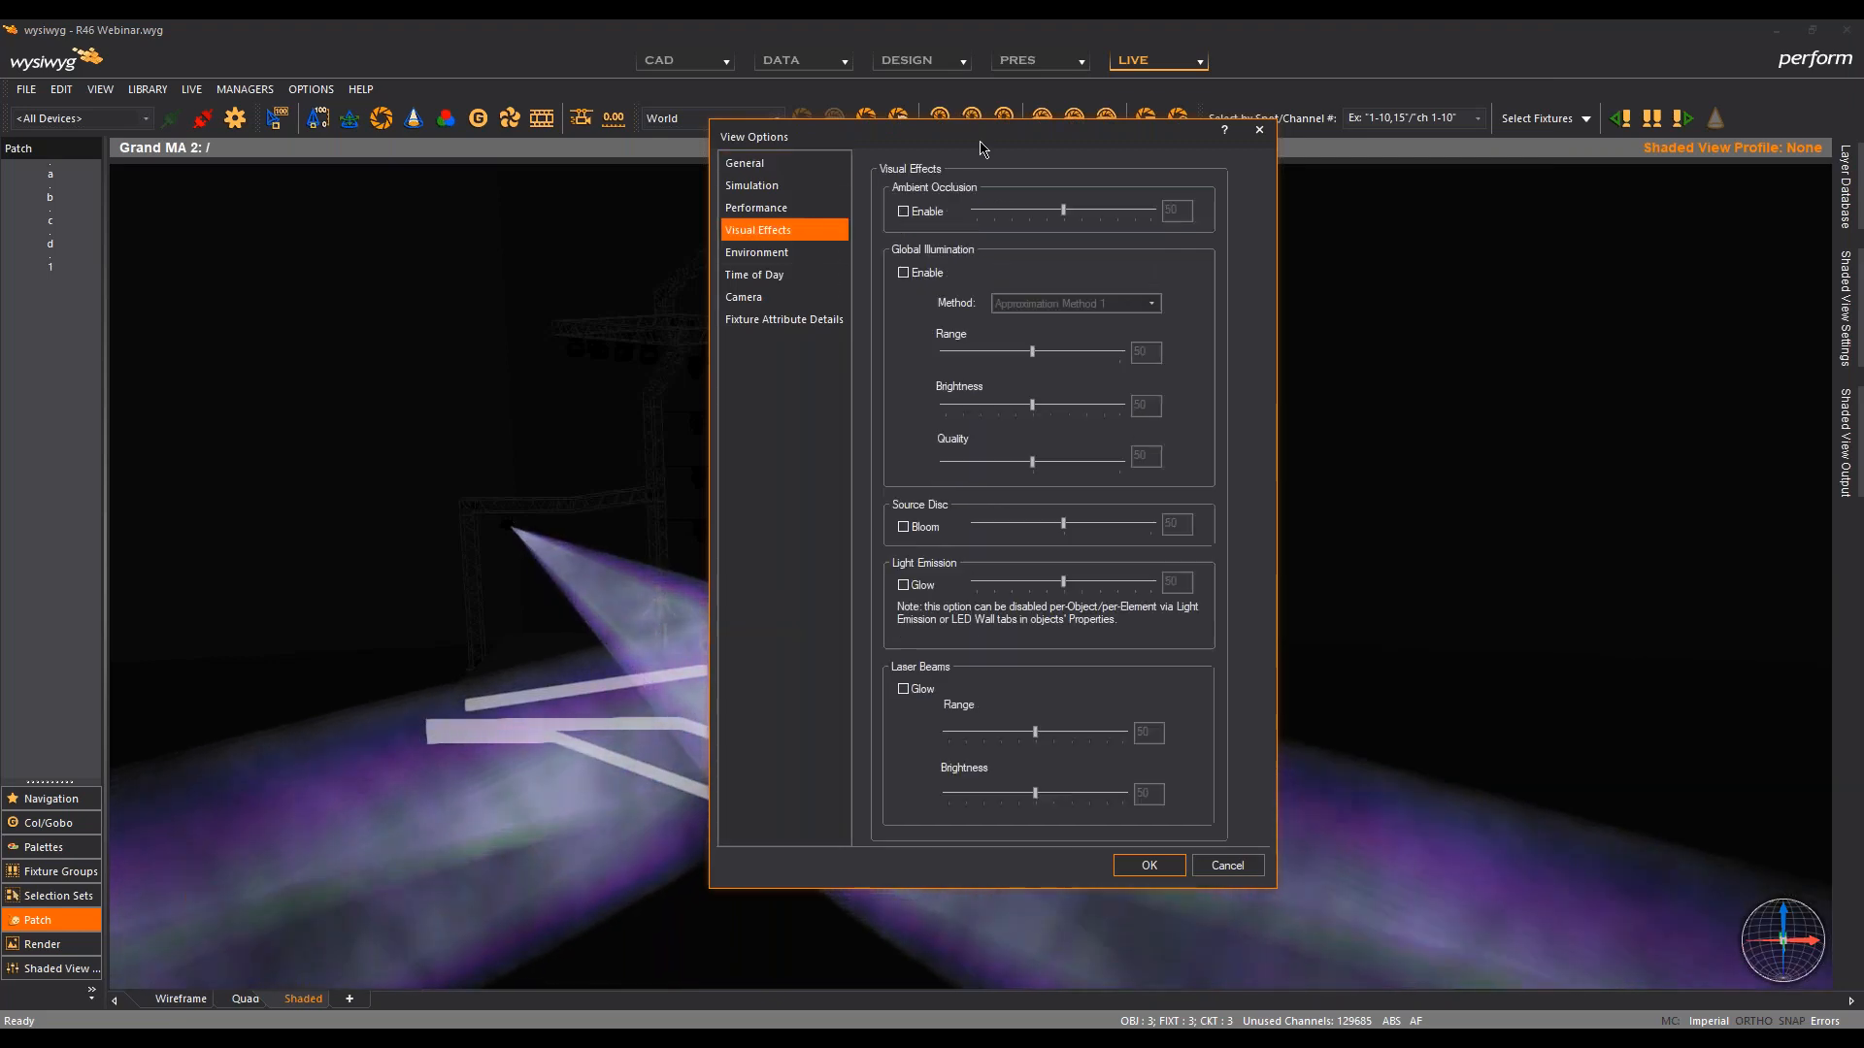
left_click_drag(986, 141, 1444, 143)
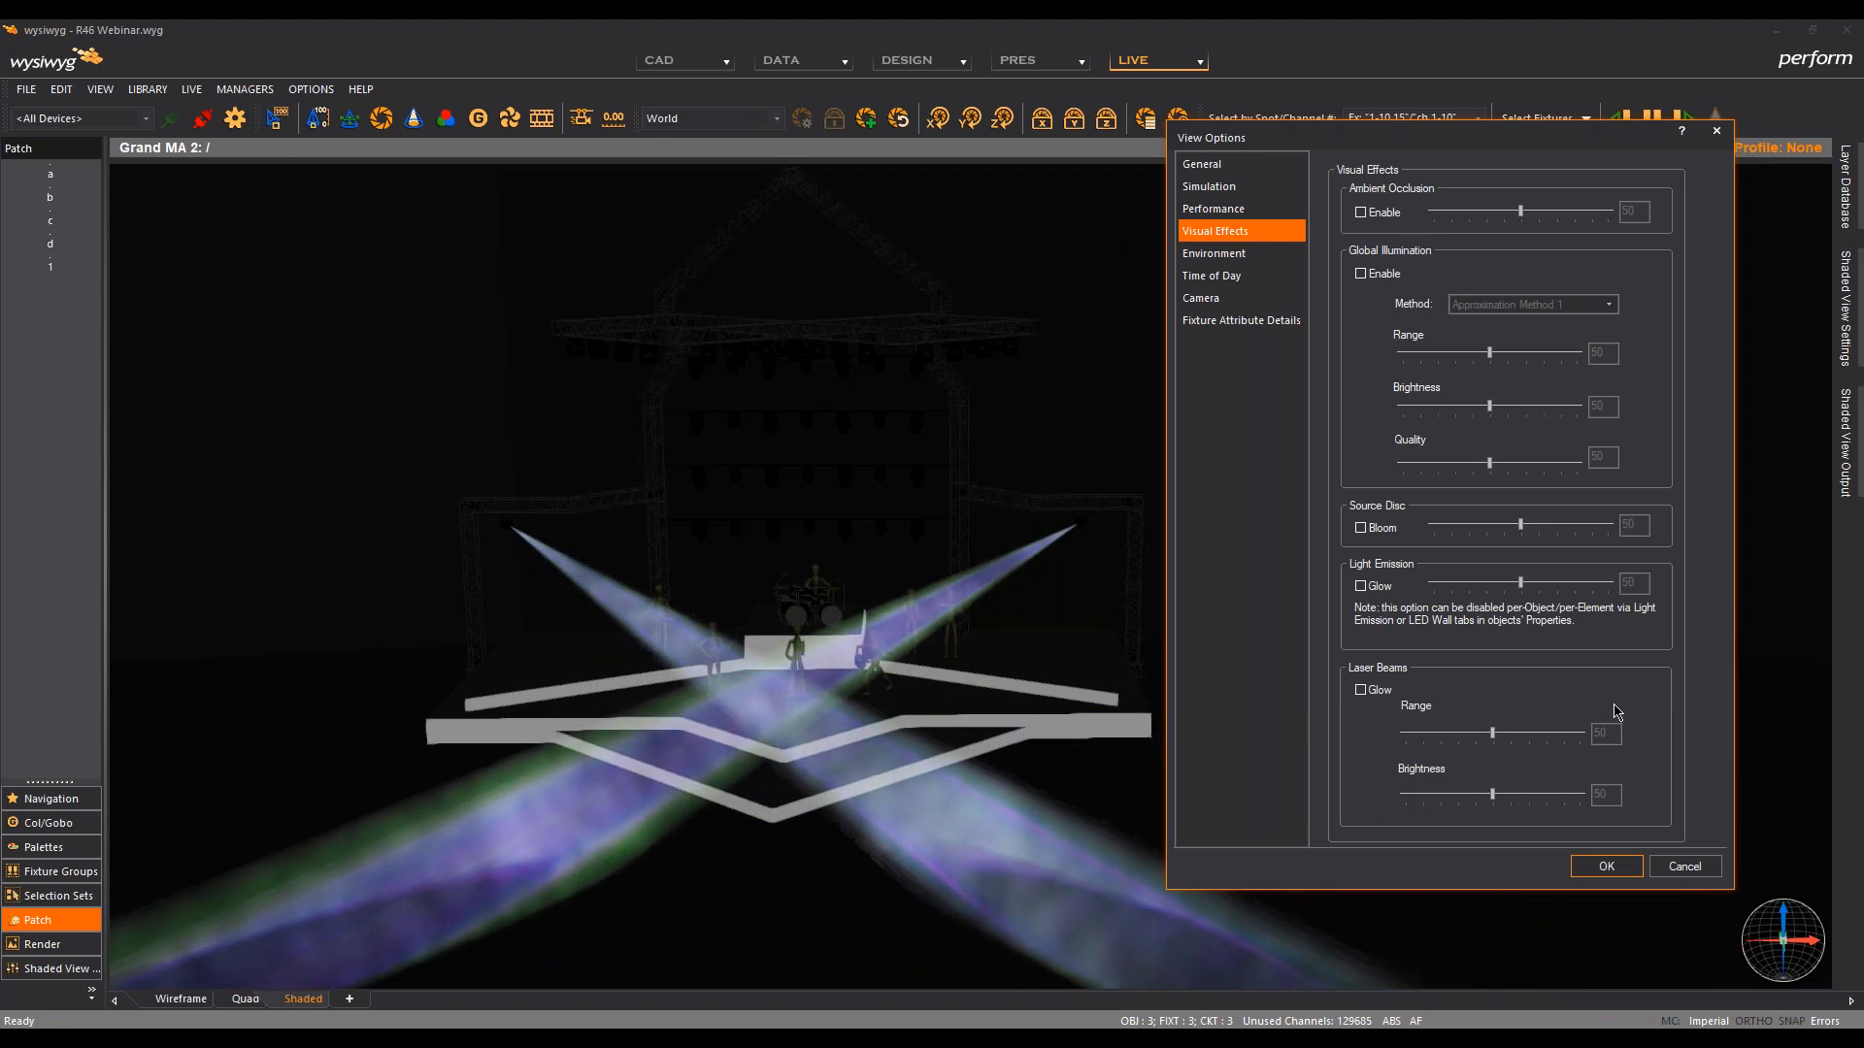
left_click(1361, 690)
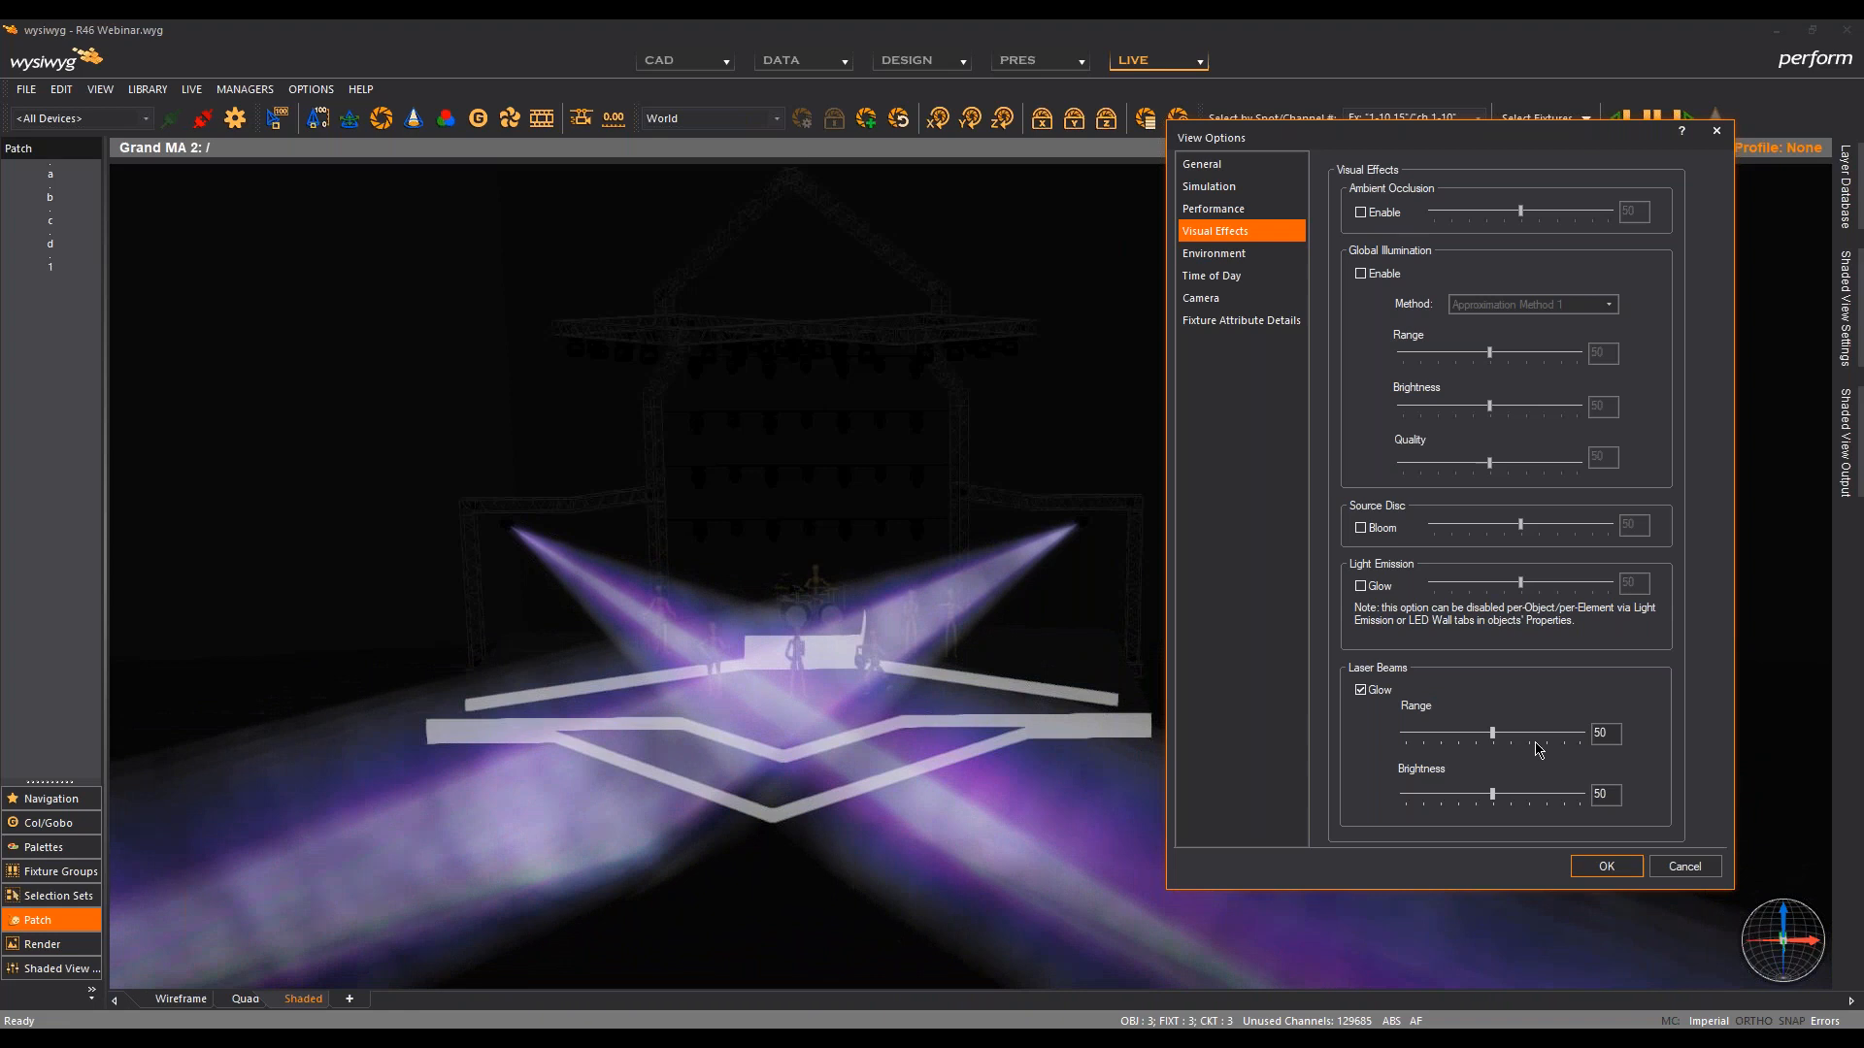
Step: Try laser beam glow Range values of 0 and 100 and reset the Range to 50
left_click_drag(1492, 733, 1403, 734)
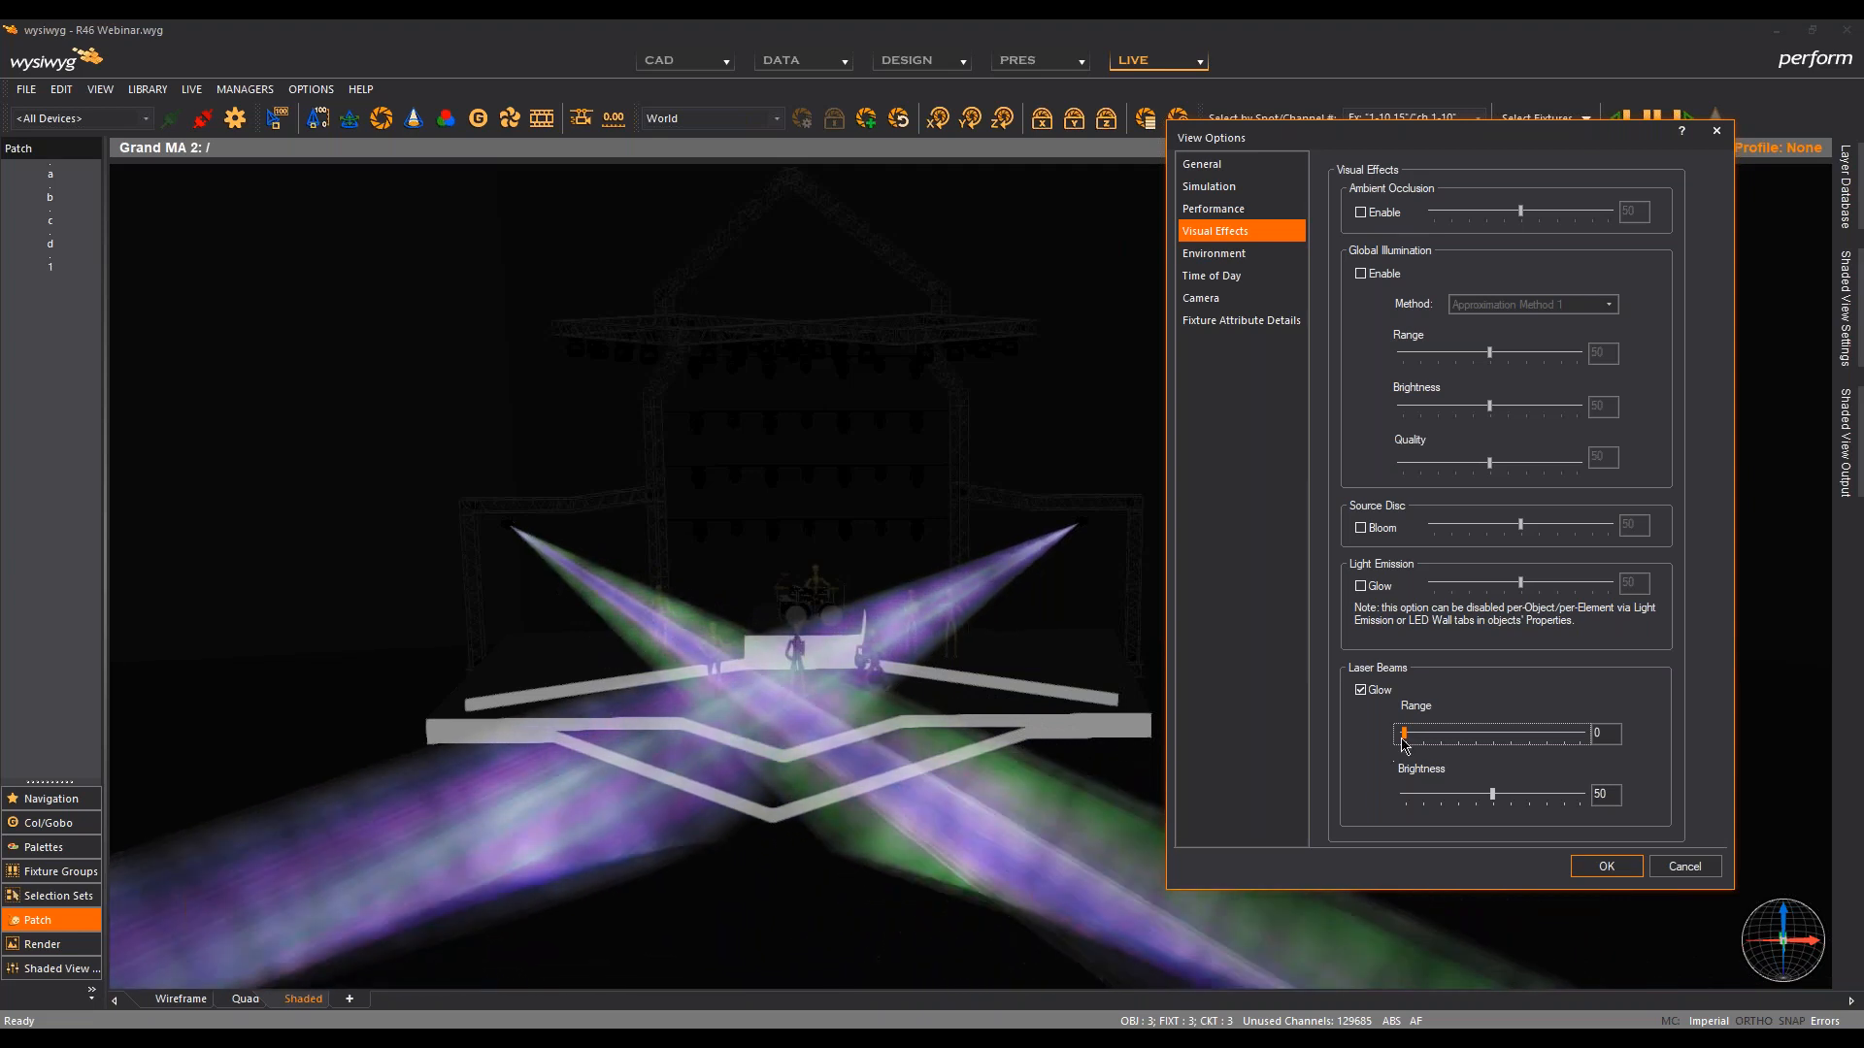
left_click_drag(1405, 735, 1580, 735)
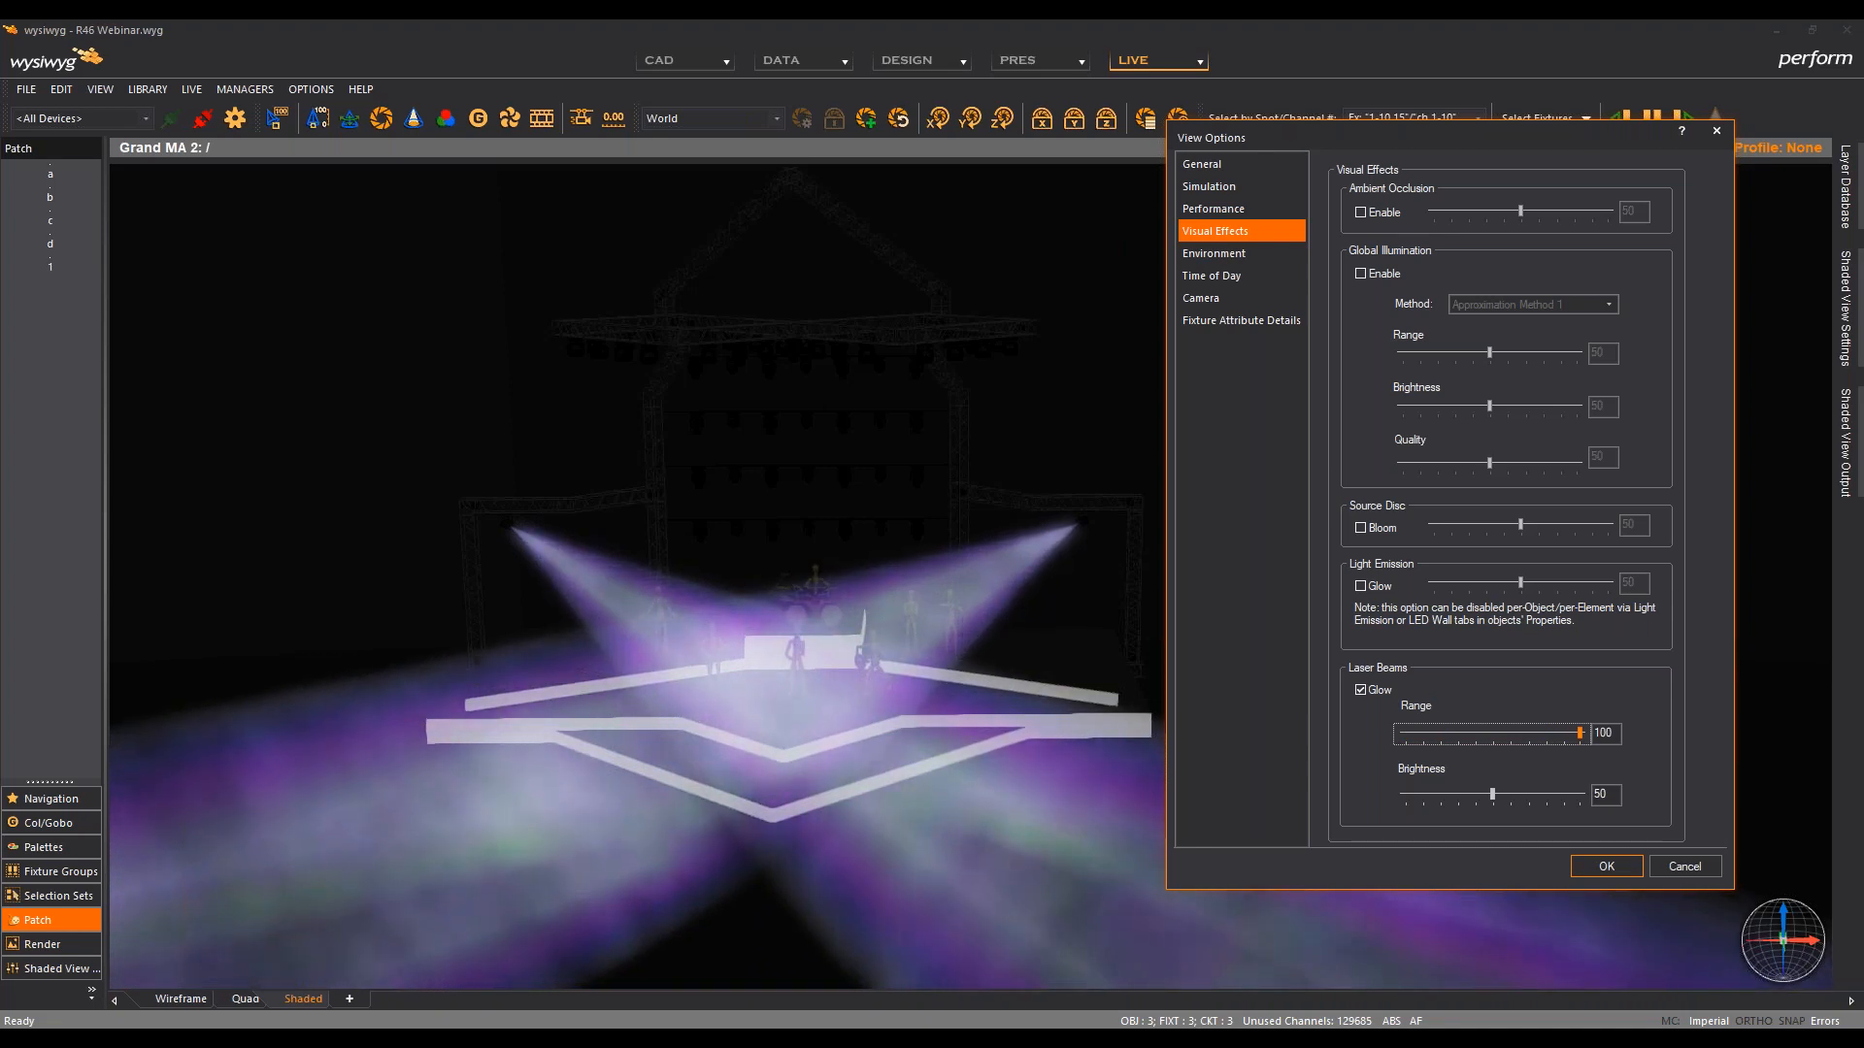
double_click(1599, 734)
type("50")
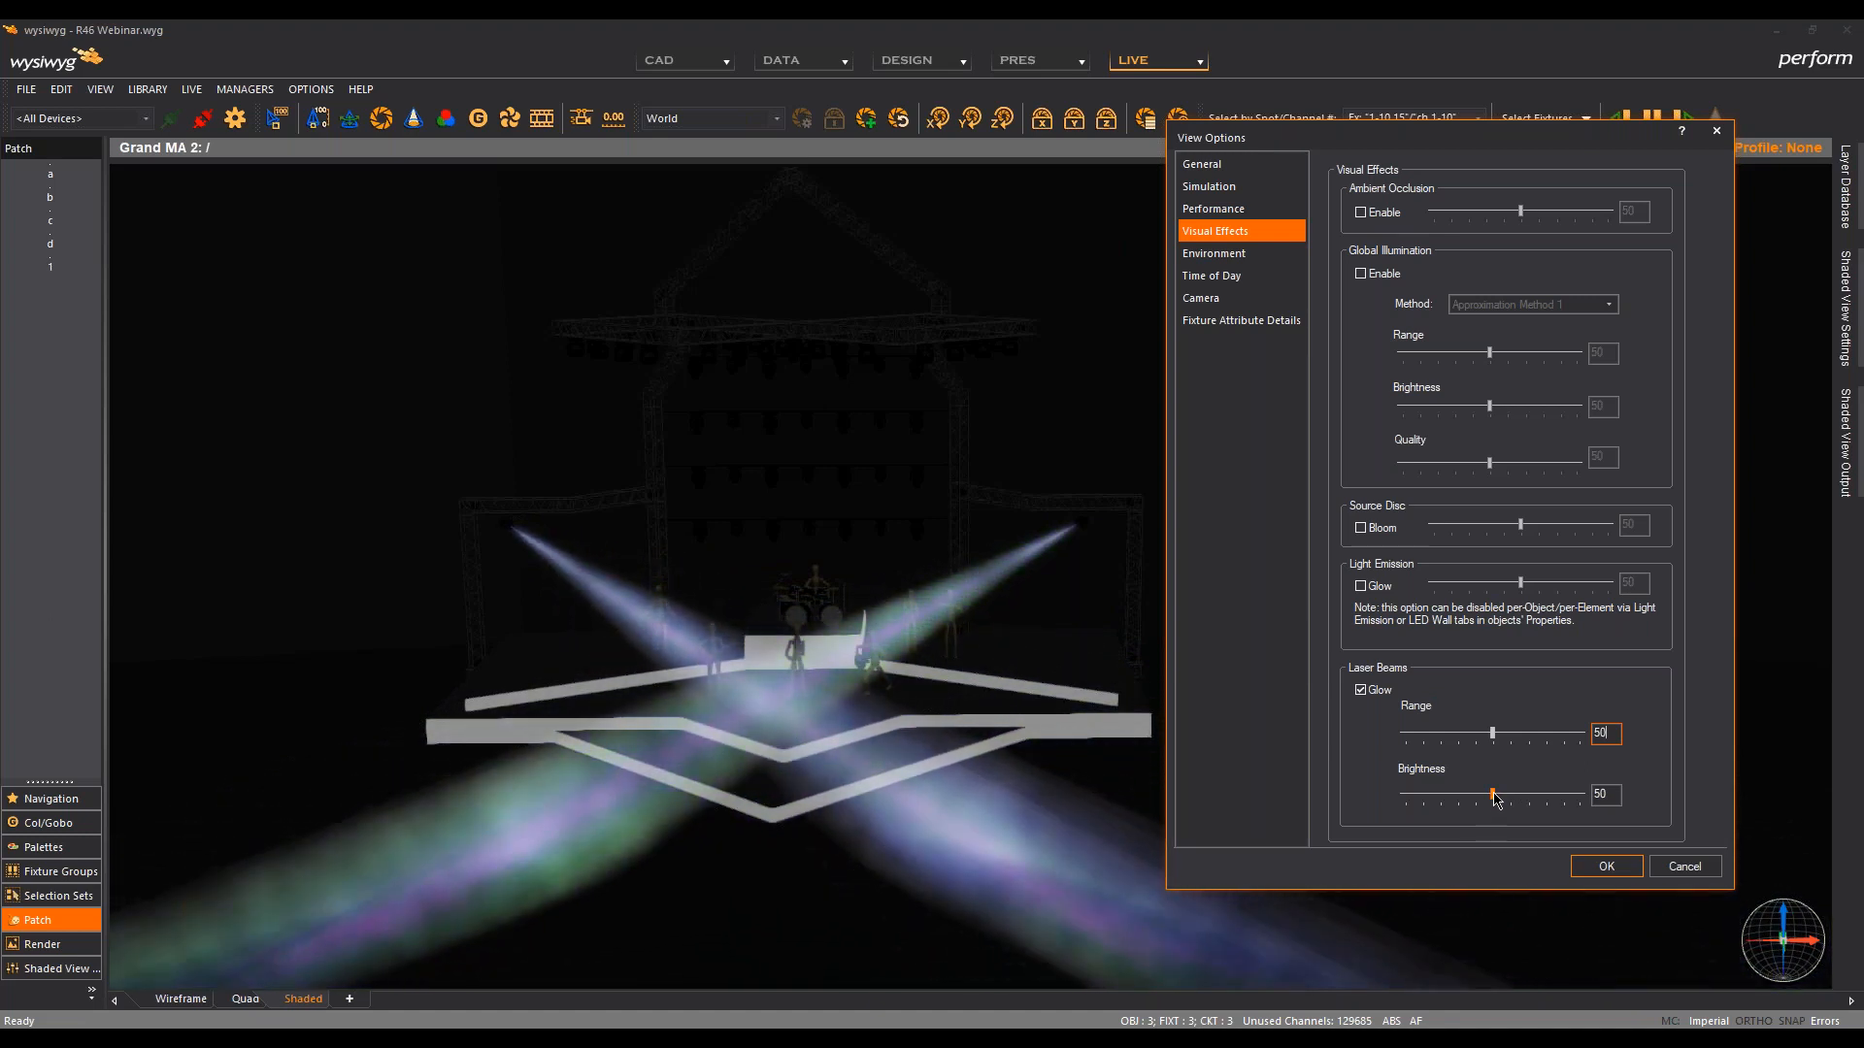
Step: Try laser beam glow Brightness values of 0 and 100, reset it to 50 and accept the view options
left_click_drag(1493, 798, 1403, 795)
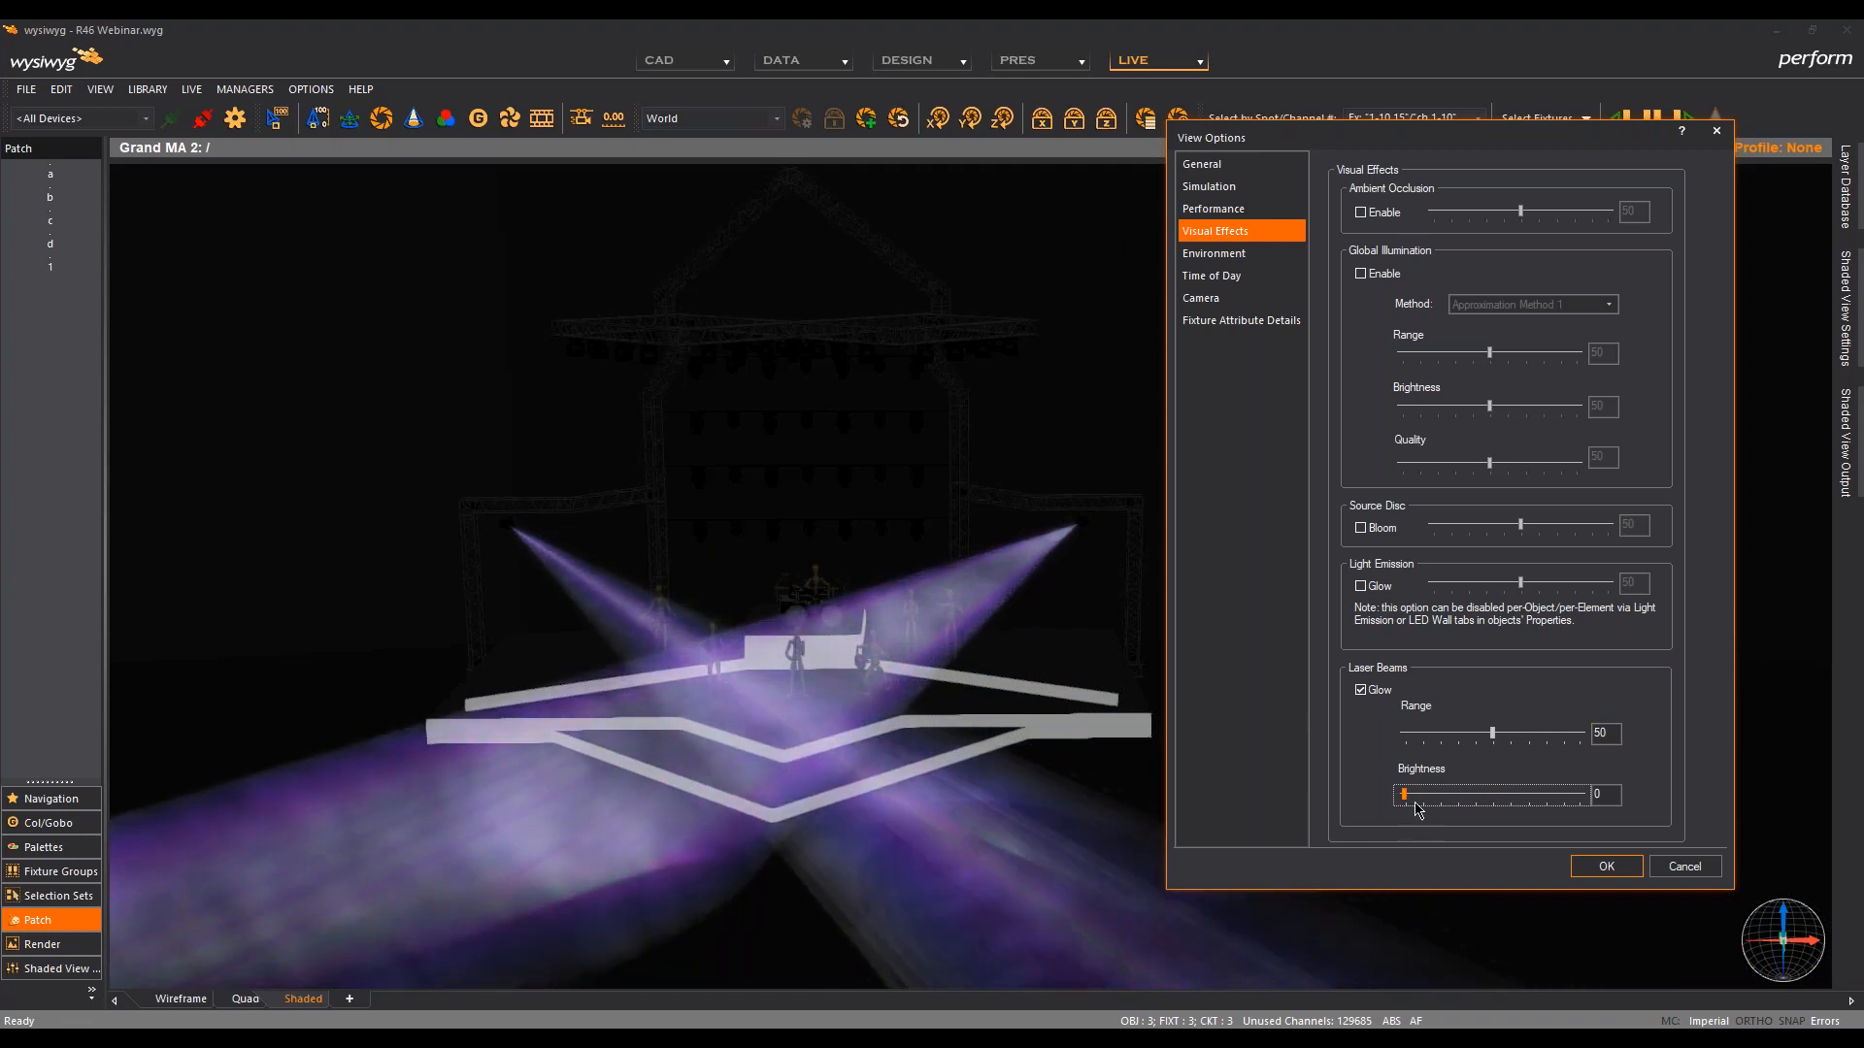
left_click_drag(1410, 799, 1619, 796)
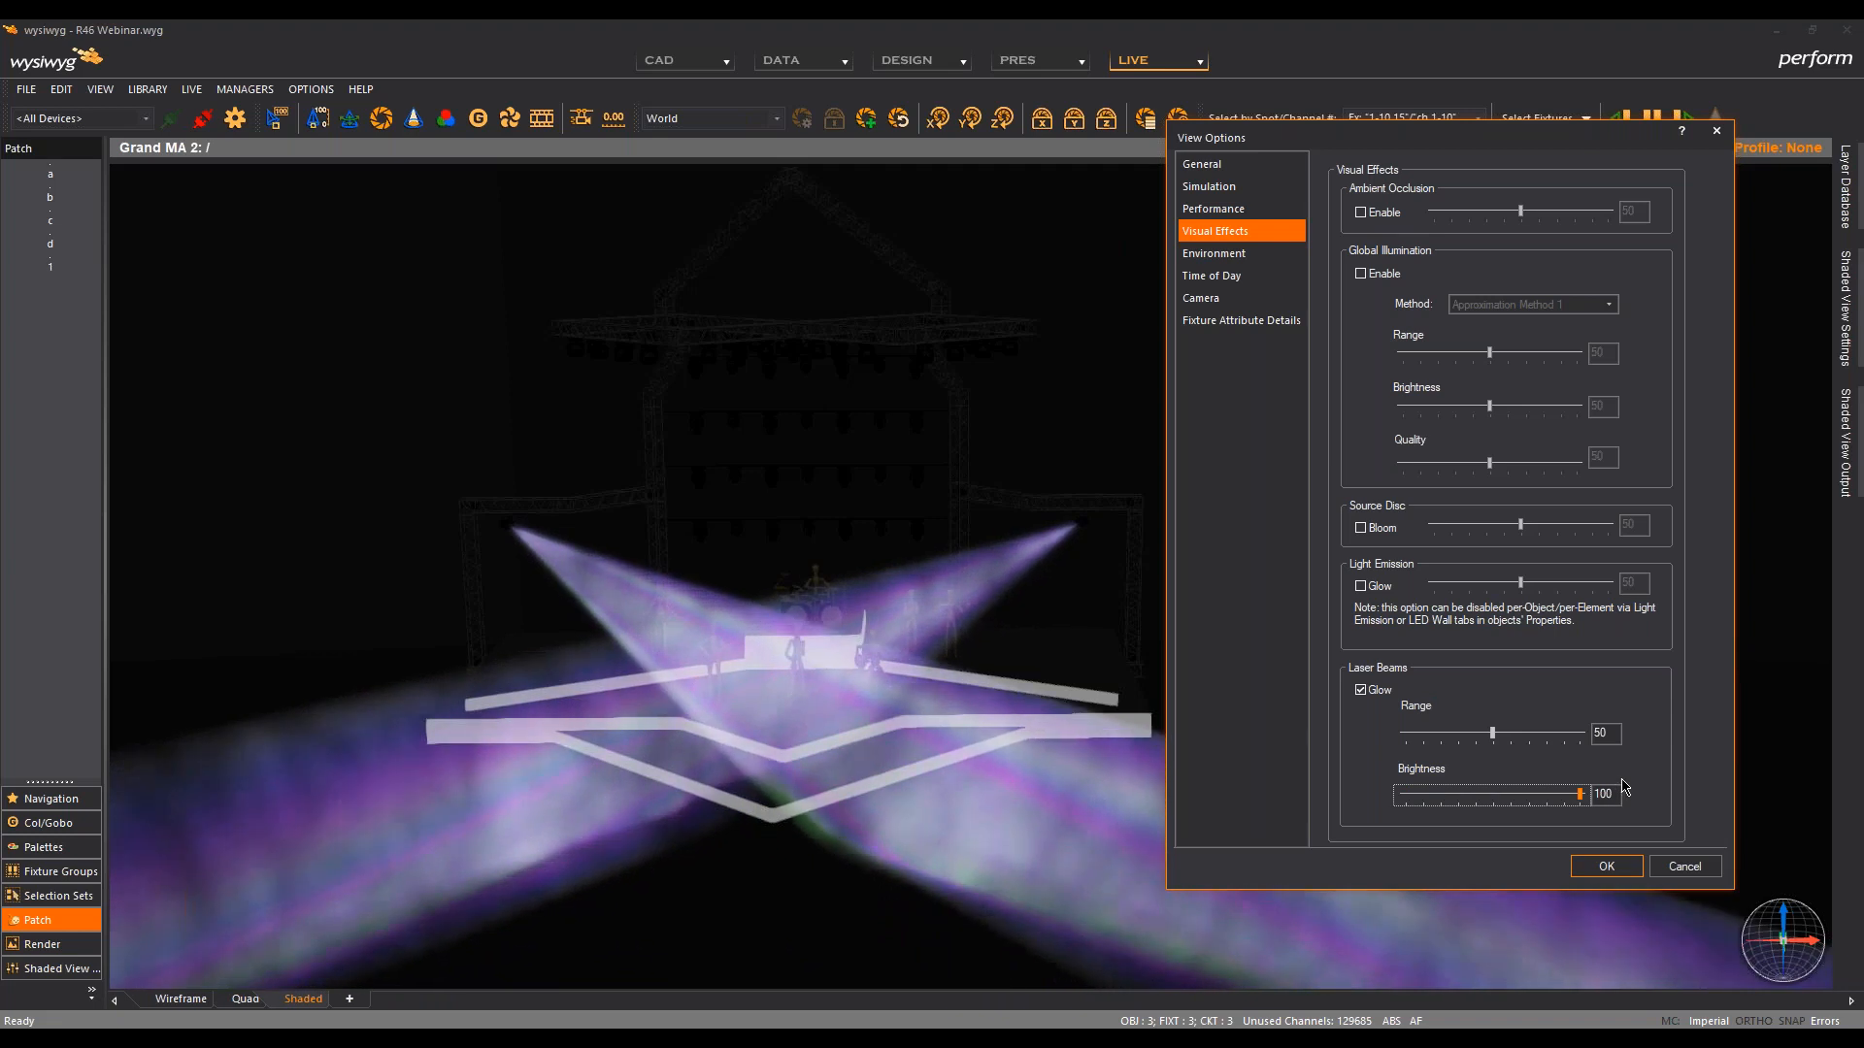
left_click_drag(1616, 794, 1589, 795)
type("50")
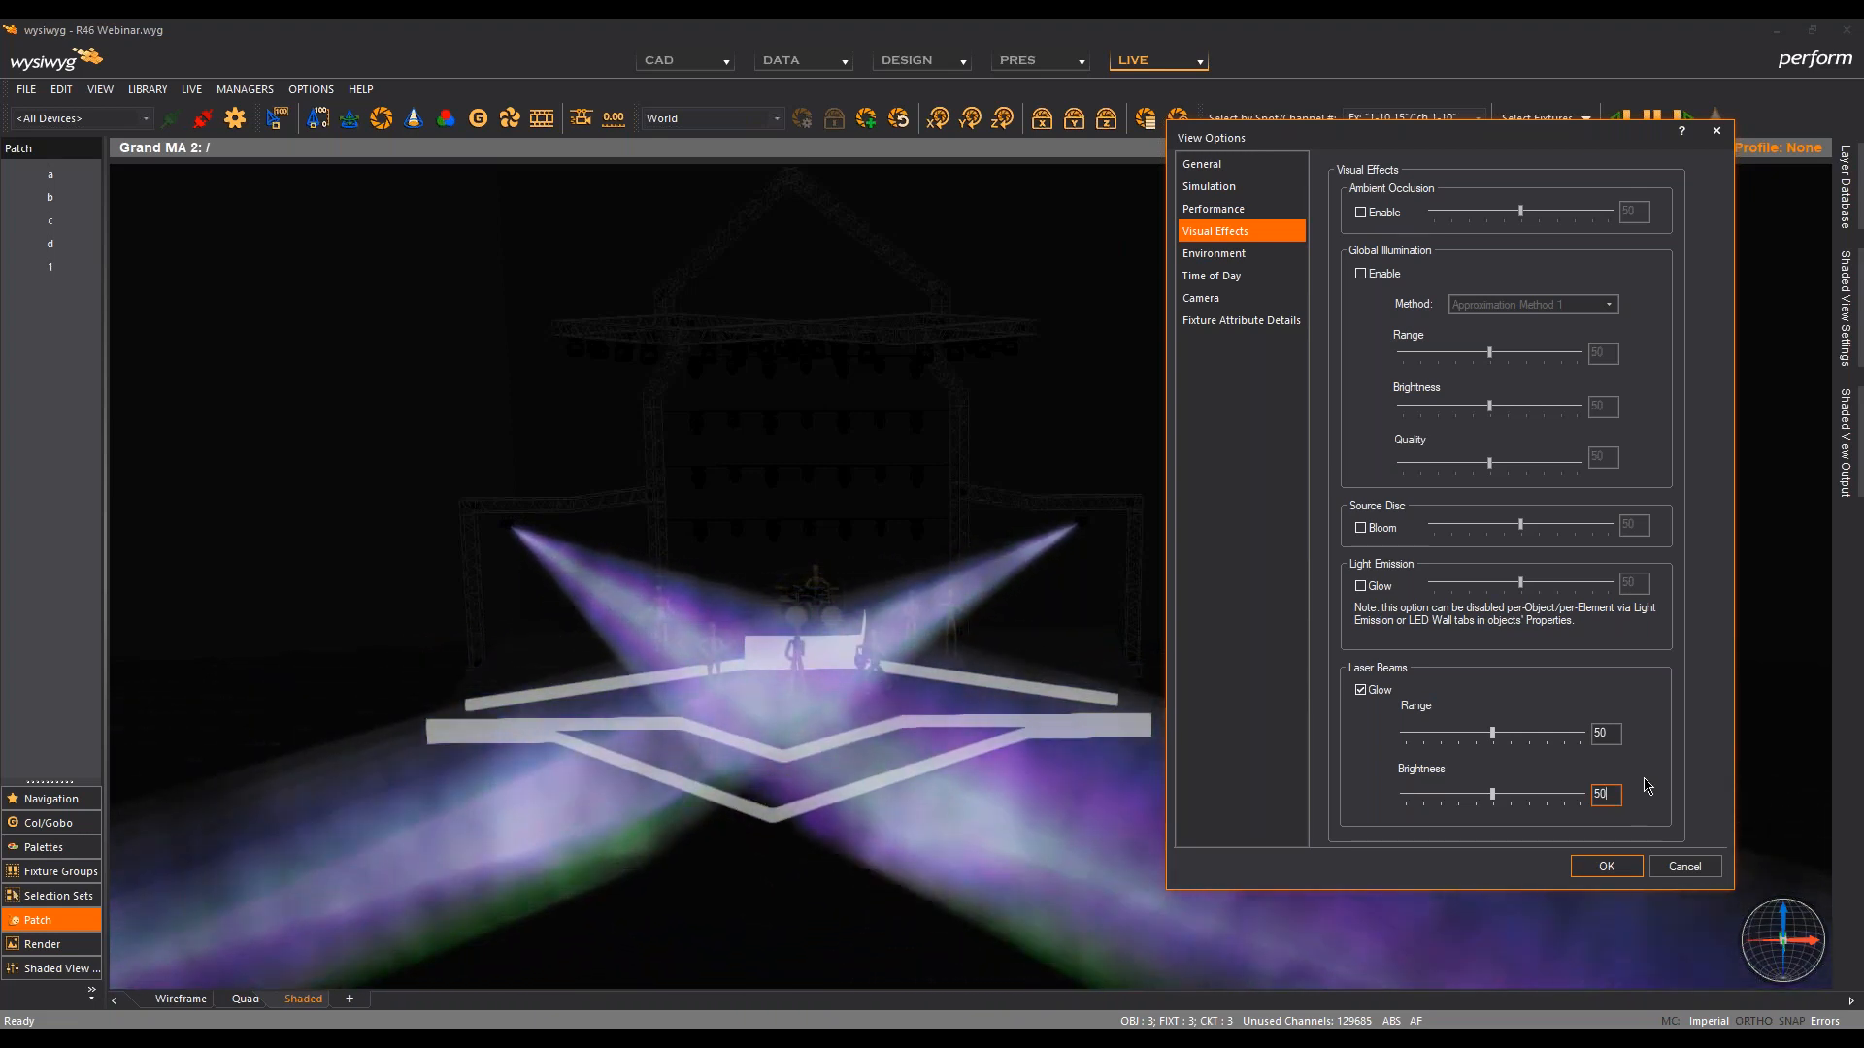
left_click(1607, 867)
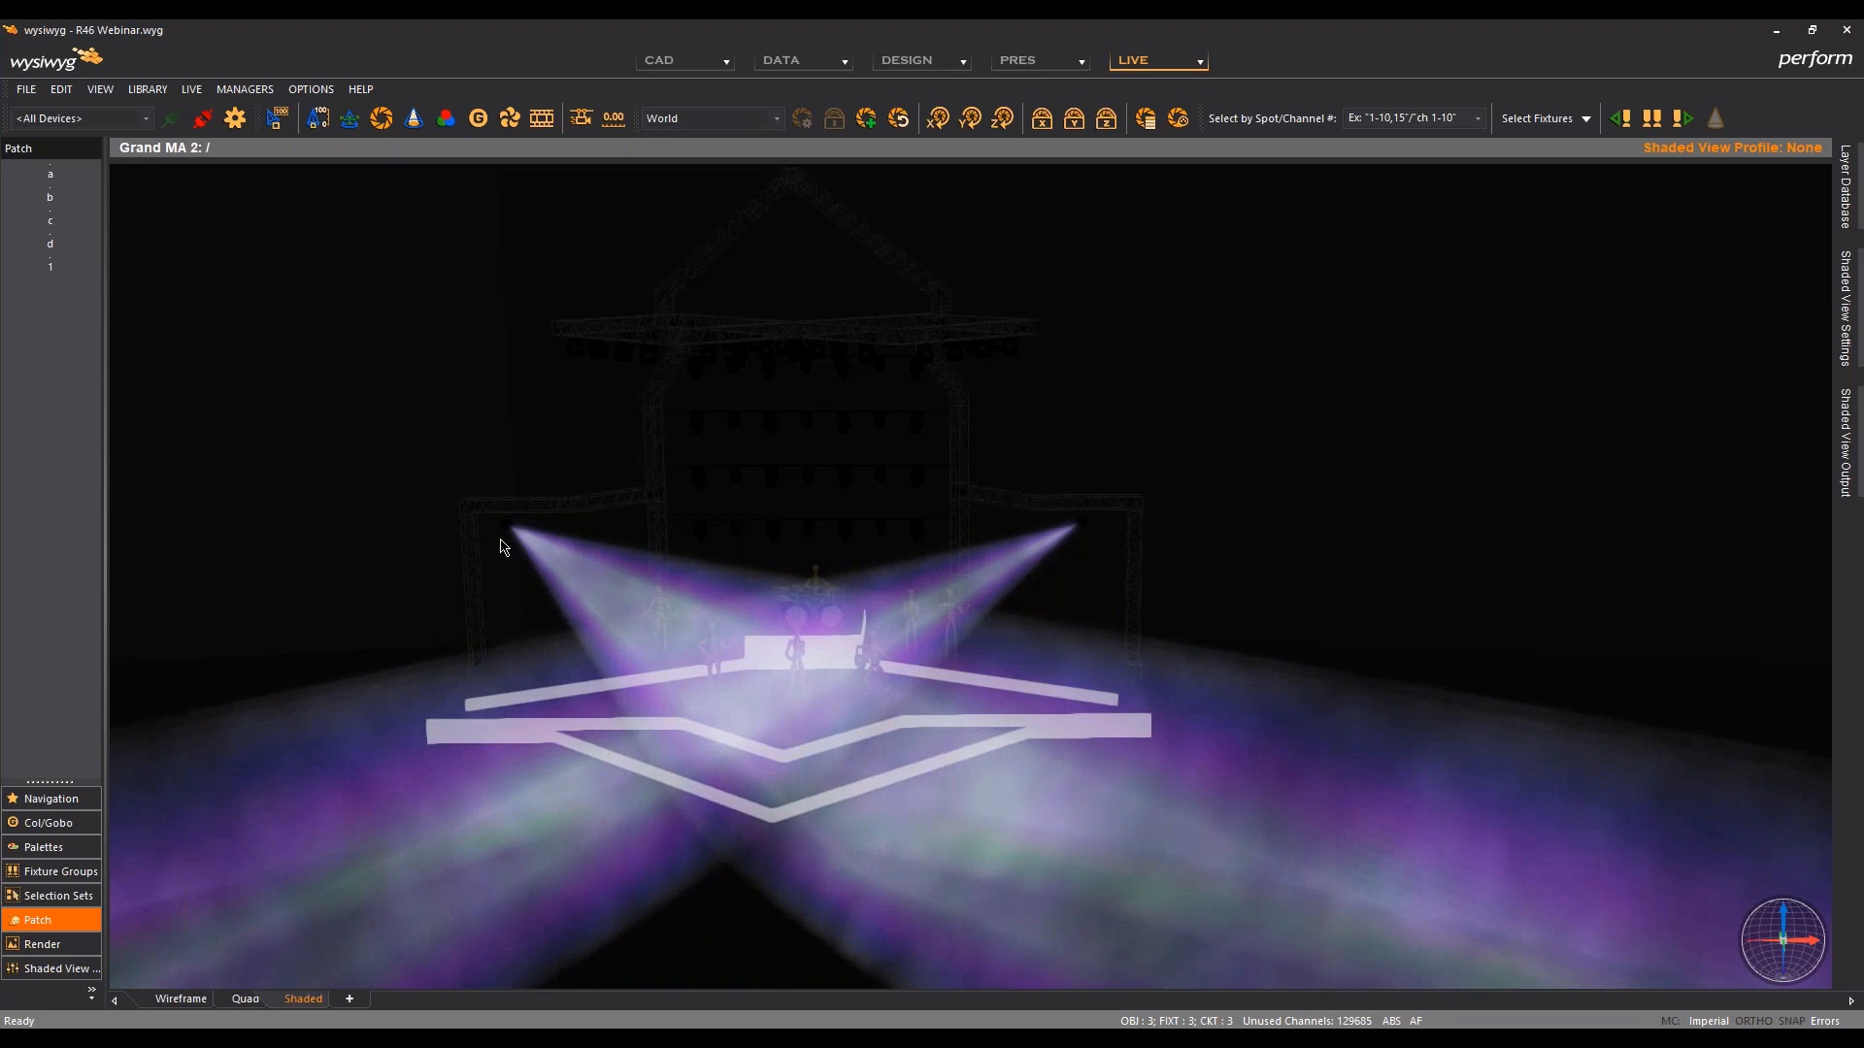
Step: Switch to the PowerPoint slide show of R46 Webinar.pptx
key("alt+Tab")
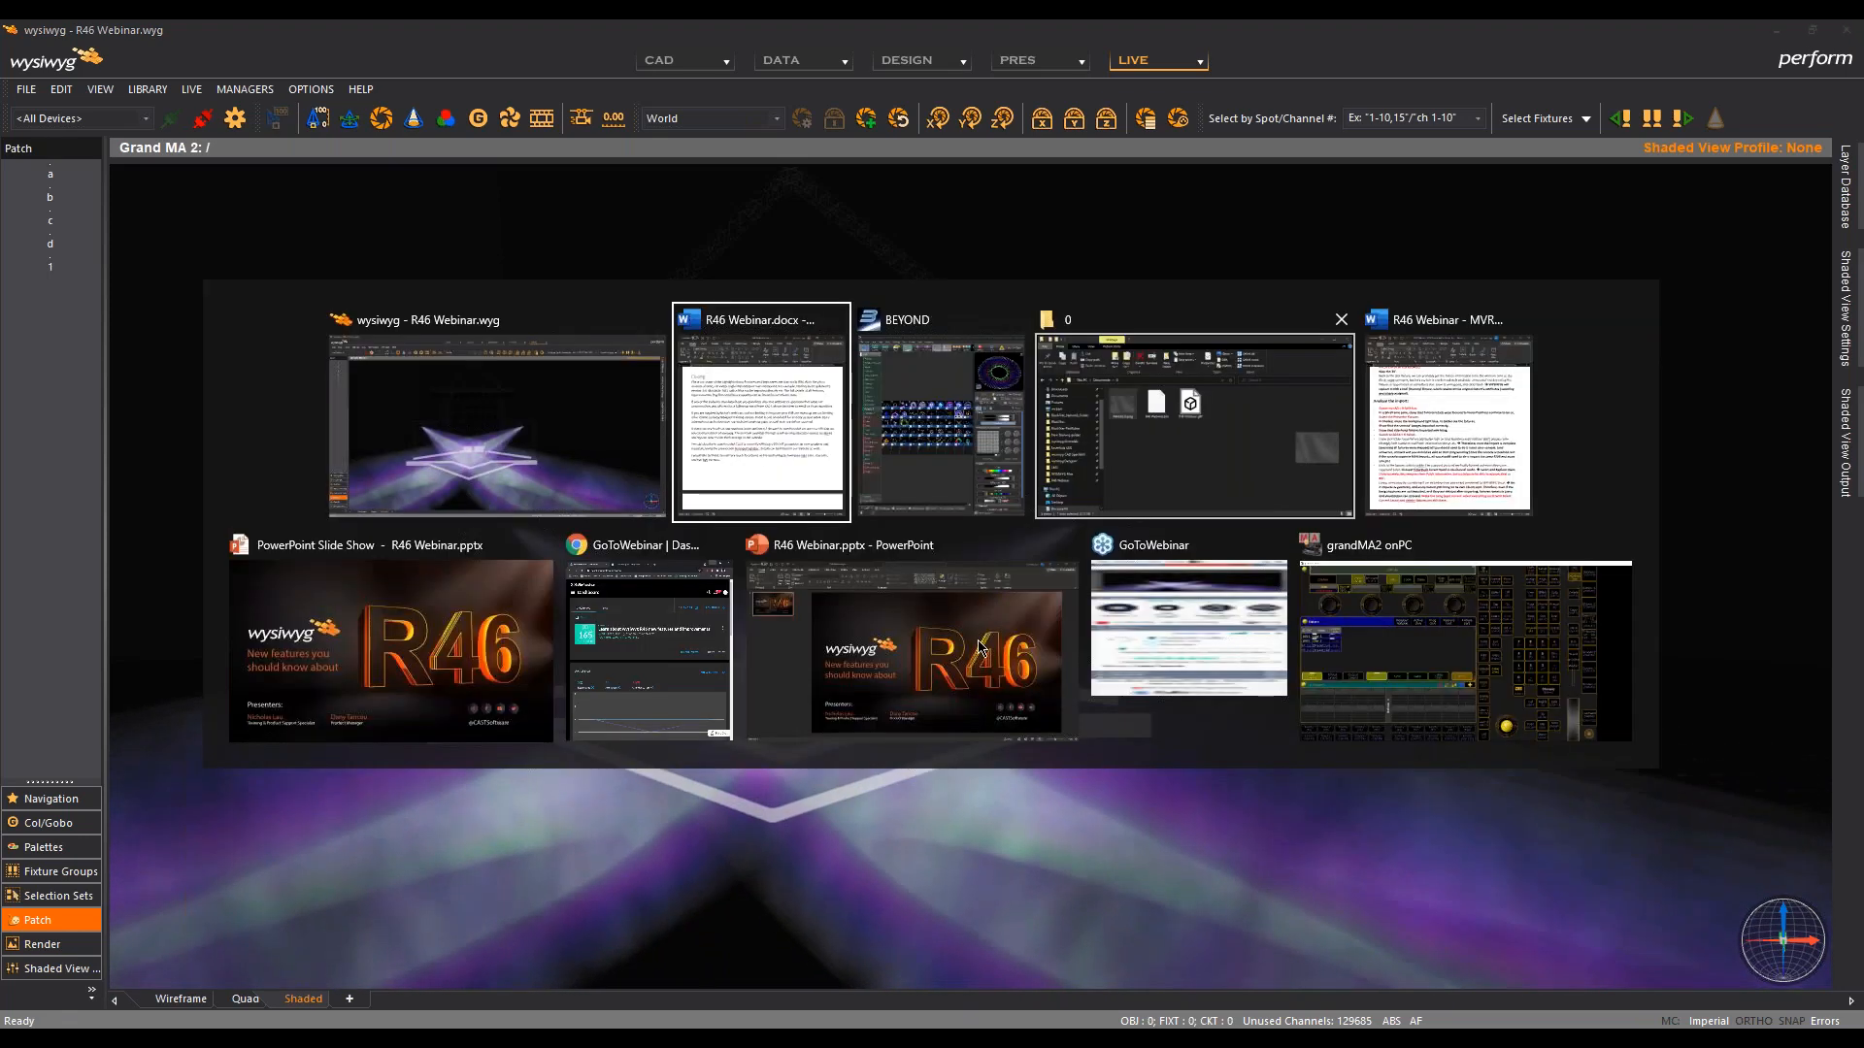
key("Escape")
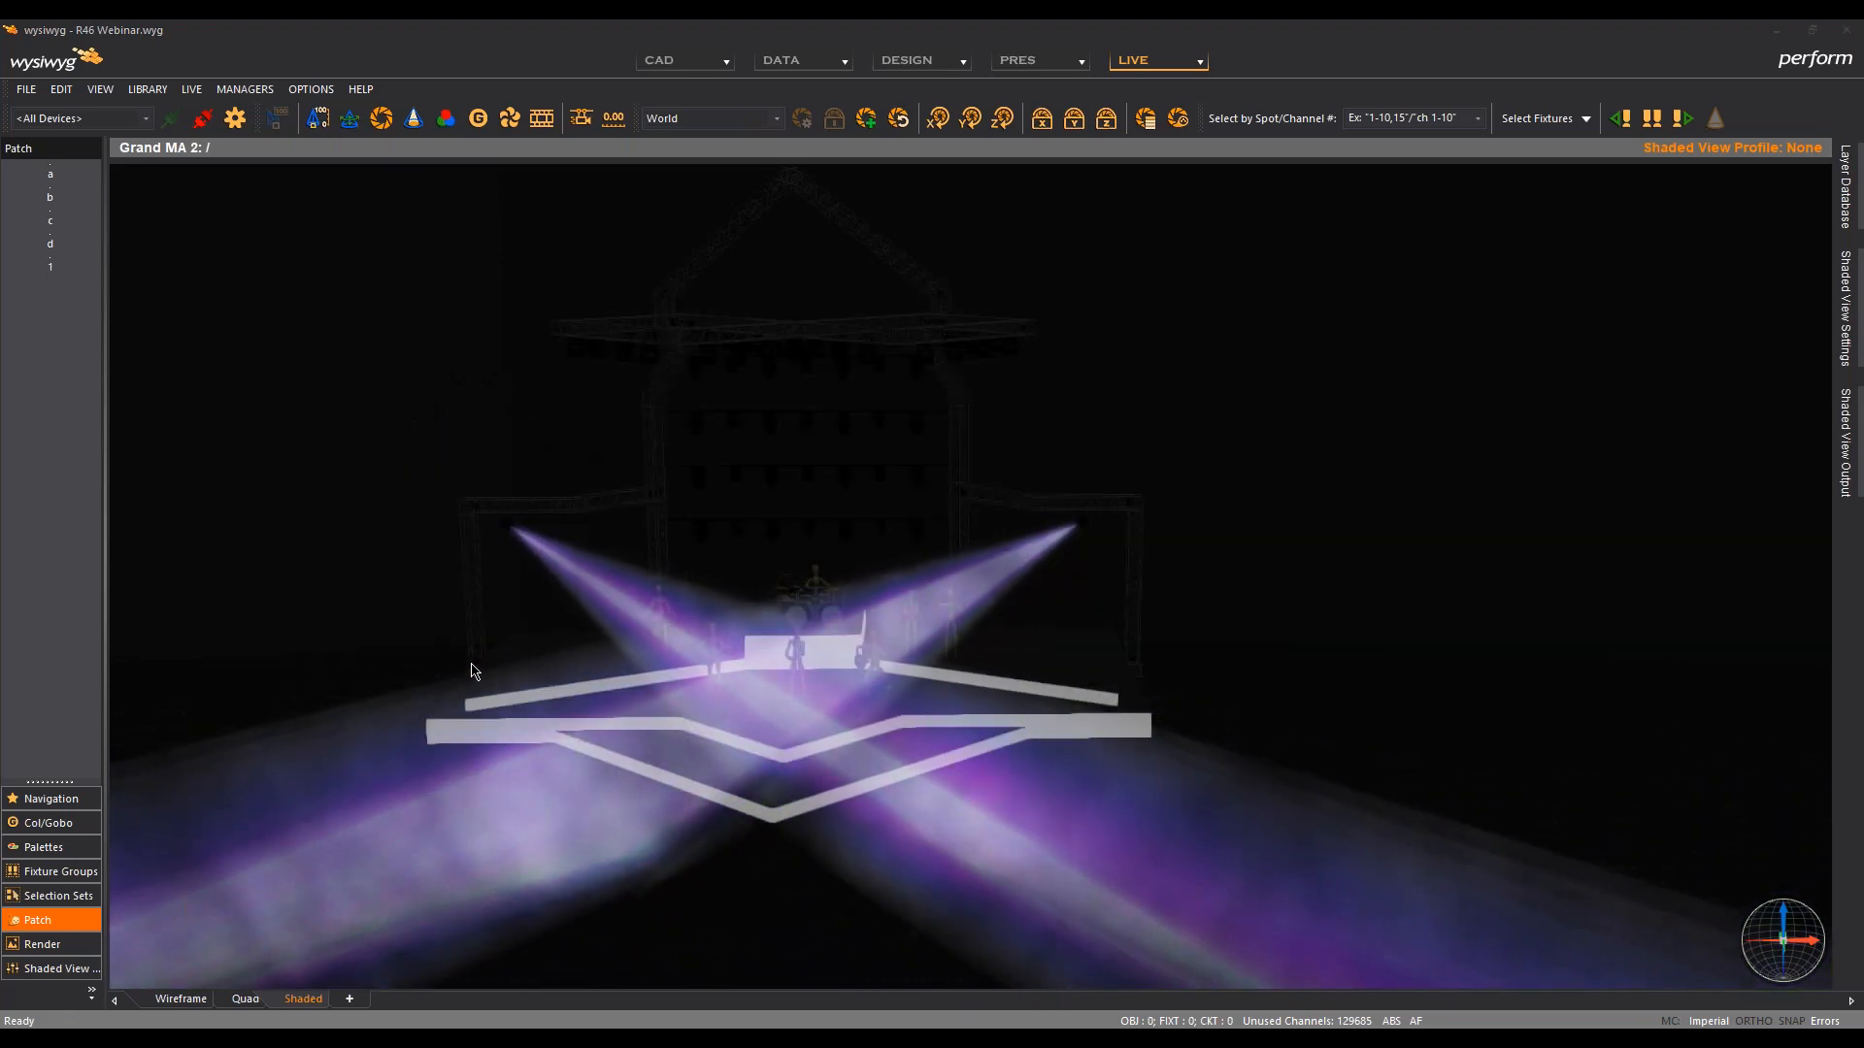
key("alt+Tab")
left_click(499, 682)
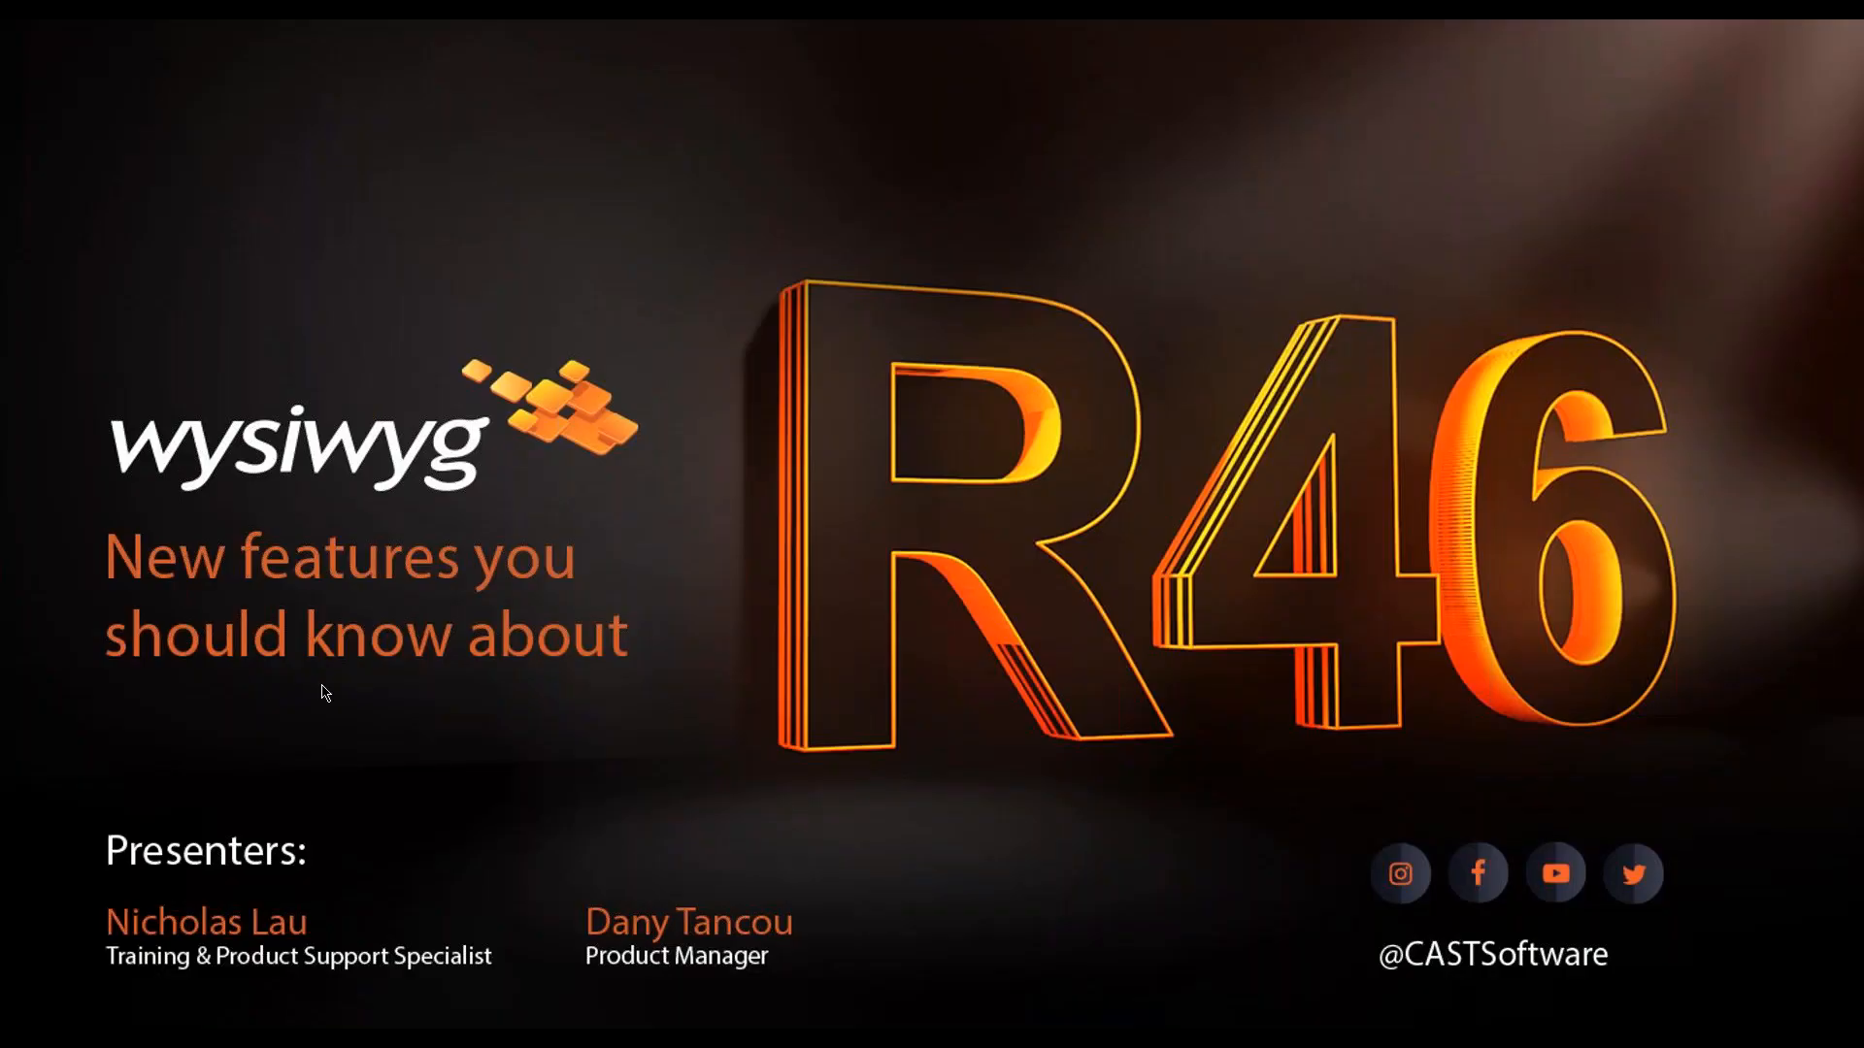